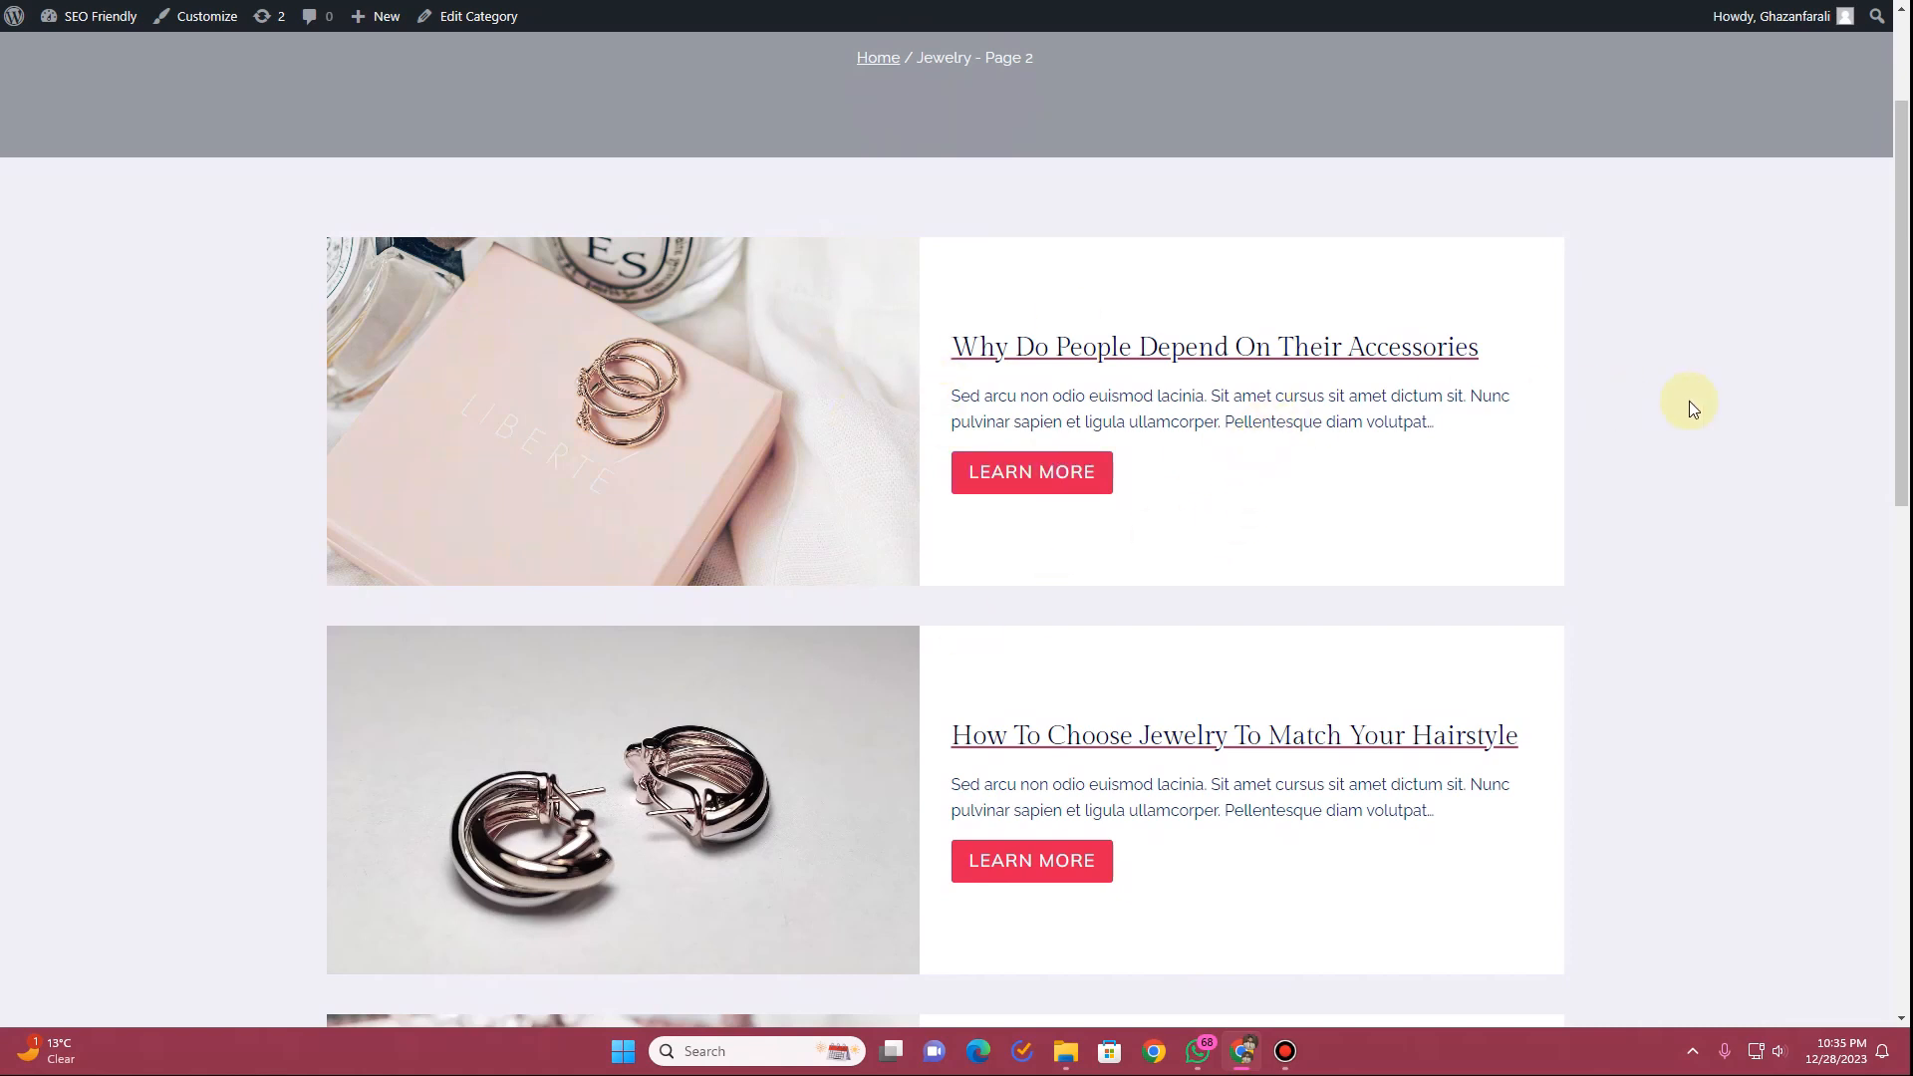
Look through the posts on page 2 of the Jewelry category archive to examine their custom layout
scroll(1710, 401, down, 5)
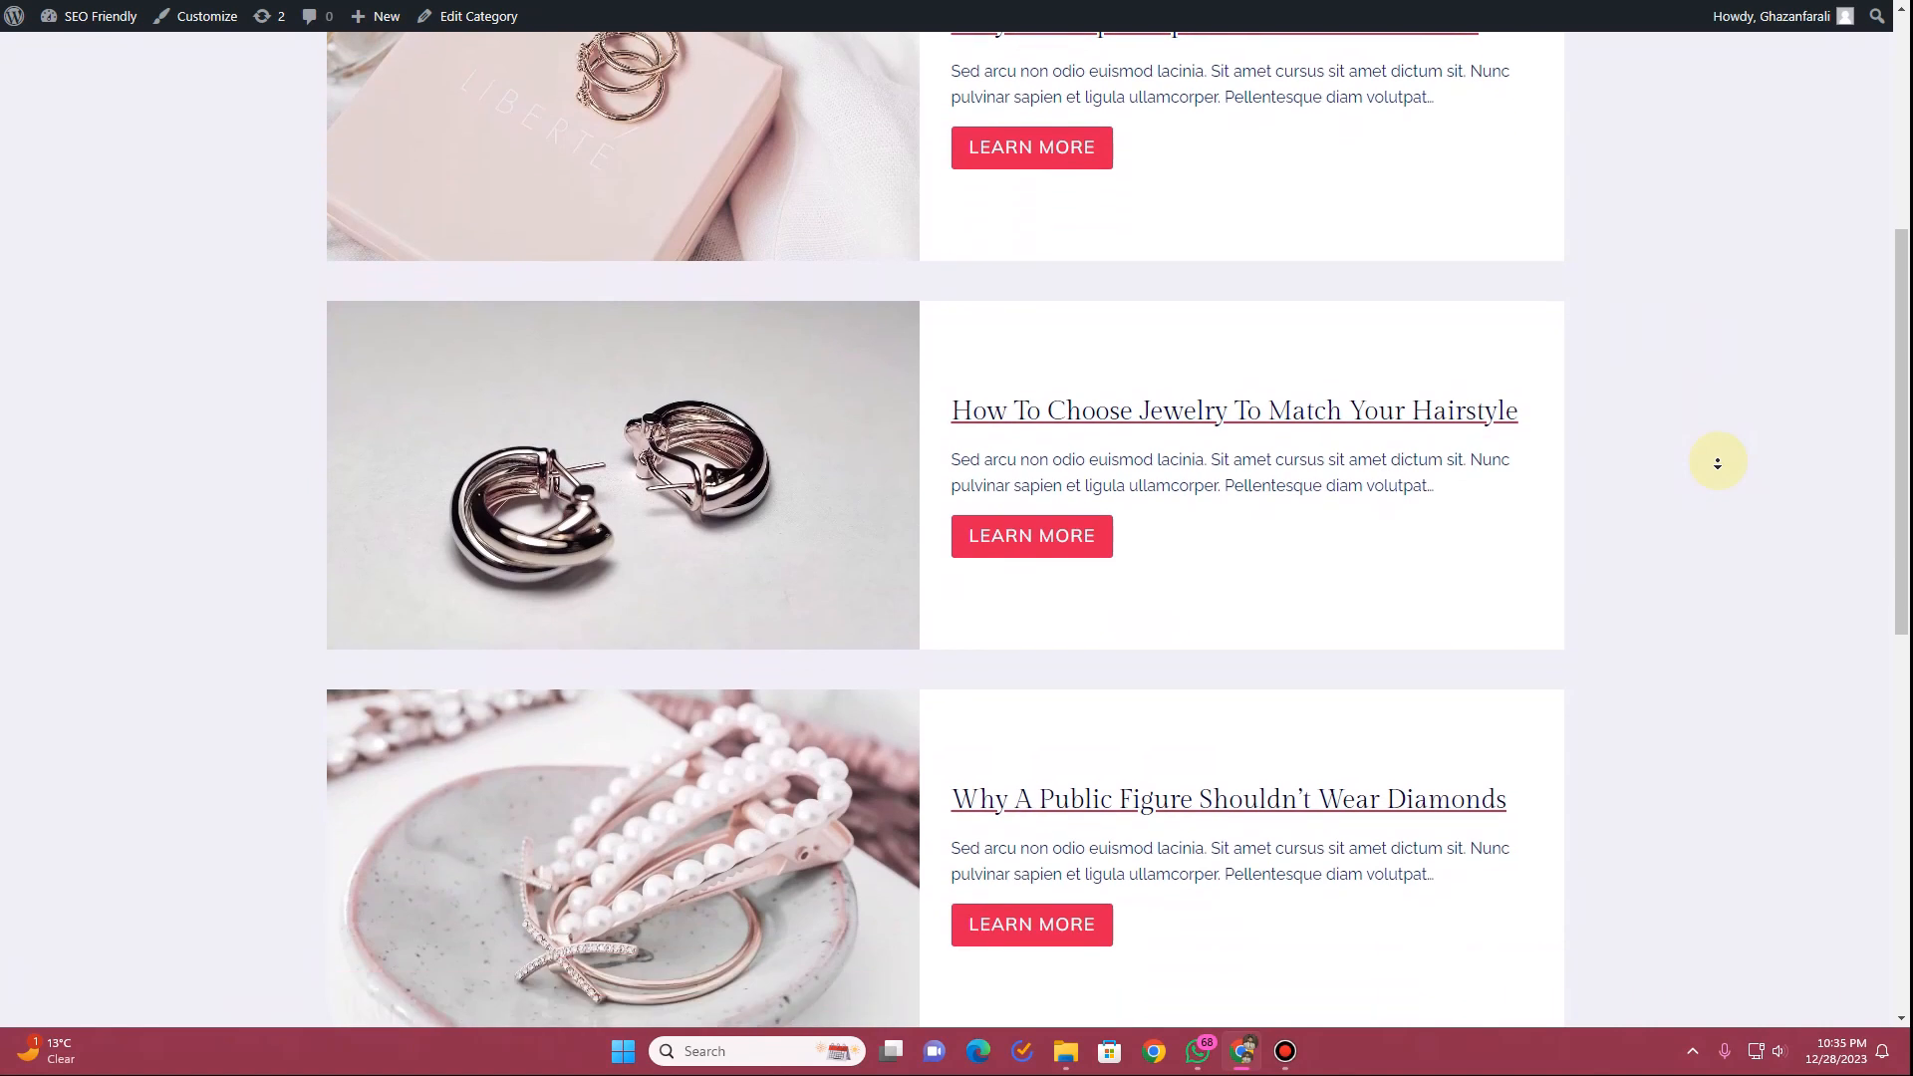
scroll(1715, 460, down, 6)
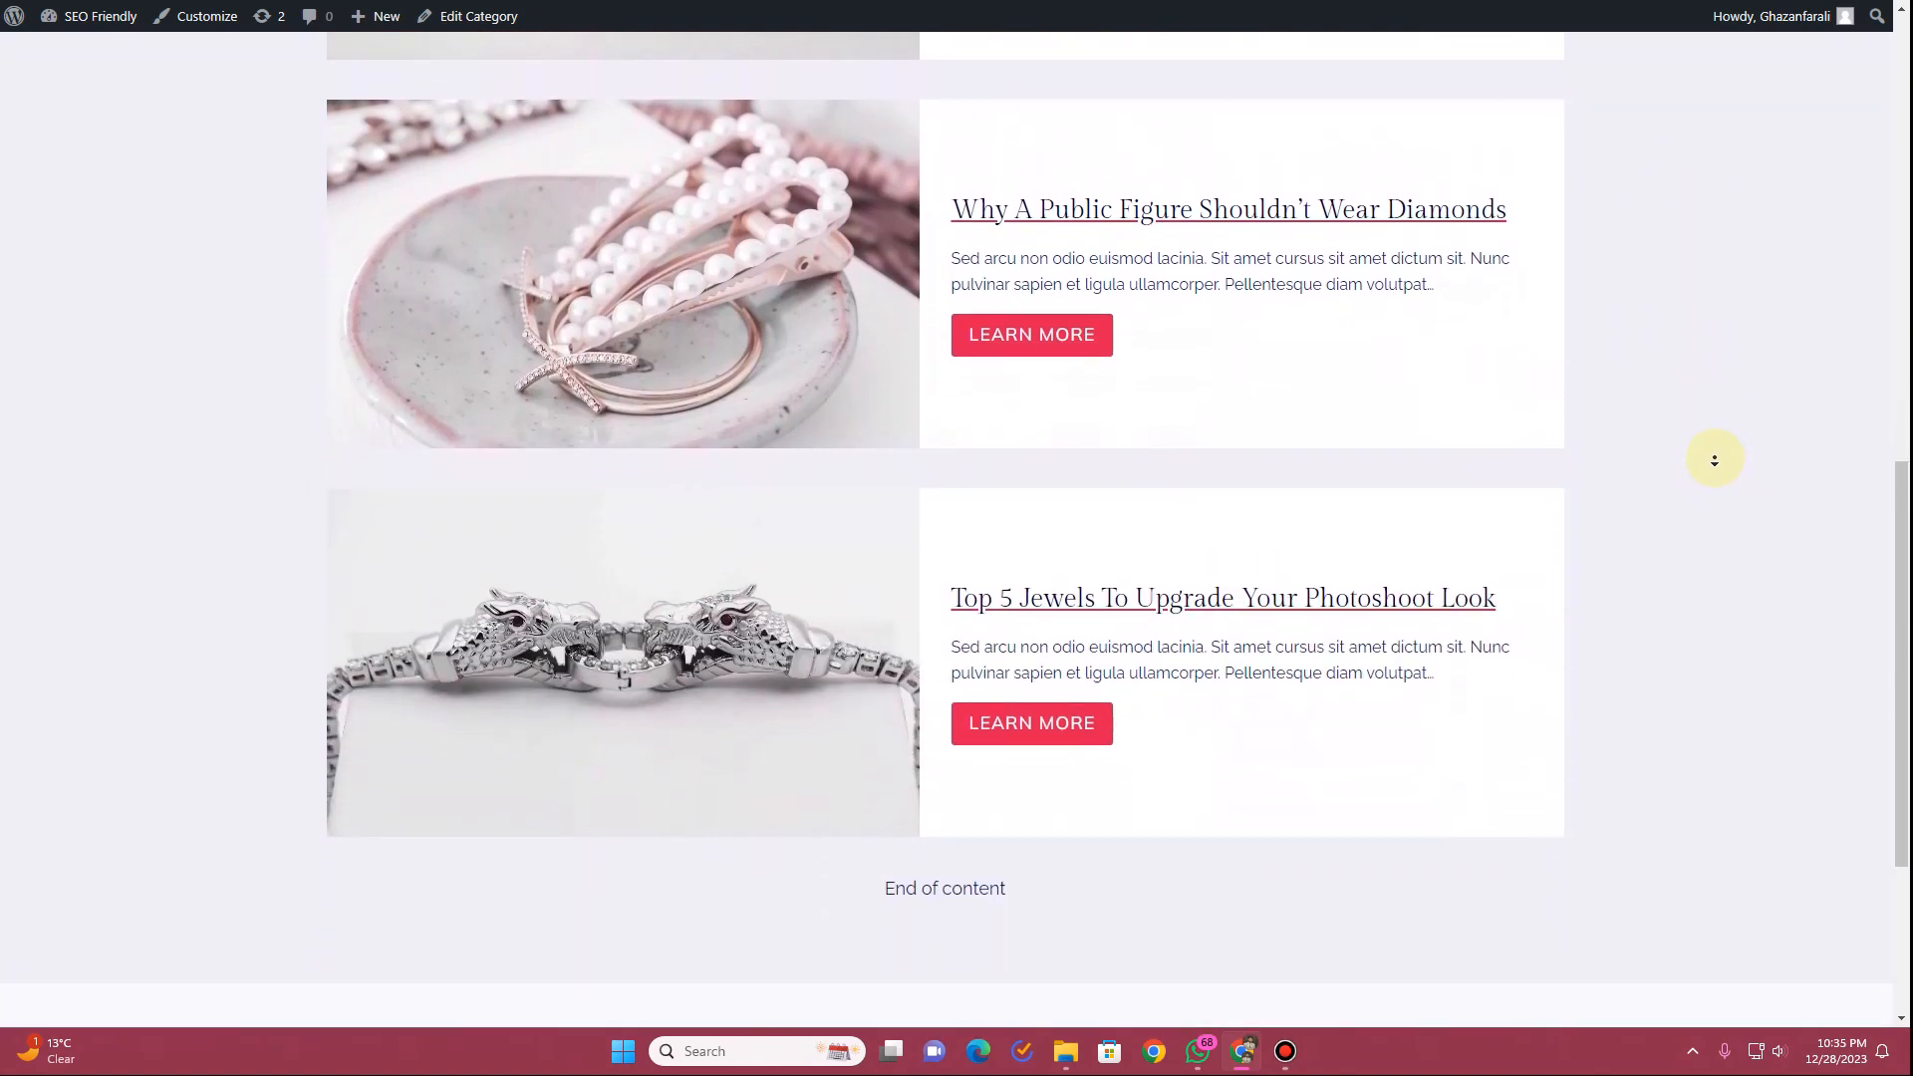
scroll(1705, 329, up, 4)
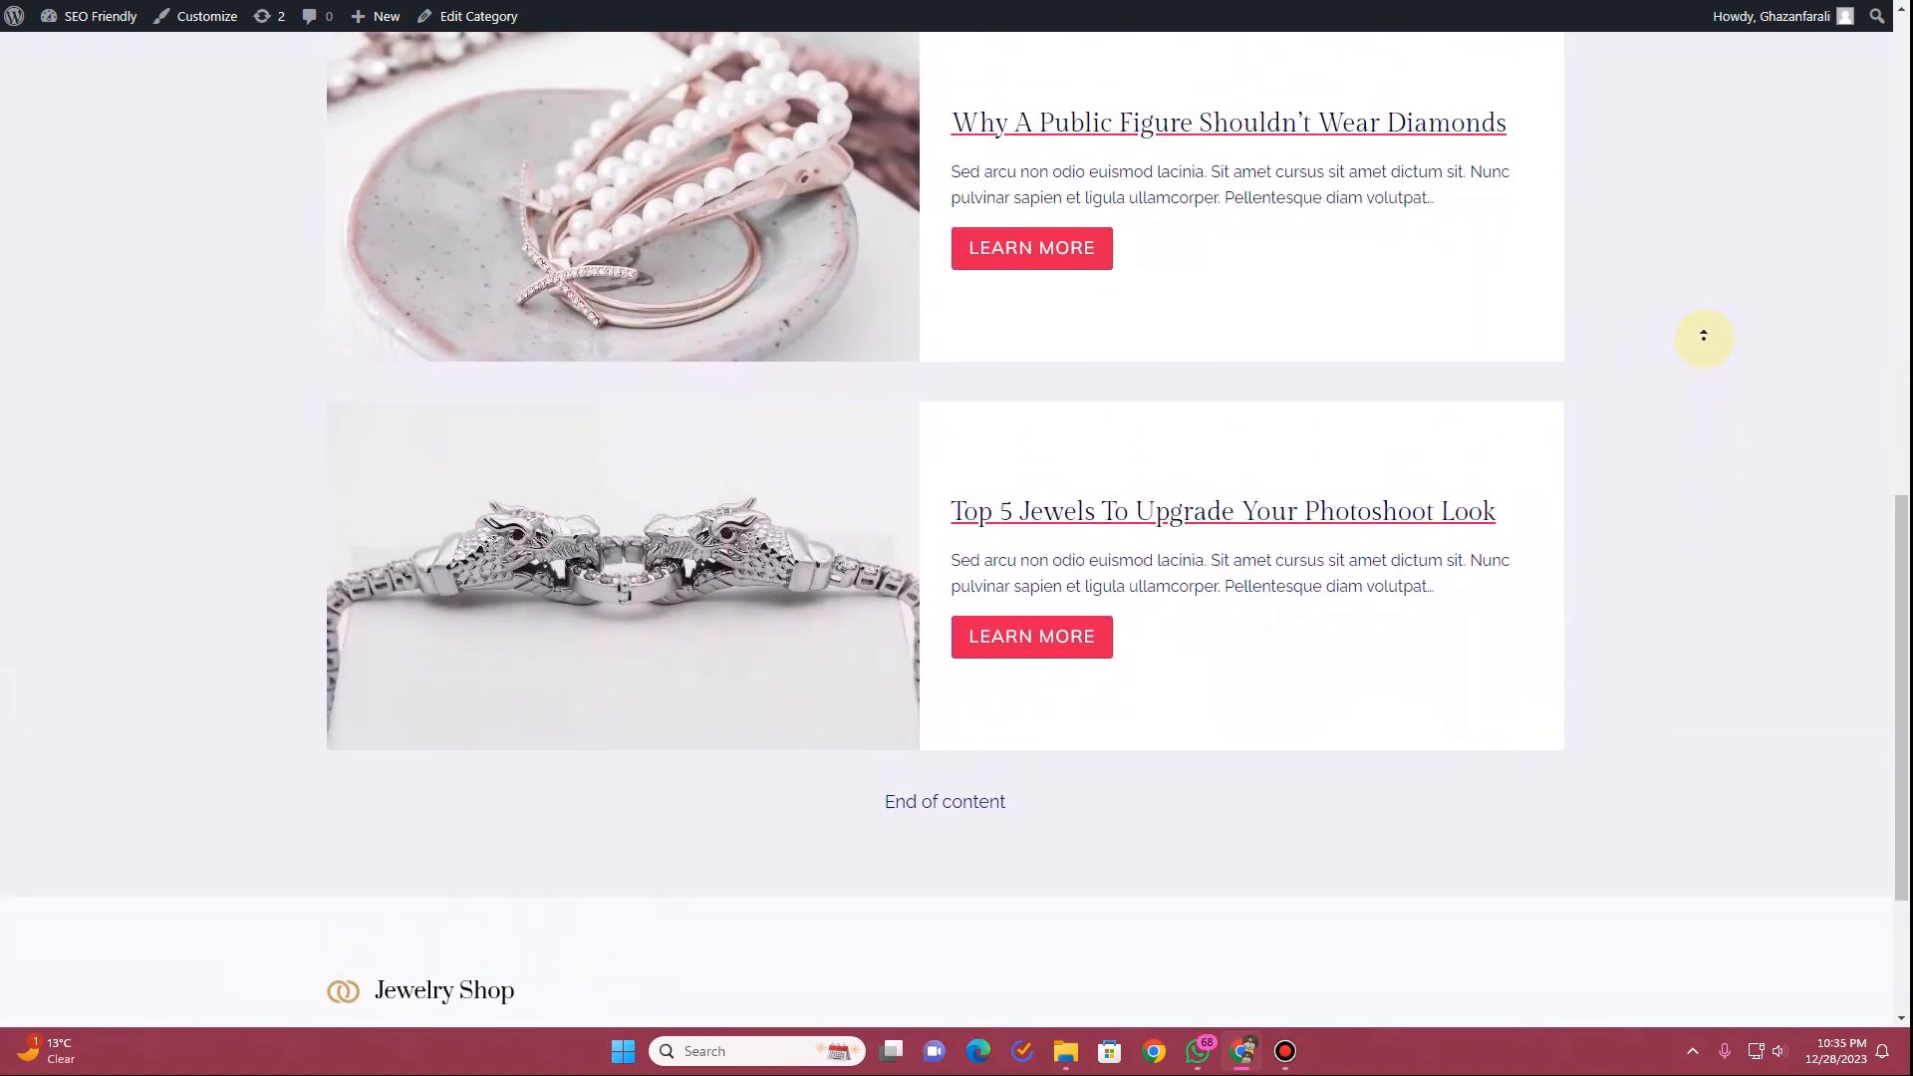
scroll(1703, 339, up, 10)
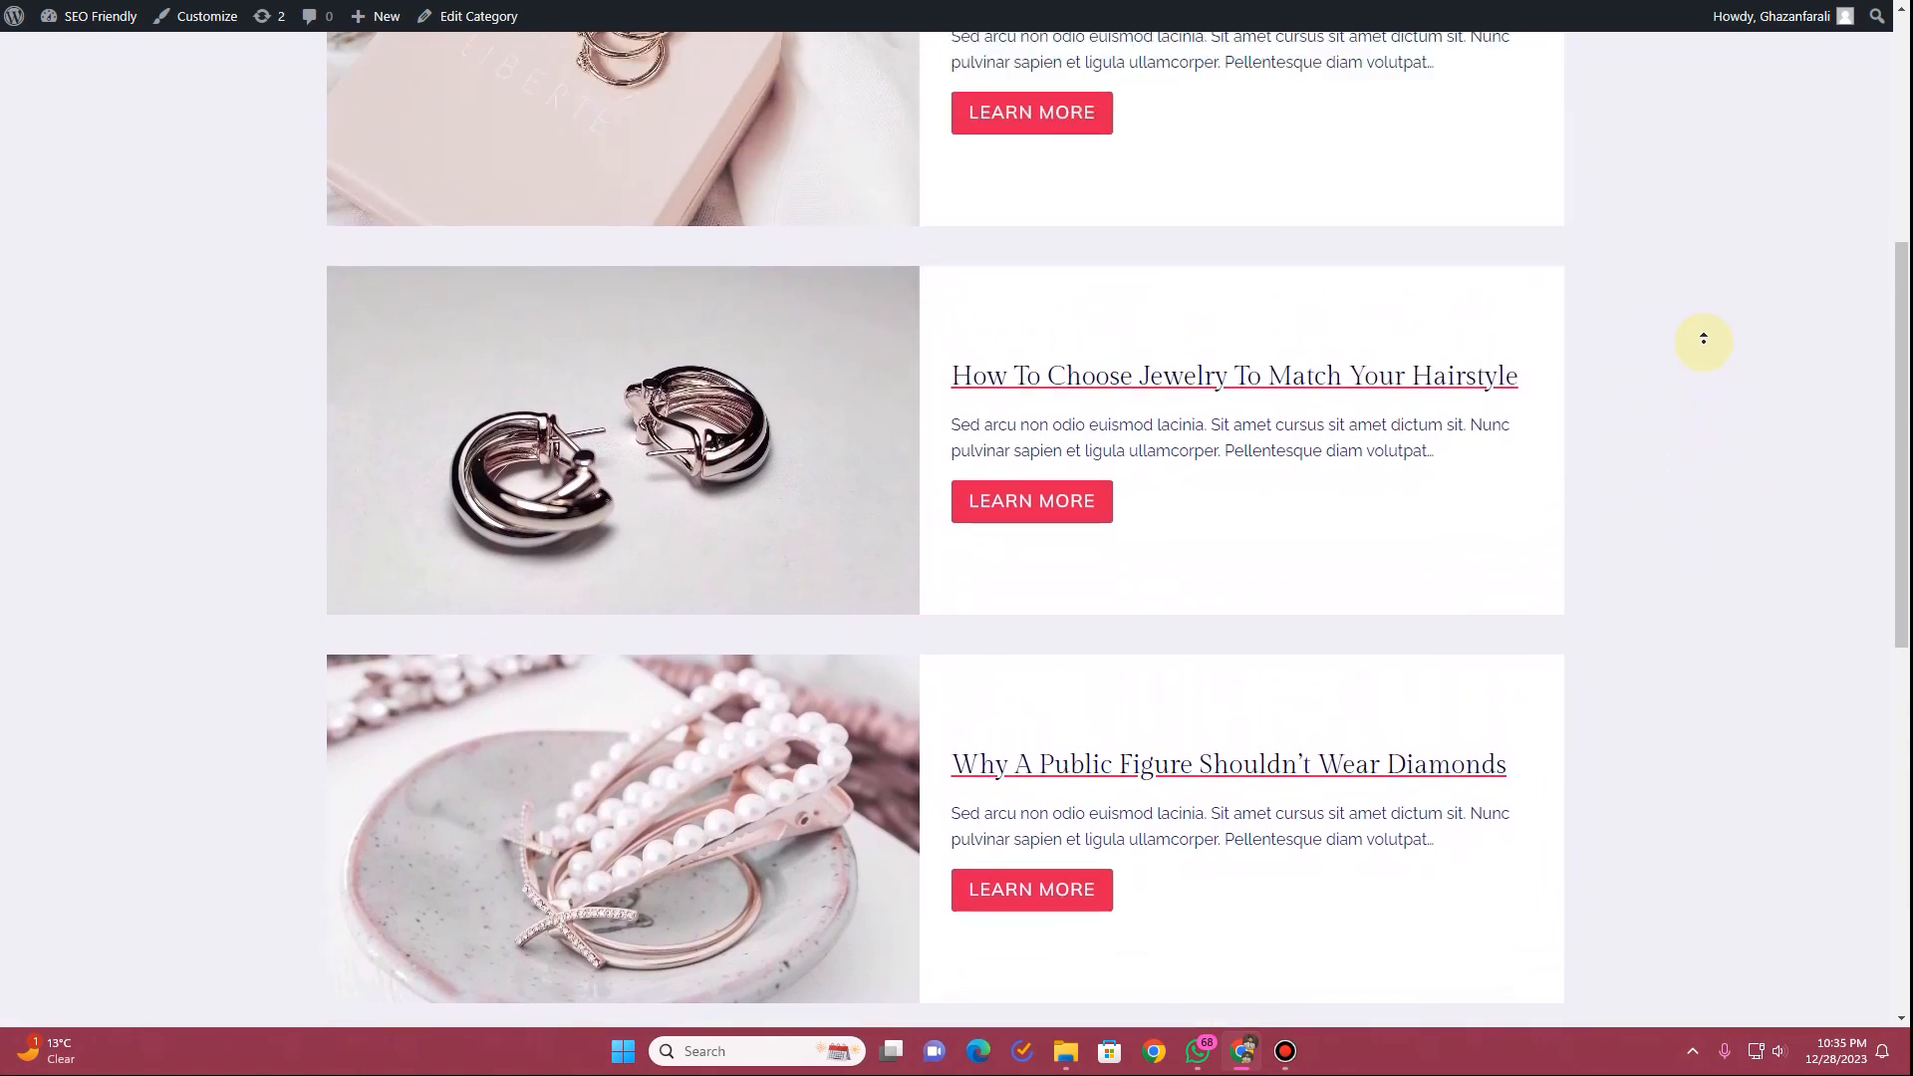
scroll(1703, 339, up, 1)
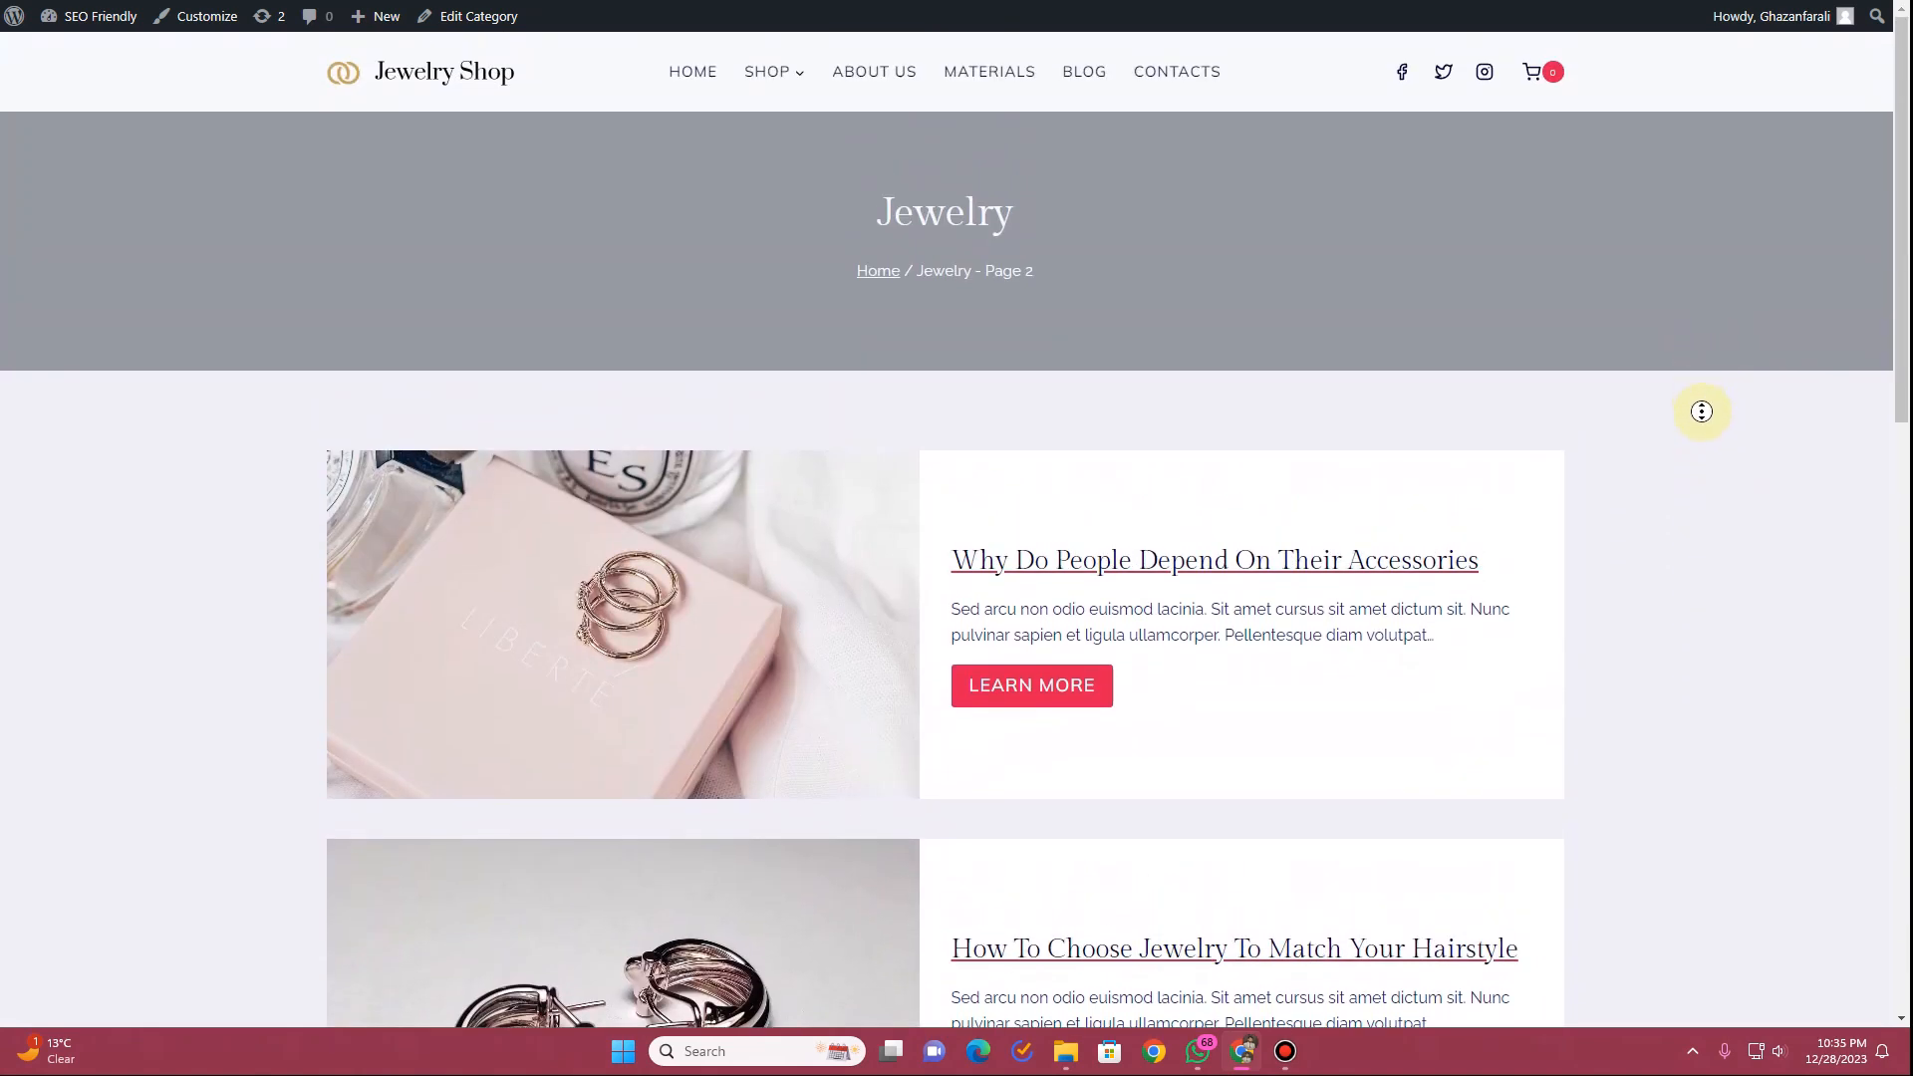
scroll(1701, 427, down, 1)
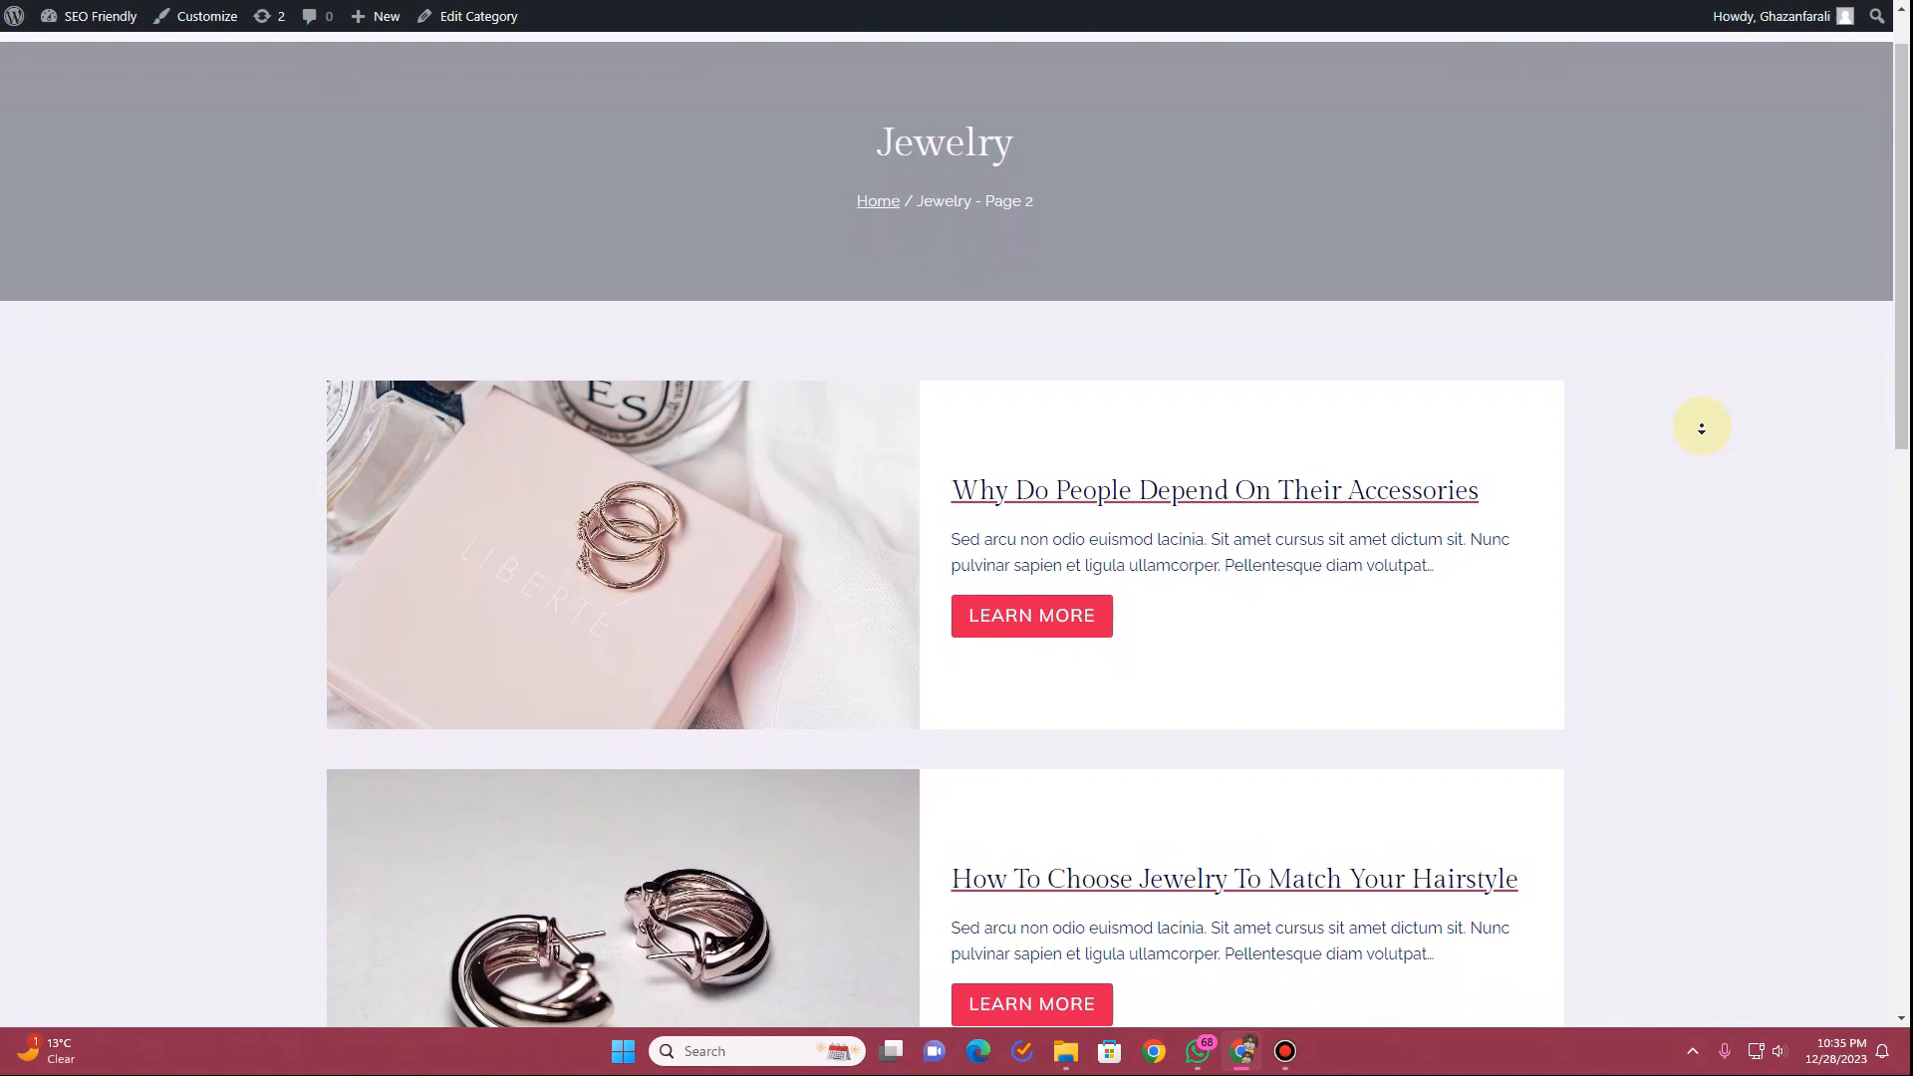
scroll(1702, 428, down, 1)
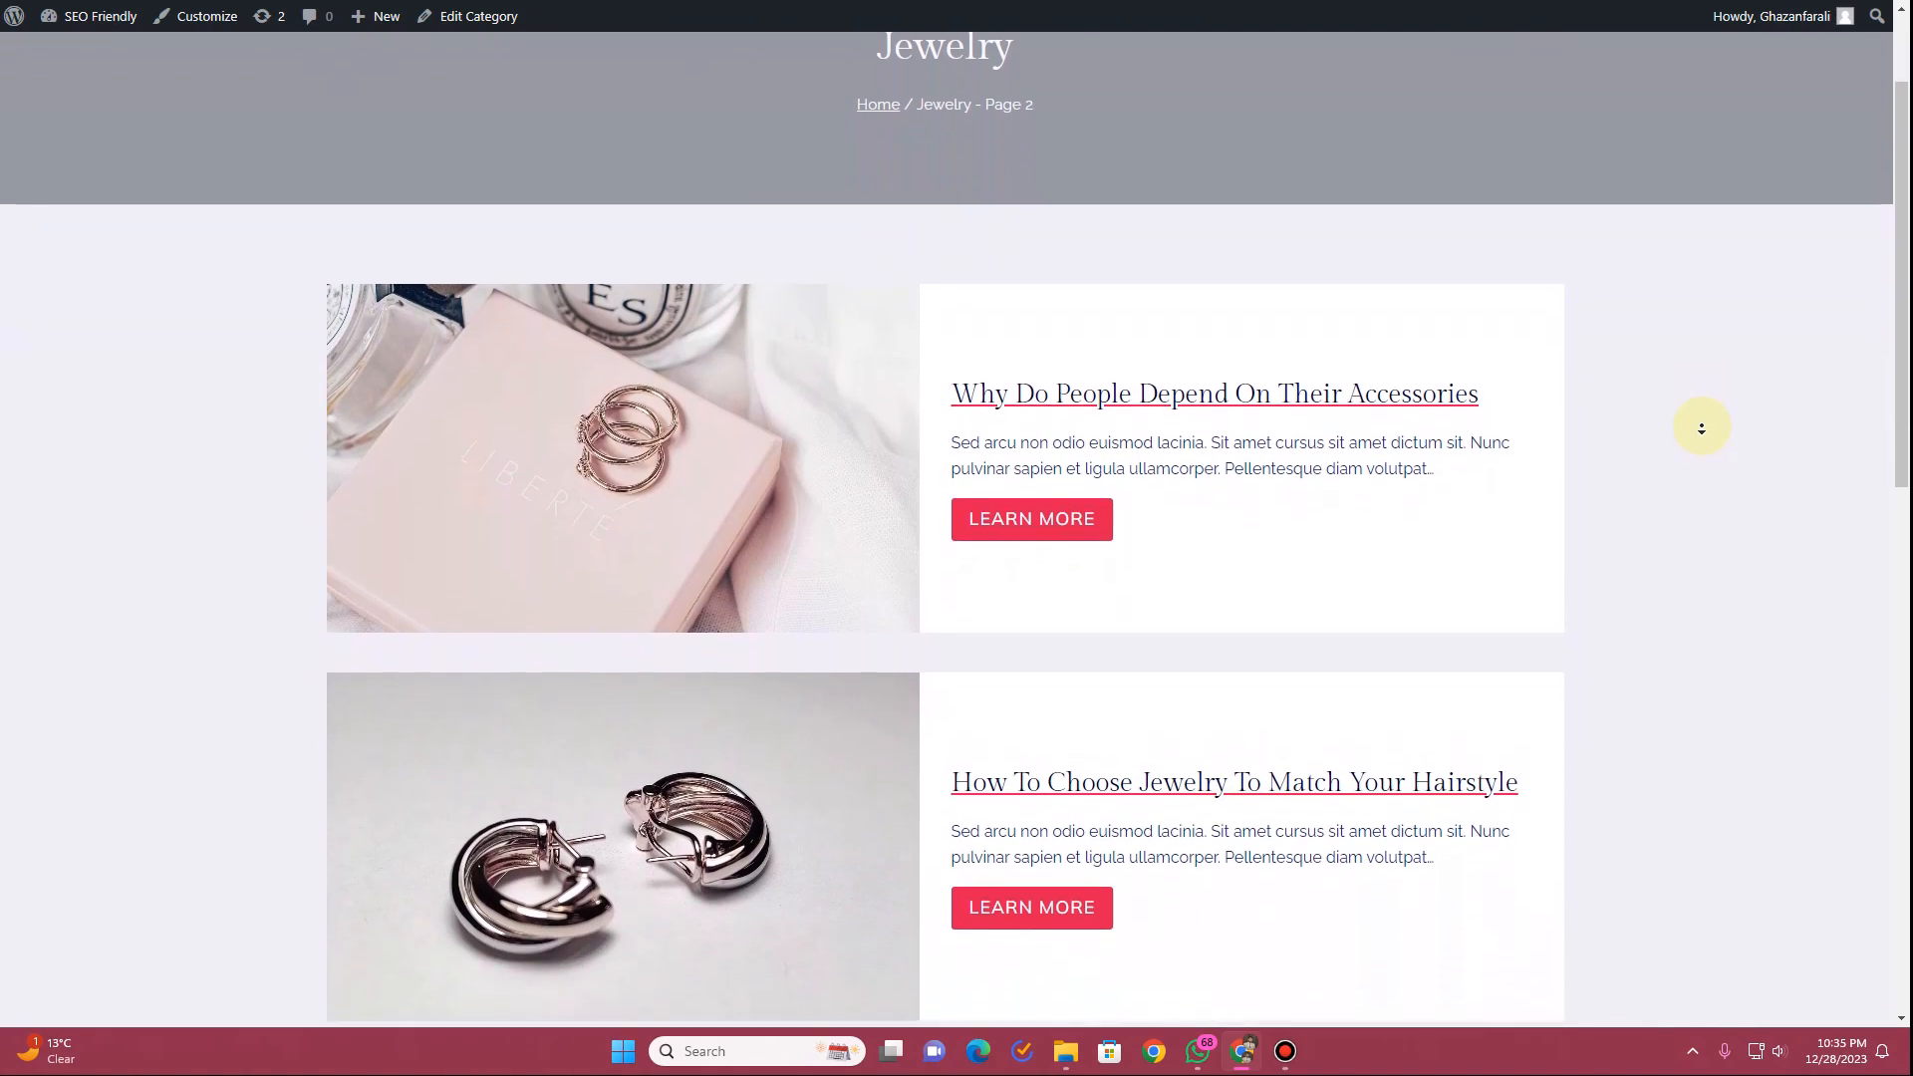
scroll(1701, 428, down, 1)
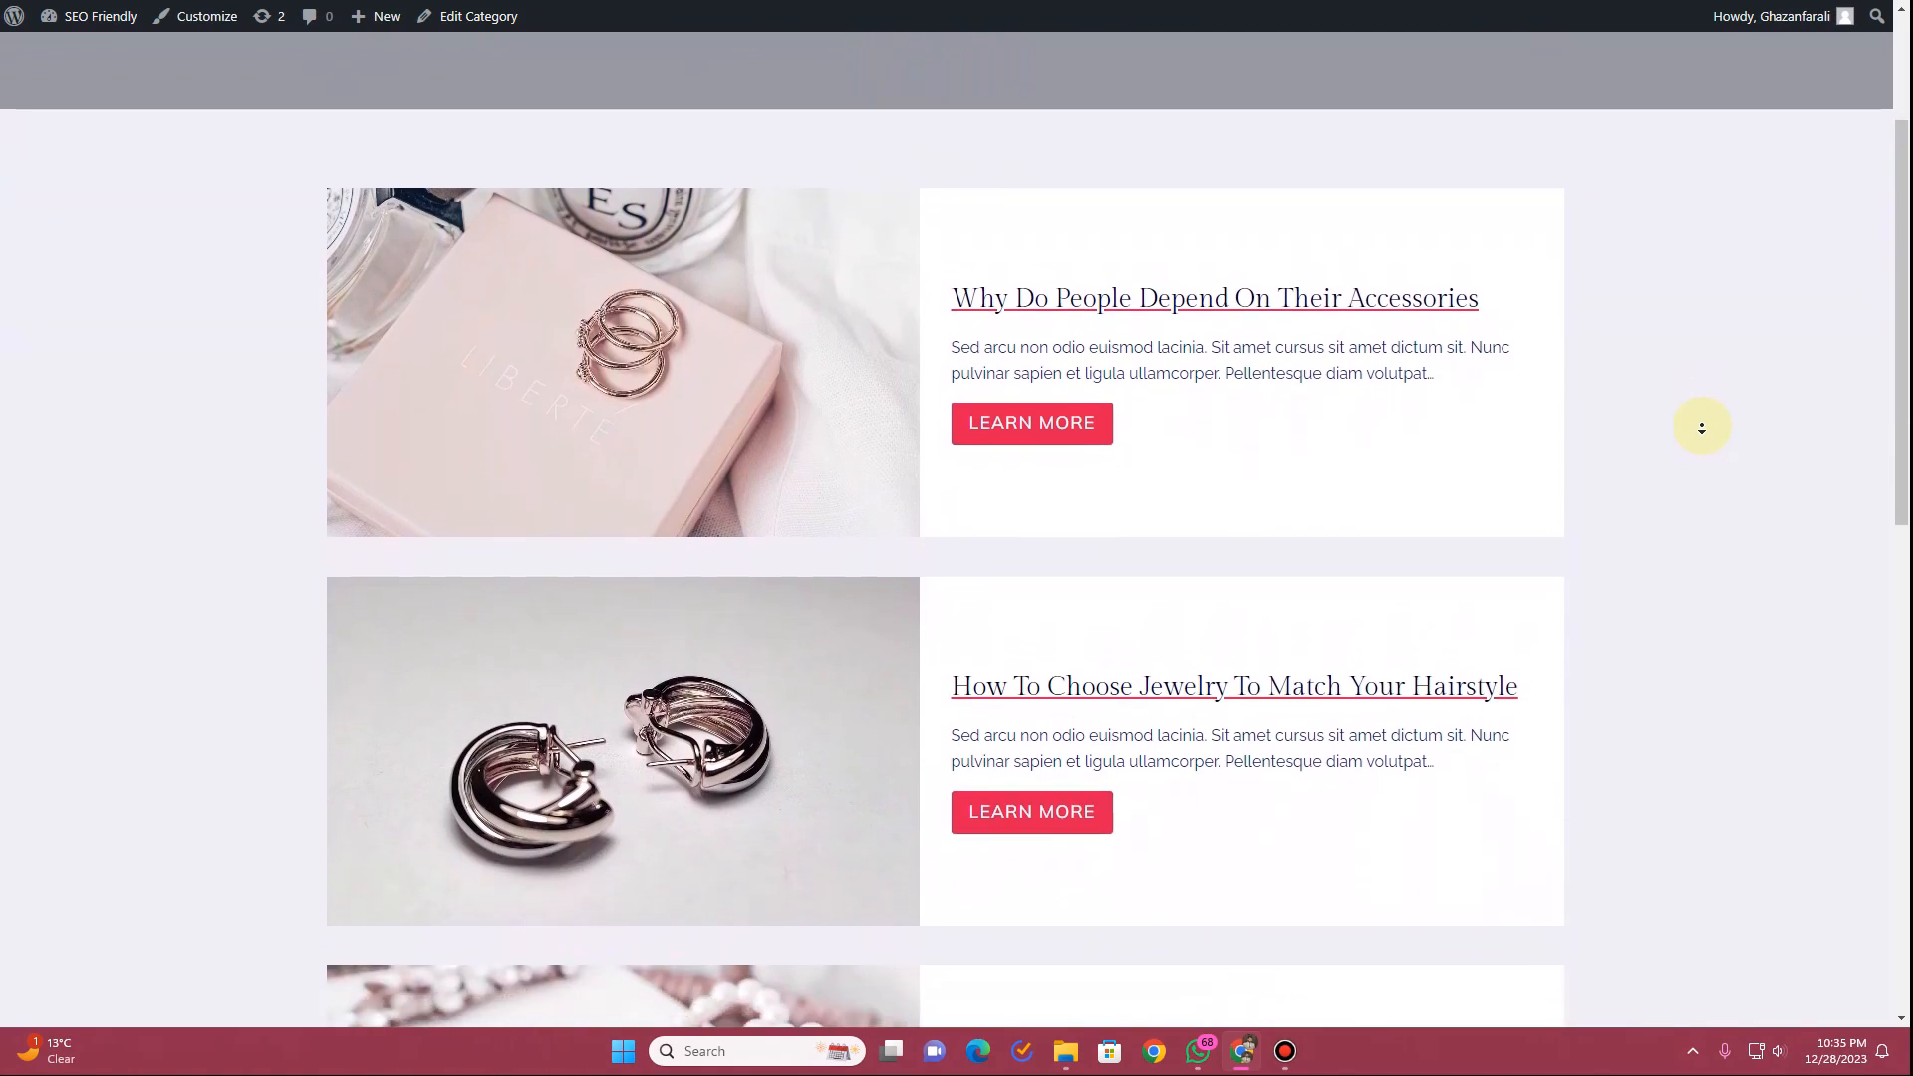
middle_click(1702, 428)
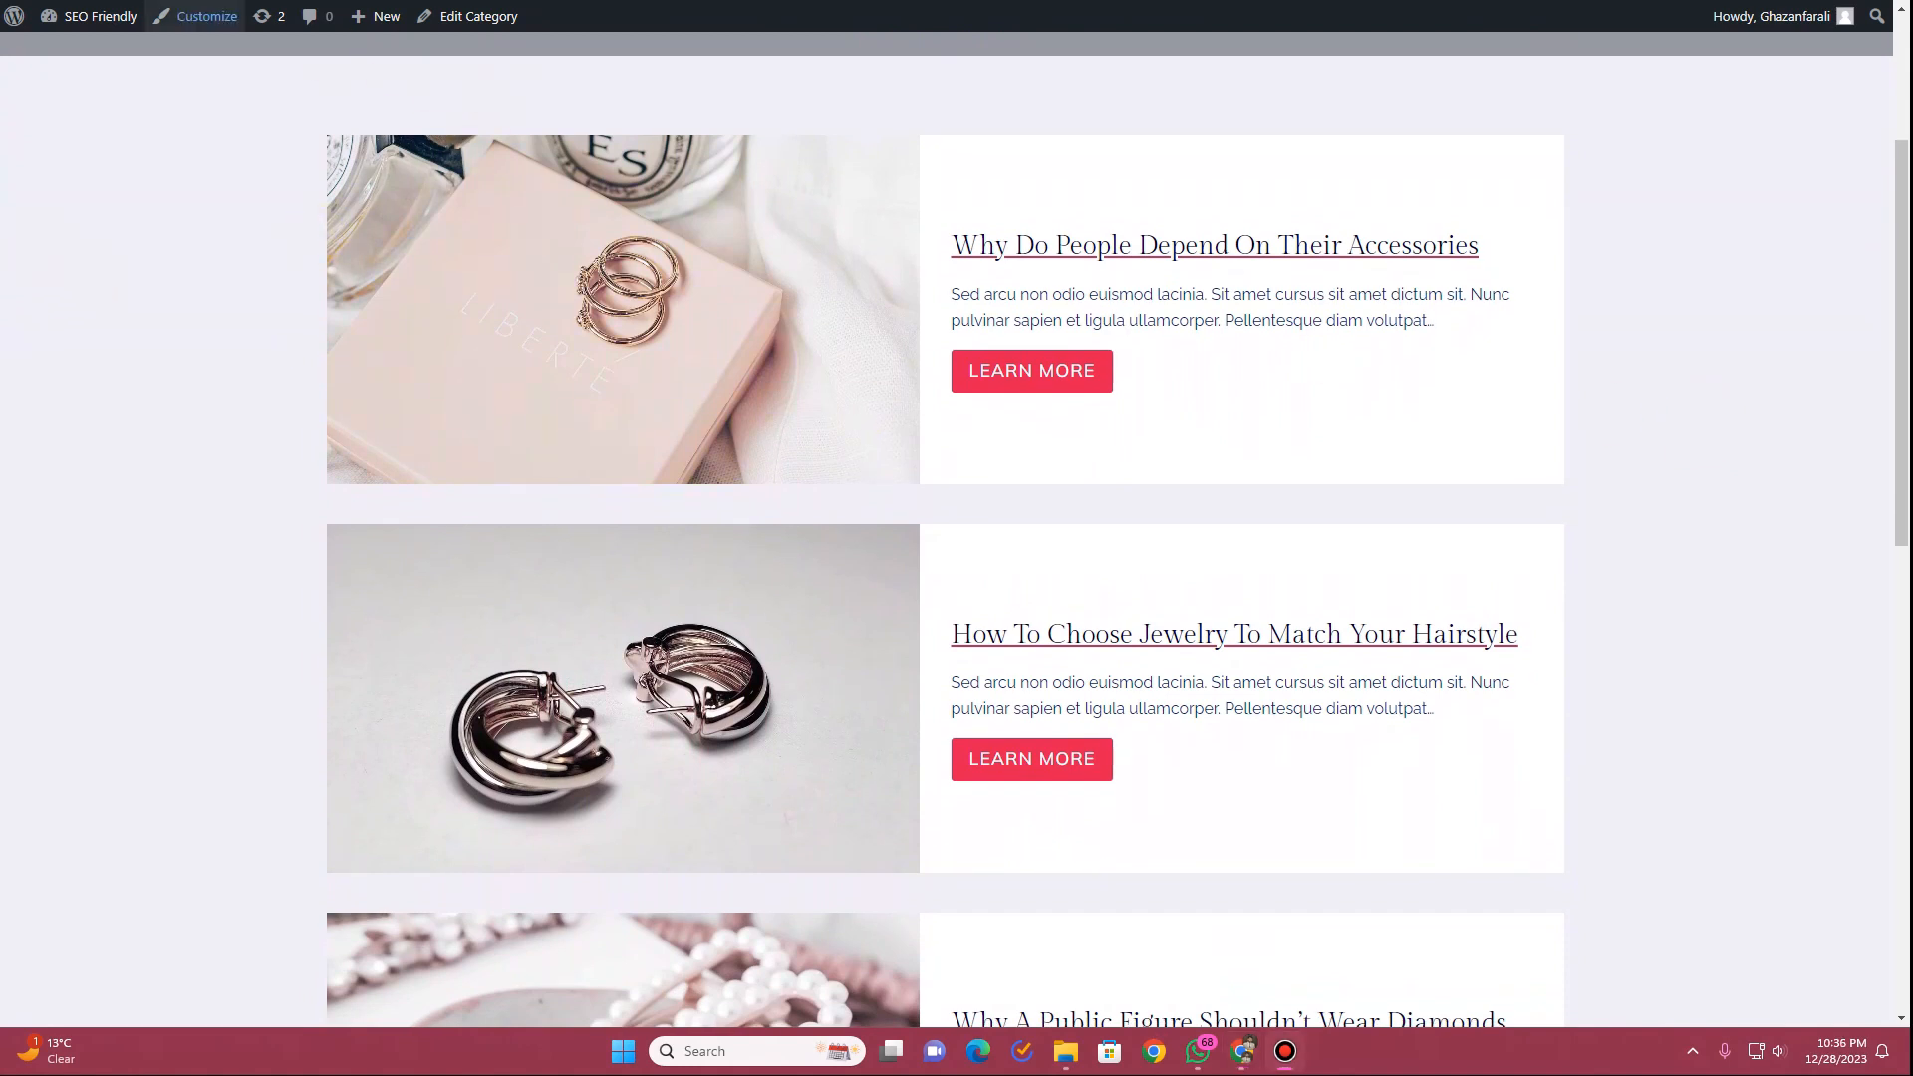
Check the Pro Addons in the Kadence theme settings from the site's dashboard, and open the Elements list
mouse_move(61, 17)
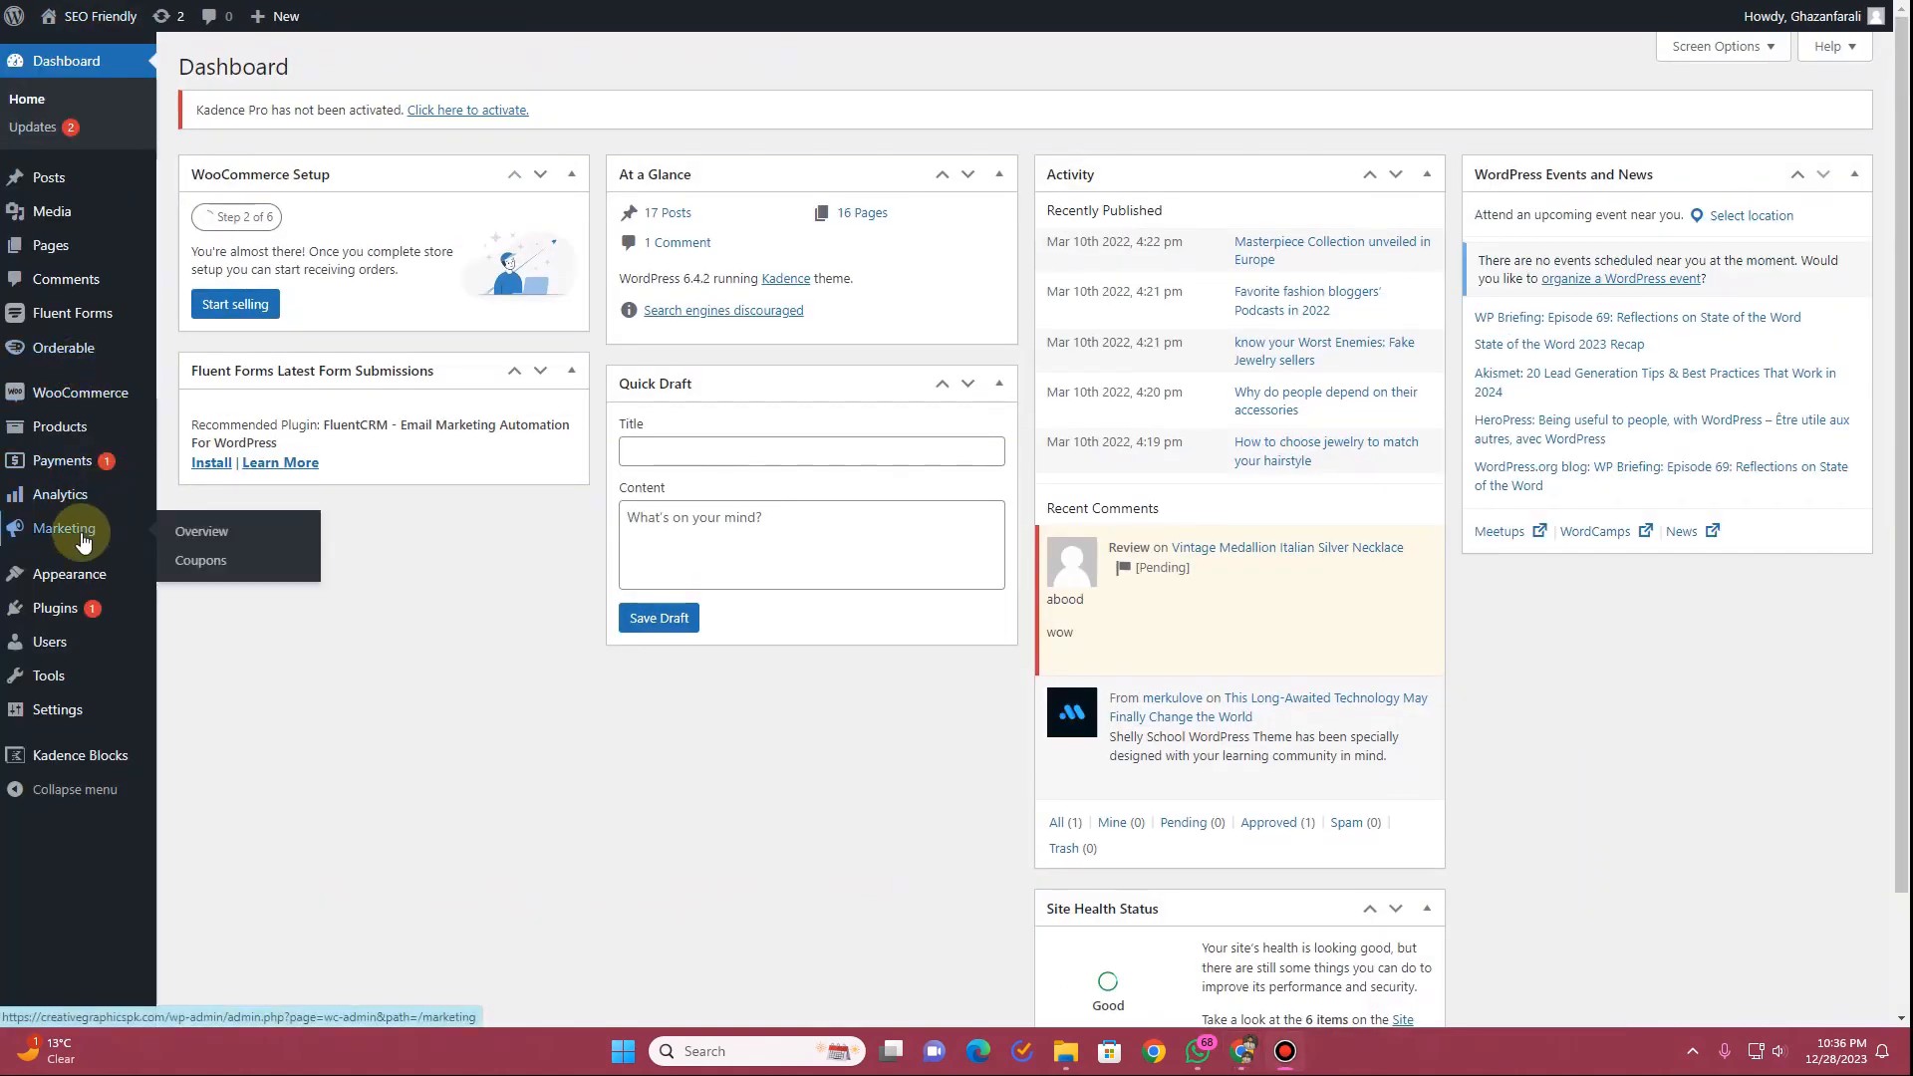
mouse_move(75, 576)
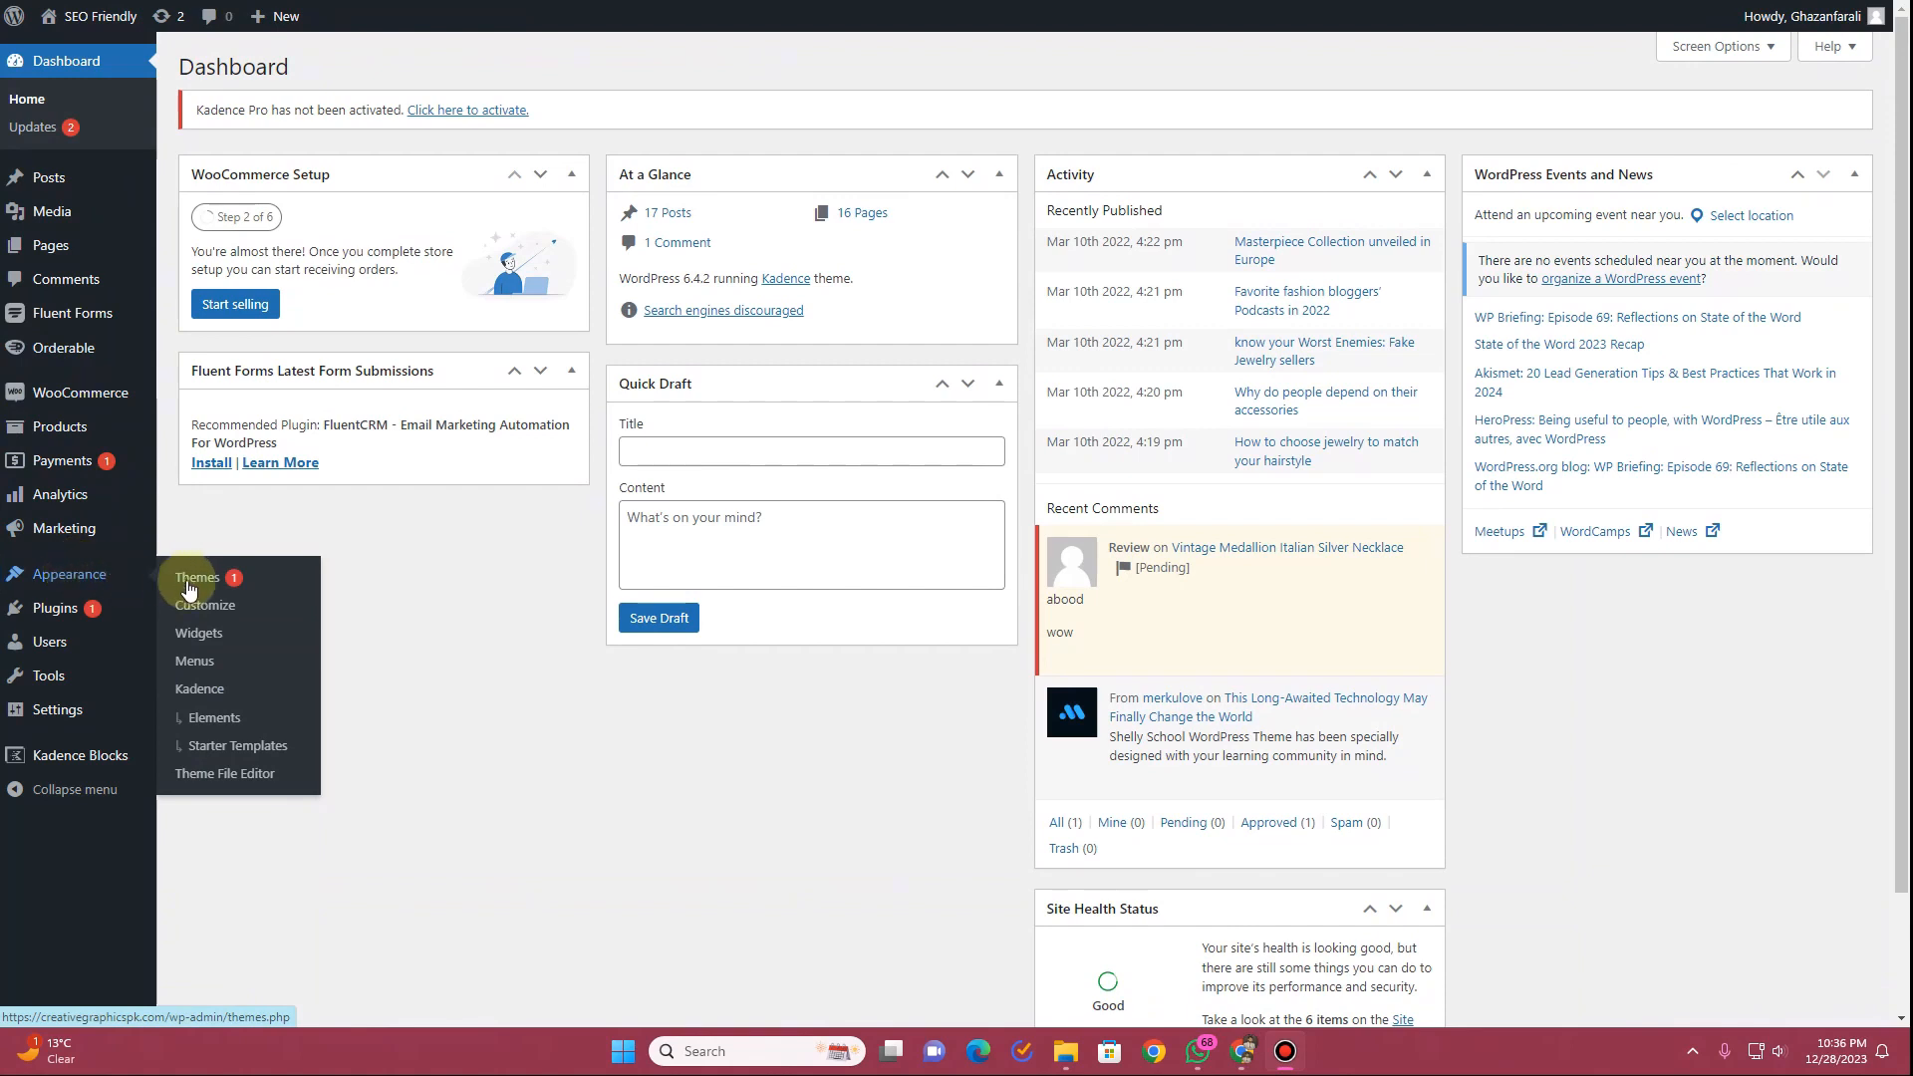
click(237, 705)
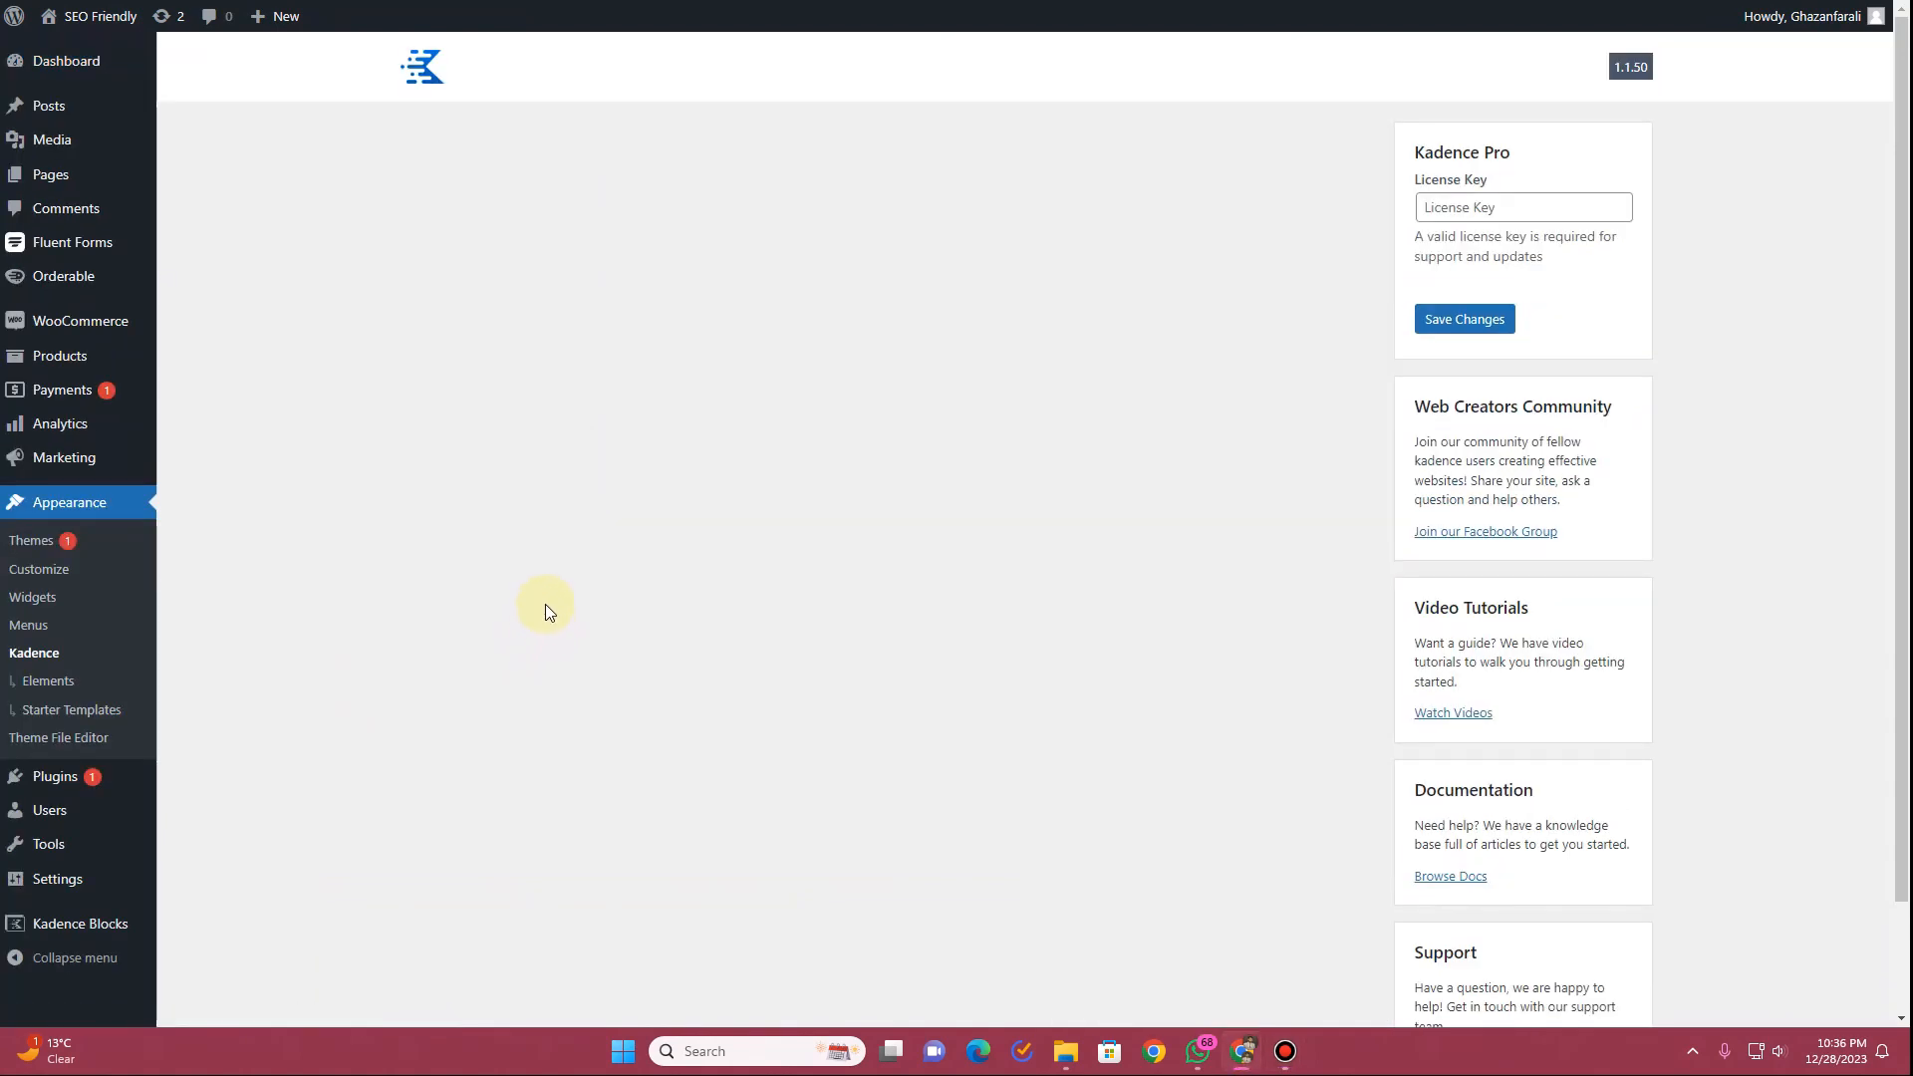
scroll(543, 612, down, 4)
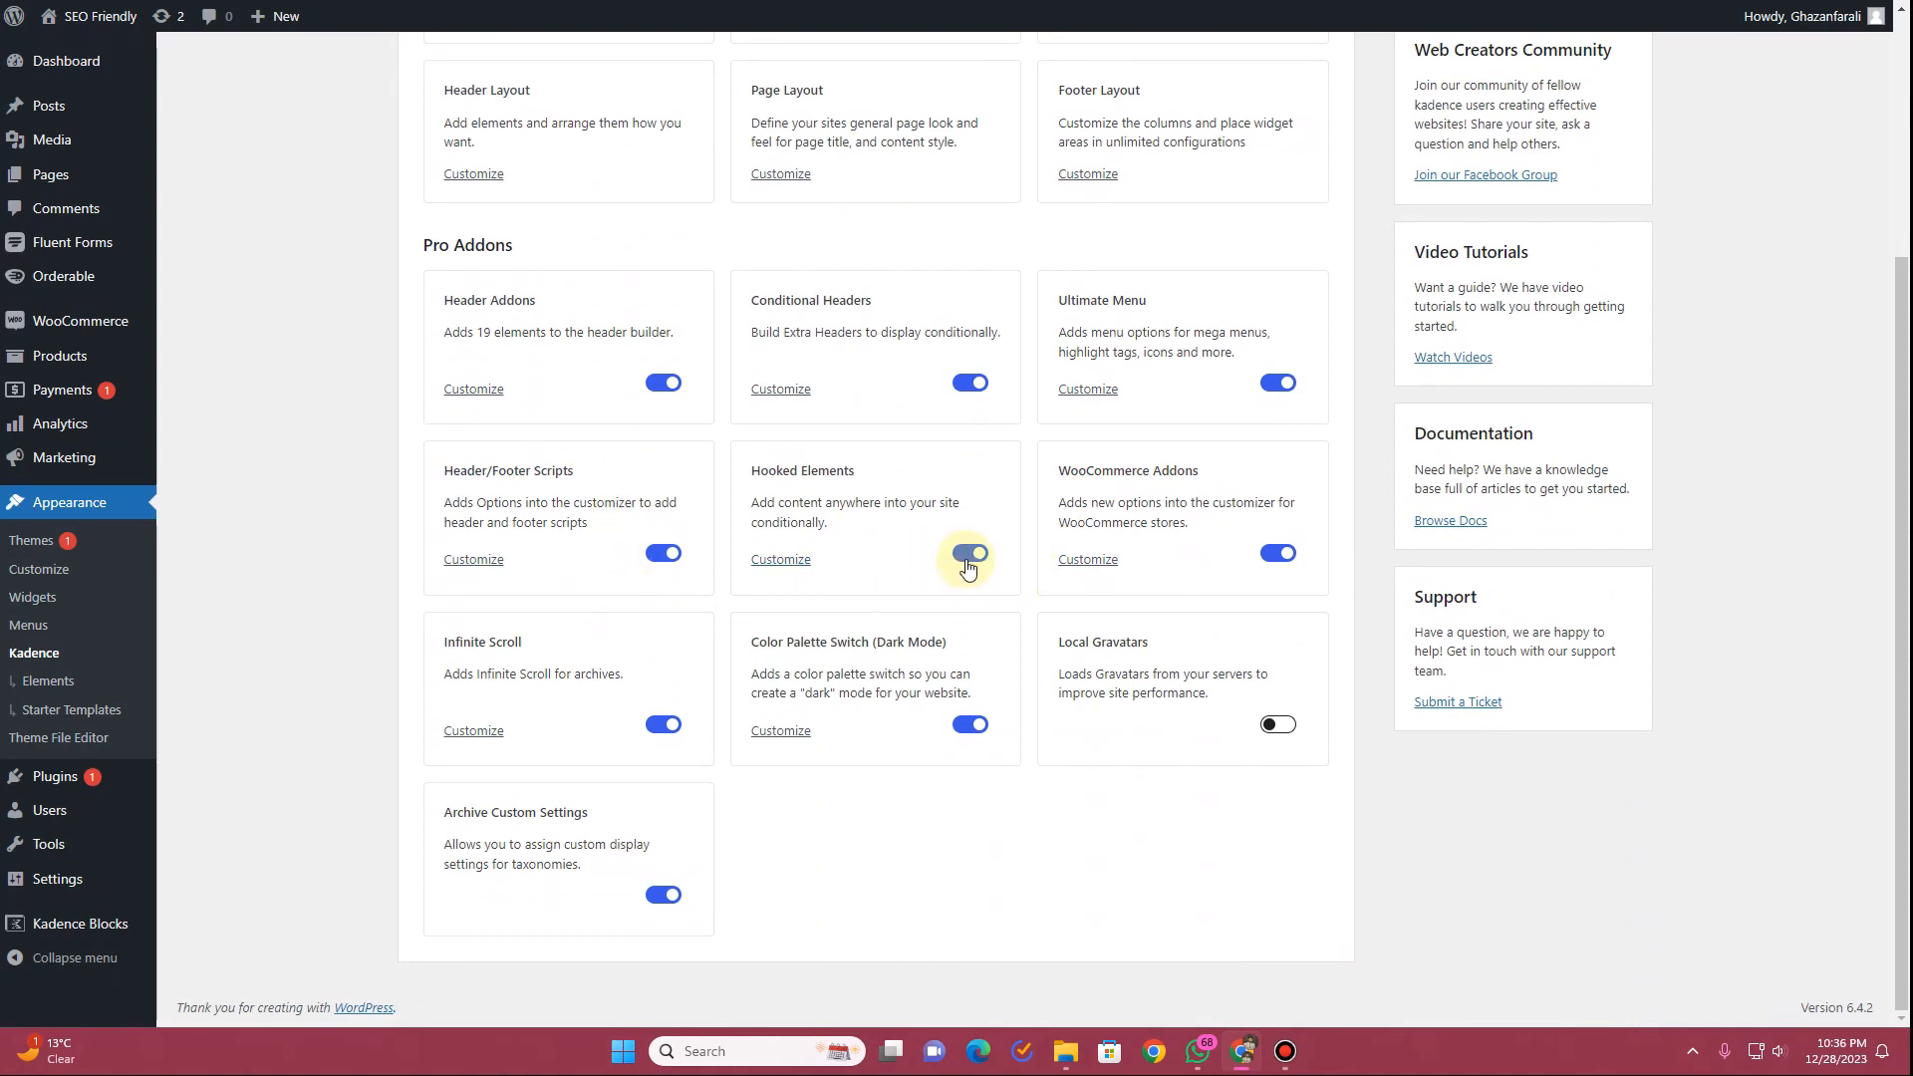
click(67, 687)
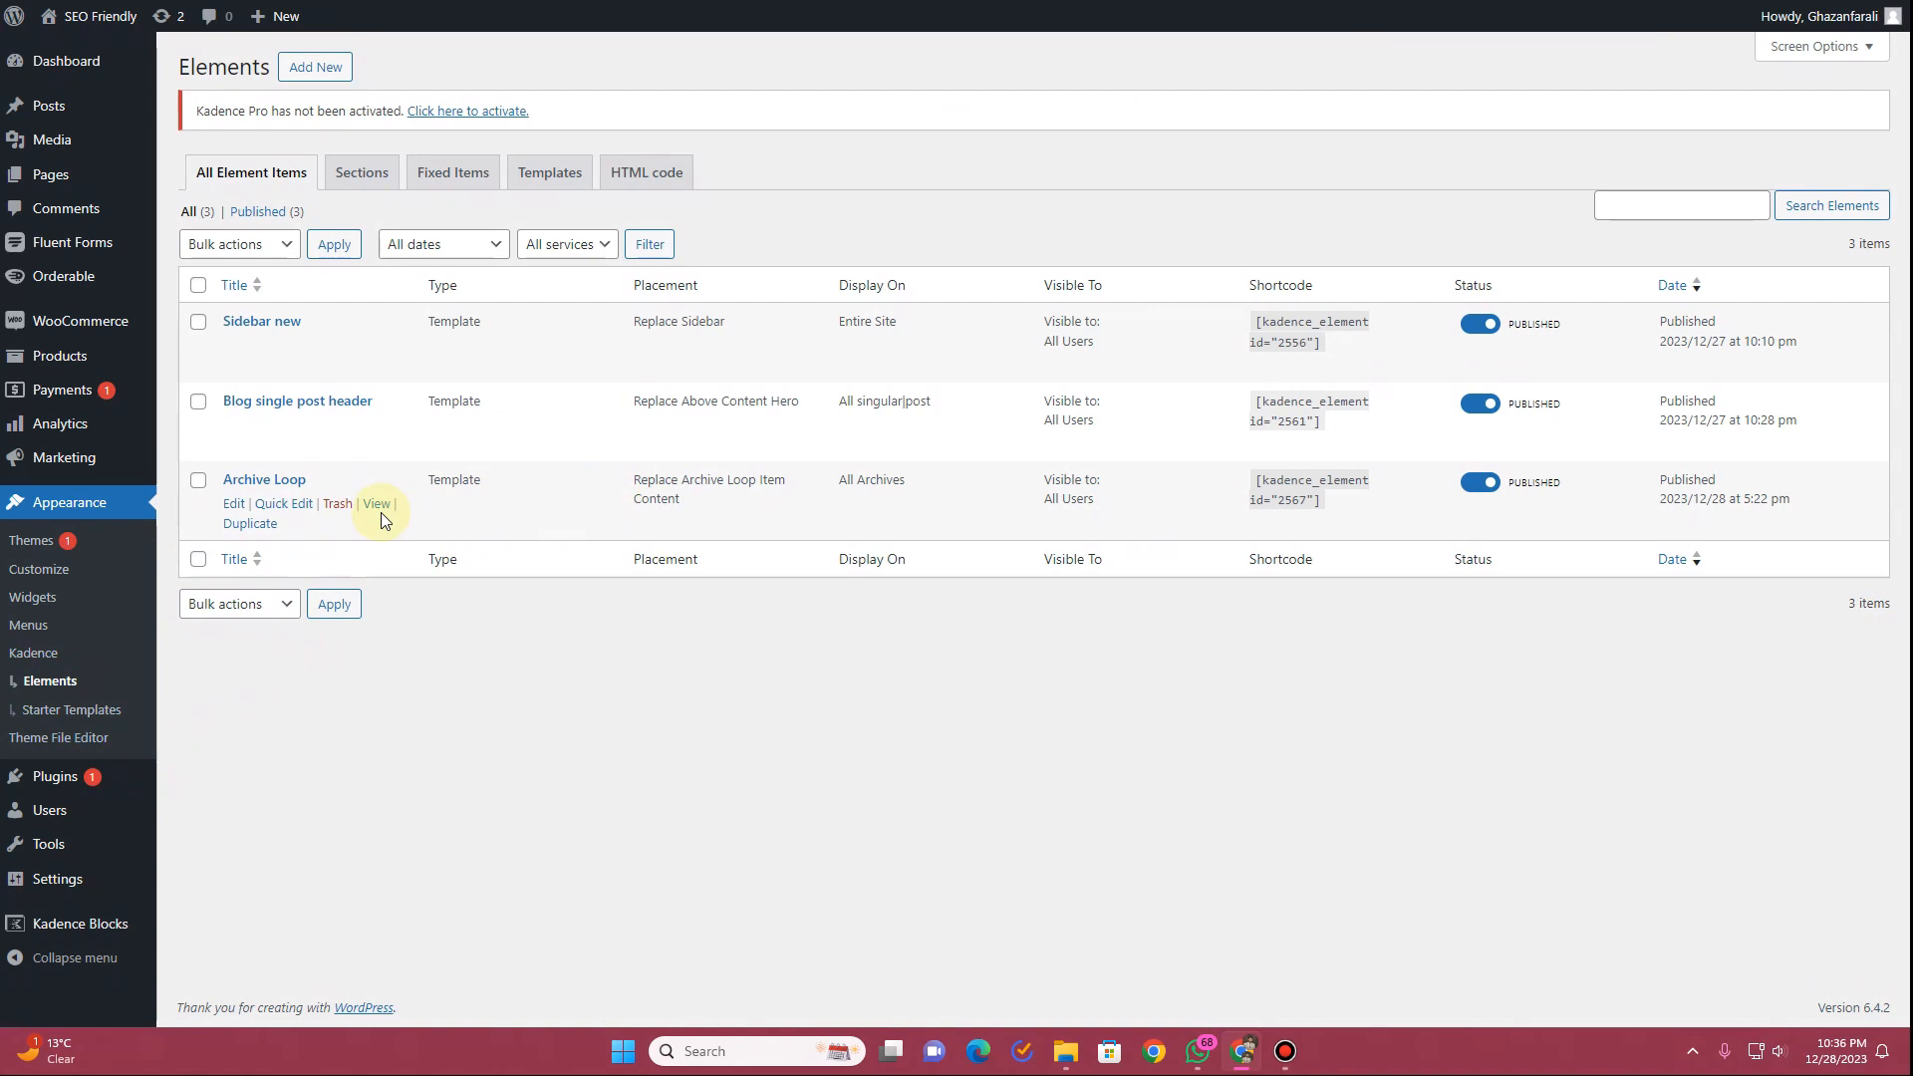
Check the Archive Loop element's placement and preview the element in a new tab, then return to the Elements list
click(689, 506)
drag(691, 471, 688, 509)
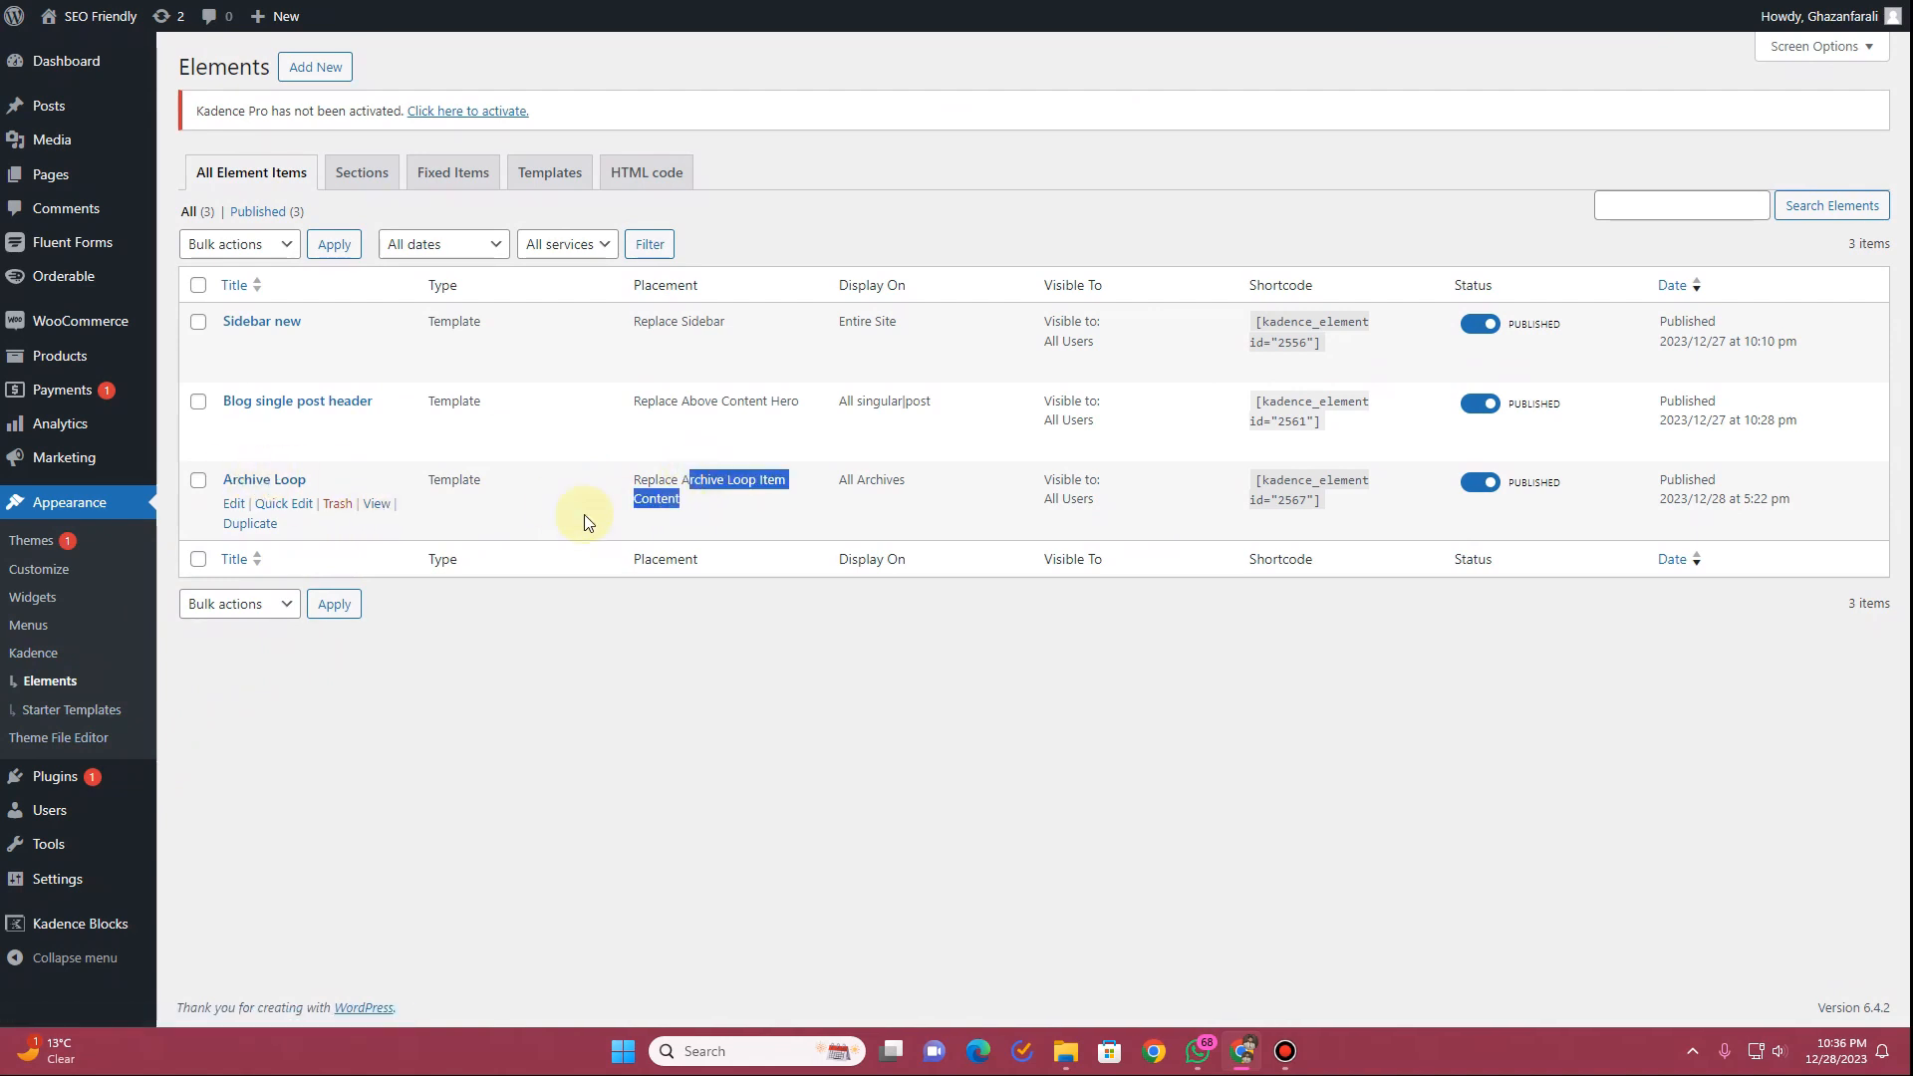
click(525, 512)
click(377, 504)
right_click(378, 504)
click(417, 522)
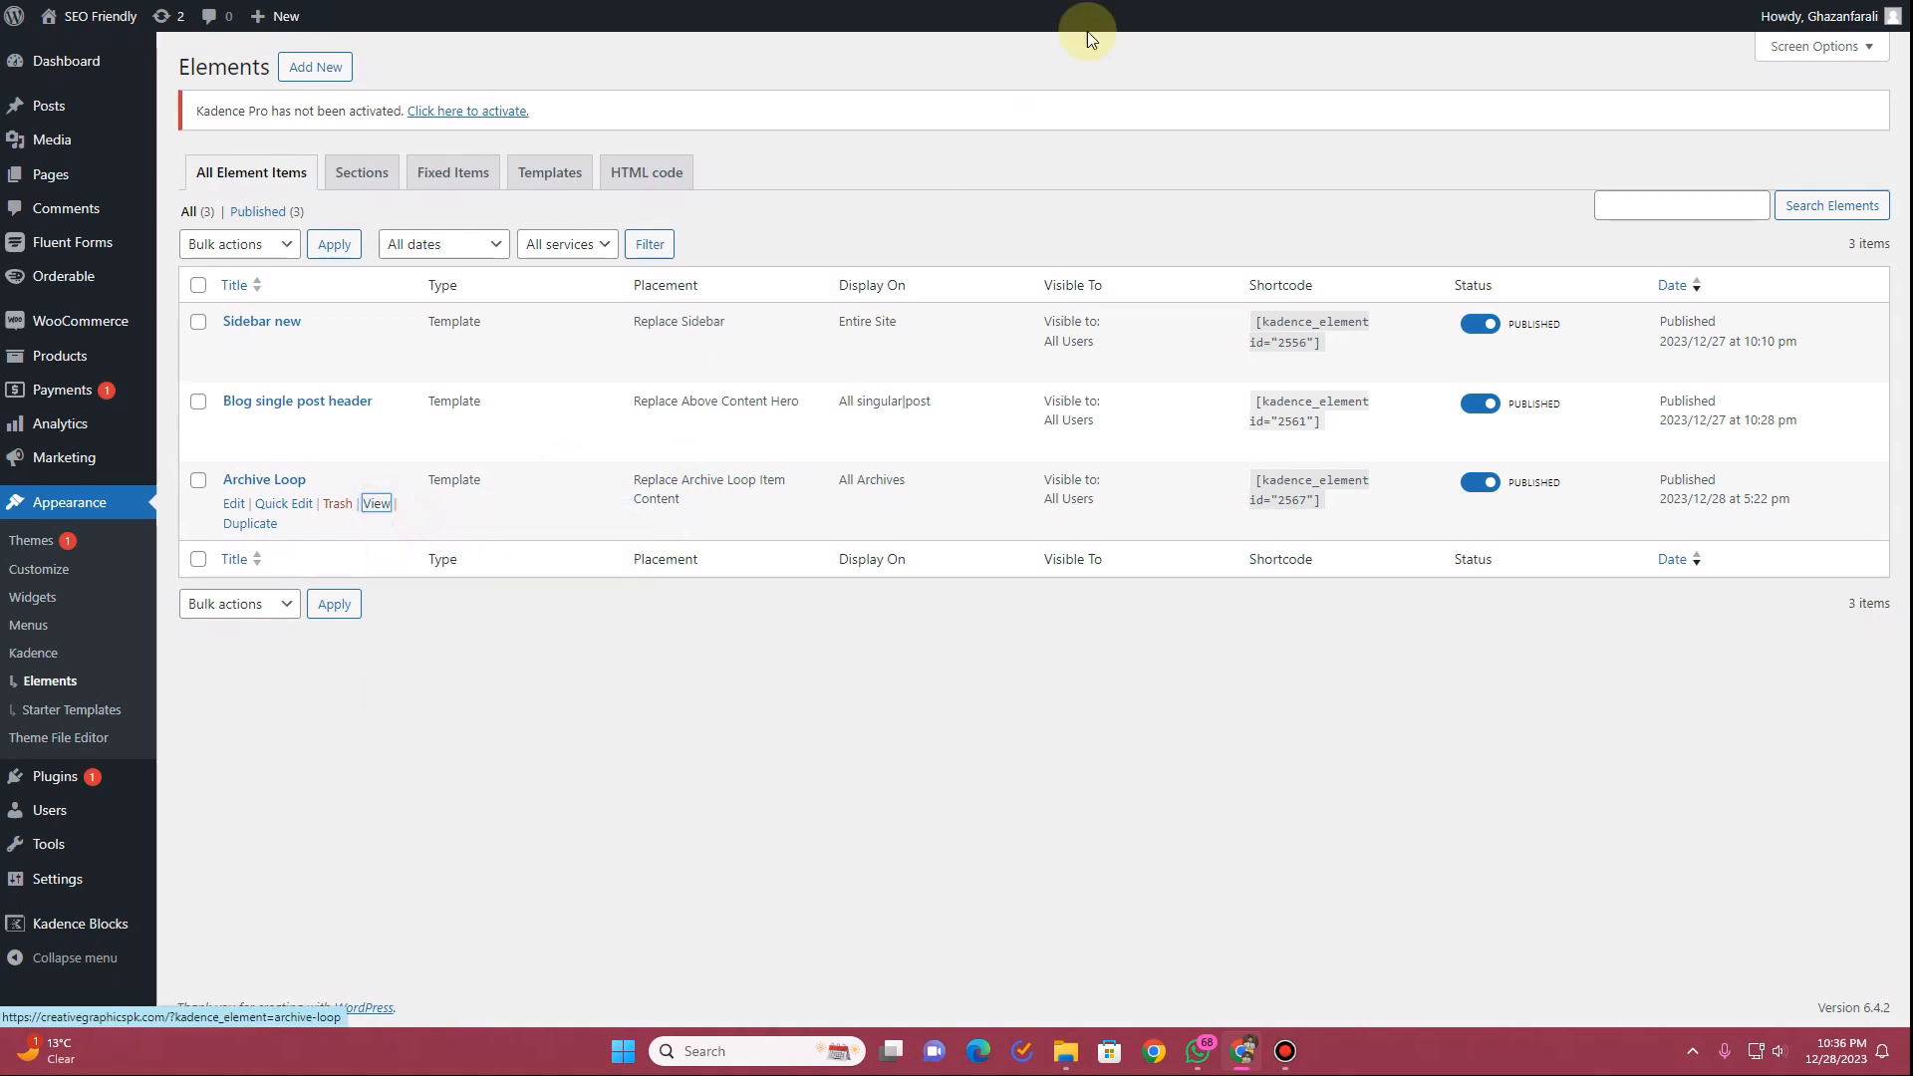
click(1070, 2)
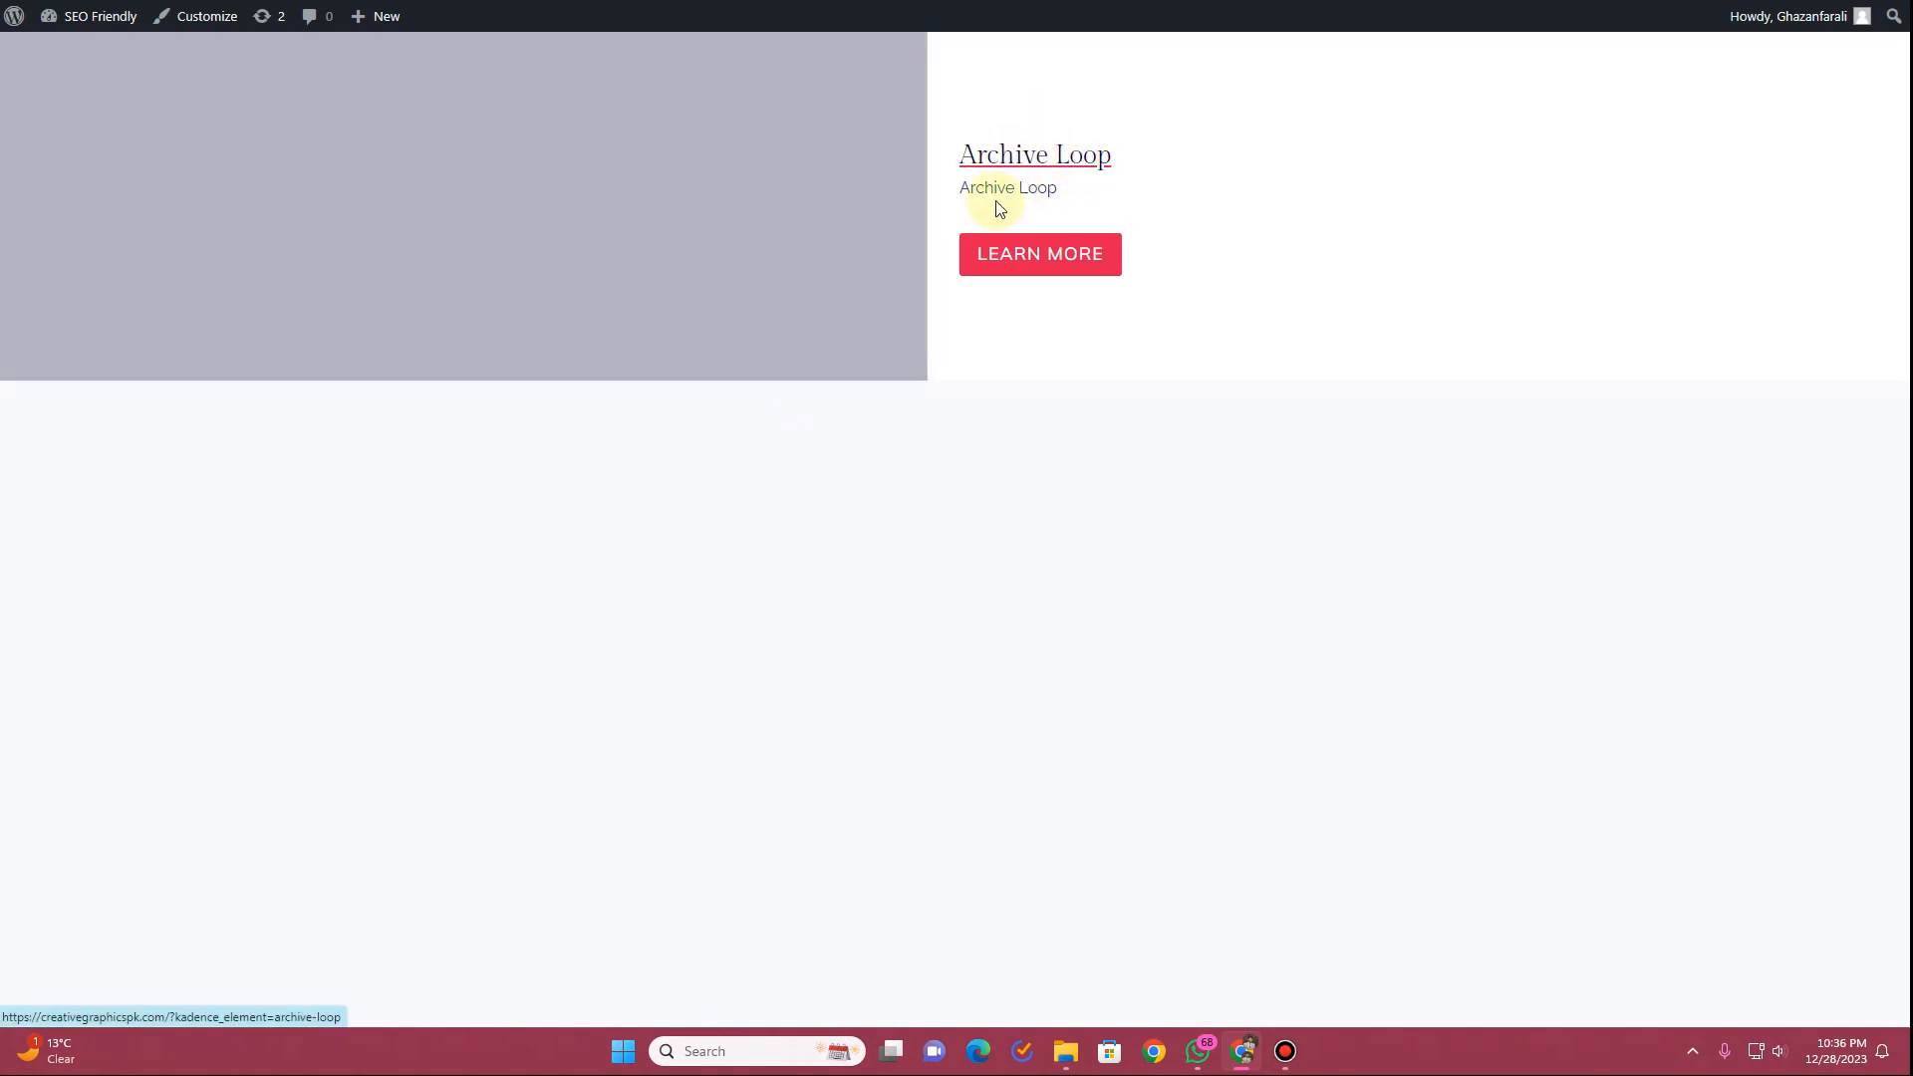
drag(975, 189, 1065, 206)
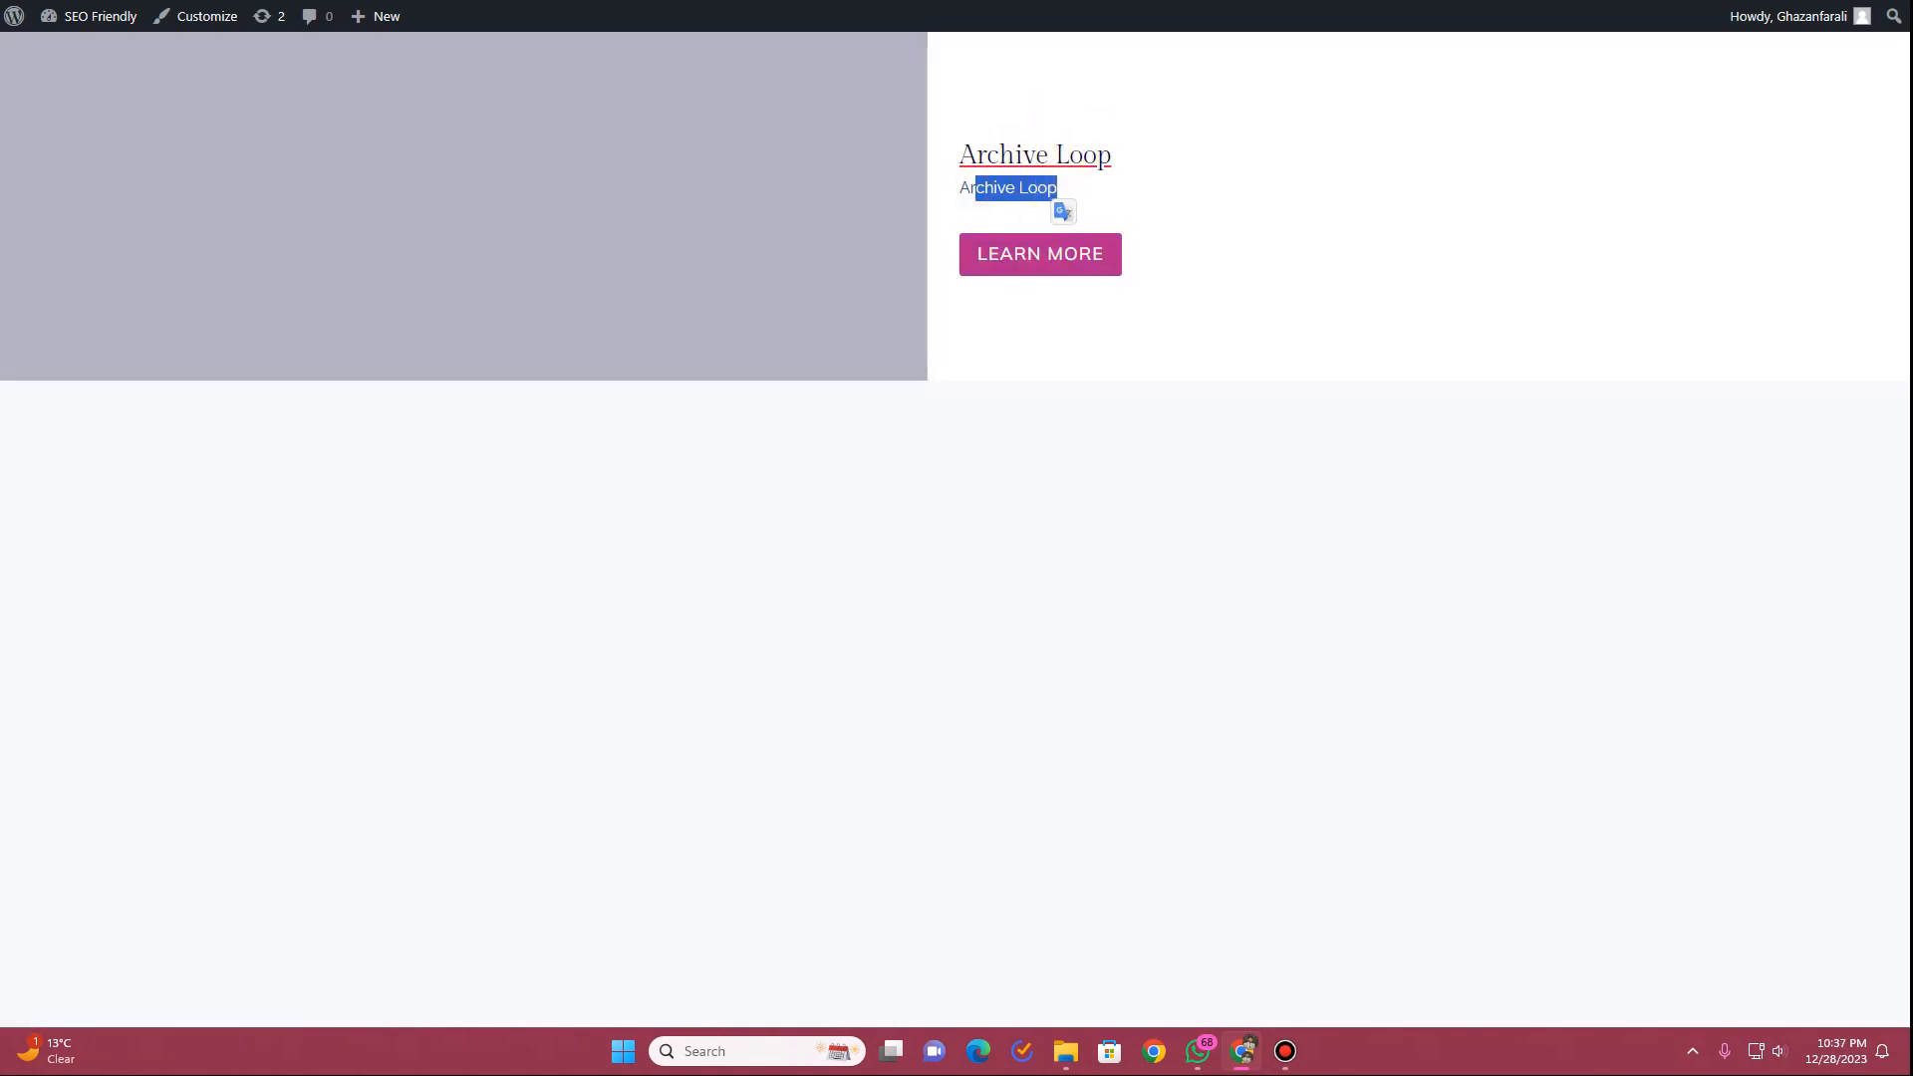
key(alt+Left)
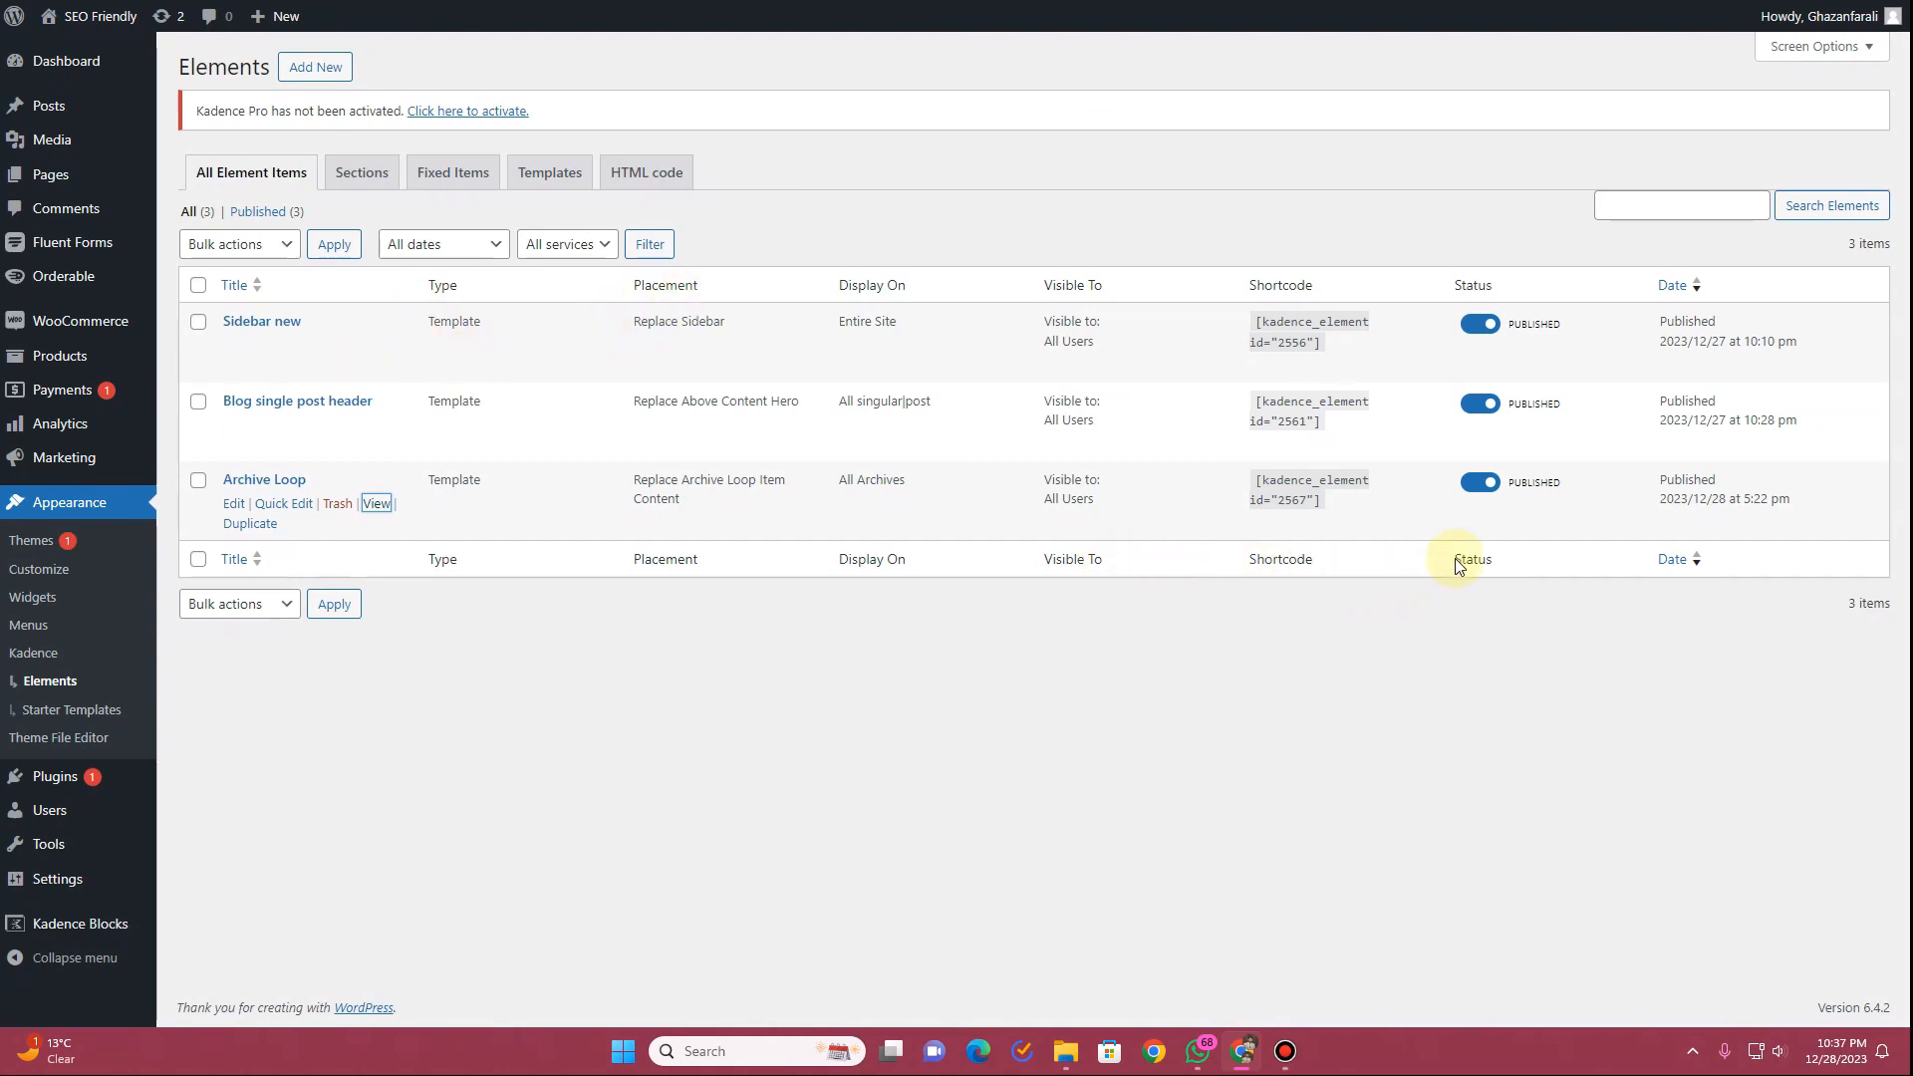
Switch the Archive Loop element to draft and view the Jewelry post category's archive page
click(1478, 488)
mouse_move(67, 108)
click(201, 165)
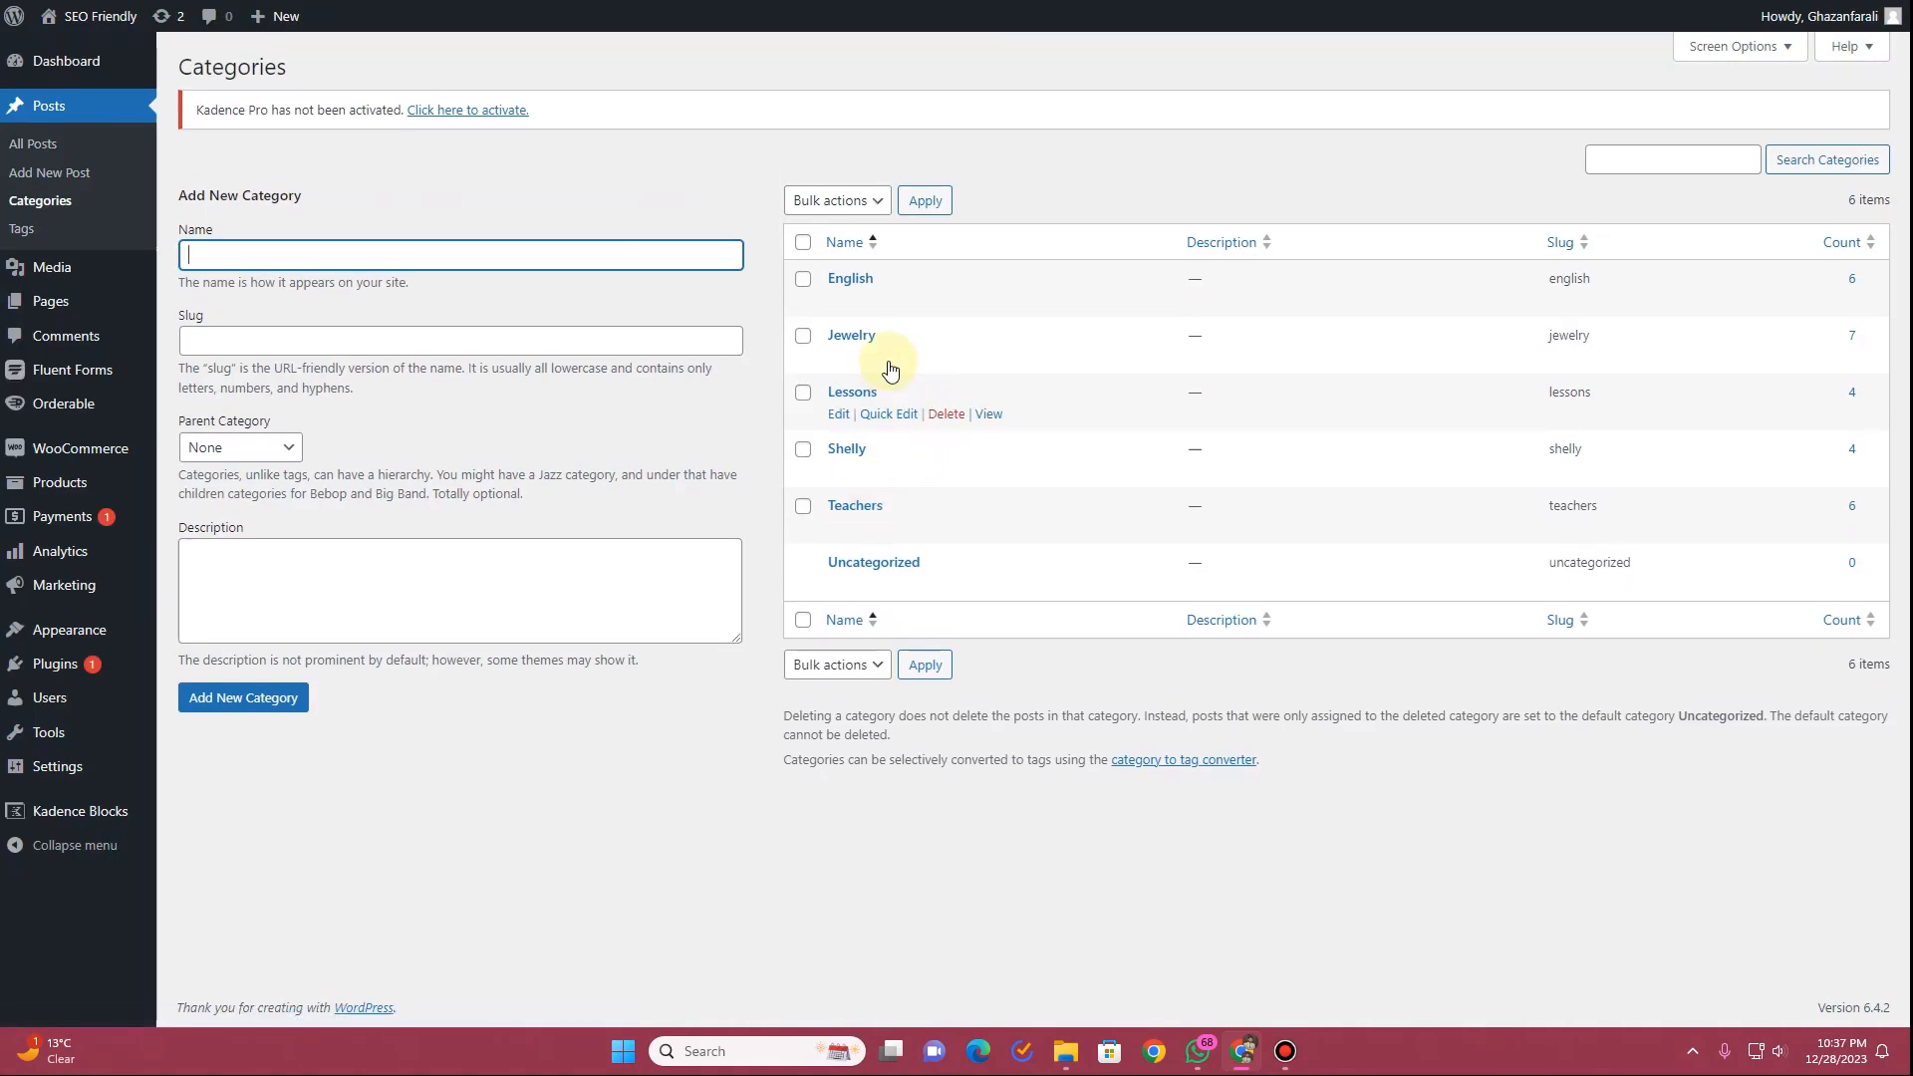
click(989, 357)
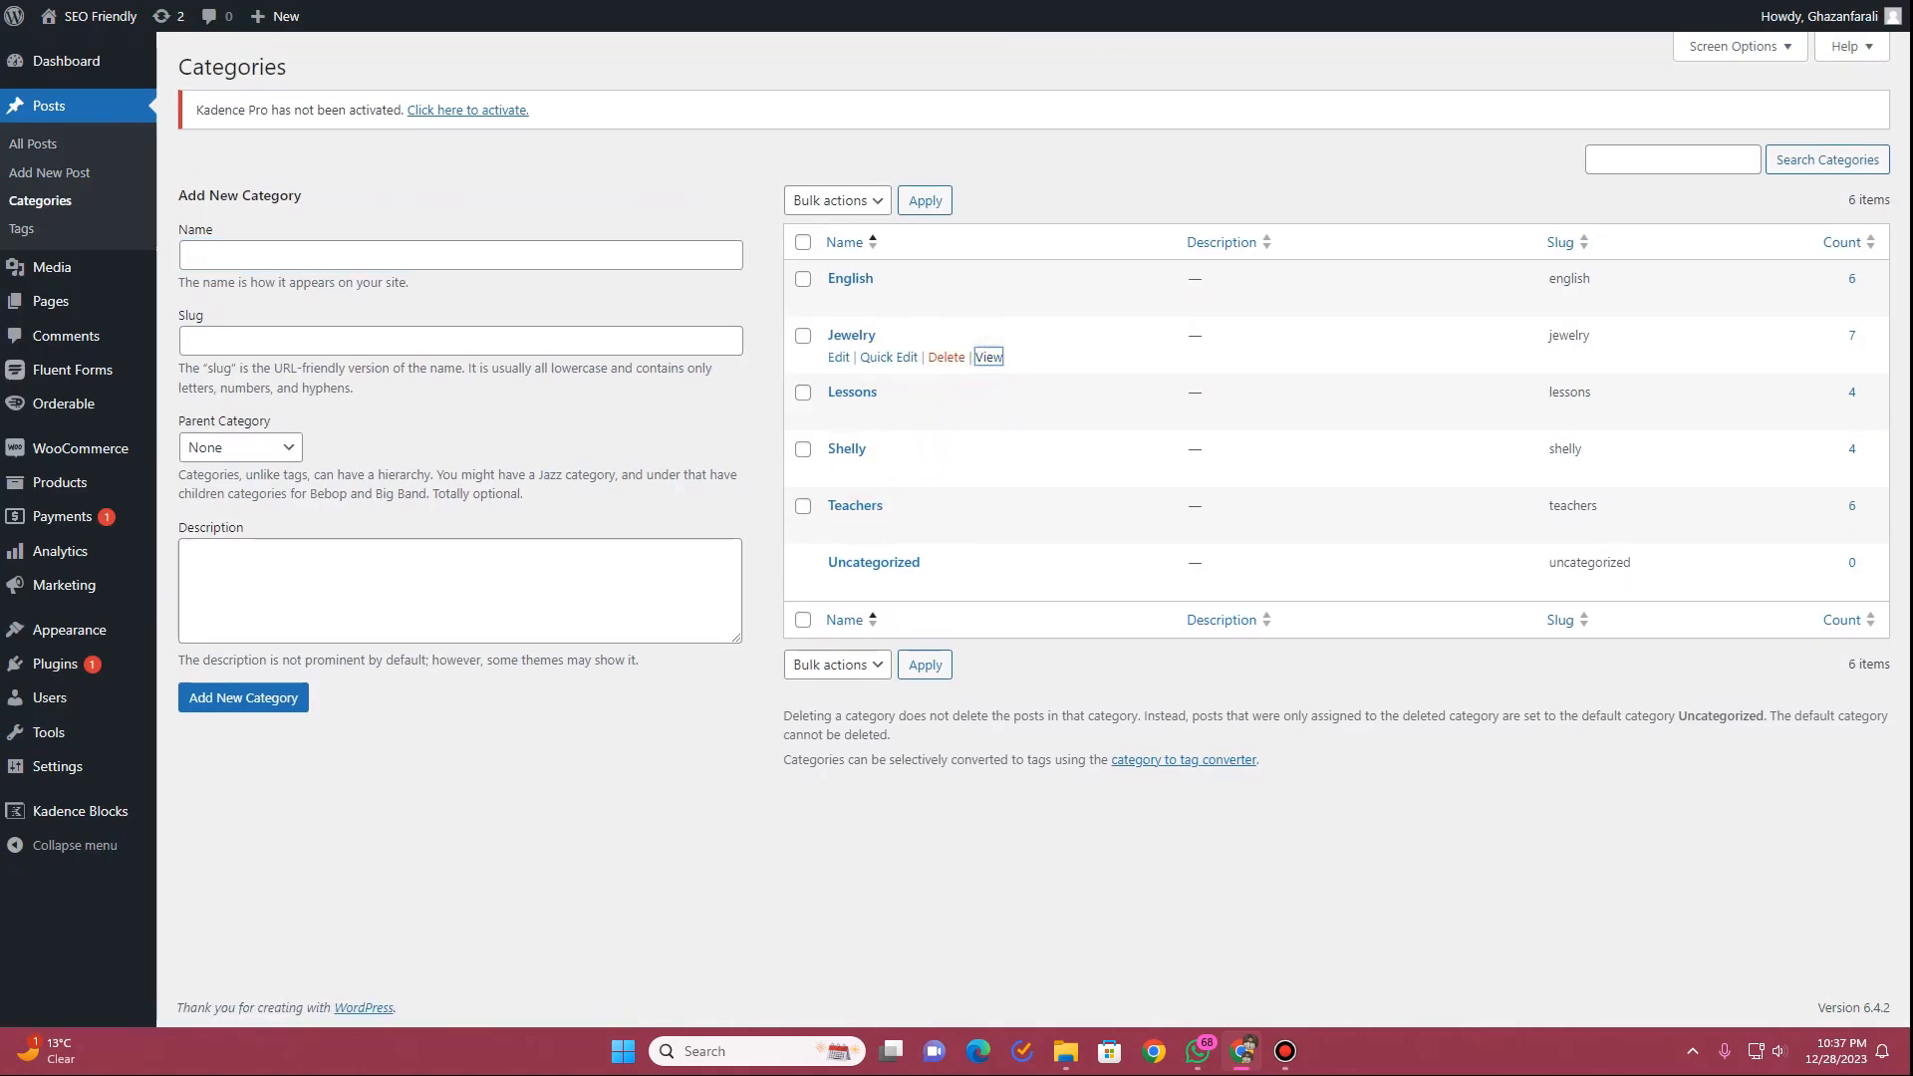
scroll(775, 399, down, 10)
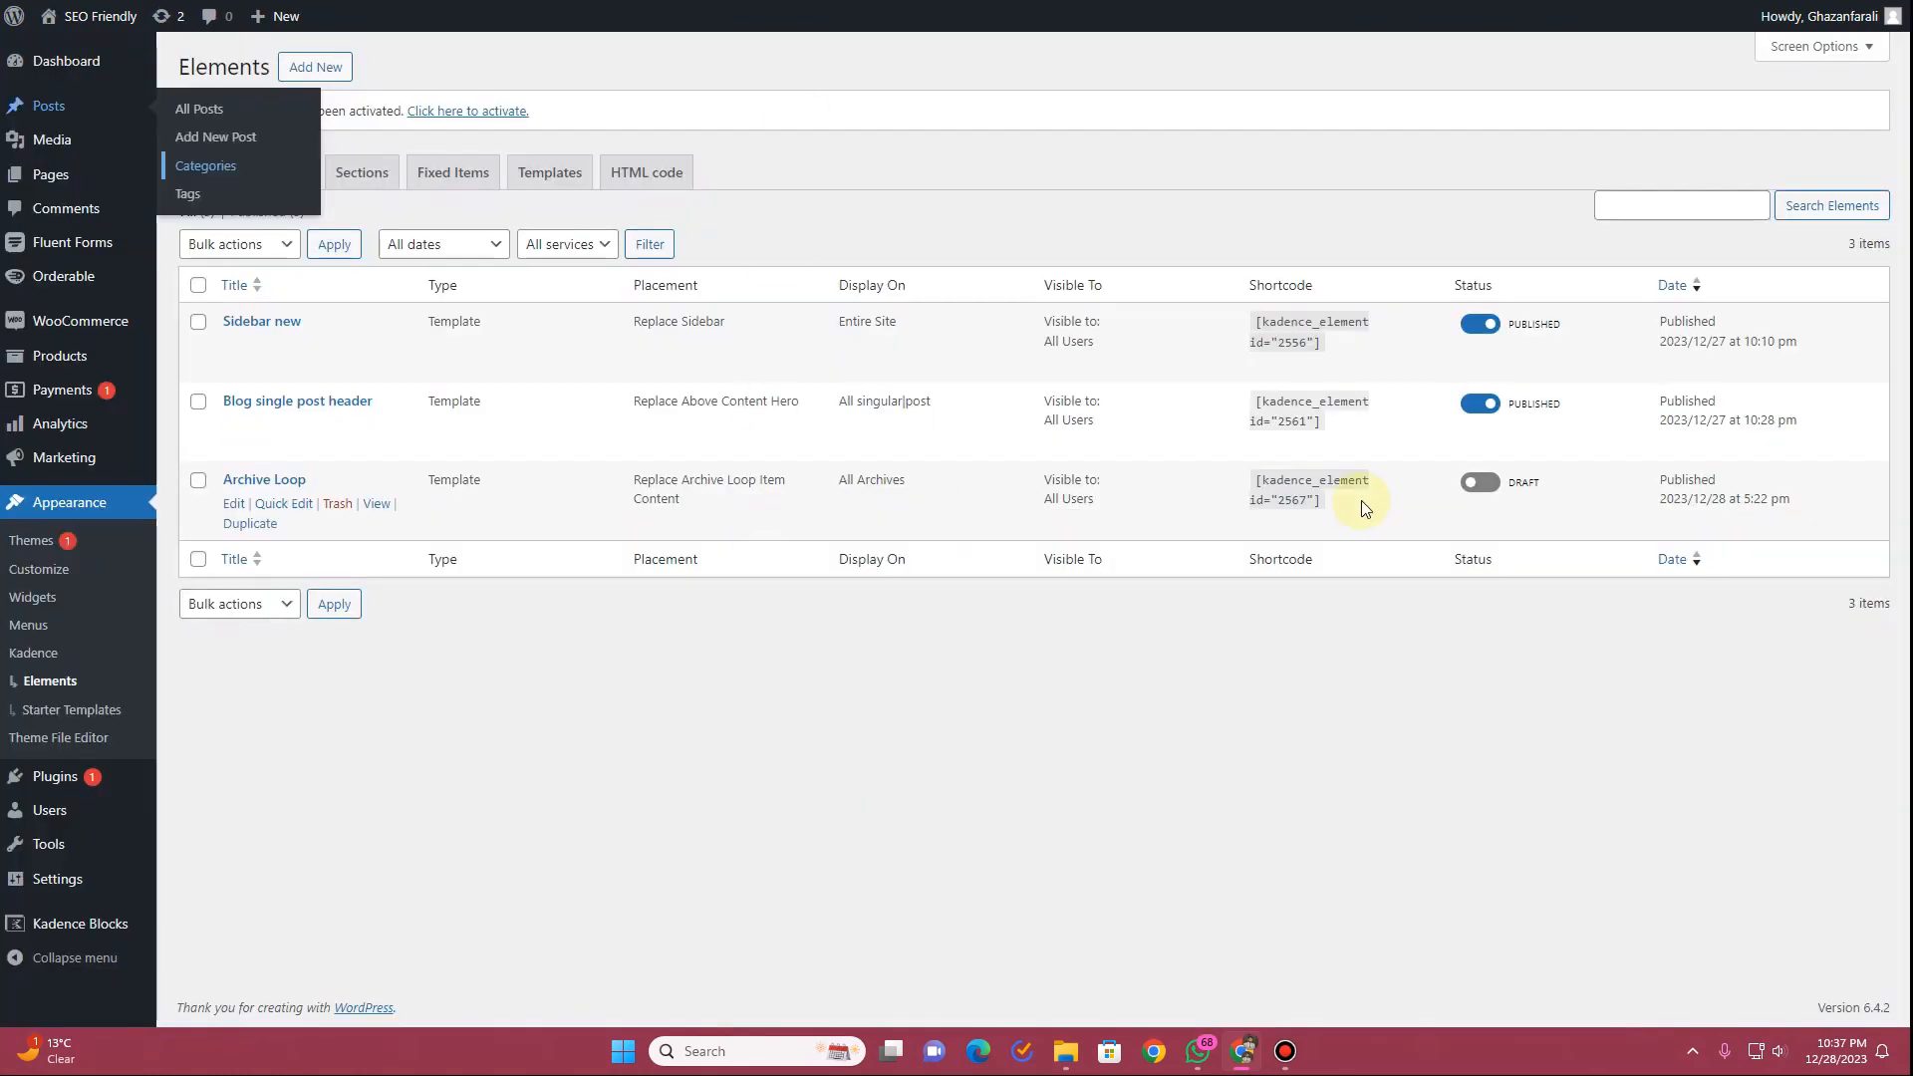
Switch the Archive Loop element to published and back to draft while reviewing the Jewelry archive page
click(1480, 482)
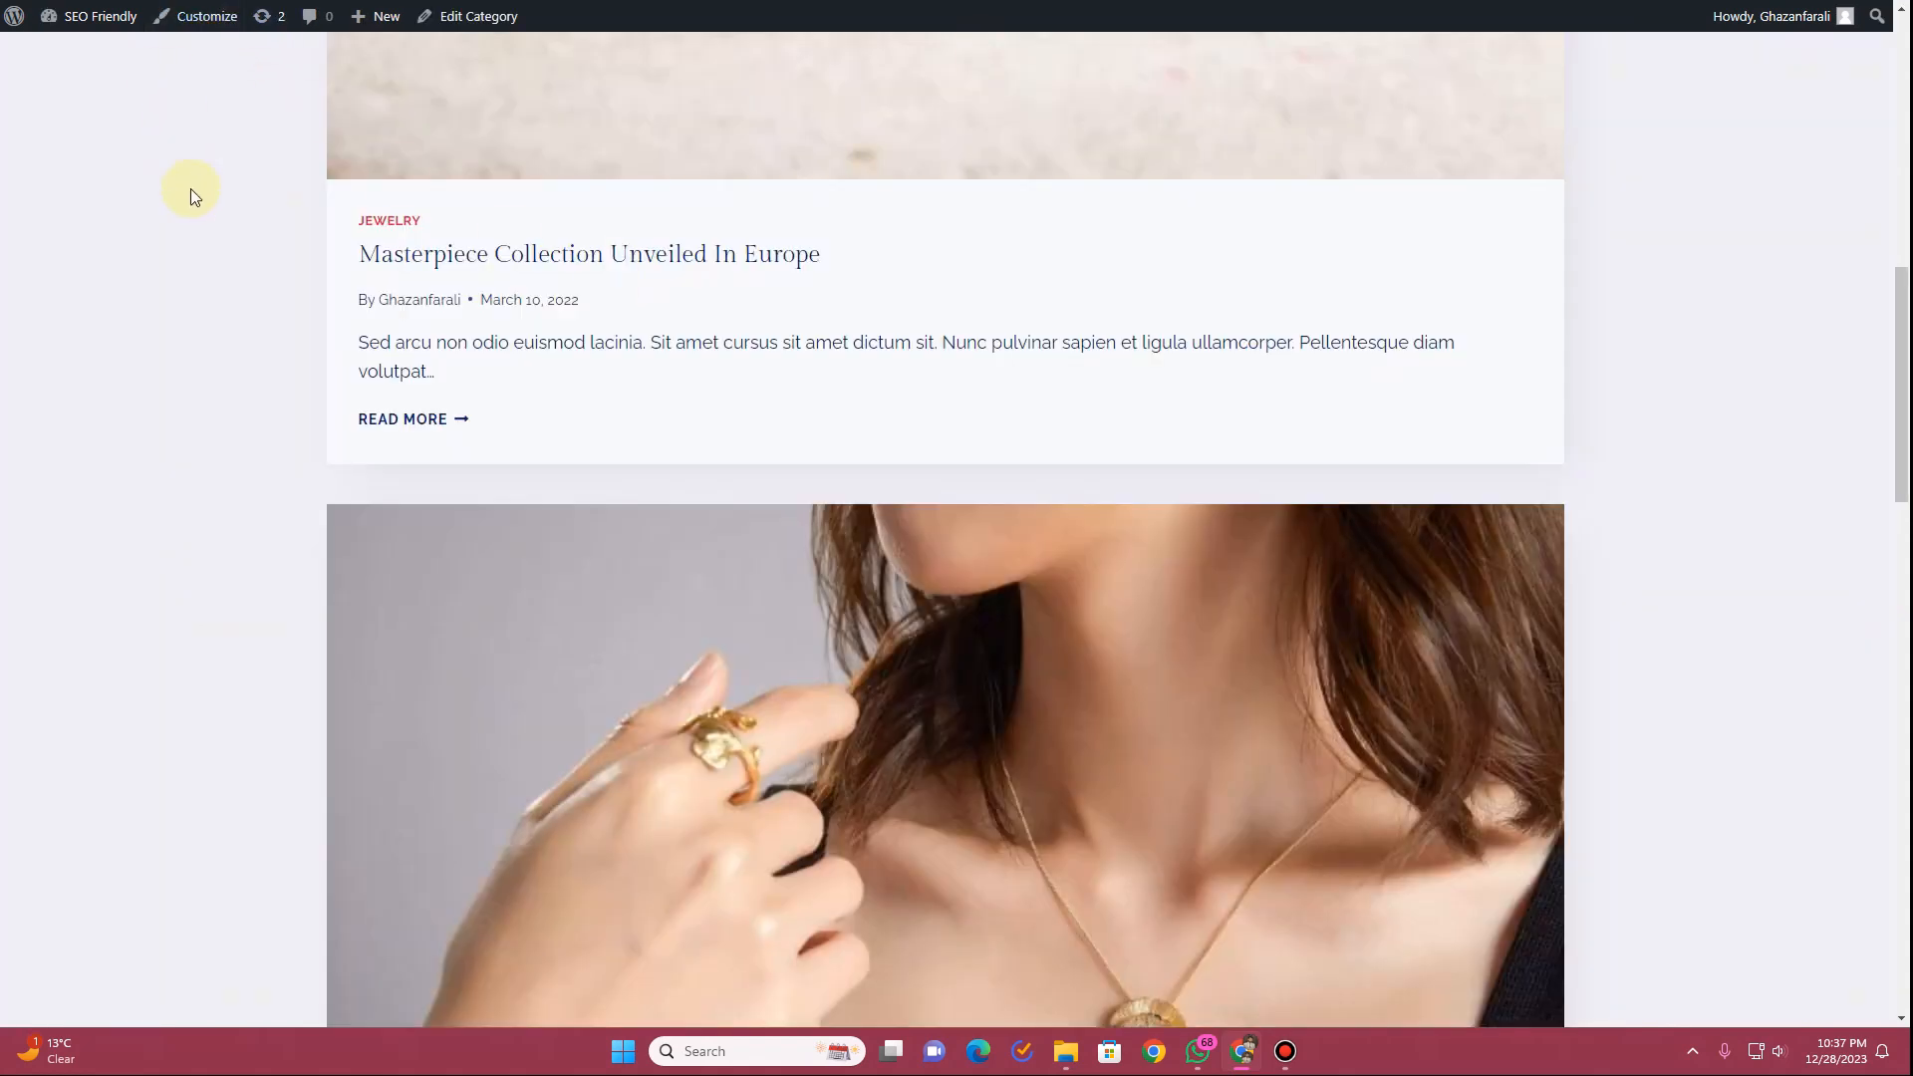
scroll(383, 345, up, 10)
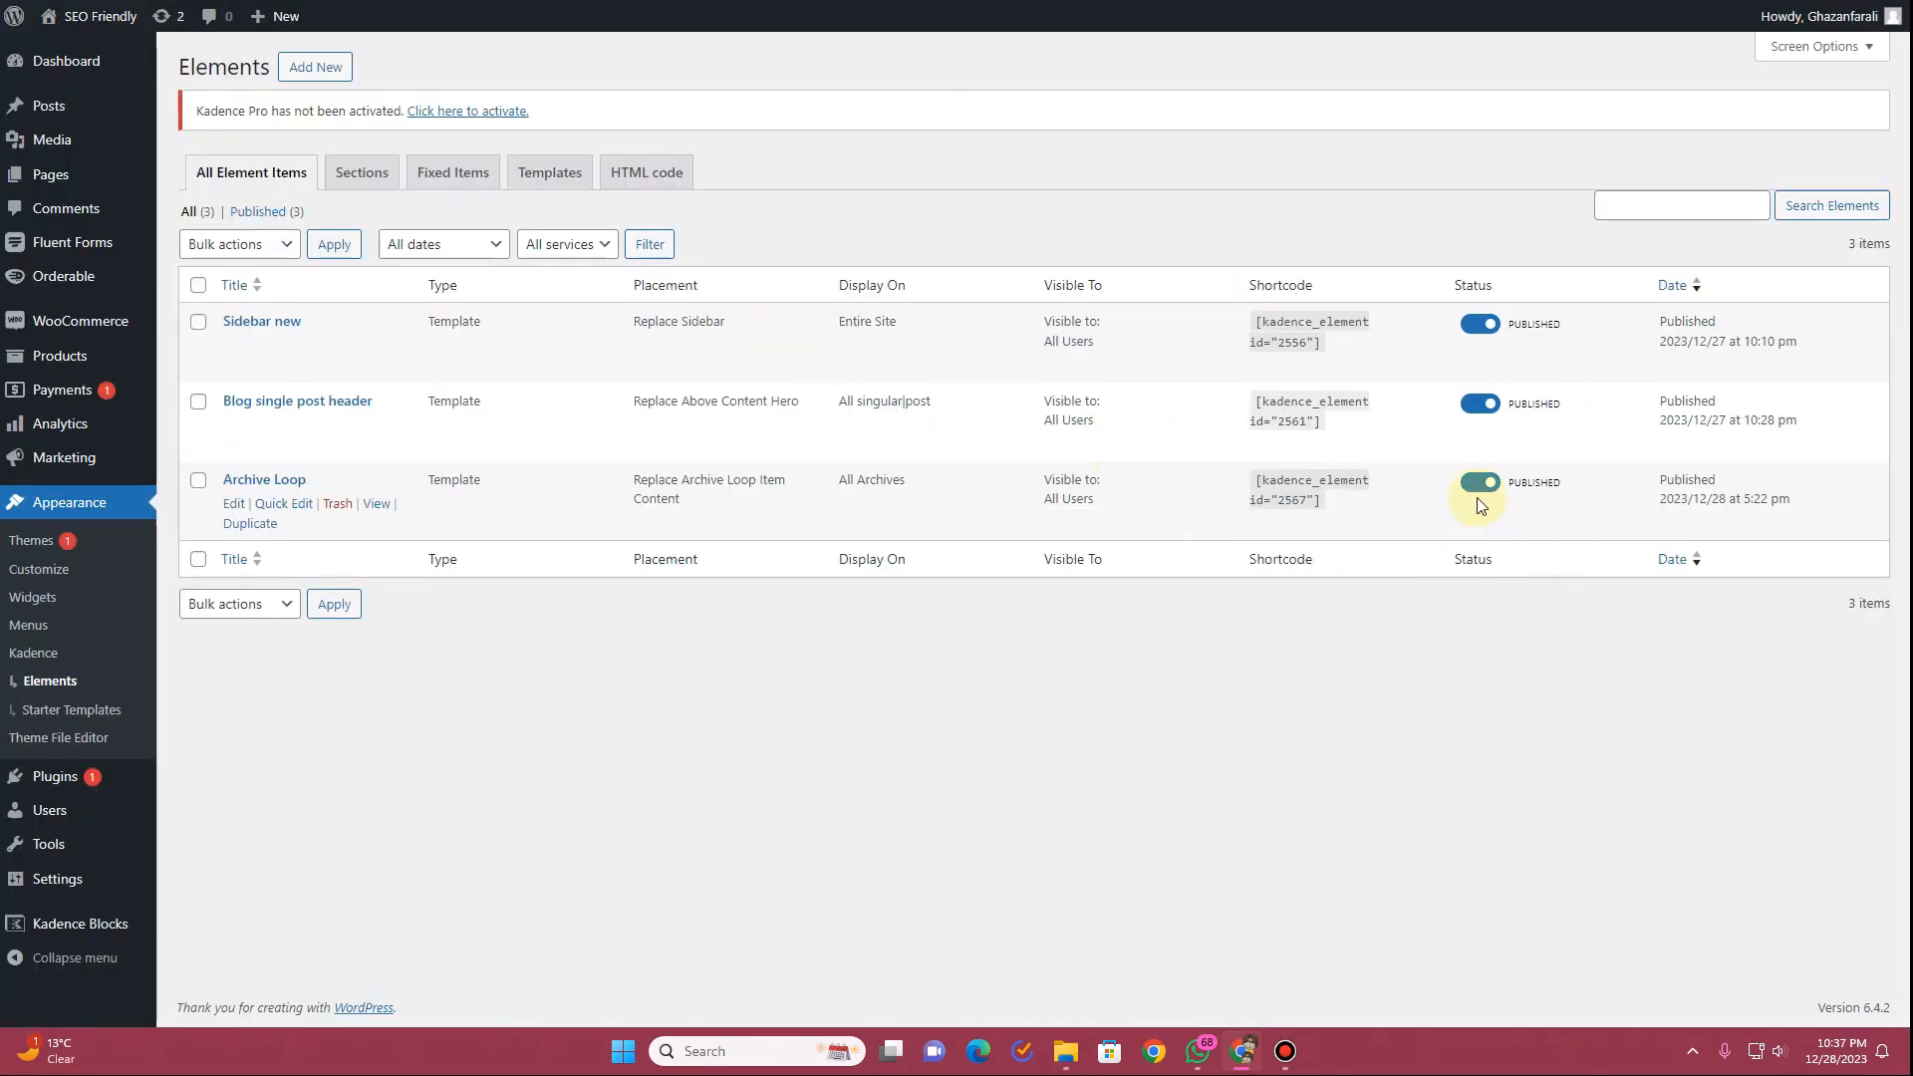
click(1476, 480)
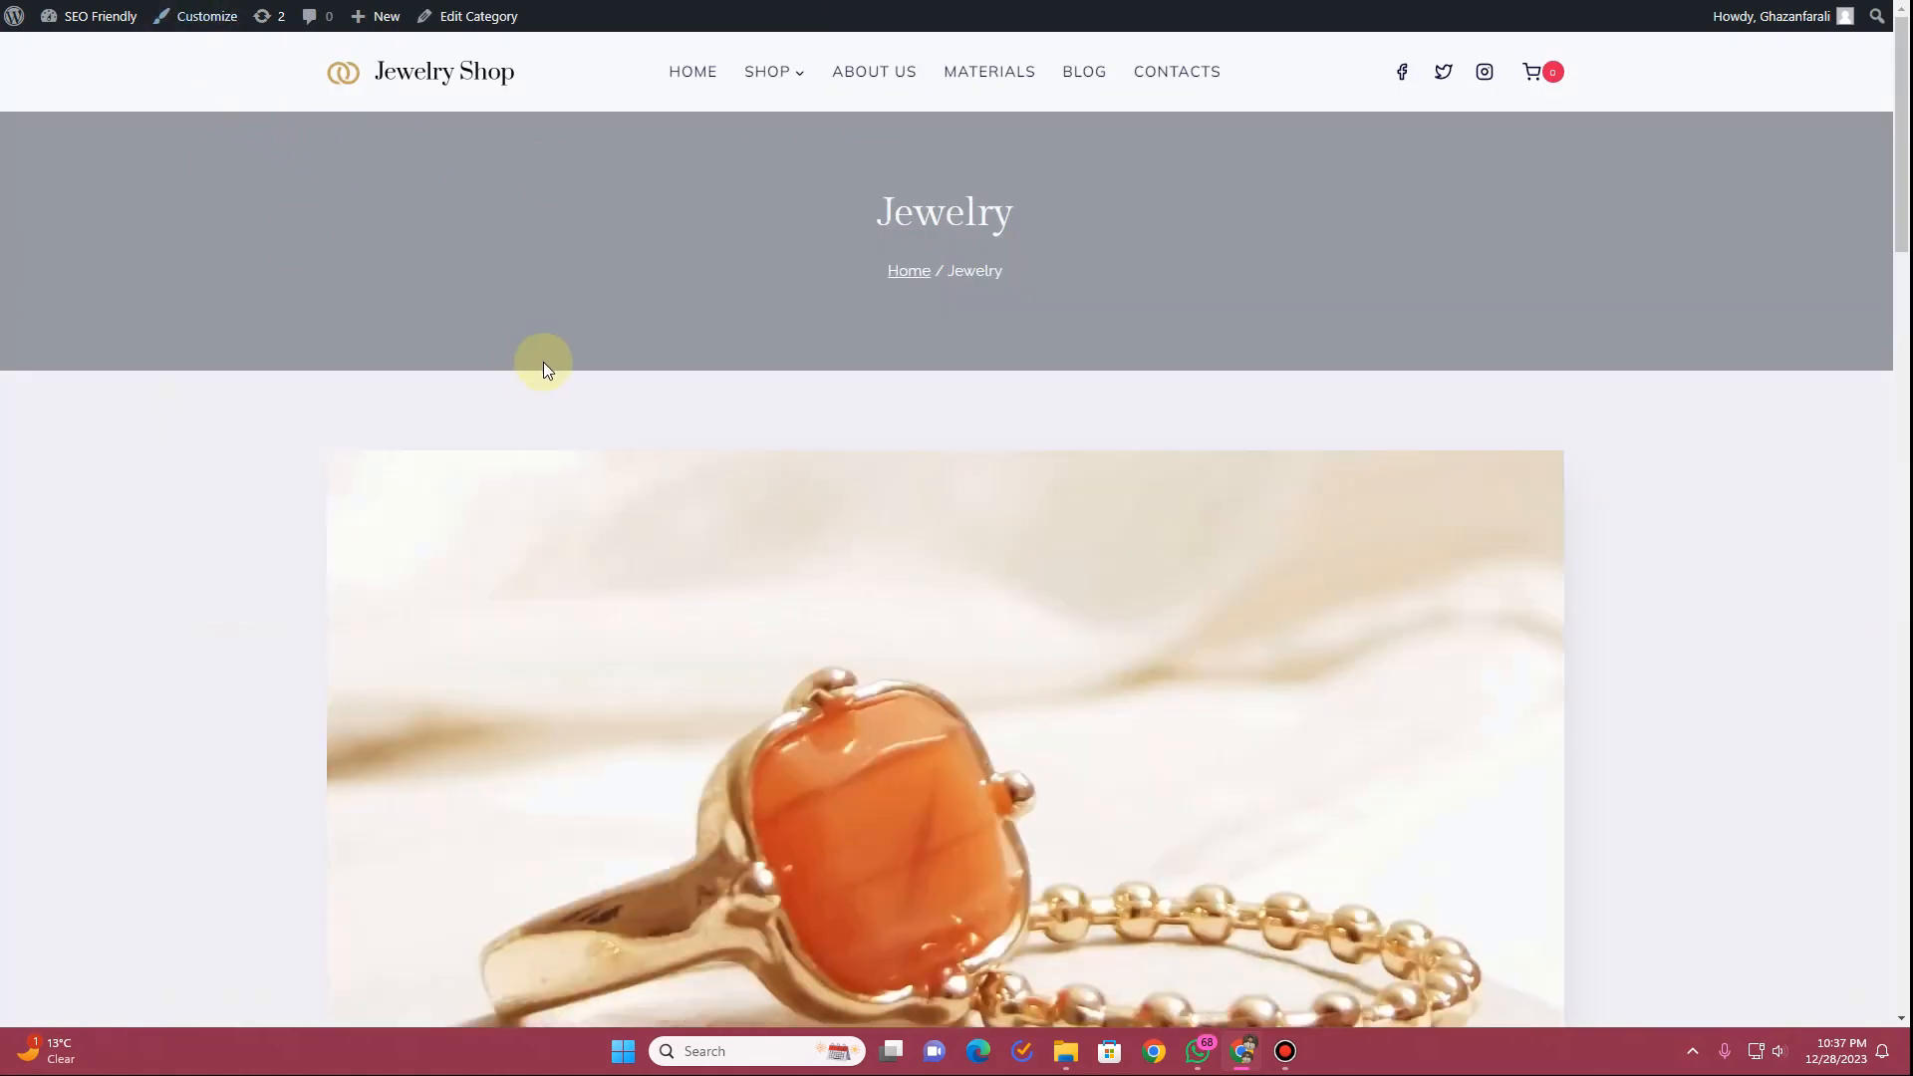
Review the Jewelry archive page and open the Archive Layout settings for it in the Customizer
scroll(547, 364, down, 10)
scroll(555, 444, up, 10)
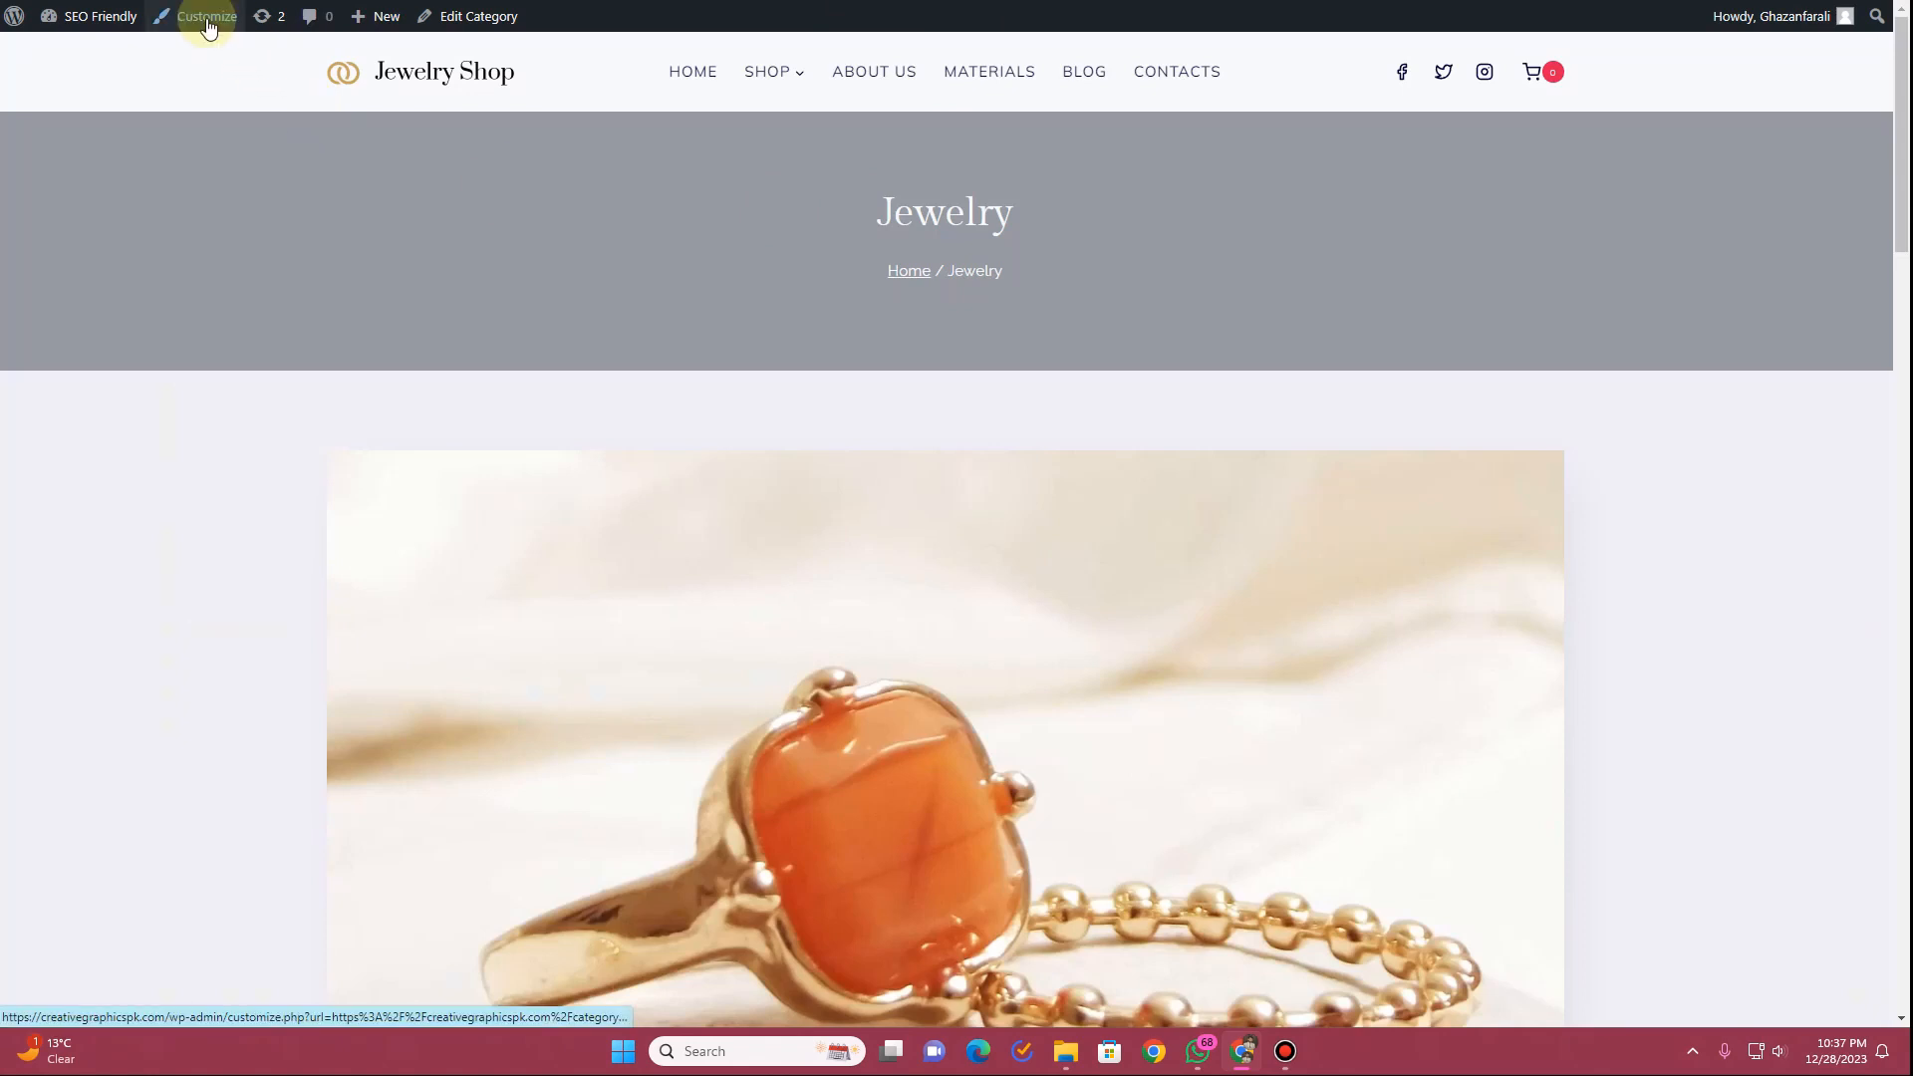
click(207, 27)
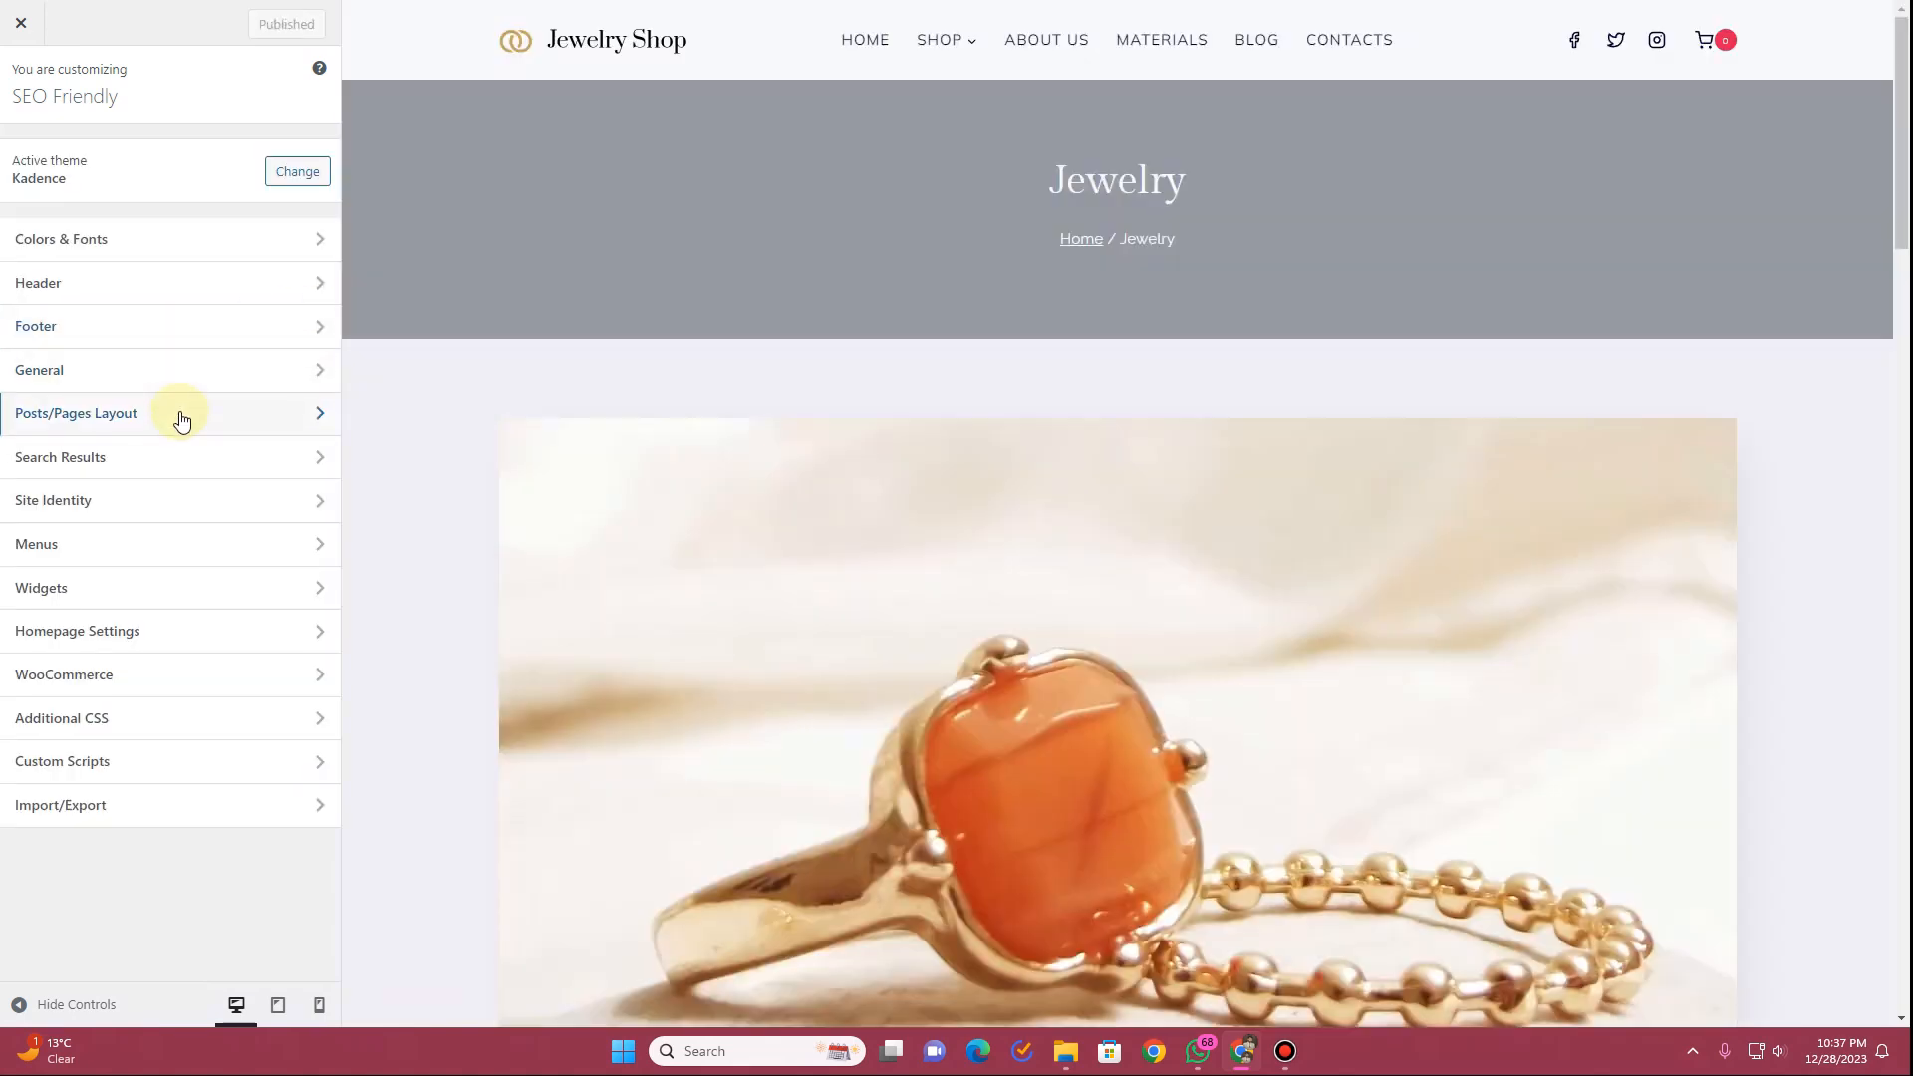
click(183, 420)
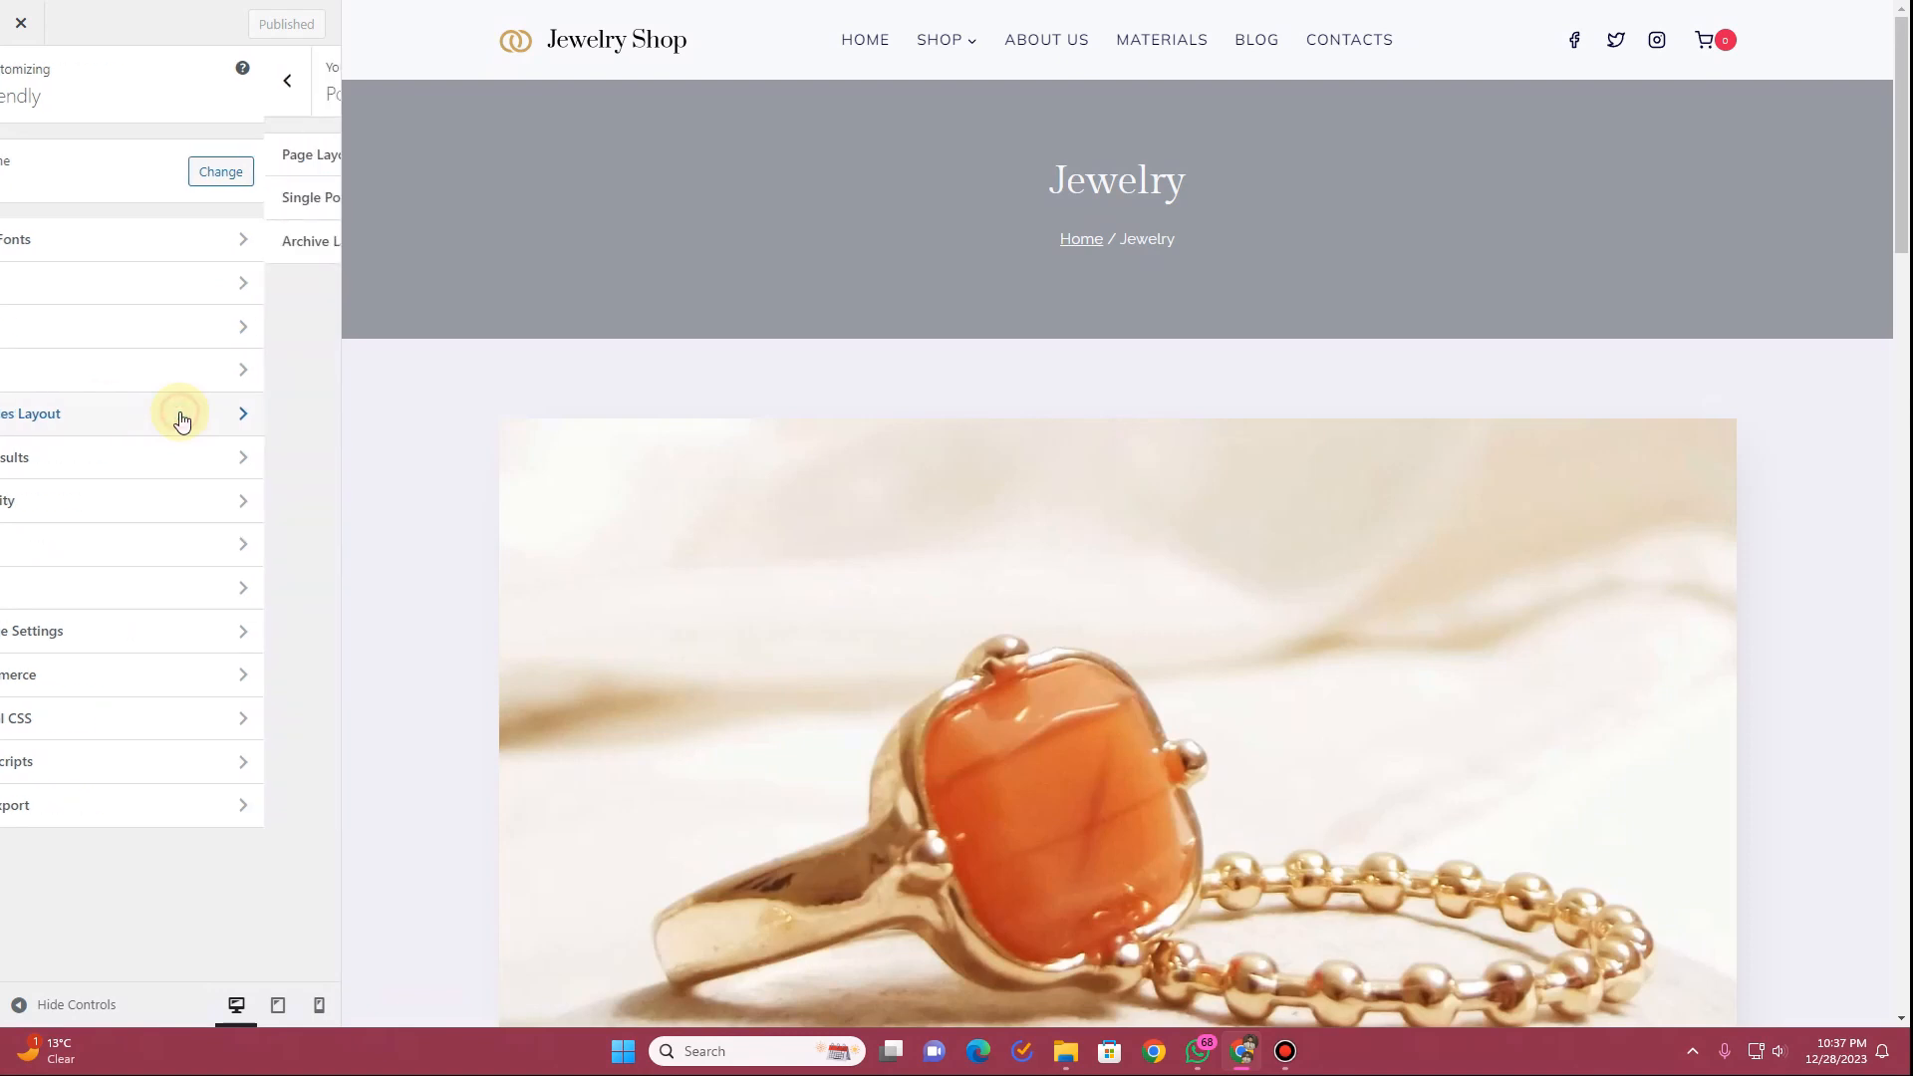
click(115, 254)
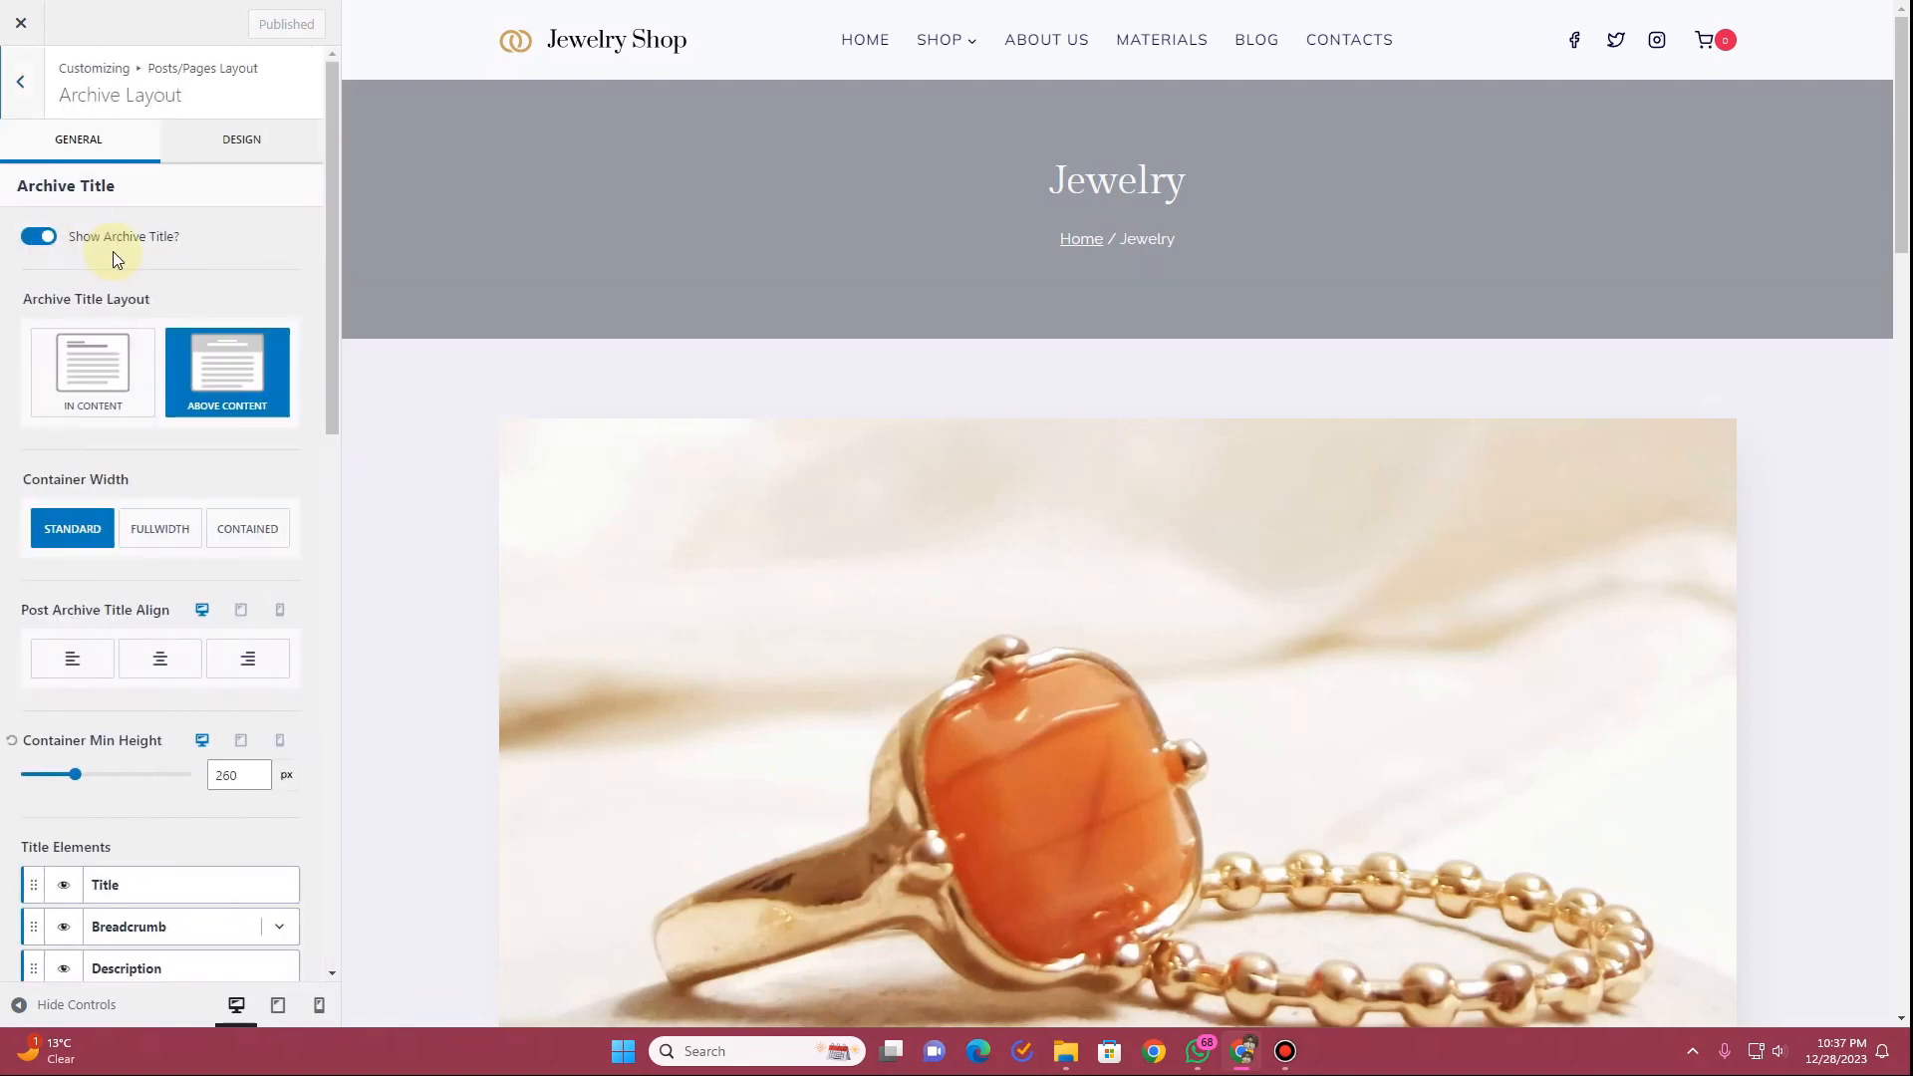
Set the post archive columns to 3 and review the Jewelry archive preview
scroll(166, 486, down, 10)
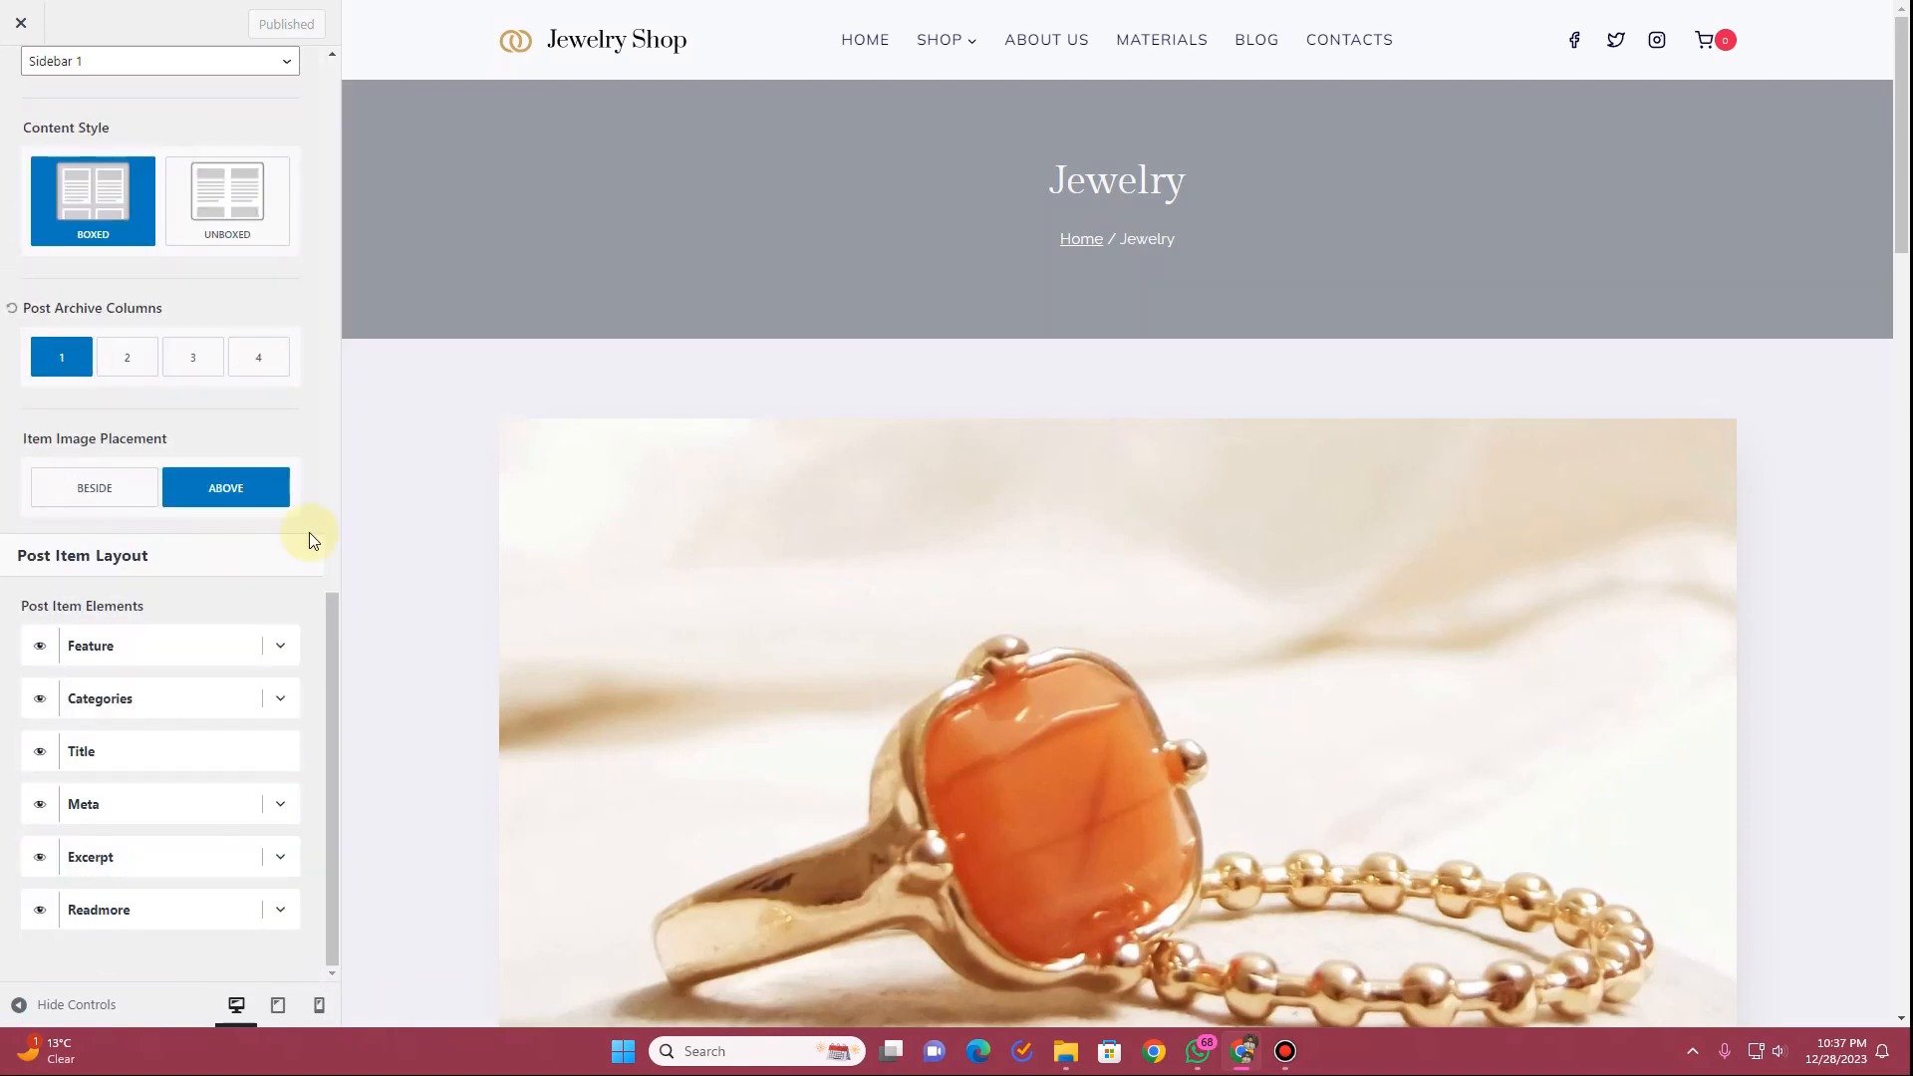
click(199, 357)
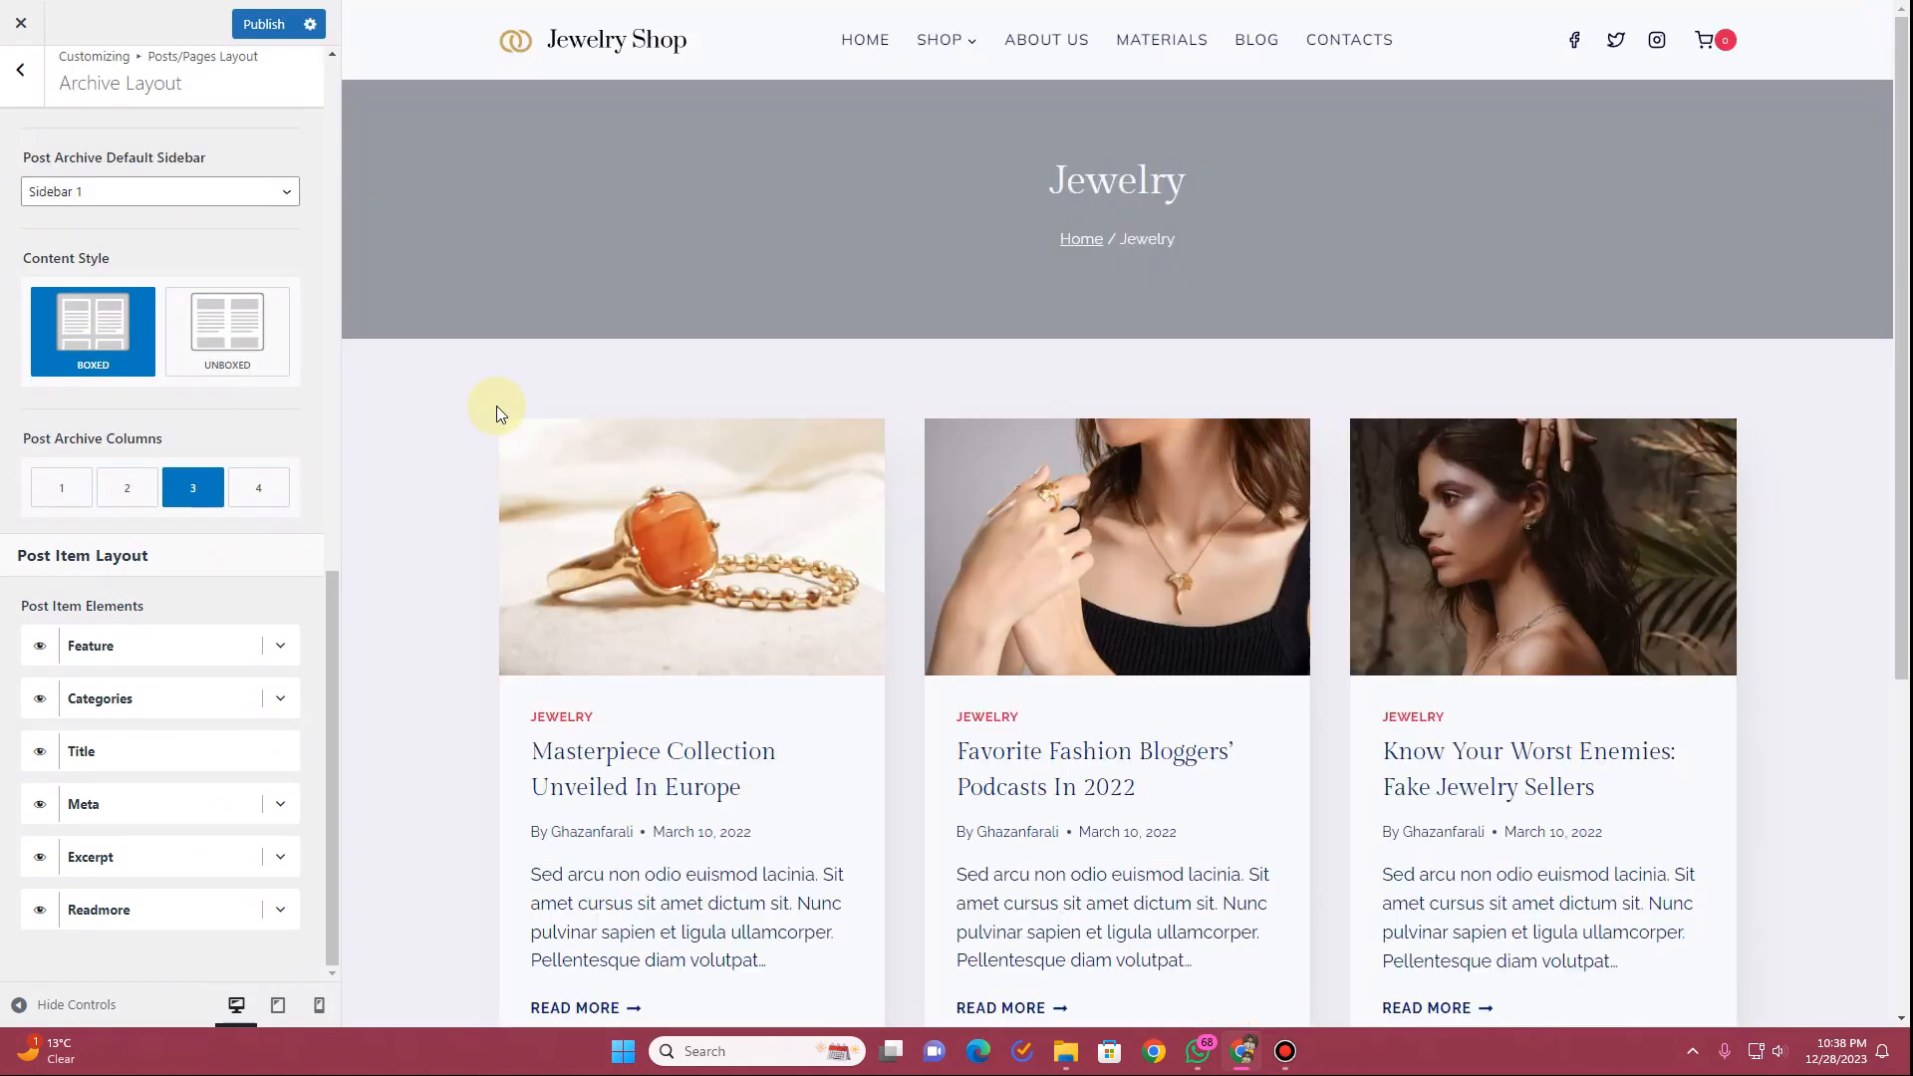
scroll(576, 427, down, 5)
scroll(583, 430, up, 5)
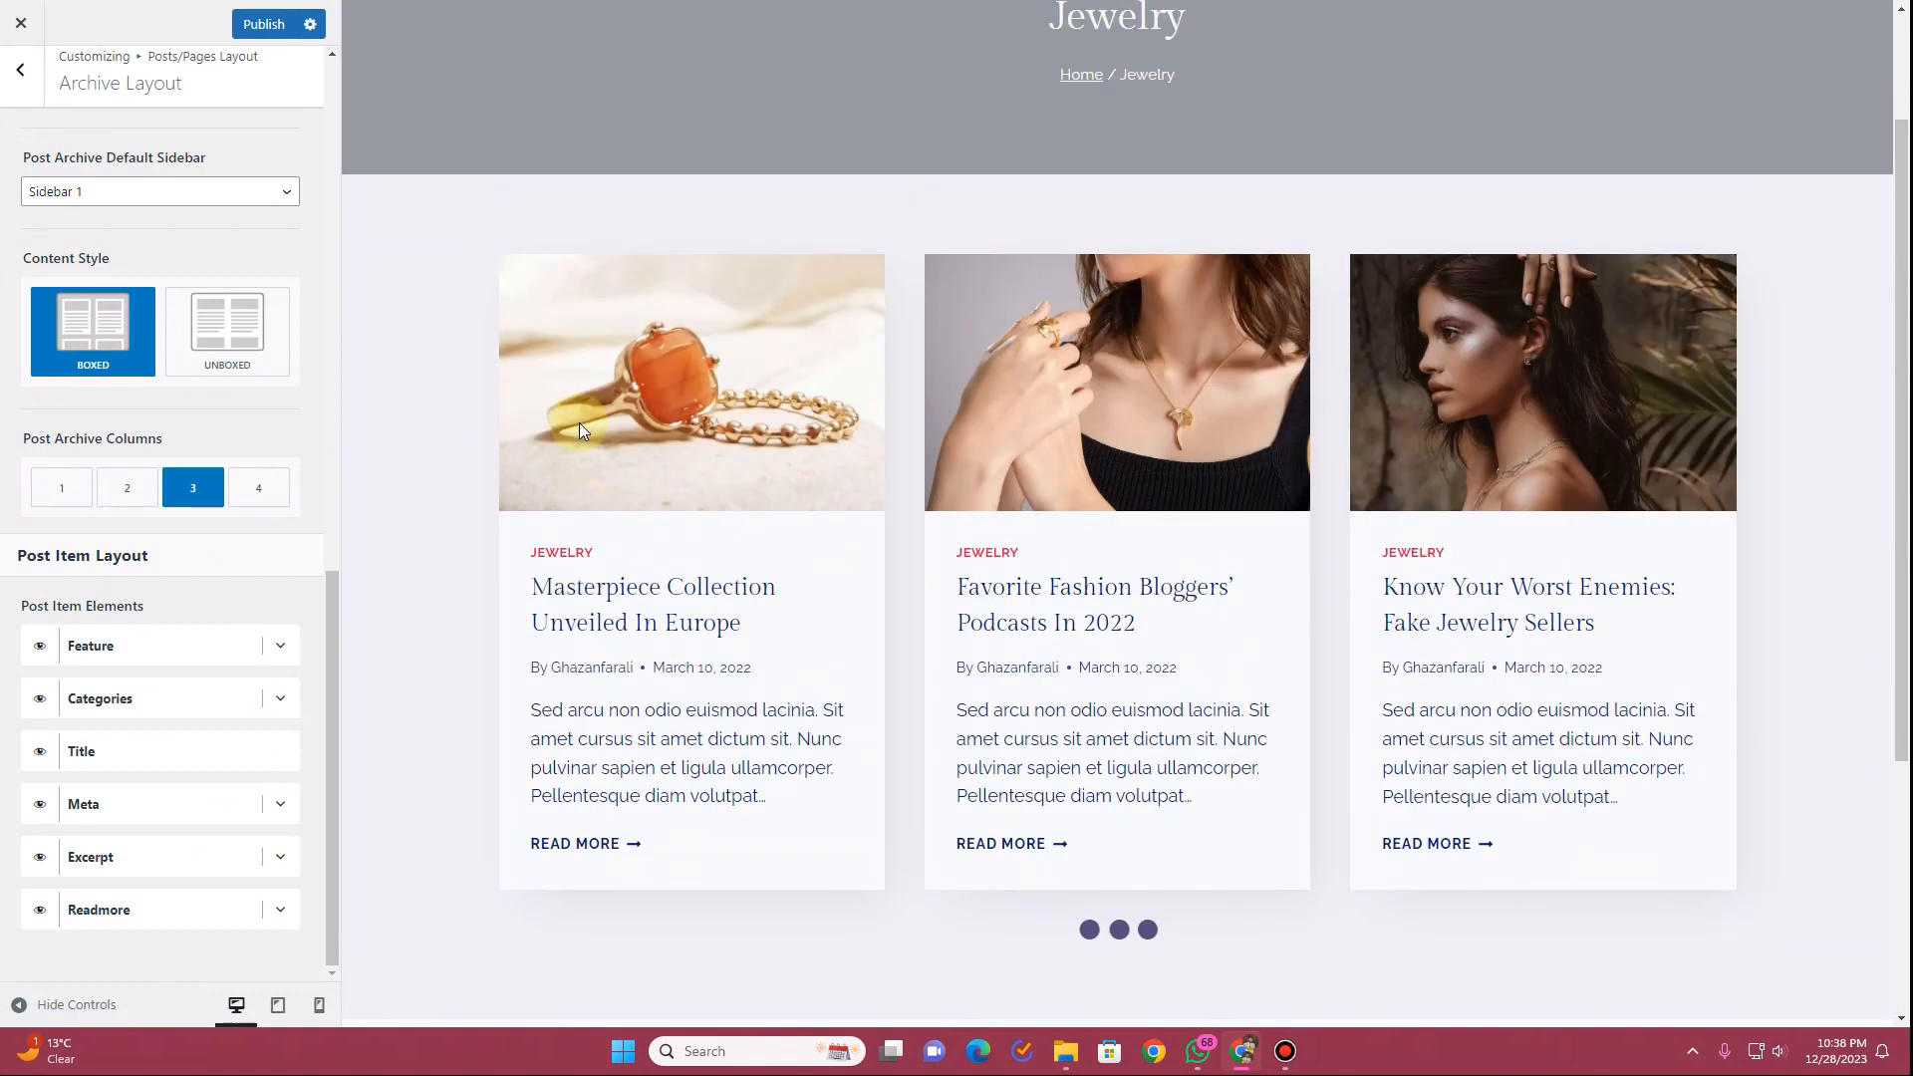
Compare the boxed and unboxed content styles for the archive and set it to Unboxed
click(221, 339)
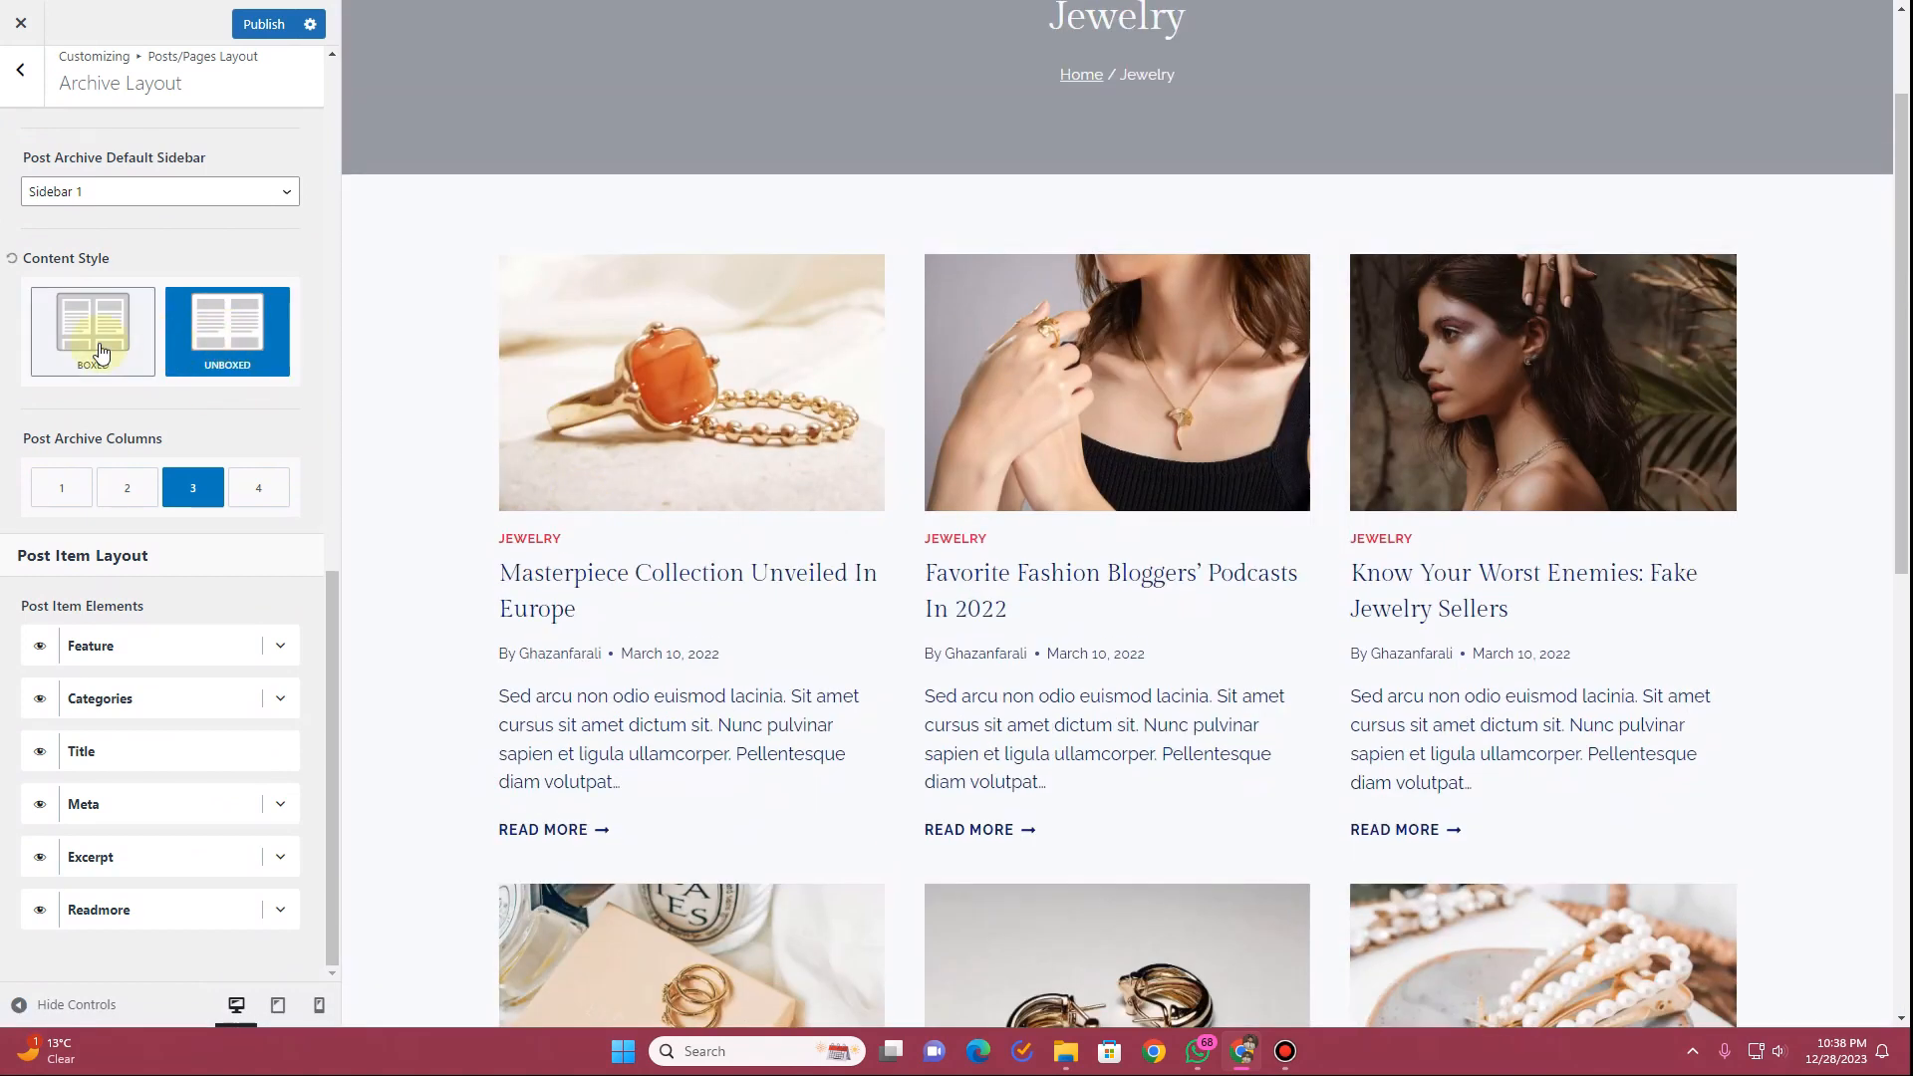
click(101, 351)
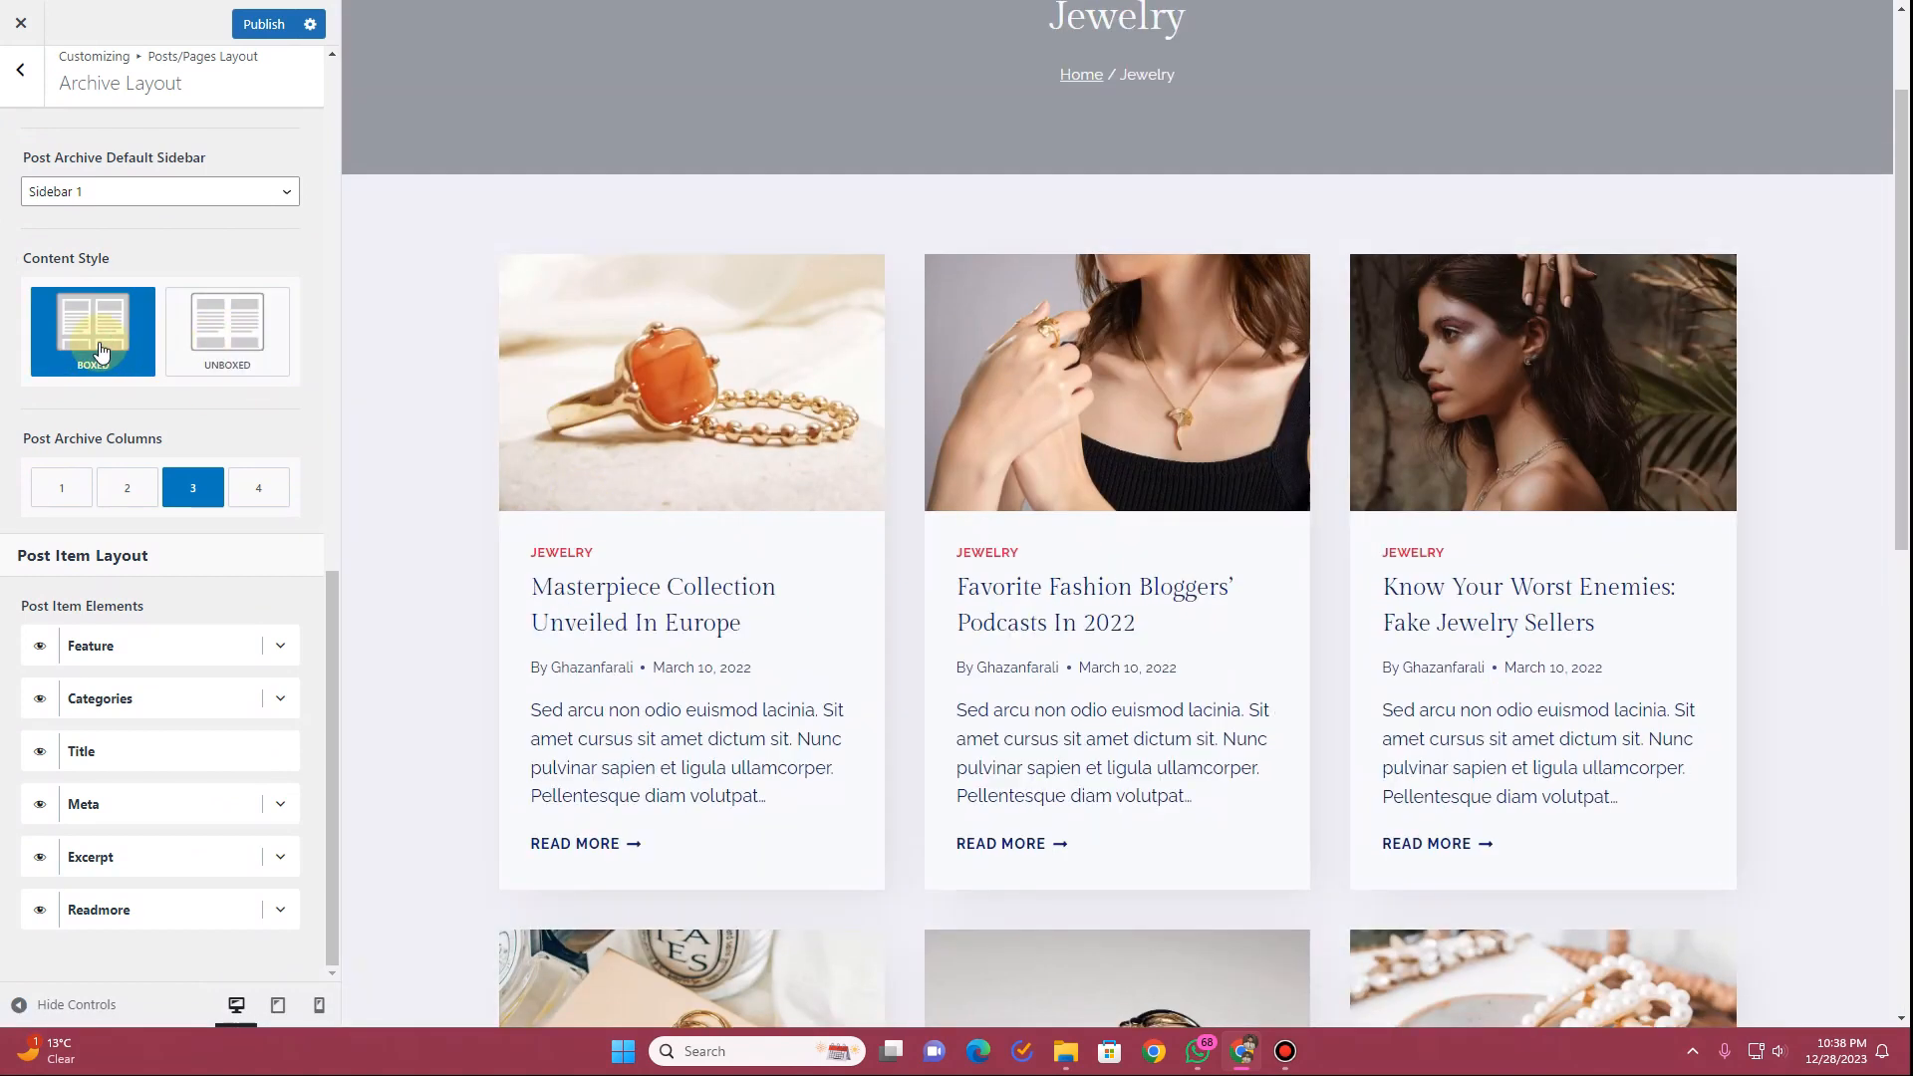
click(240, 341)
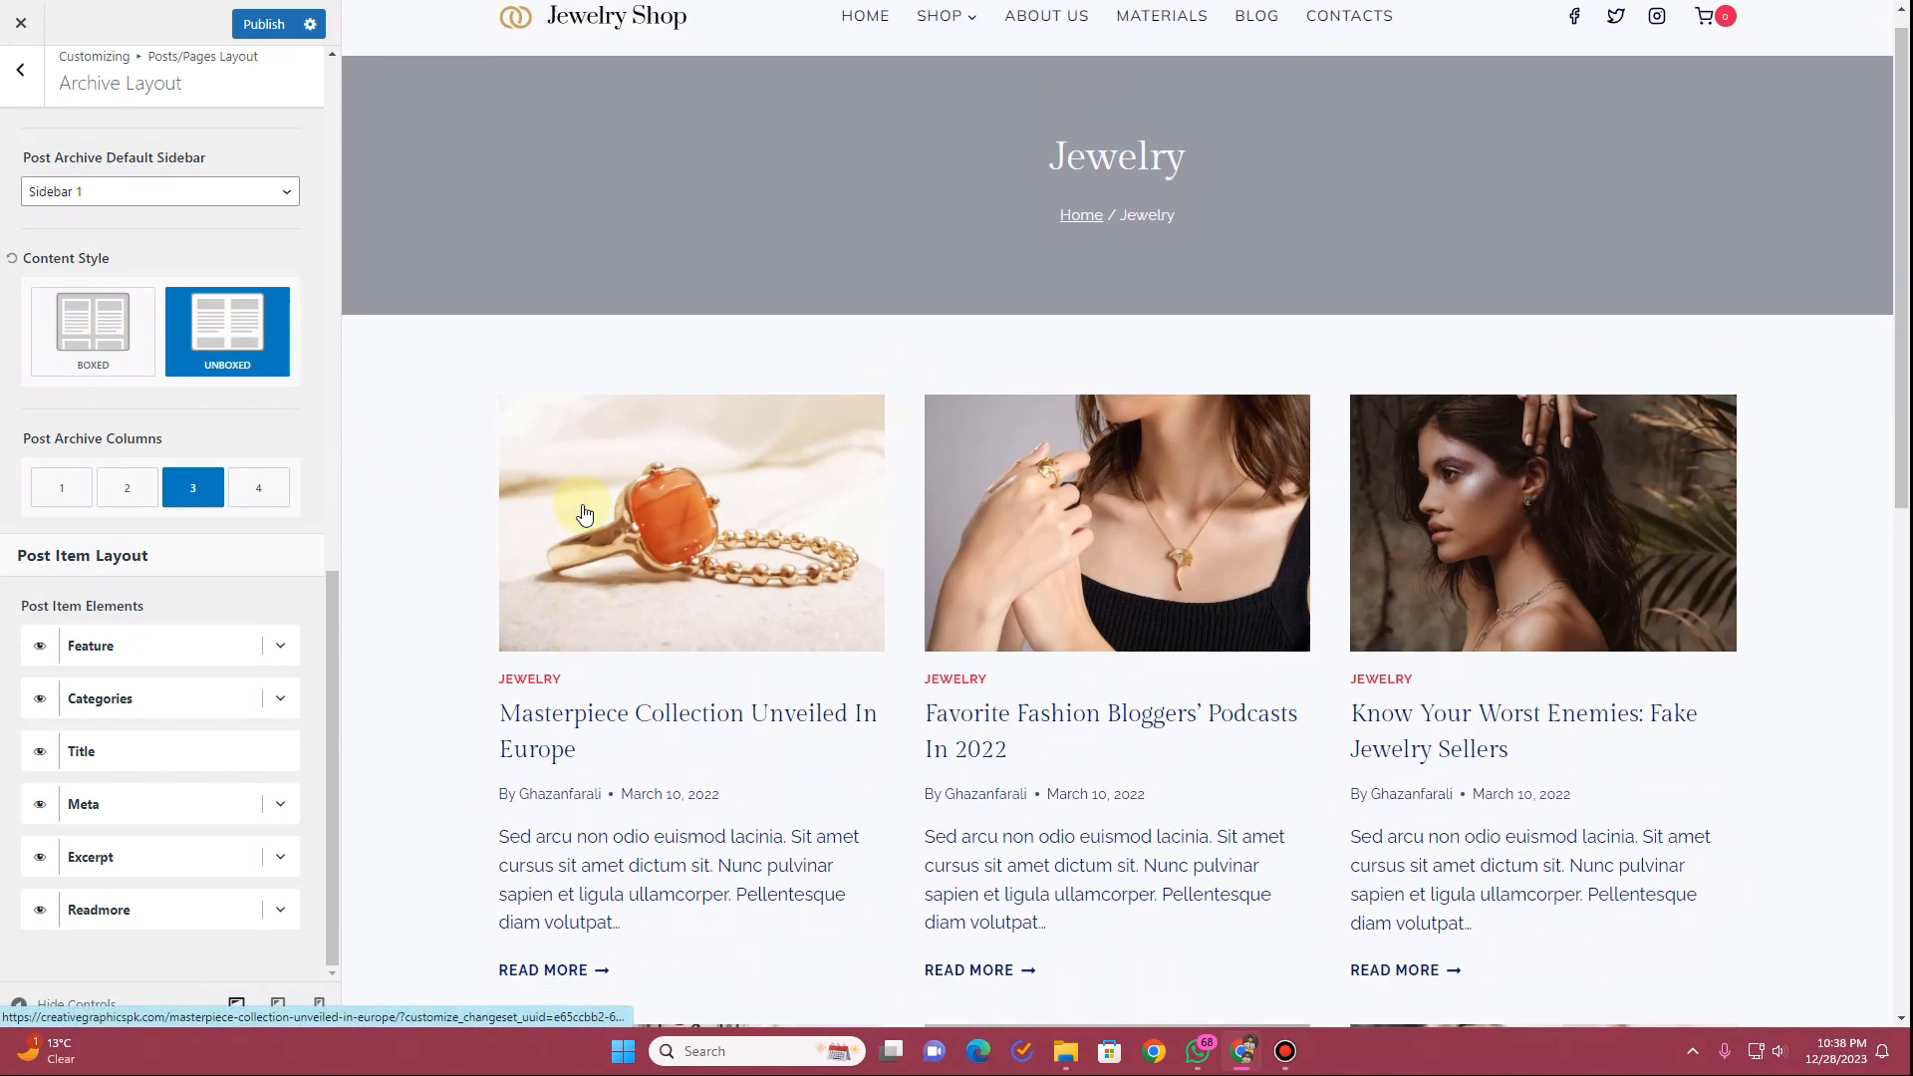
Hide the Description title element of the archive page and publish the Customizer changes
scroll(578, 503, down, 8)
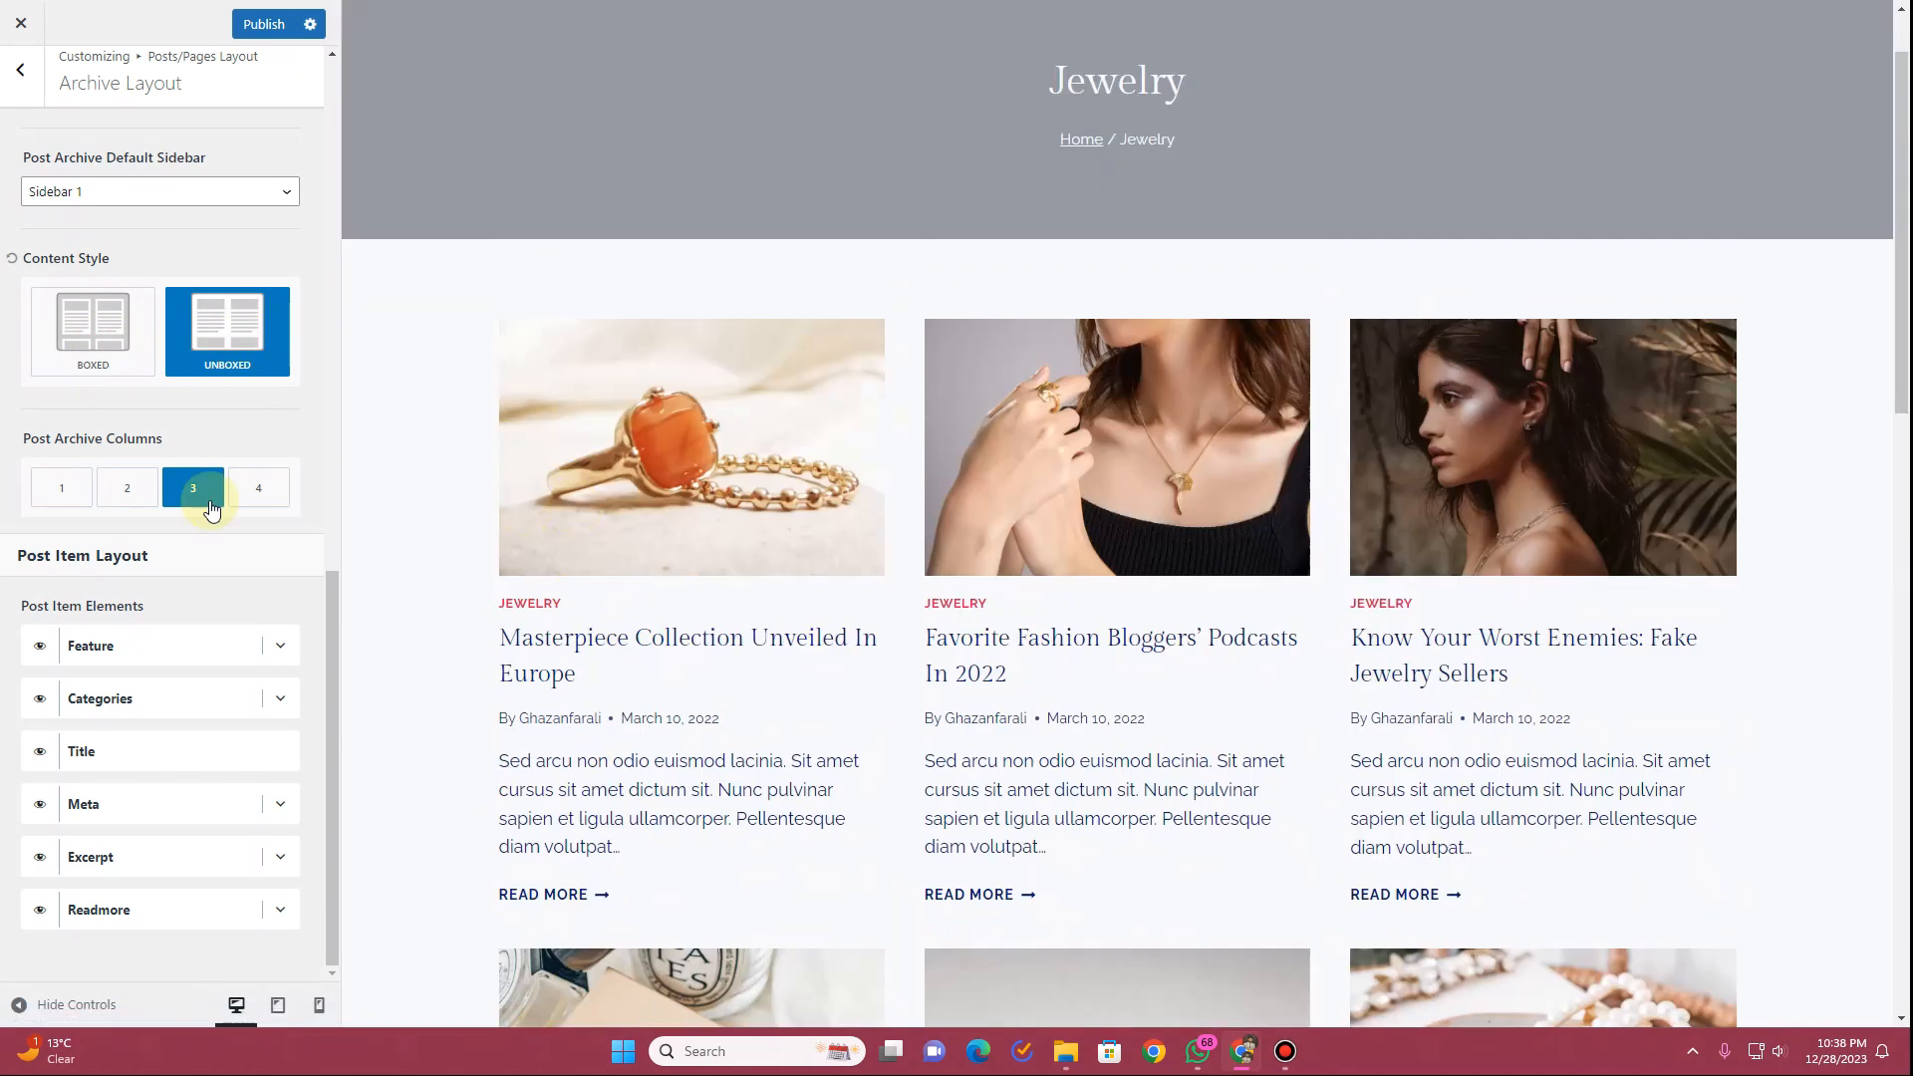
scroll(205, 493, up, 8)
scroll(115, 457, up, 2)
scroll(74, 385, down, 3)
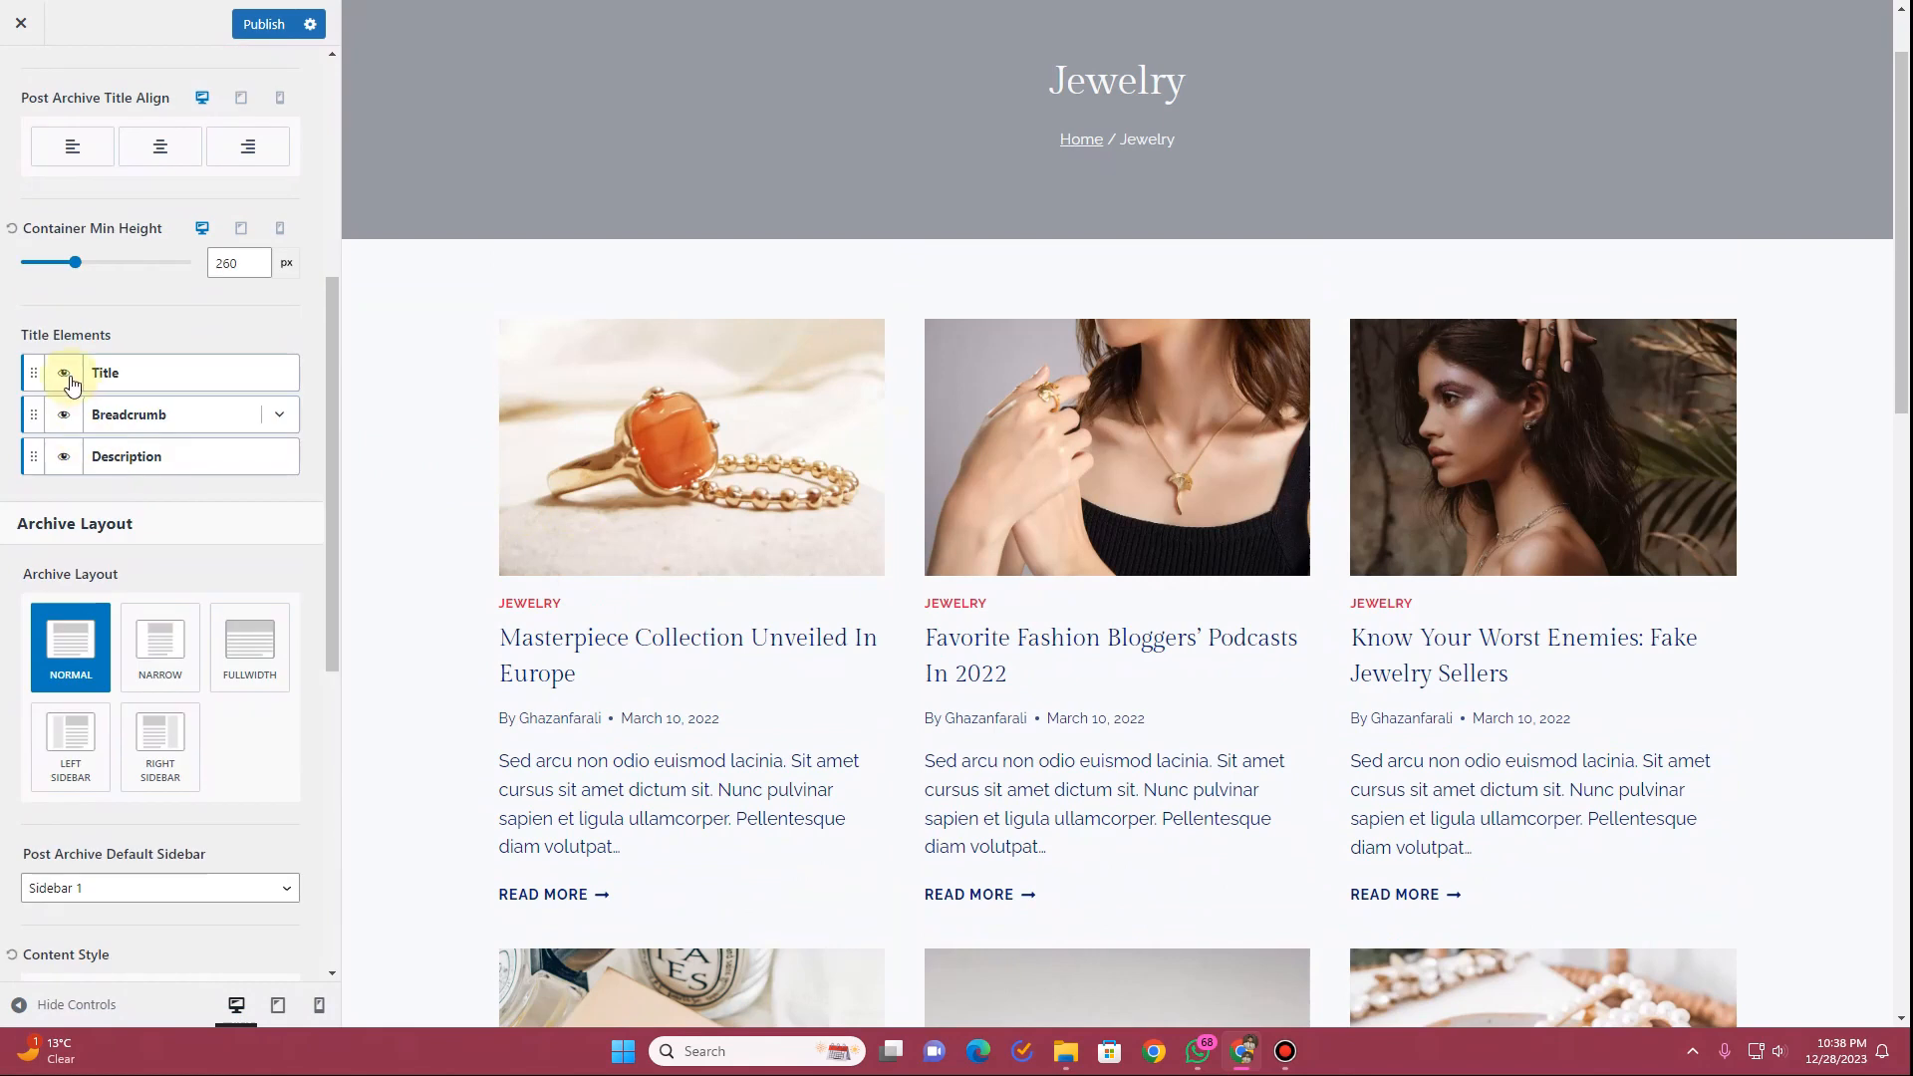
scroll(354, 404, up, 1)
click(66, 456)
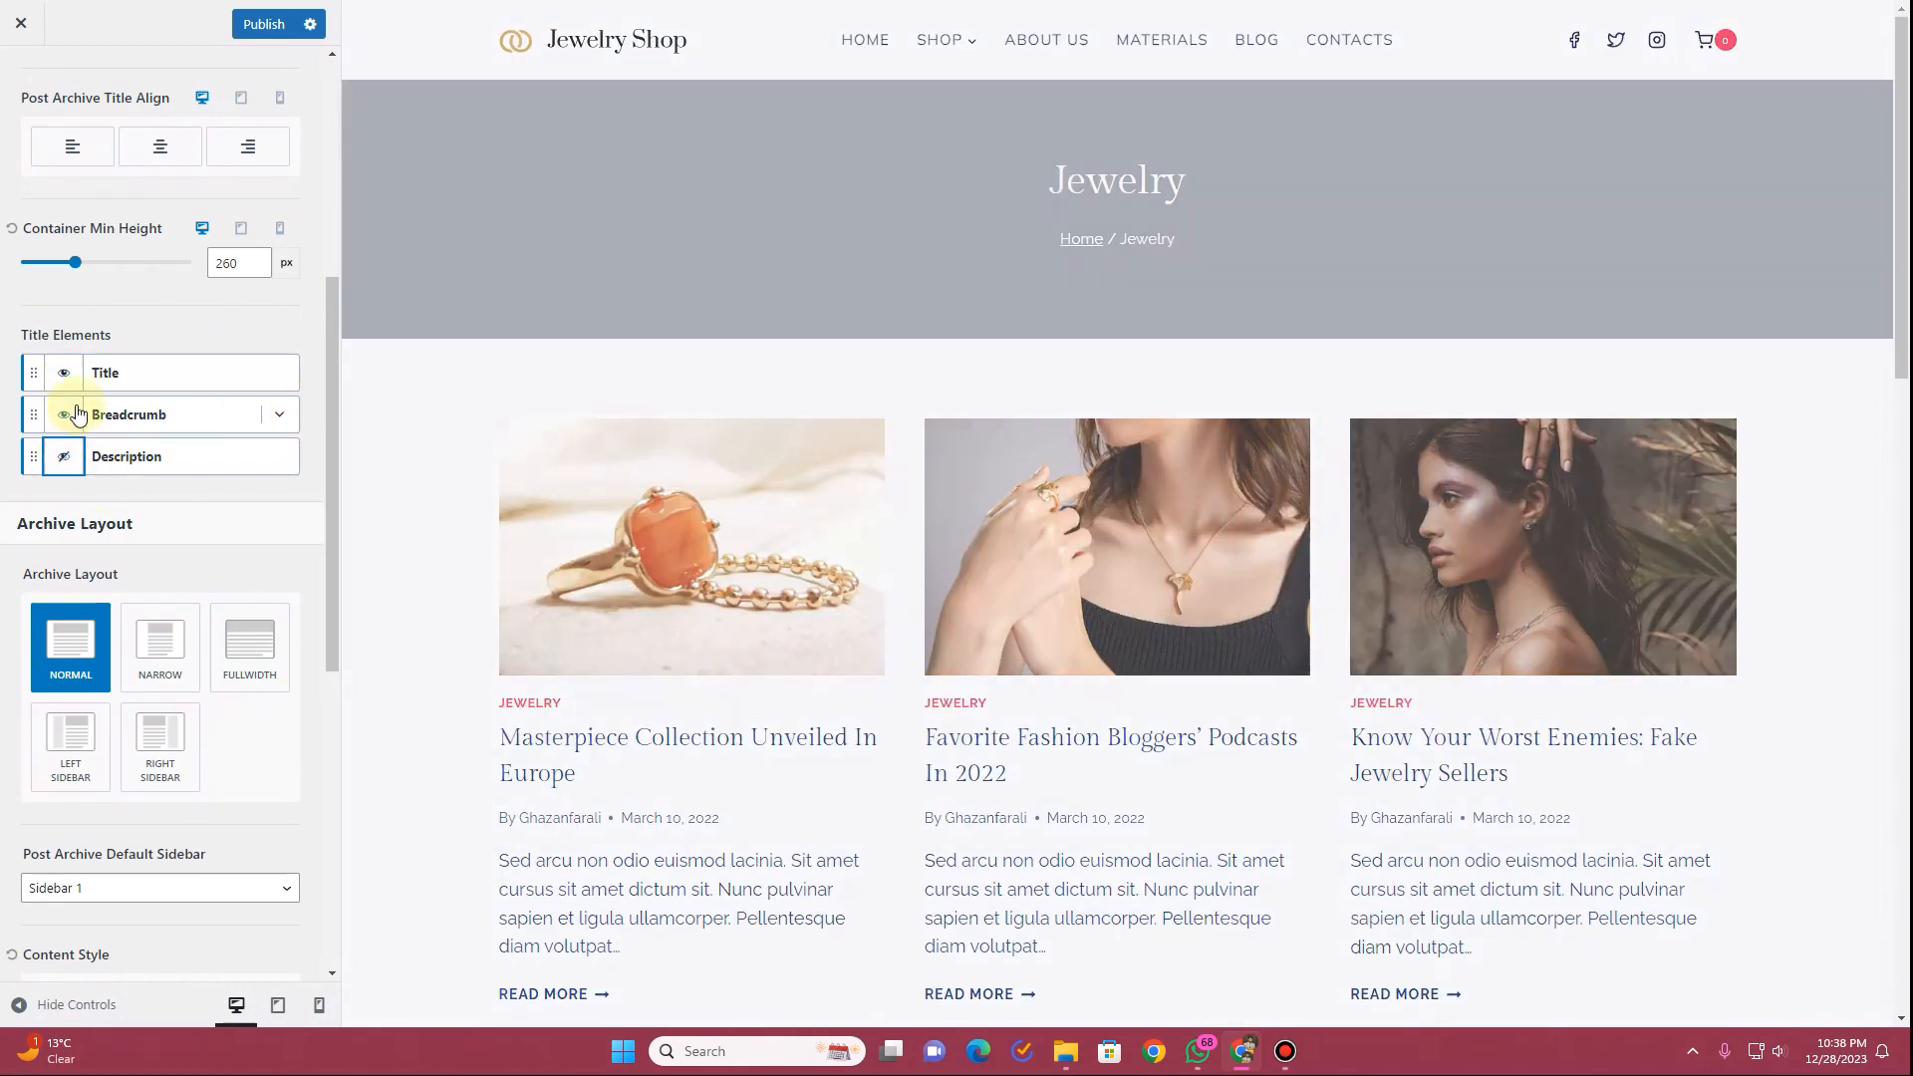
scroll(231, 379, up, 1)
scroll(232, 383, up, 5)
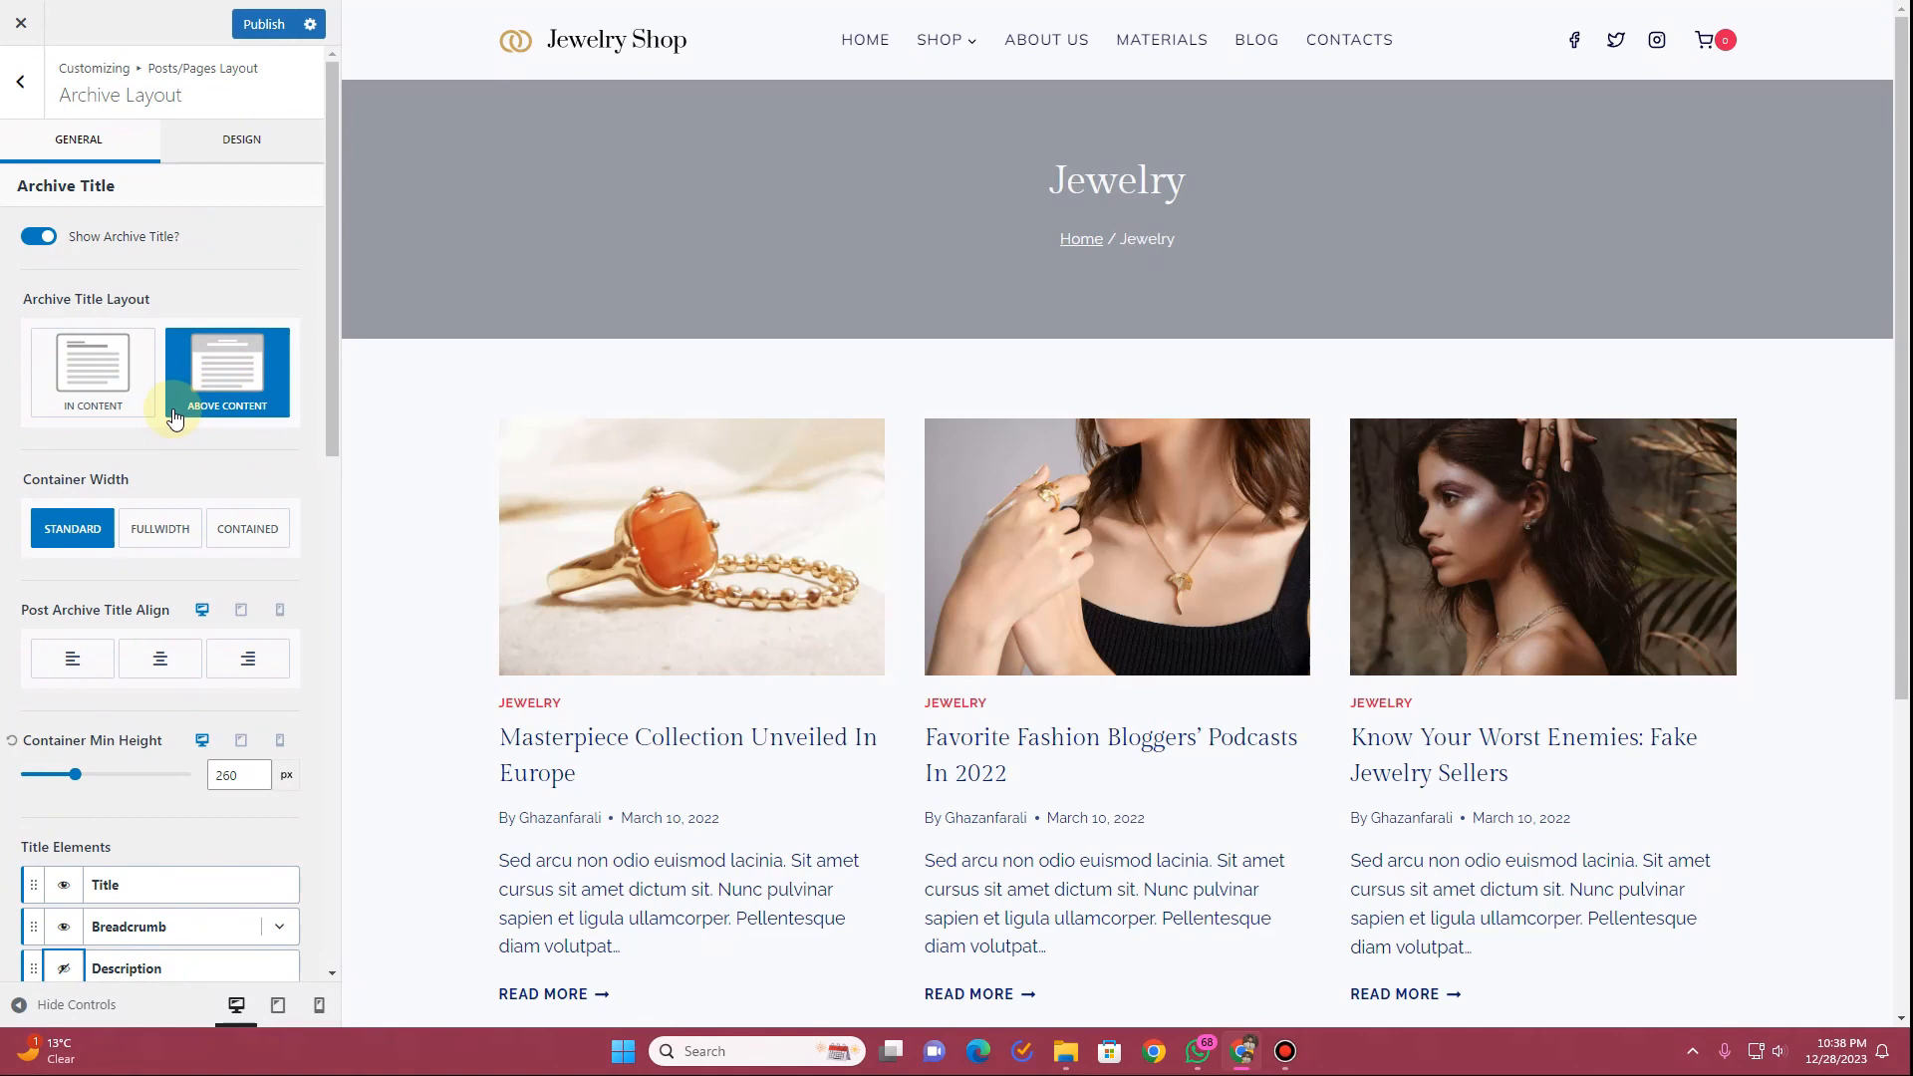
scroll(175, 416, down, 2)
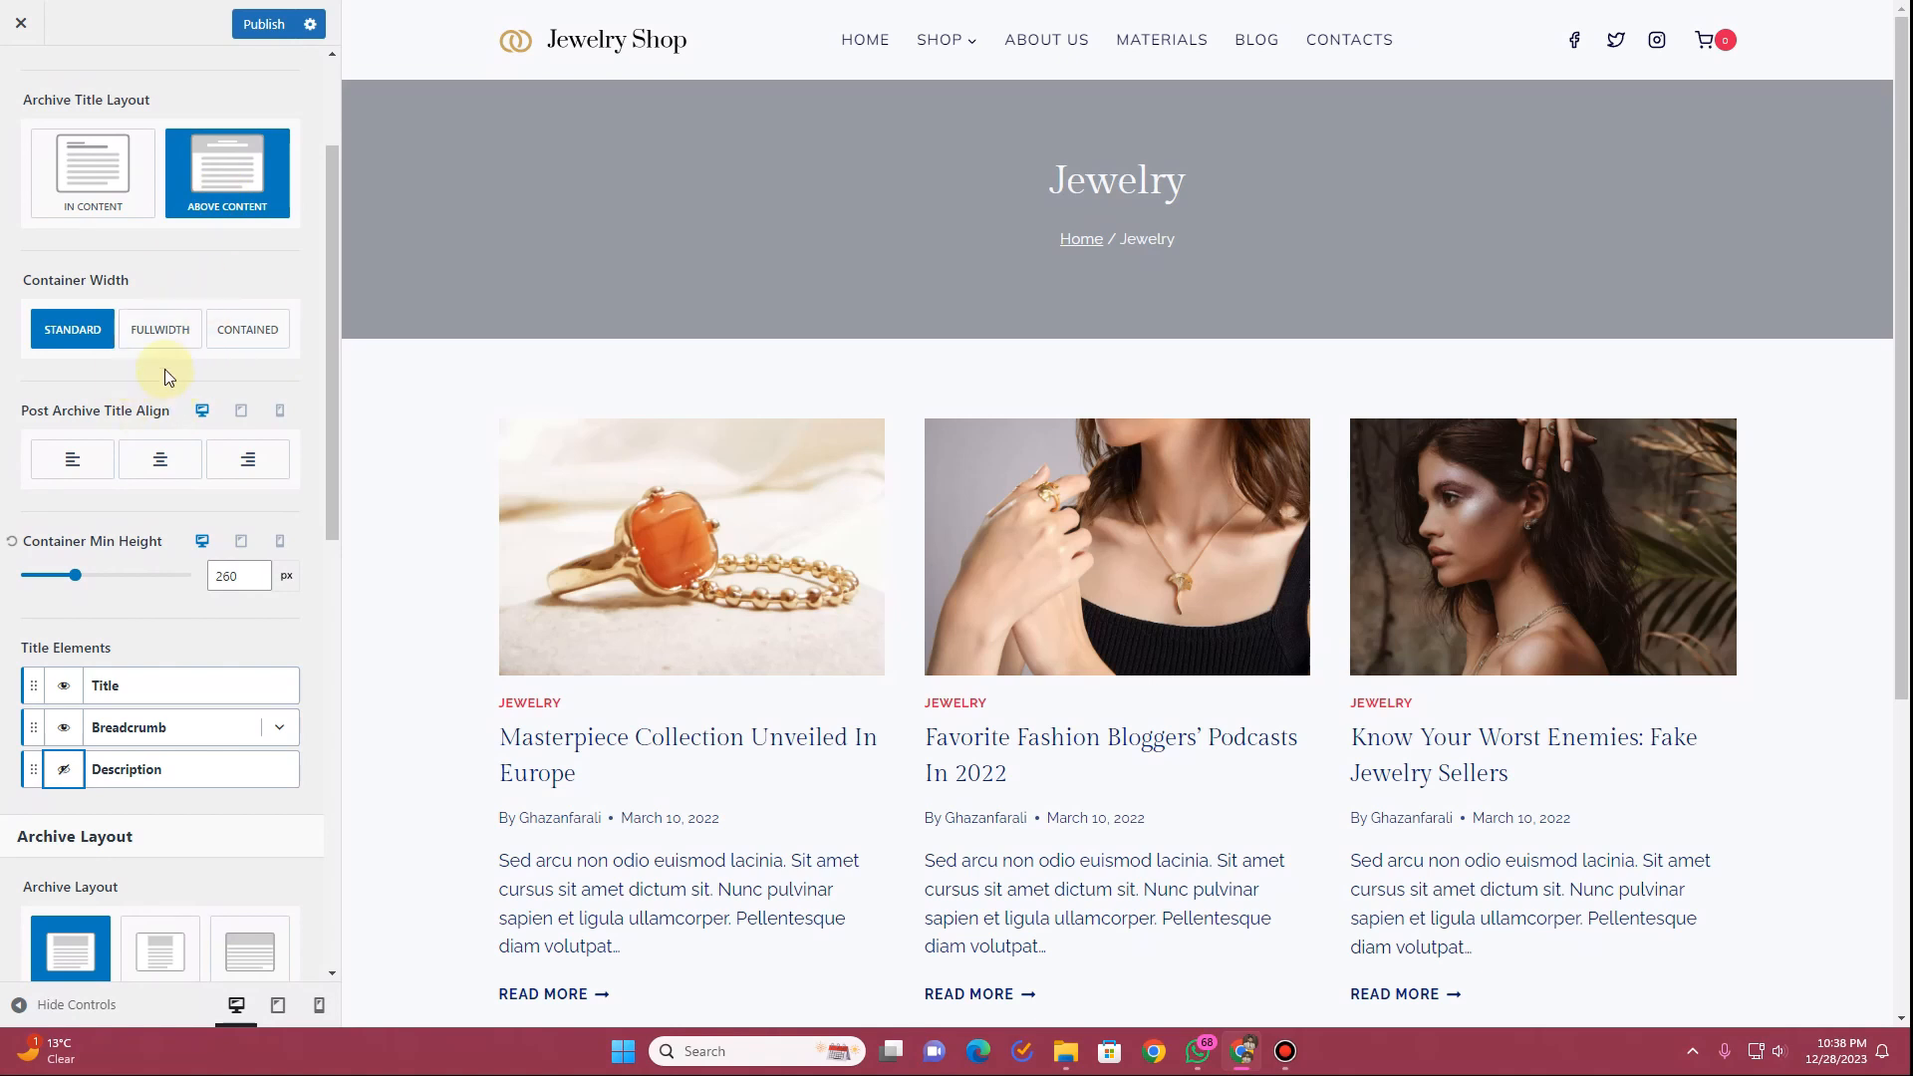
click(251, 26)
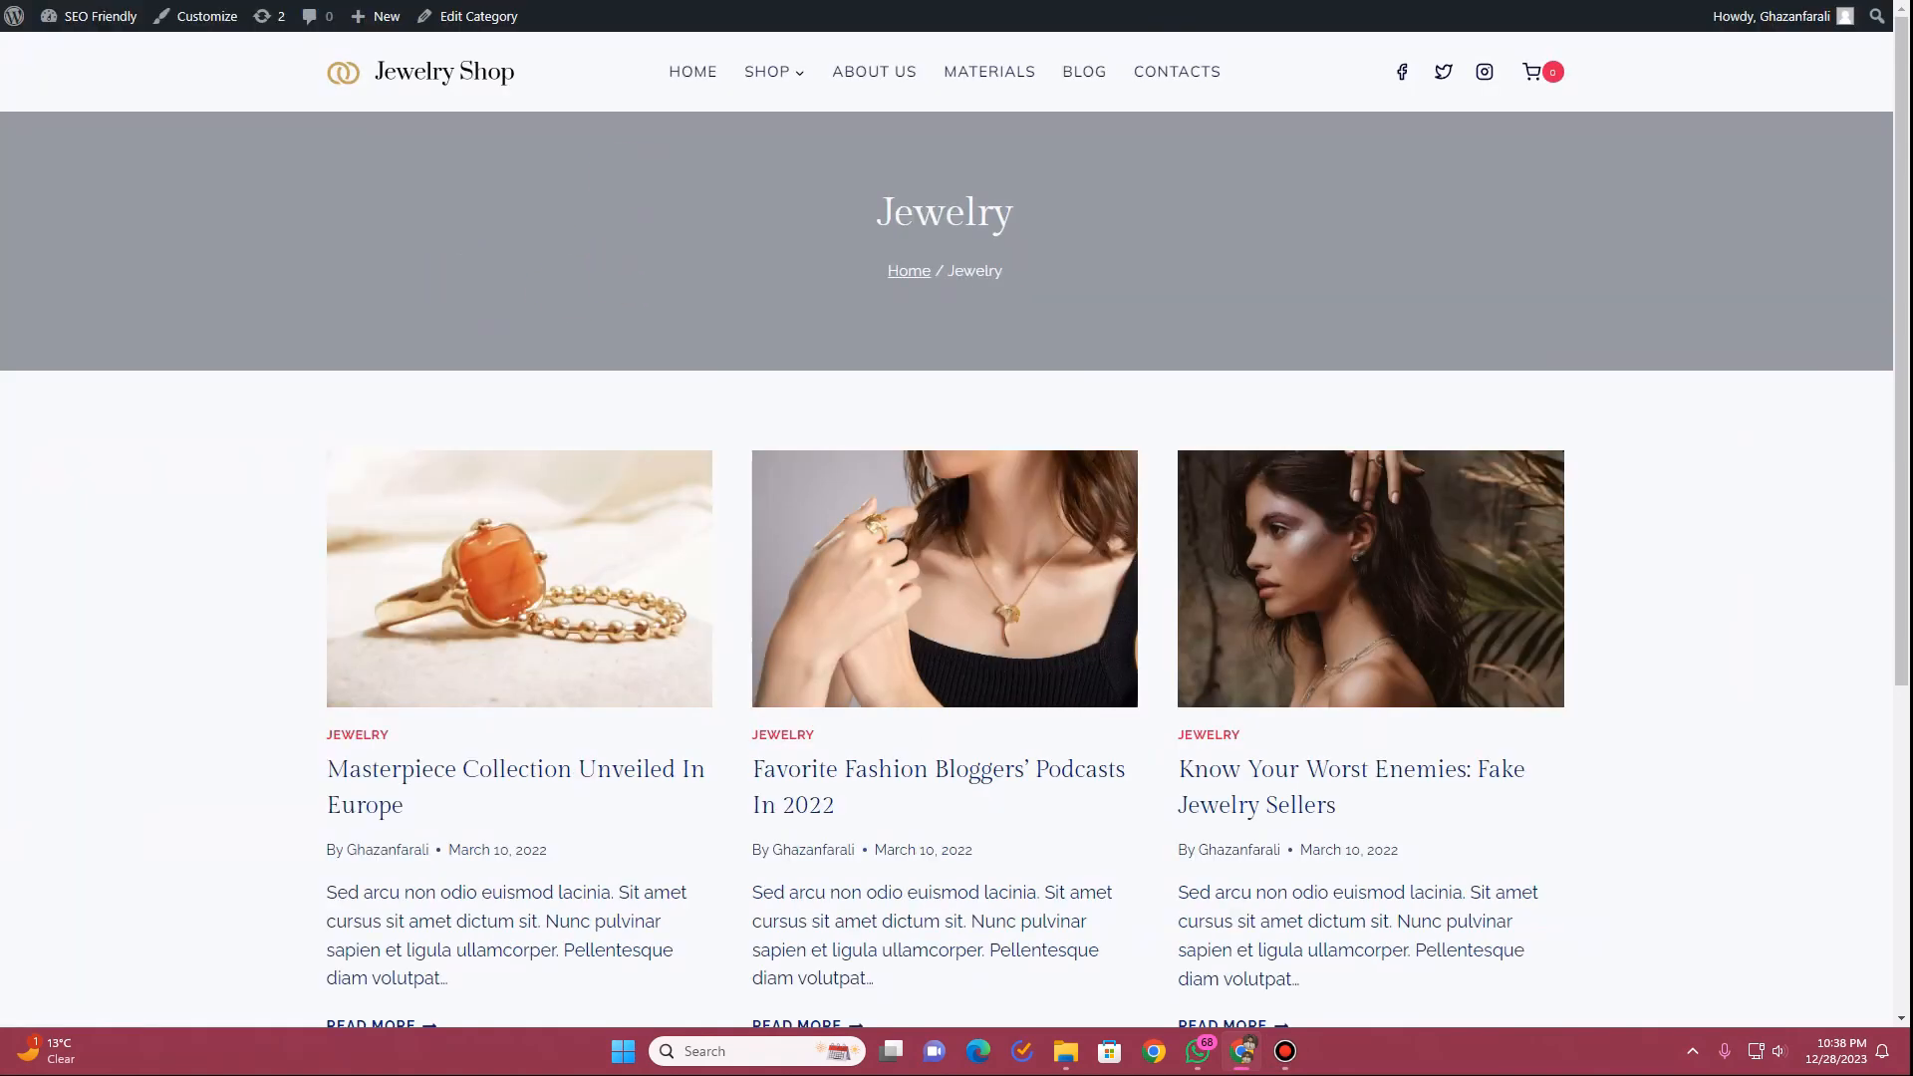
Return to the Elements list and add a new element of type Template
click(799, 2)
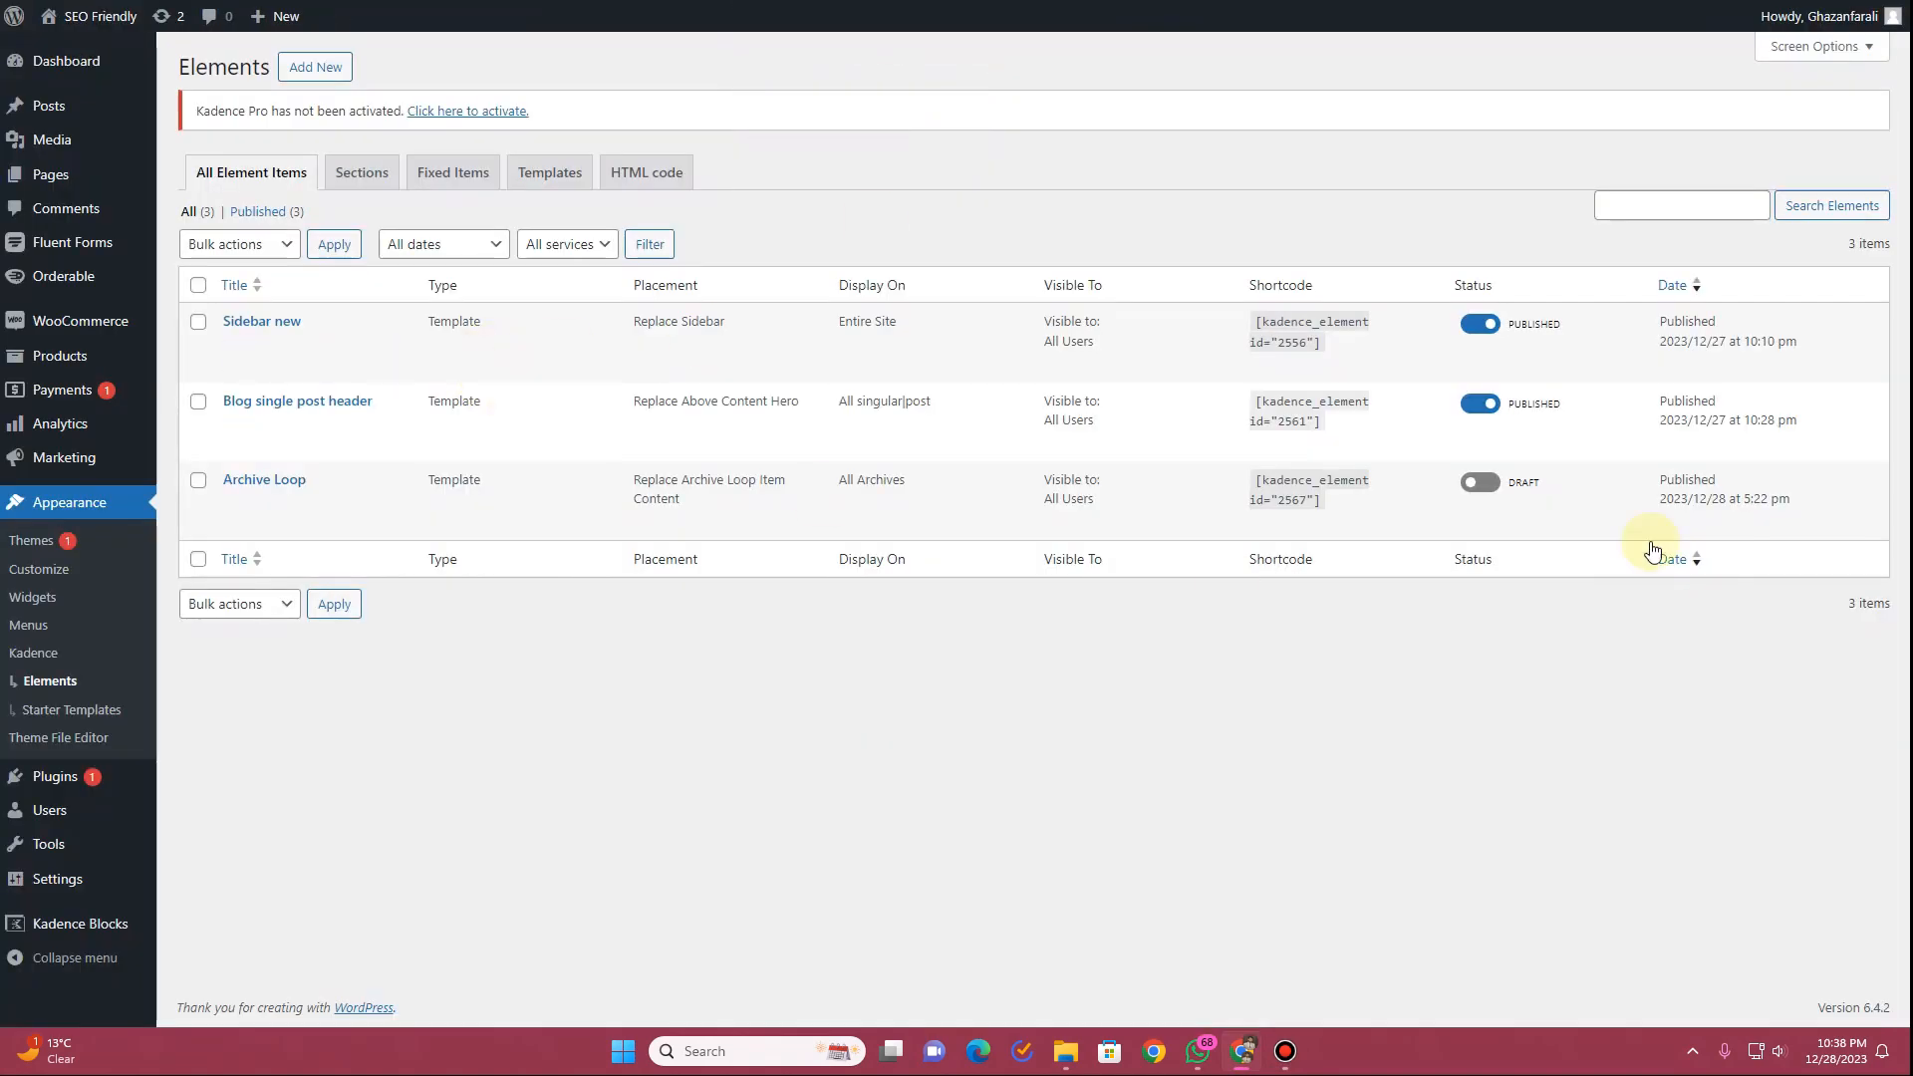
click(312, 70)
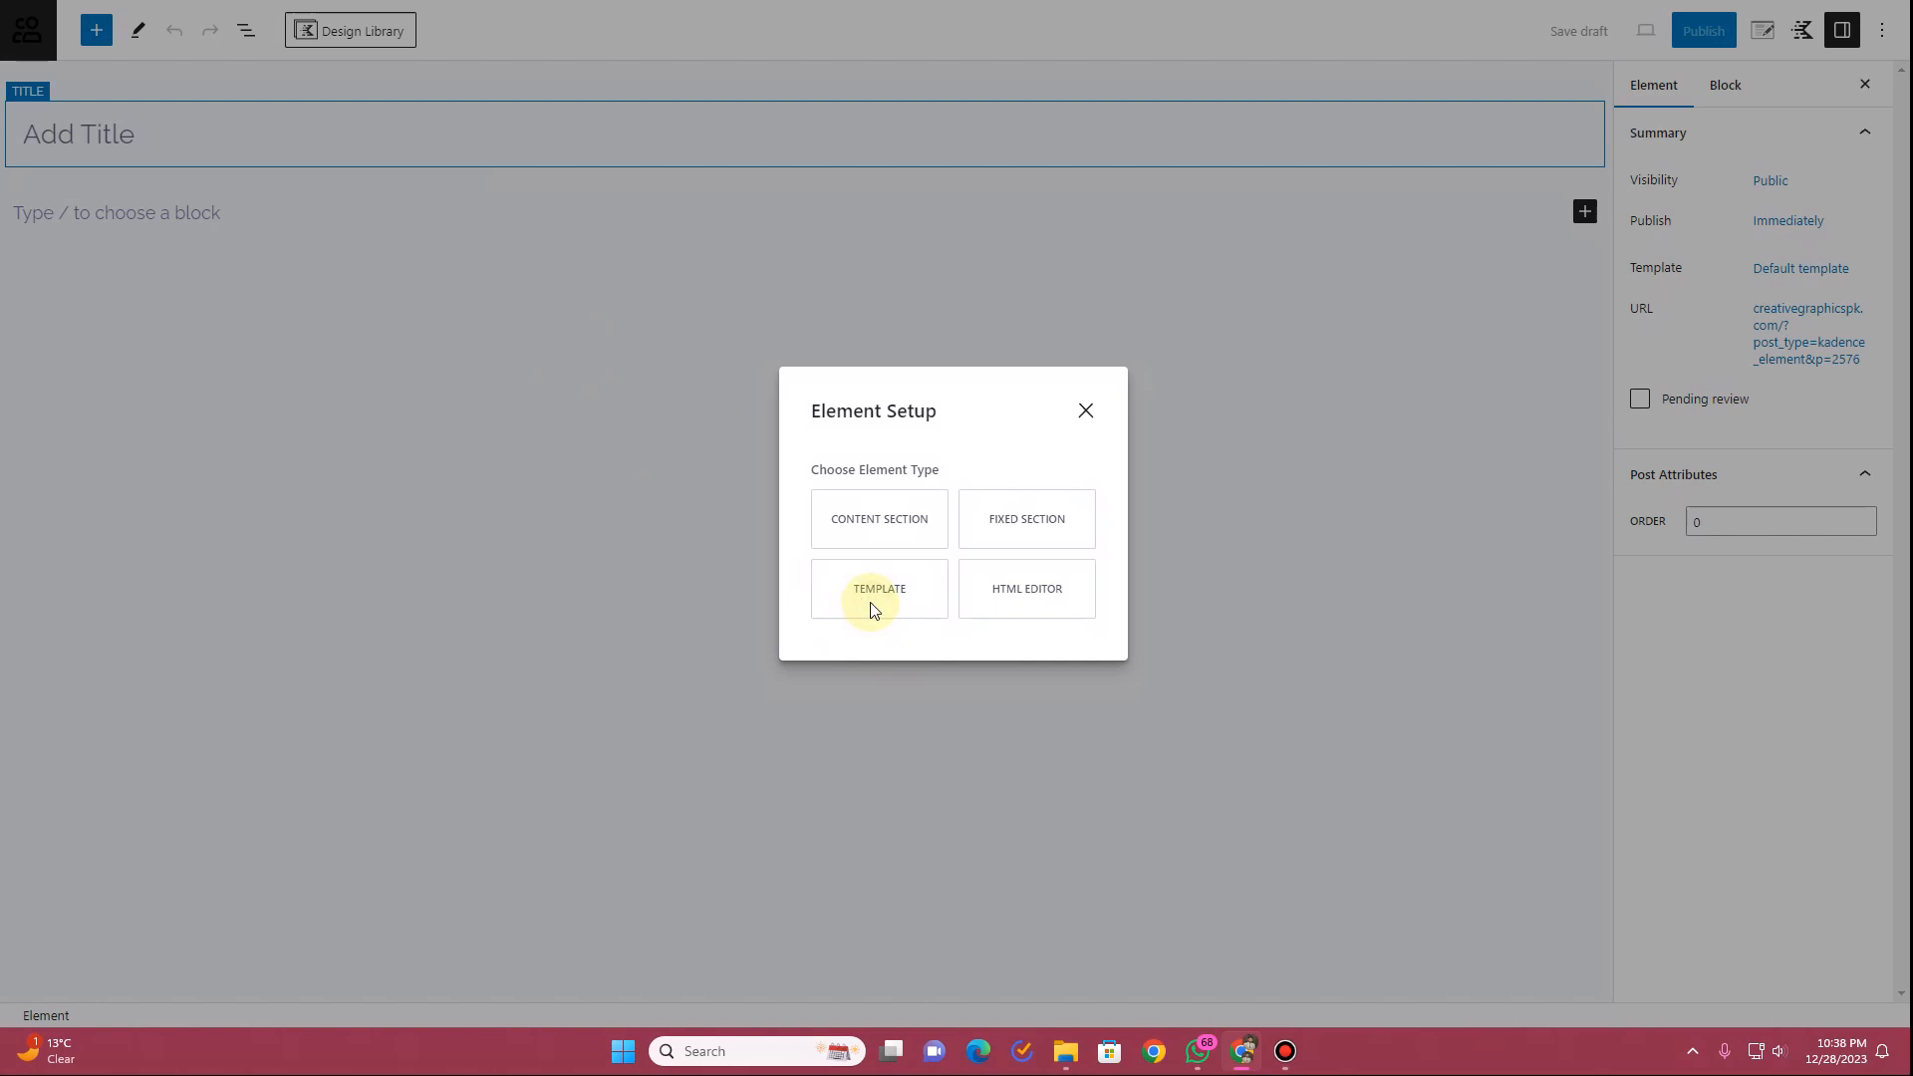
click(871, 608)
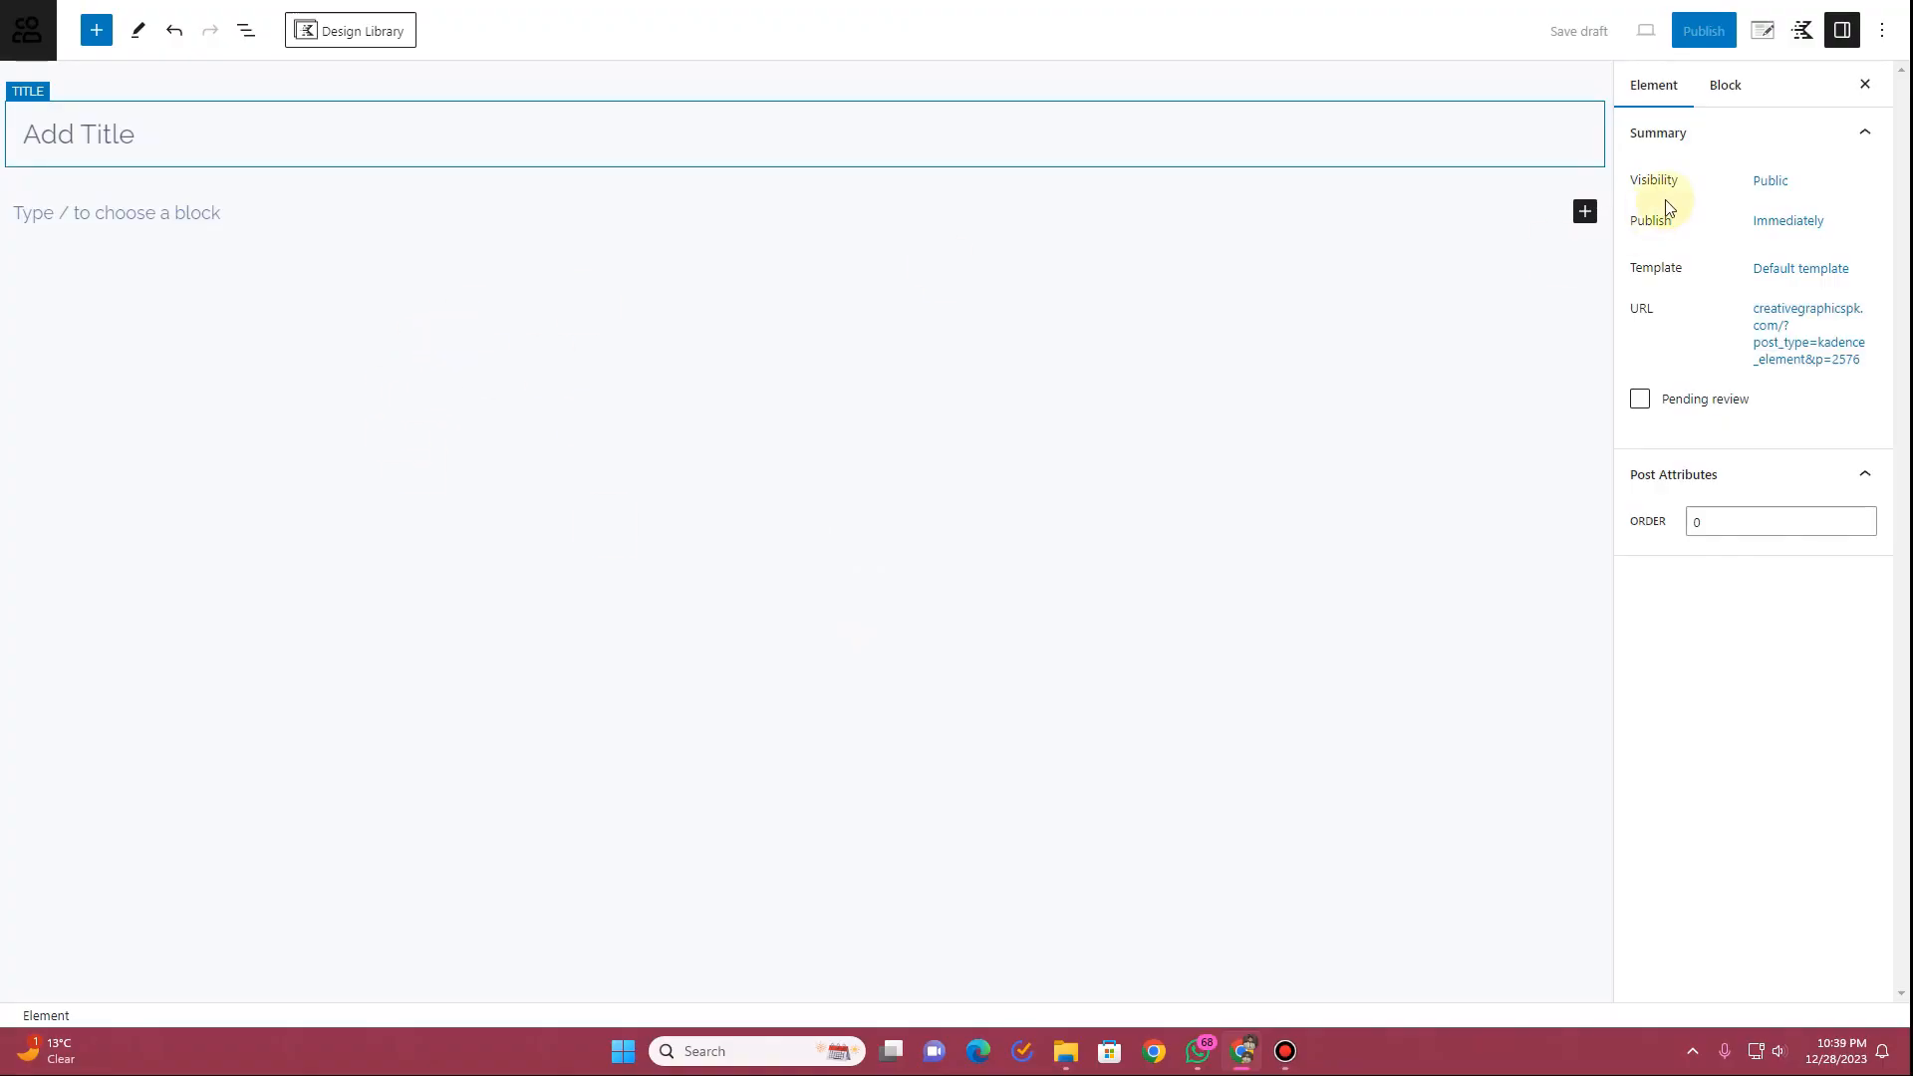
Configure the template's preview settings to use the Posts type with "Favorite fashion bloggers' Podcasts in 2022" as the preview post
click(1761, 38)
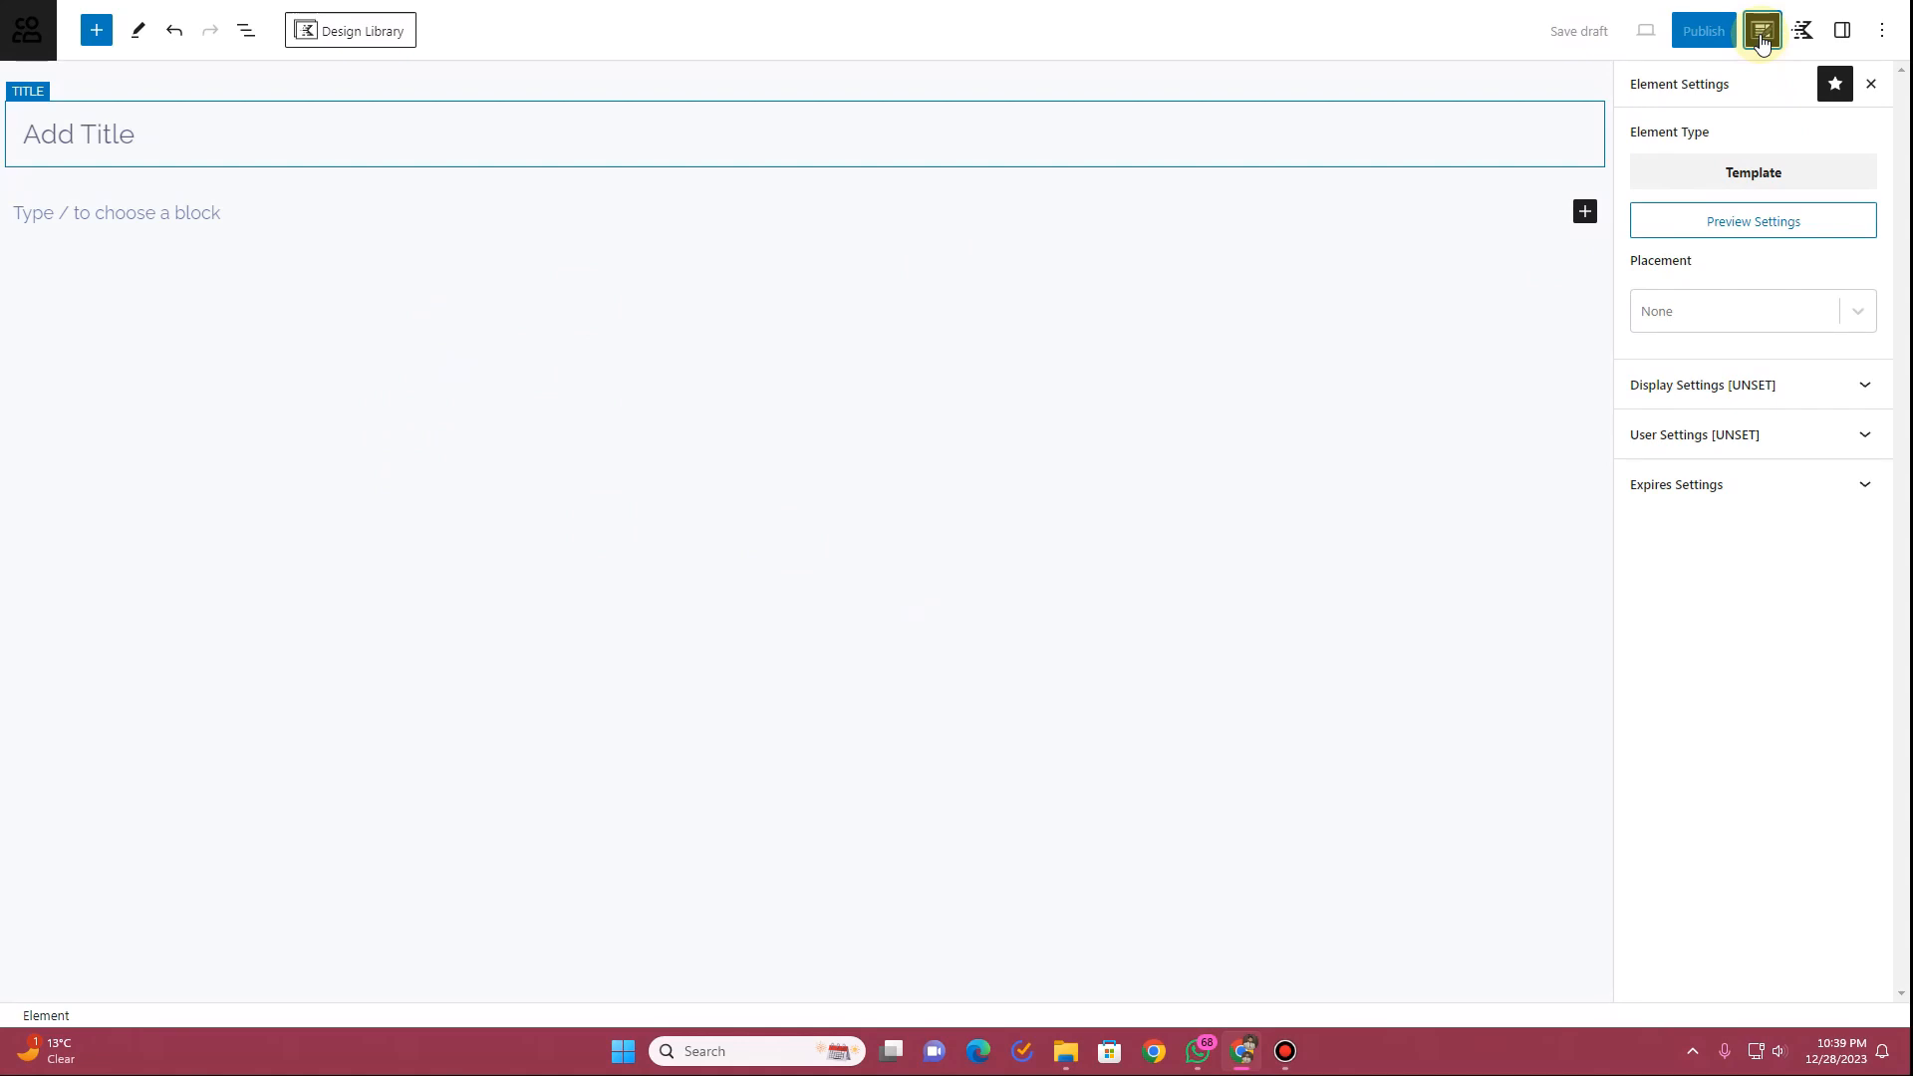
click(1738, 222)
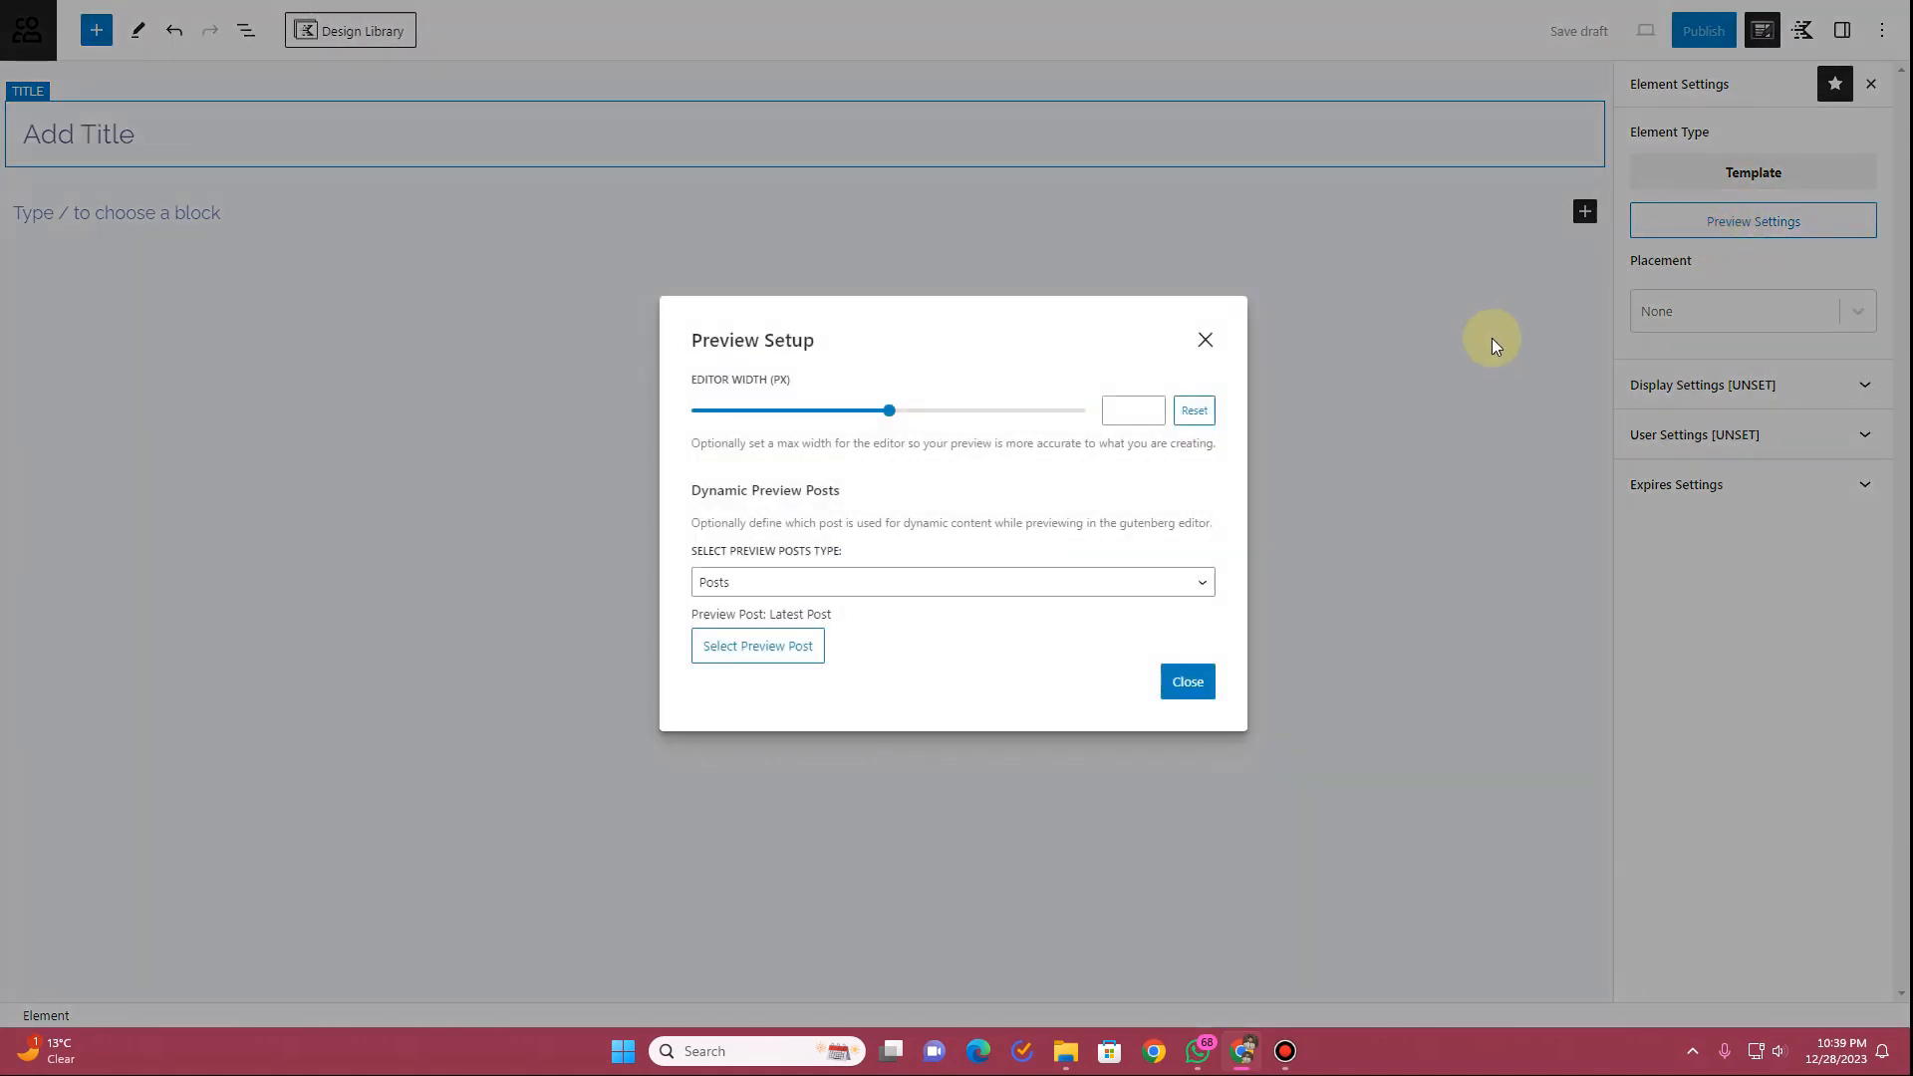
click(740, 590)
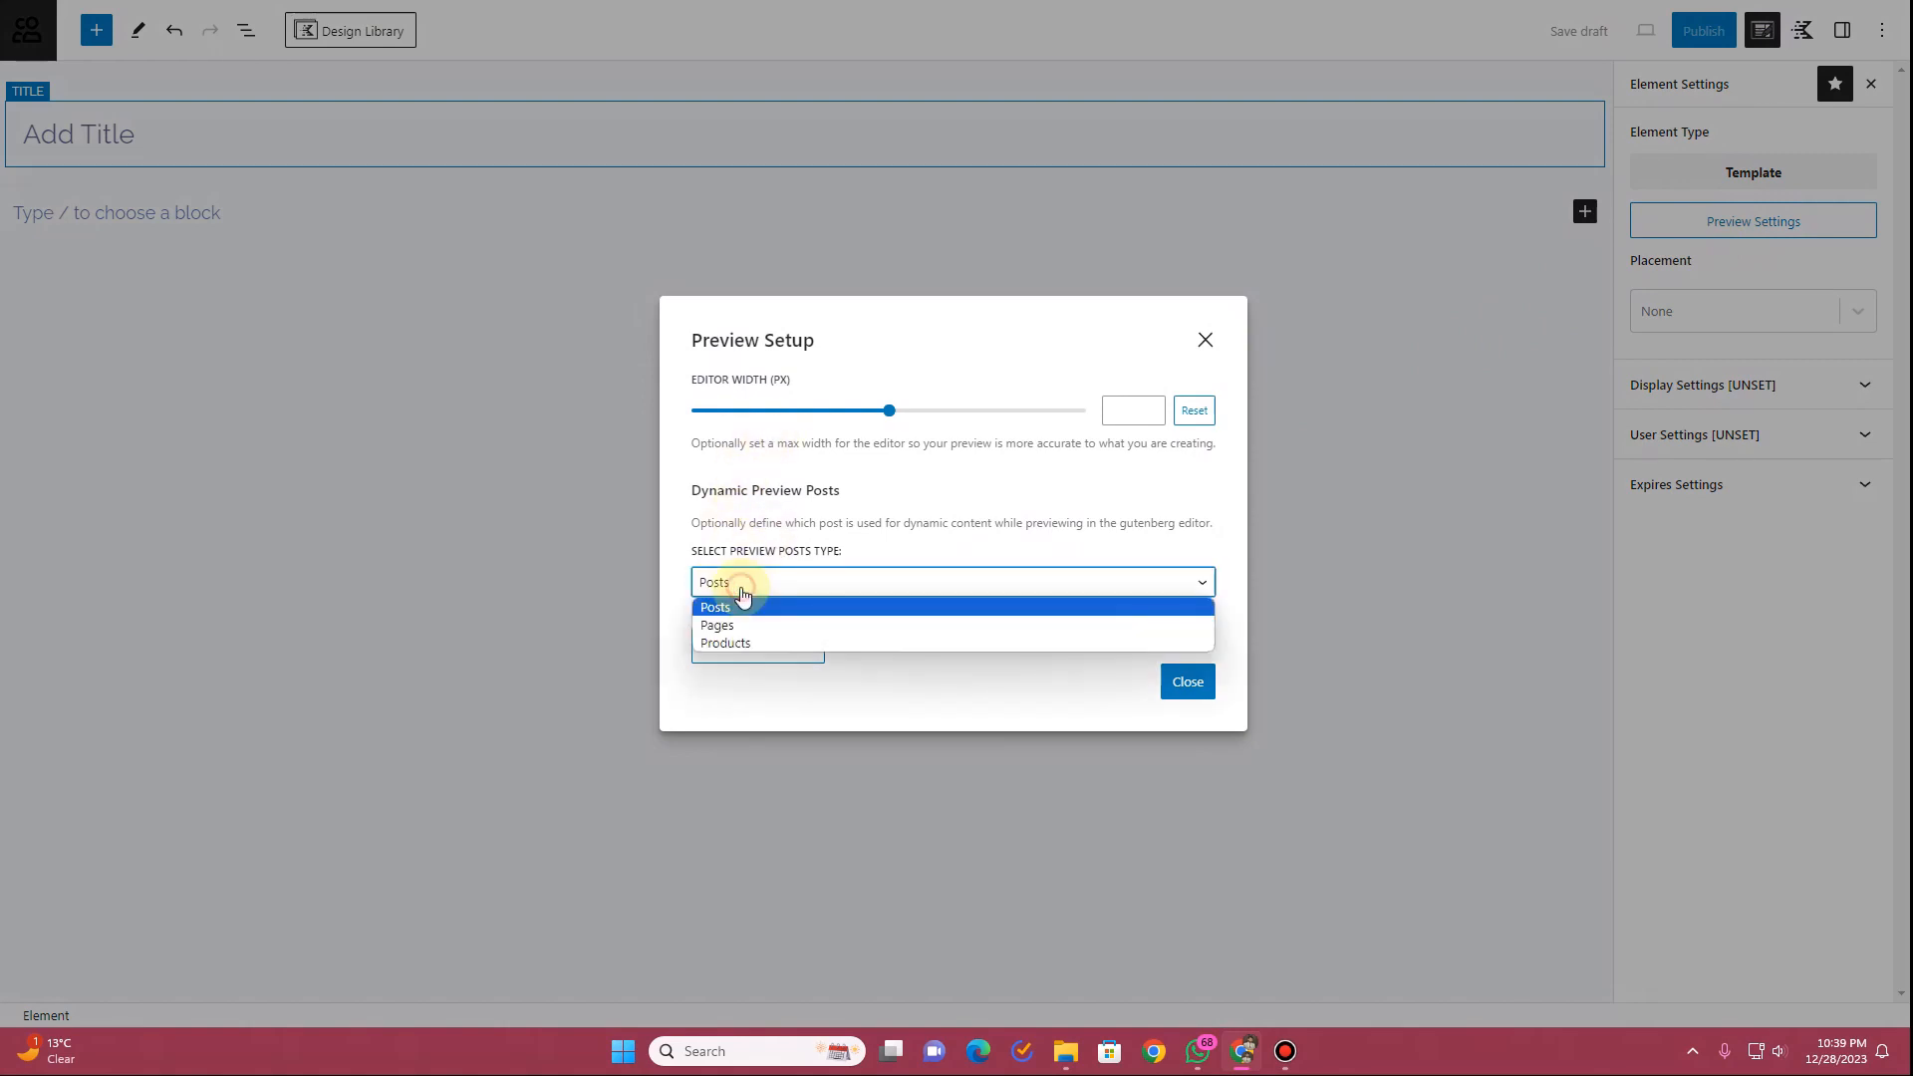
click(742, 607)
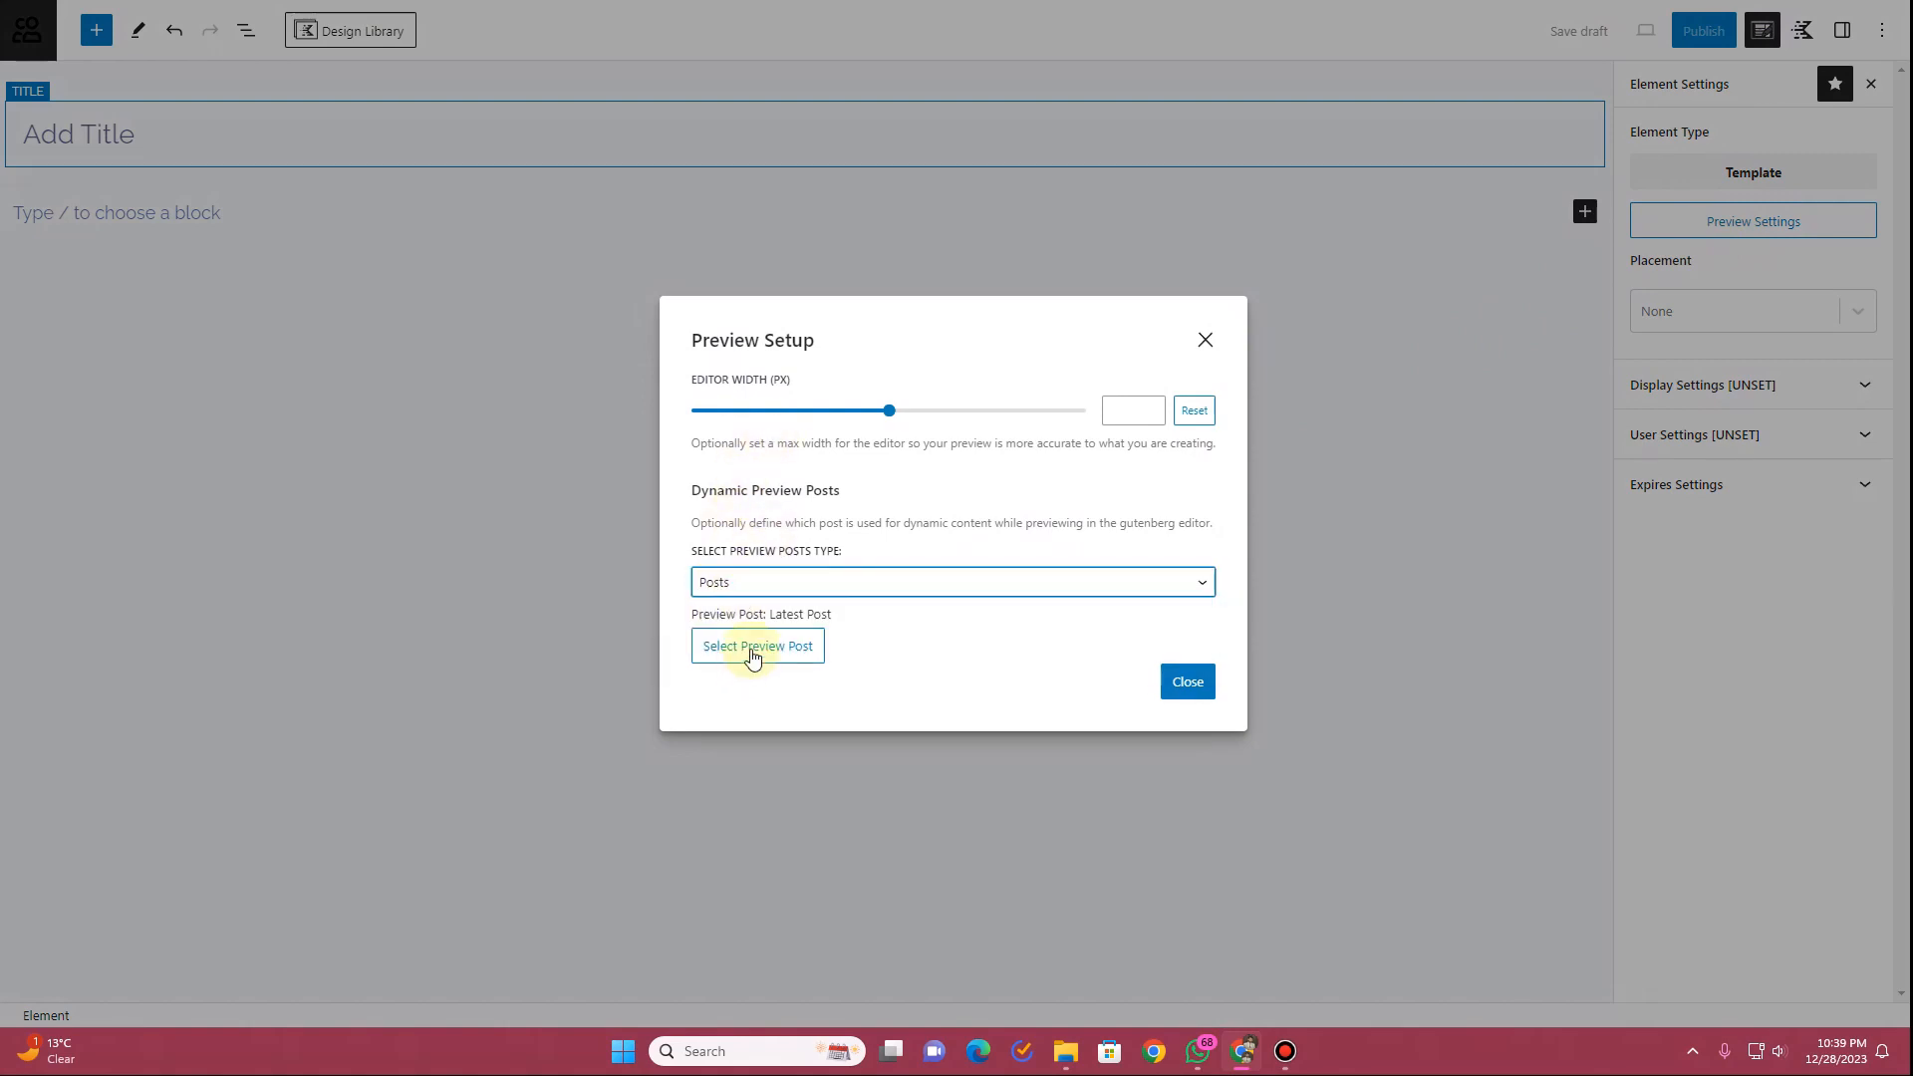
click(752, 647)
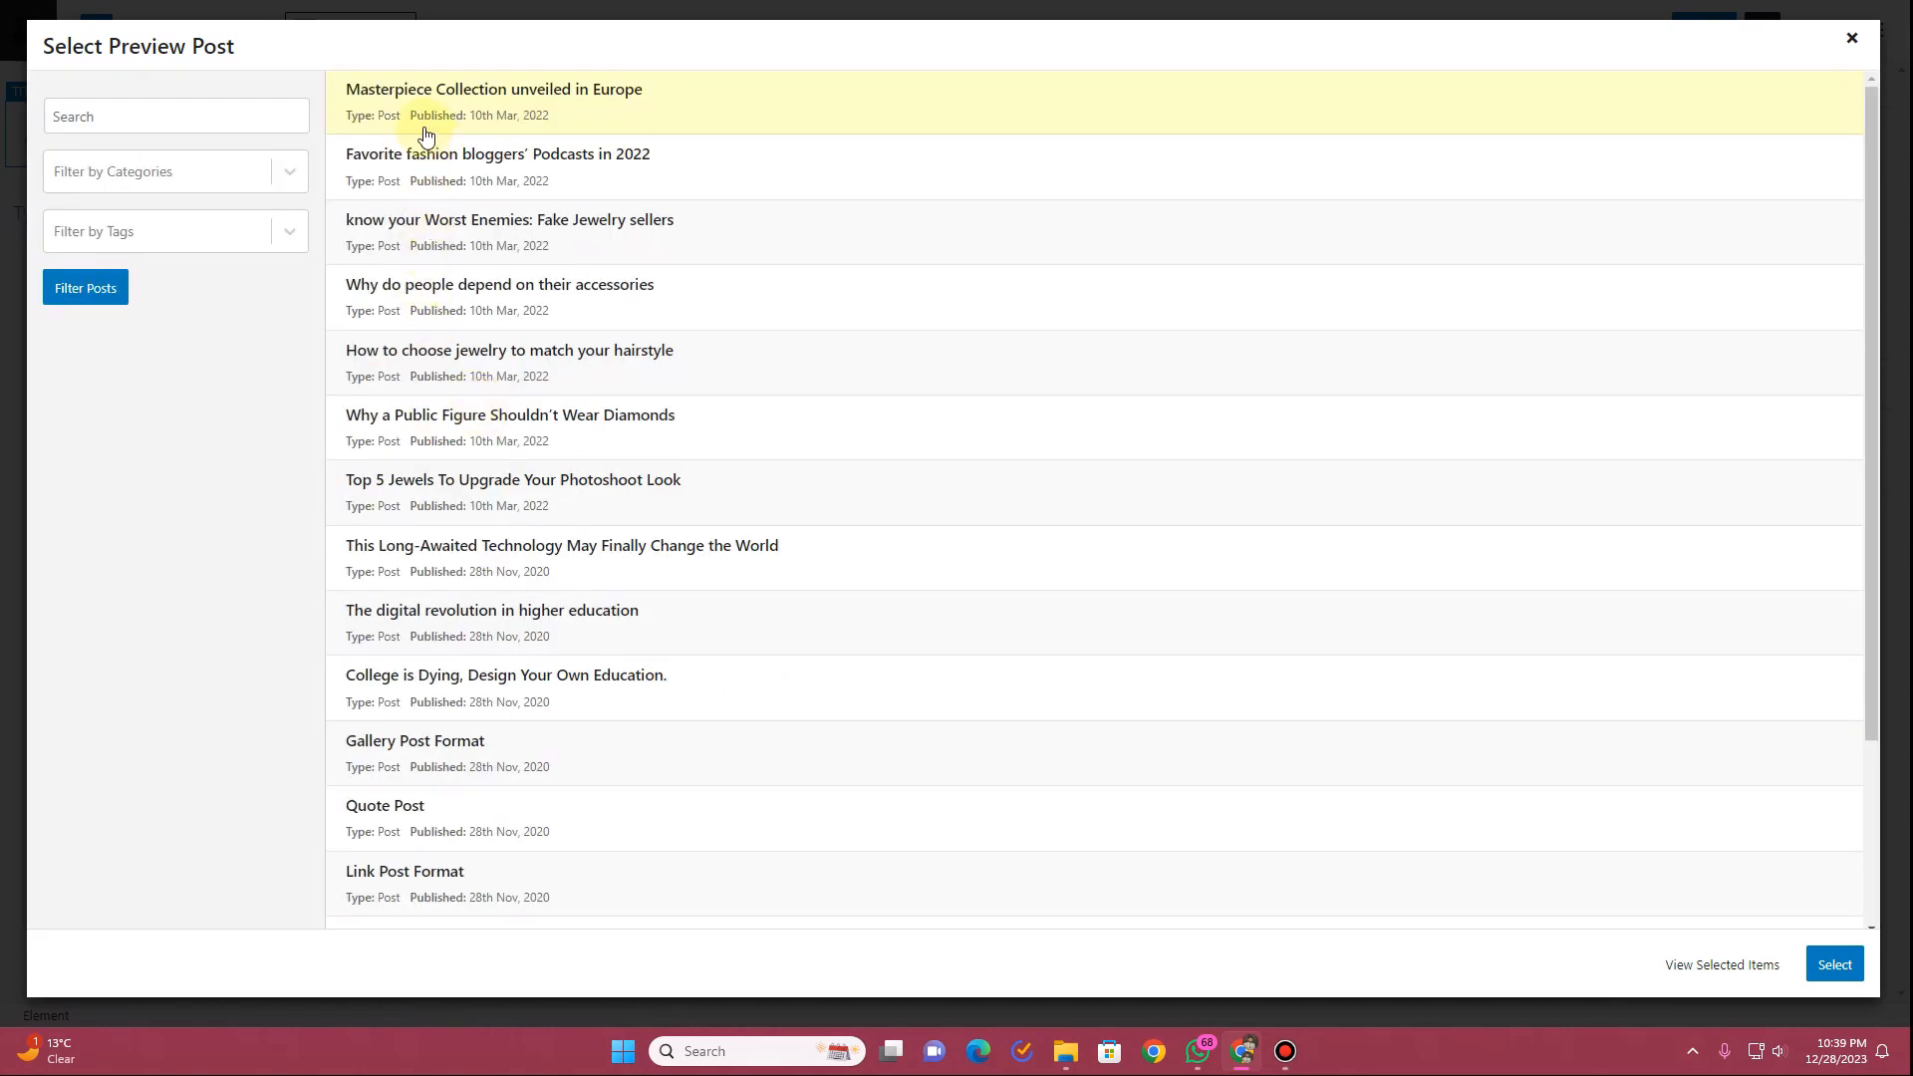
click(520, 169)
click(1834, 964)
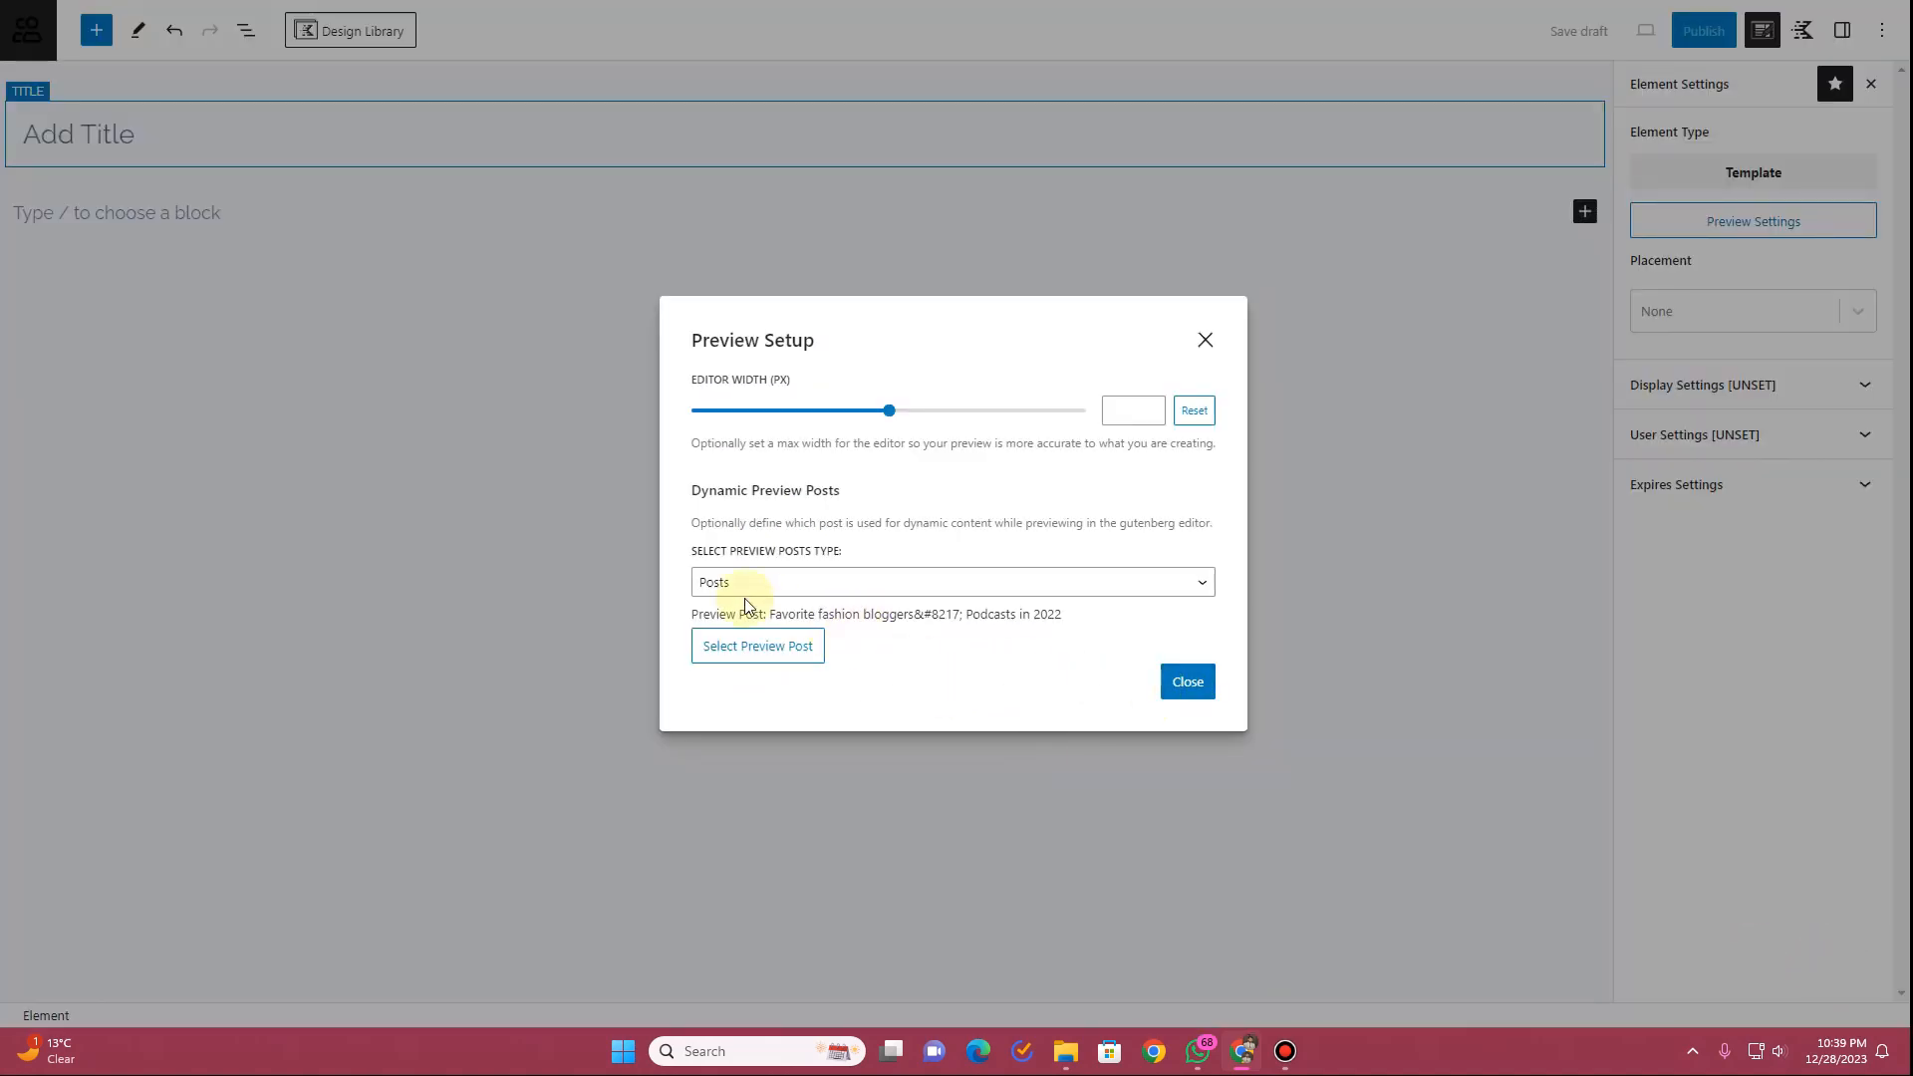
click(1202, 690)
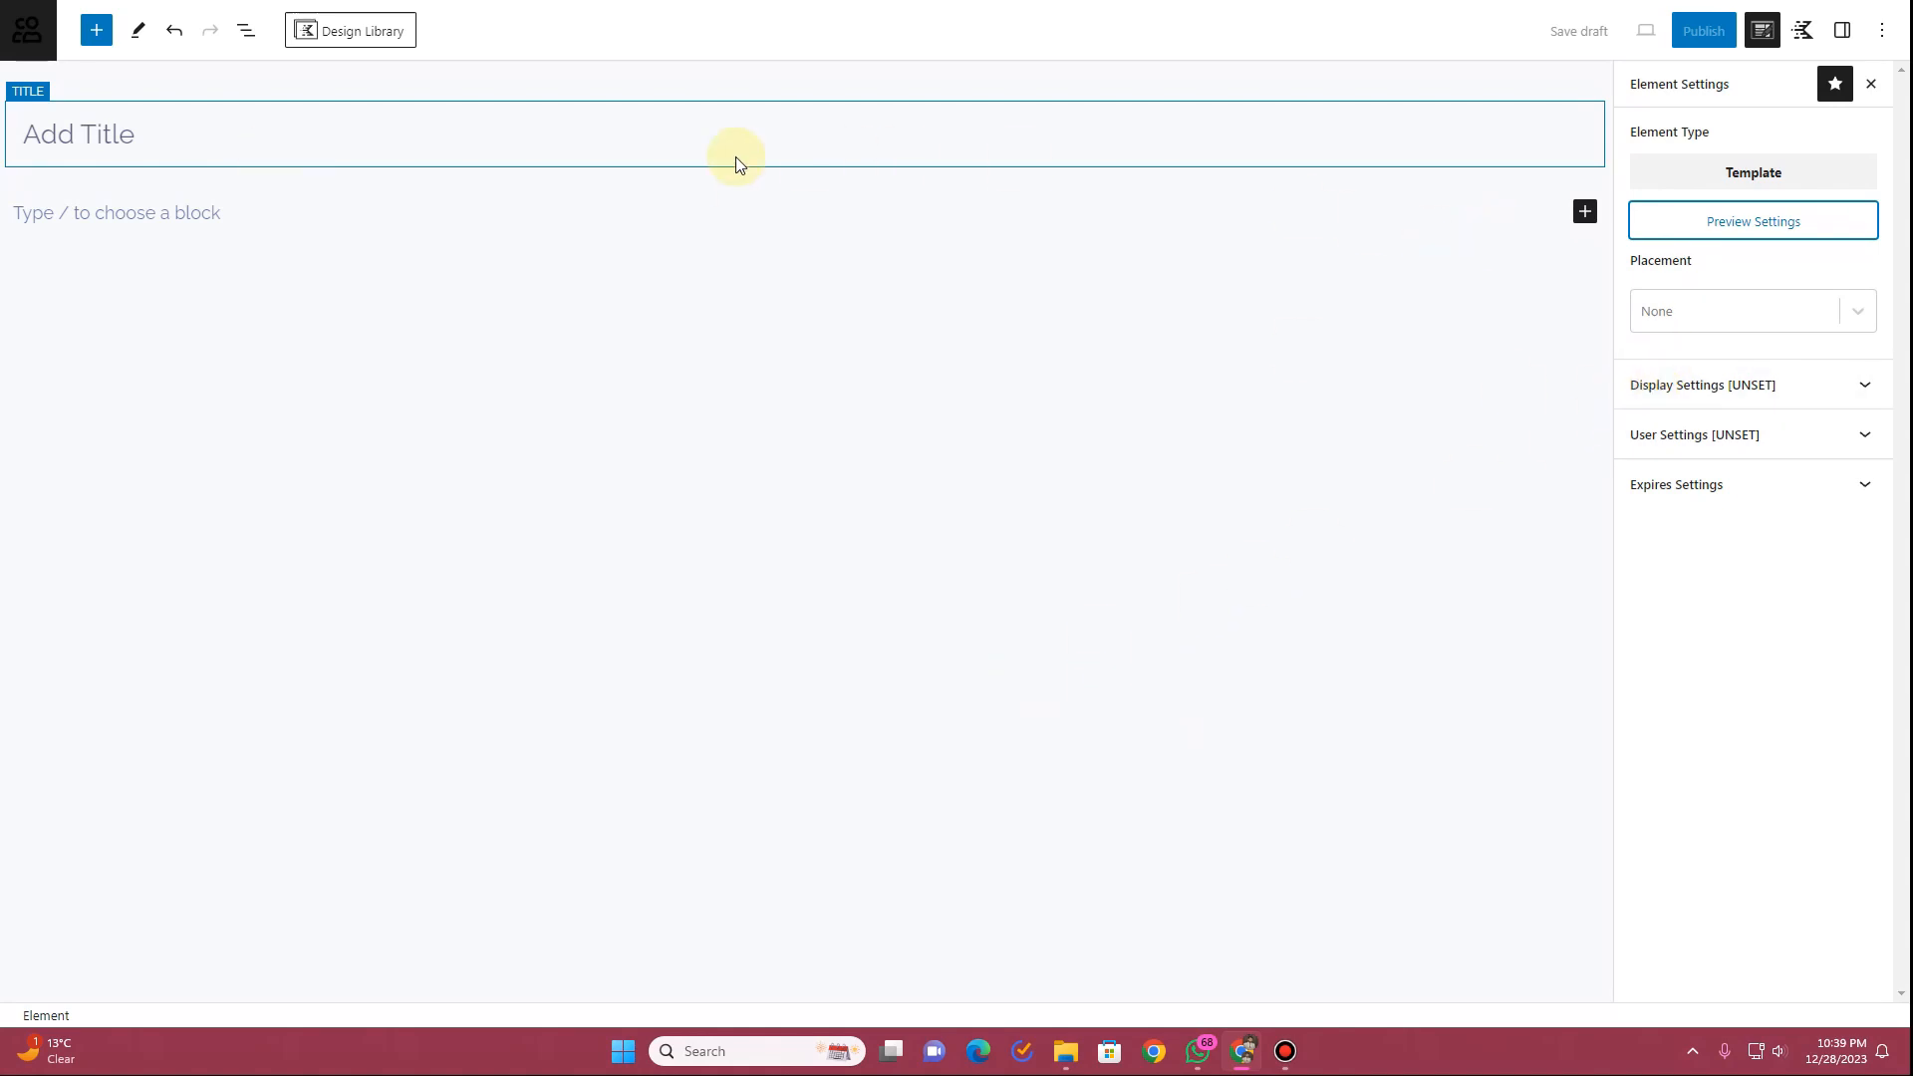
Title the new element "Loop Item For Archive Posts"
click(497, 132)
text(Loop Item F)
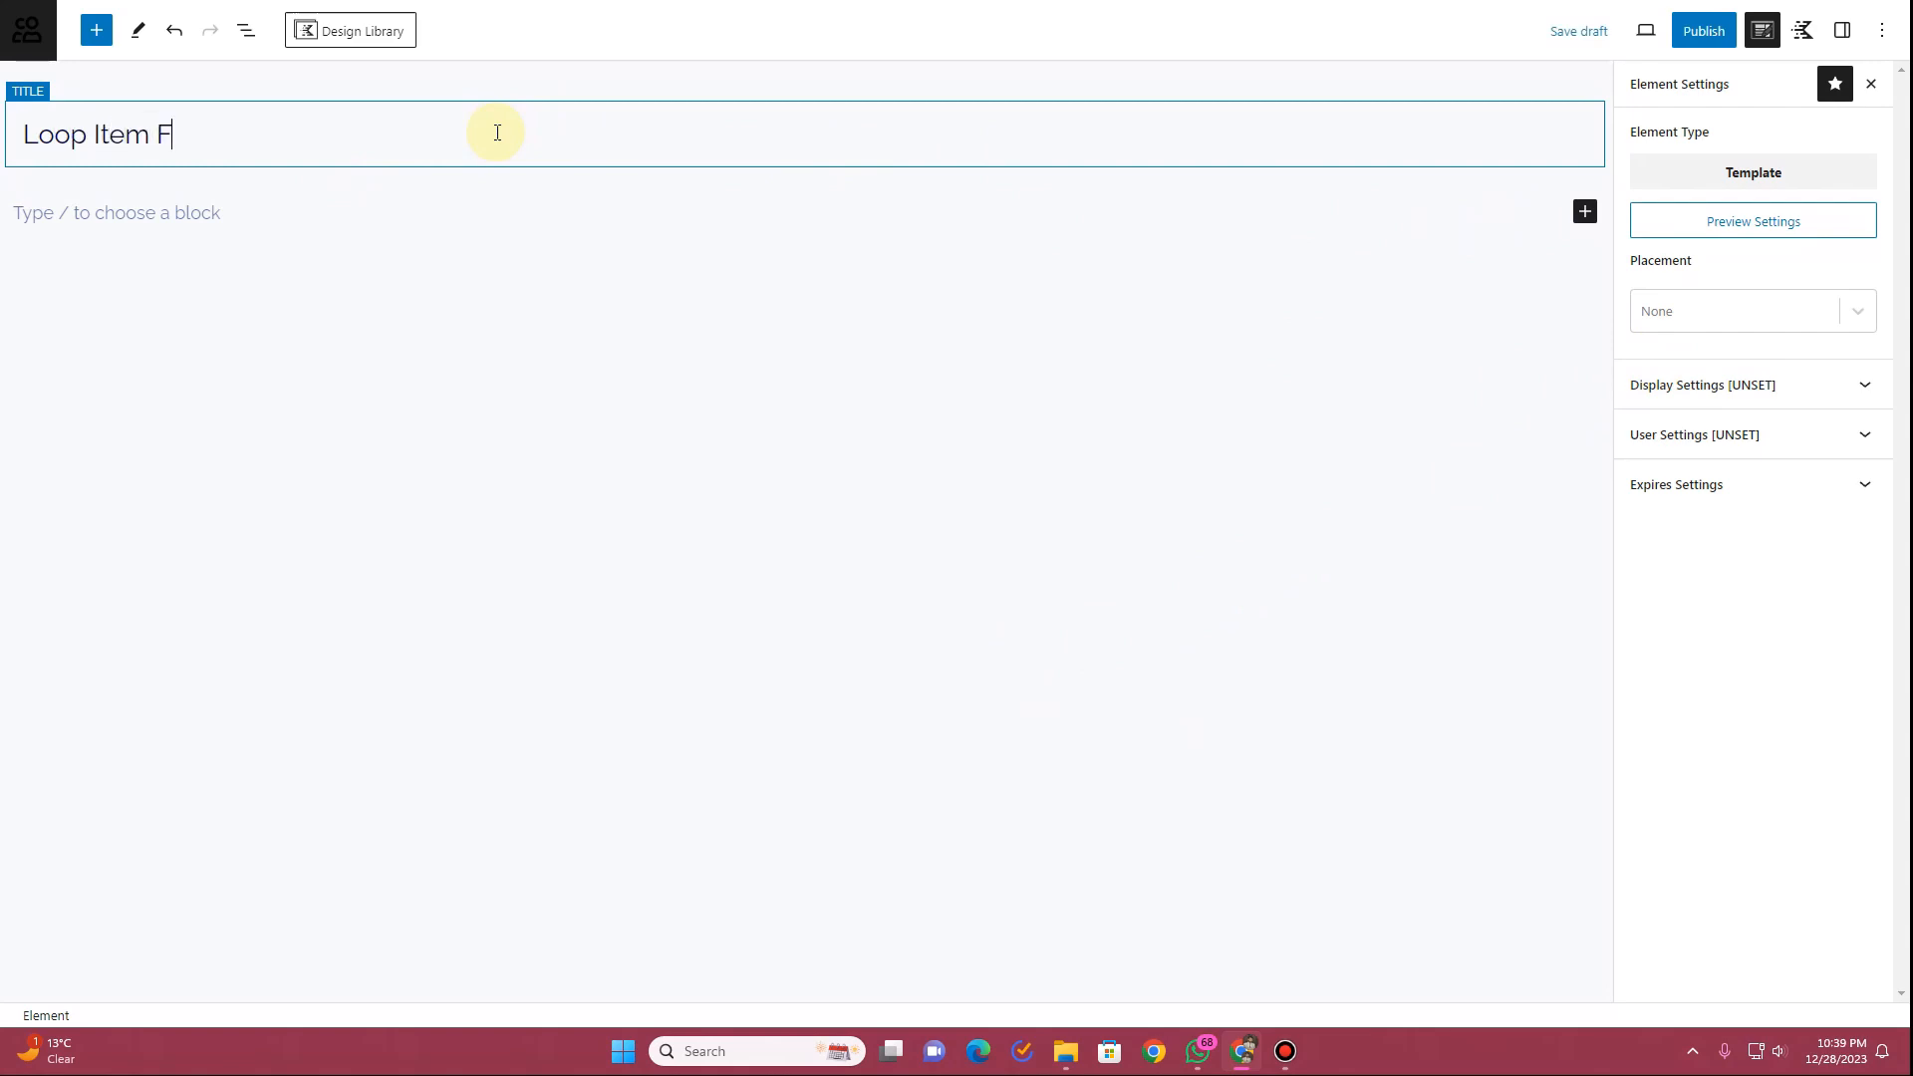
text(or Archive Posts)
Insert a Row Layout block with two equal columns below the title
click(375, 223)
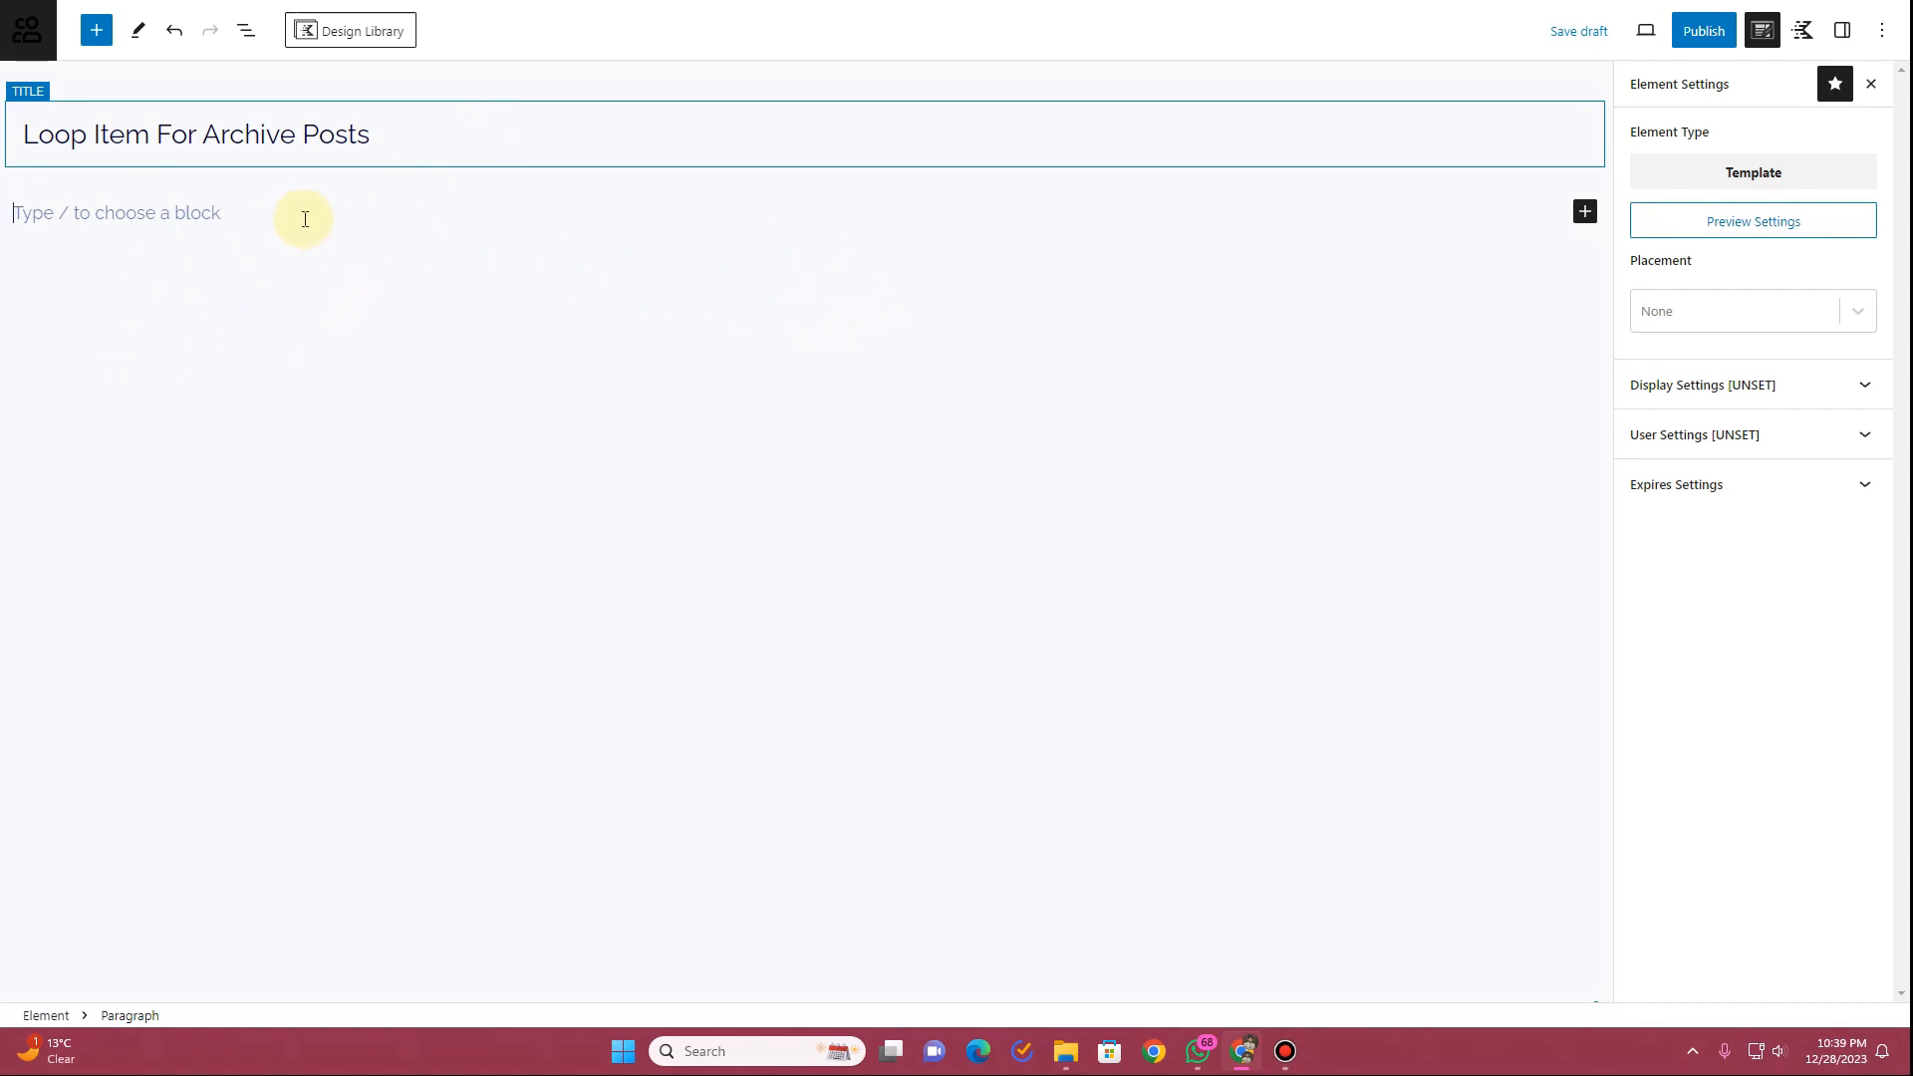
click(1585, 212)
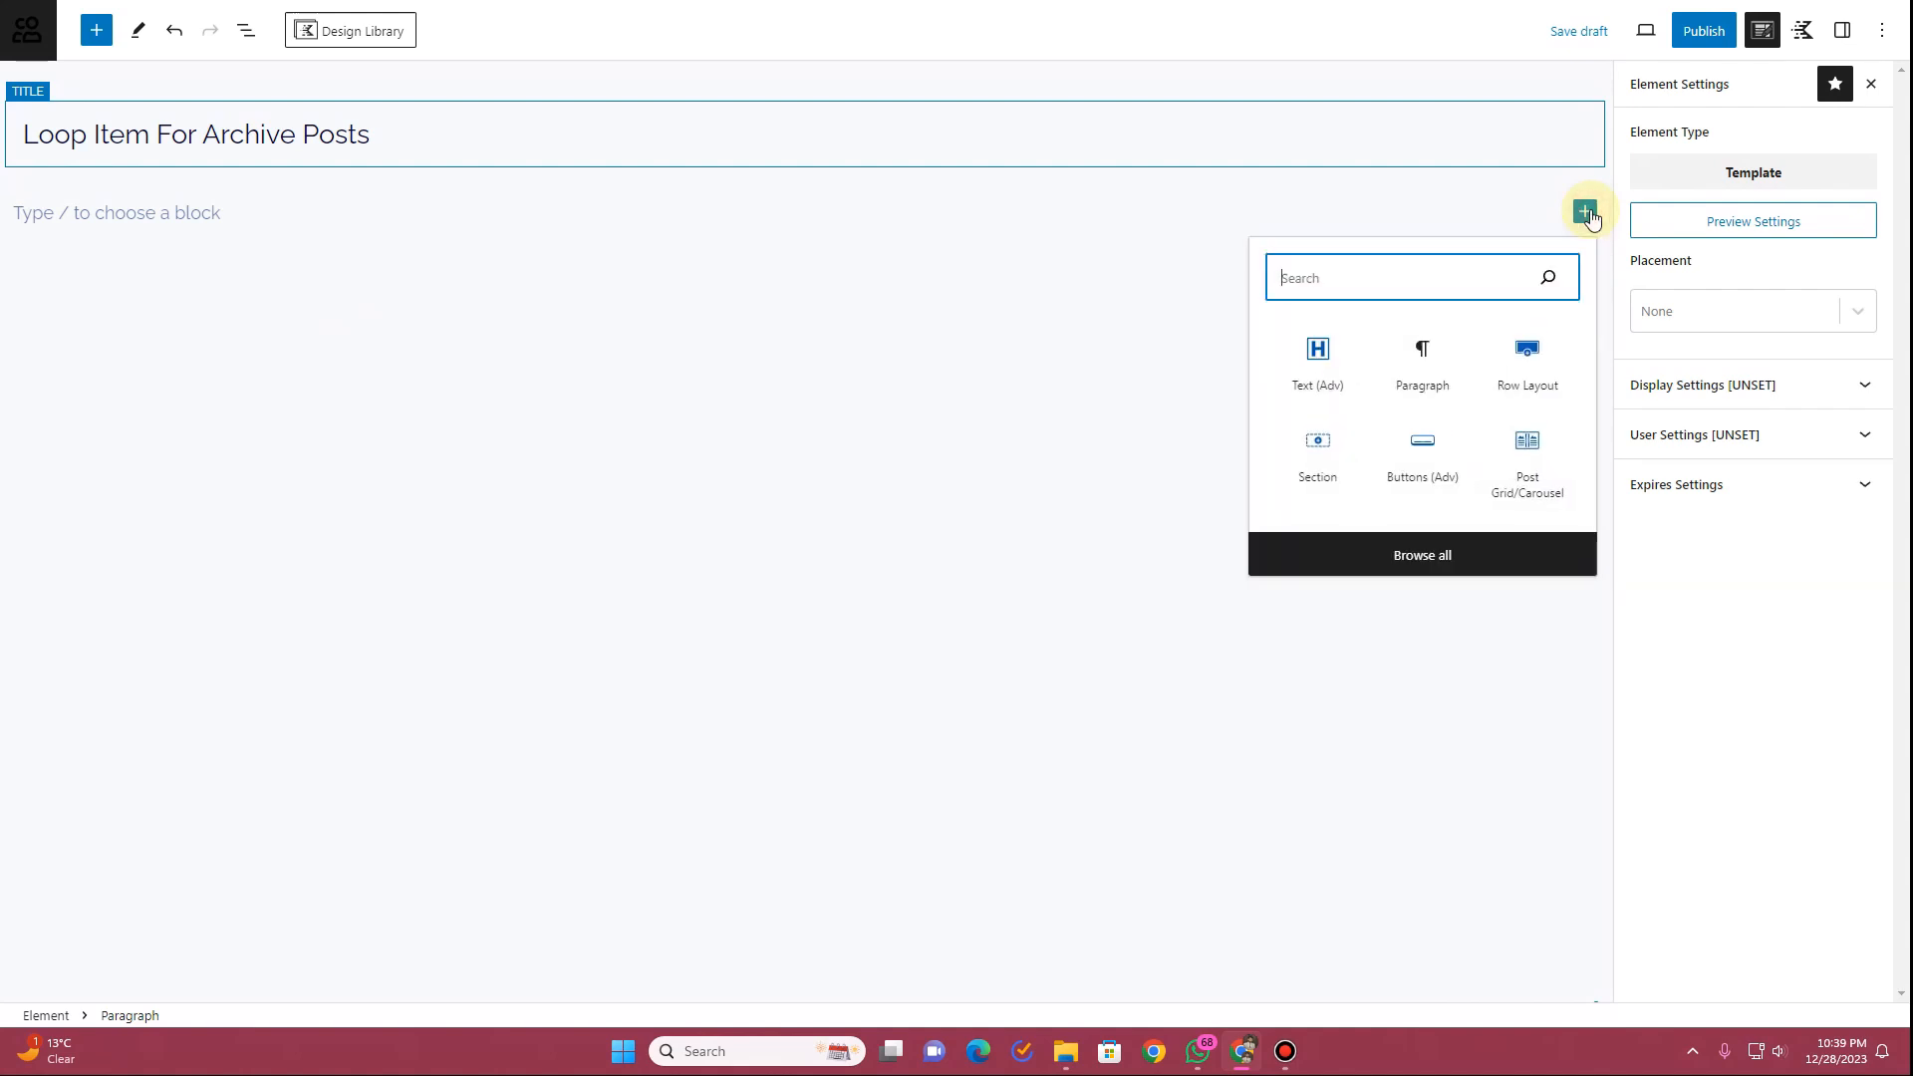
click(1548, 364)
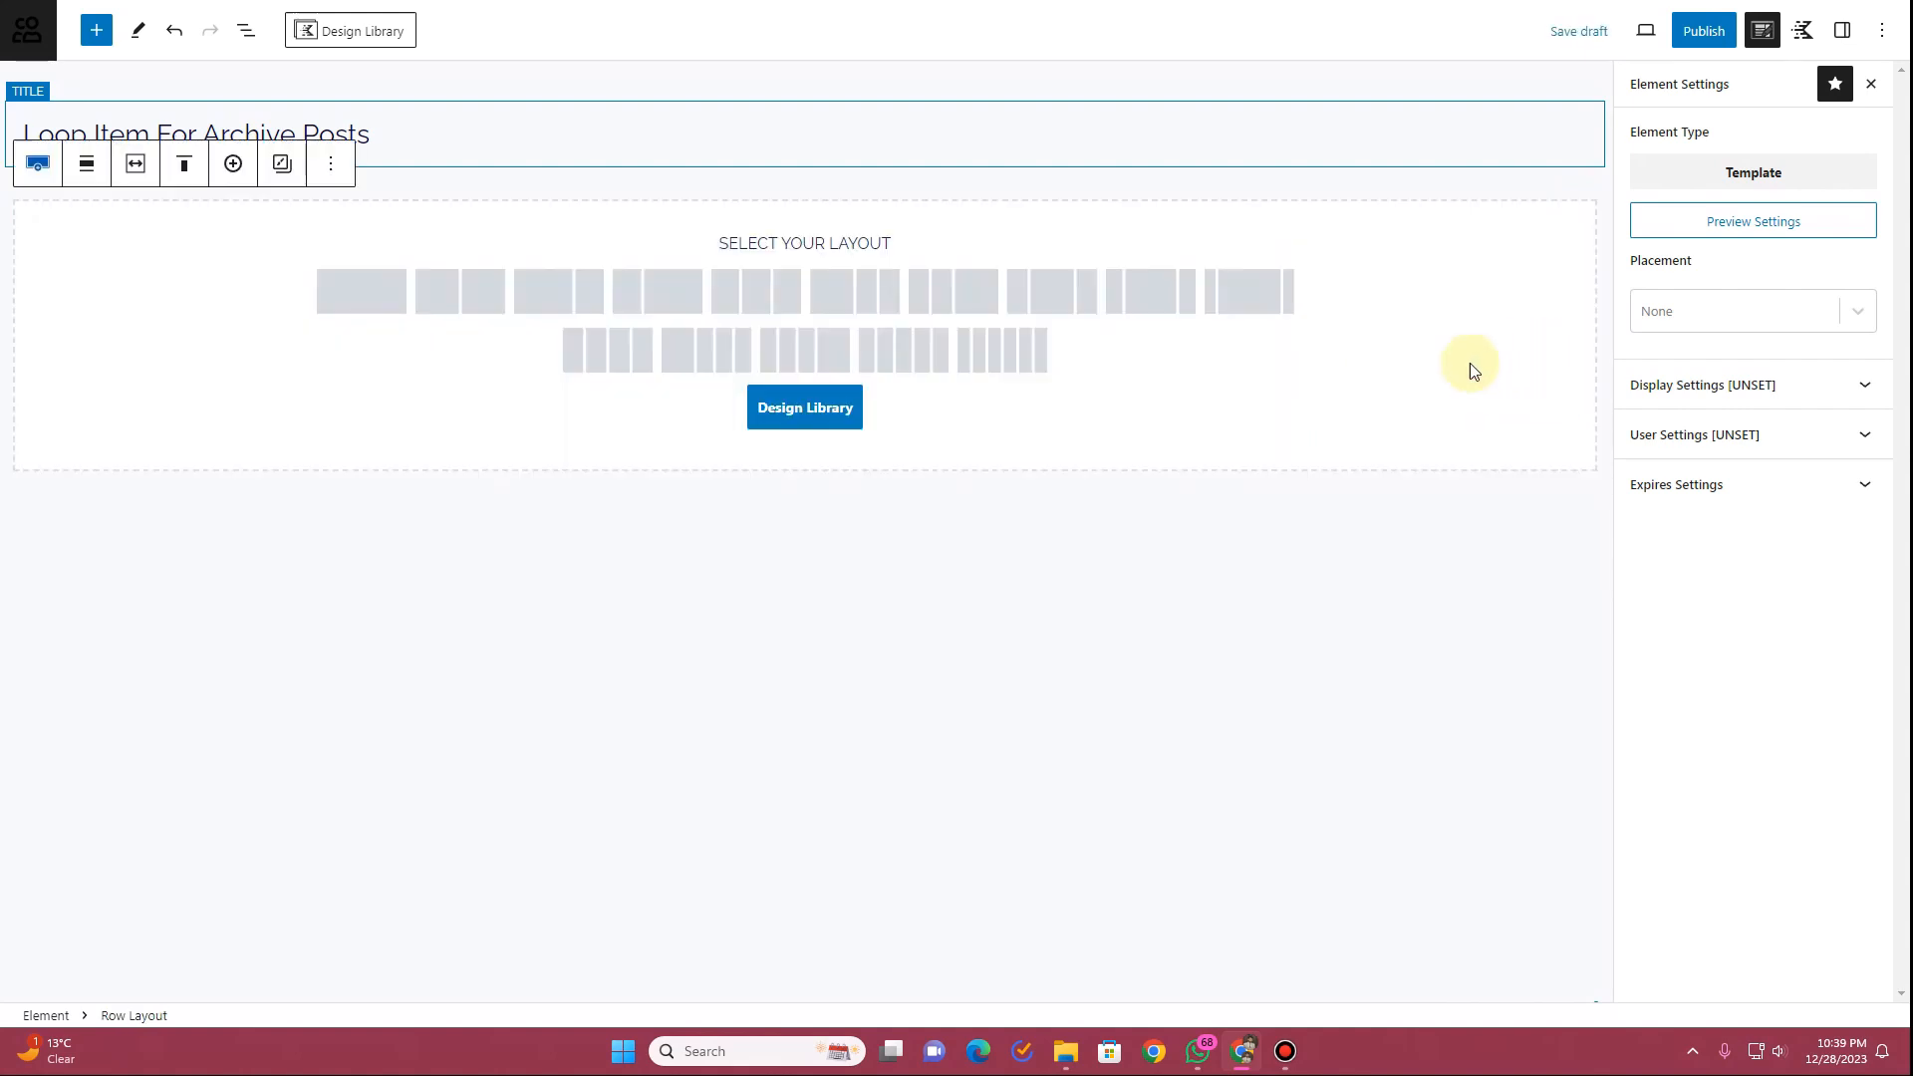
click(470, 317)
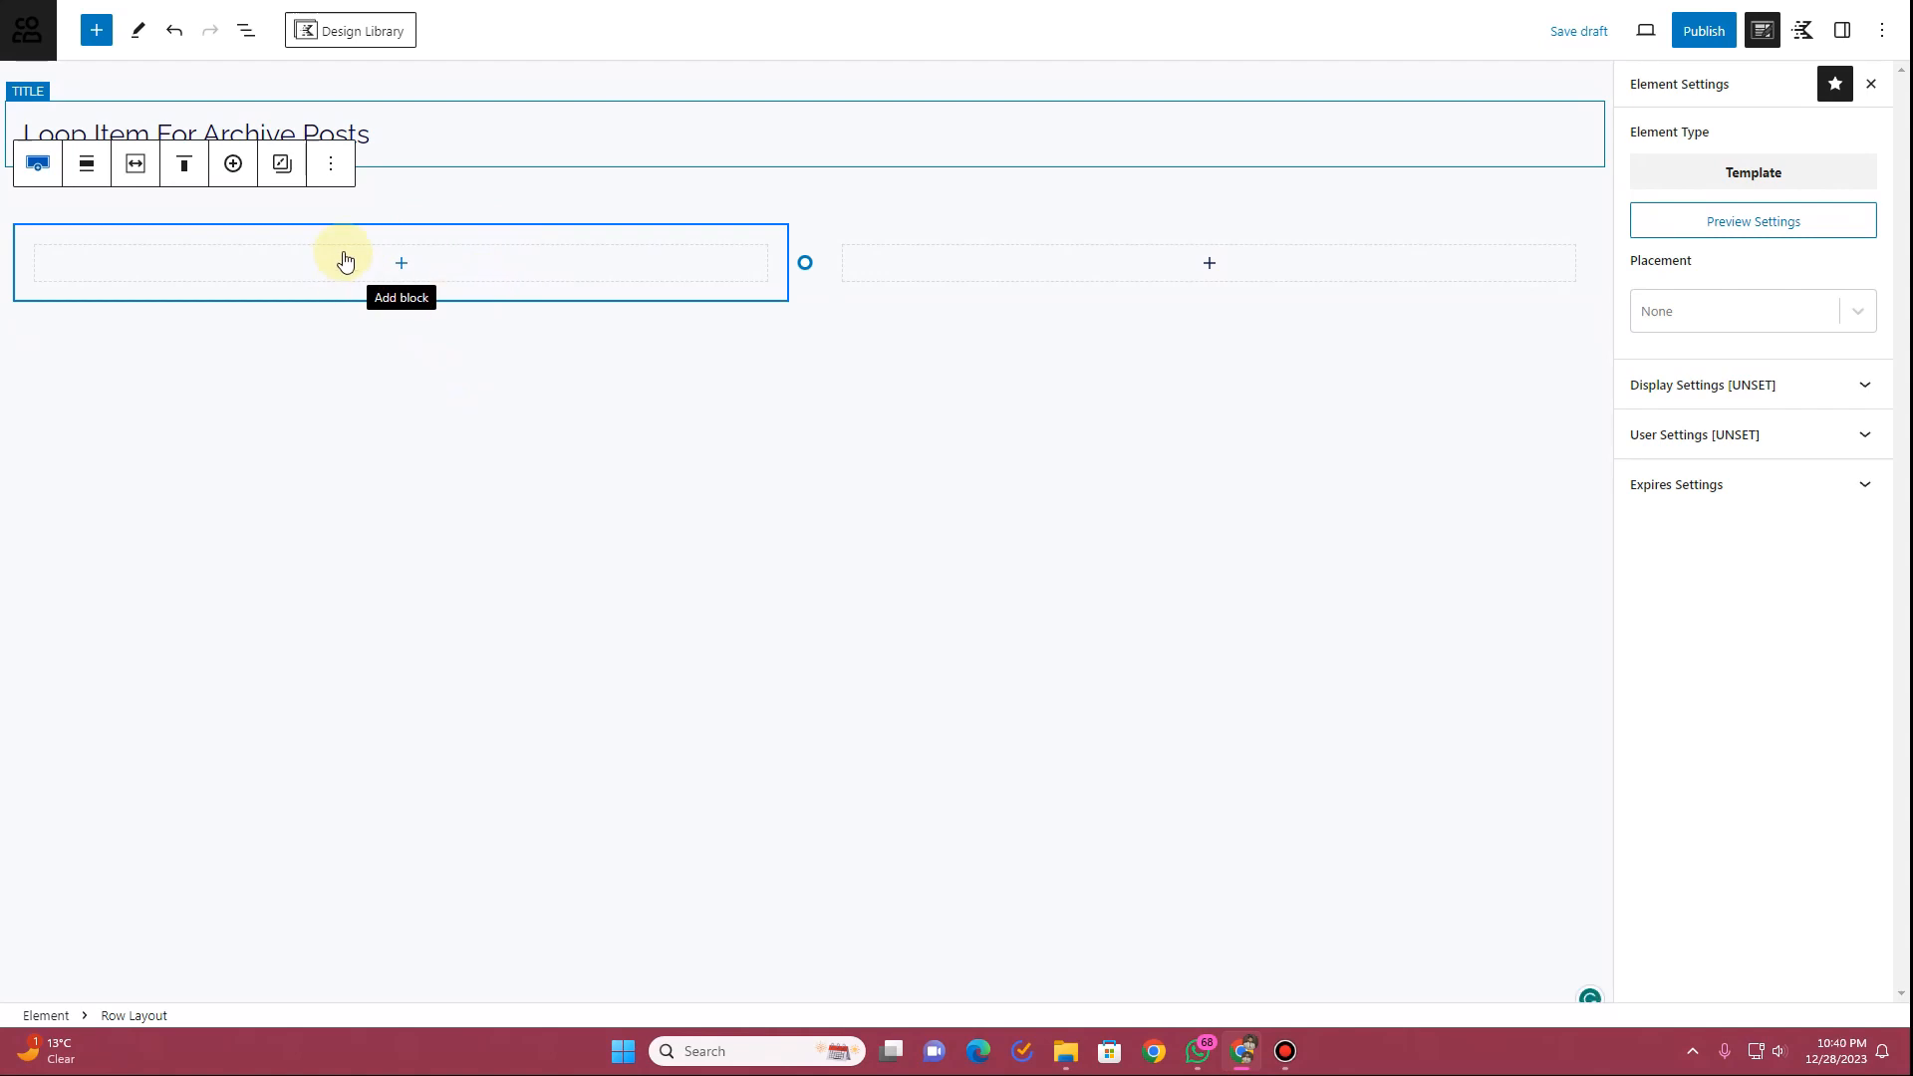
Set the Row Layout's background color to white
click(1842, 38)
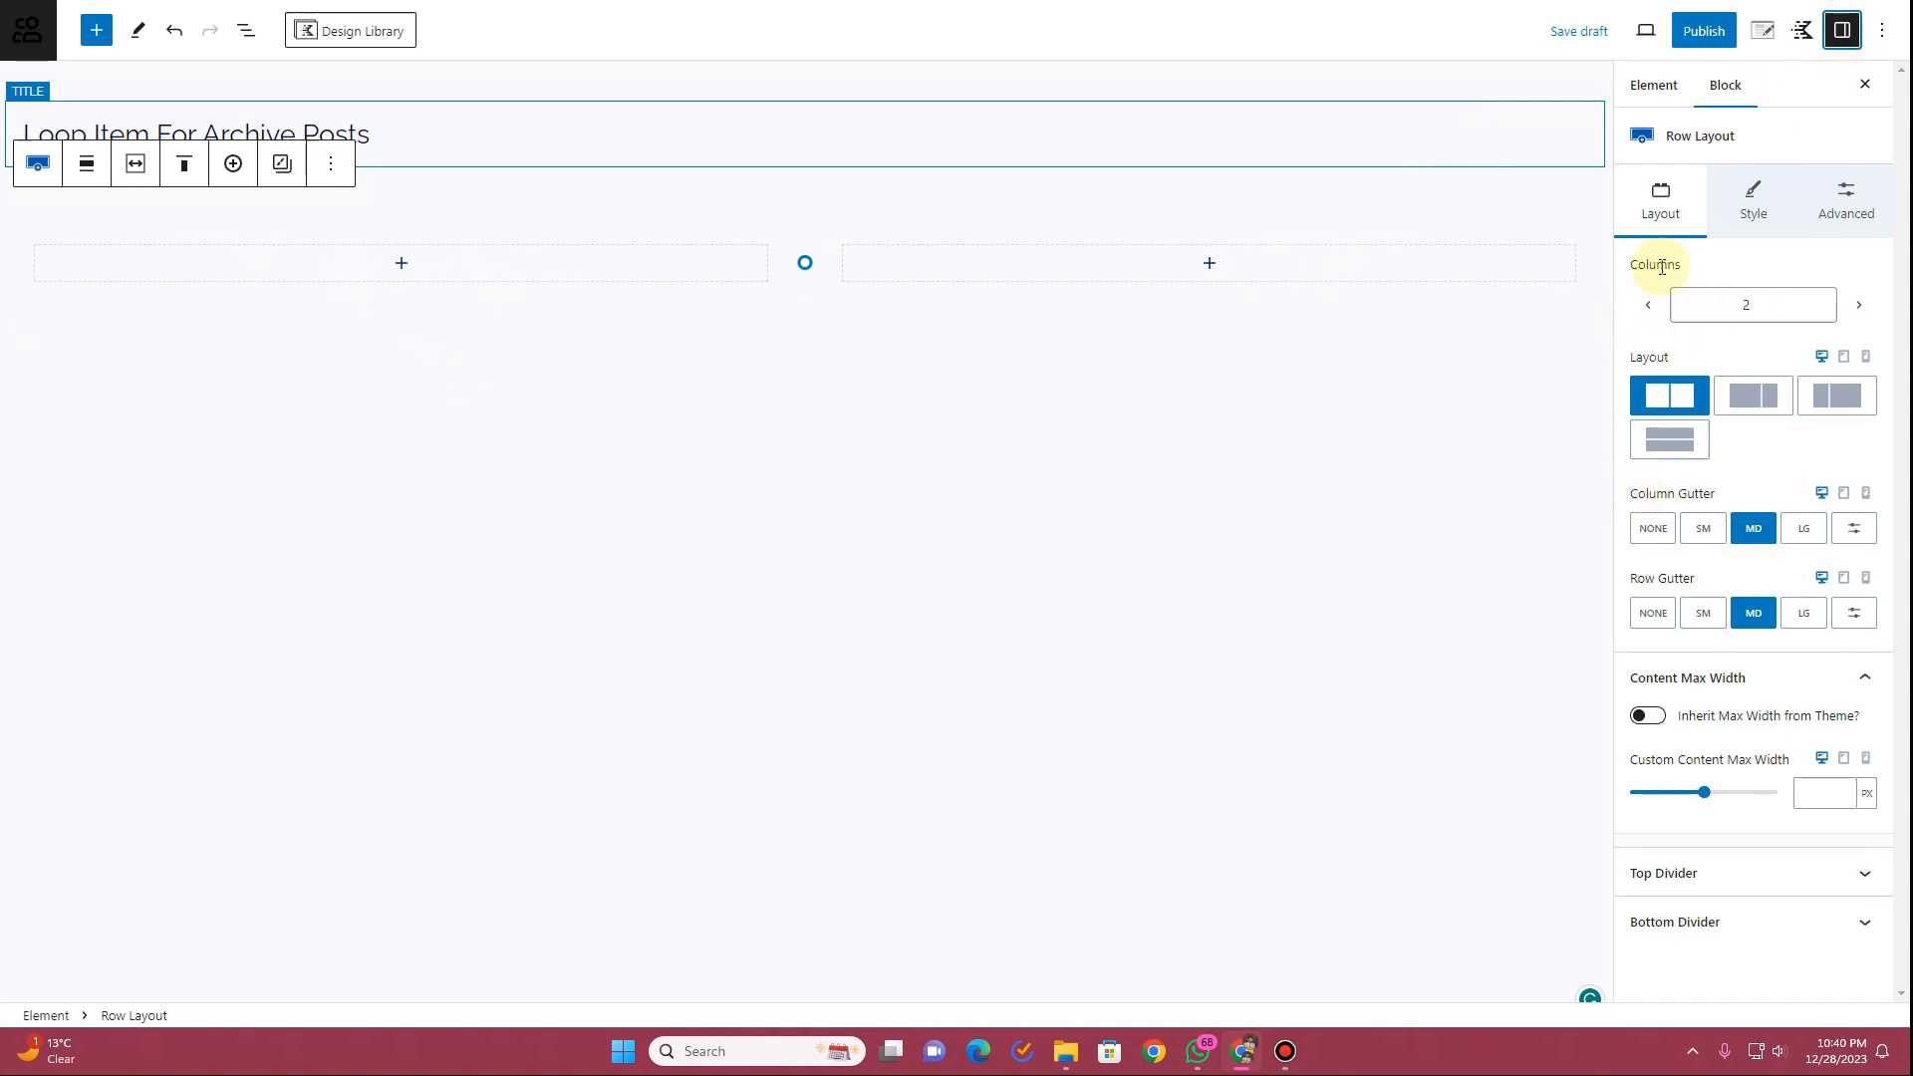
click(1729, 217)
click(1859, 406)
drag(1643, 129, 1534, 134)
click(737, 472)
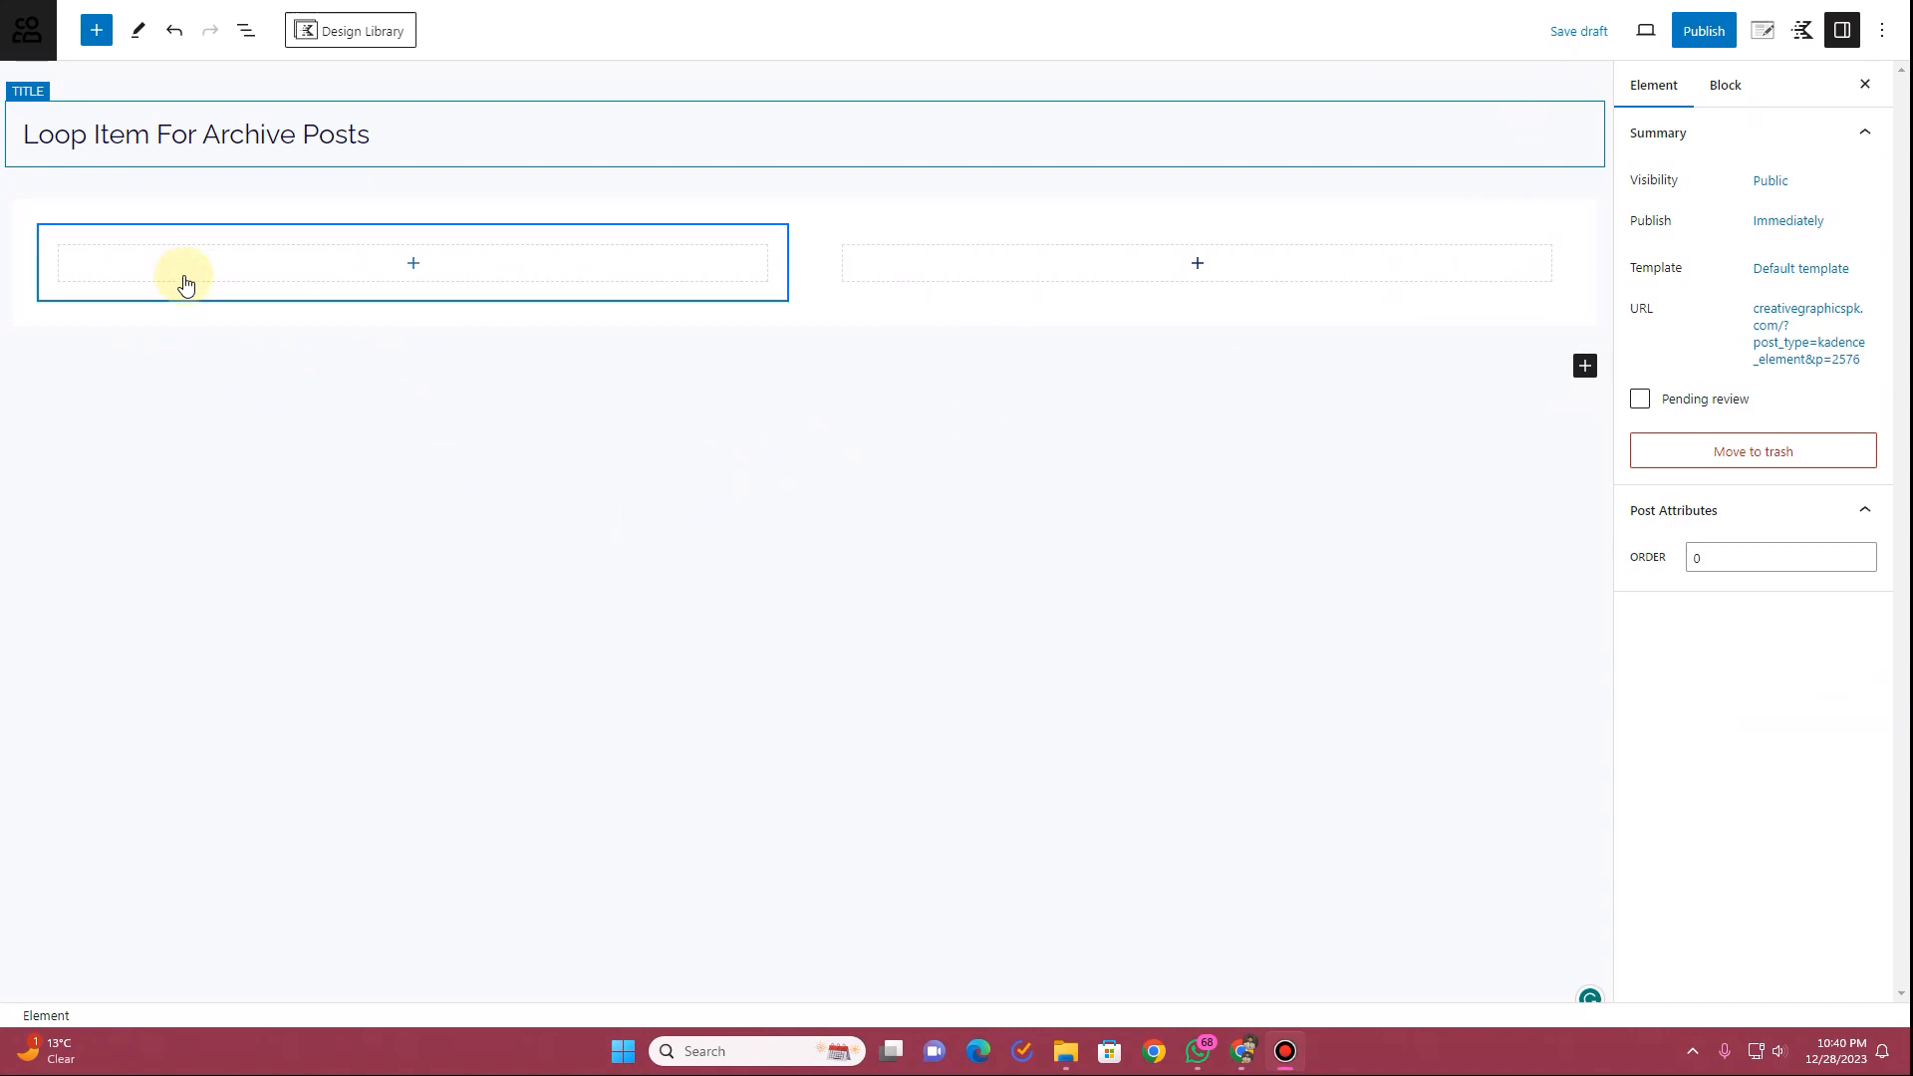
Enable a dynamic background image for the row's first section, using the current post's Featured Image URL
click(111, 244)
click(246, 31)
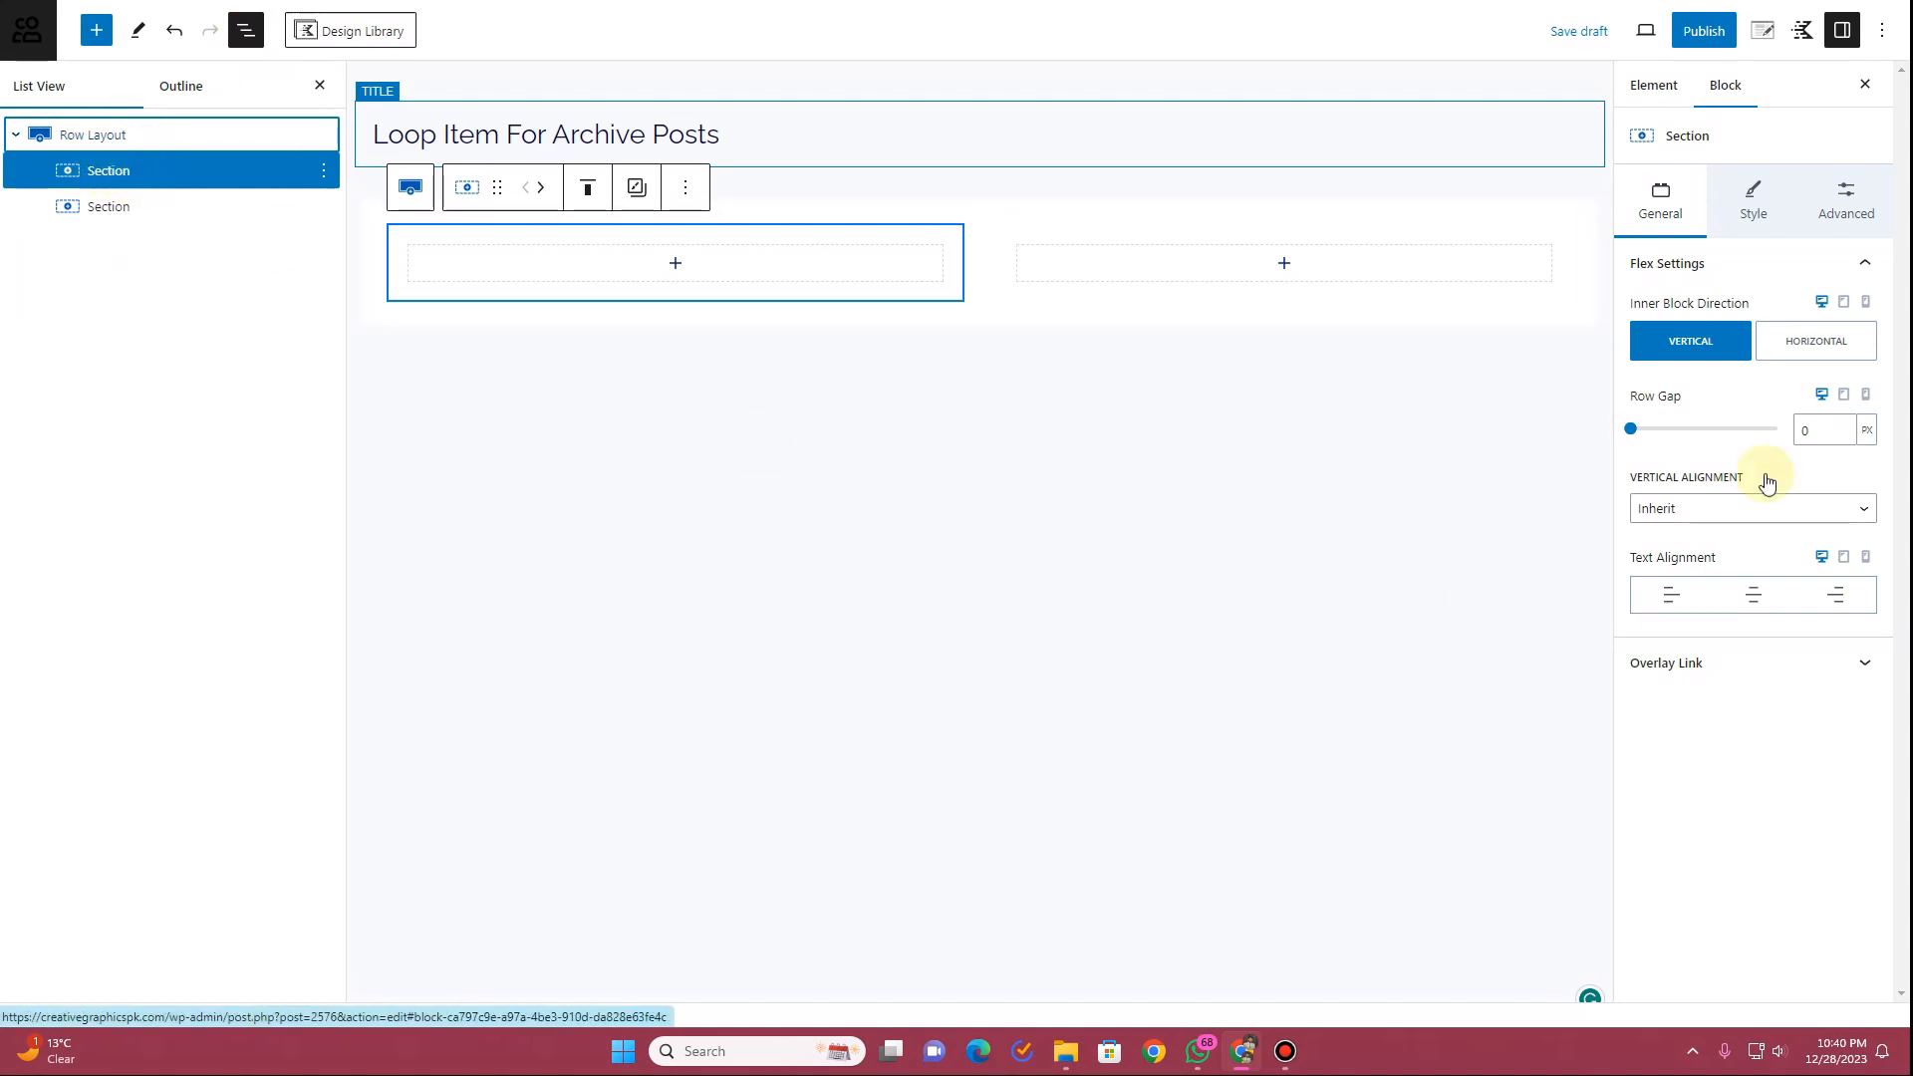
click(1754, 199)
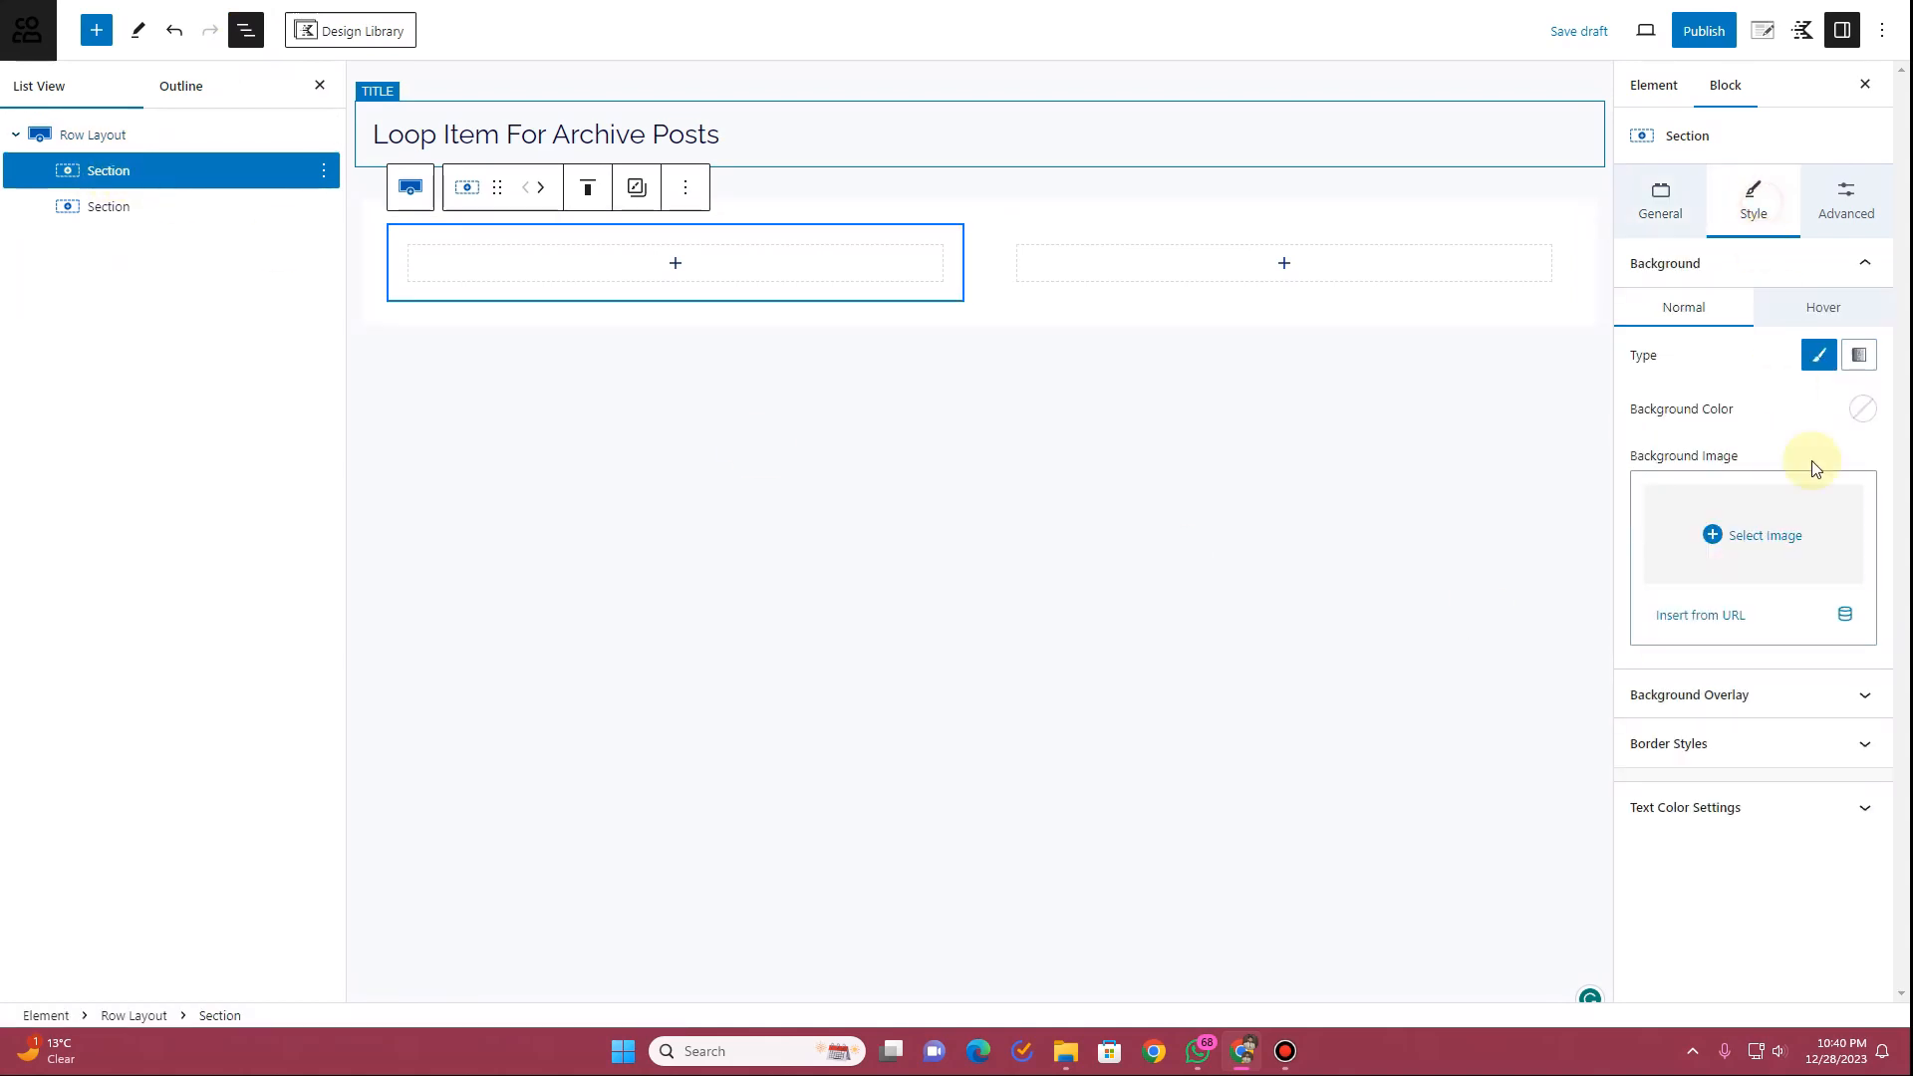
click(1755, 558)
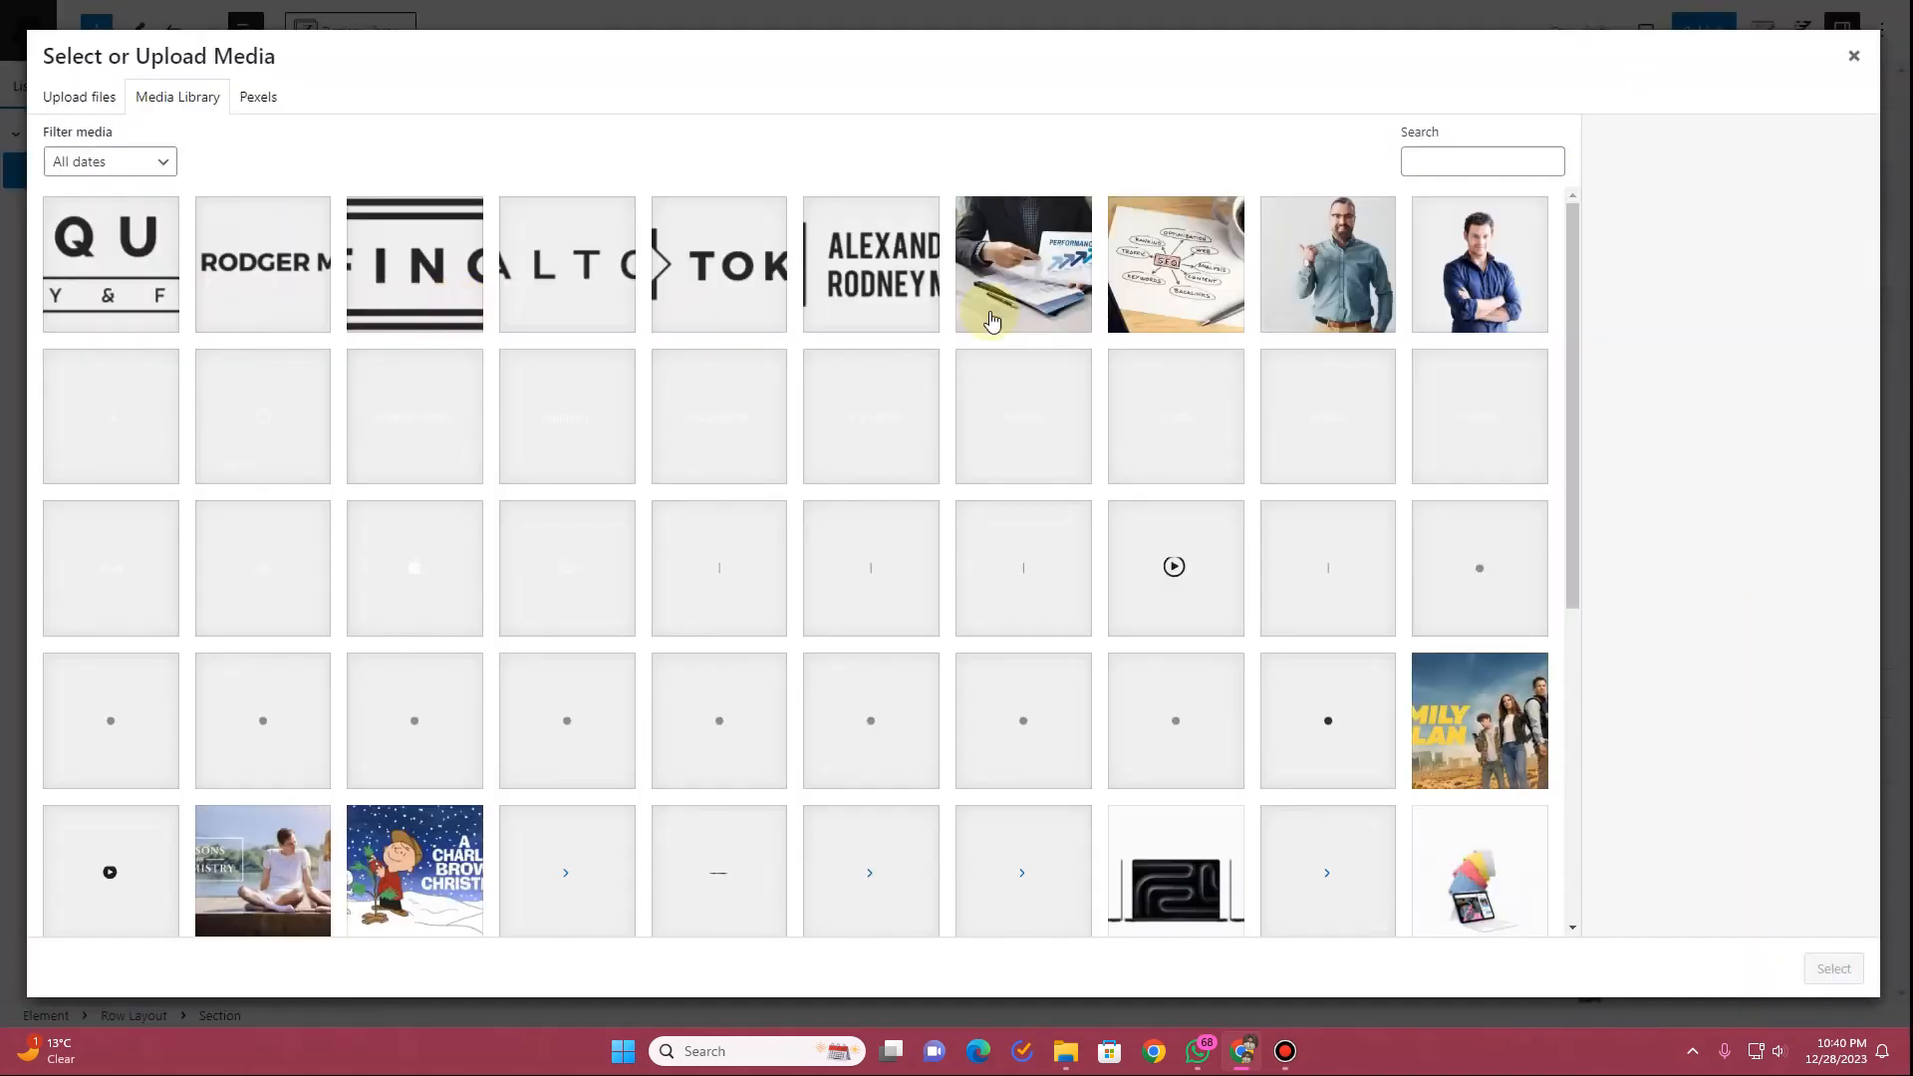
click(1853, 56)
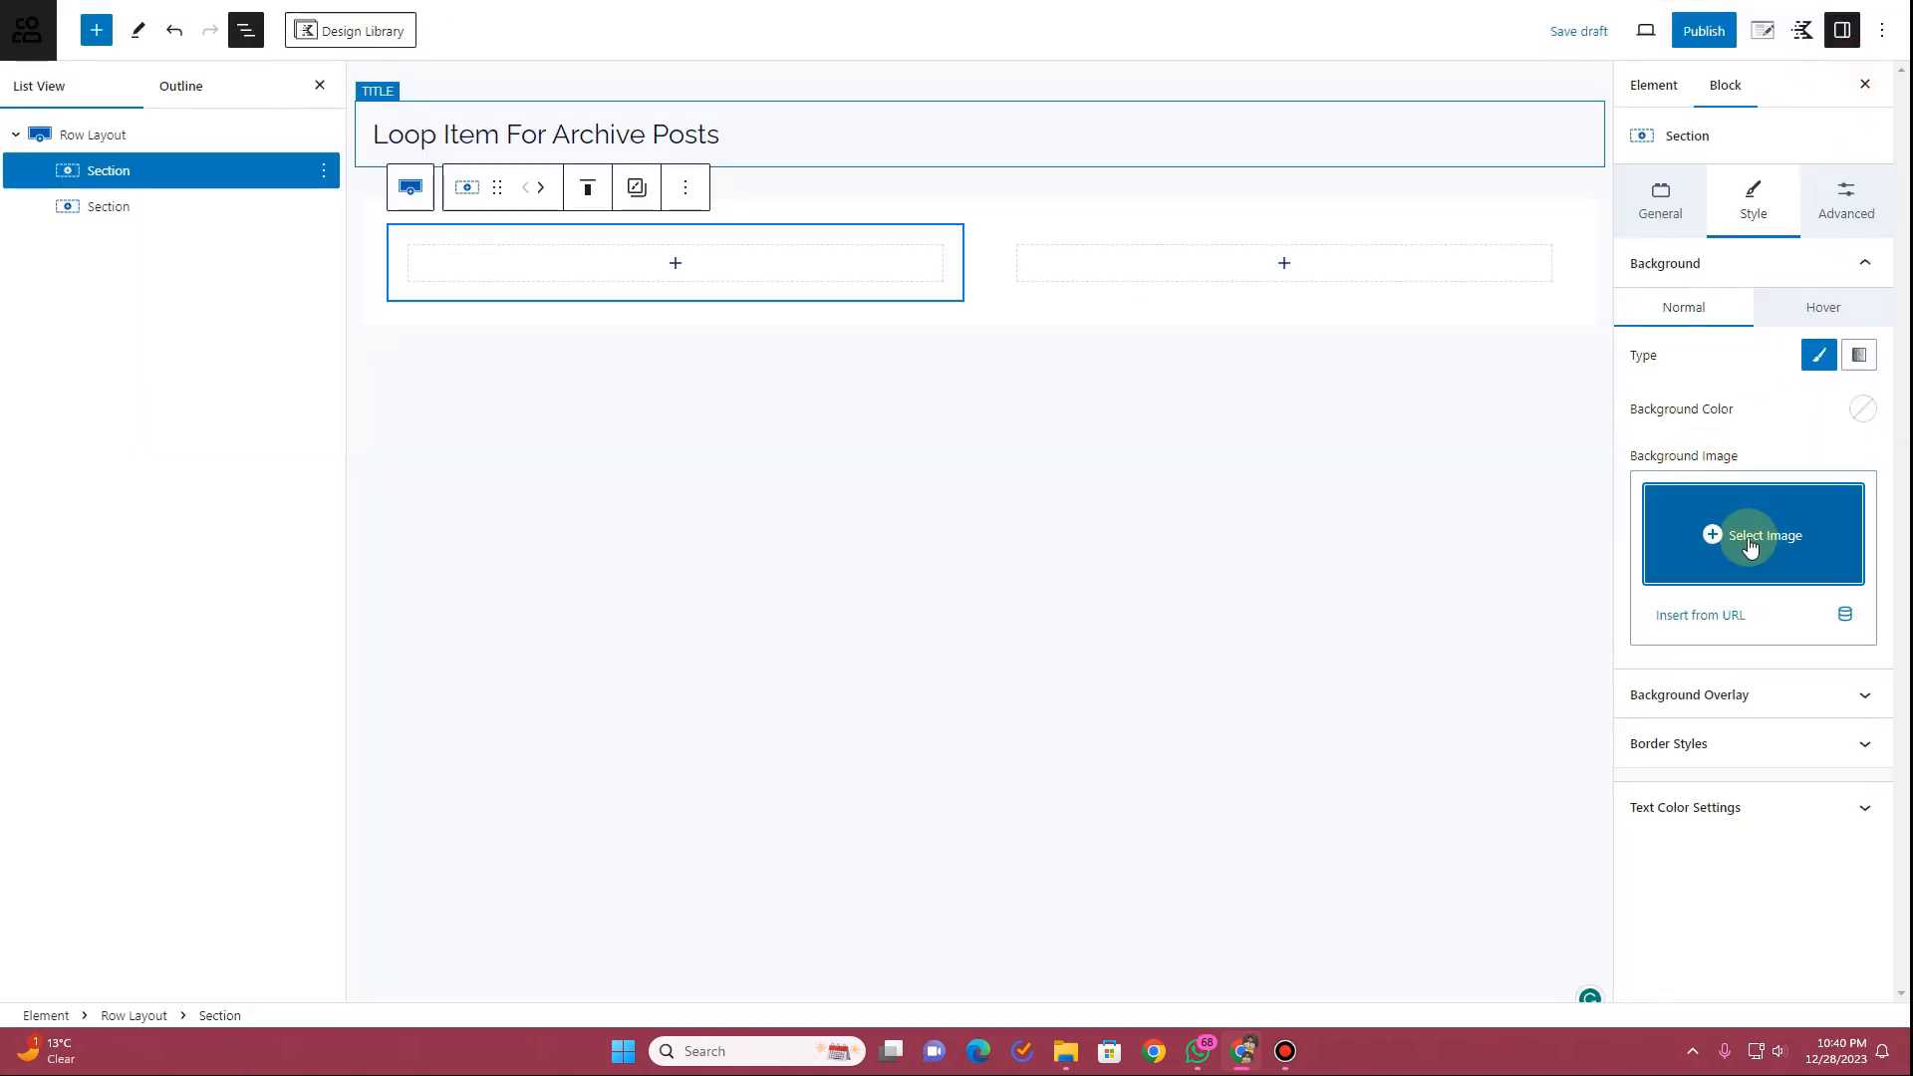
click(1846, 617)
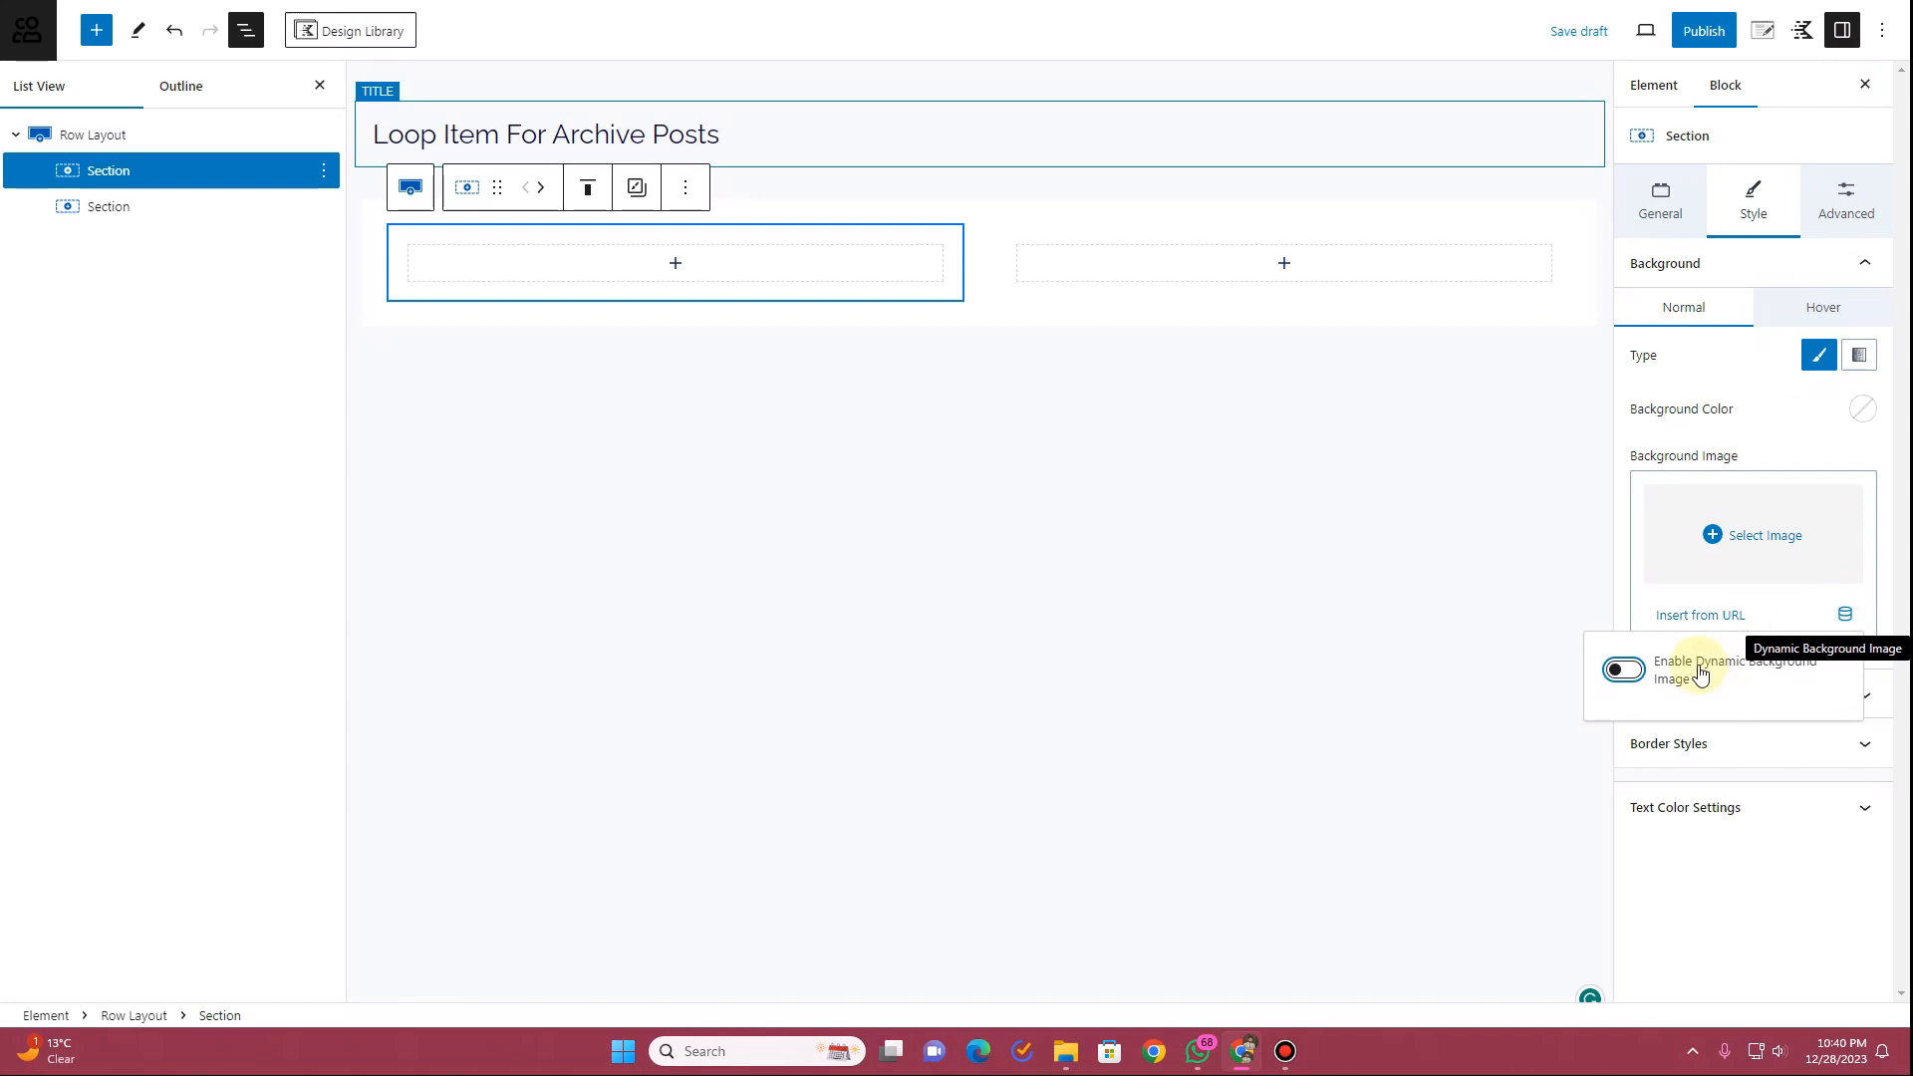
click(1626, 672)
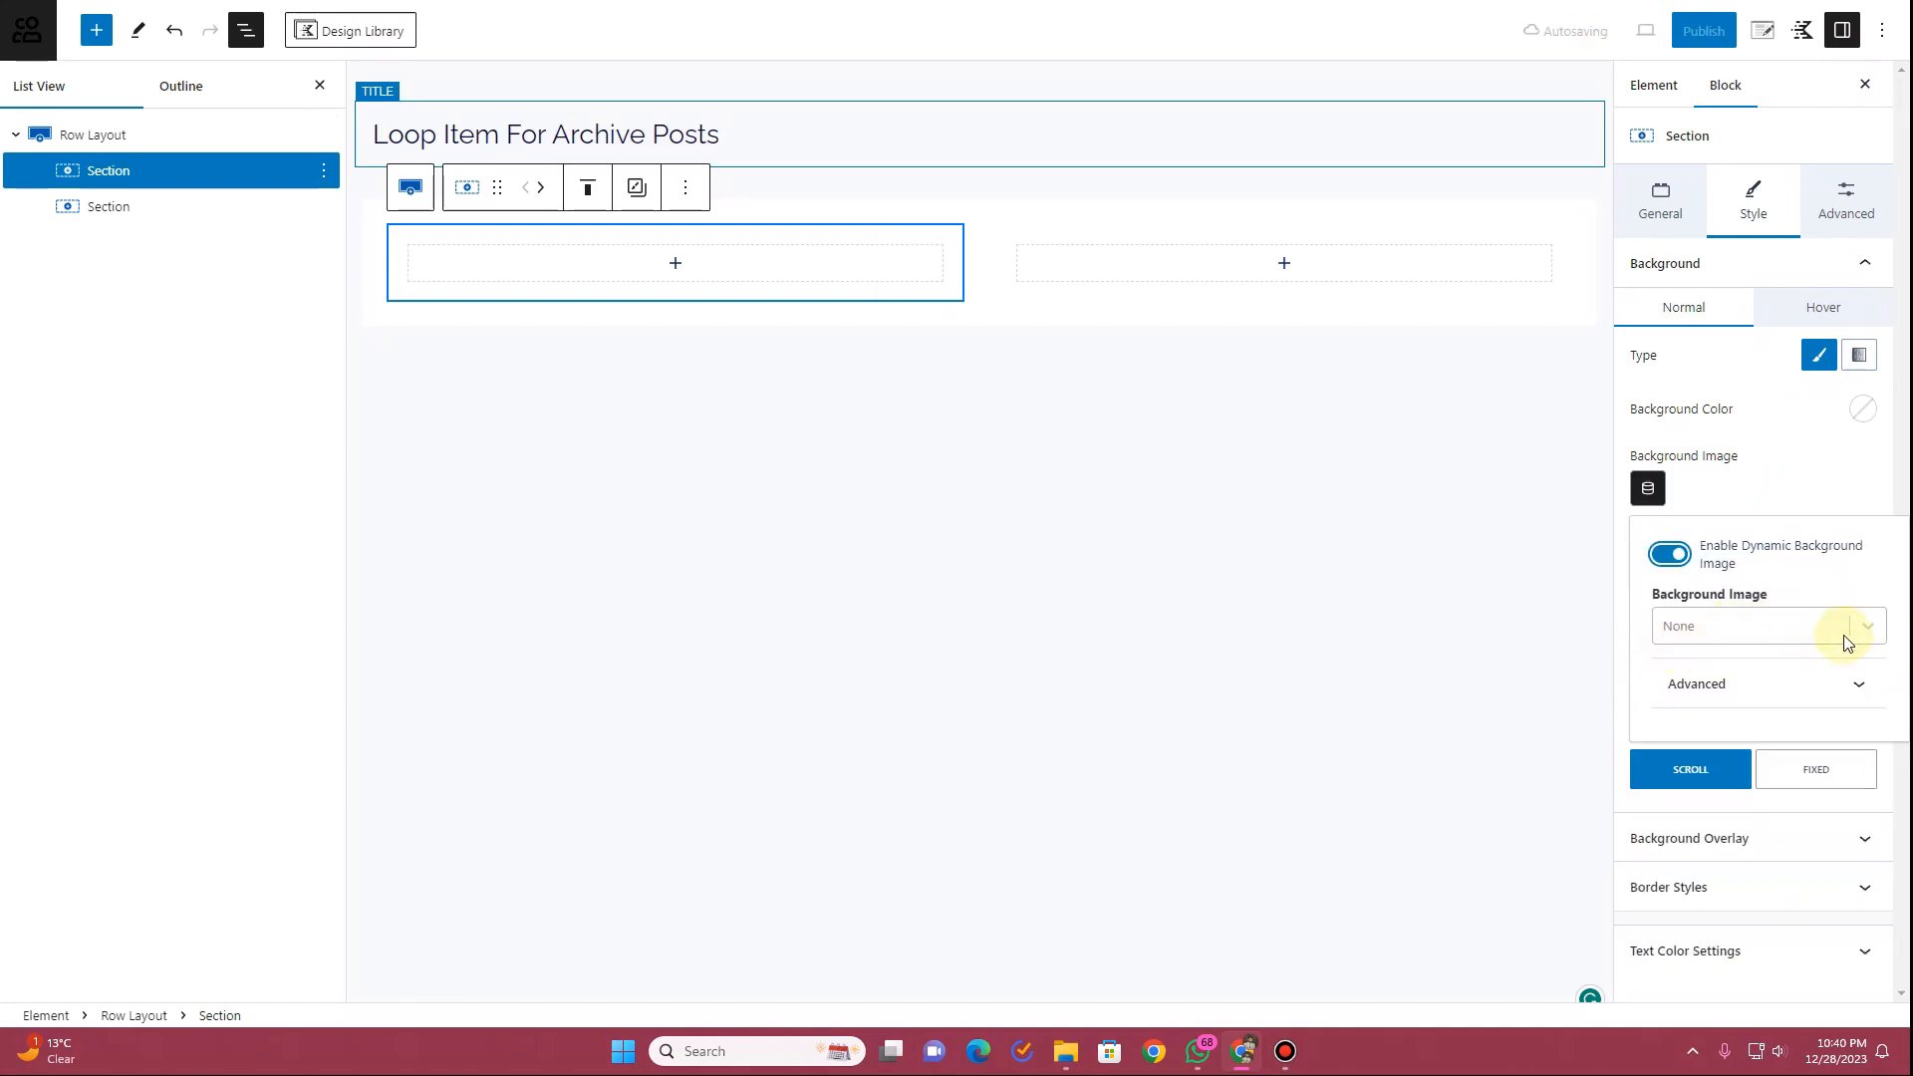
click(1859, 625)
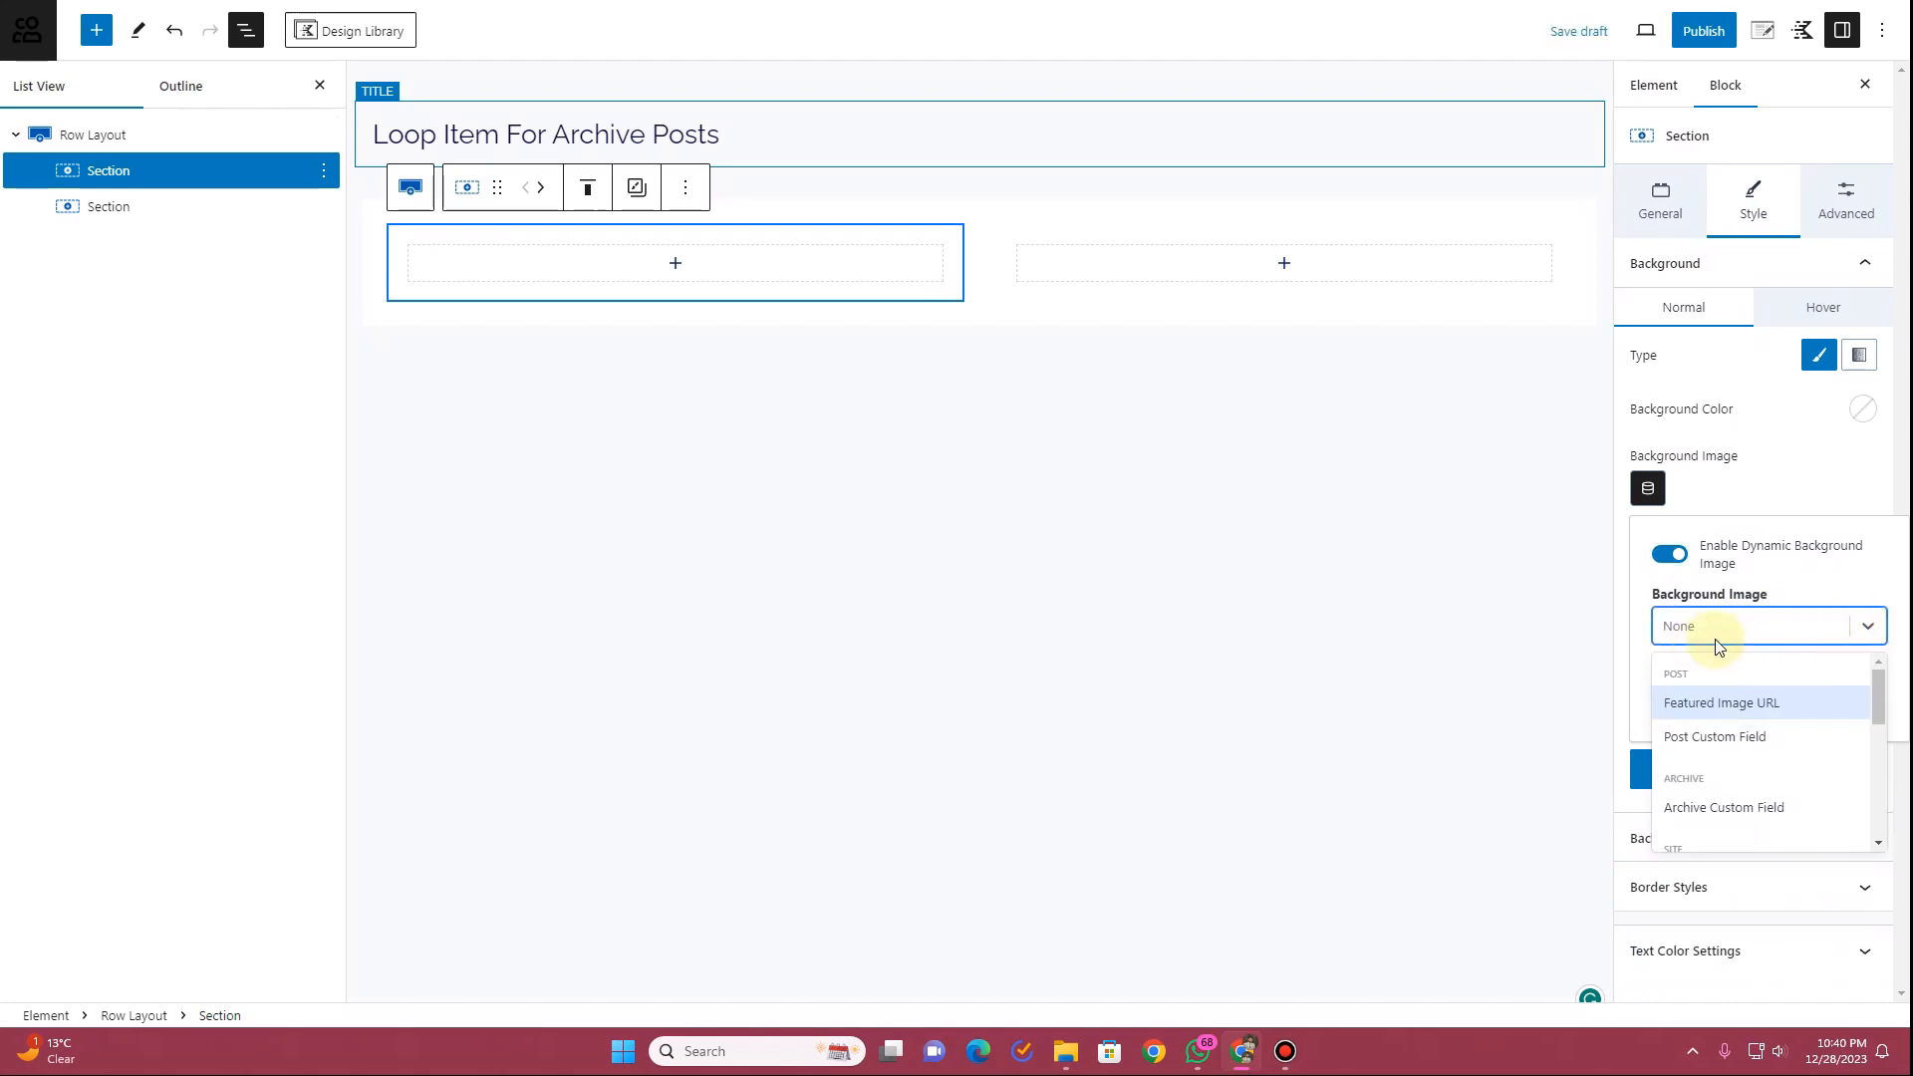
click(1708, 706)
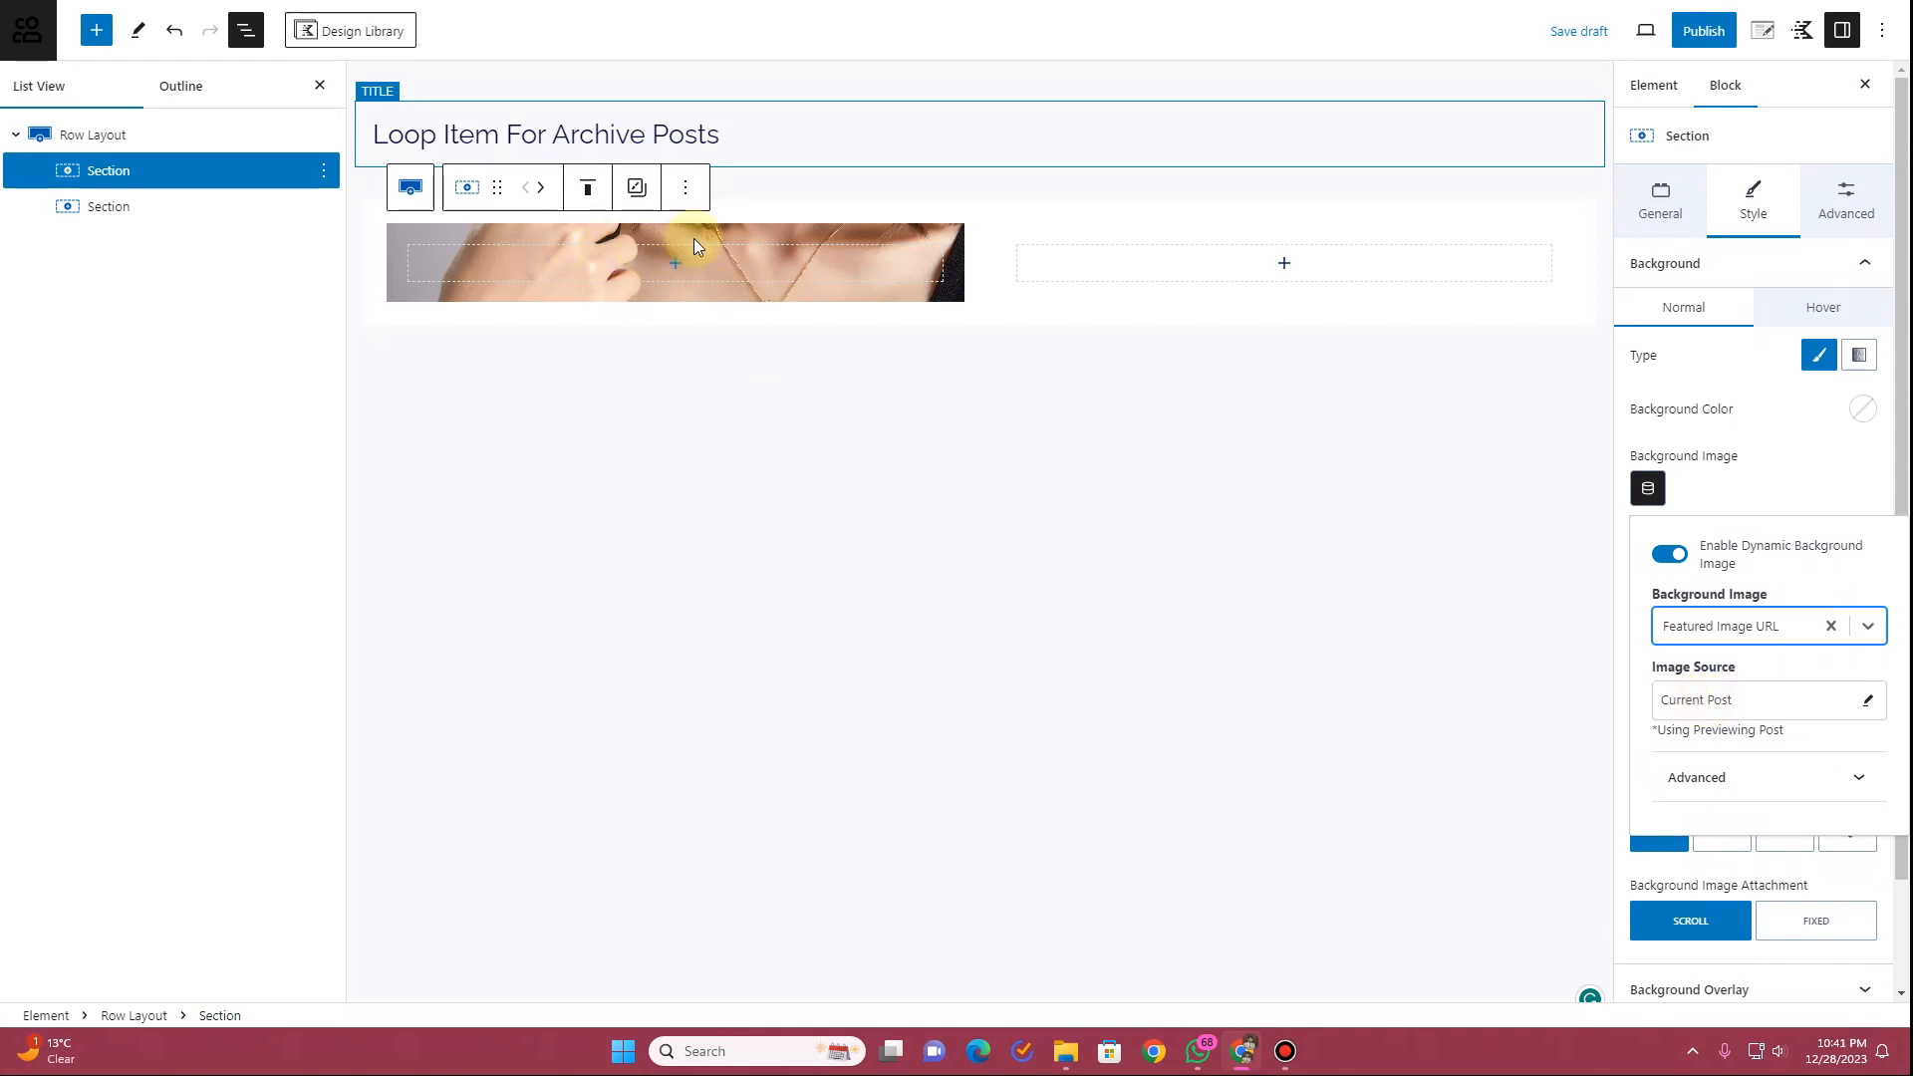
click(1746, 498)
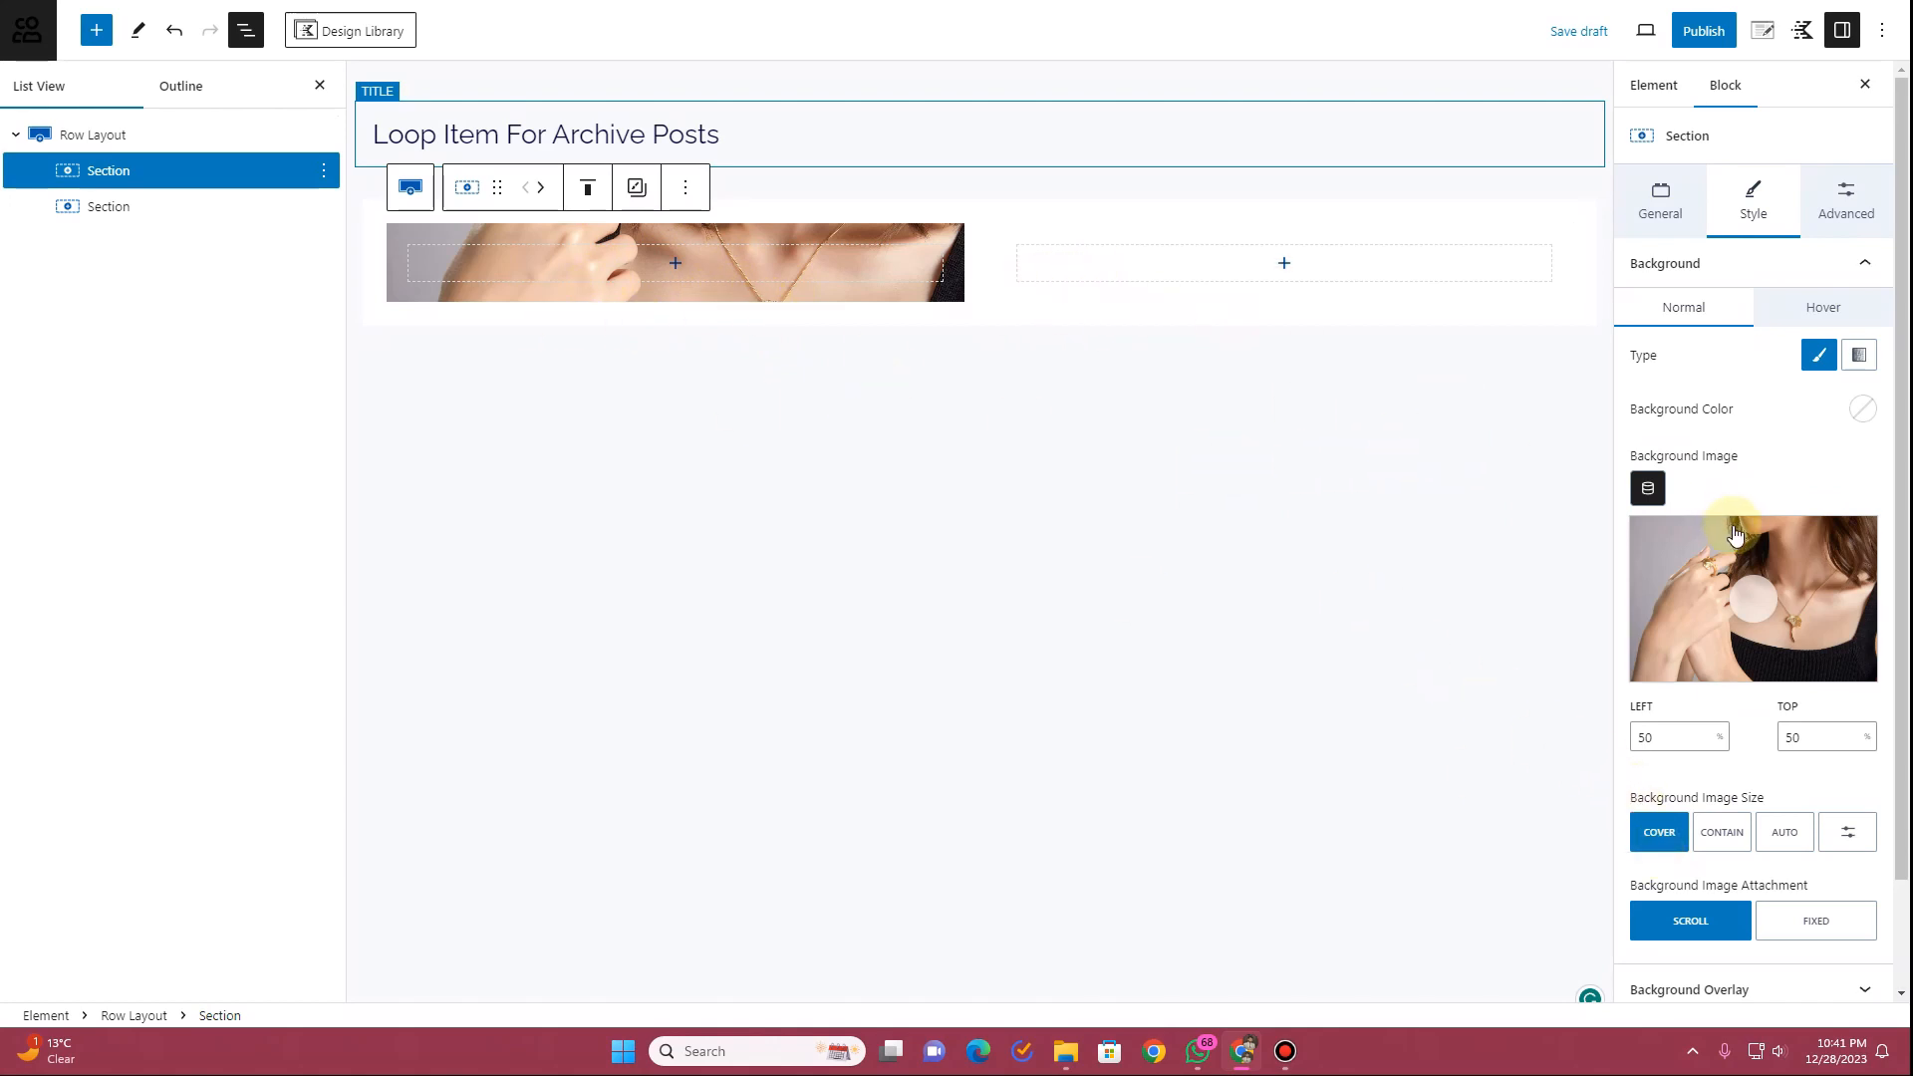
Set the first section's minimum height to 300 px in its structure settings
scroll(1730, 505, down, 2)
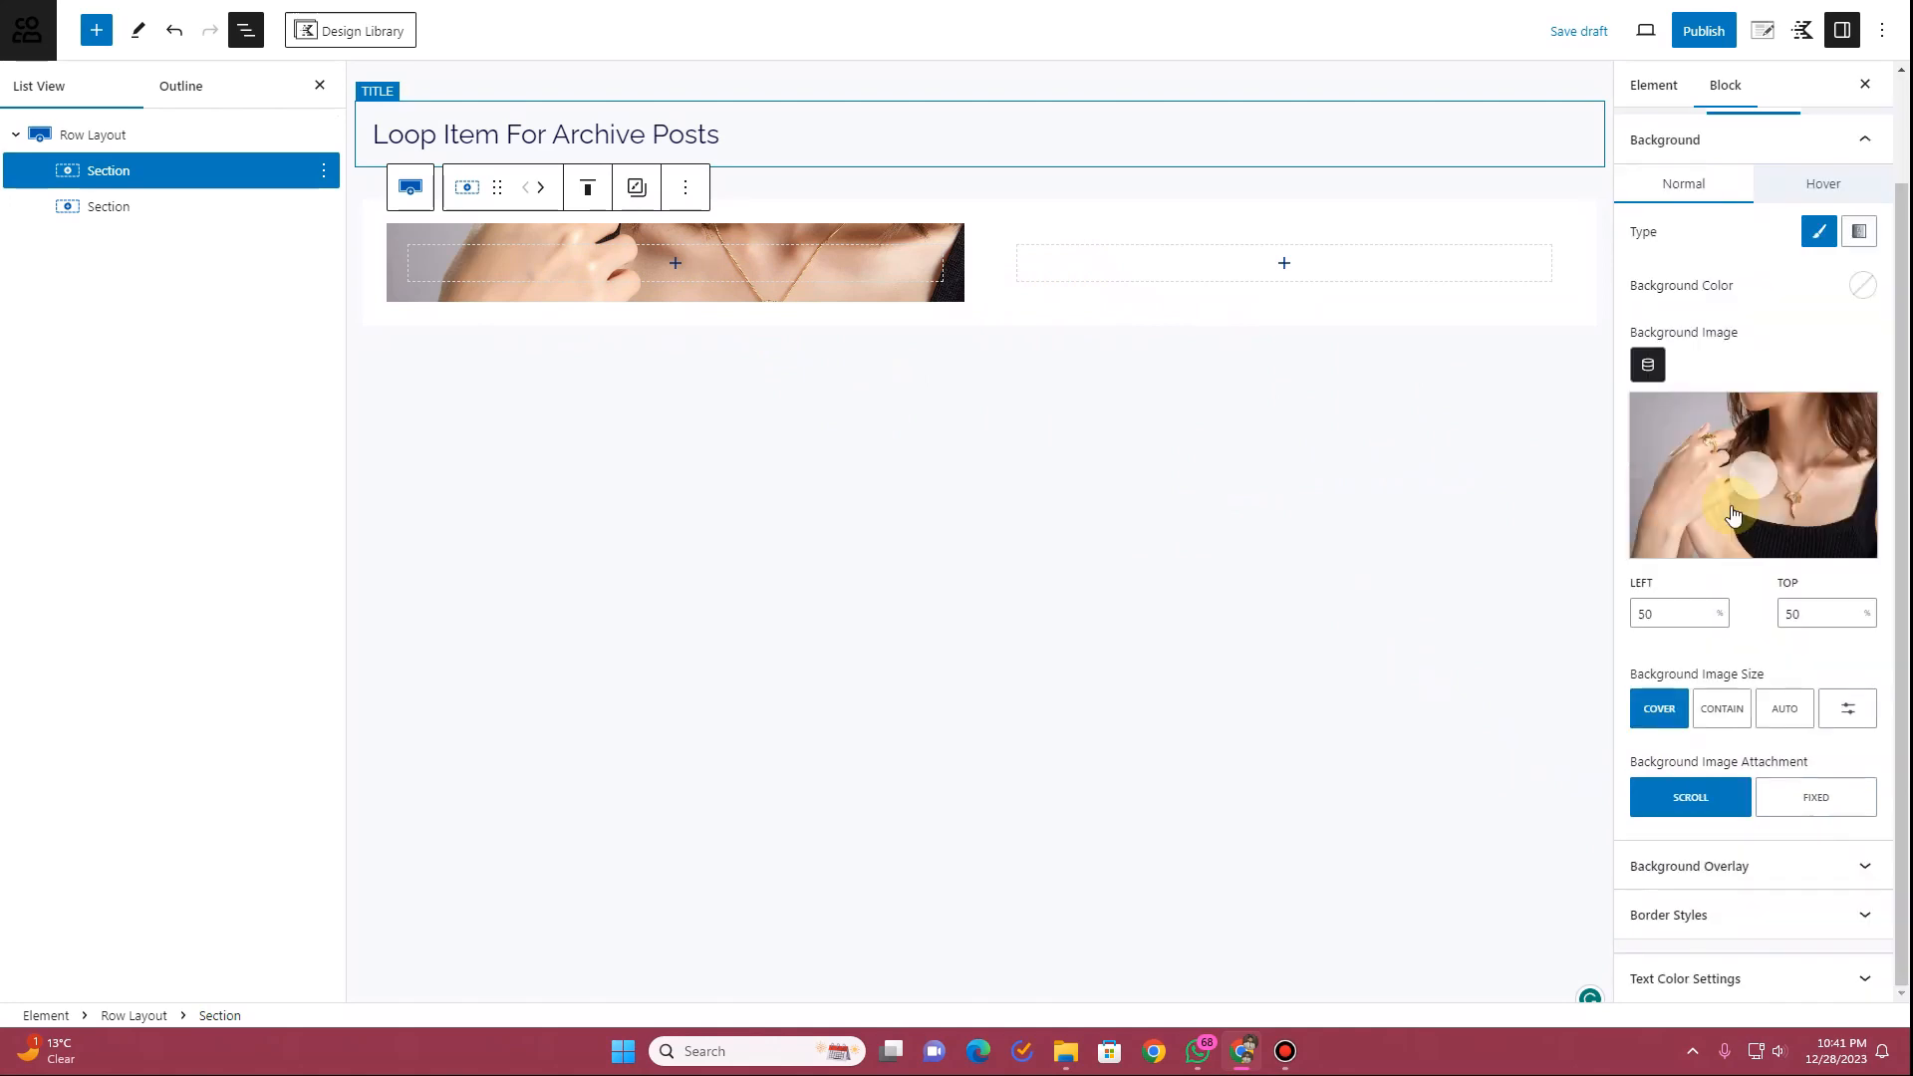
scroll(1733, 514, up, 2)
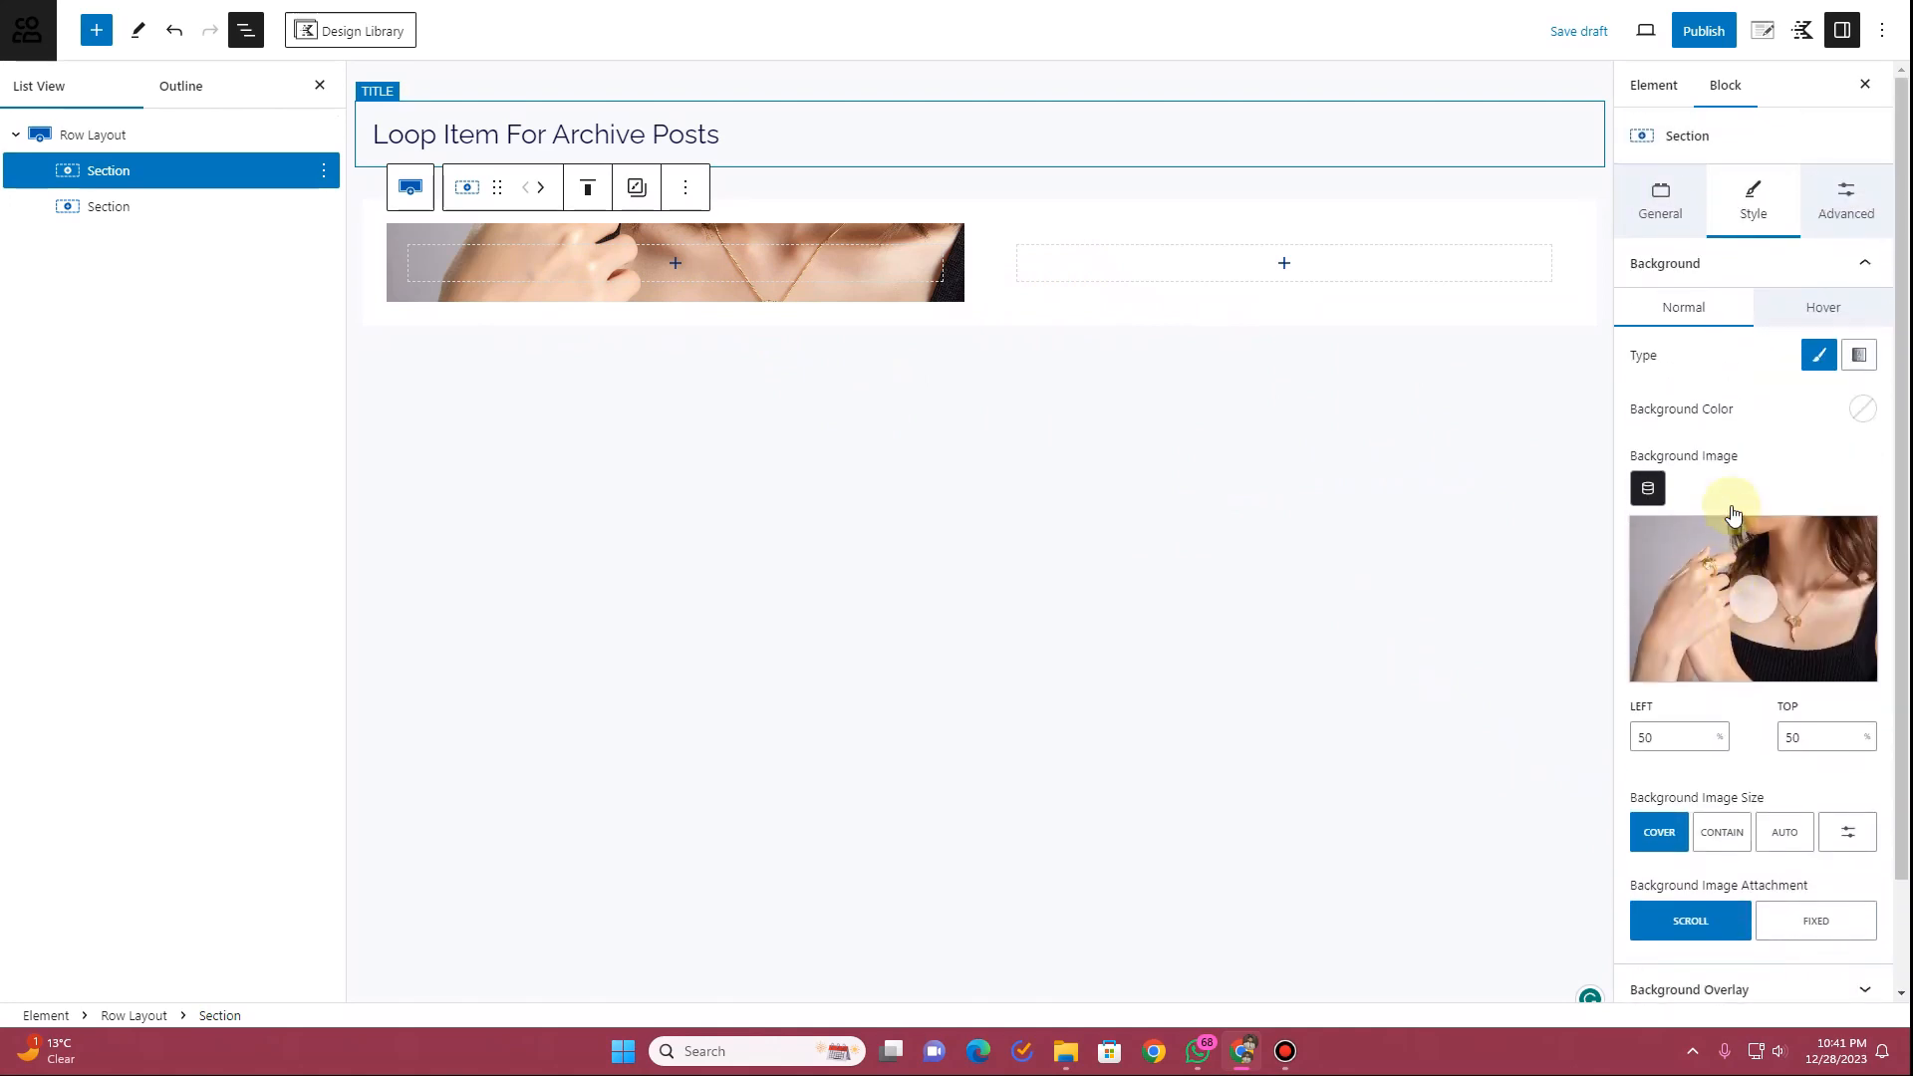
click(1831, 217)
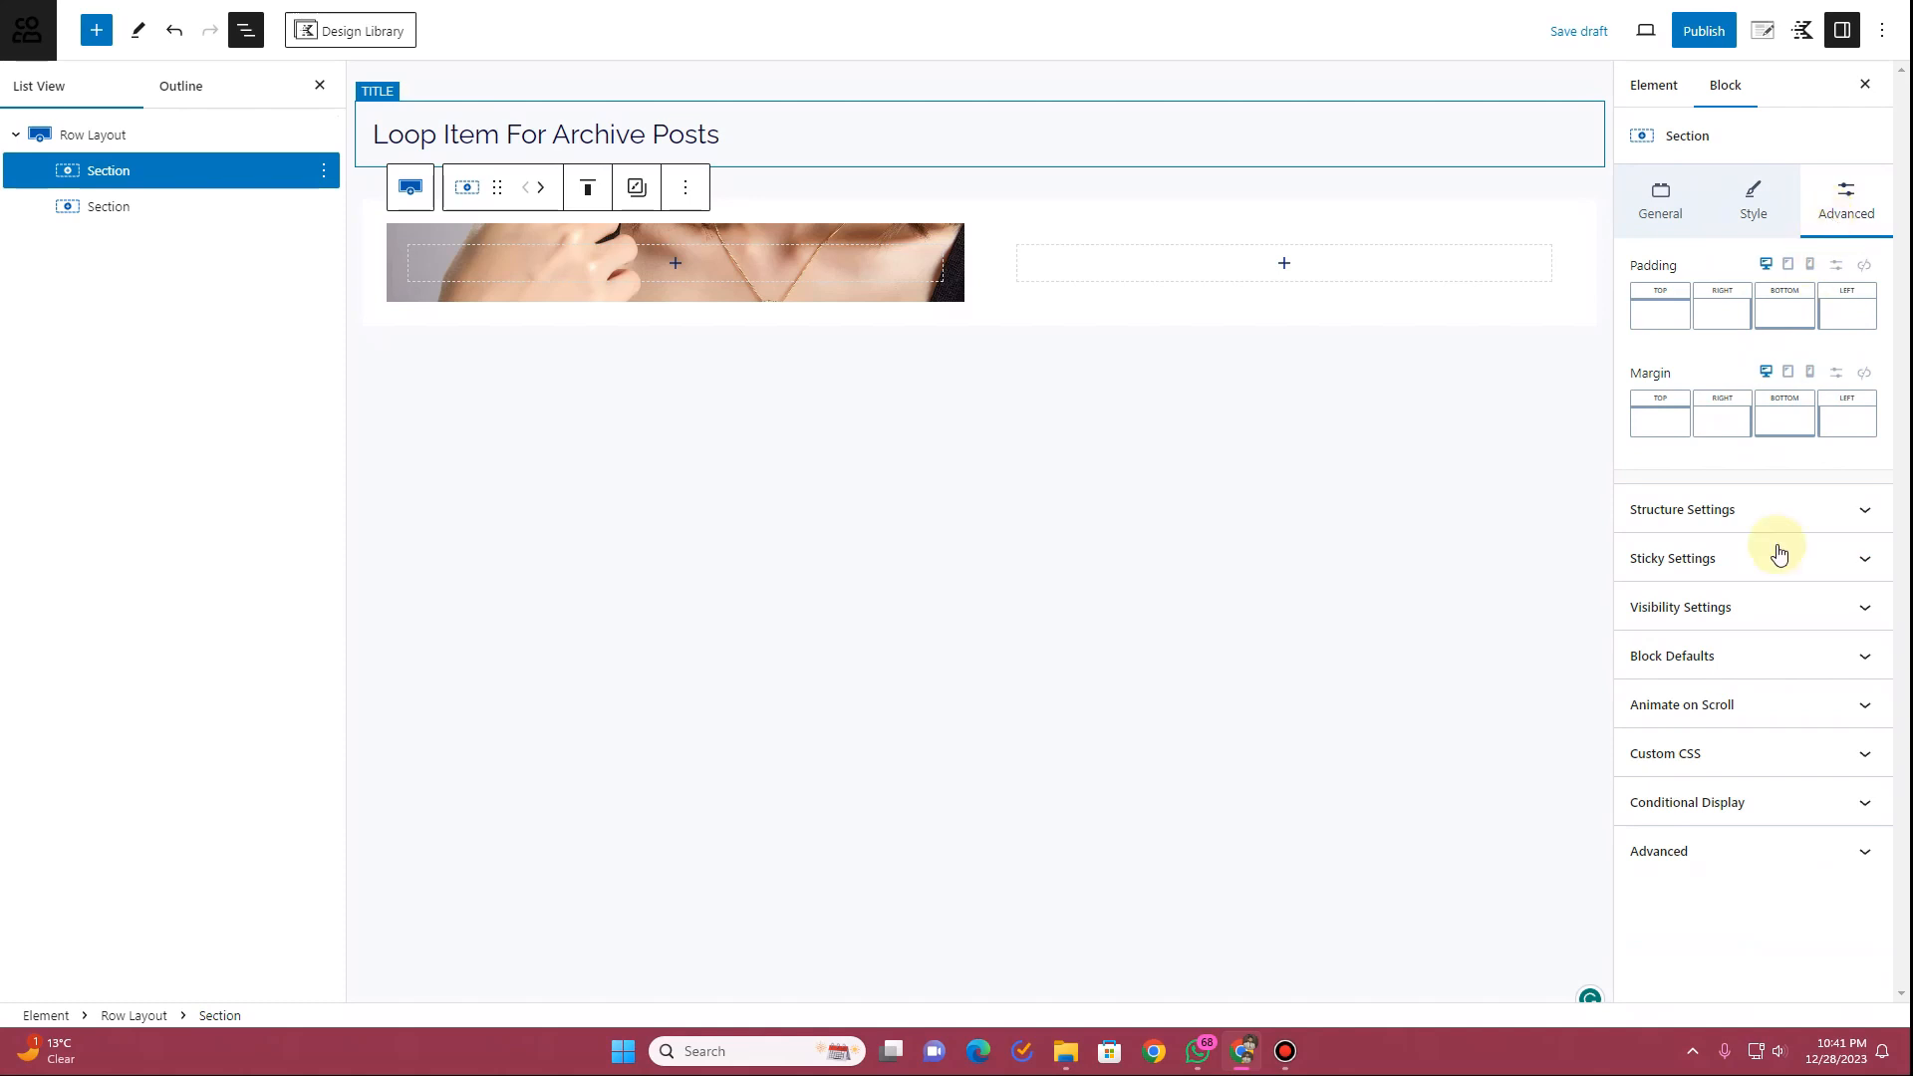
click(1815, 510)
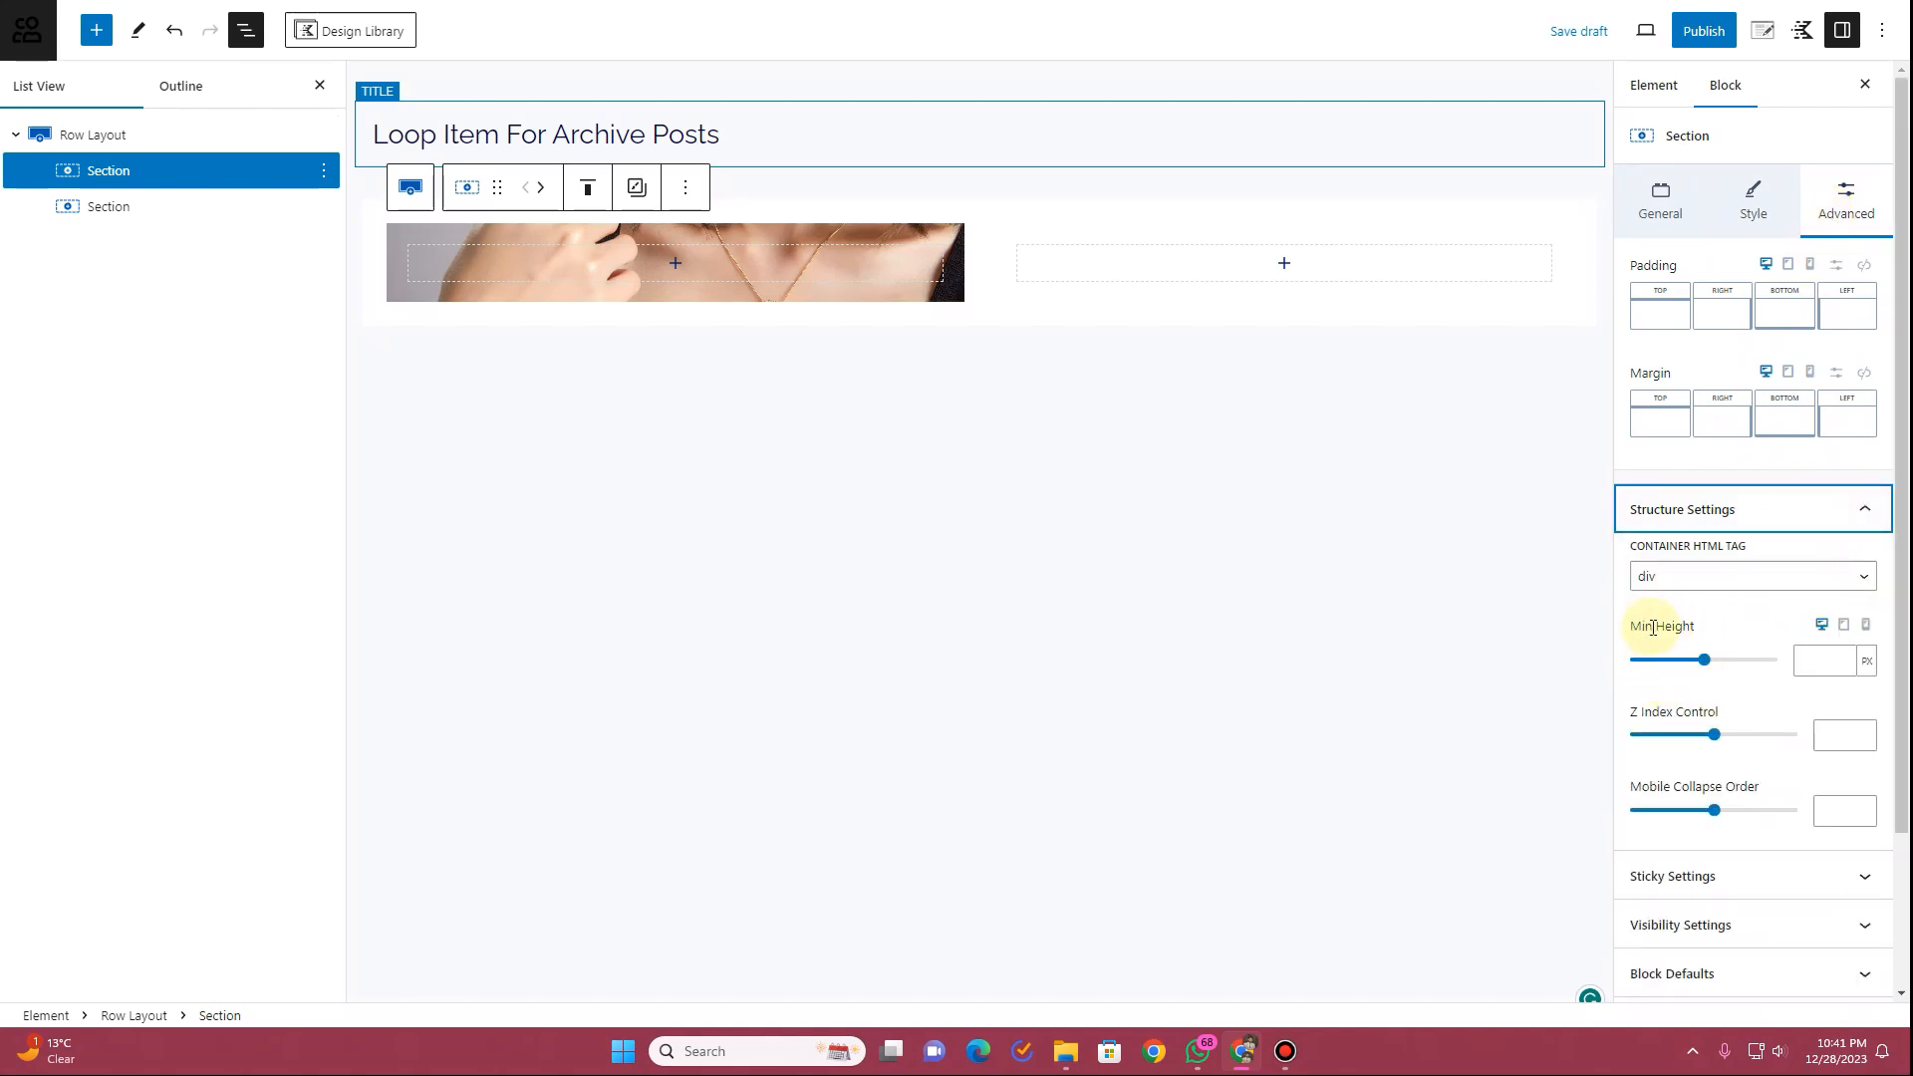
click(1805, 658)
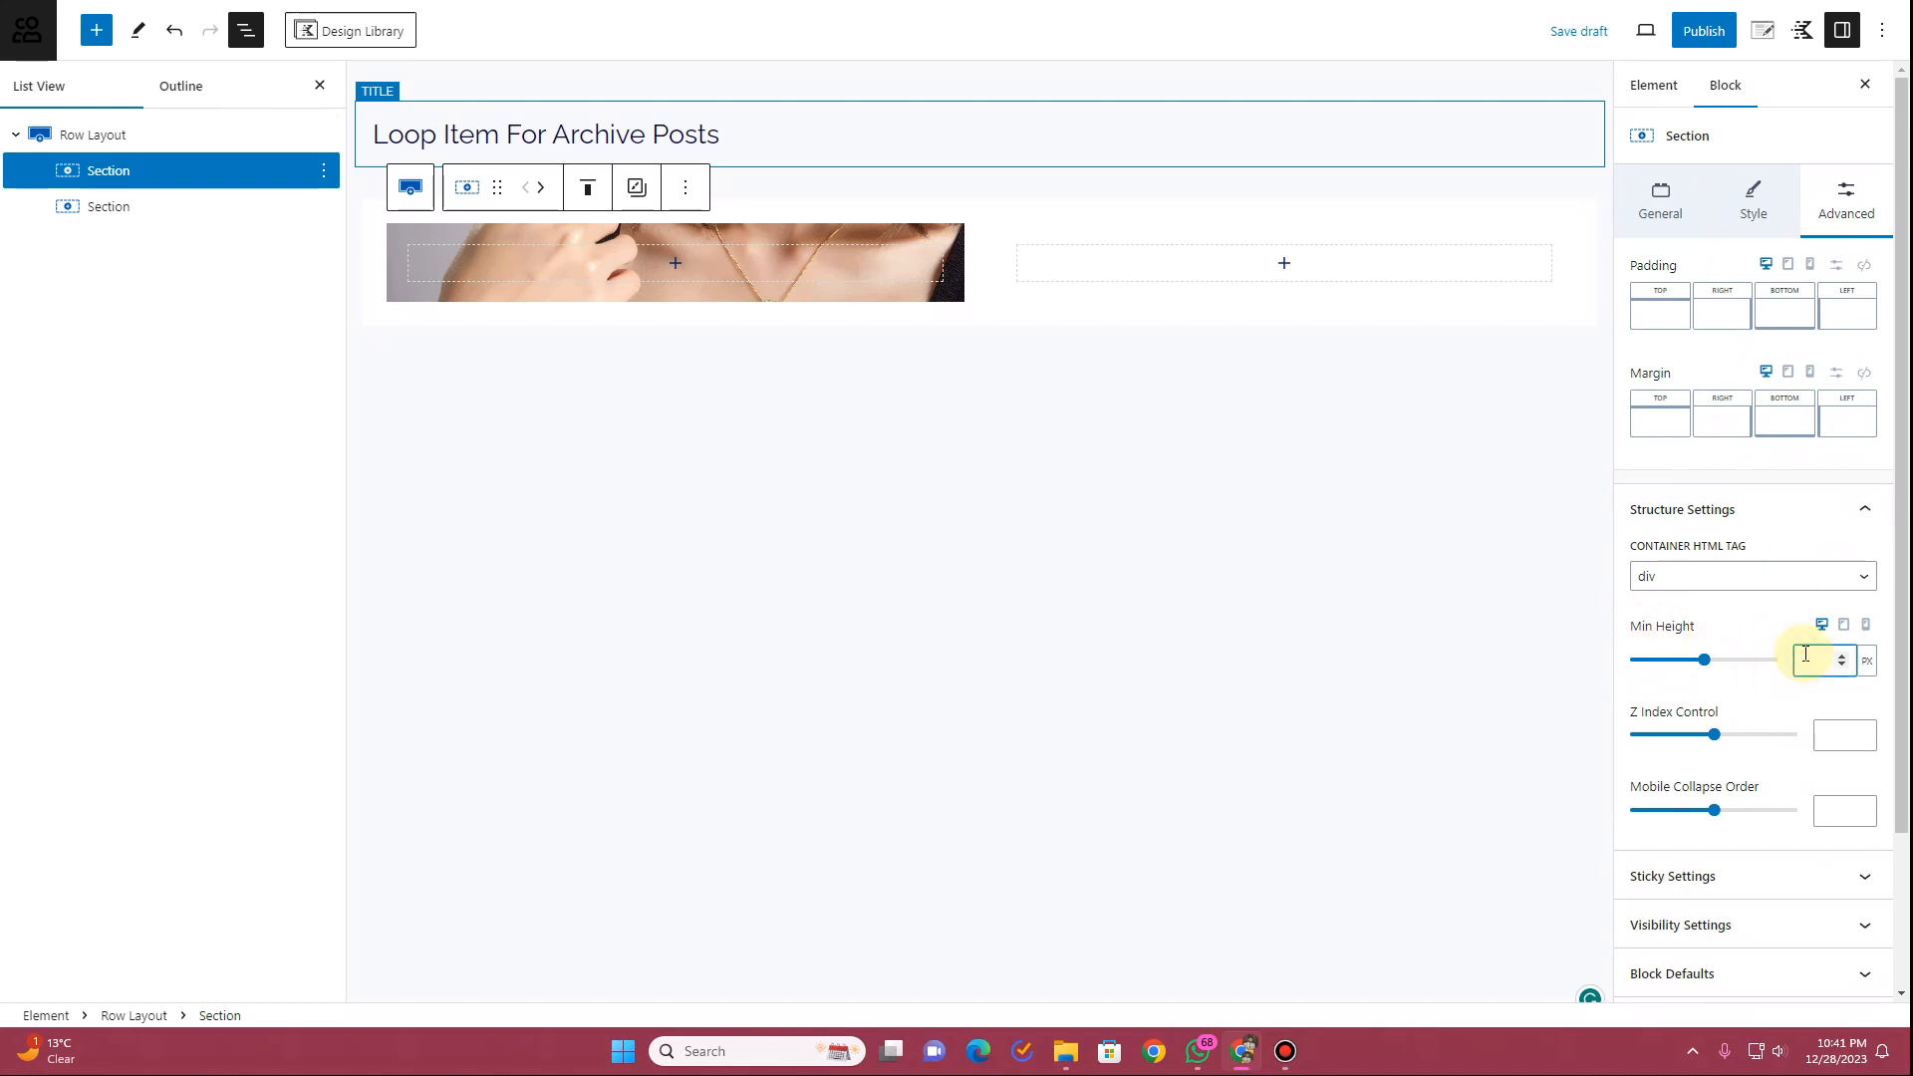
text(300)
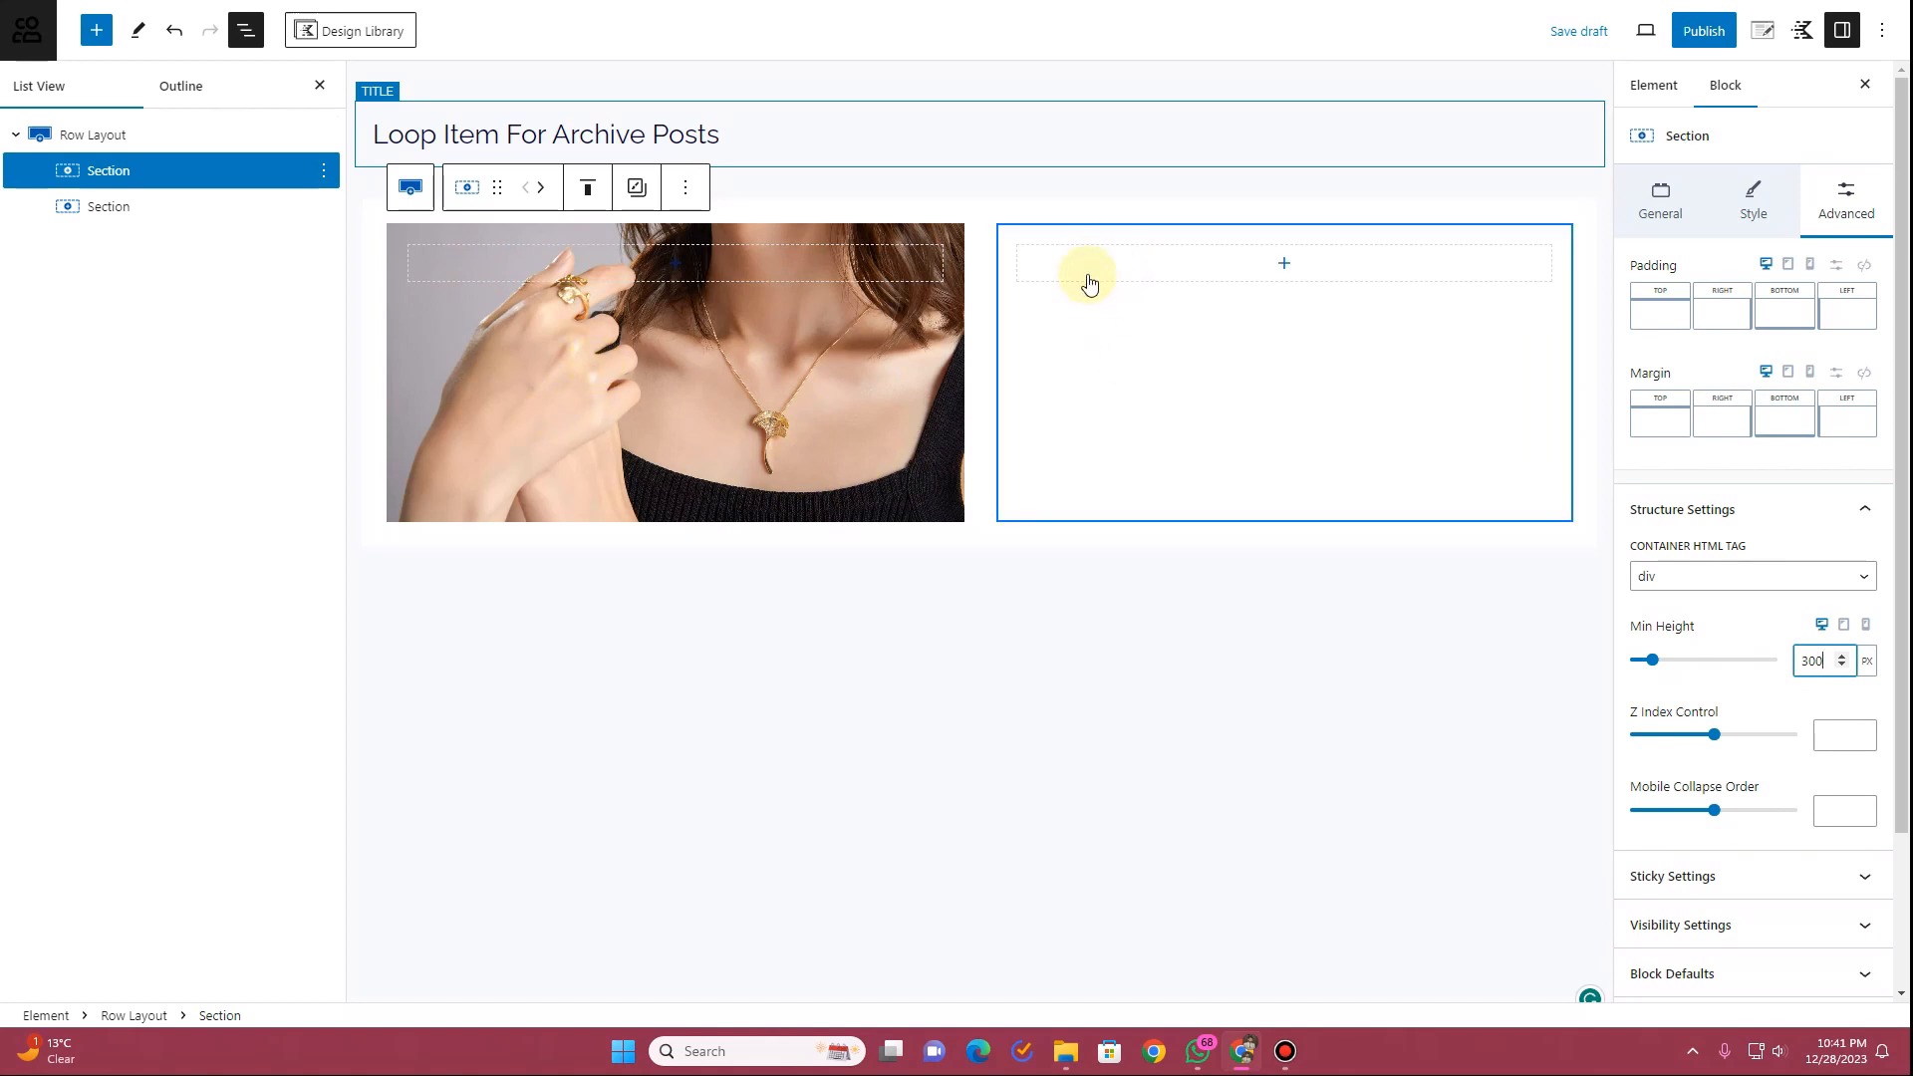
Add a Text (Adv) block to the row's second section as a Heading 2
click(157, 213)
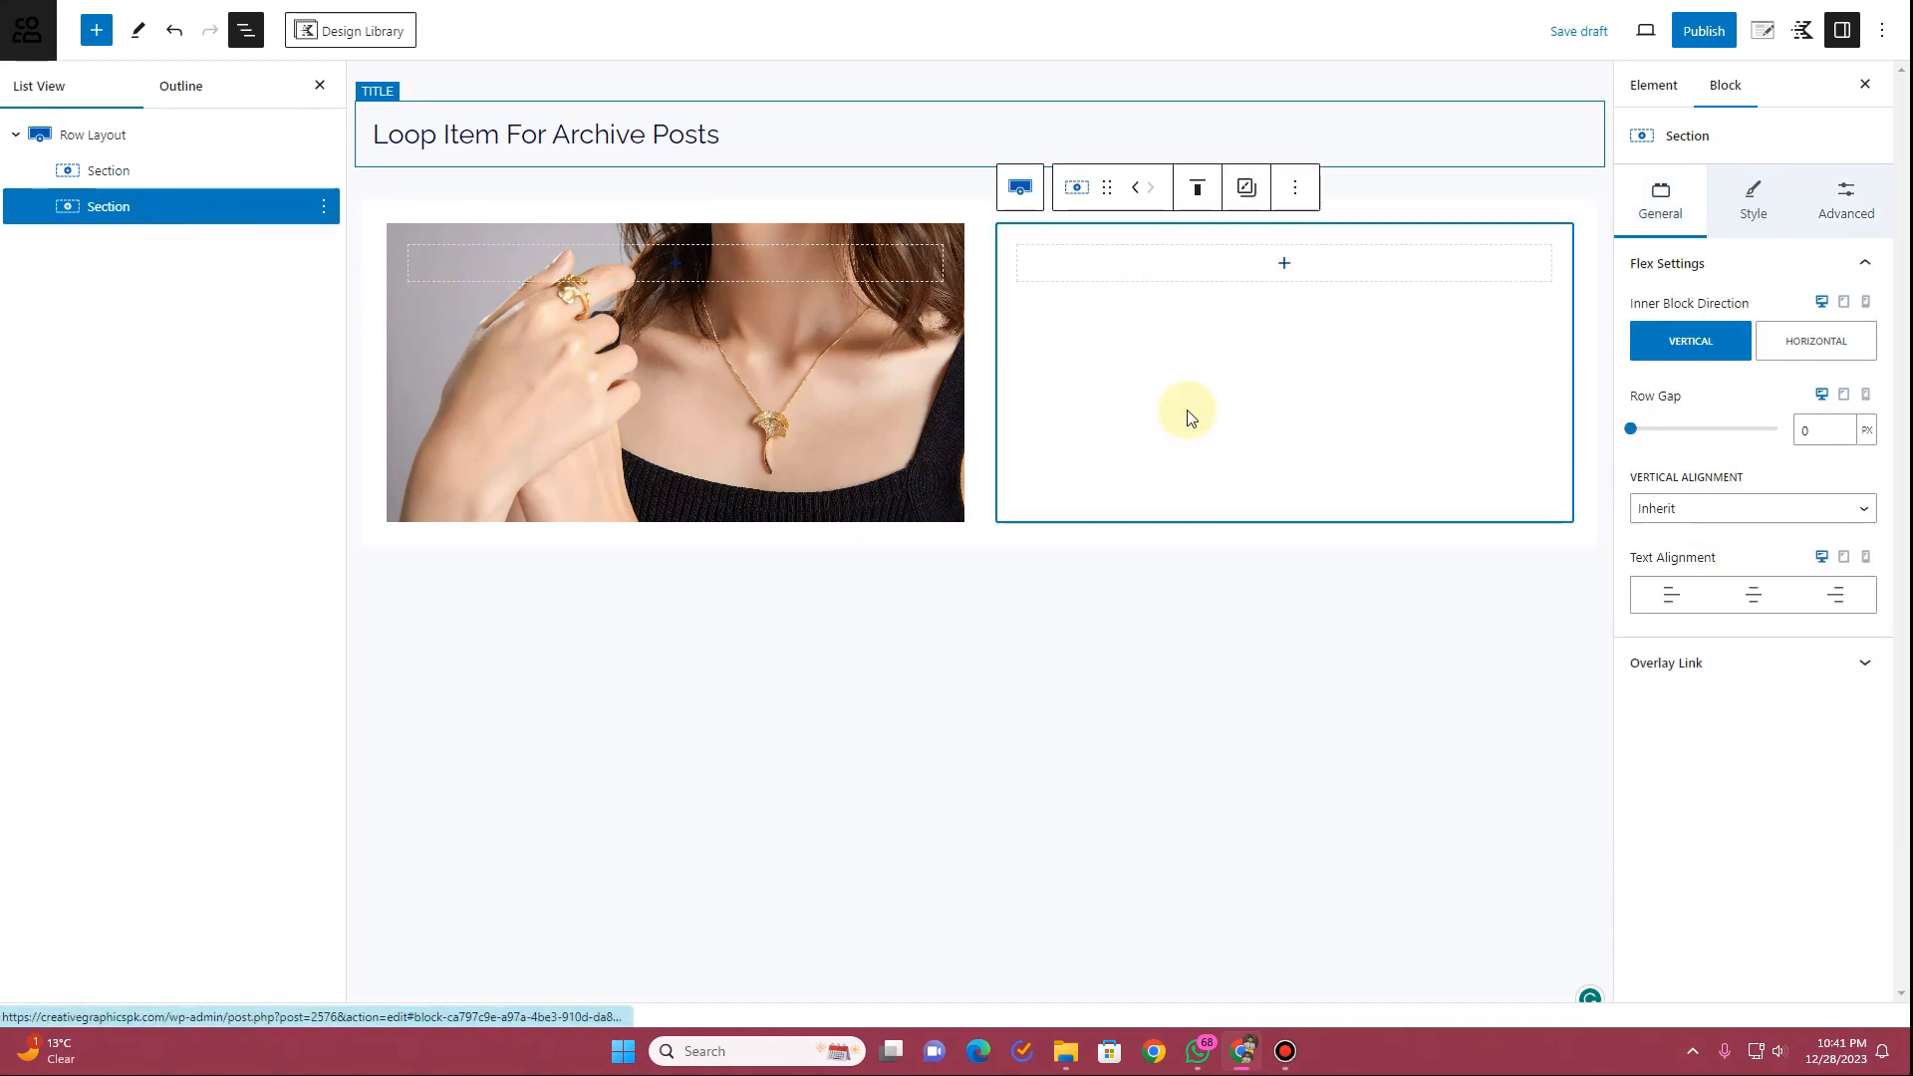
click(1281, 265)
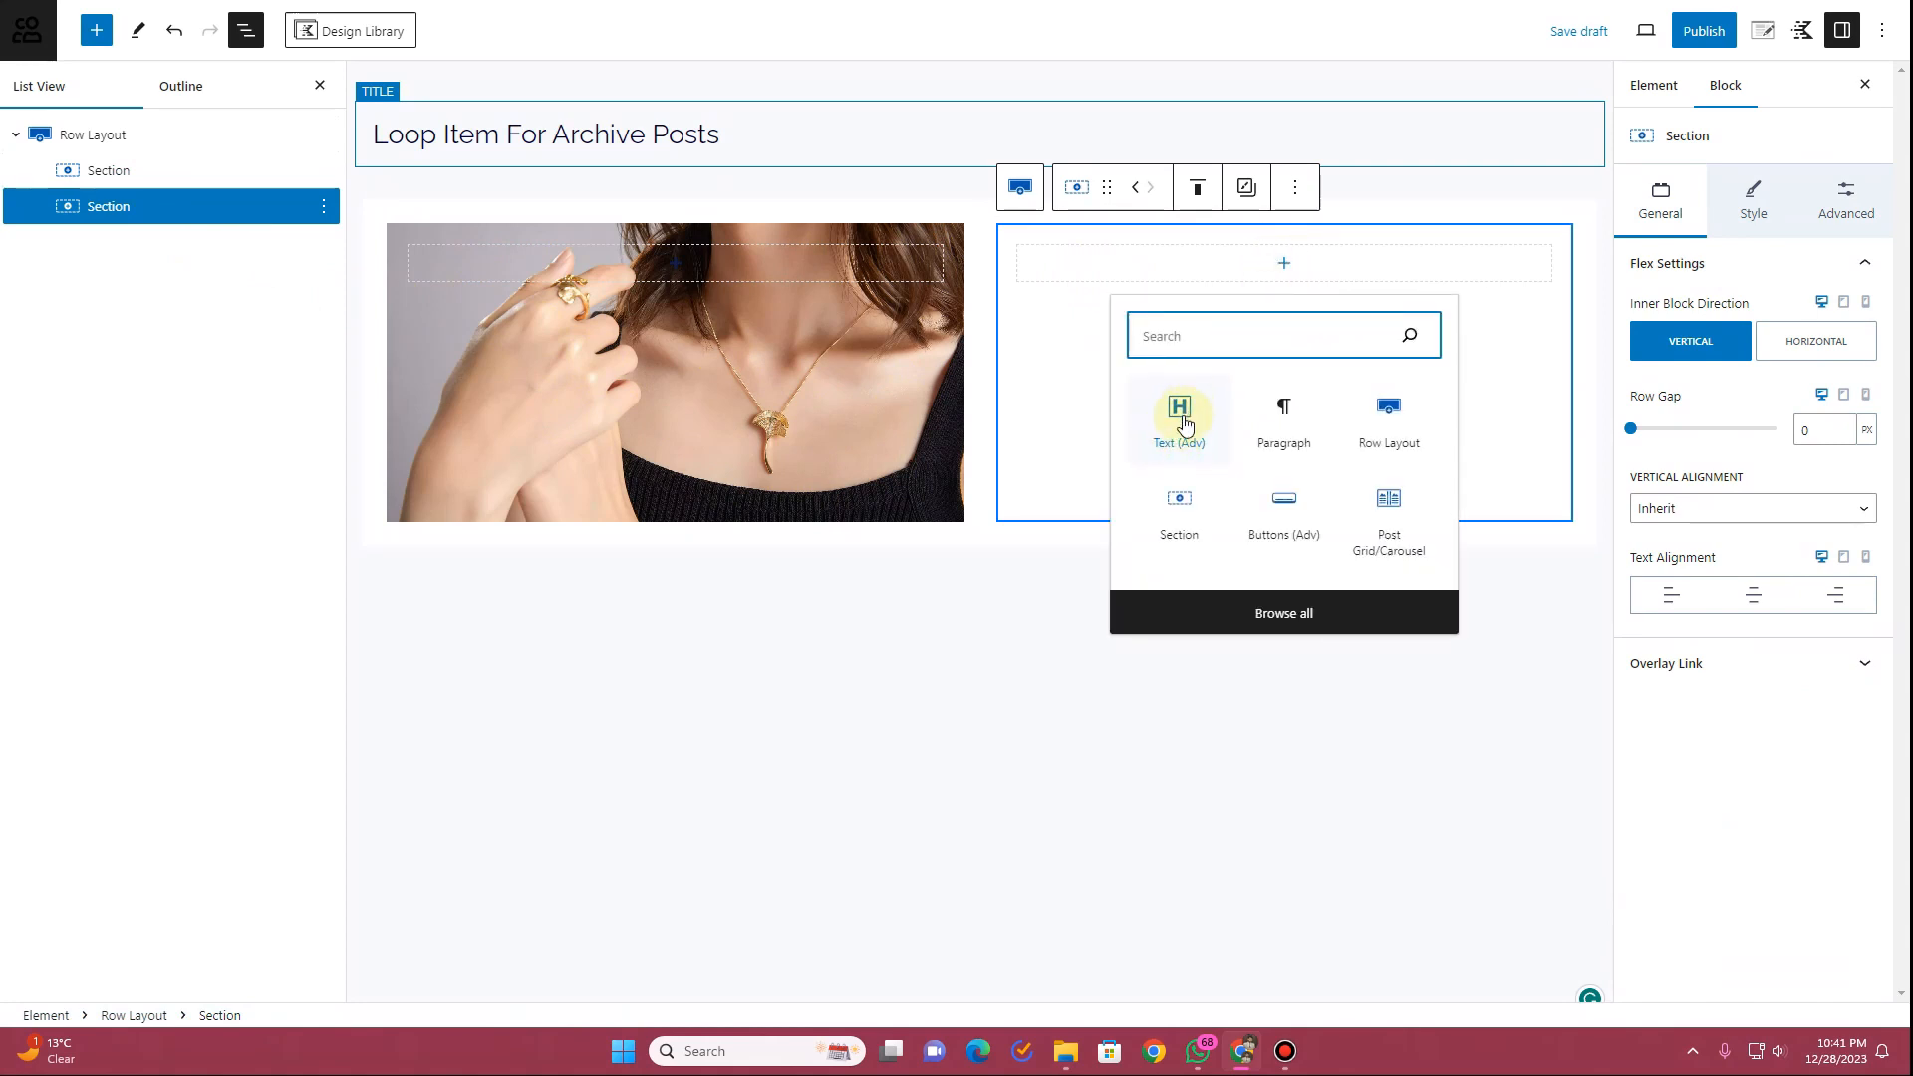
click(1186, 417)
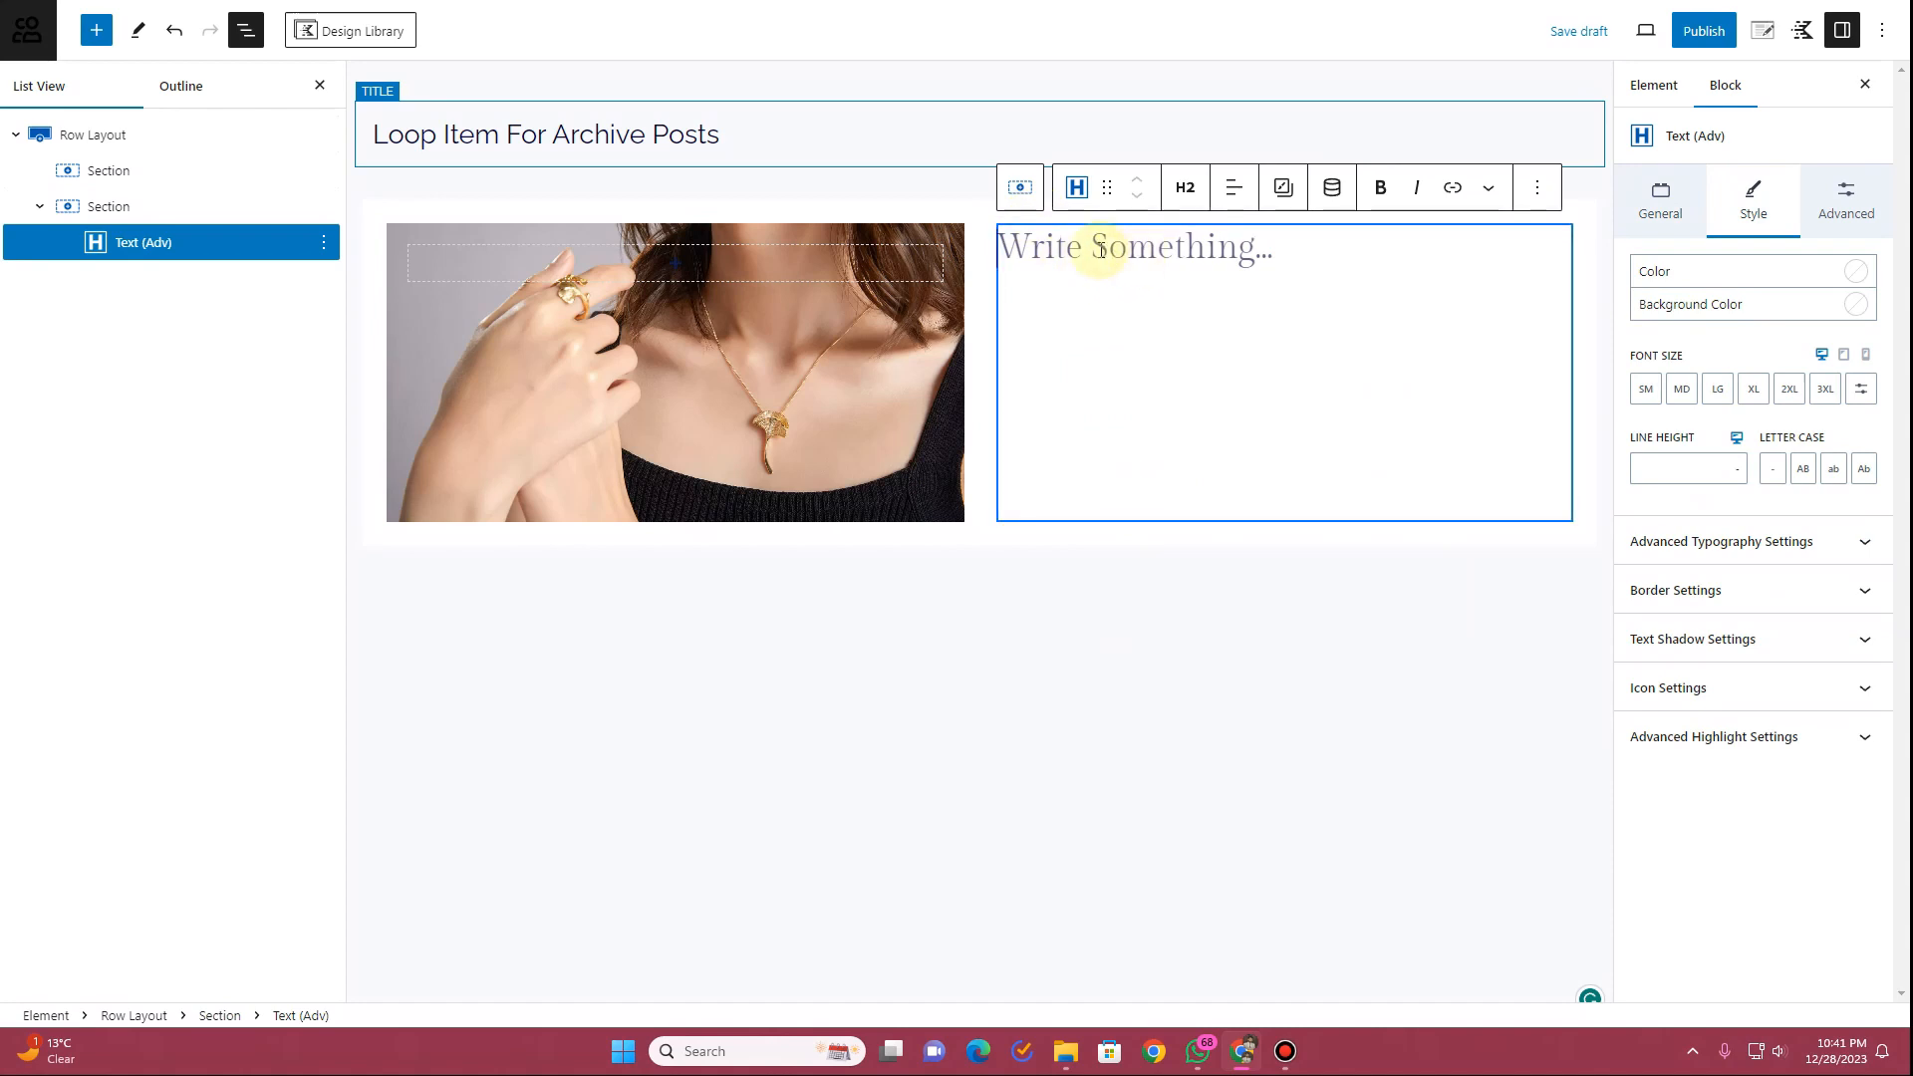
click(1185, 189)
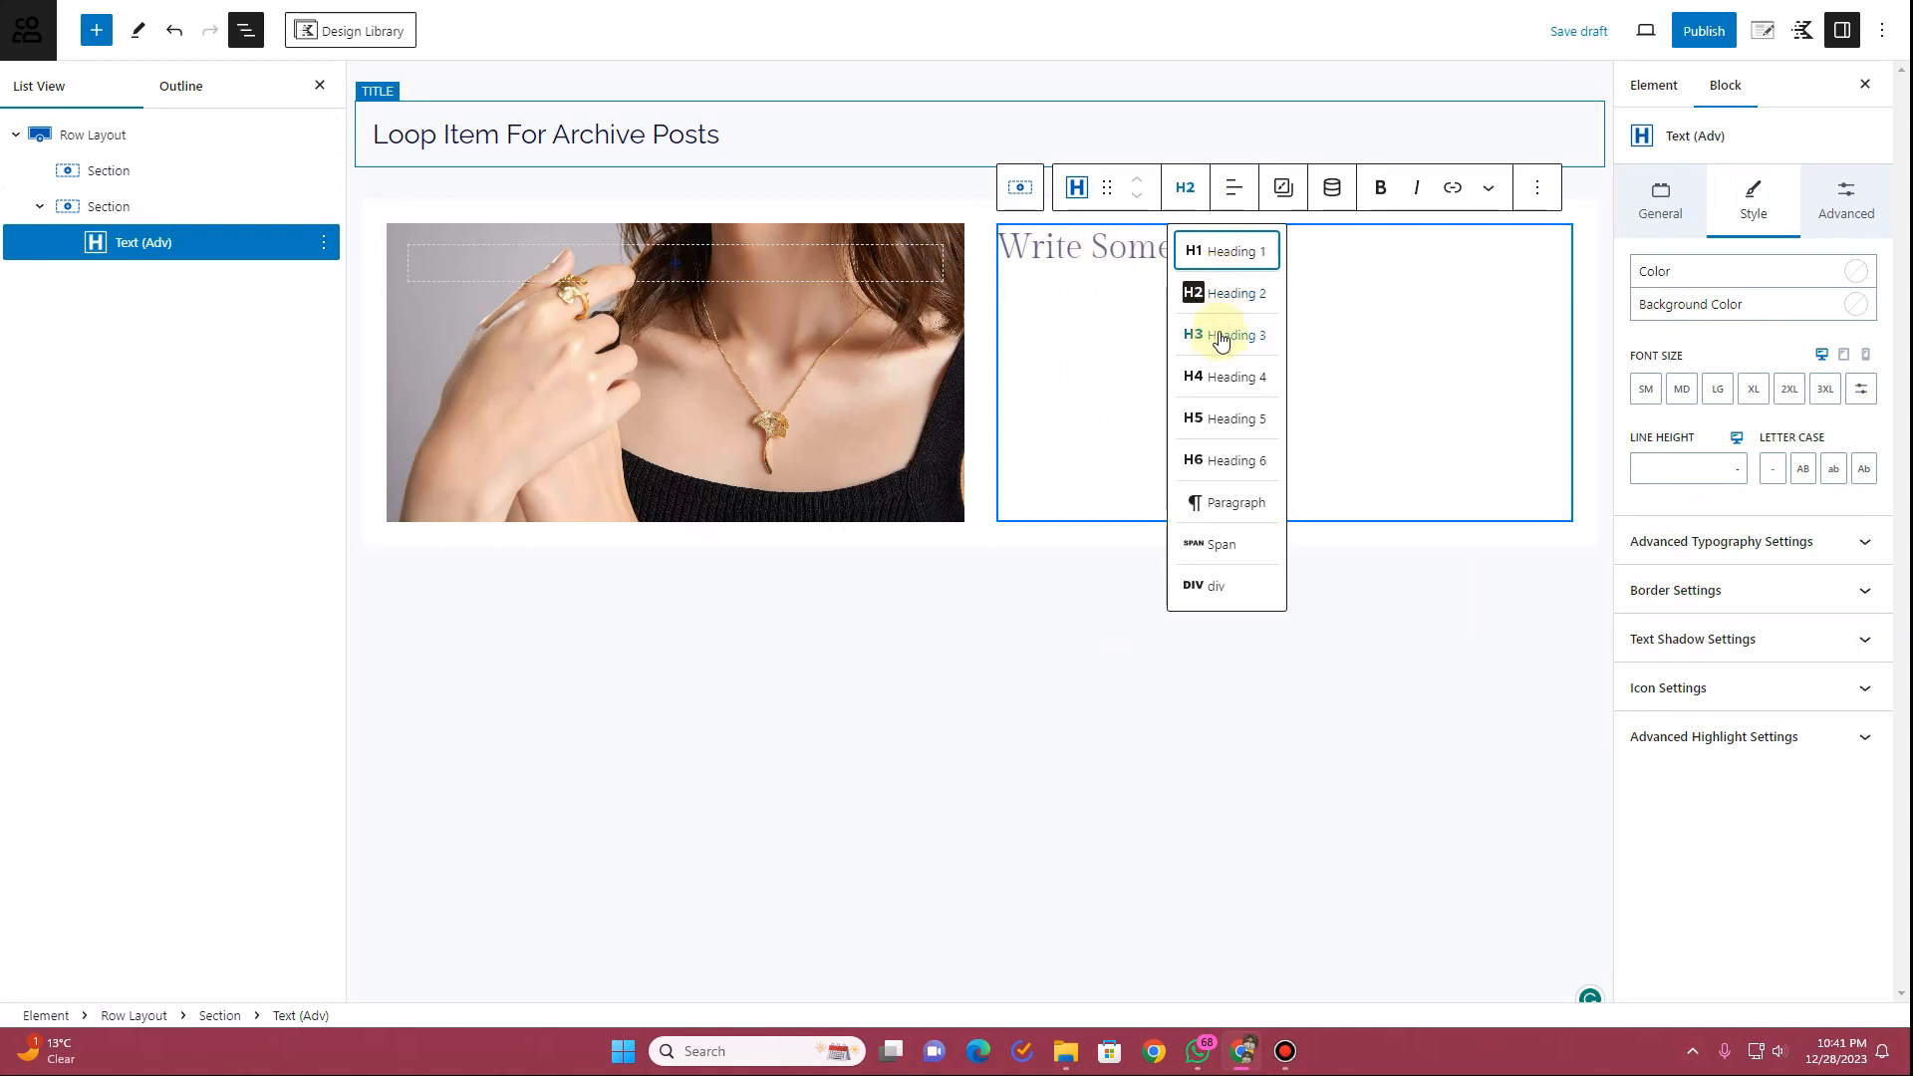
click(1221, 296)
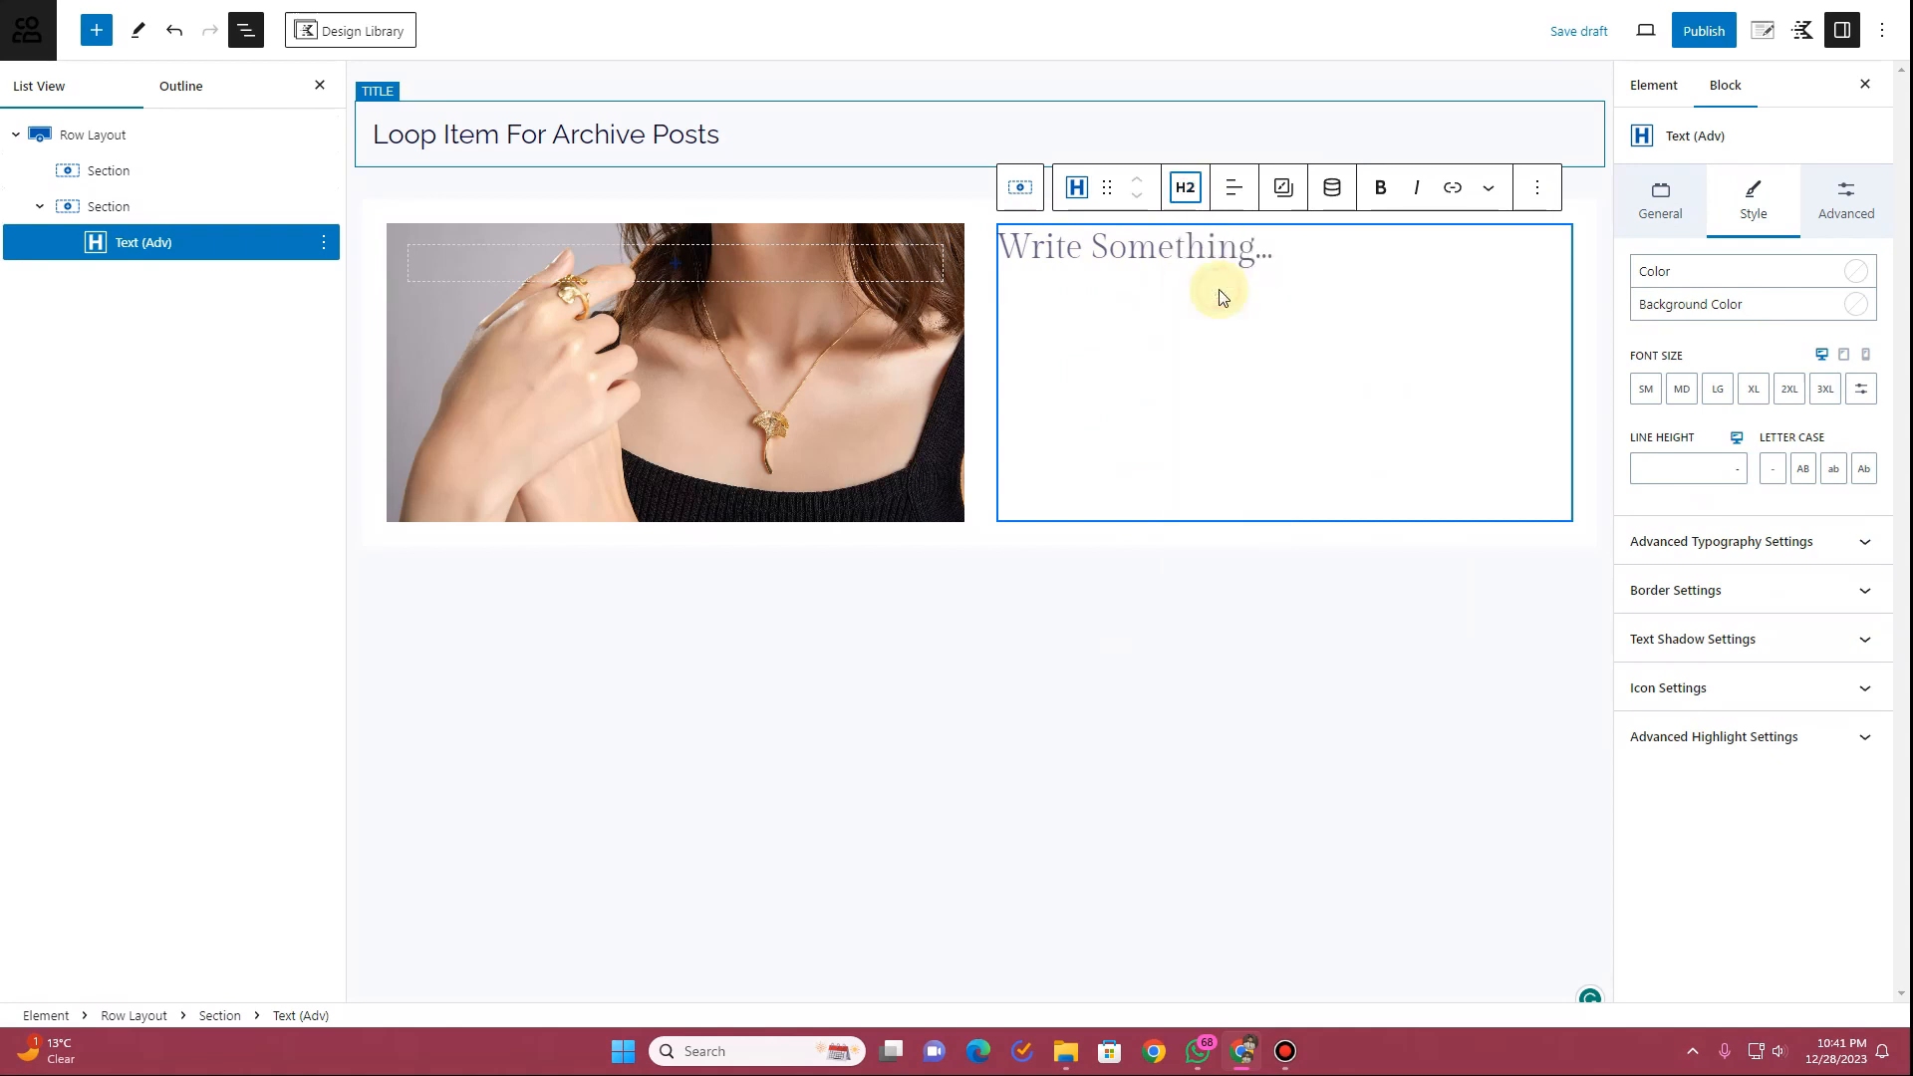
Fill the heading with dynamic content, using the Post Title of the current post
click(1334, 196)
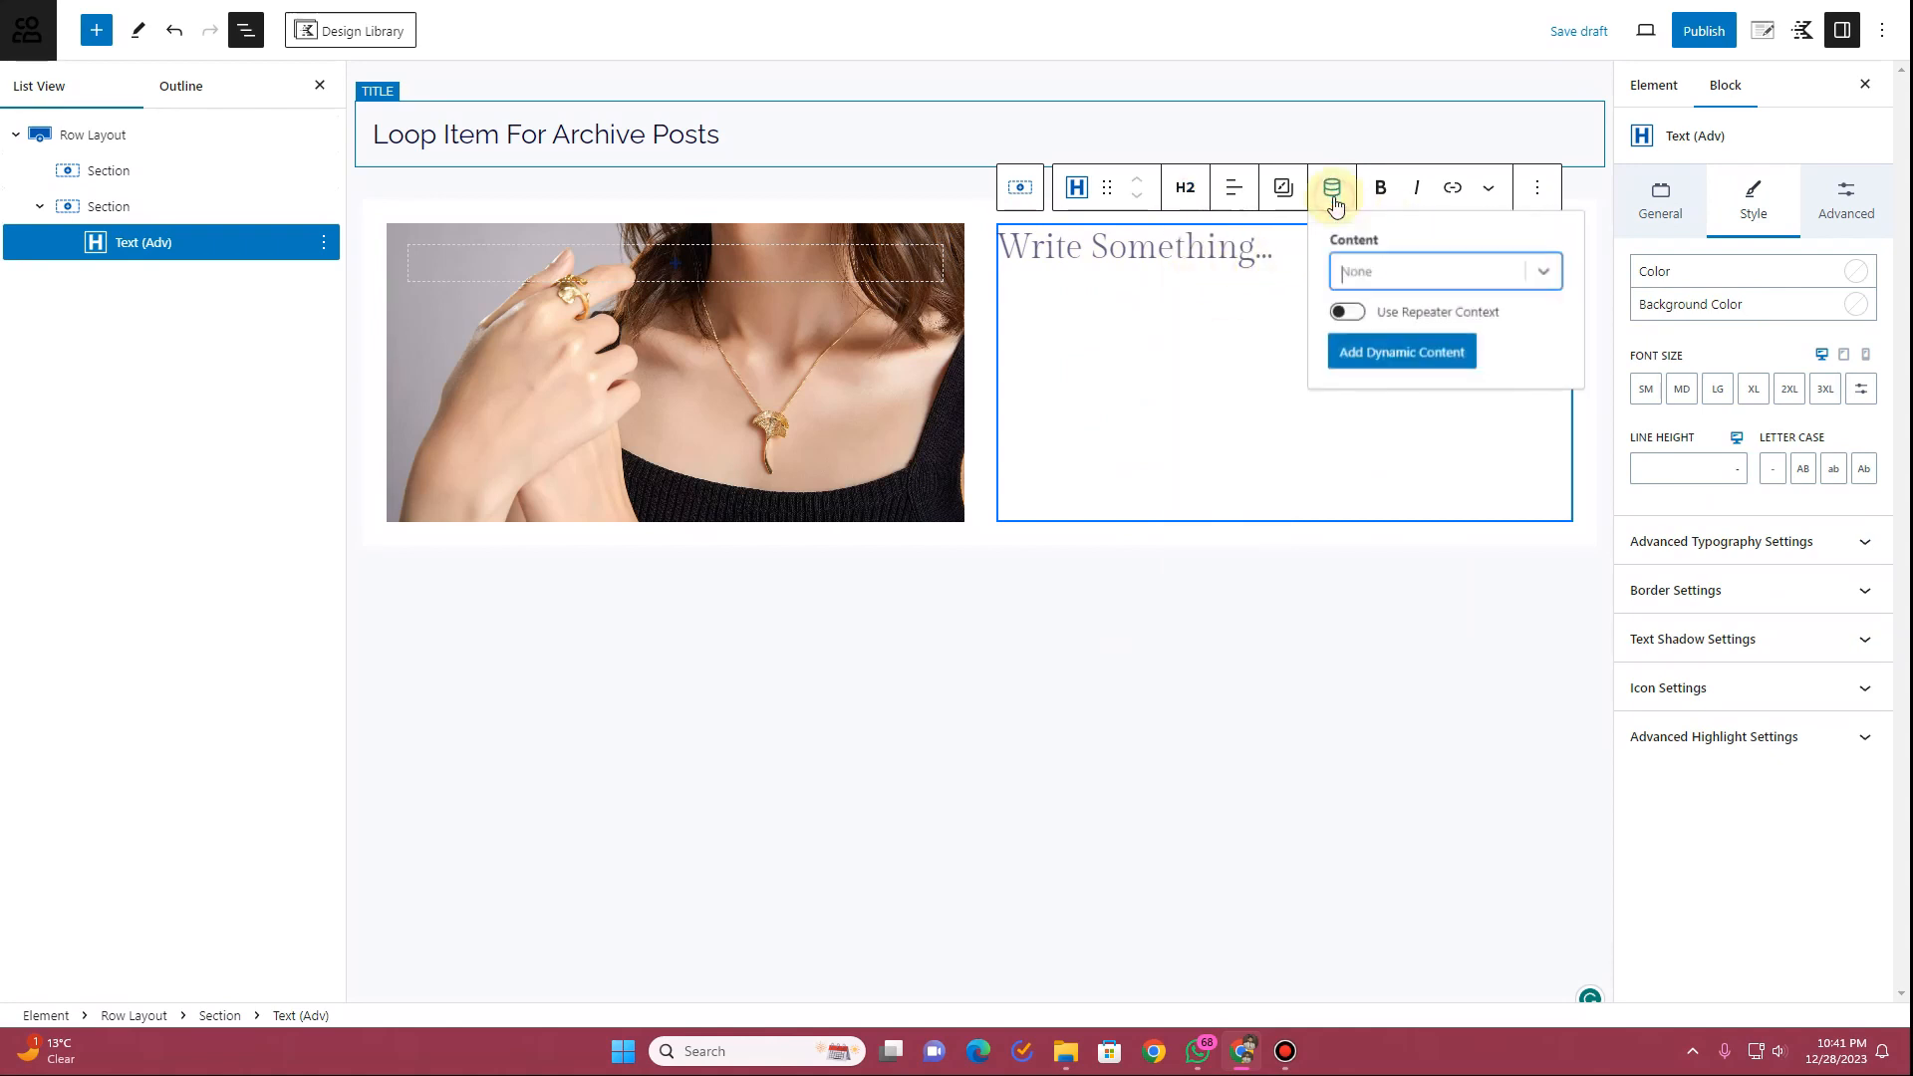
click(1547, 279)
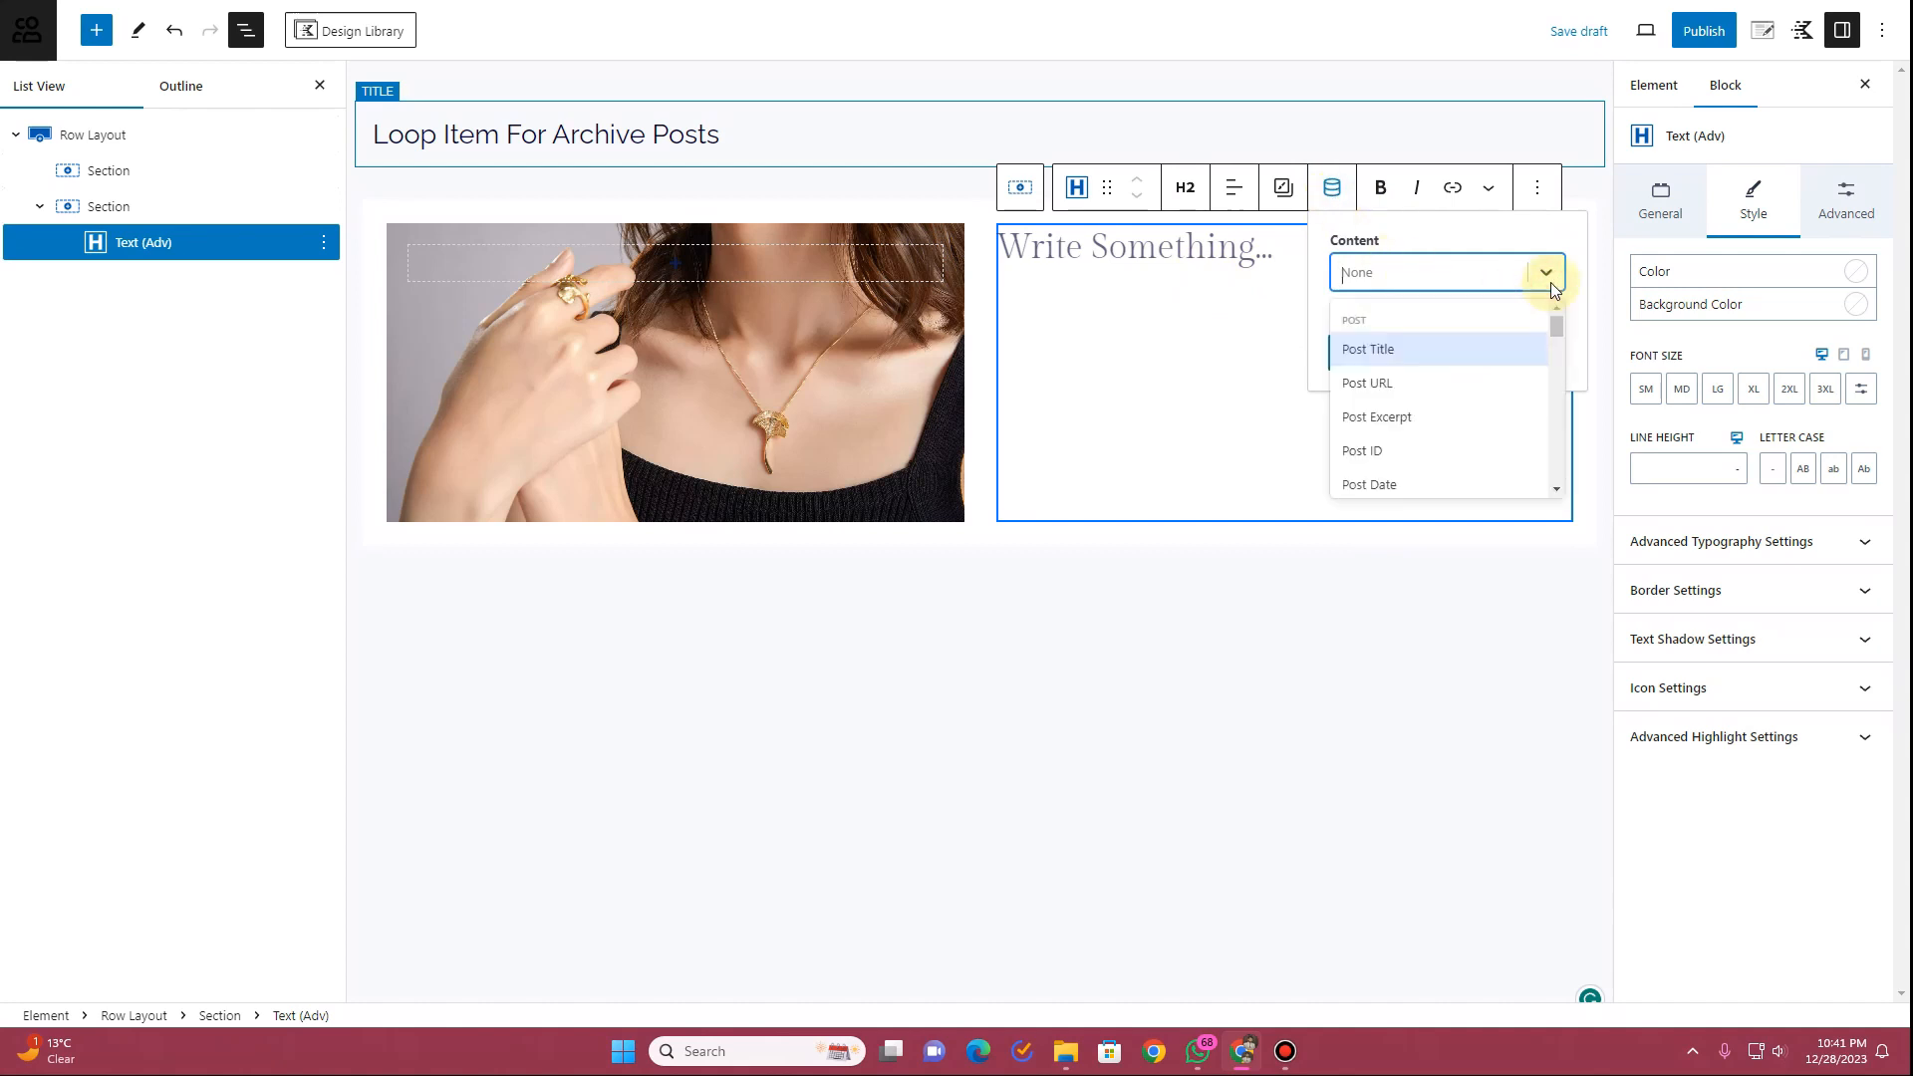
click(1417, 347)
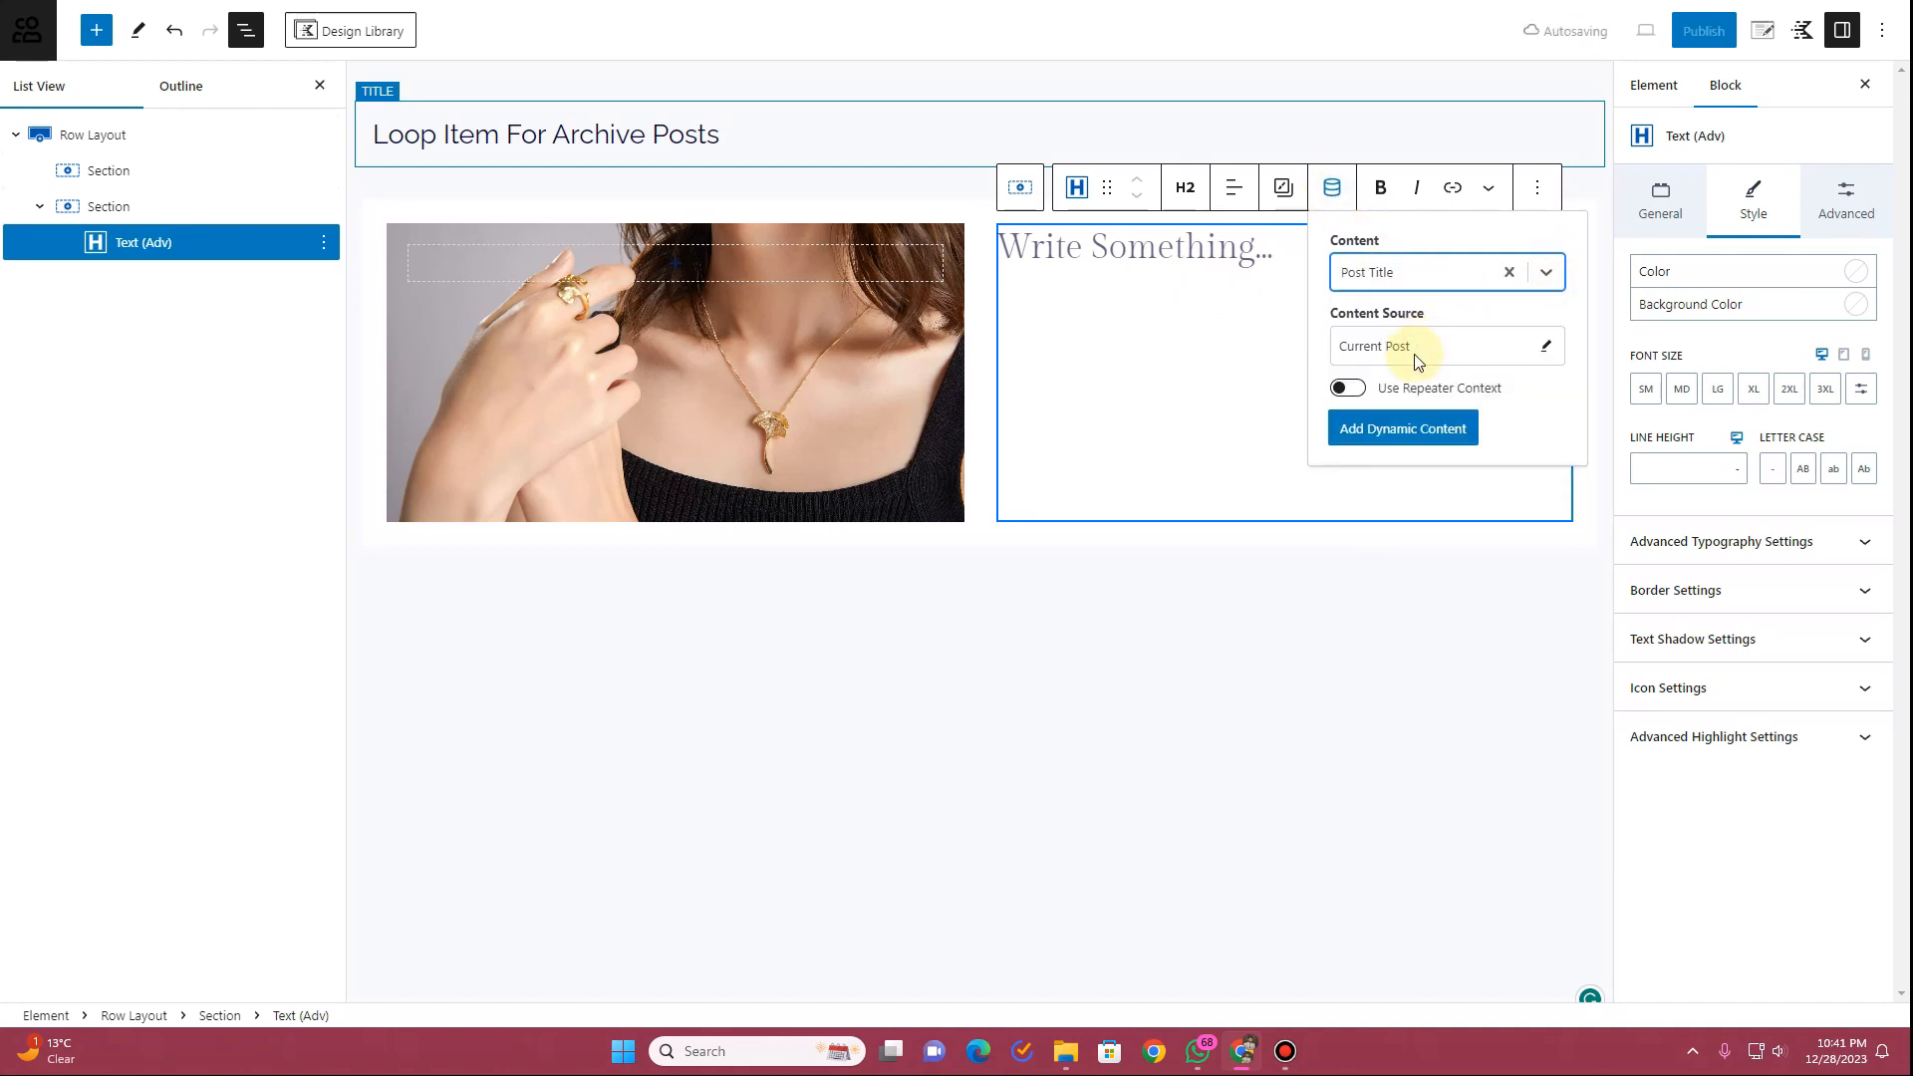
click(1396, 429)
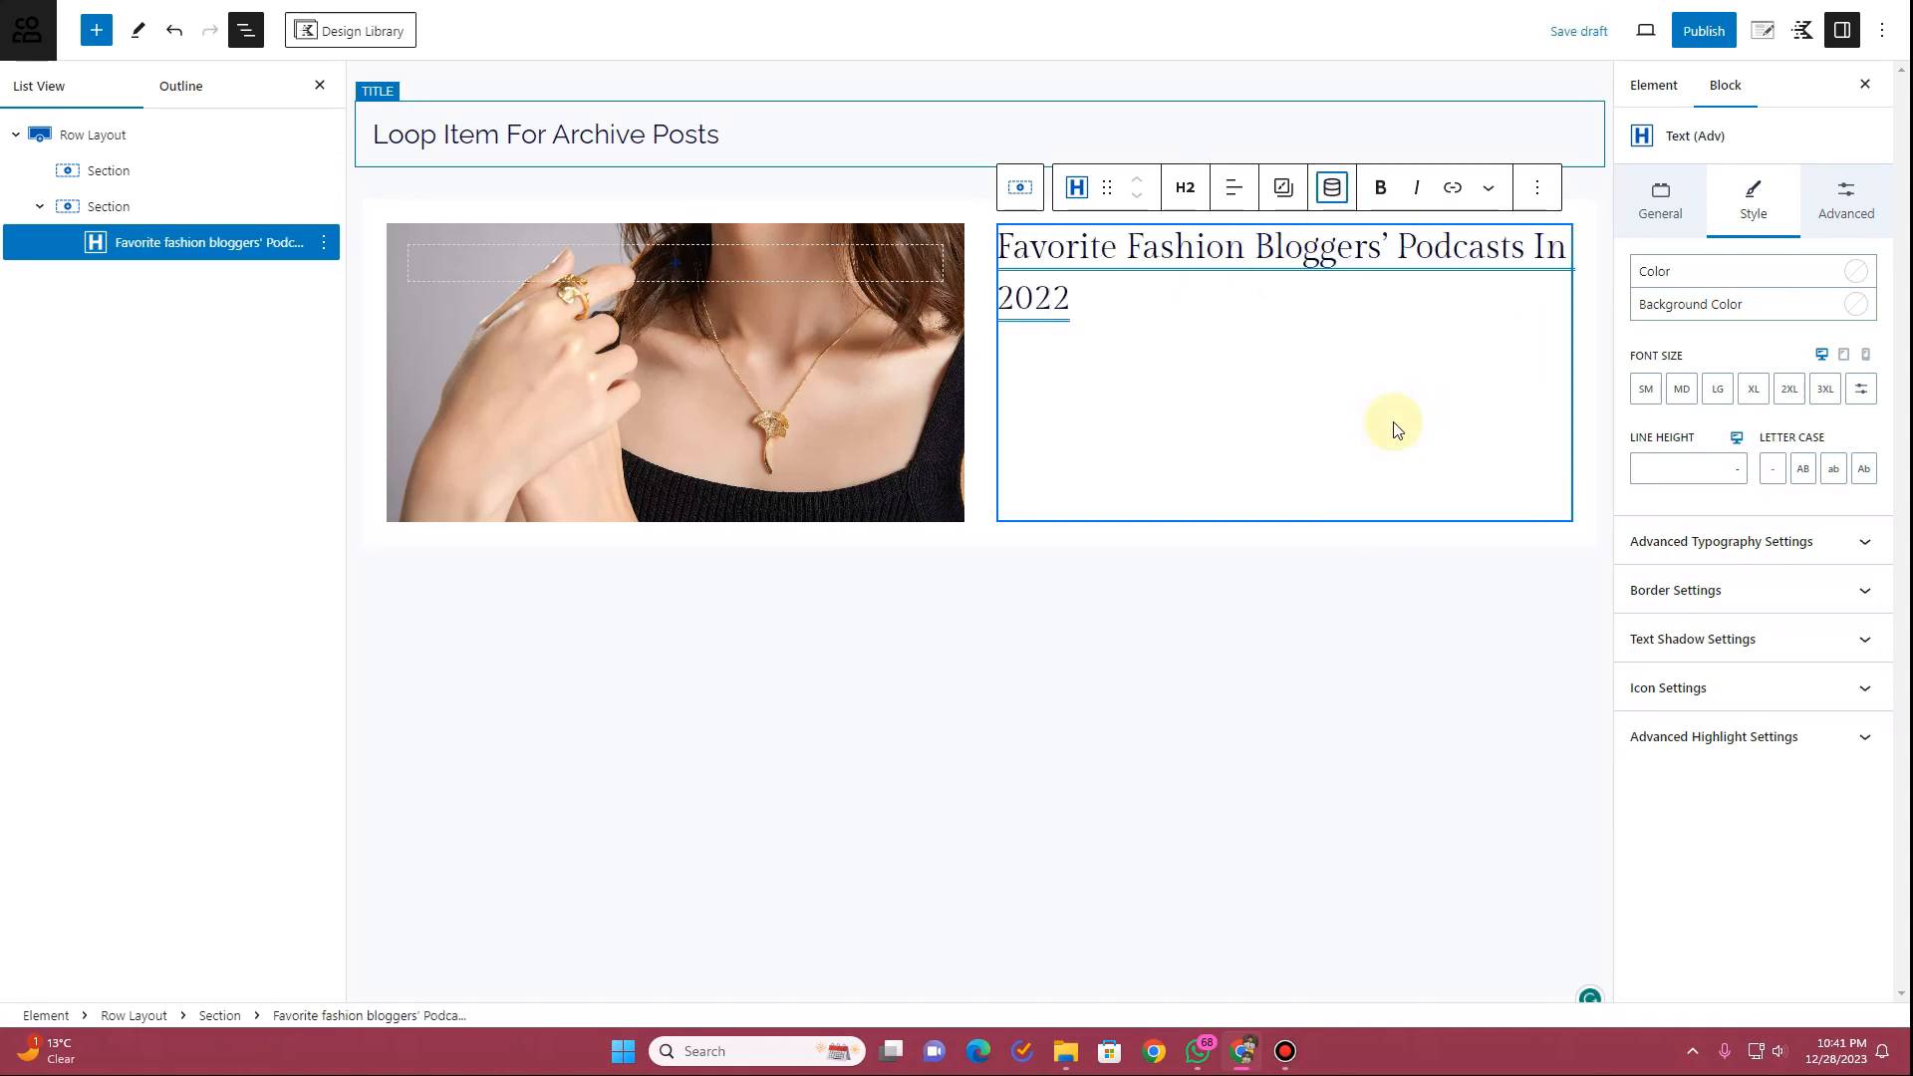
Set the dynamic post title's font size to 26 px
drag(1093, 300, 1008, 247)
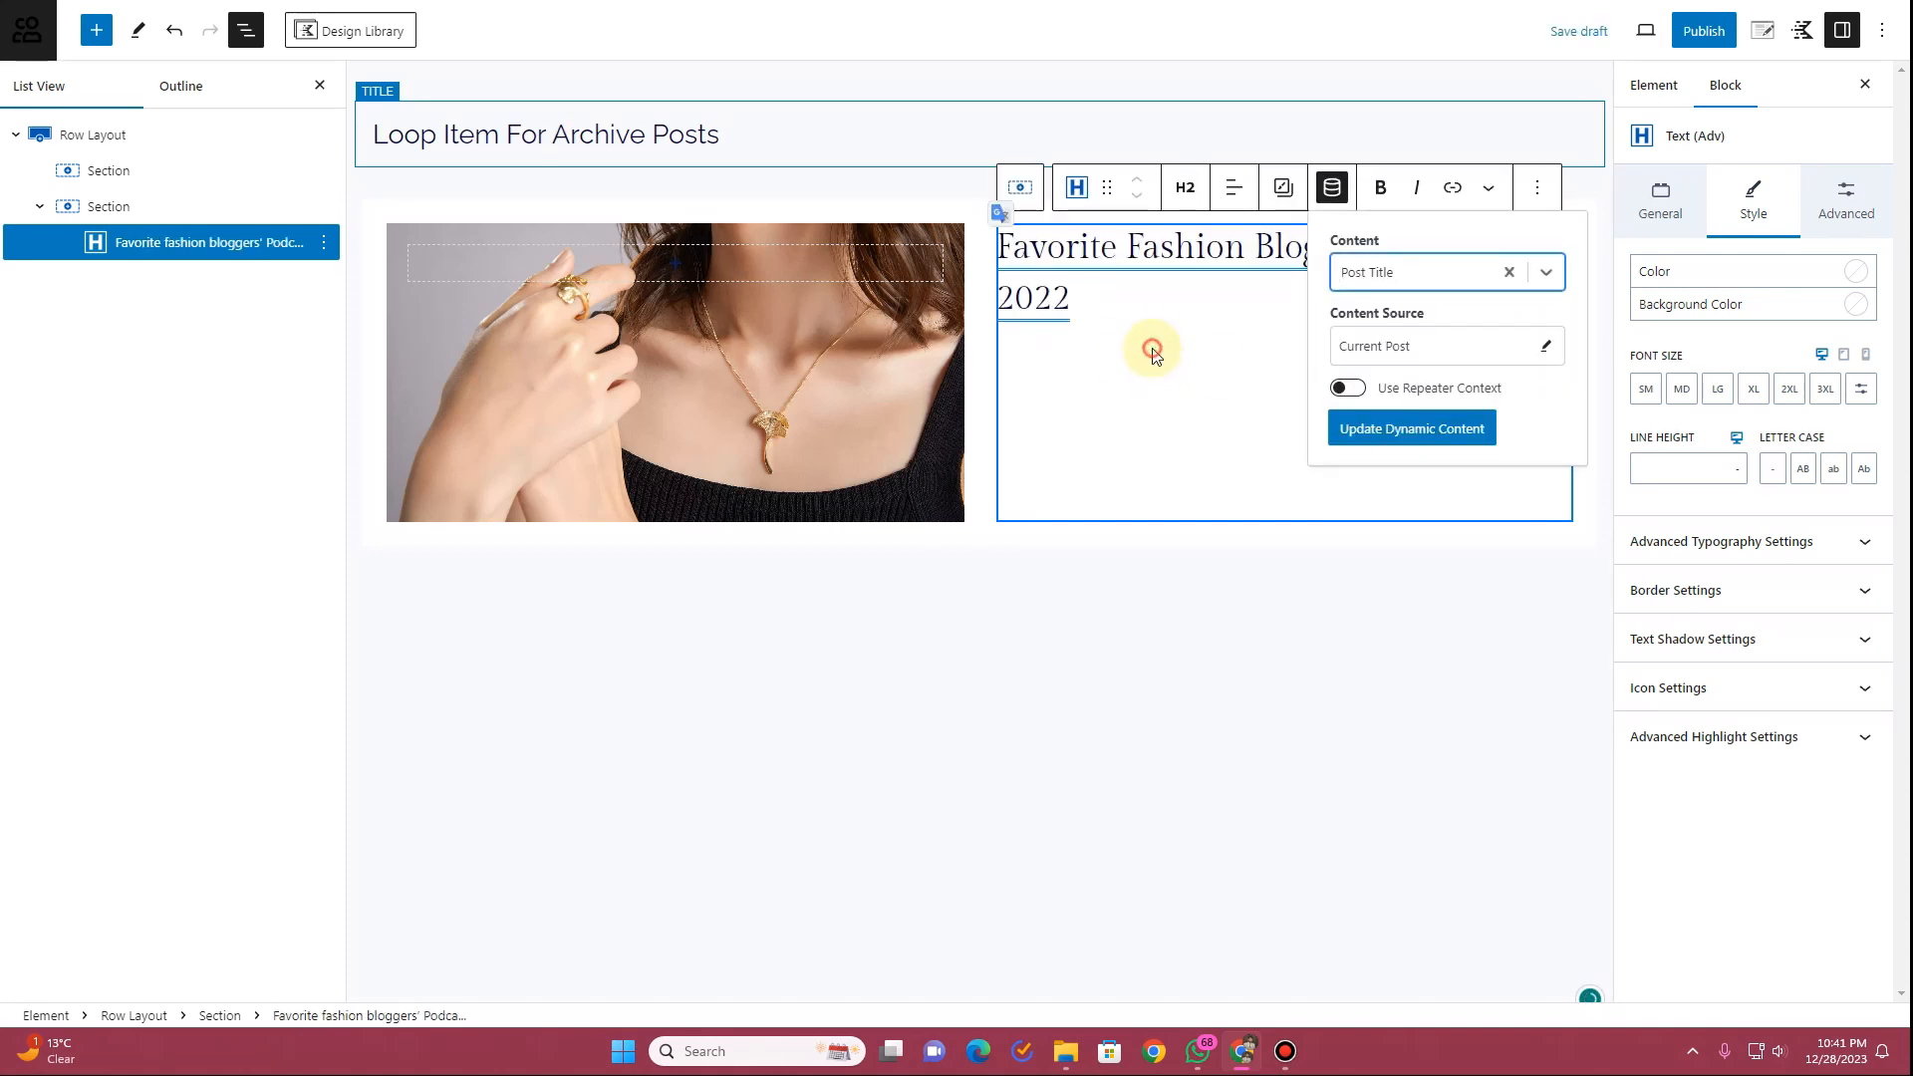
click(1146, 350)
click(1050, 292)
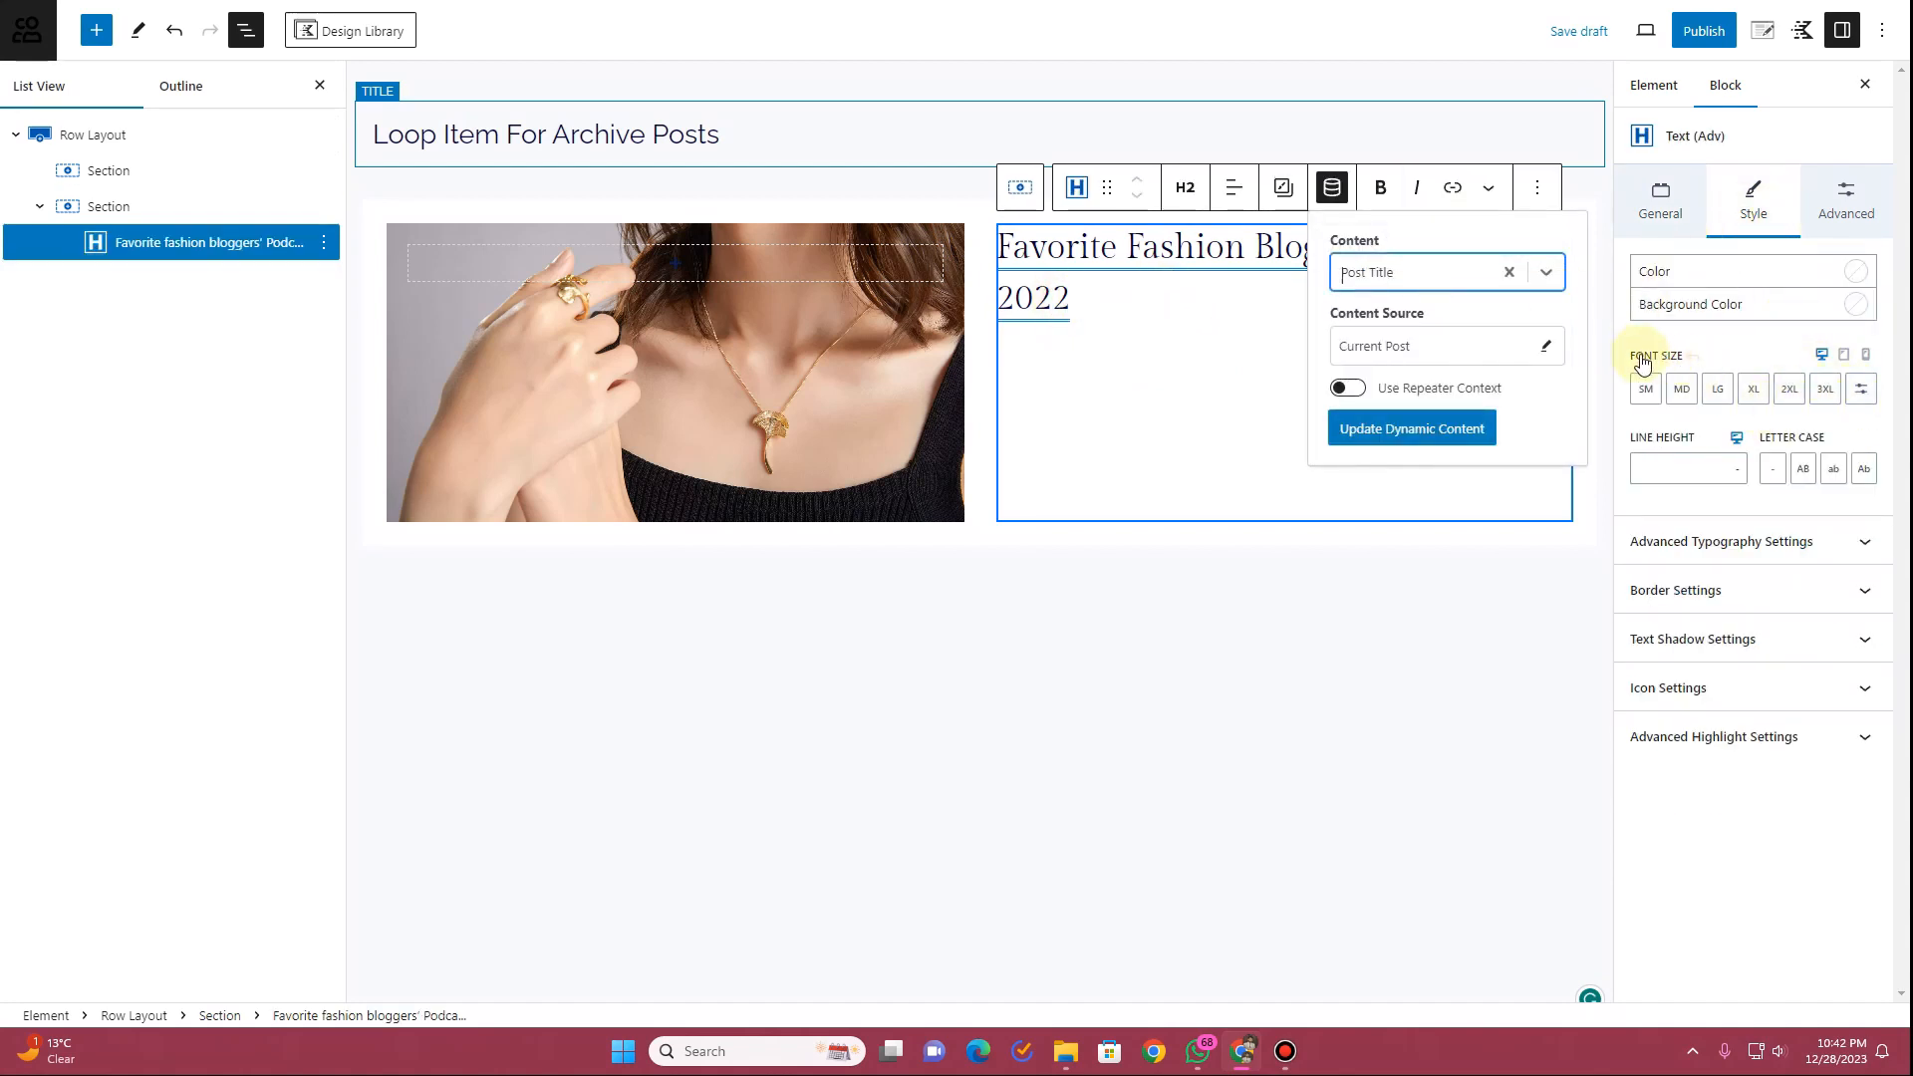
click(1860, 392)
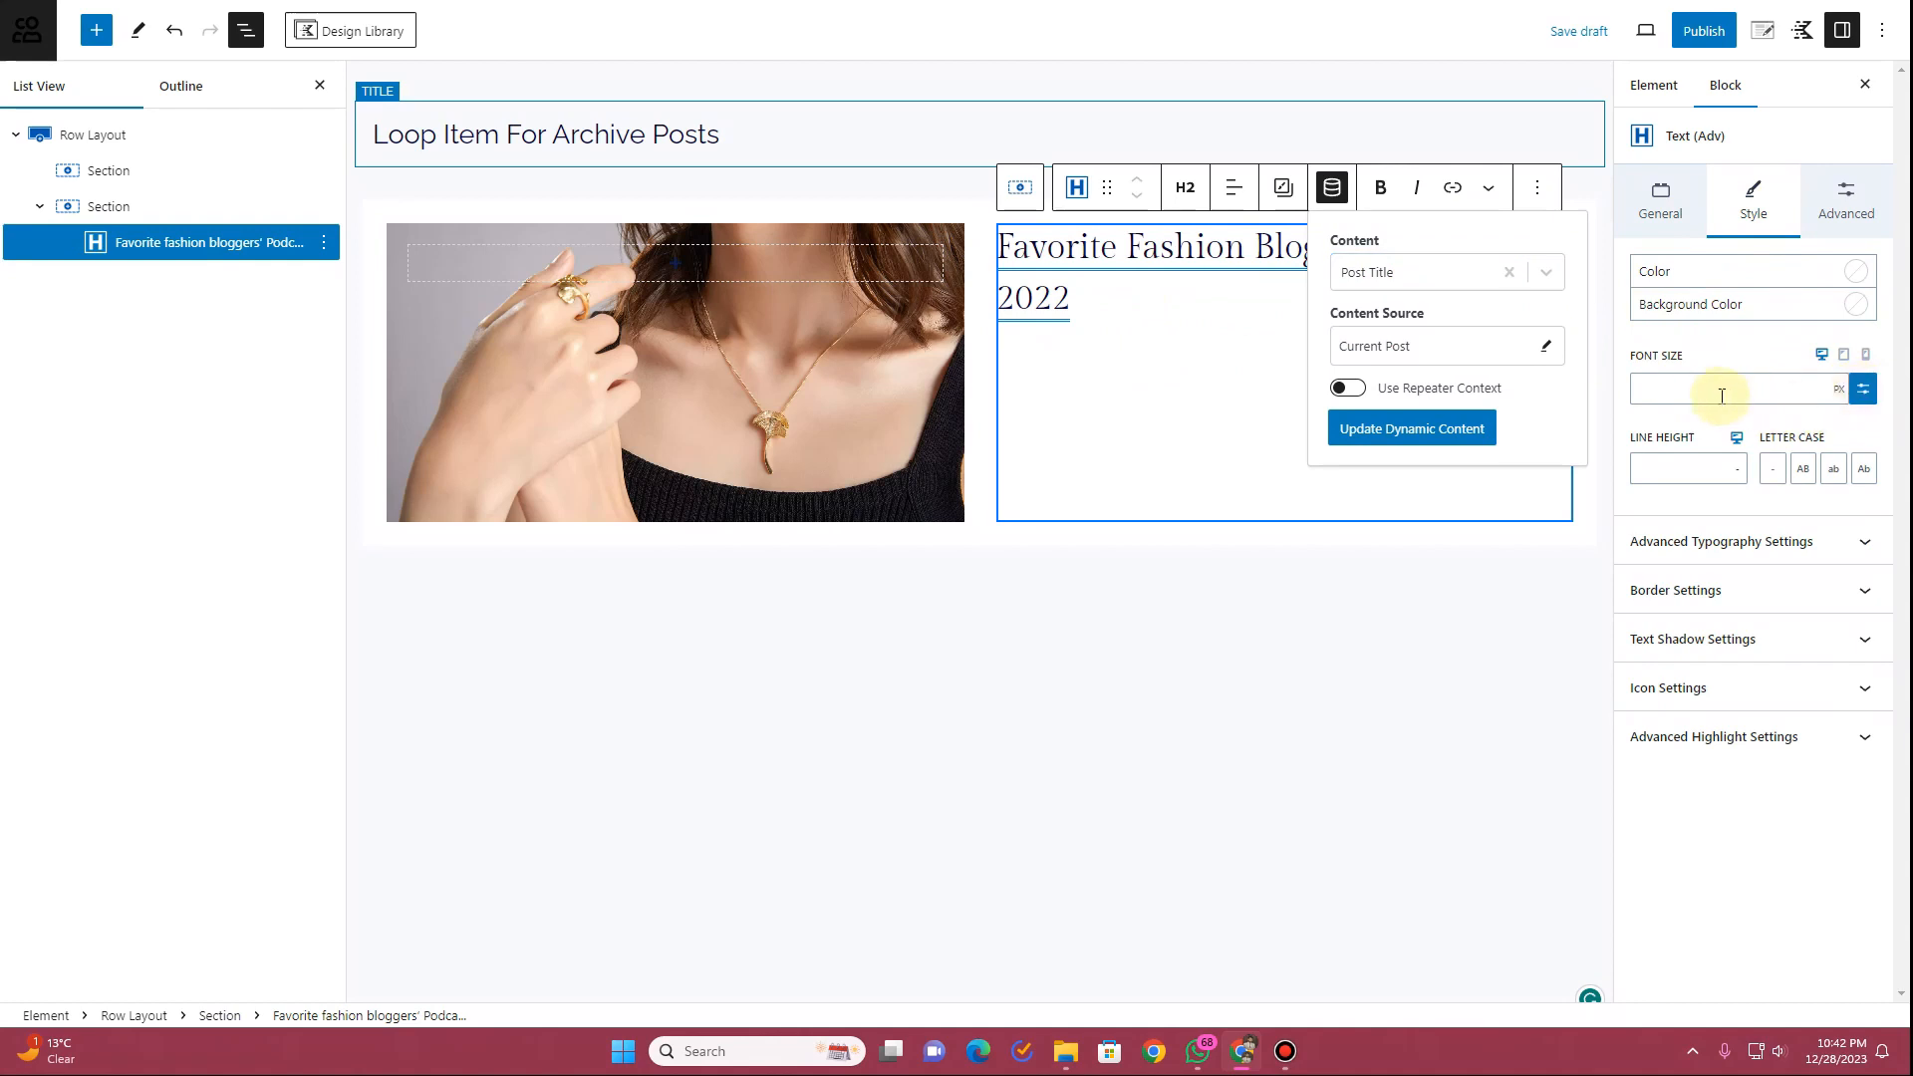
click(1706, 391)
text(20)
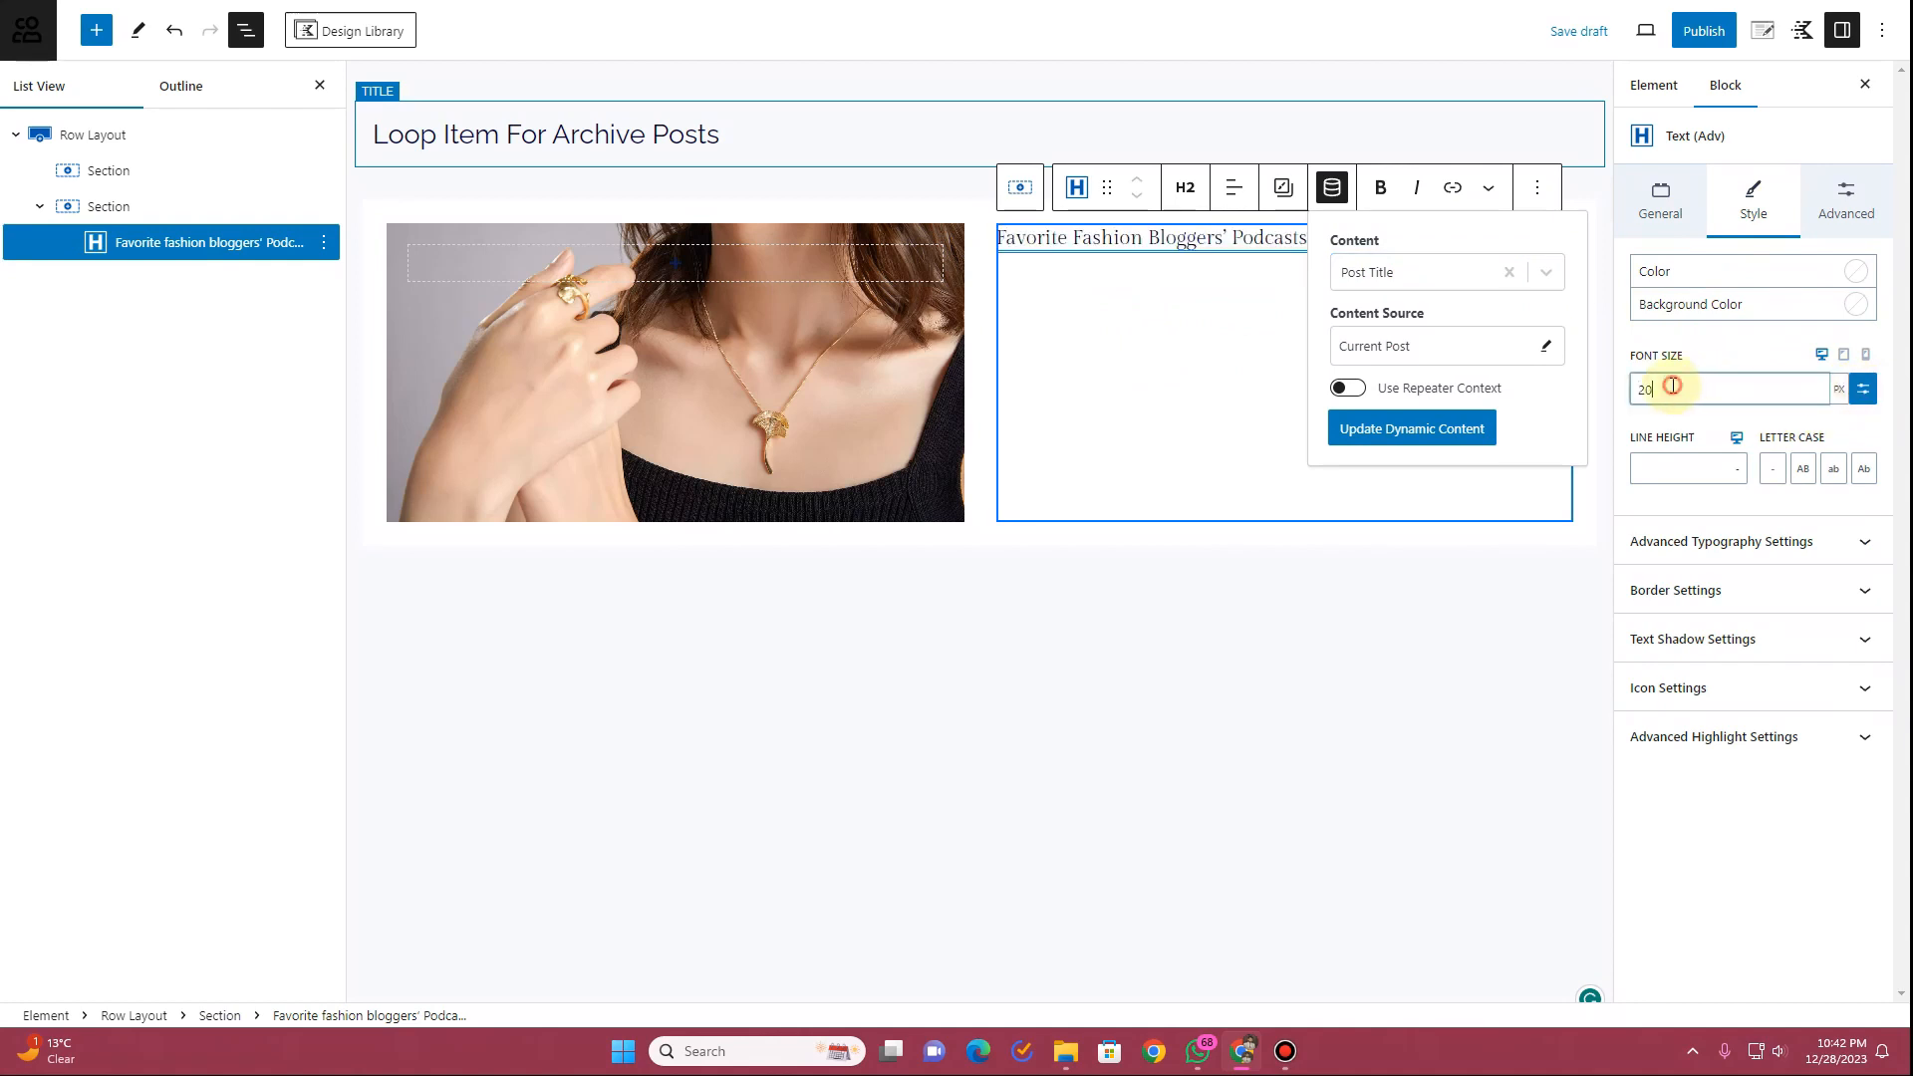
drag(1669, 389, 1645, 385)
text(6)
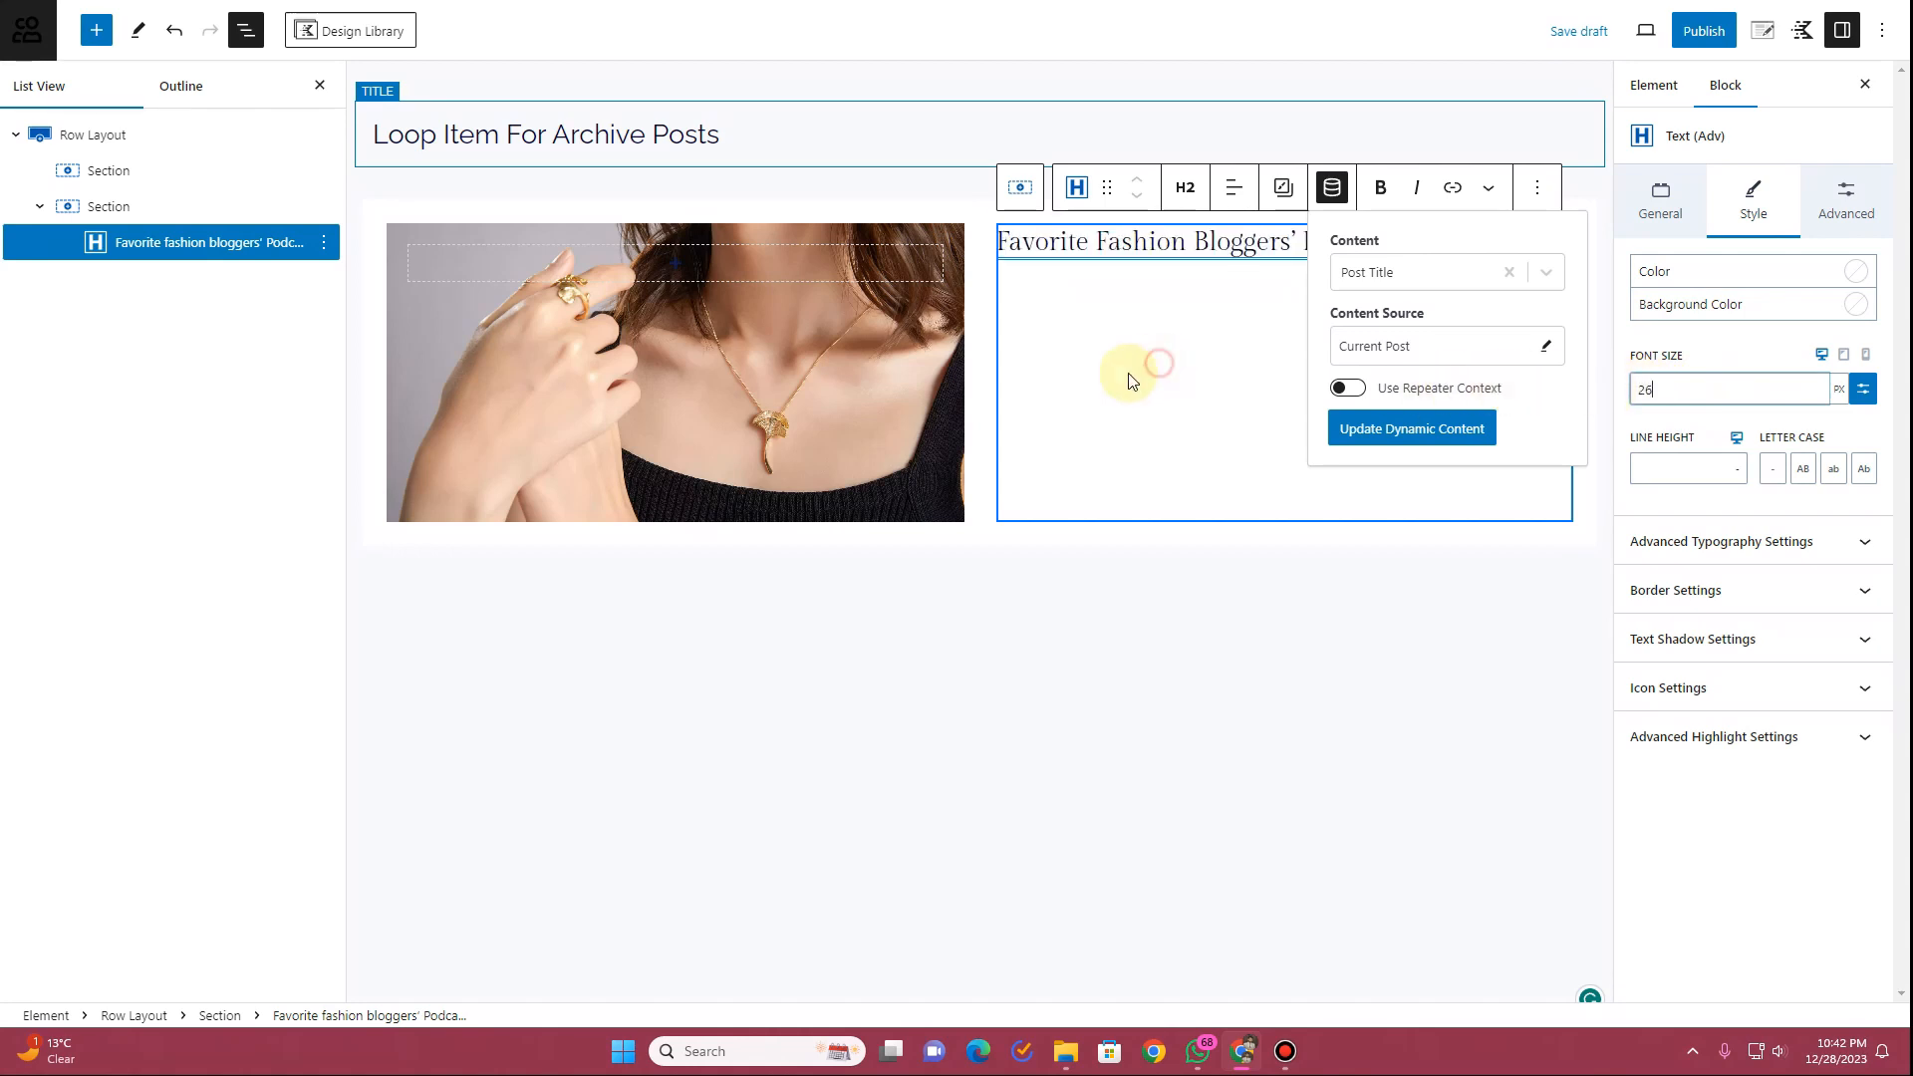
Add a second Text (Adv) block below the post title and make it a Paragraph
click(1250, 289)
click(1560, 263)
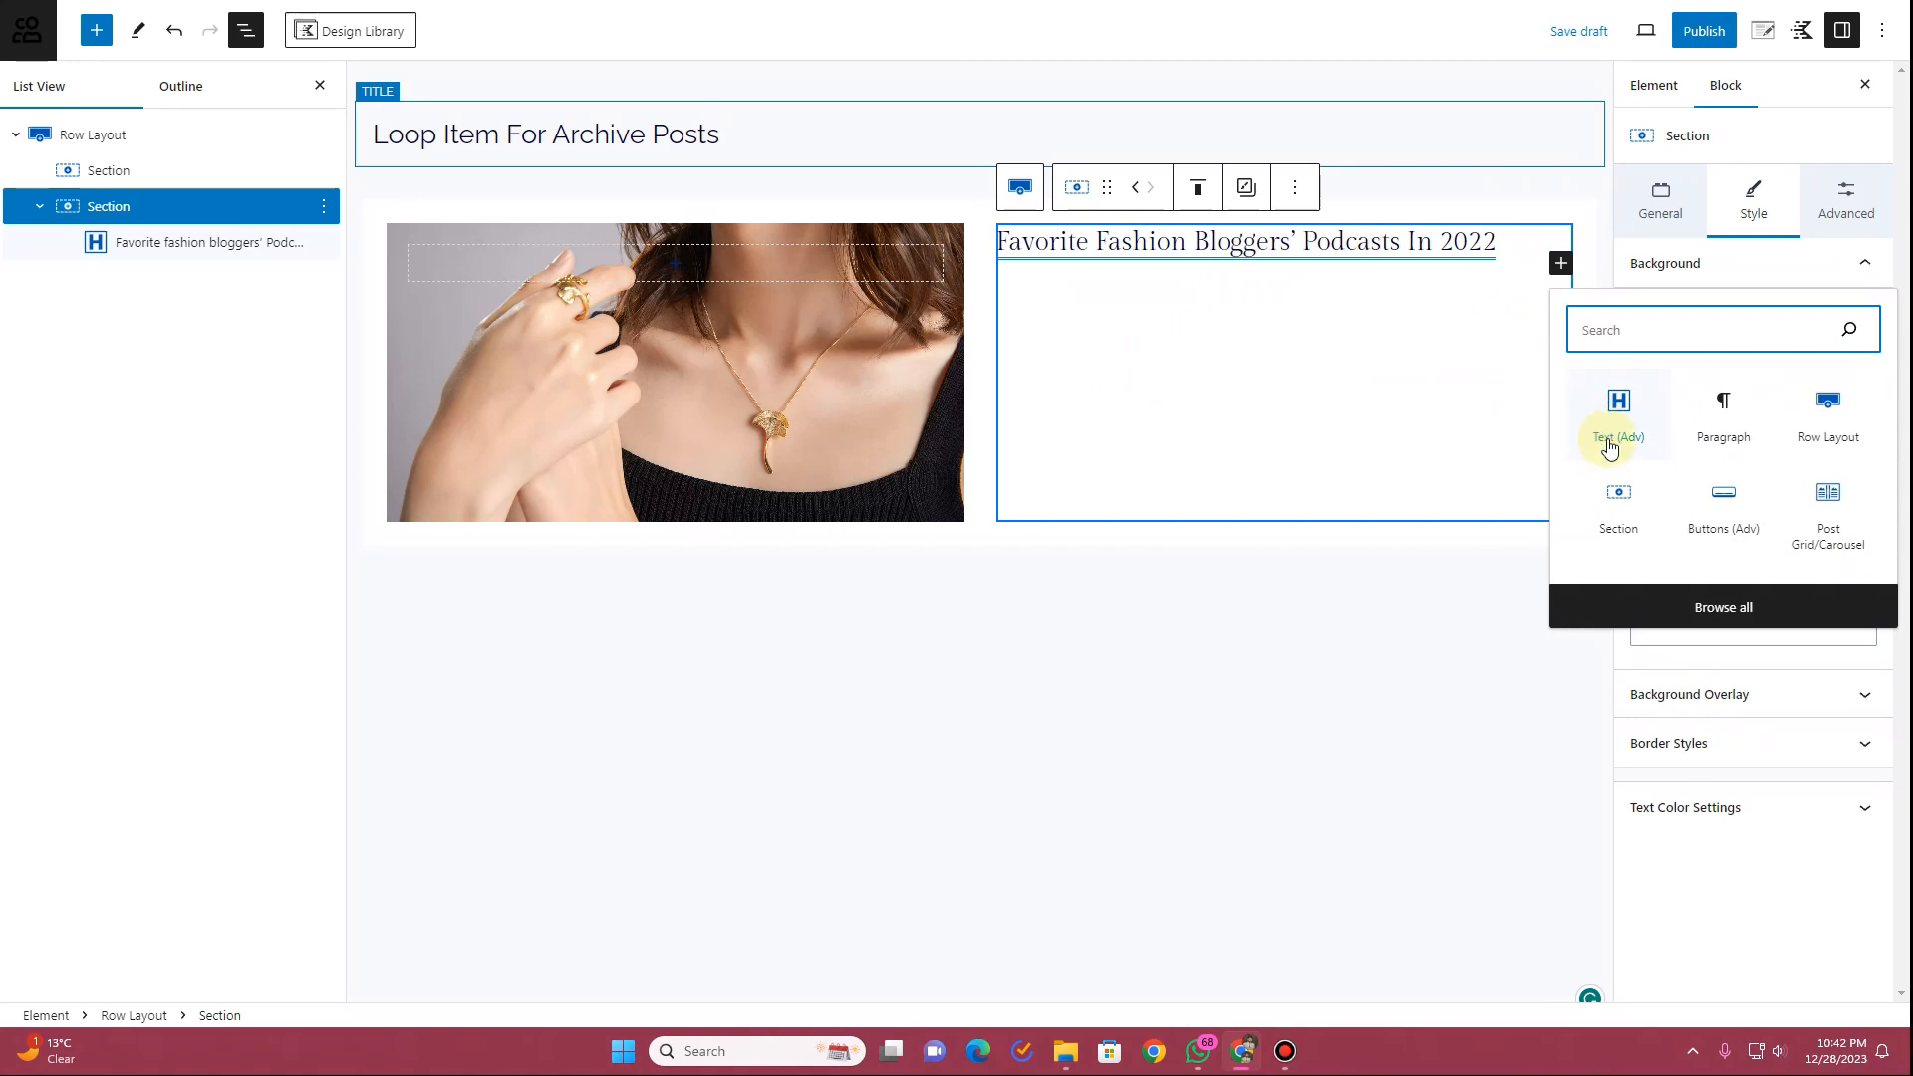
click(1610, 447)
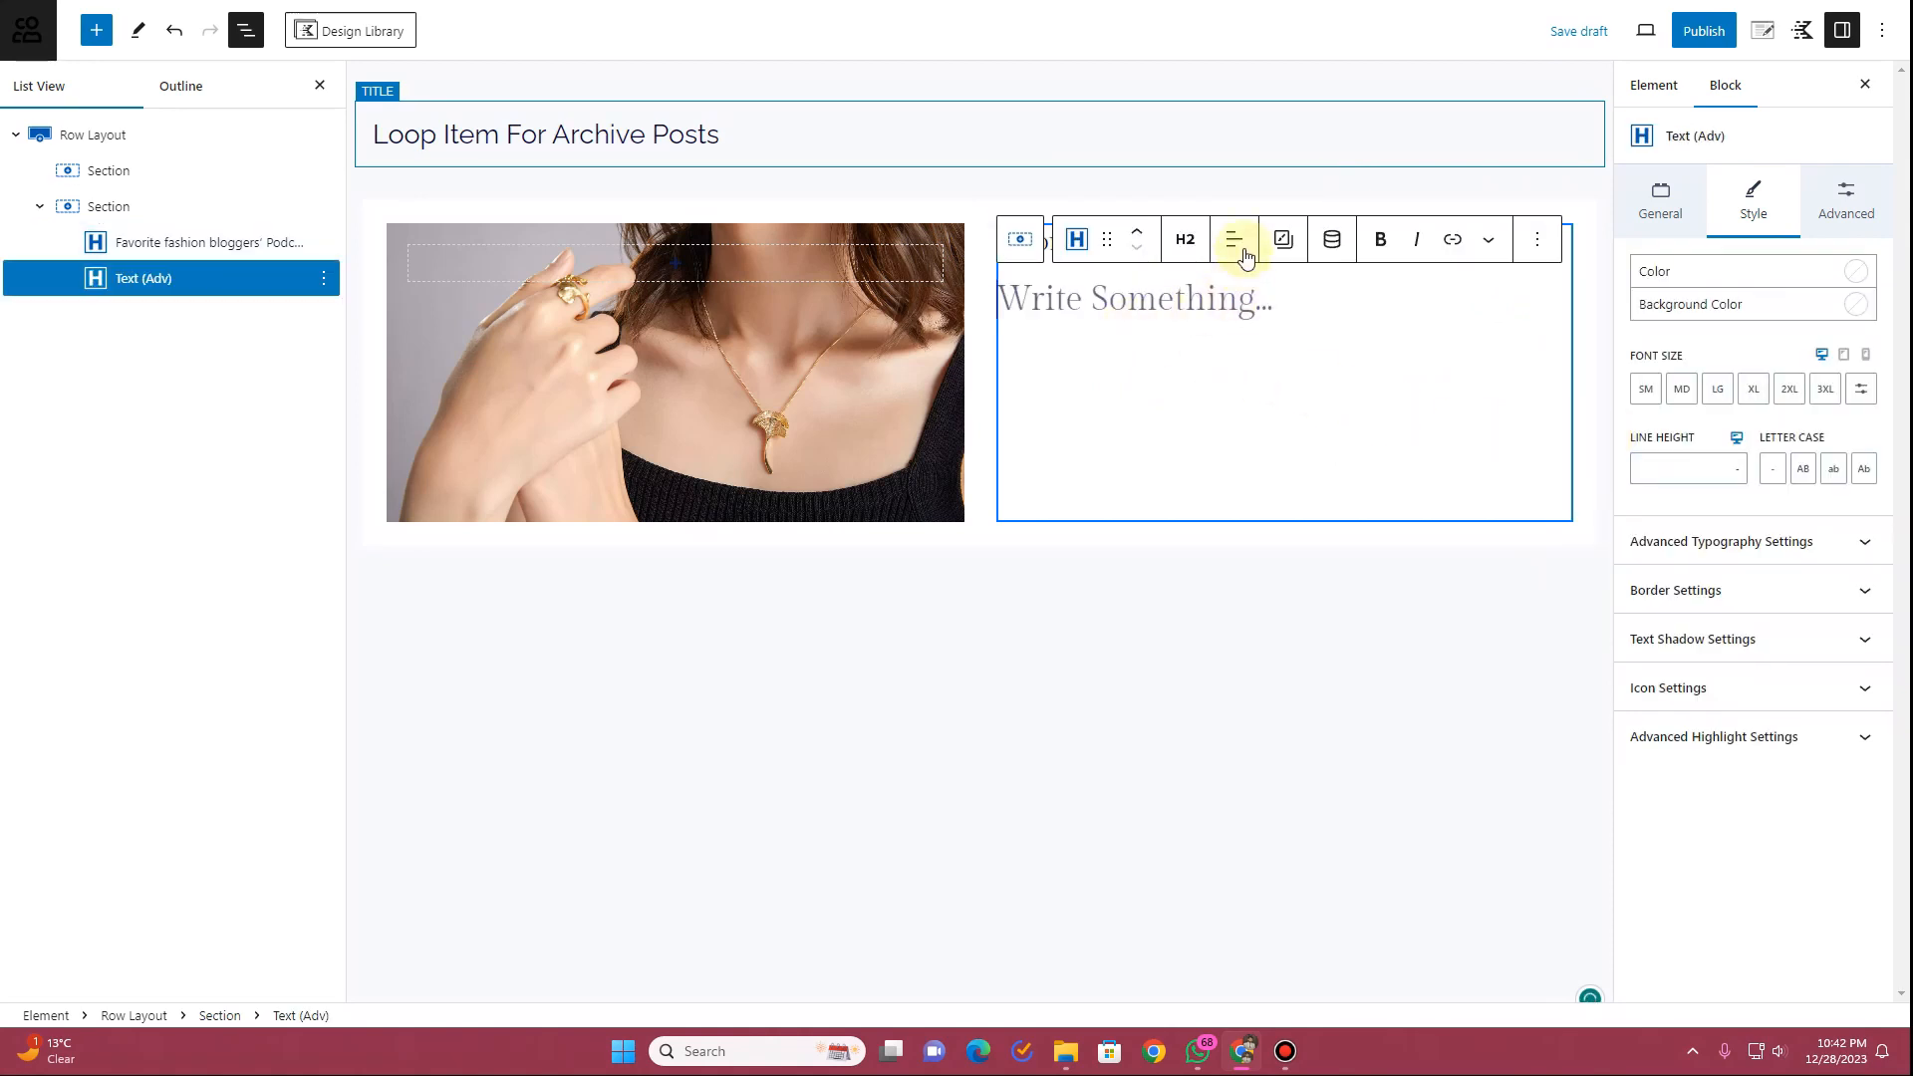
click(1190, 241)
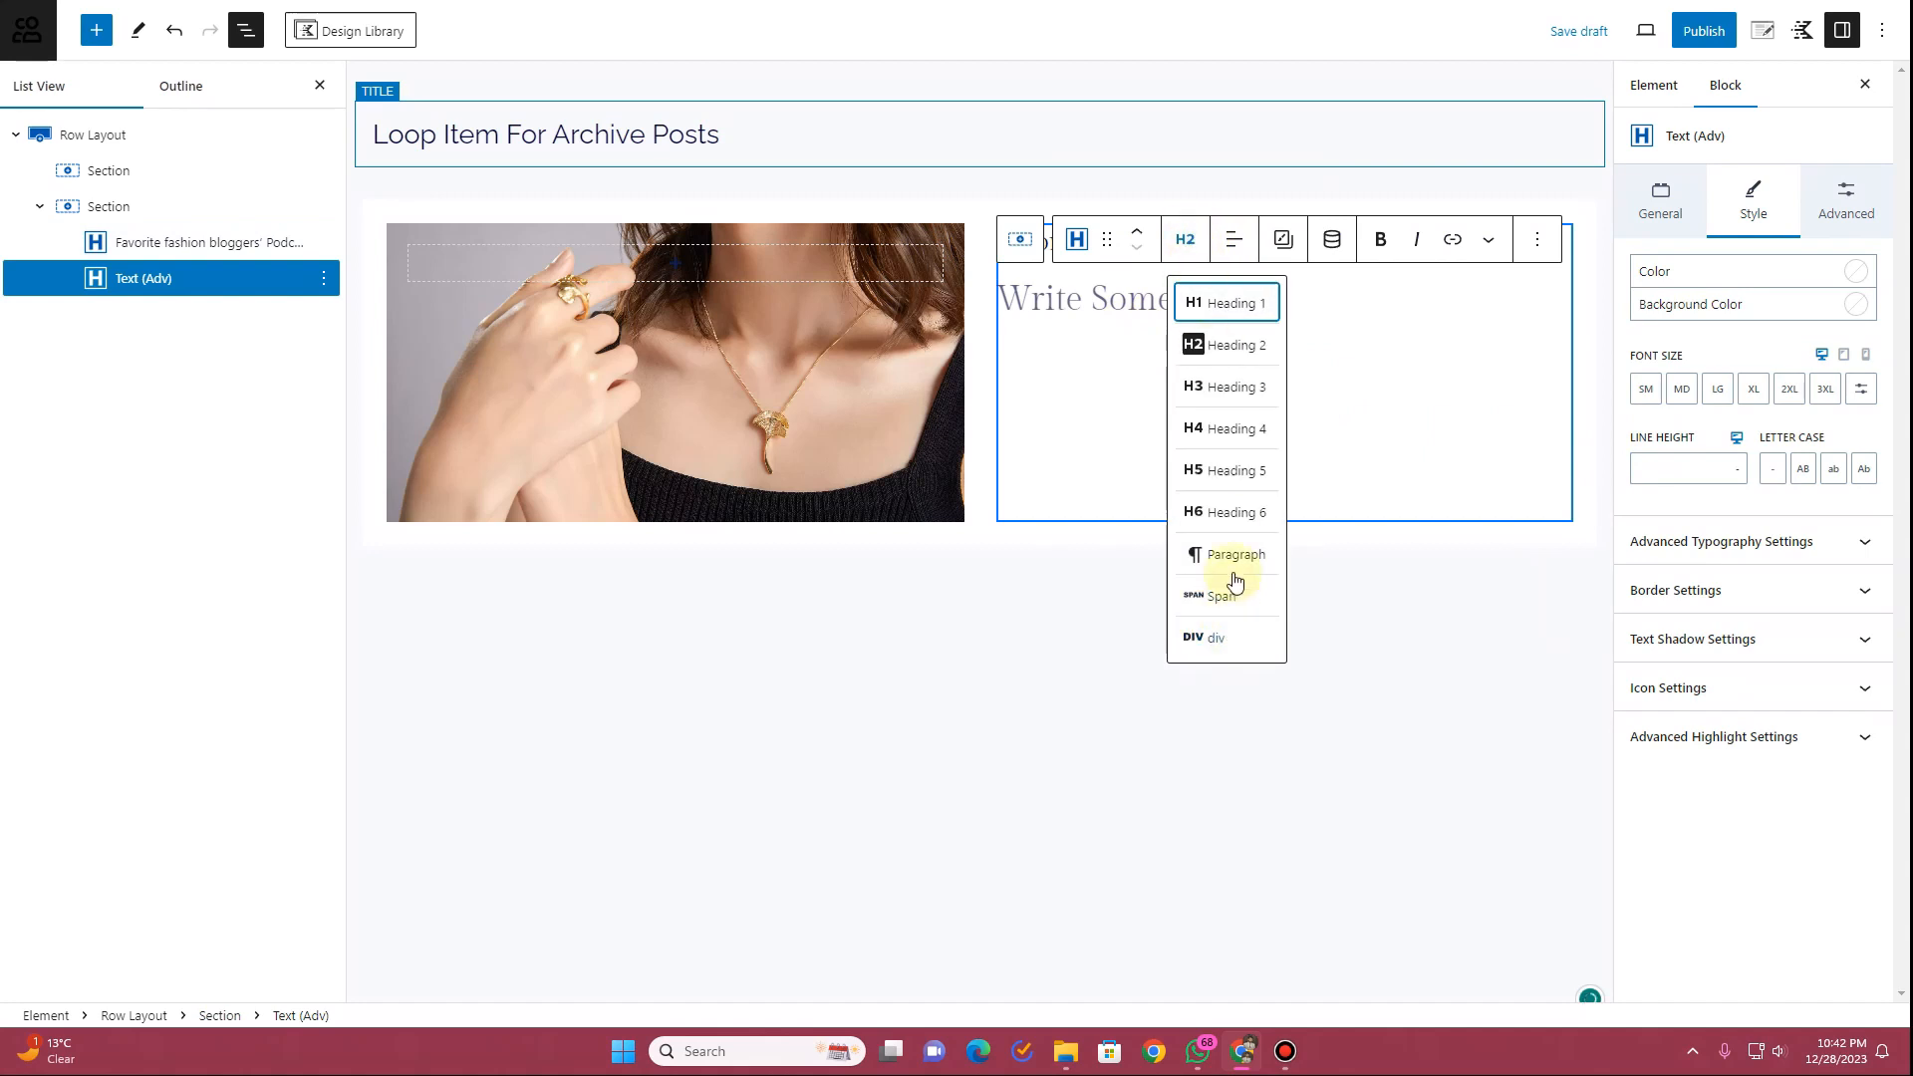
click(1236, 550)
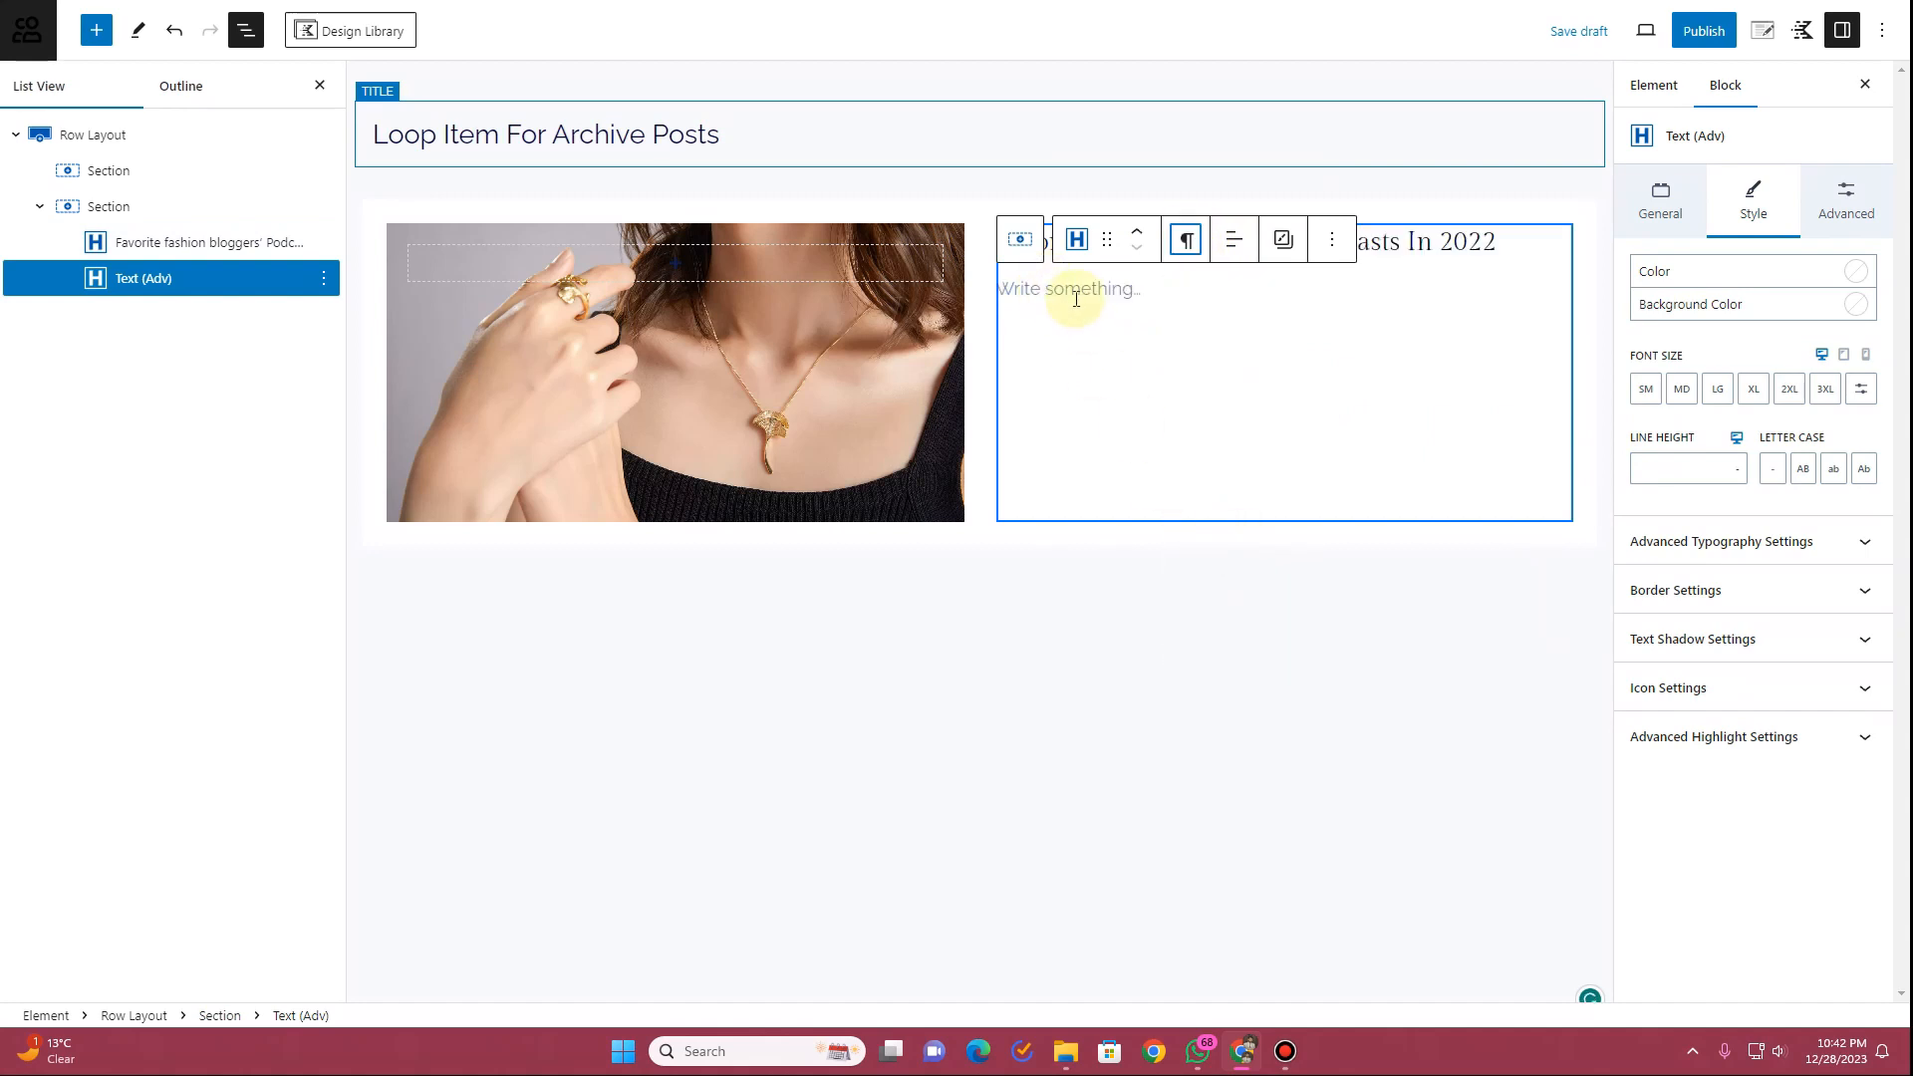
click(1156, 297)
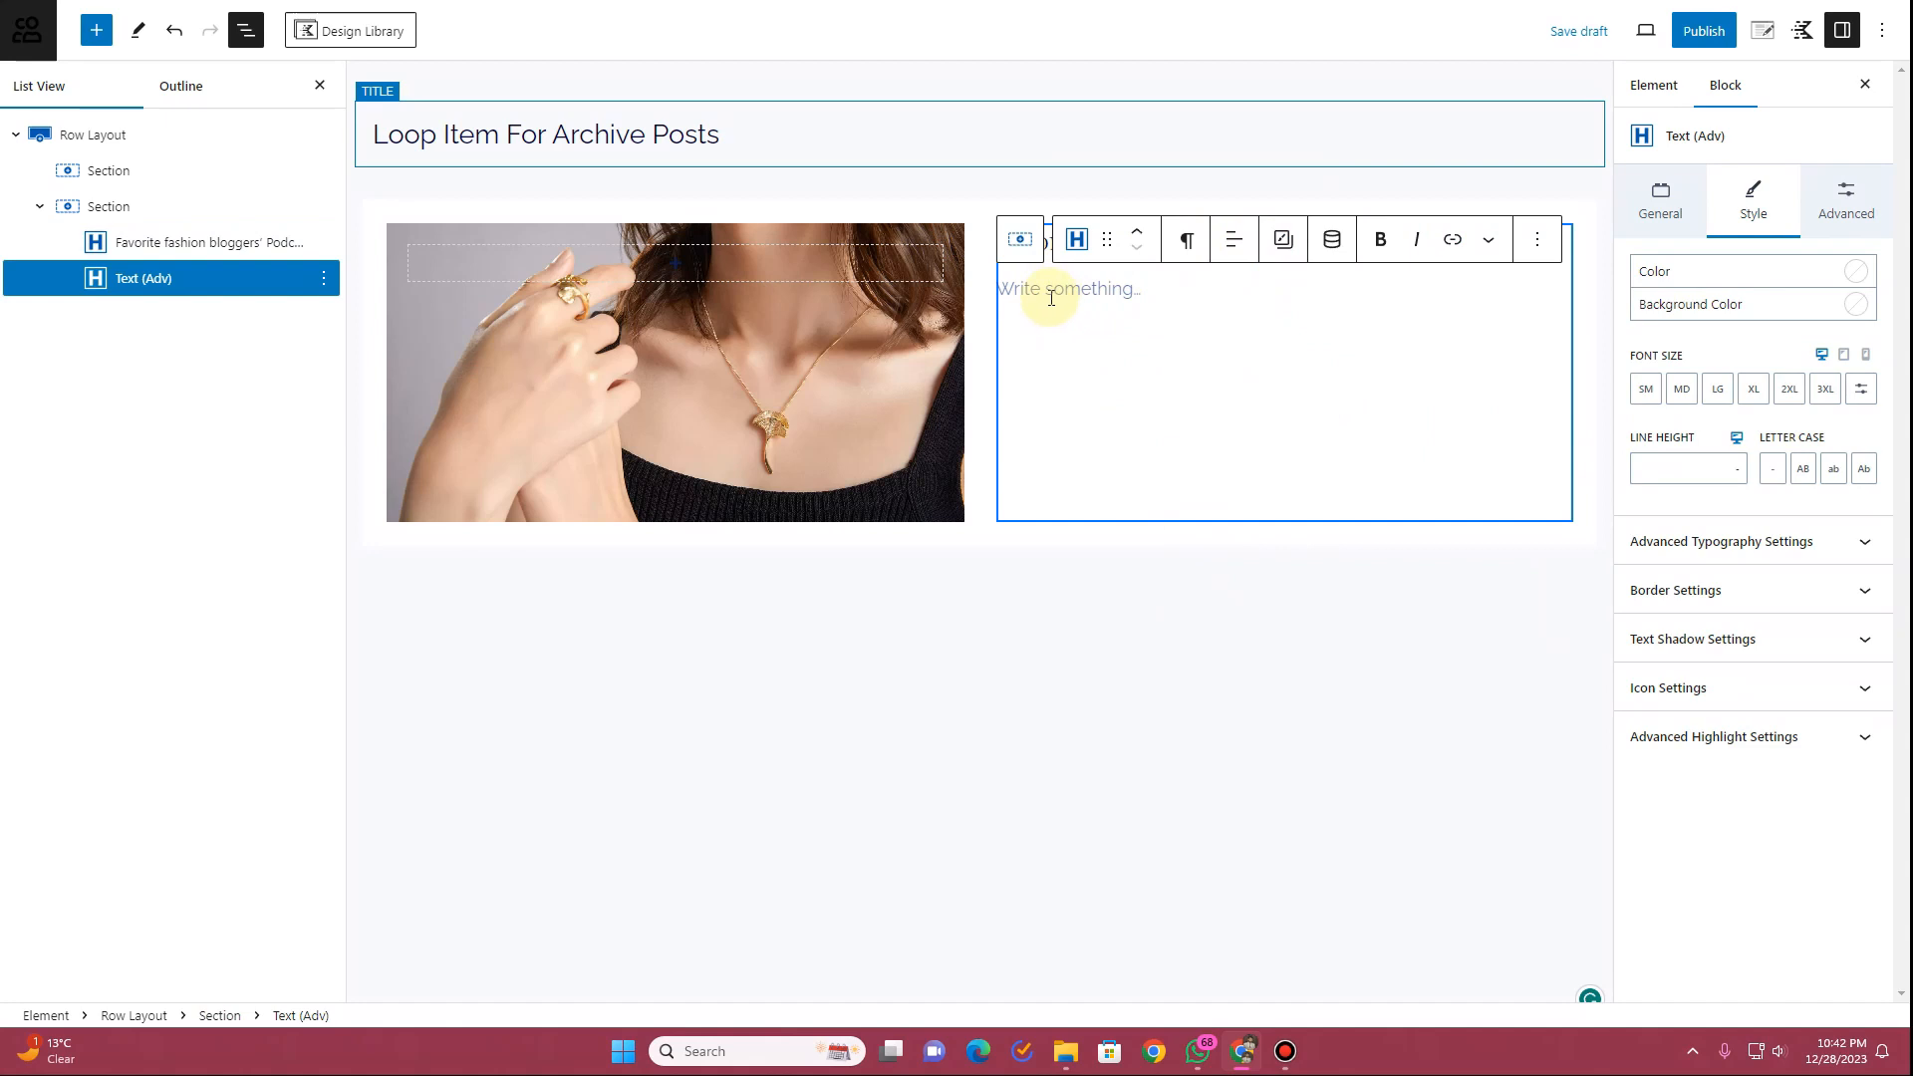
Fill the paragraph with dynamic content, using the Post Excerpt of the current post
click(1332, 242)
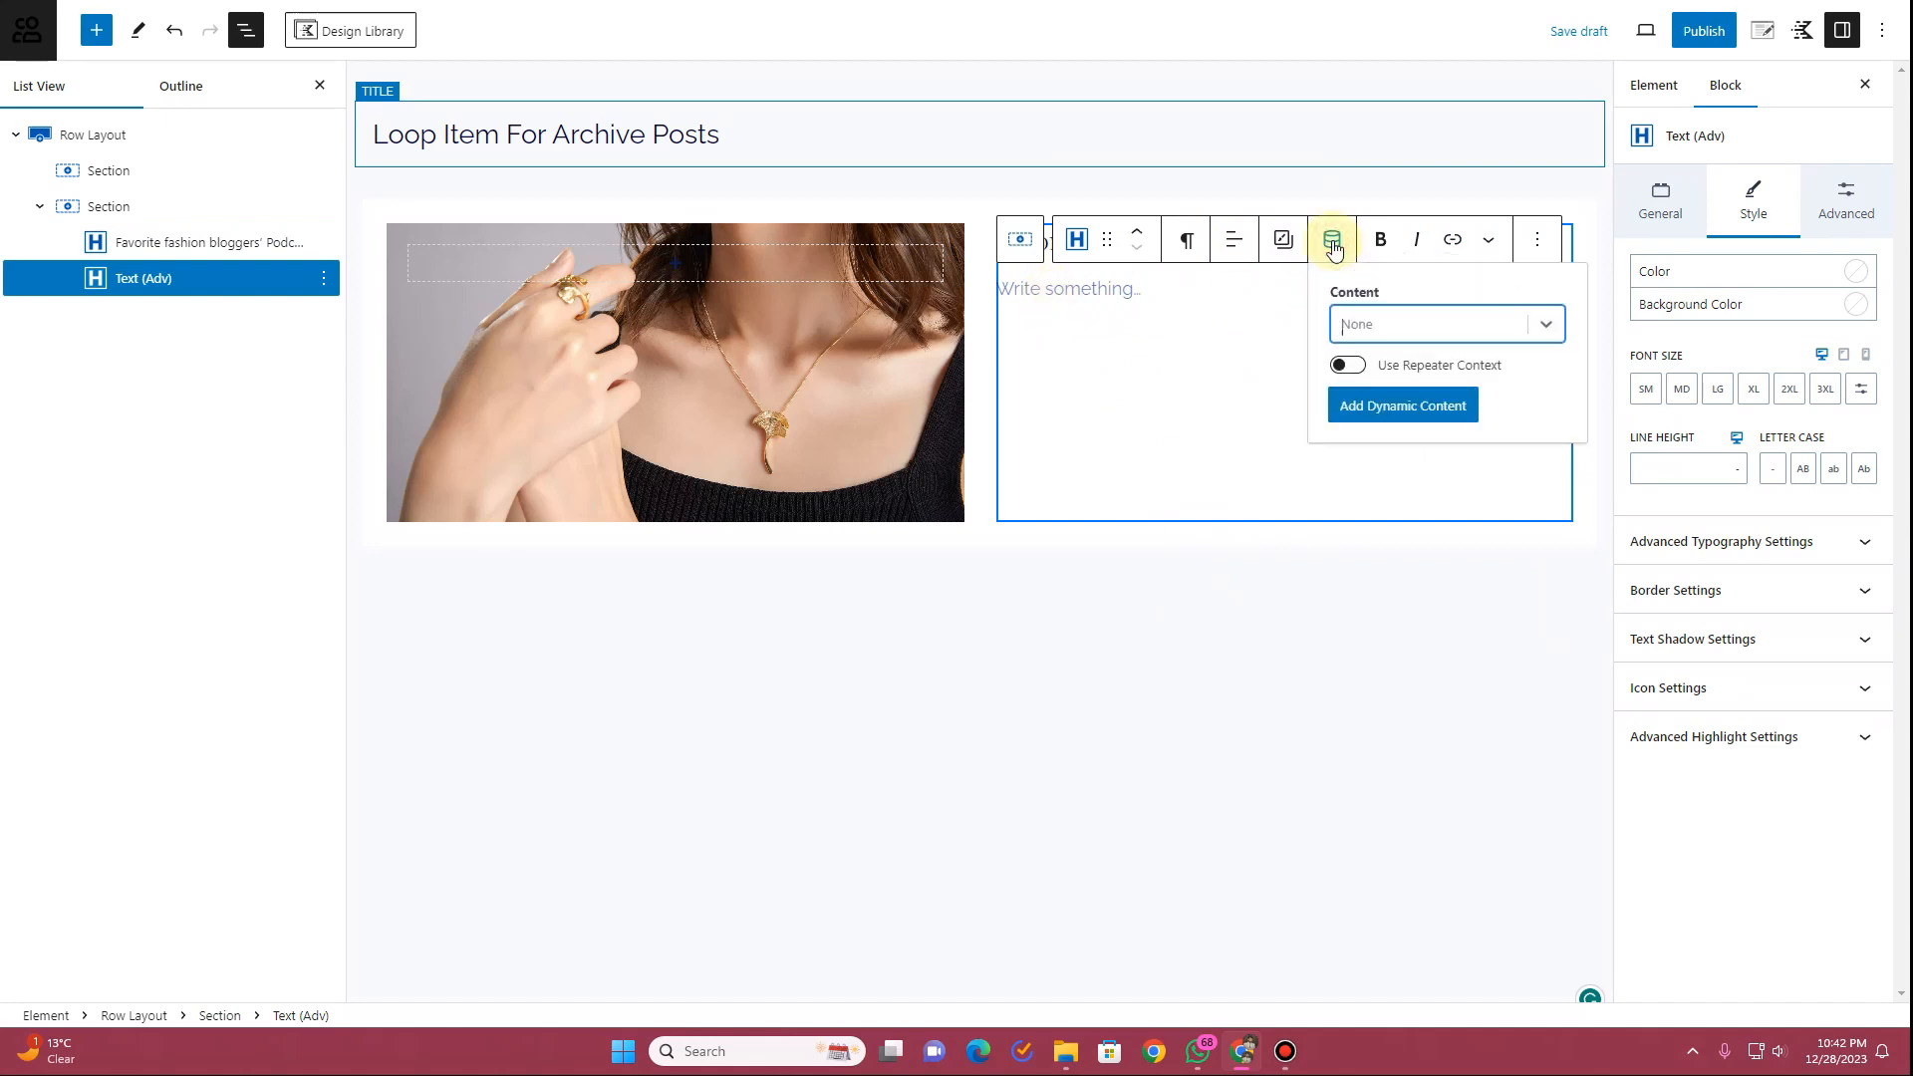
click(1534, 325)
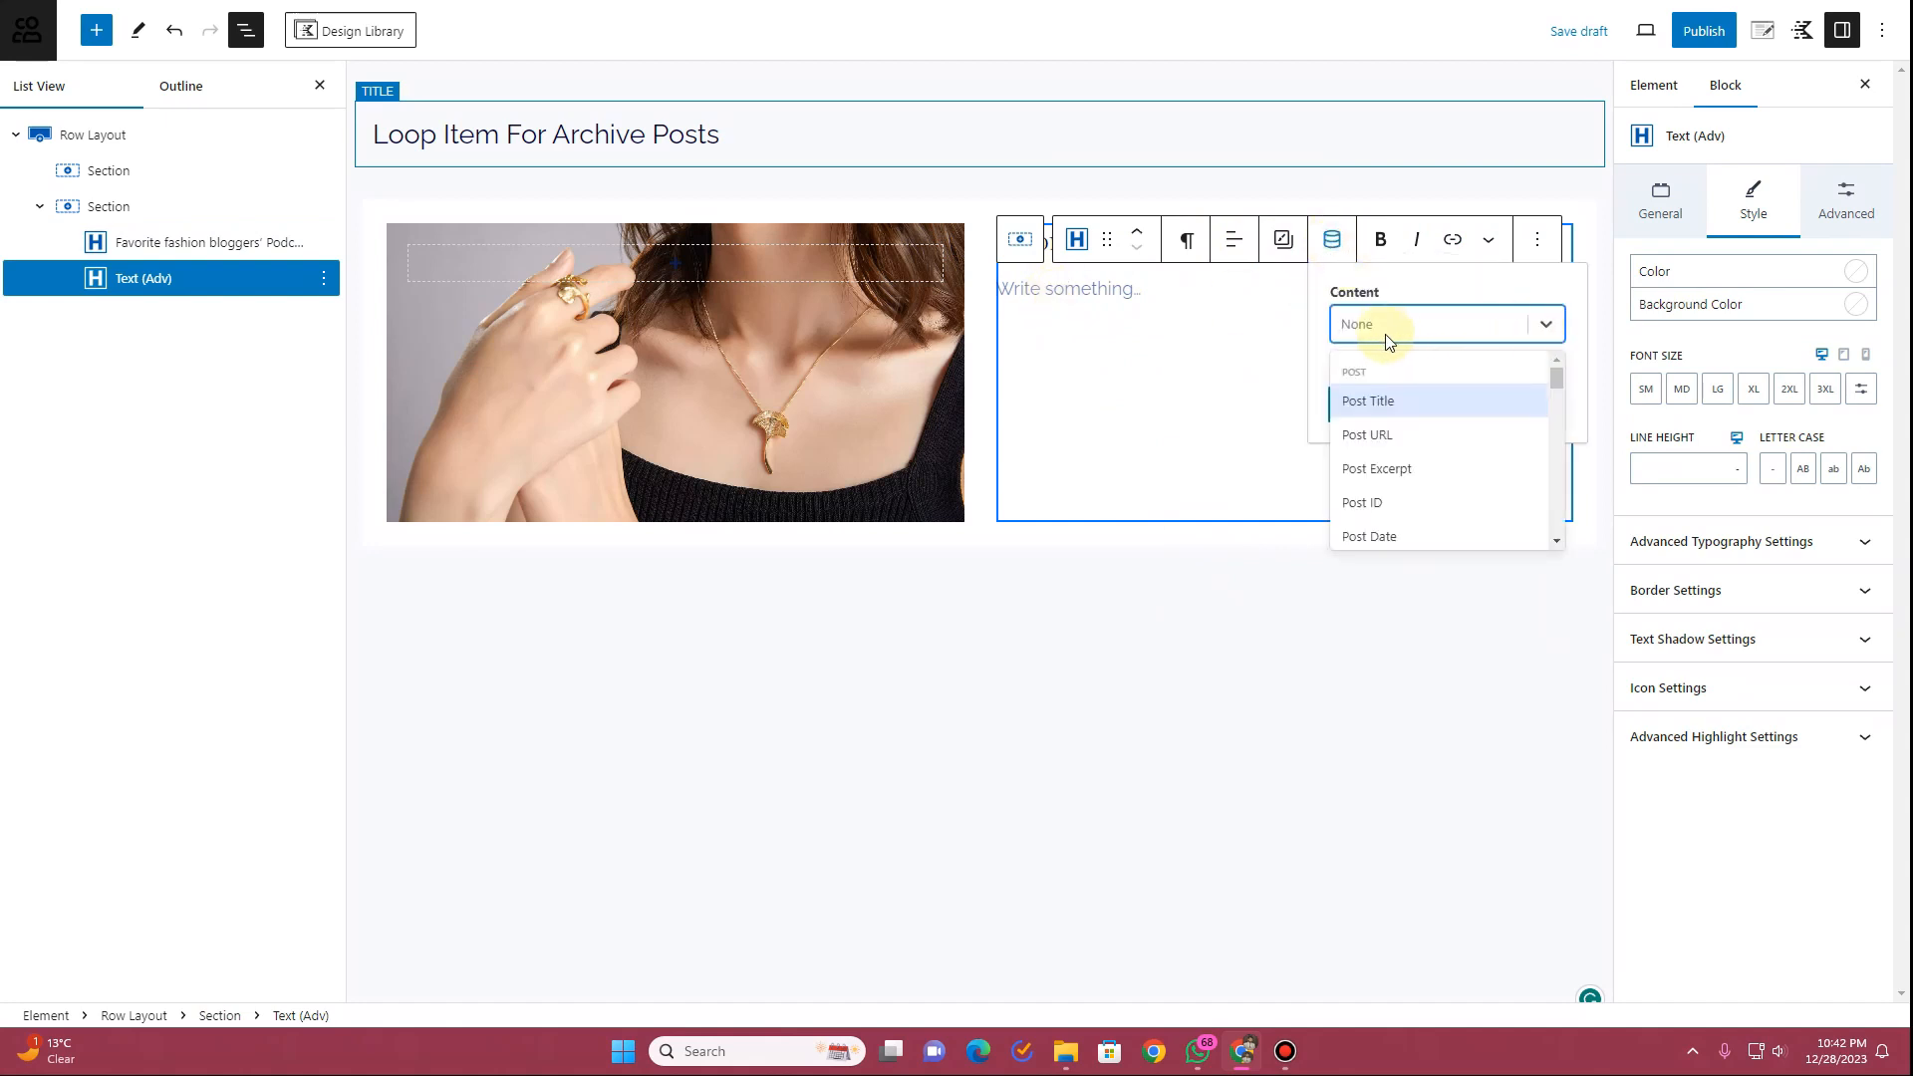
click(1390, 482)
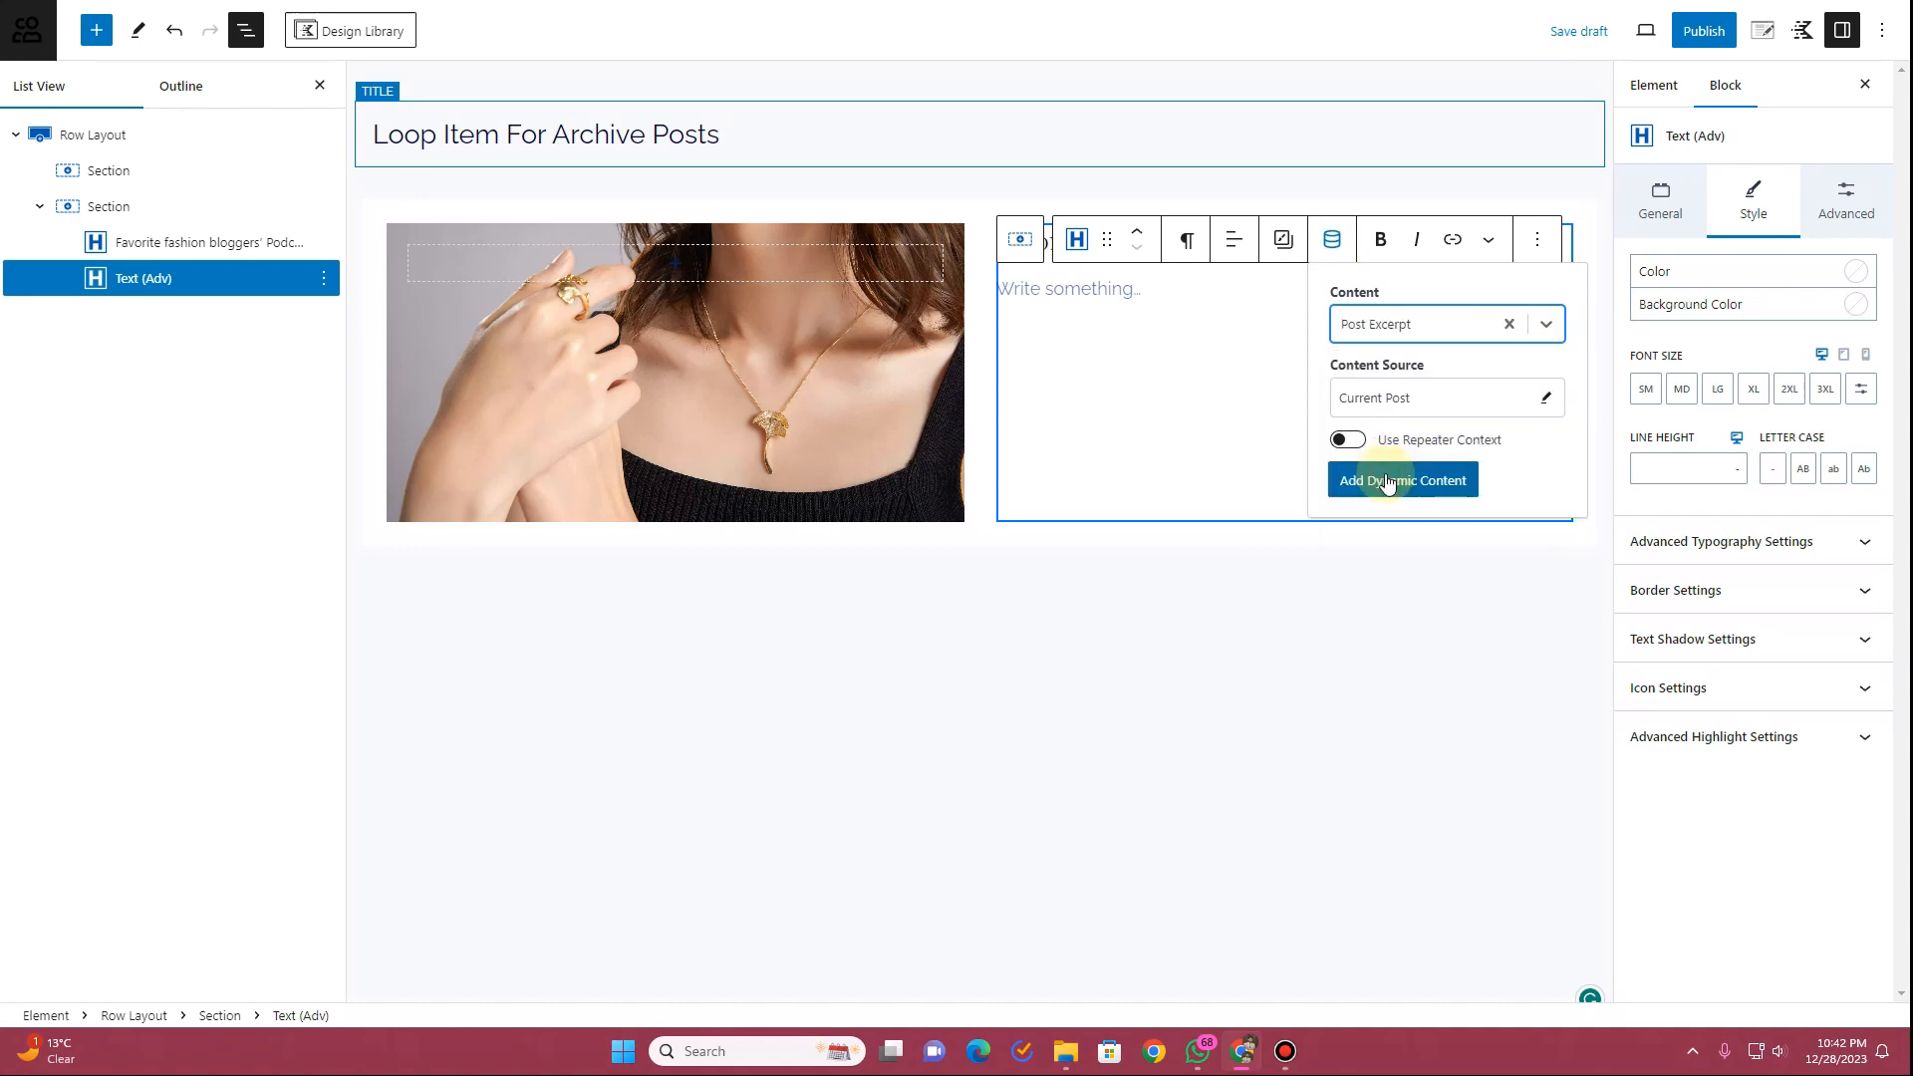
click(1385, 492)
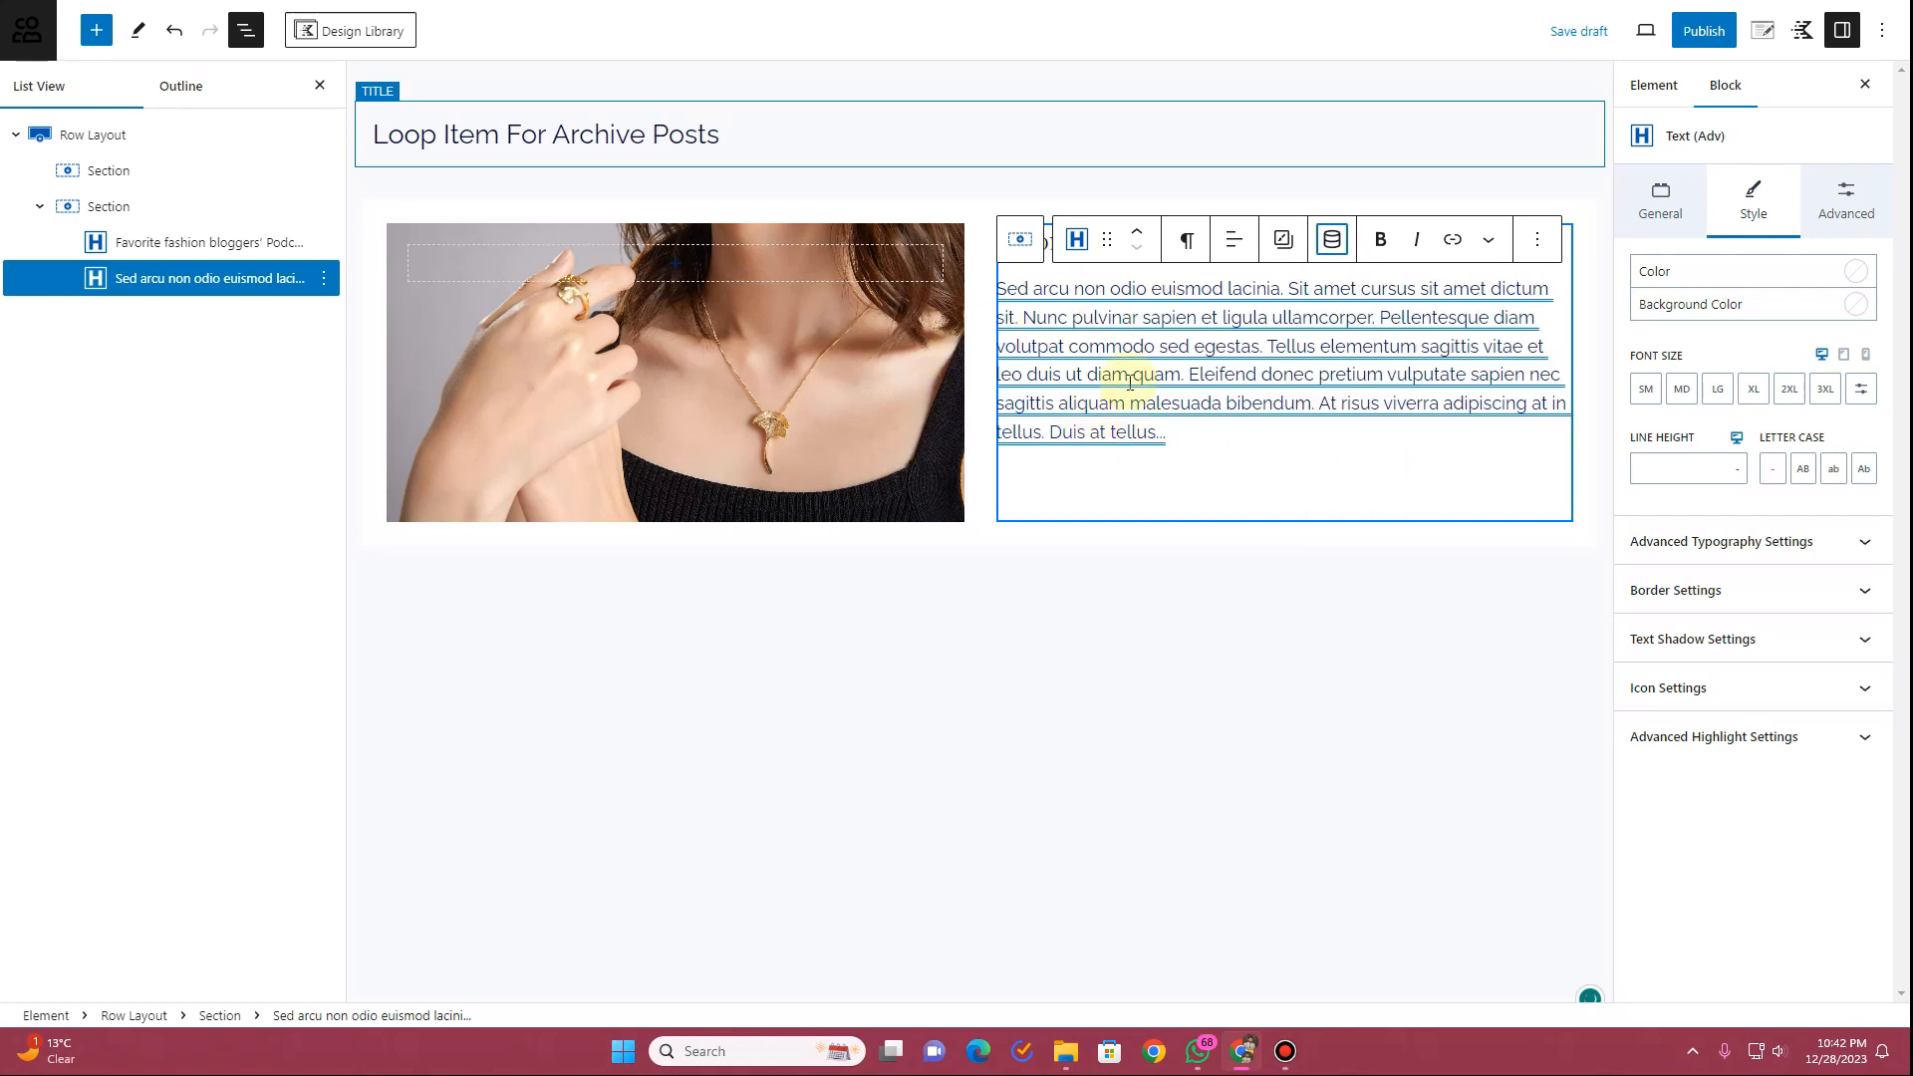
Set the dynamic post excerpt's font size to 16 px
click(1130, 381)
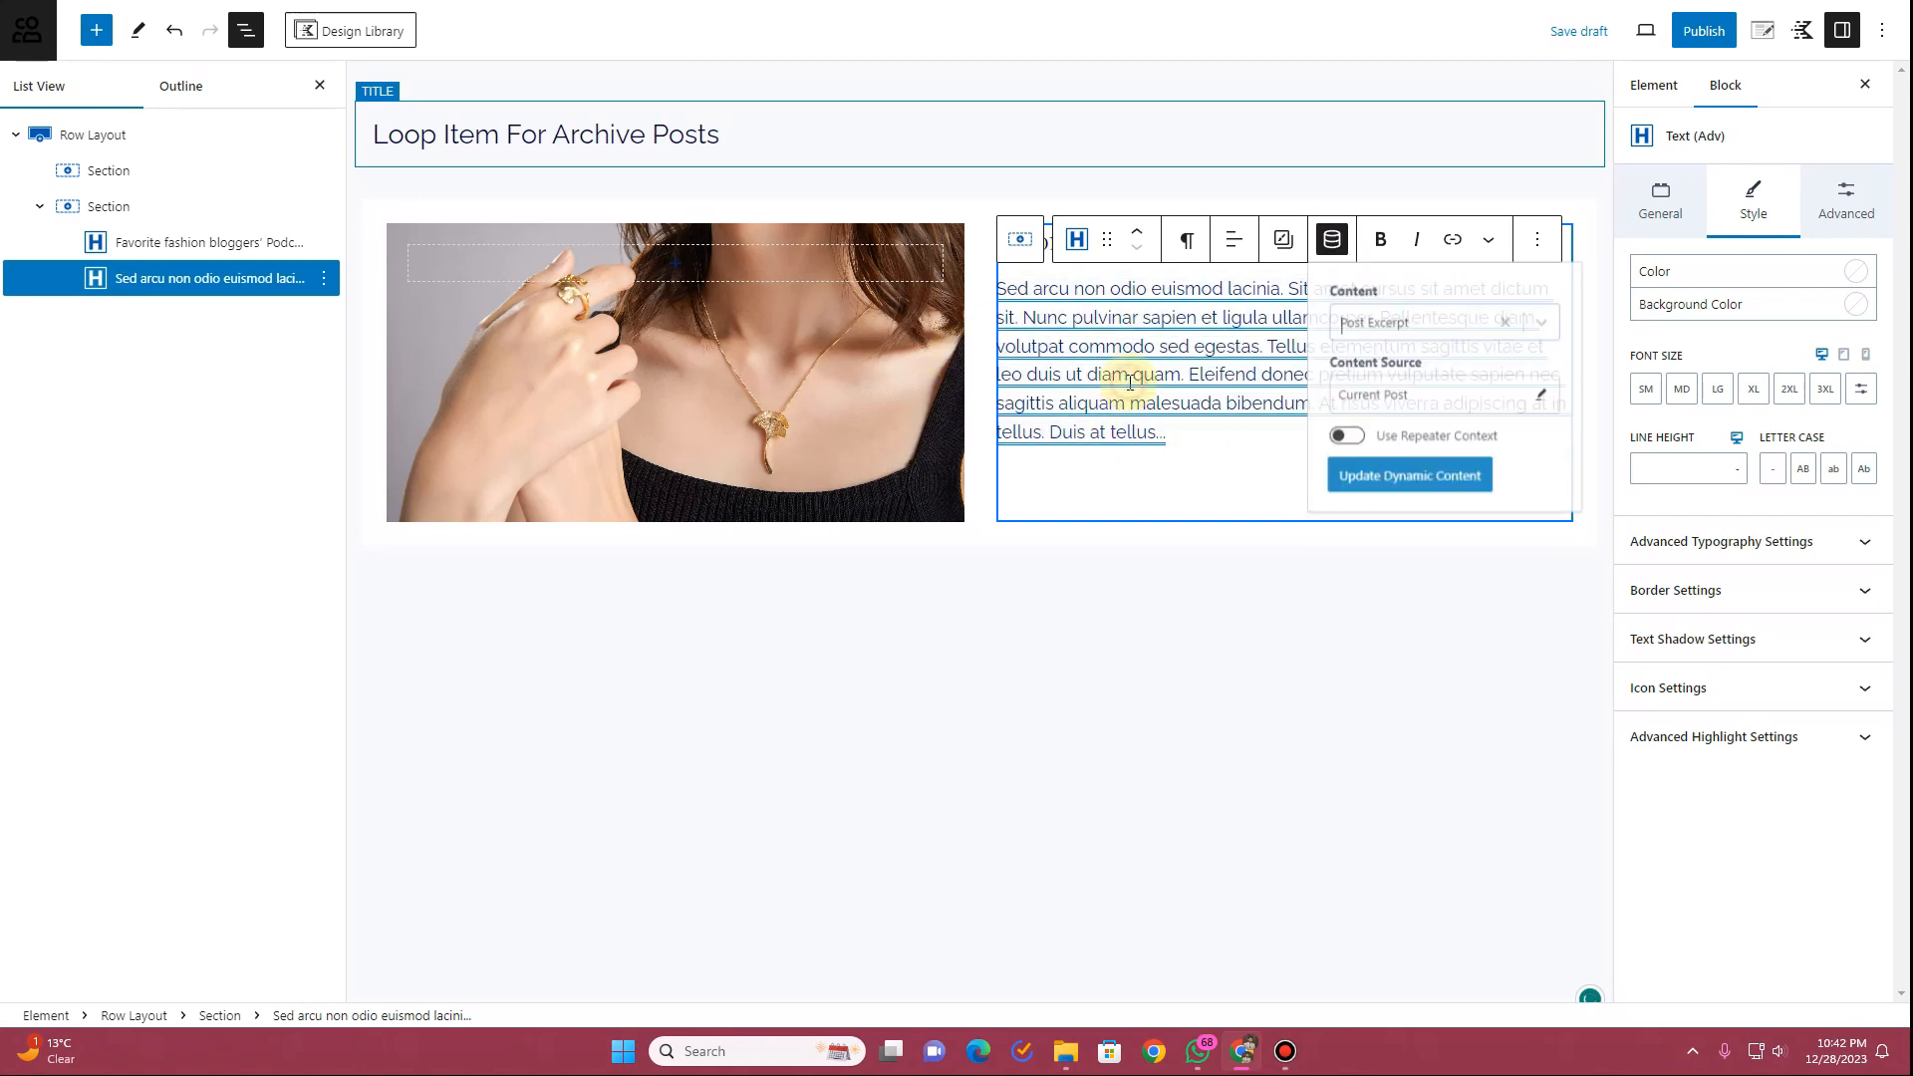
click(1188, 433)
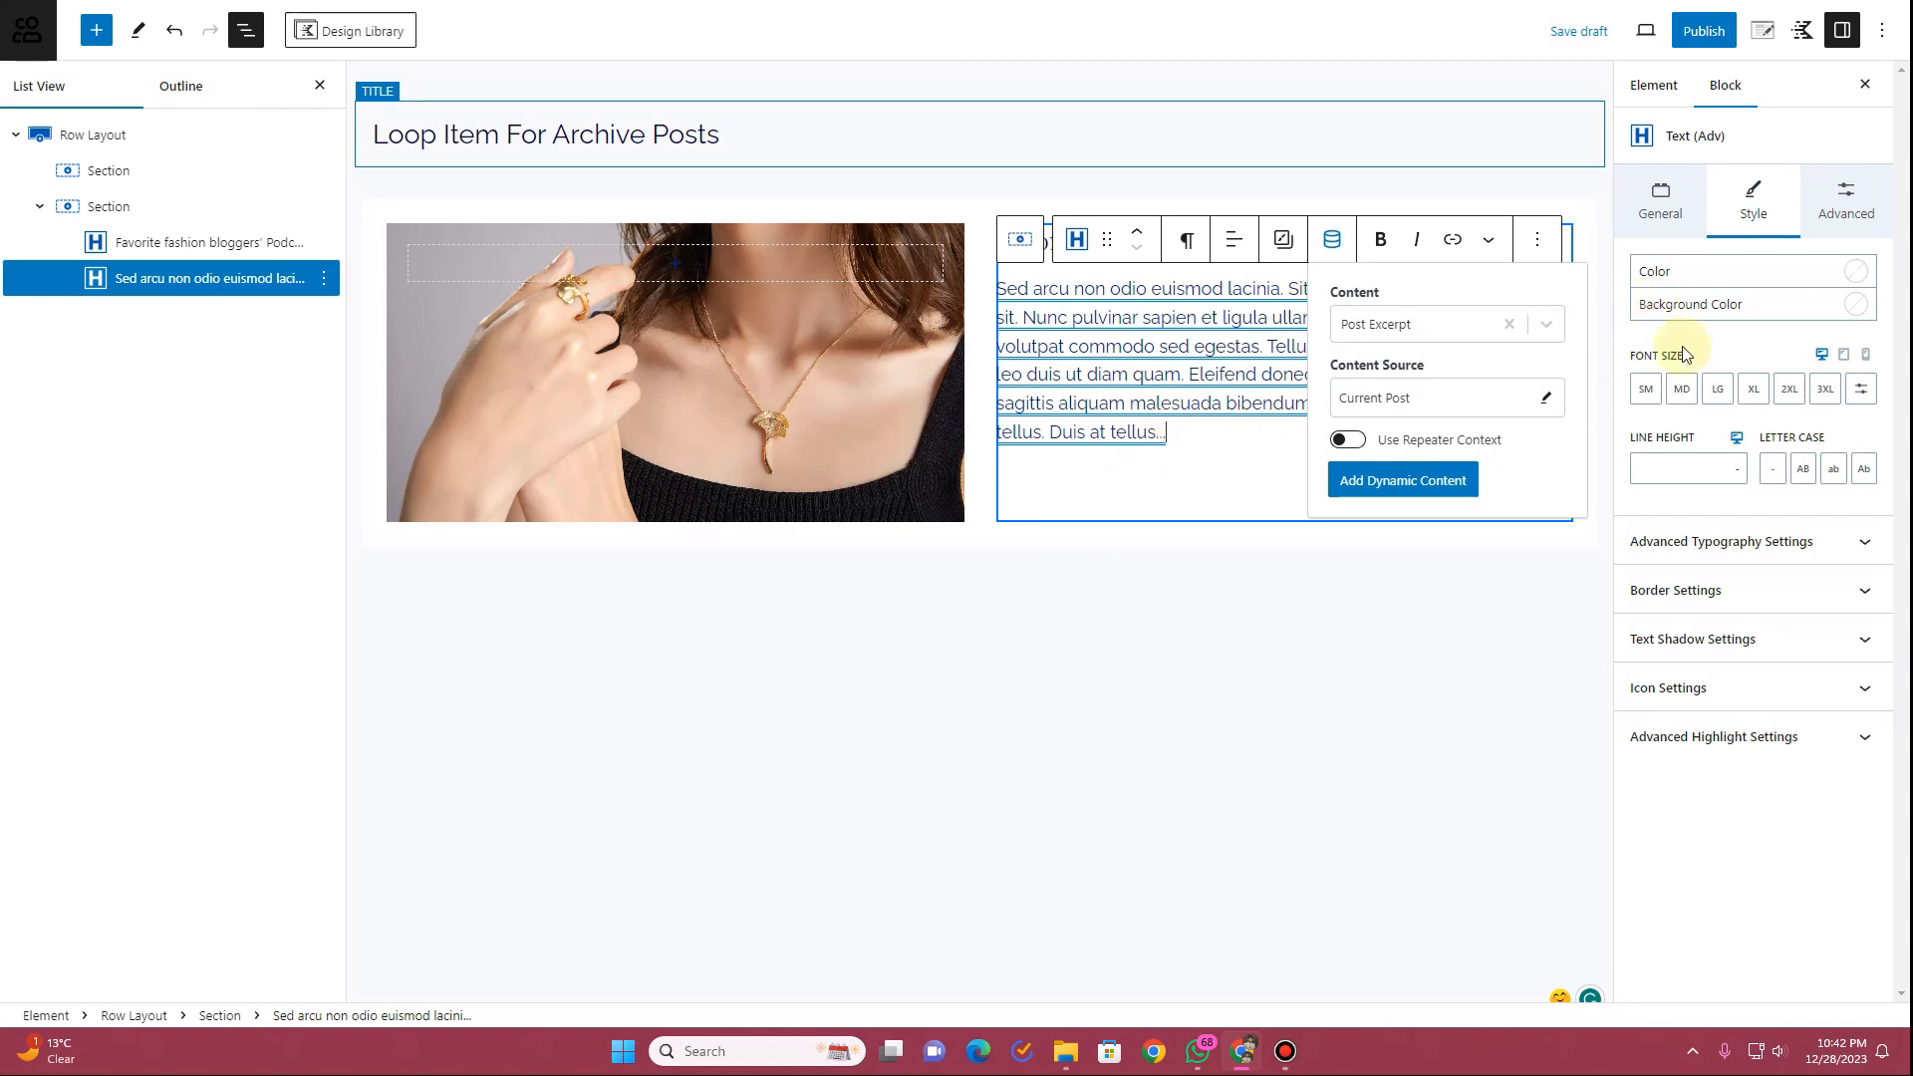
click(1858, 391)
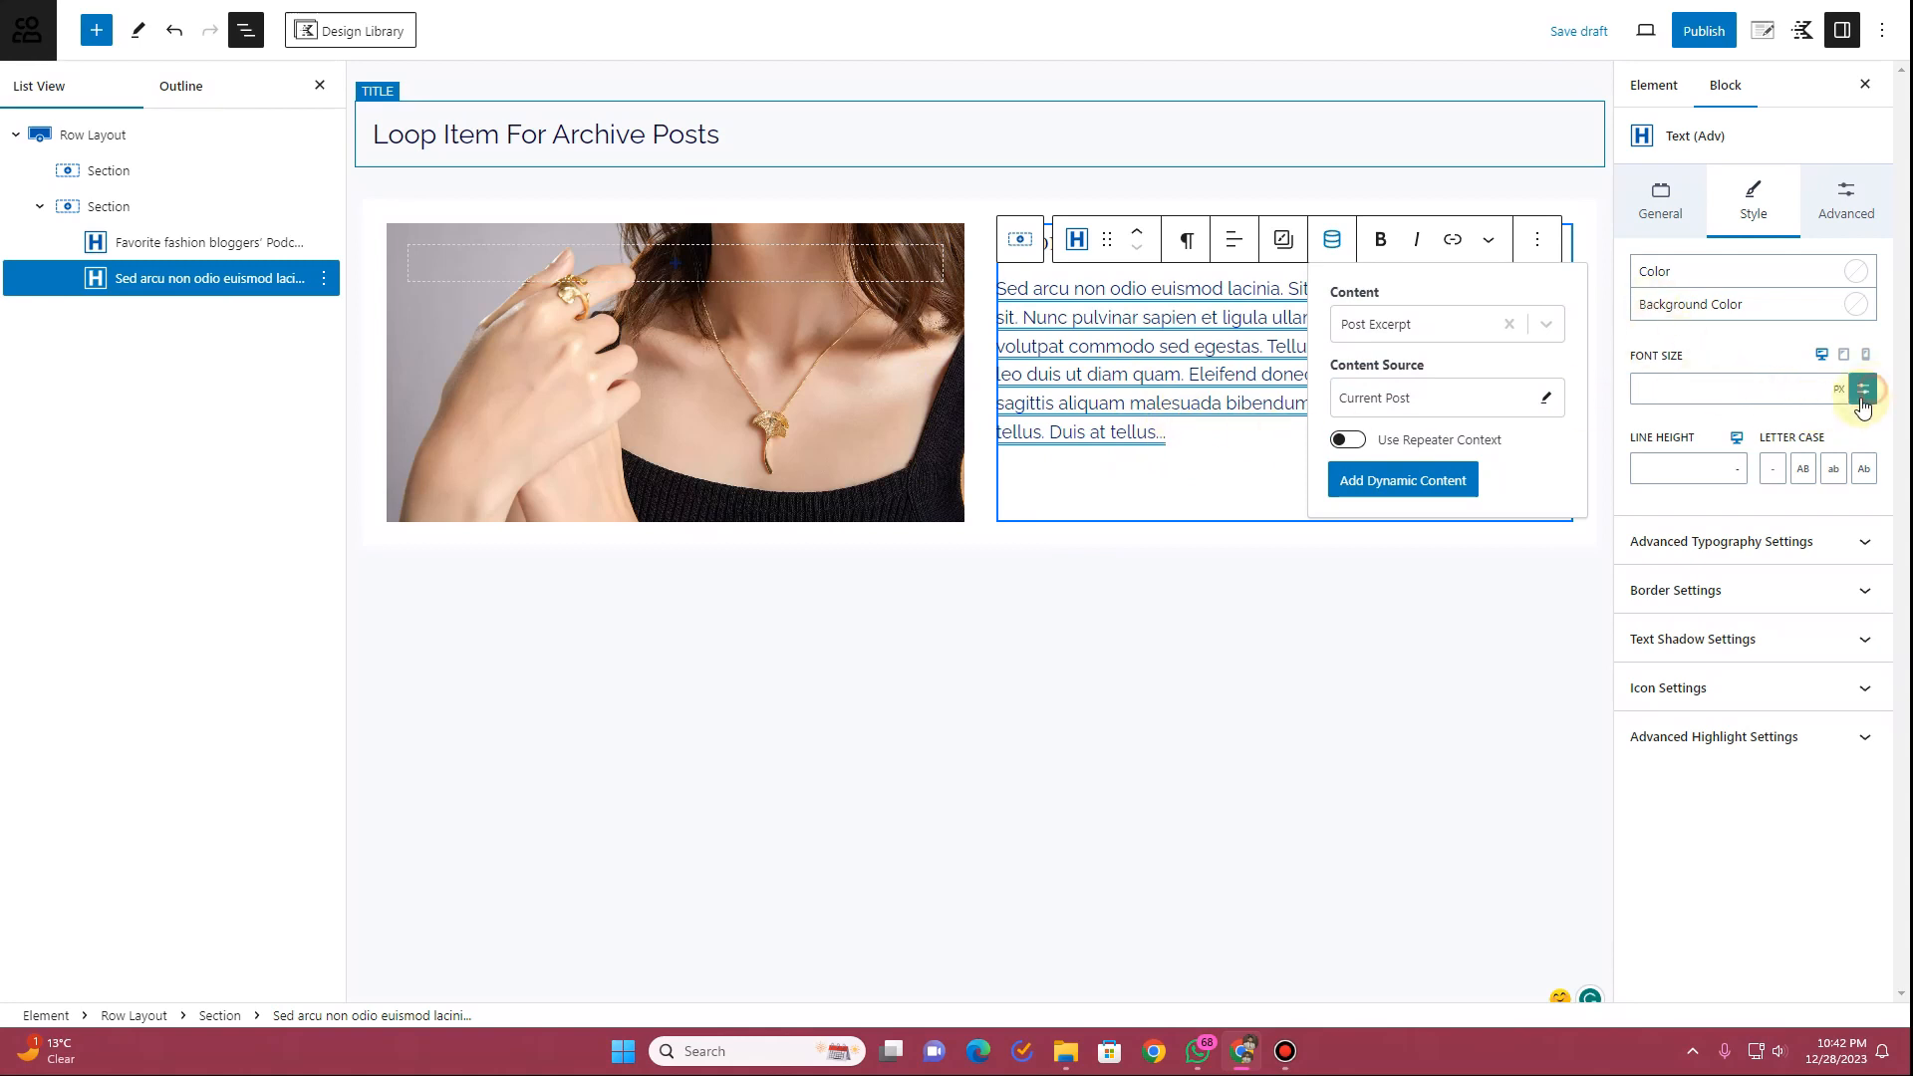
click(1671, 388)
text(18)
drag(1672, 388, 1646, 389)
text(6)
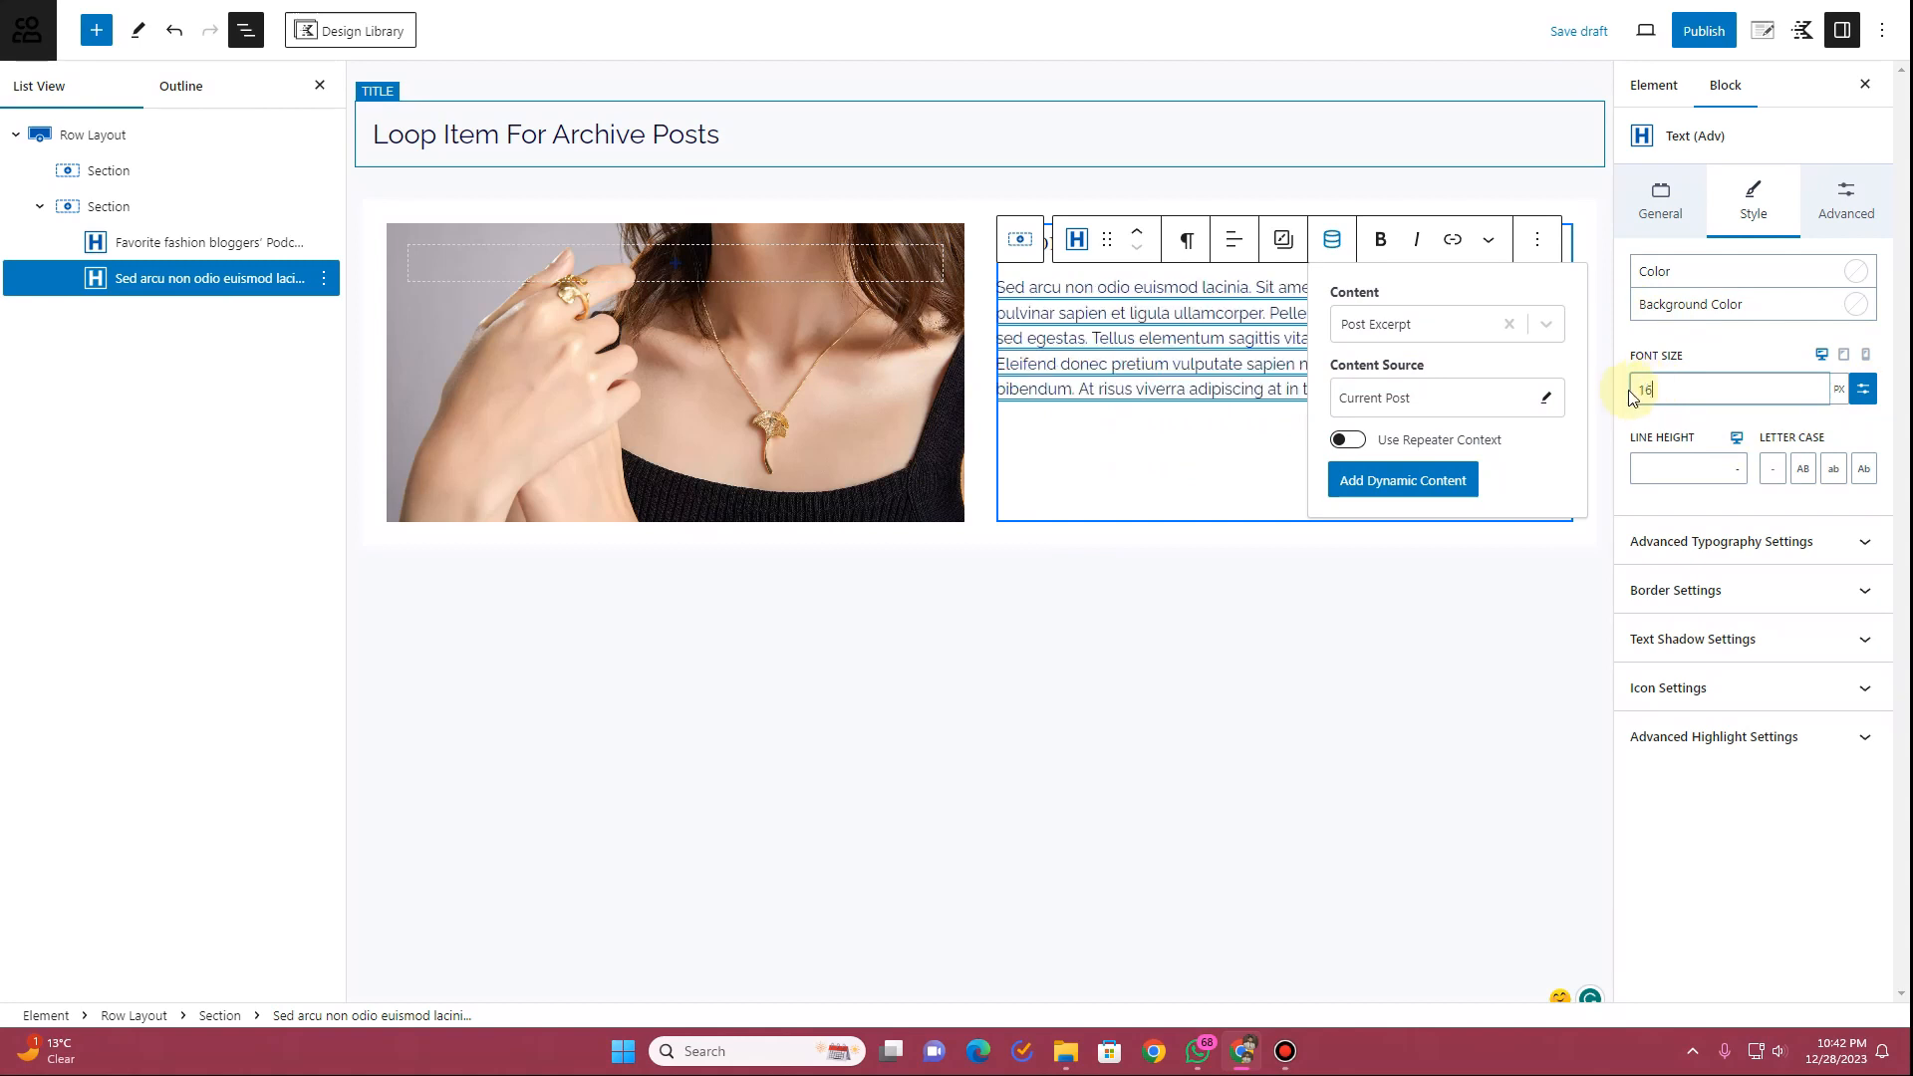
Add a Buttons (Adv) block below the dynamic post excerpt and align its button left
click(1119, 432)
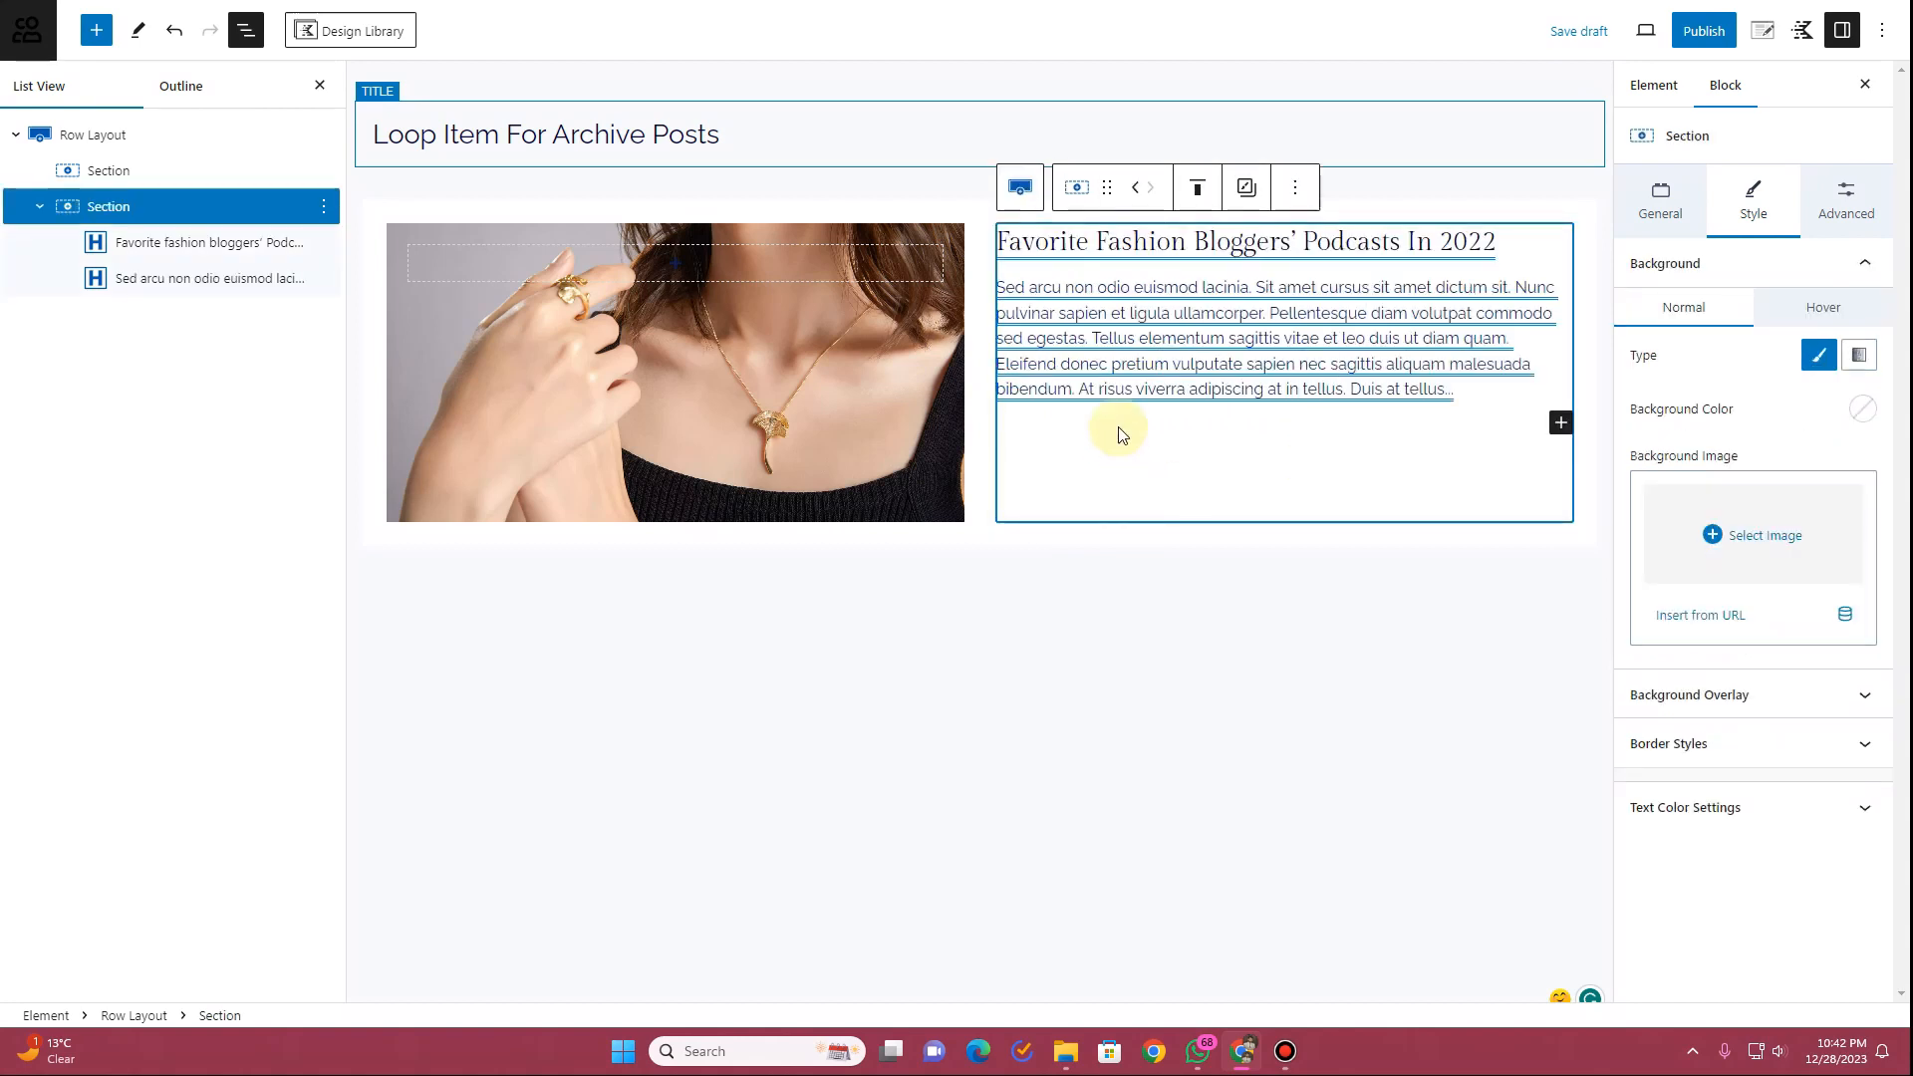
click(1561, 425)
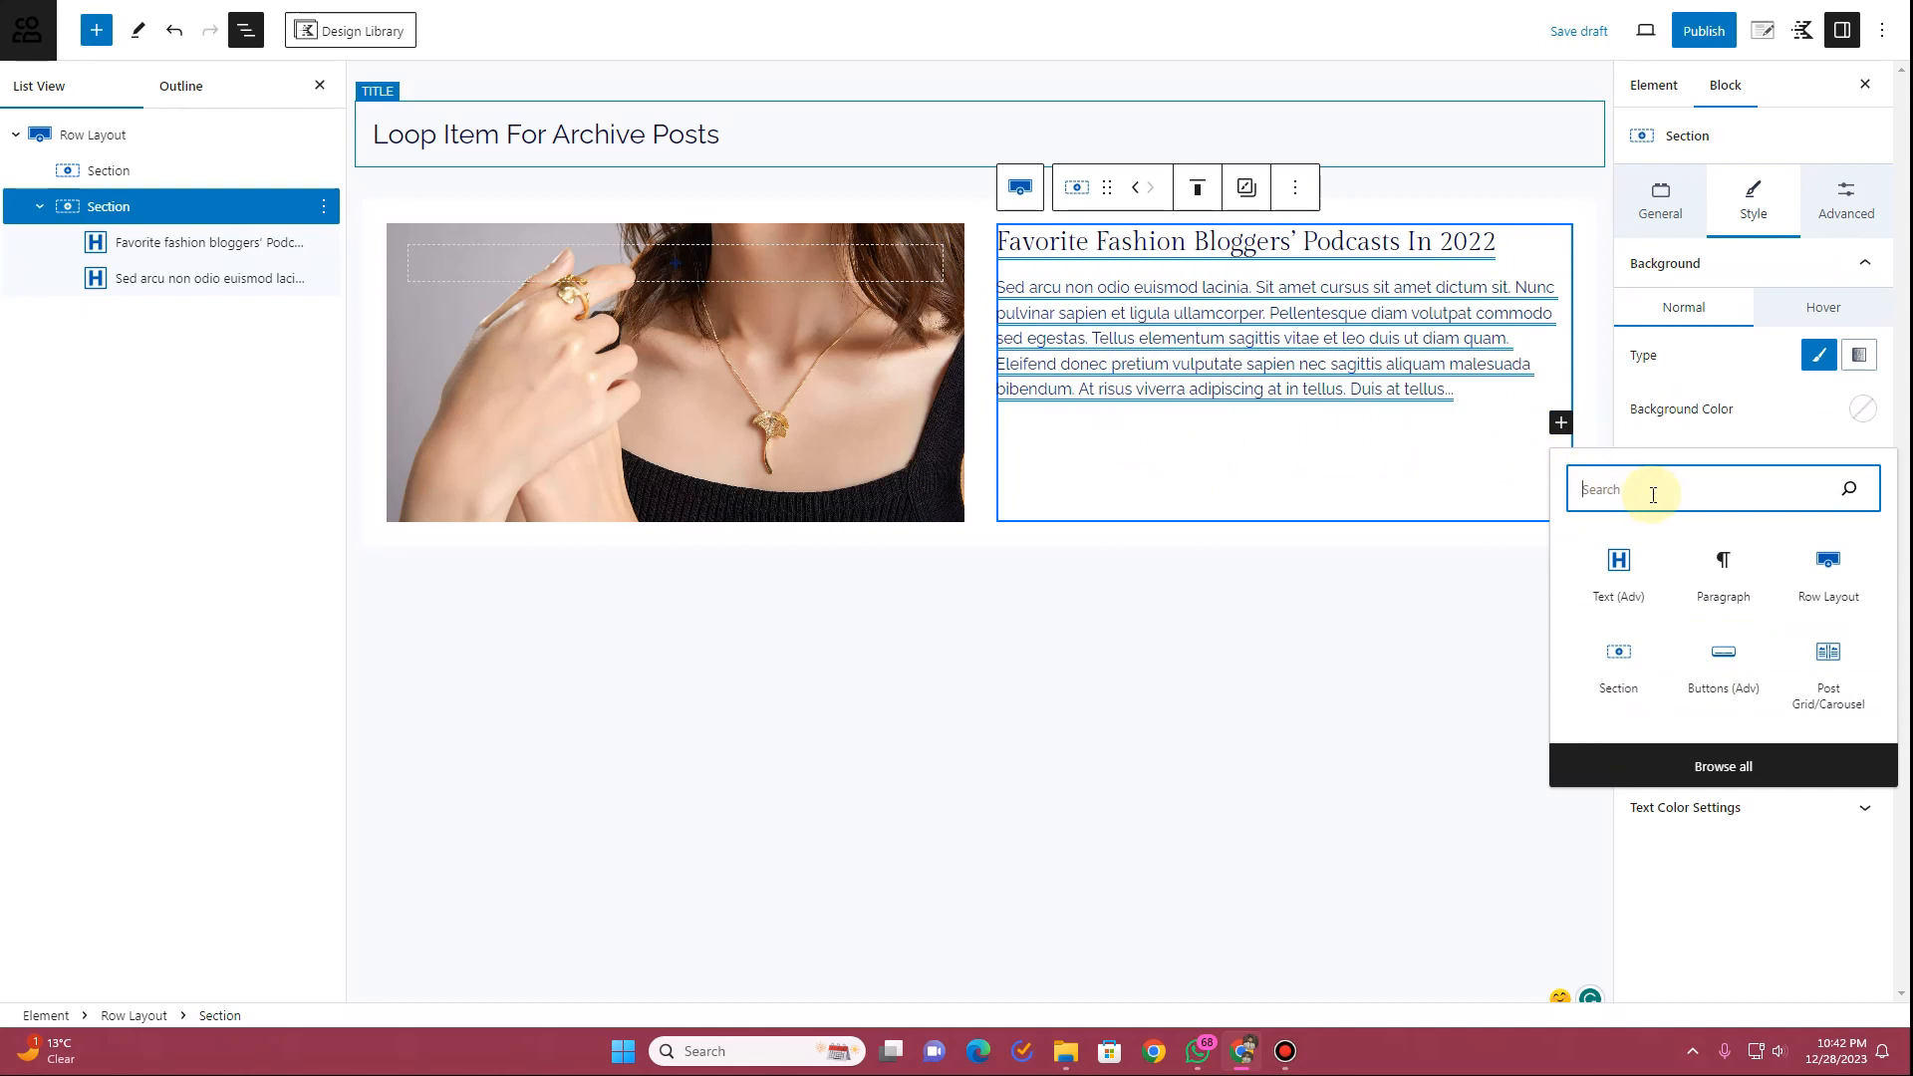
text(bu)
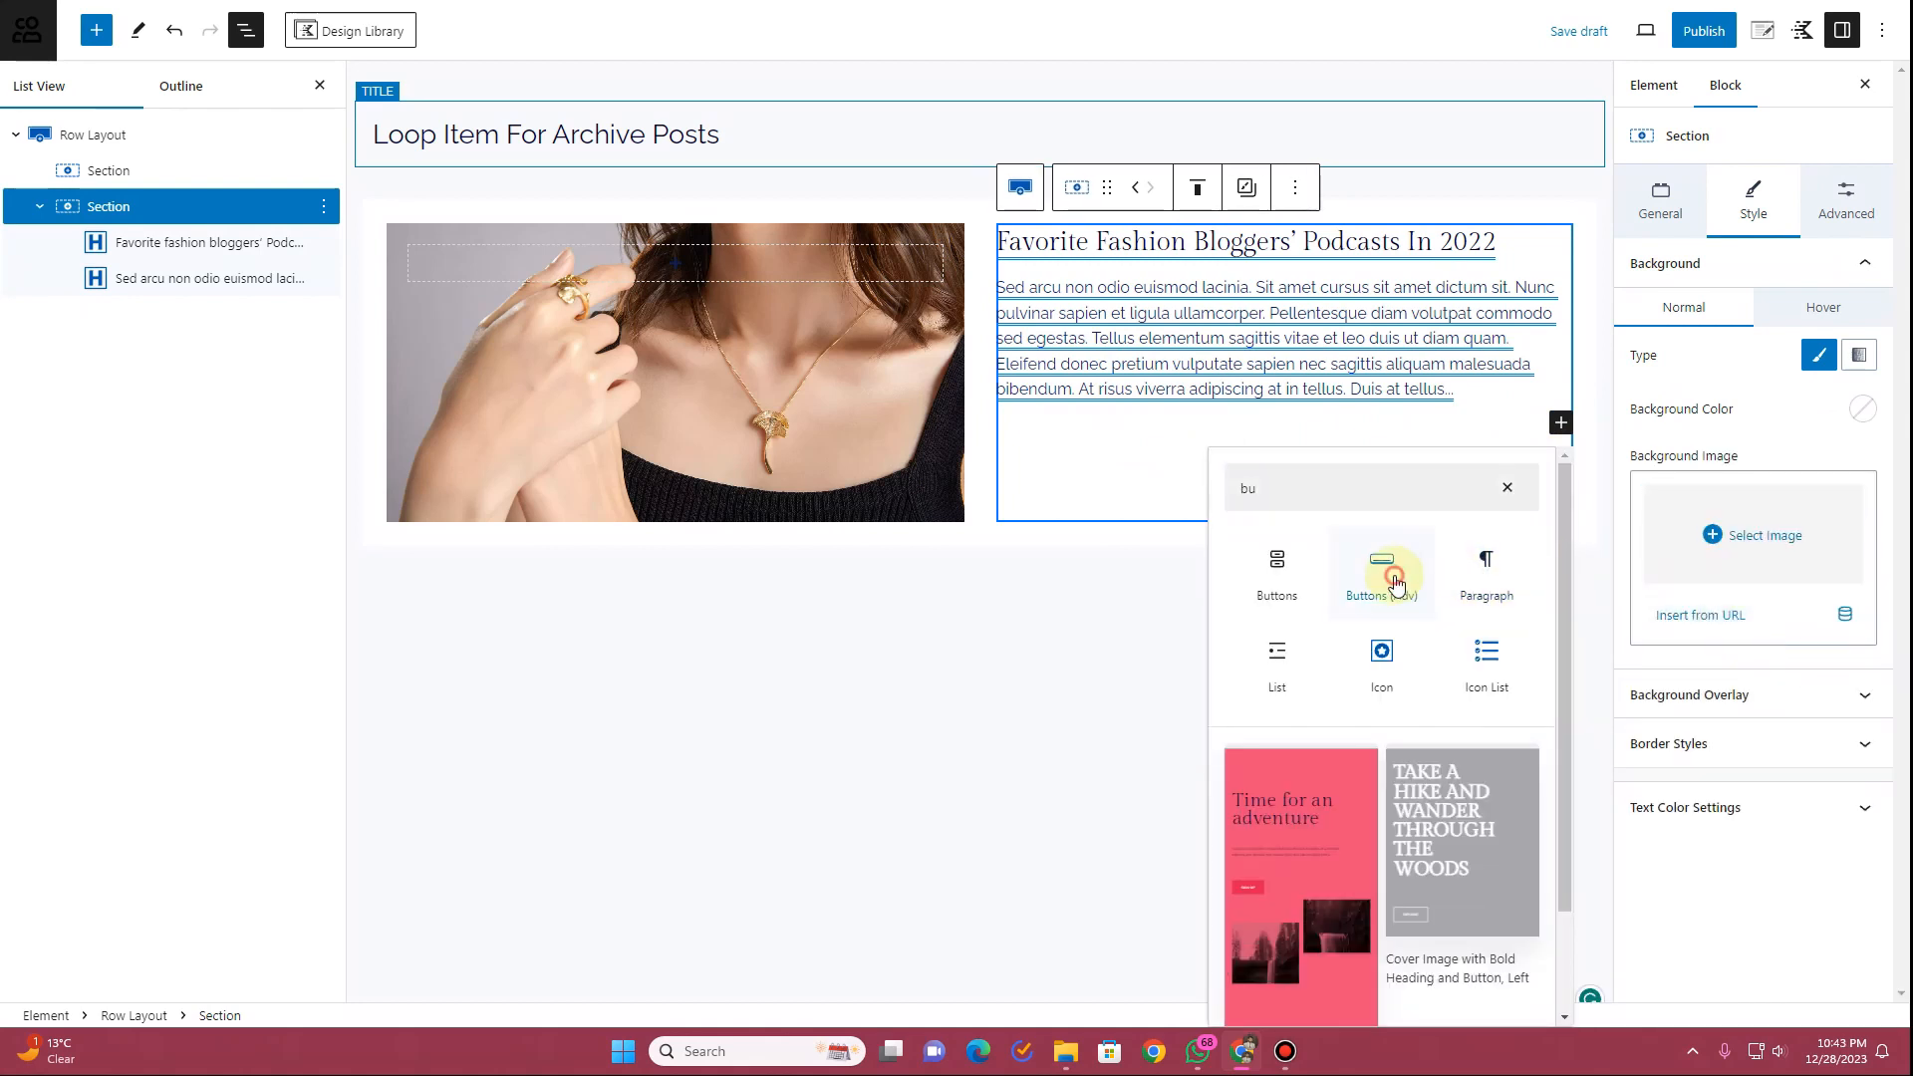
click(1394, 570)
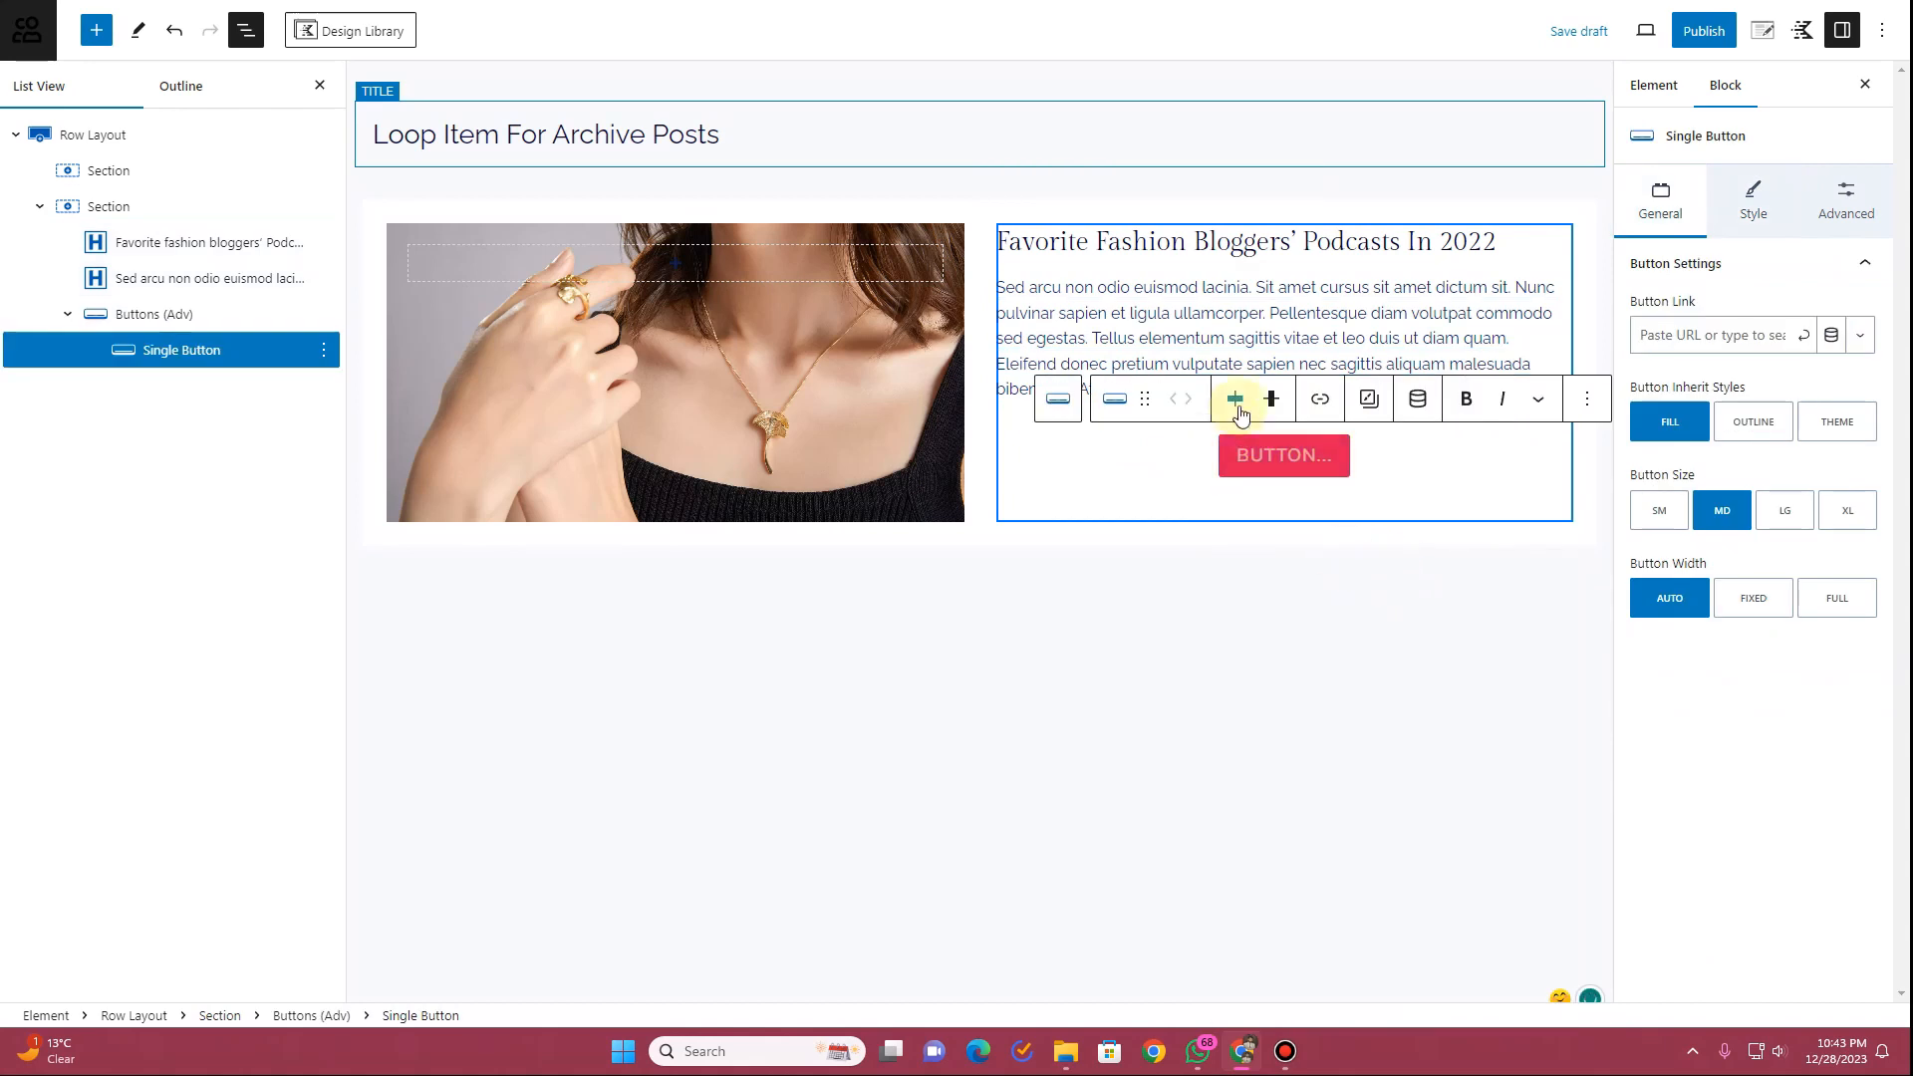
click(1235, 399)
click(1267, 471)
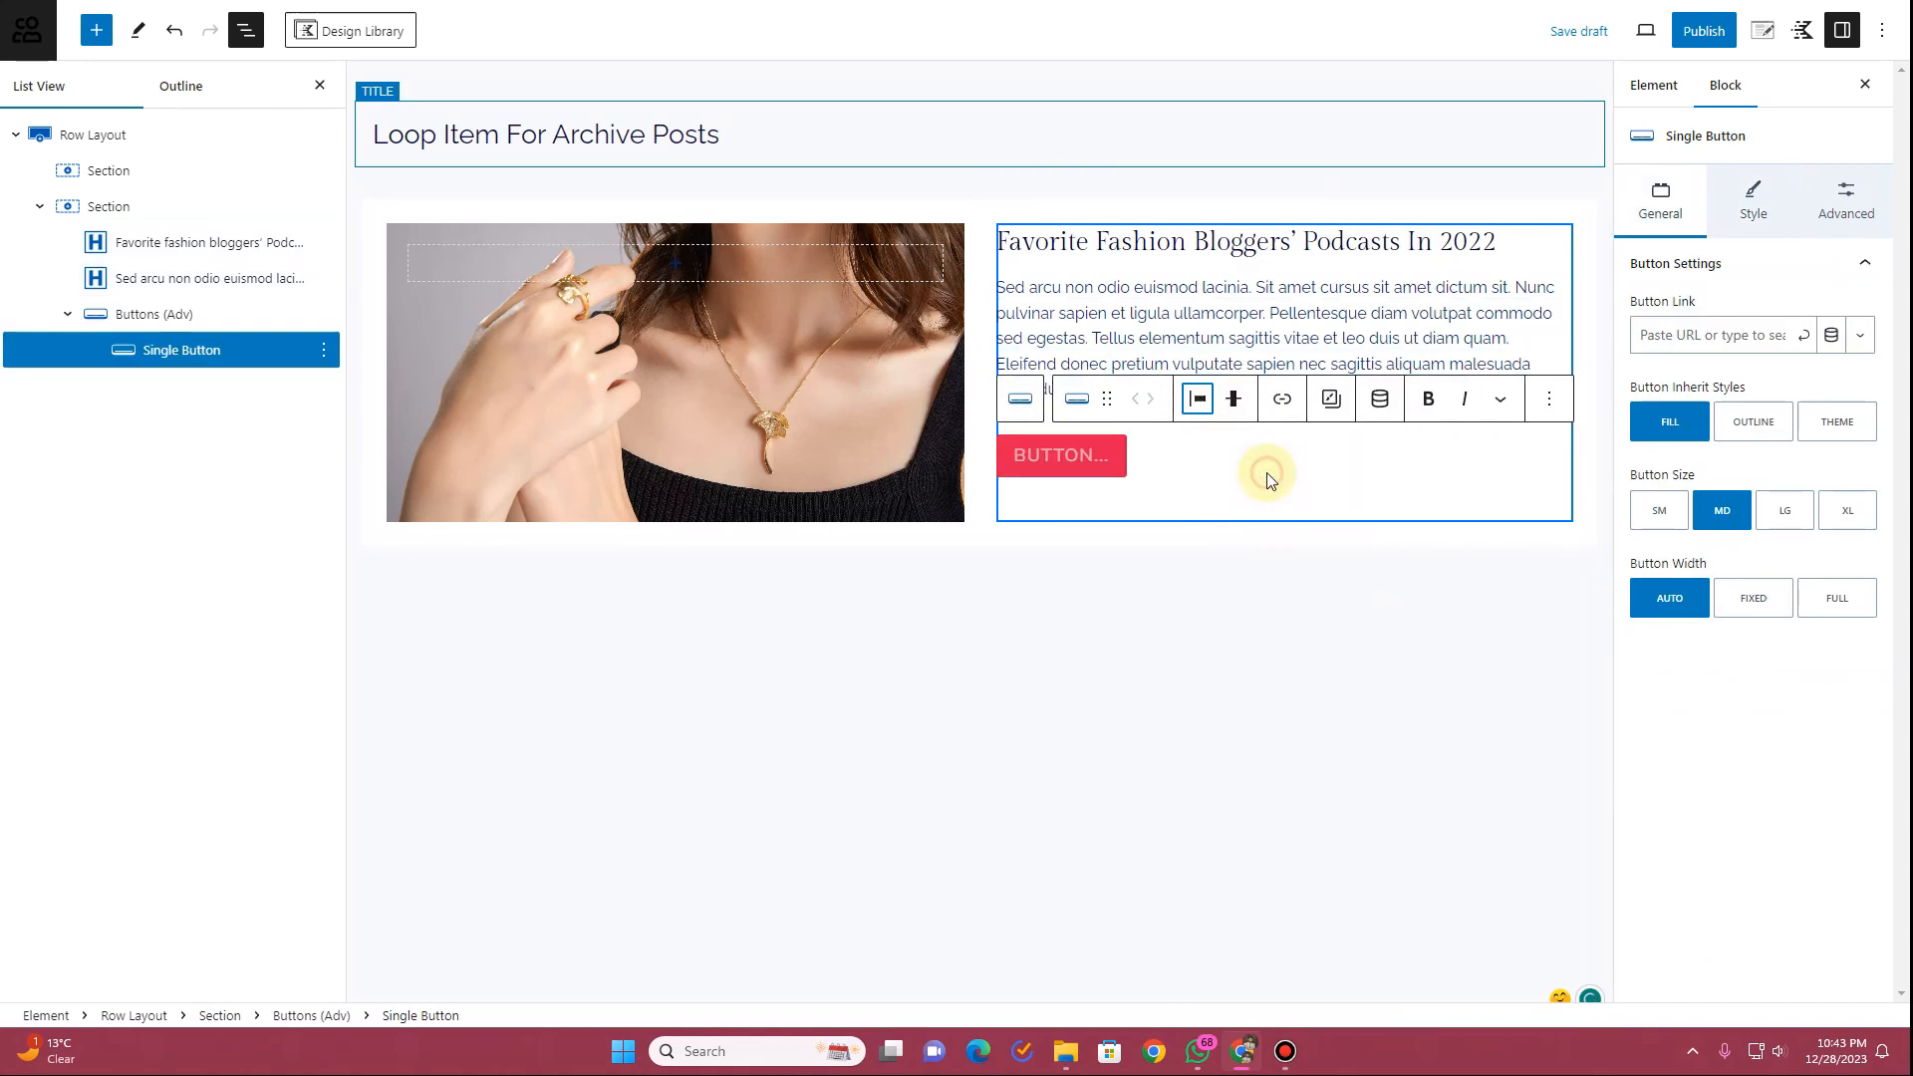
Set the new button's text to Learn More
click(1057, 460)
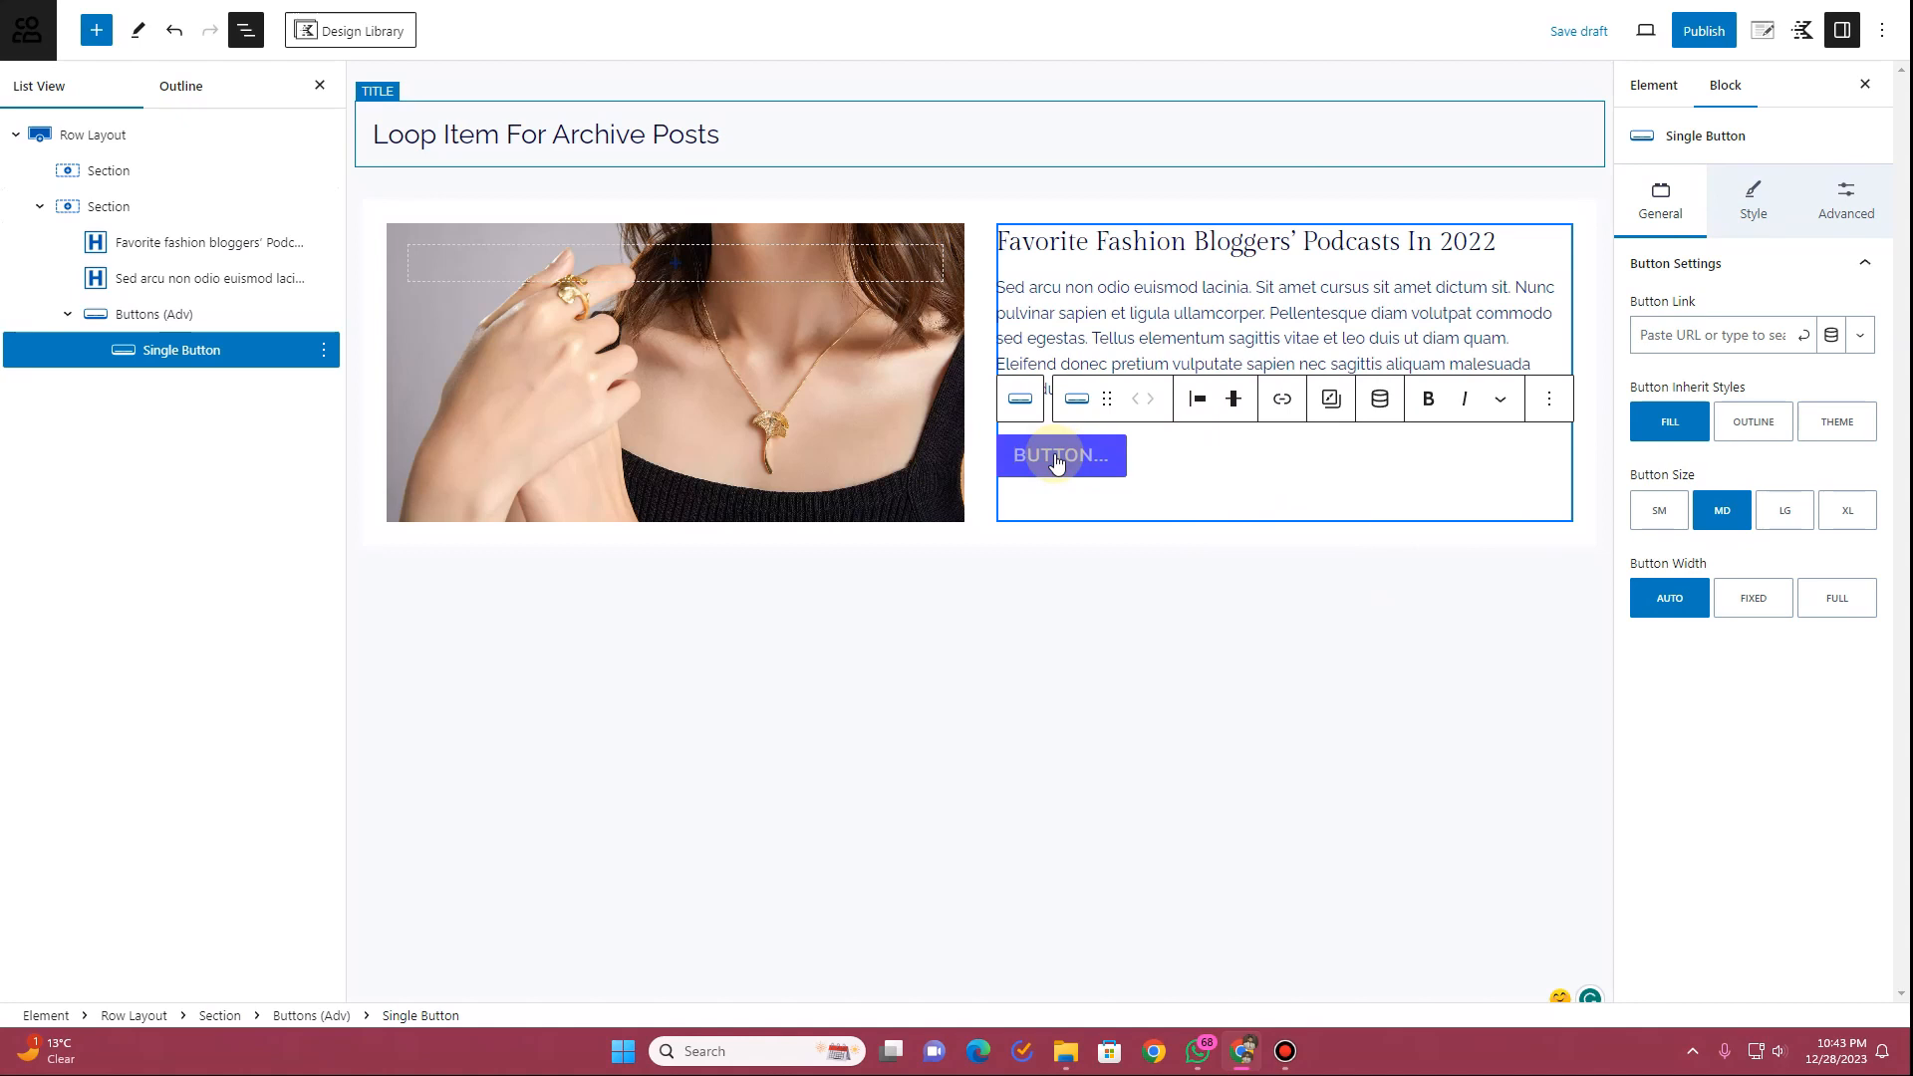
text(Learn More)
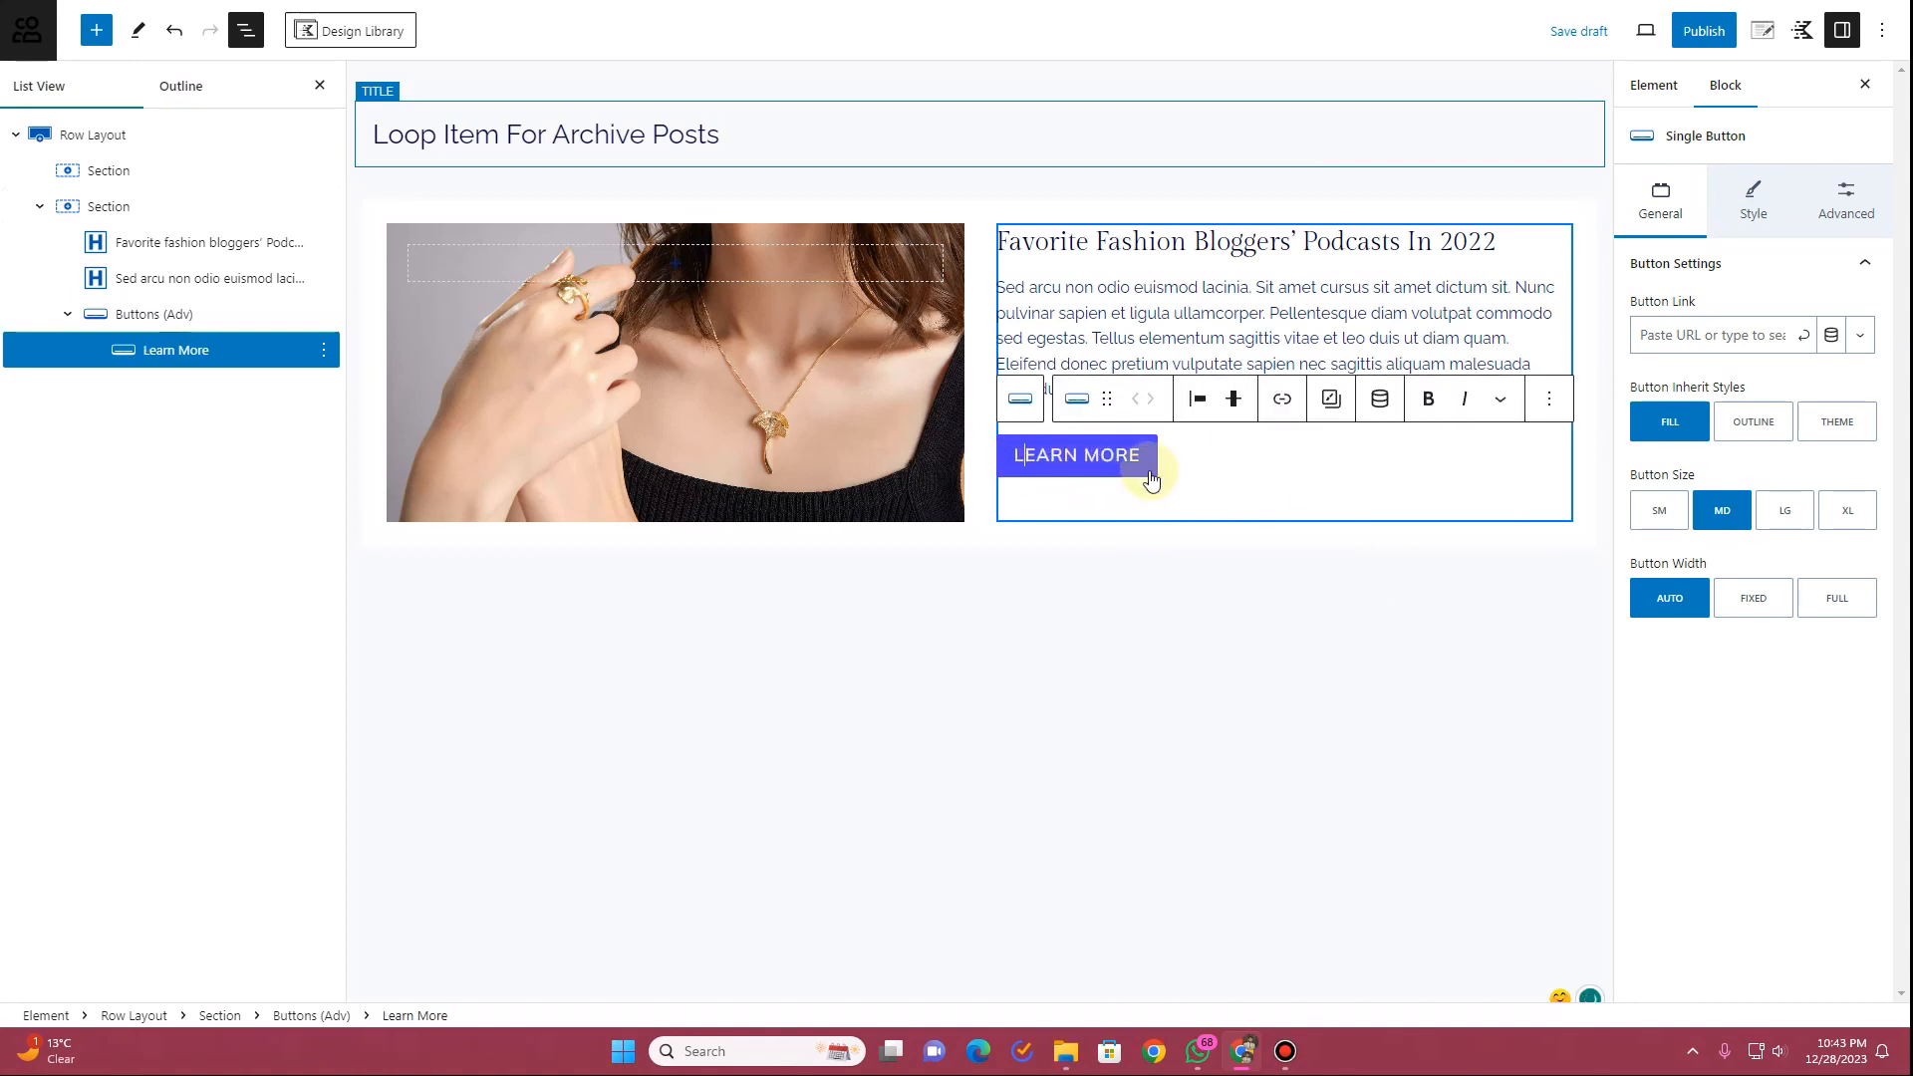
click(1132, 598)
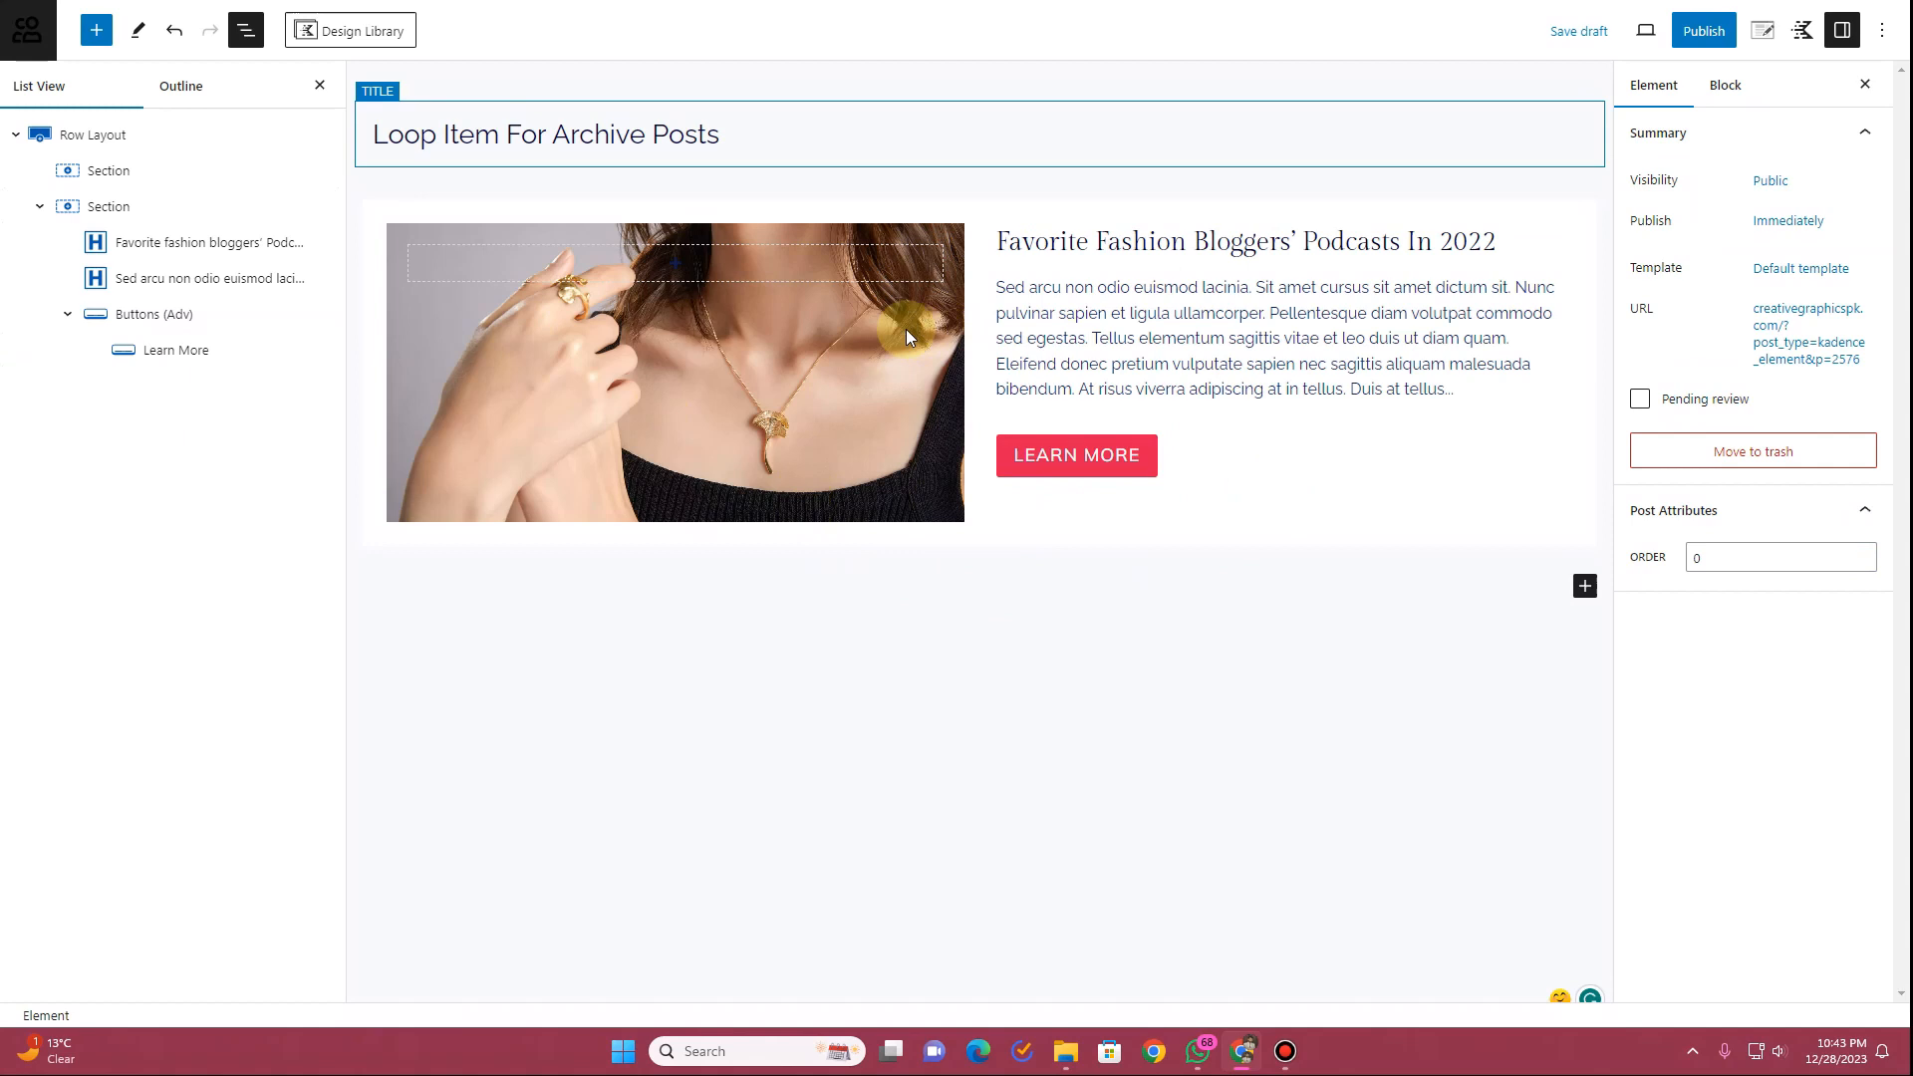
Vertically align the section holding the title, excerpt and button to the middle
click(103, 208)
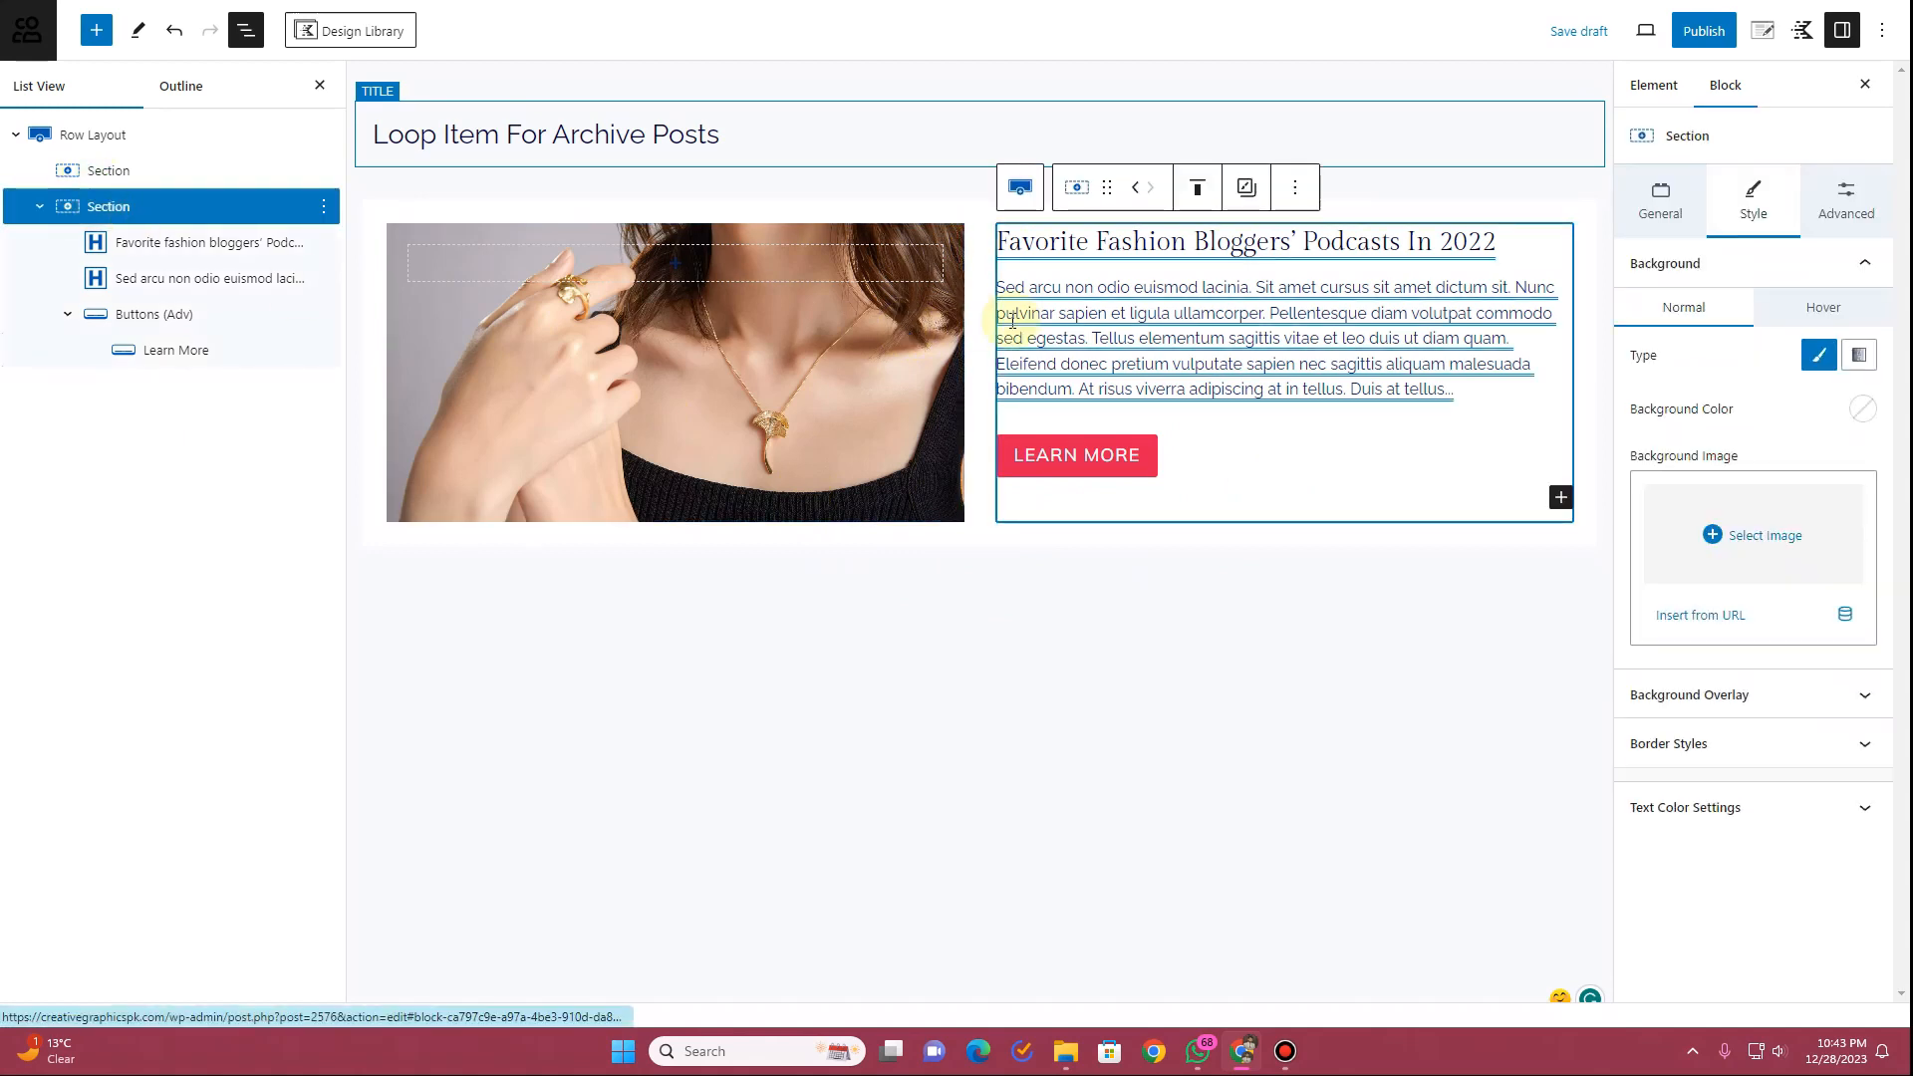
click(1200, 202)
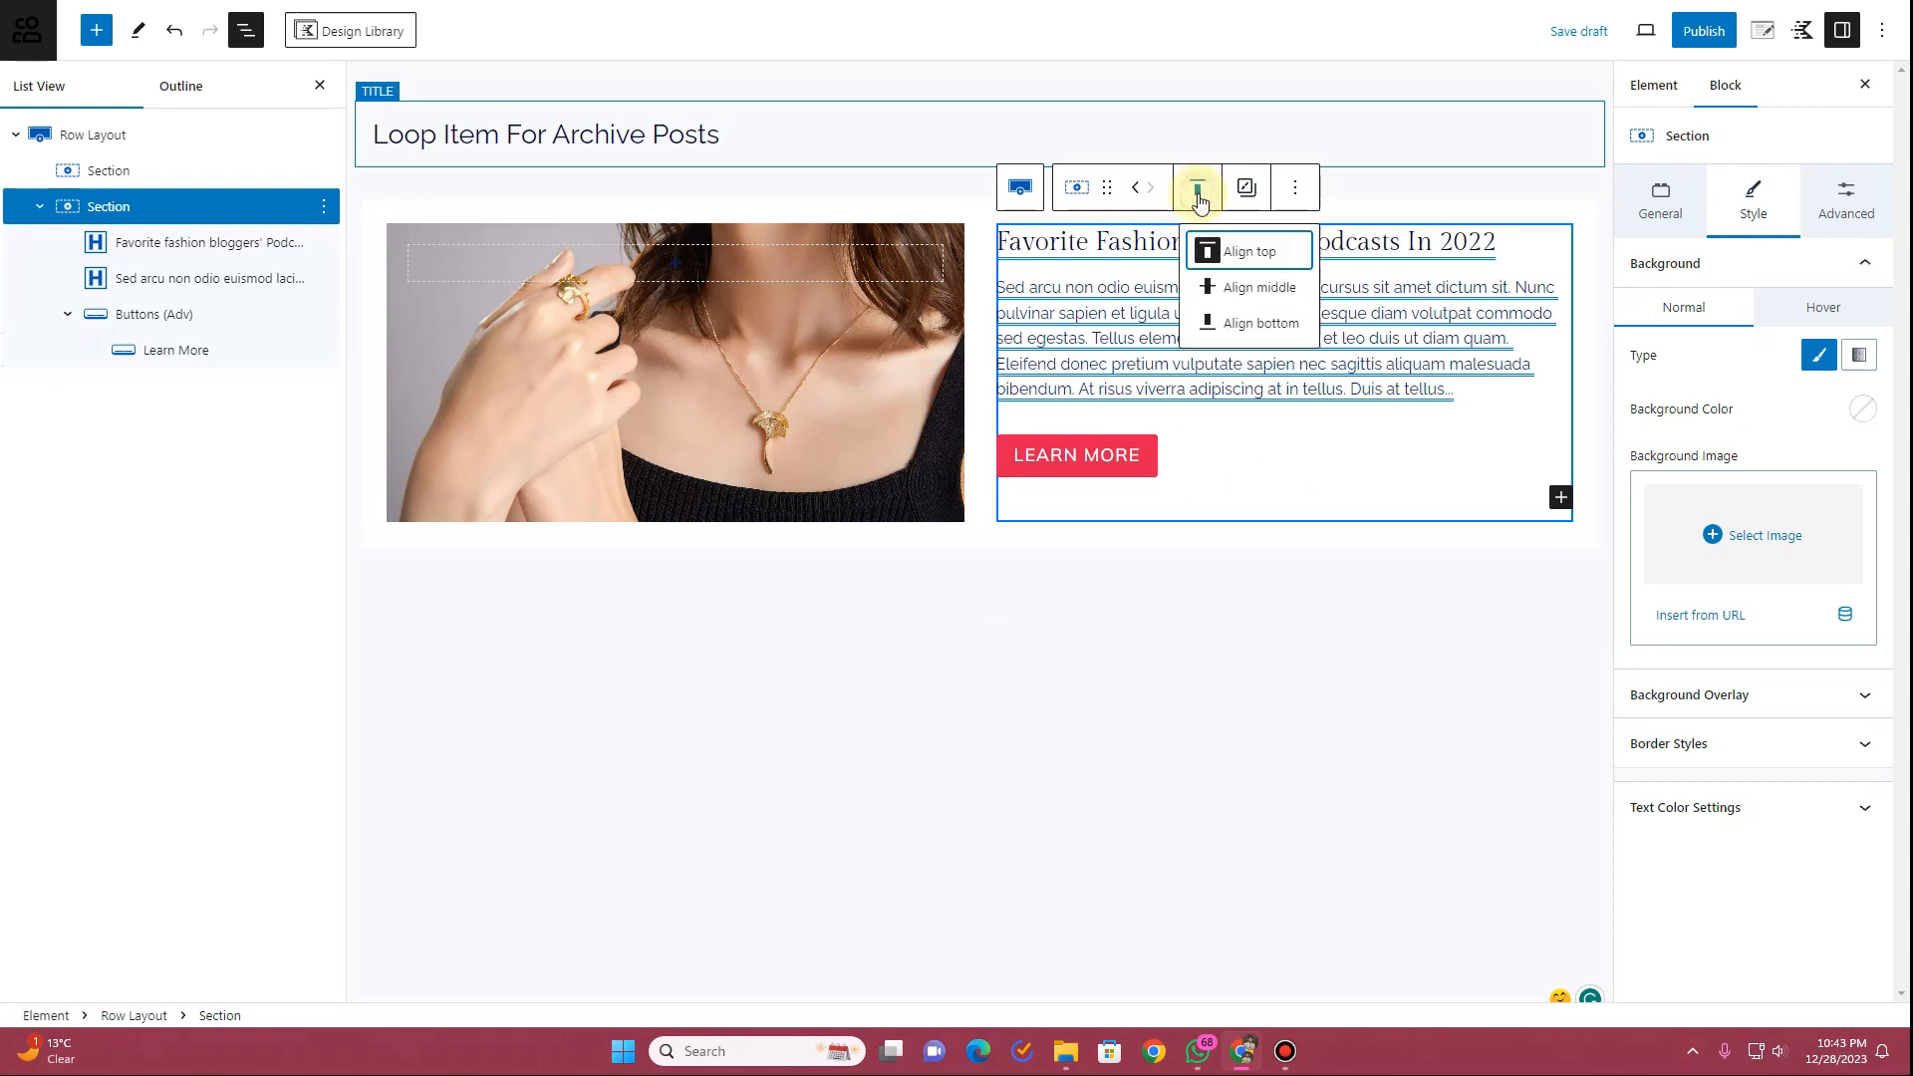
click(1259, 291)
click(1225, 625)
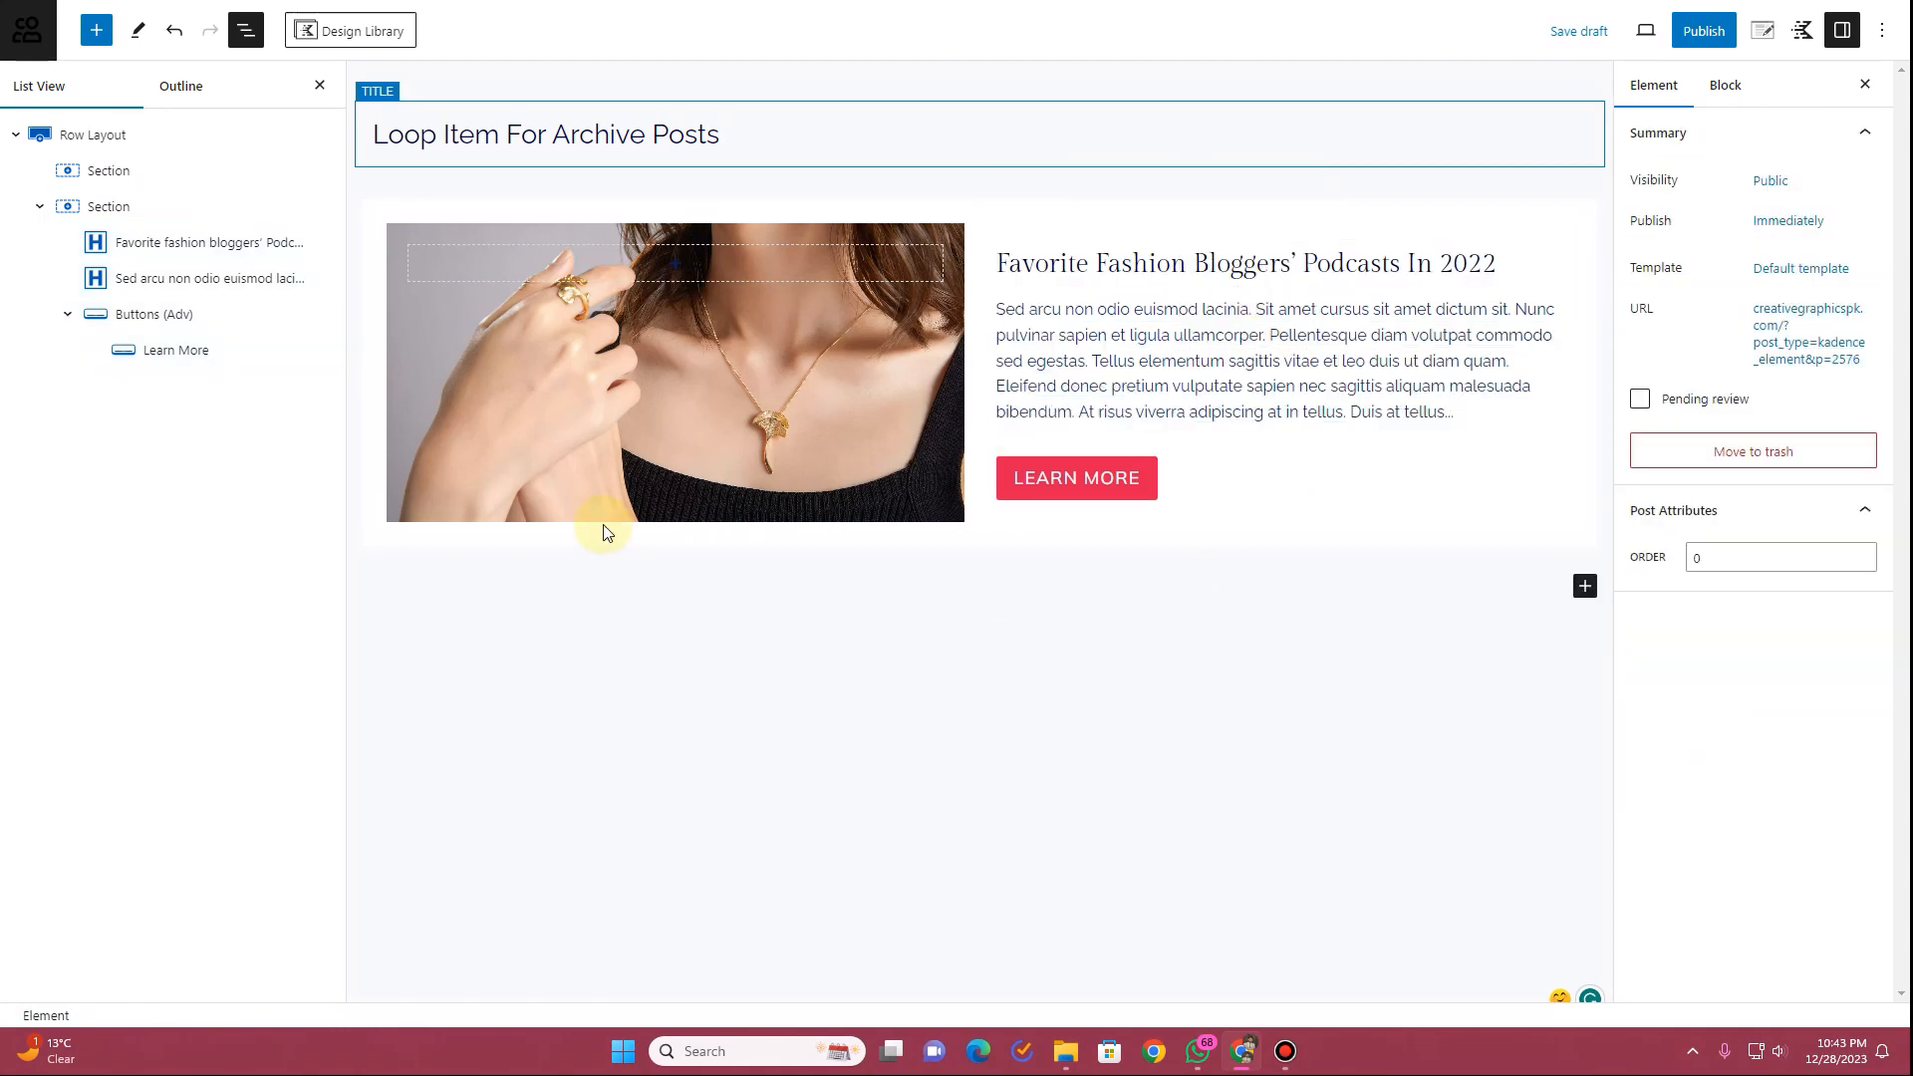
Set the template element's placement to Replace Archive Loop Item Content
click(1763, 42)
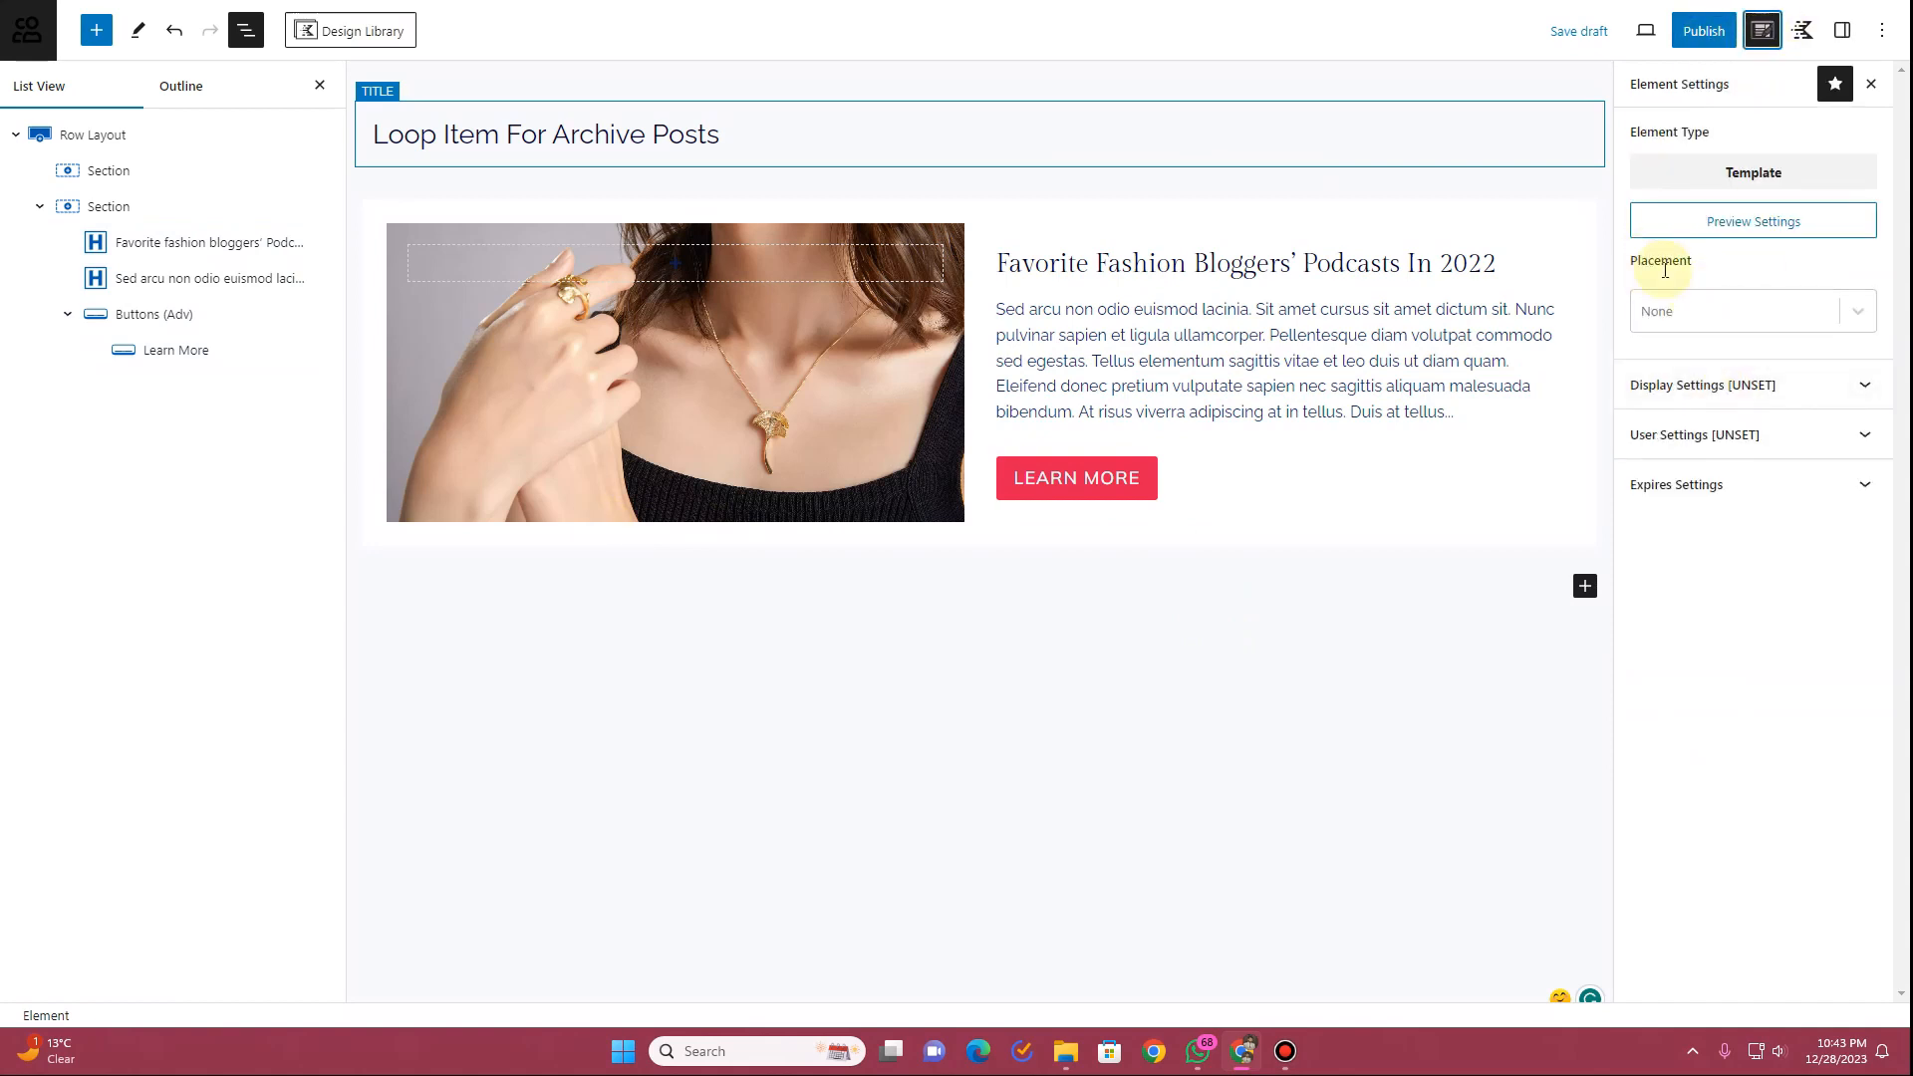
click(1859, 311)
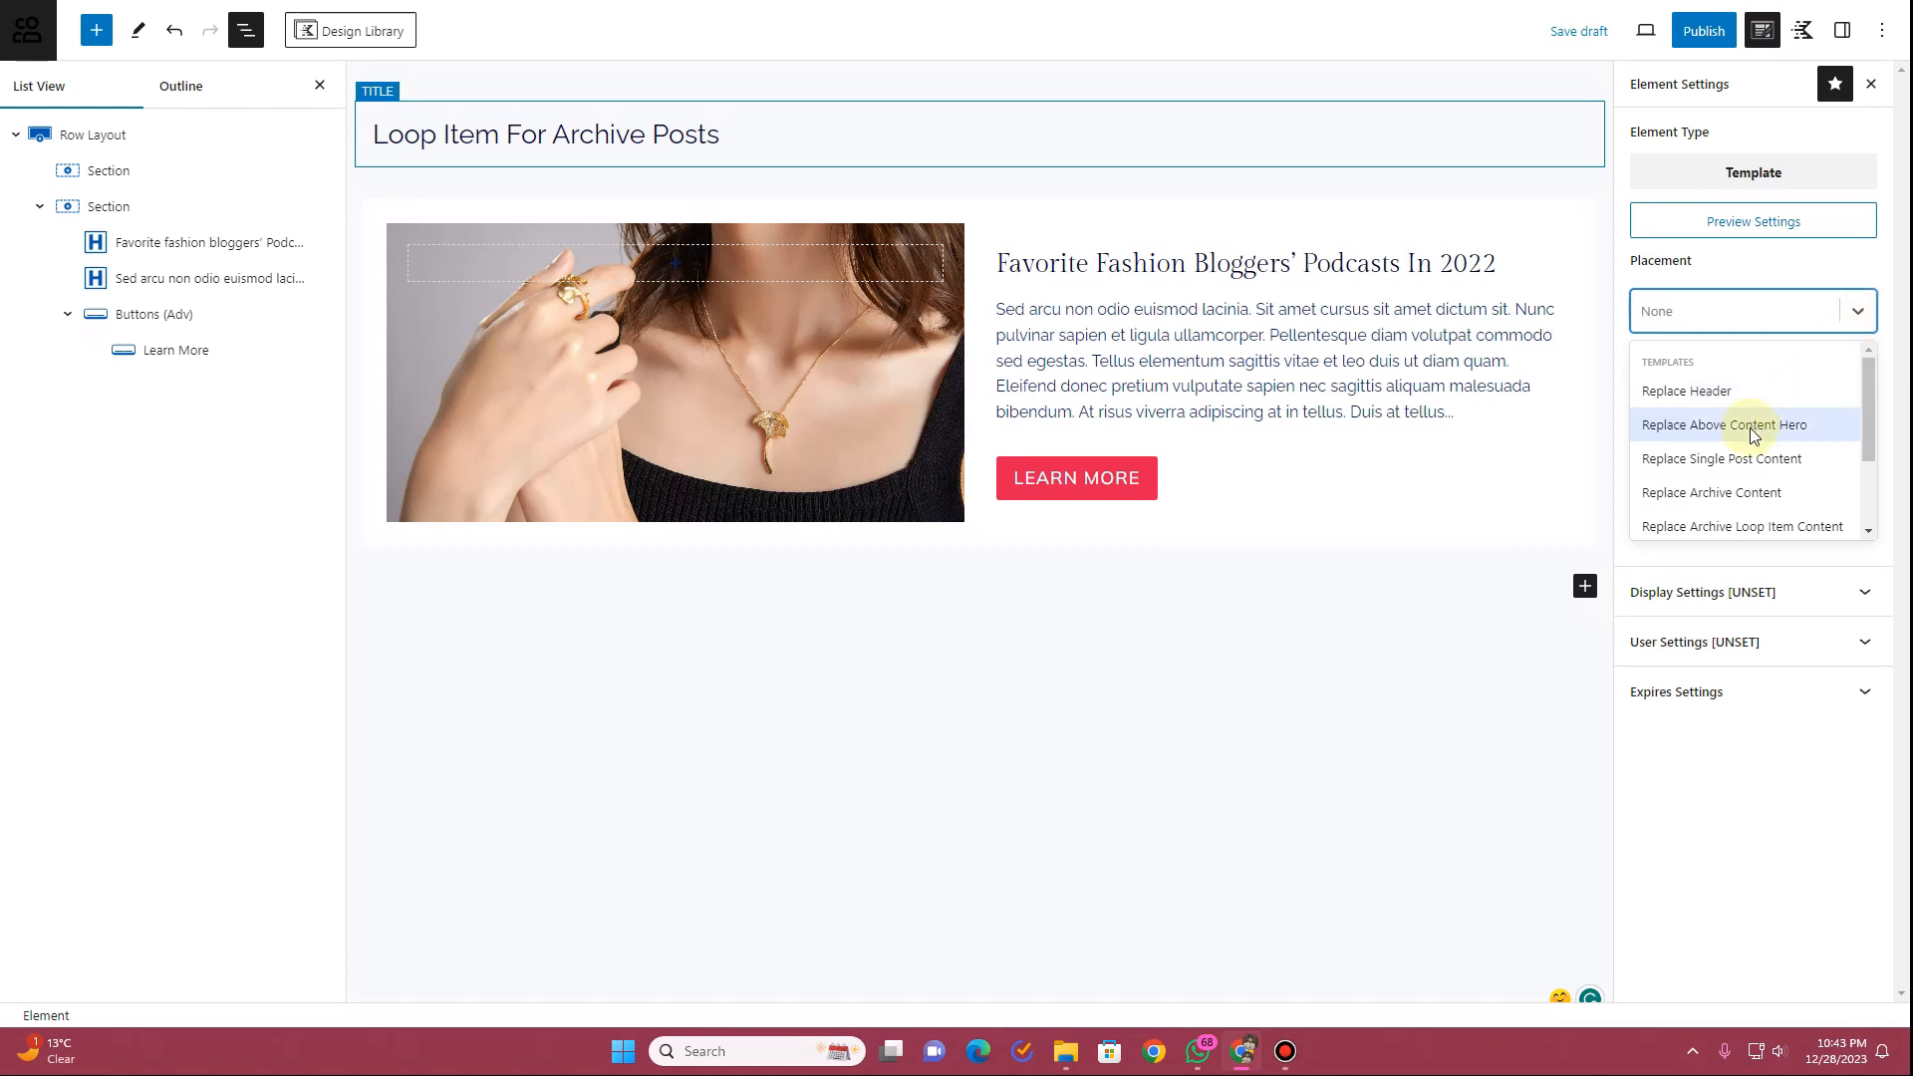
click(1681, 533)
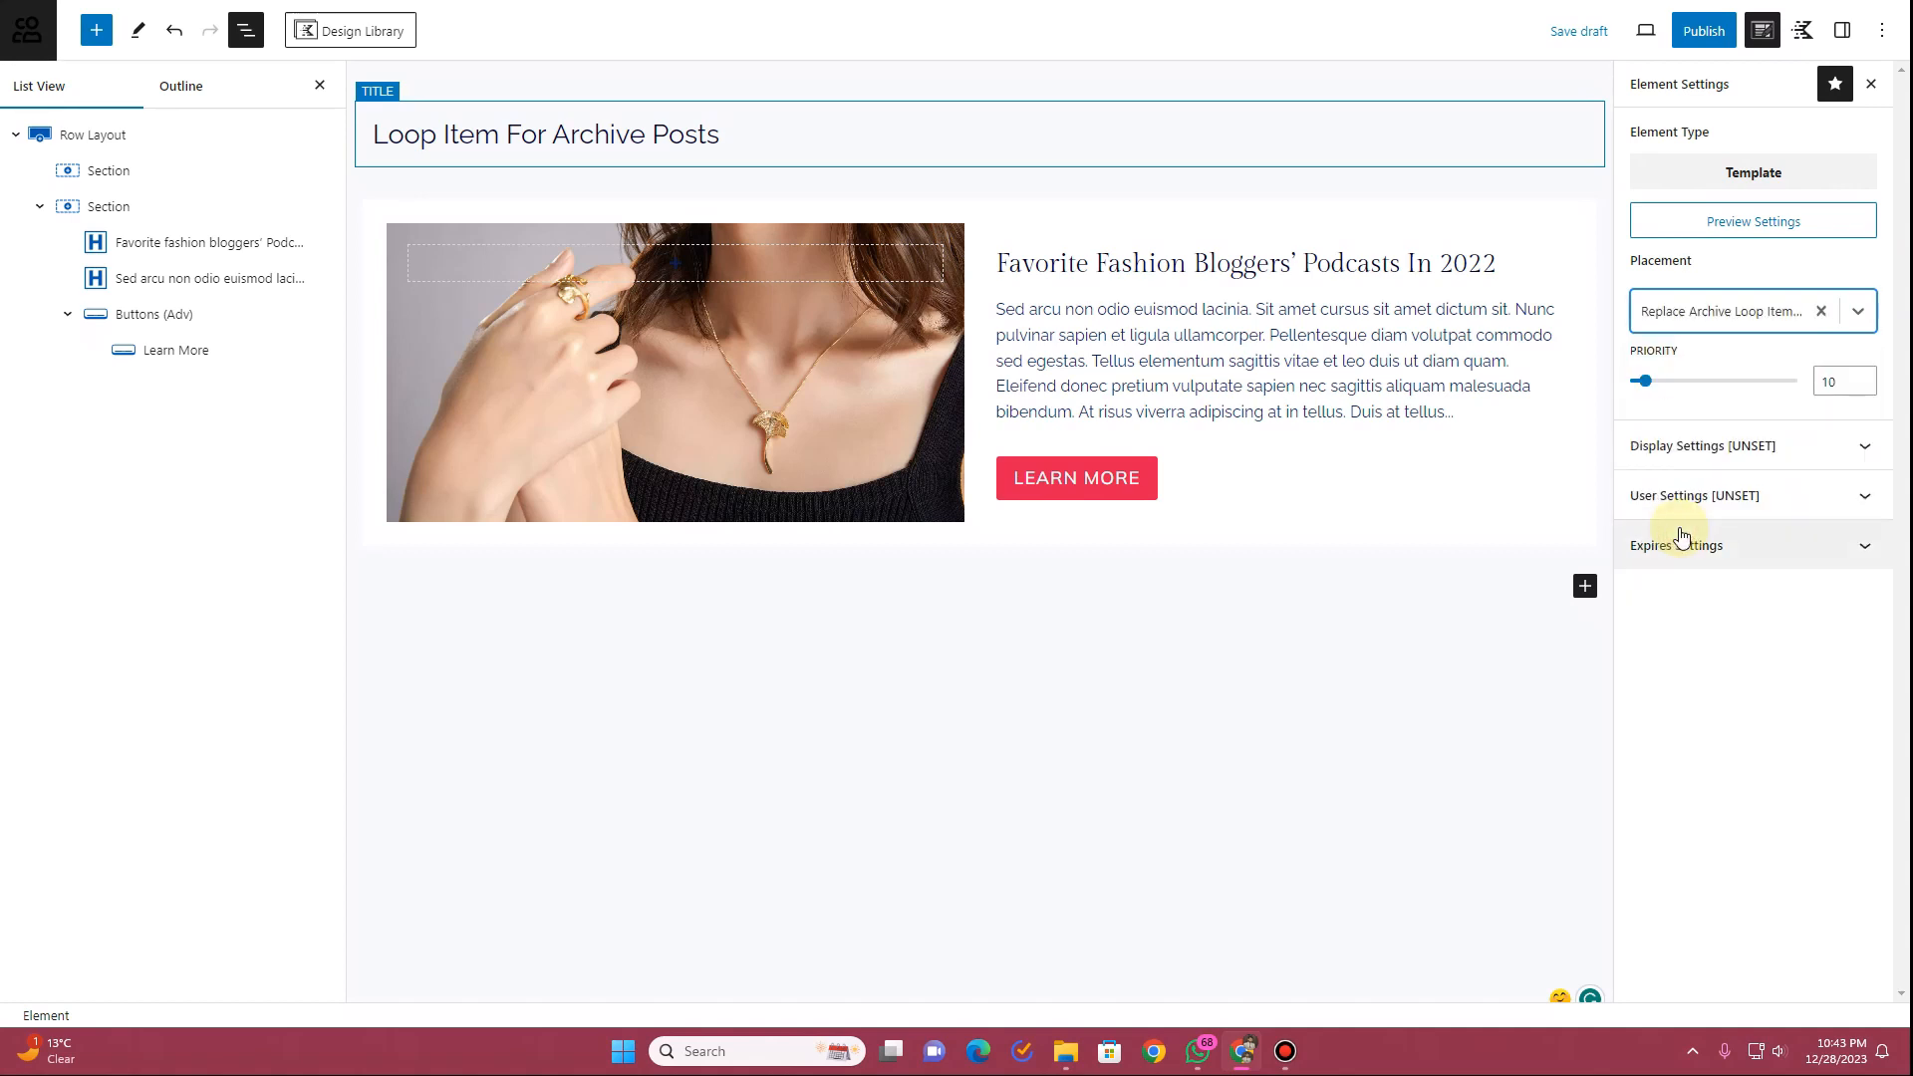
Configure the element's display settings to show on All Archives
click(1734, 464)
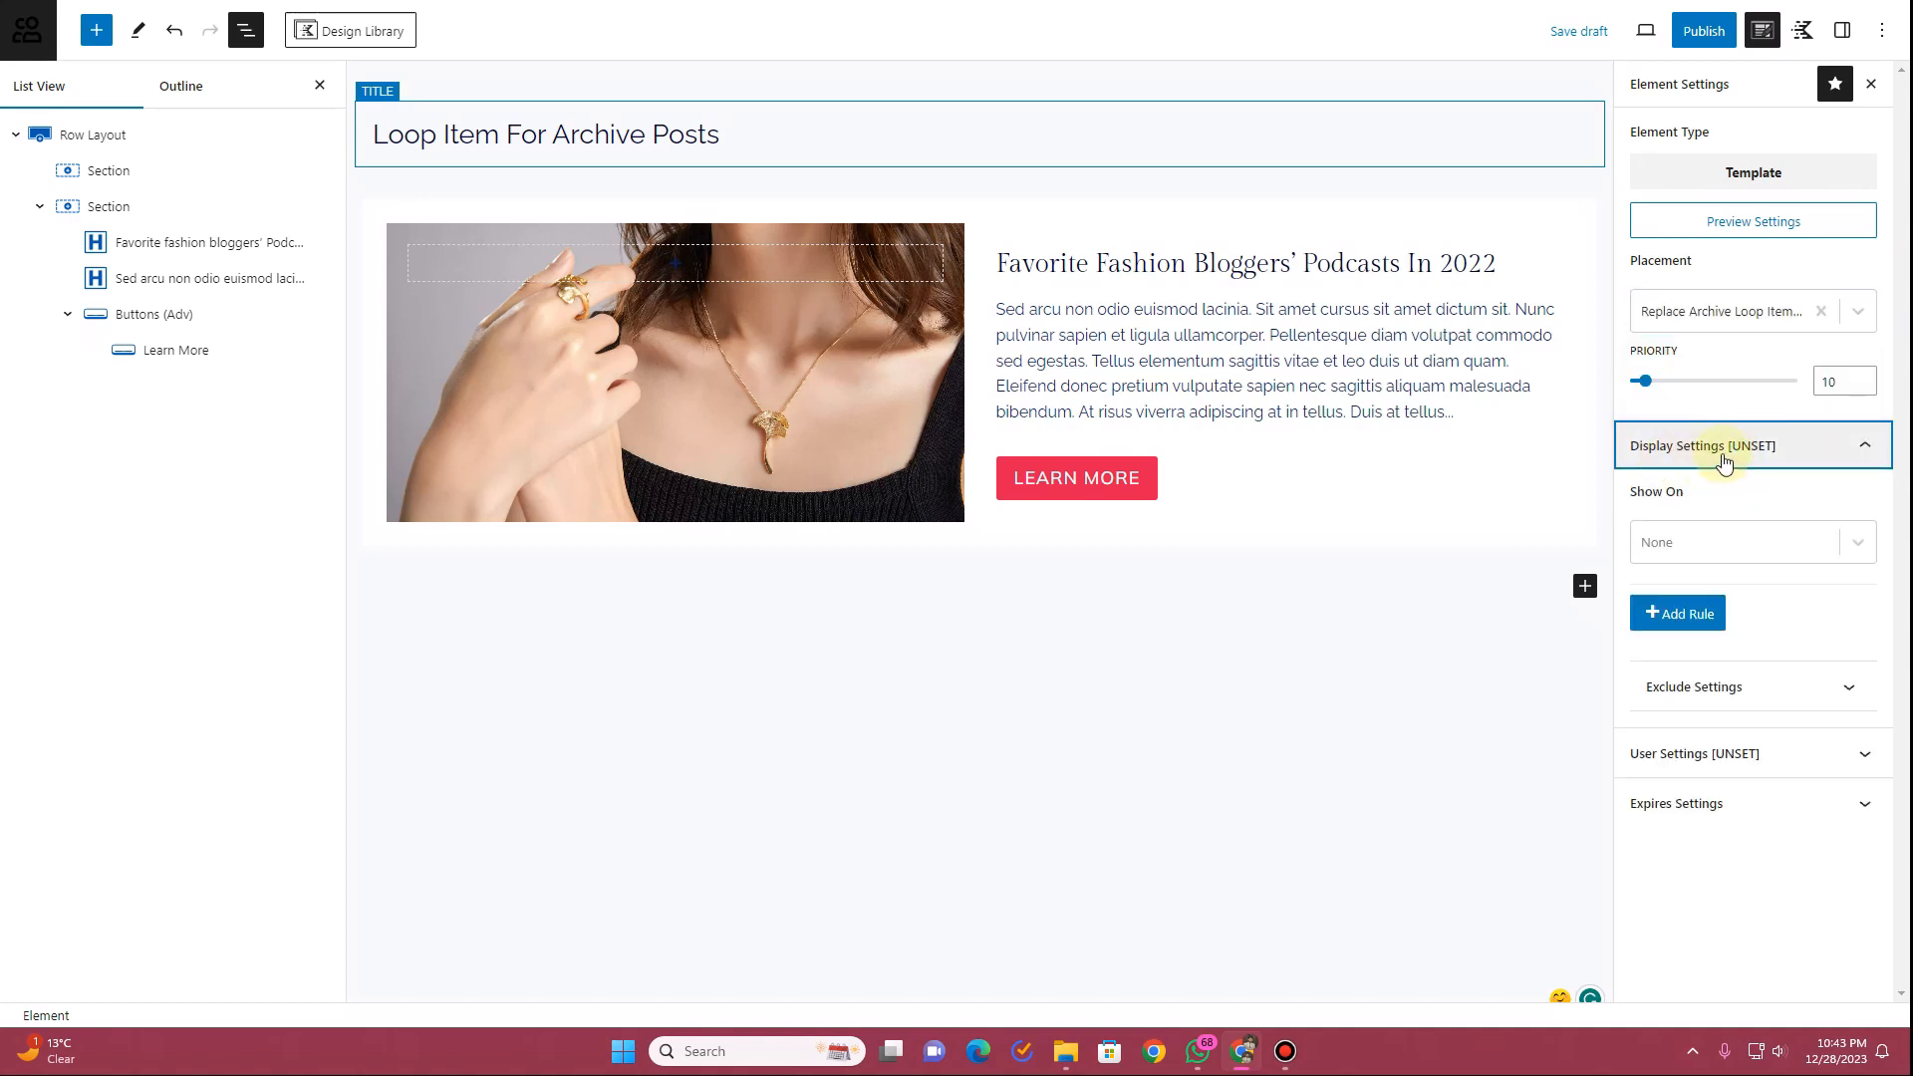
click(1805, 543)
click(1748, 618)
click(1783, 558)
click(1701, 726)
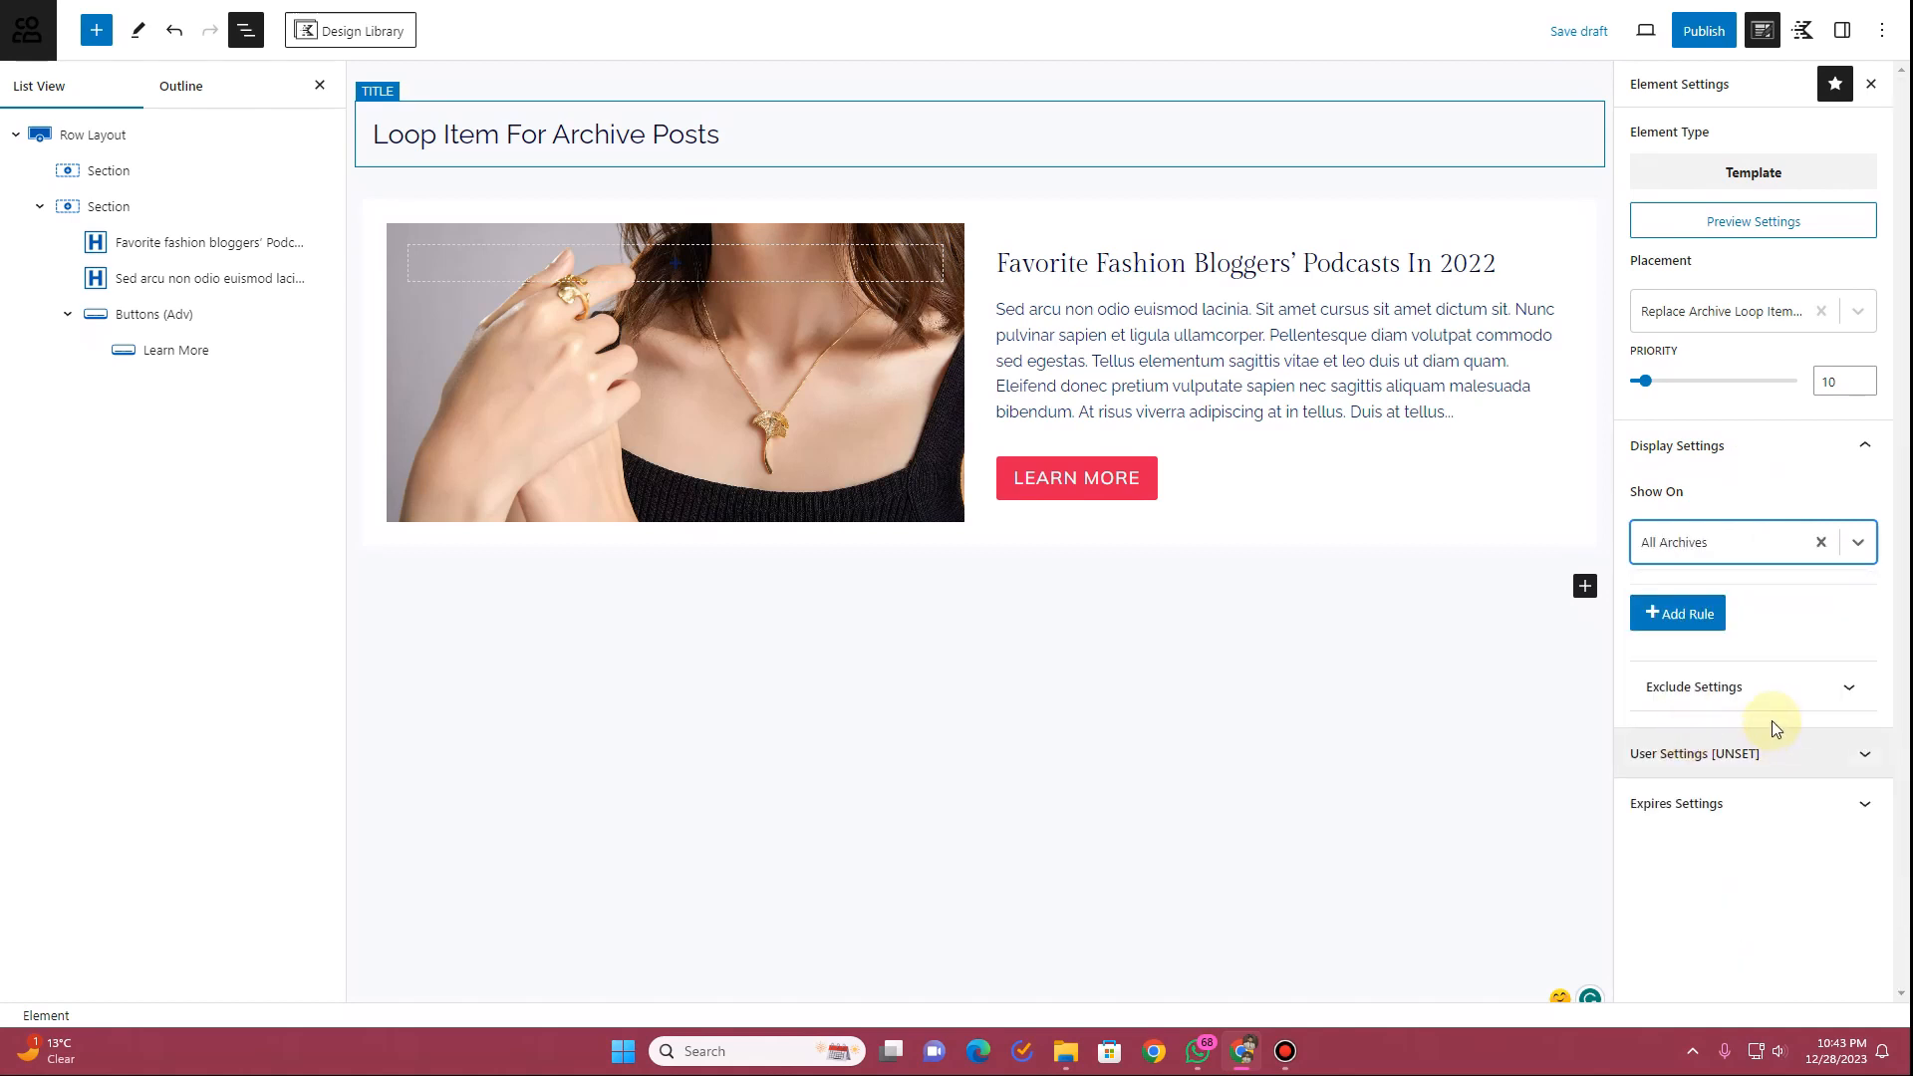
Make the element visible to All Users and publish it
click(1712, 772)
click(1726, 852)
click(1717, 877)
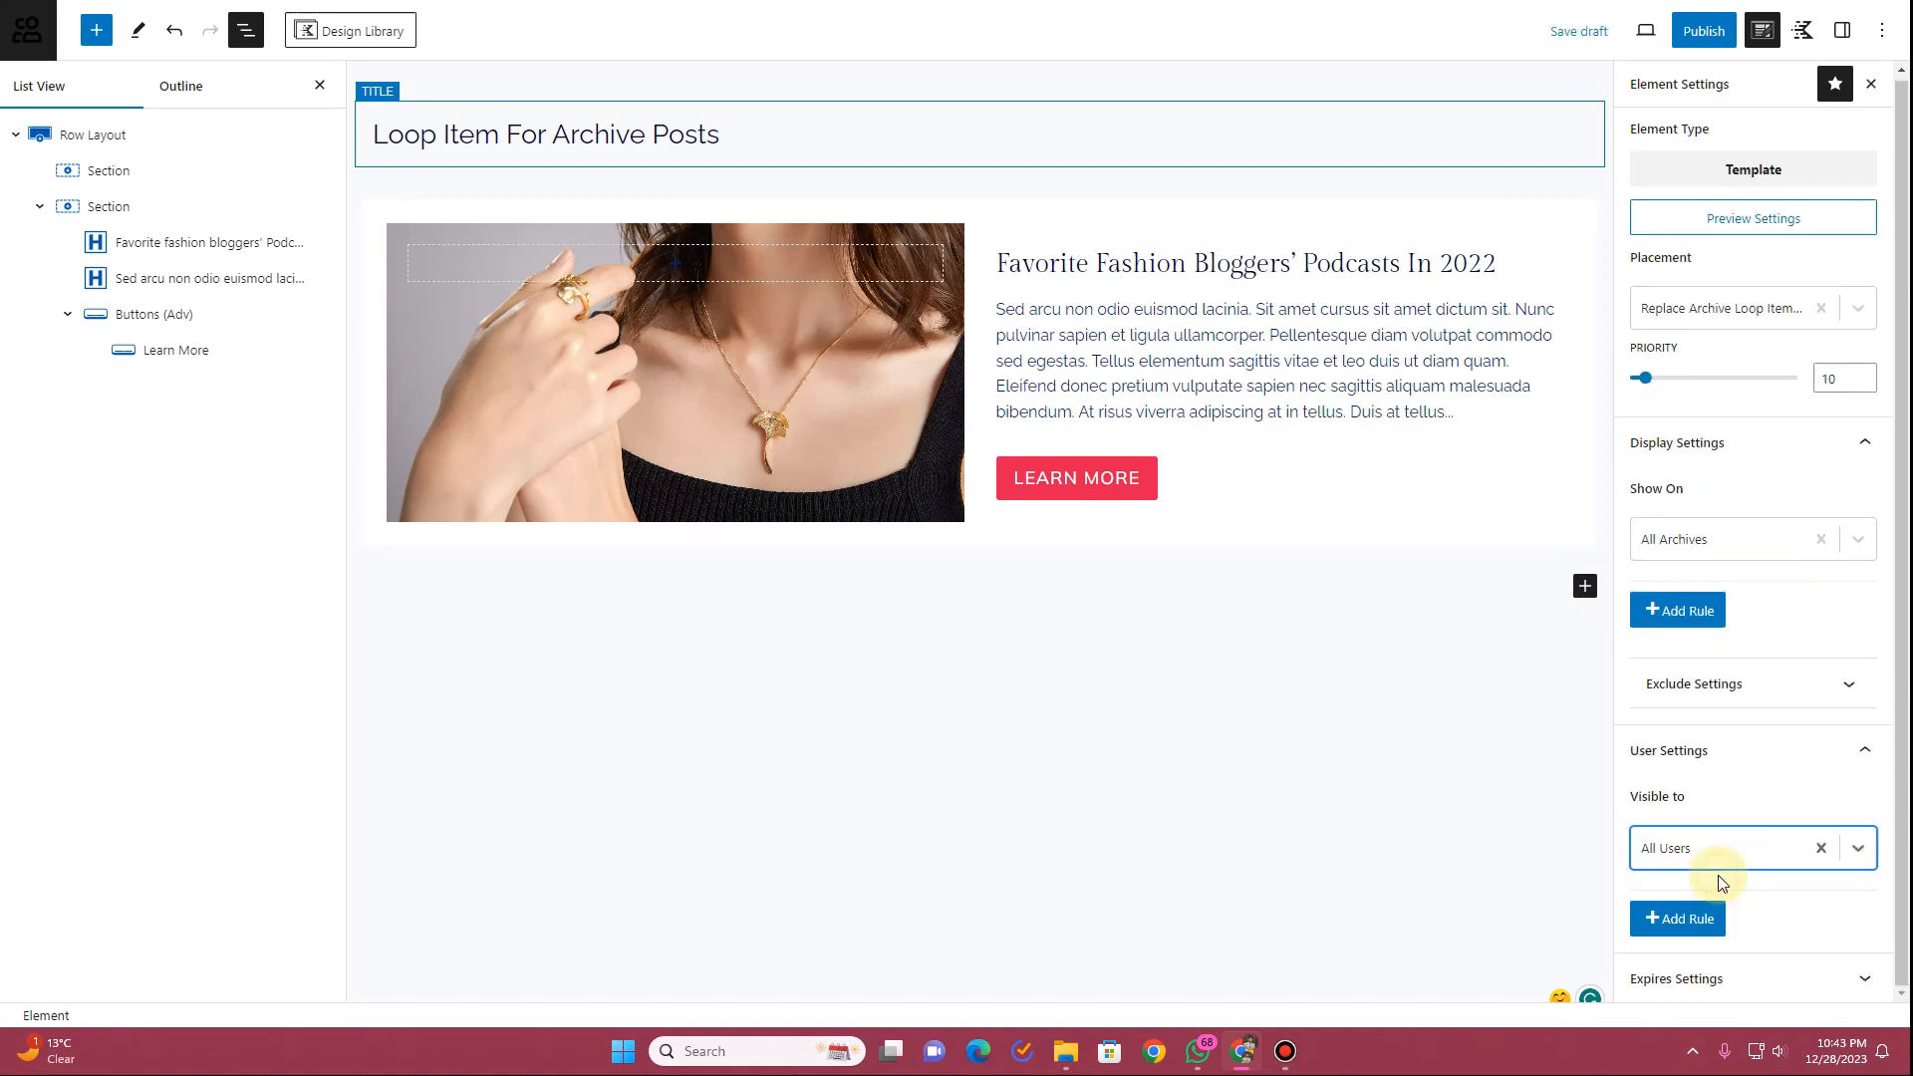
click(1705, 33)
click(1708, 41)
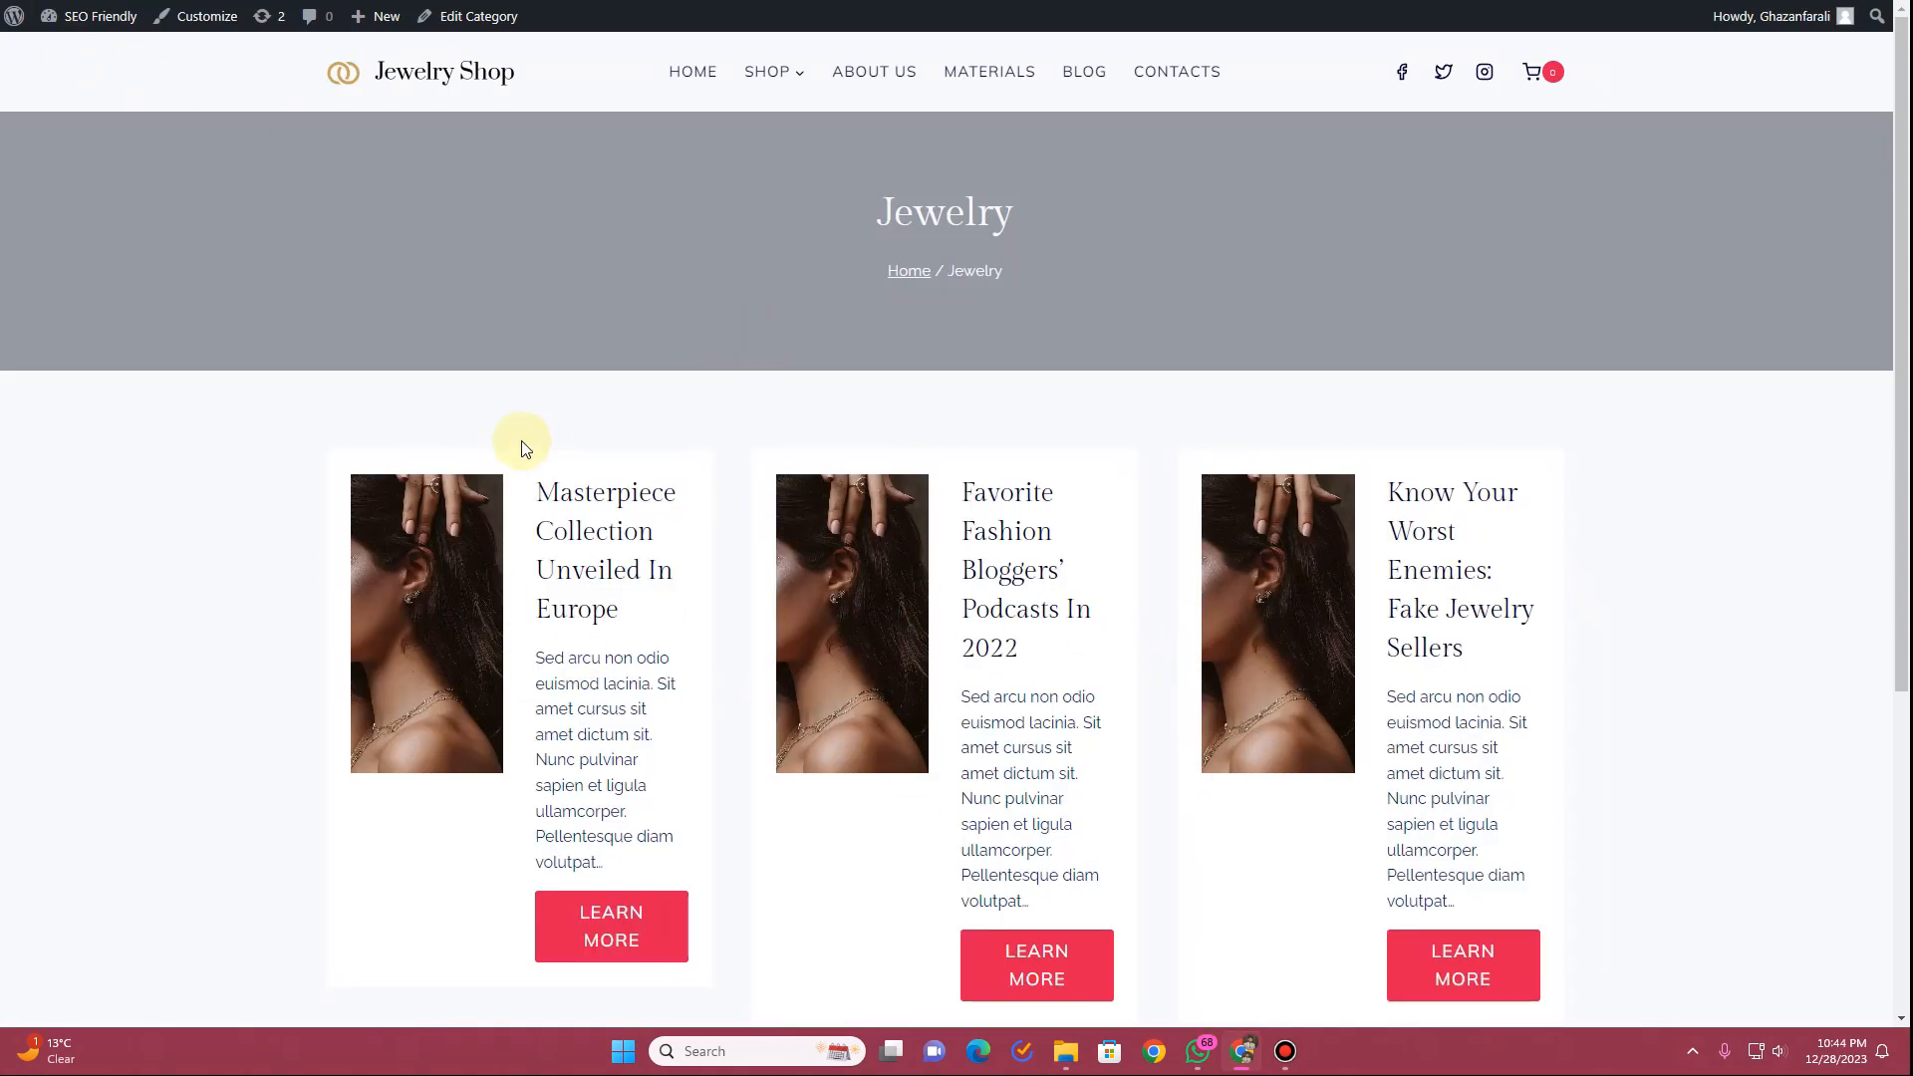
Review the Jewelry archive page and set Post Archive Columns to 1 in the Customizer's Archive Layout settings
scroll(523, 449, down, 5)
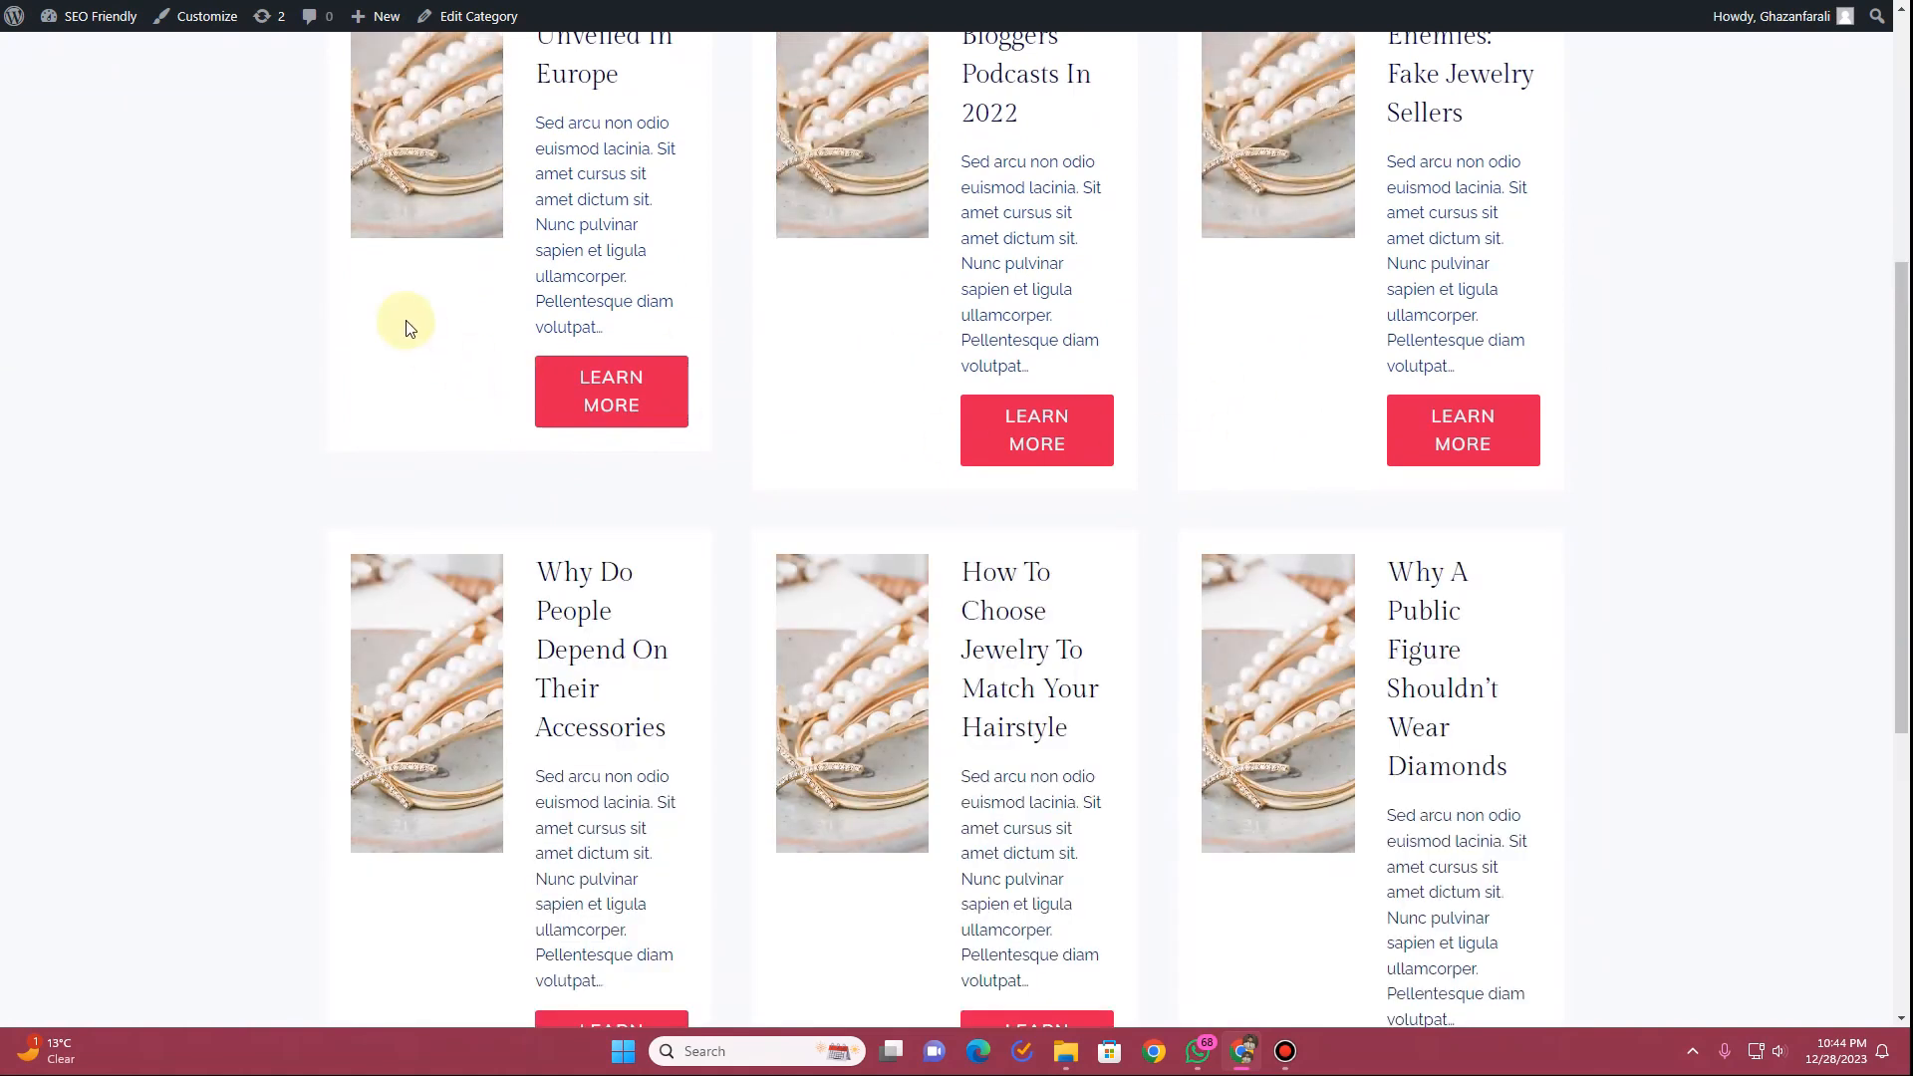
scroll(546, 389, up, 5)
scroll(611, 413, down, 7)
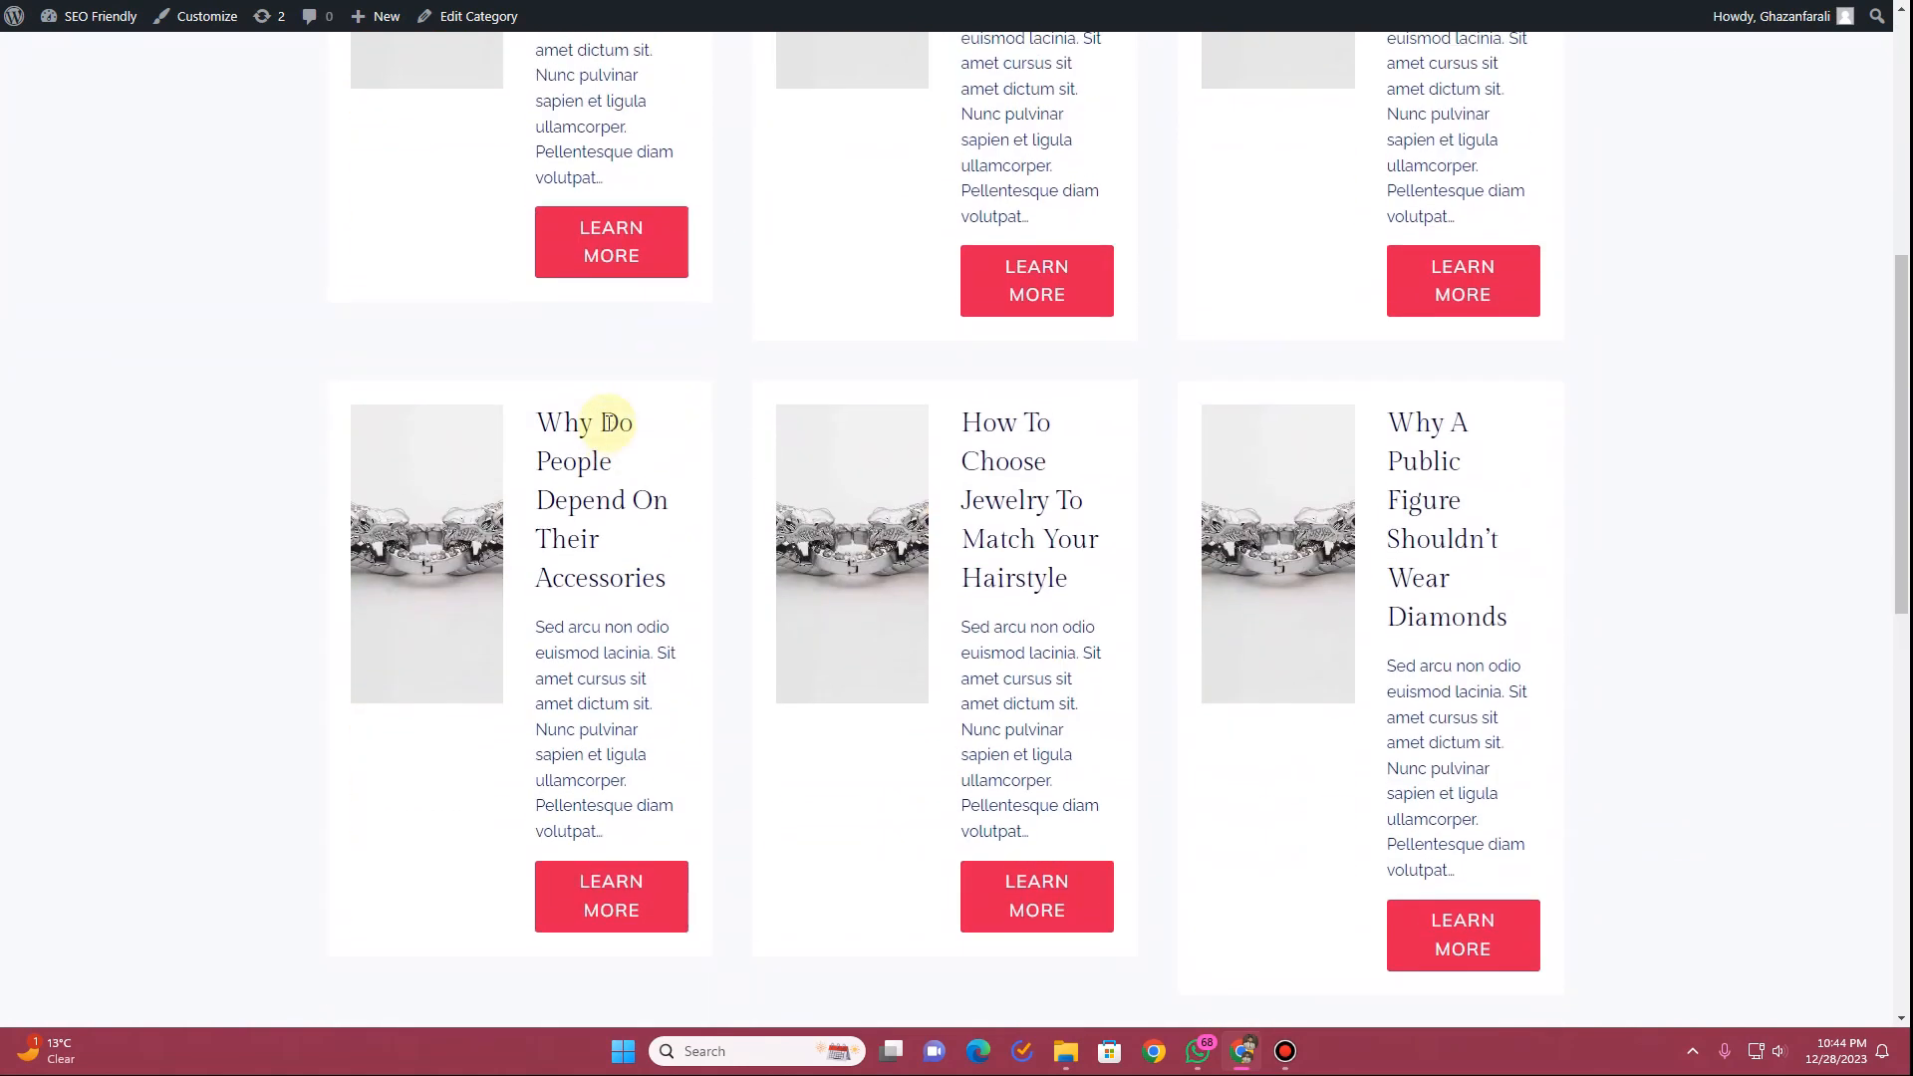
scroll(608, 422, up, 6)
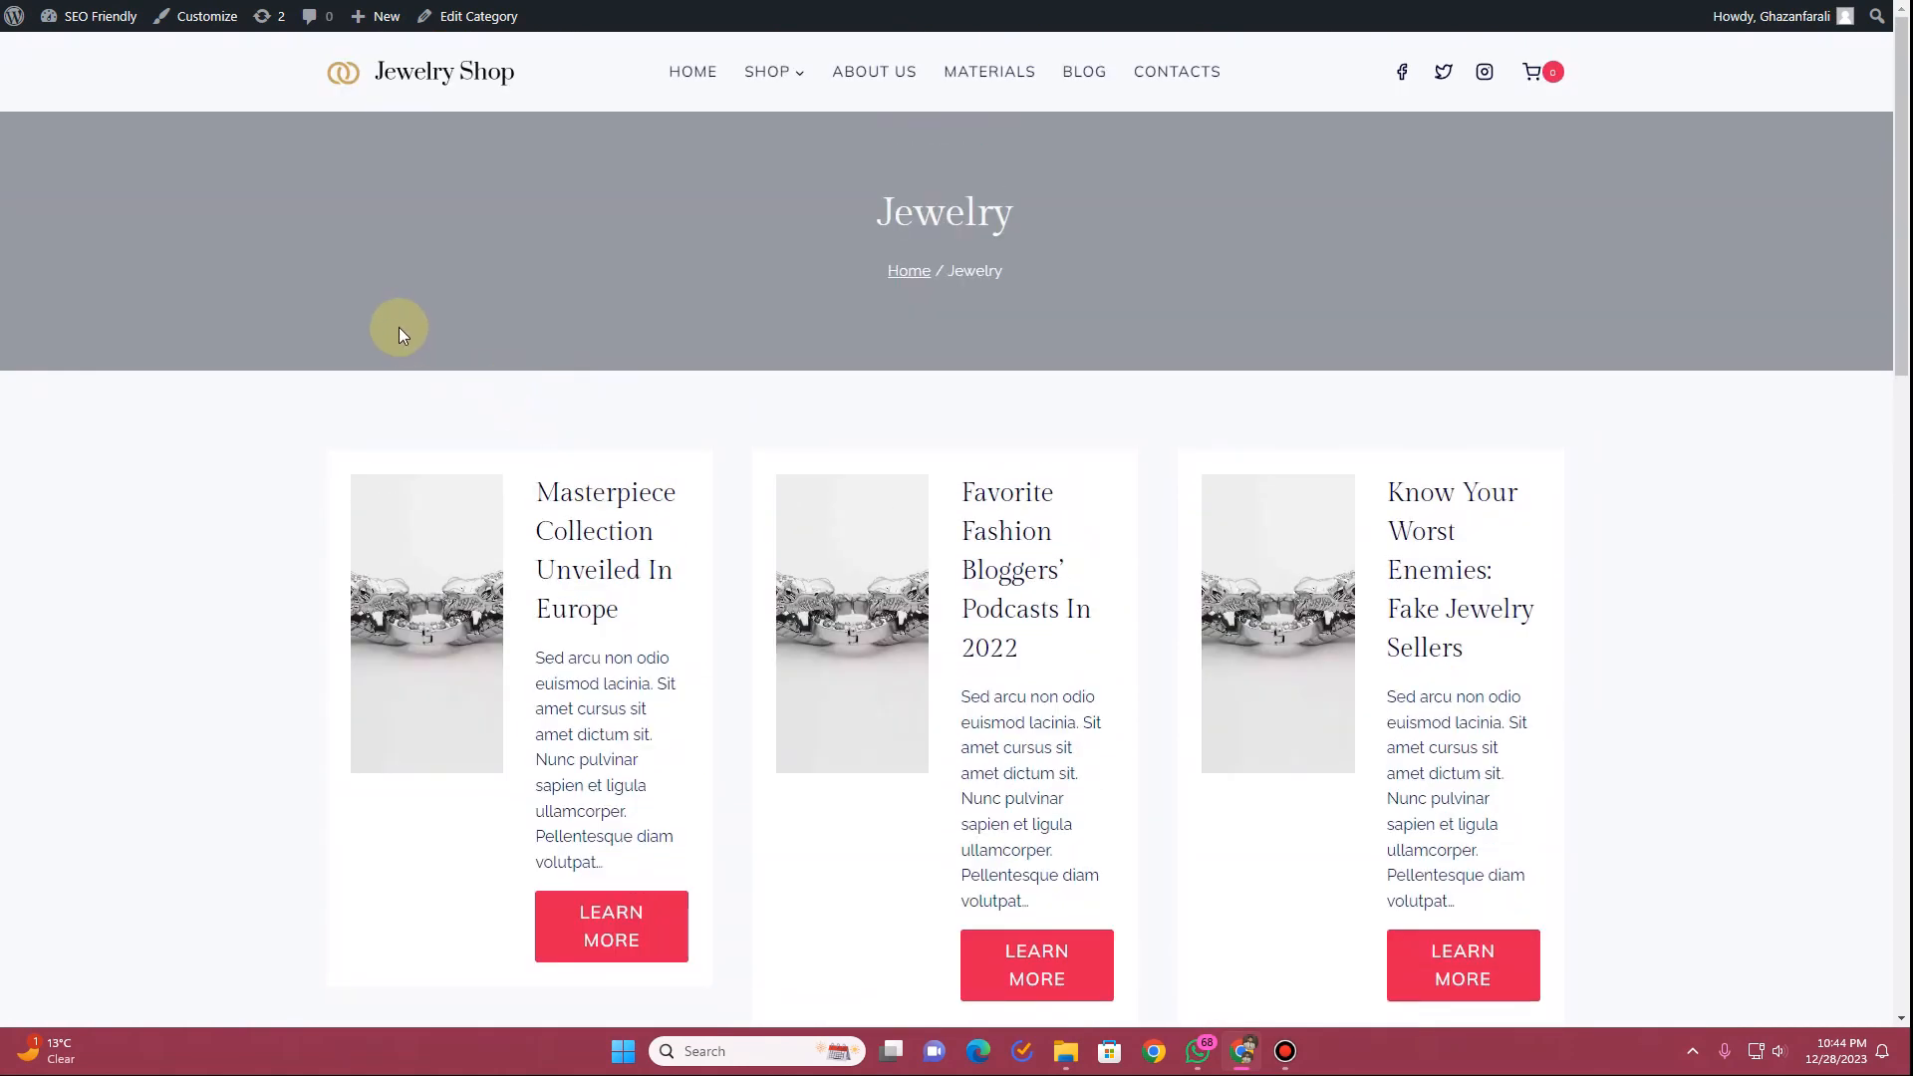
click(202, 32)
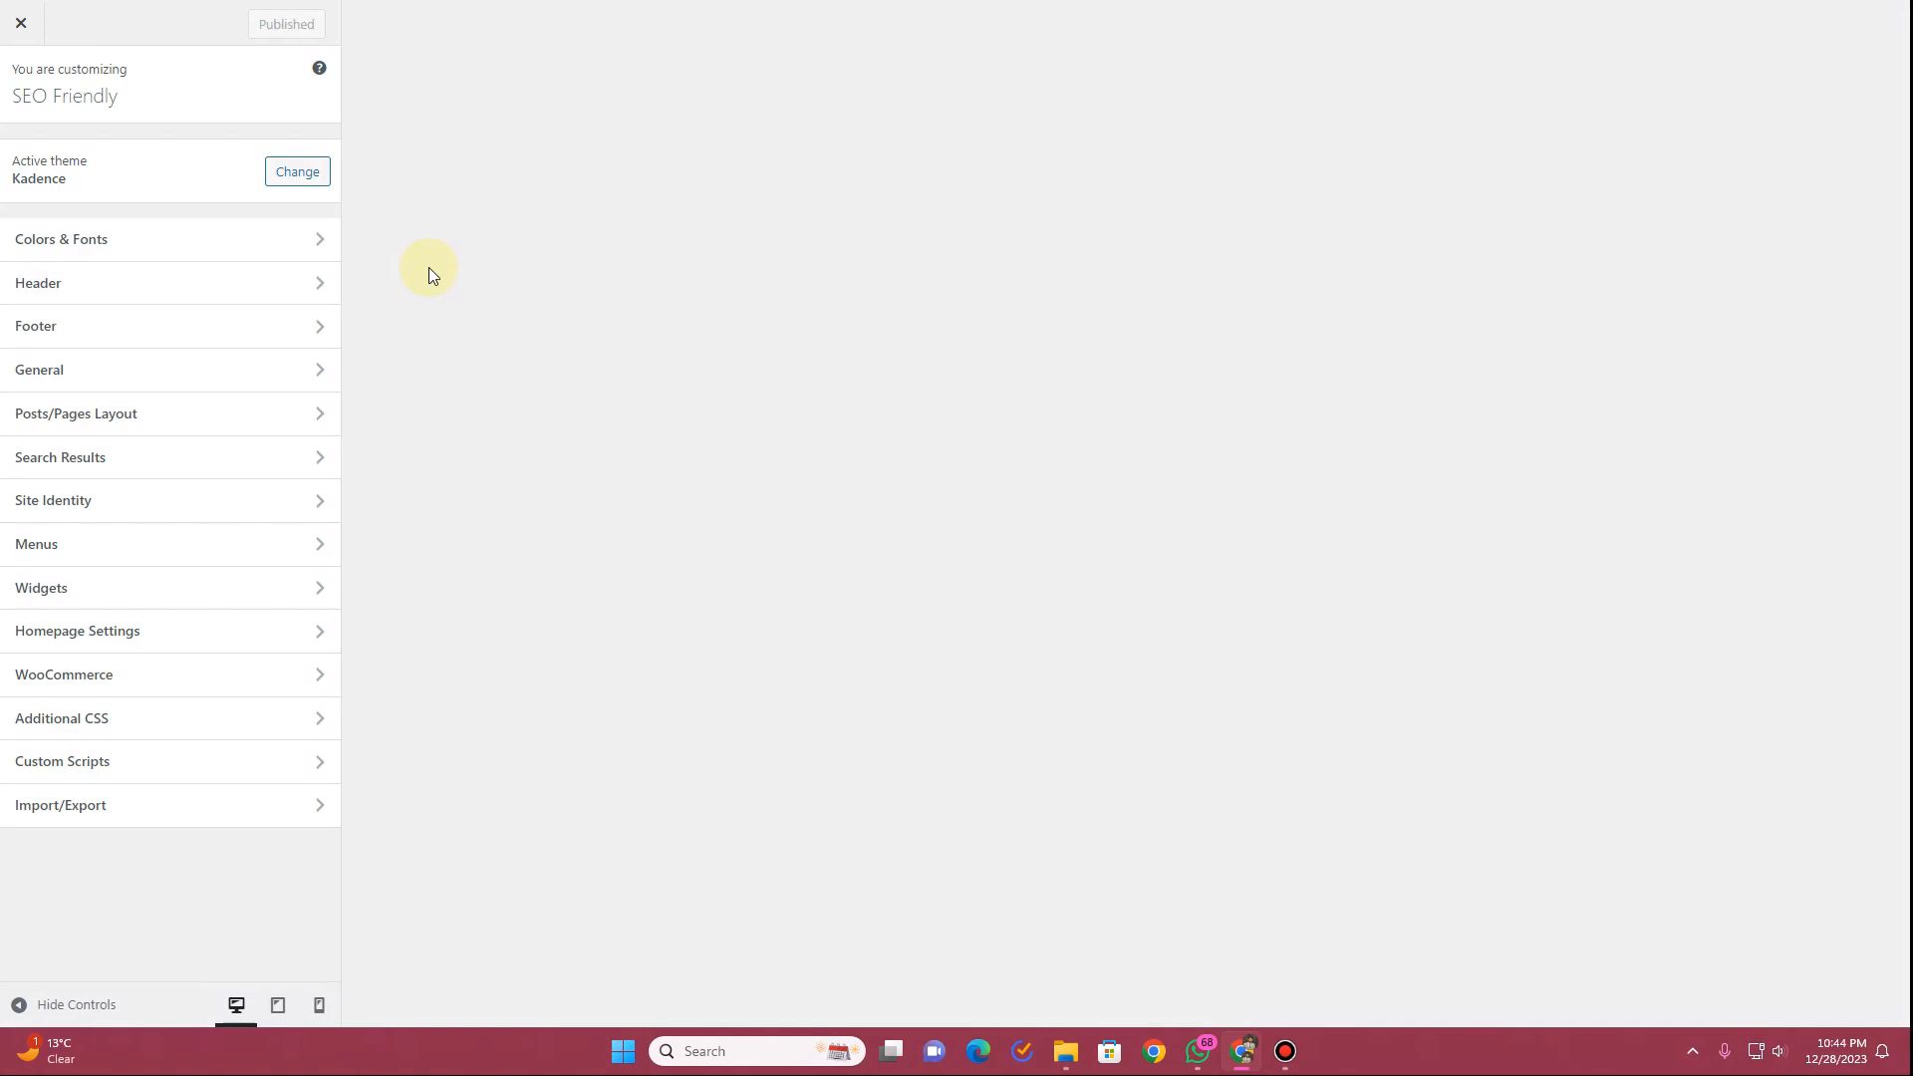
click(119, 428)
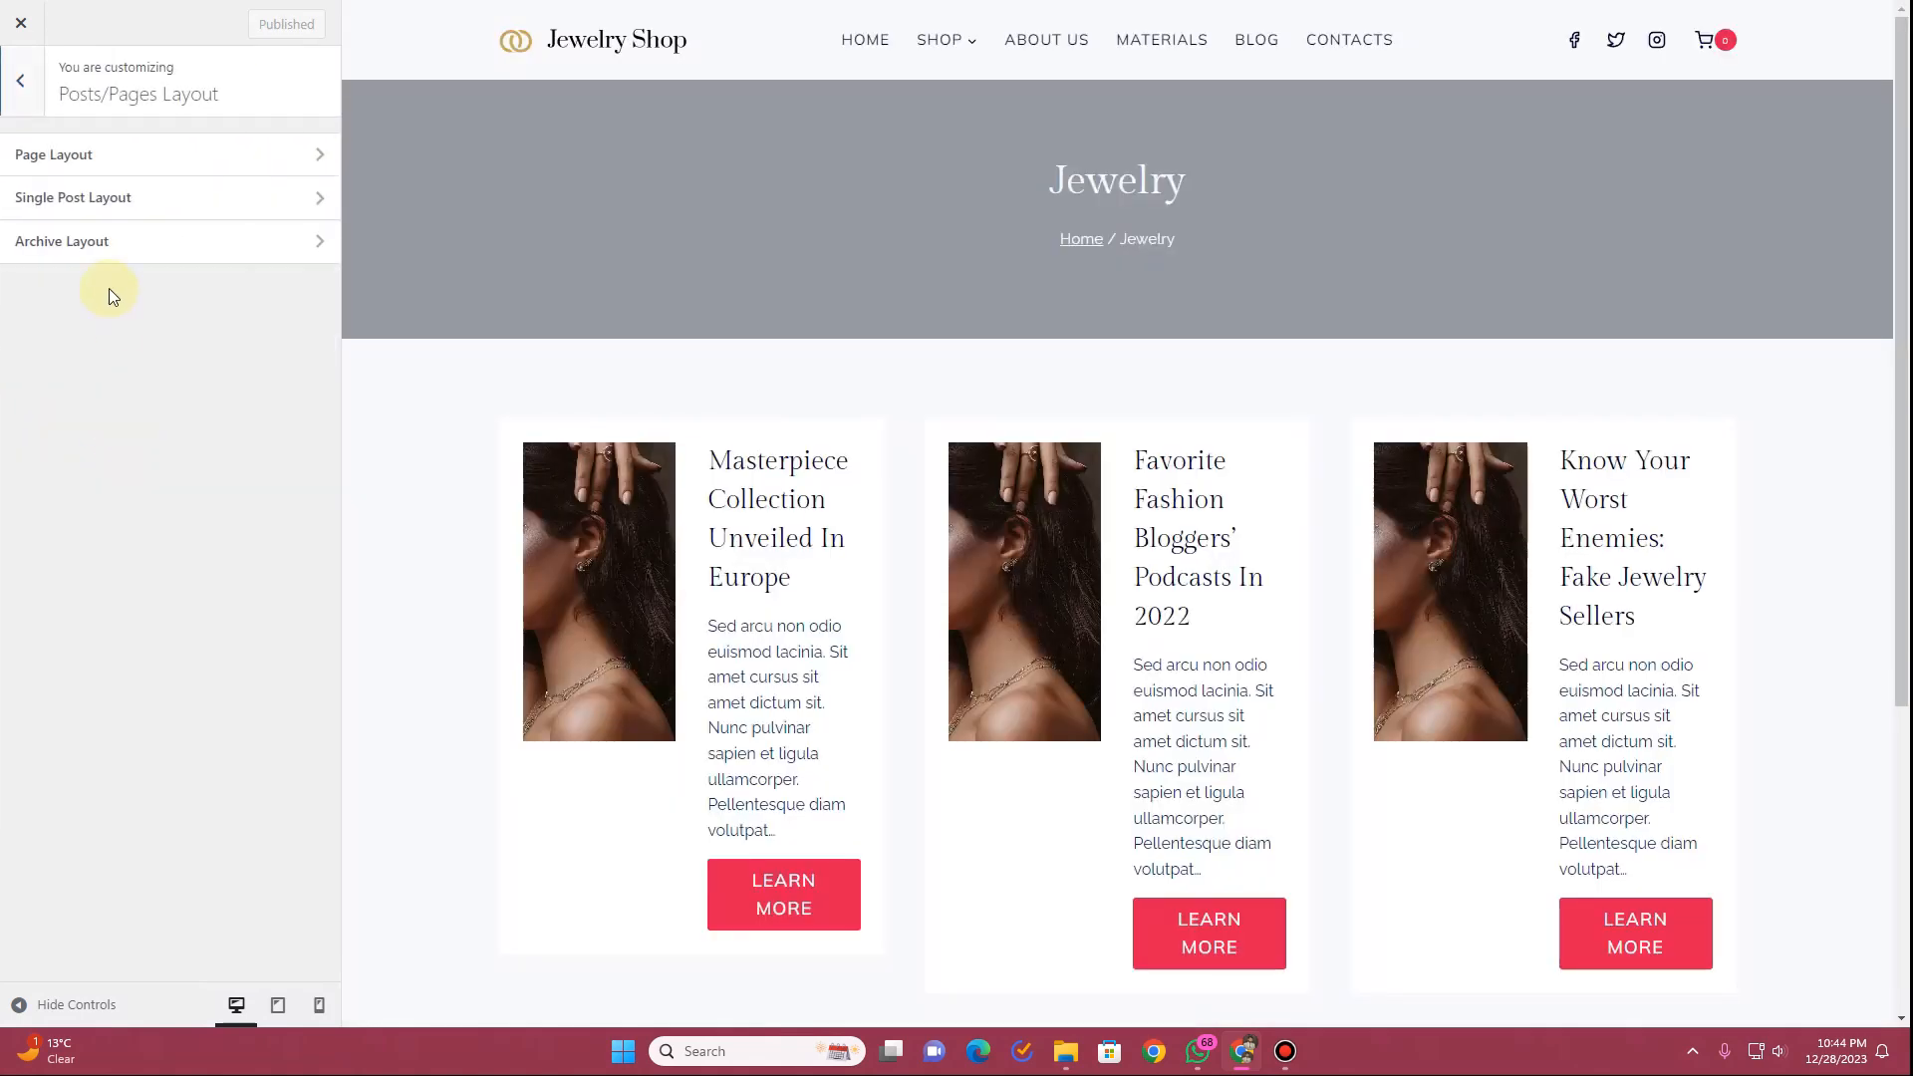
click(111, 254)
scroll(115, 269, down, 10)
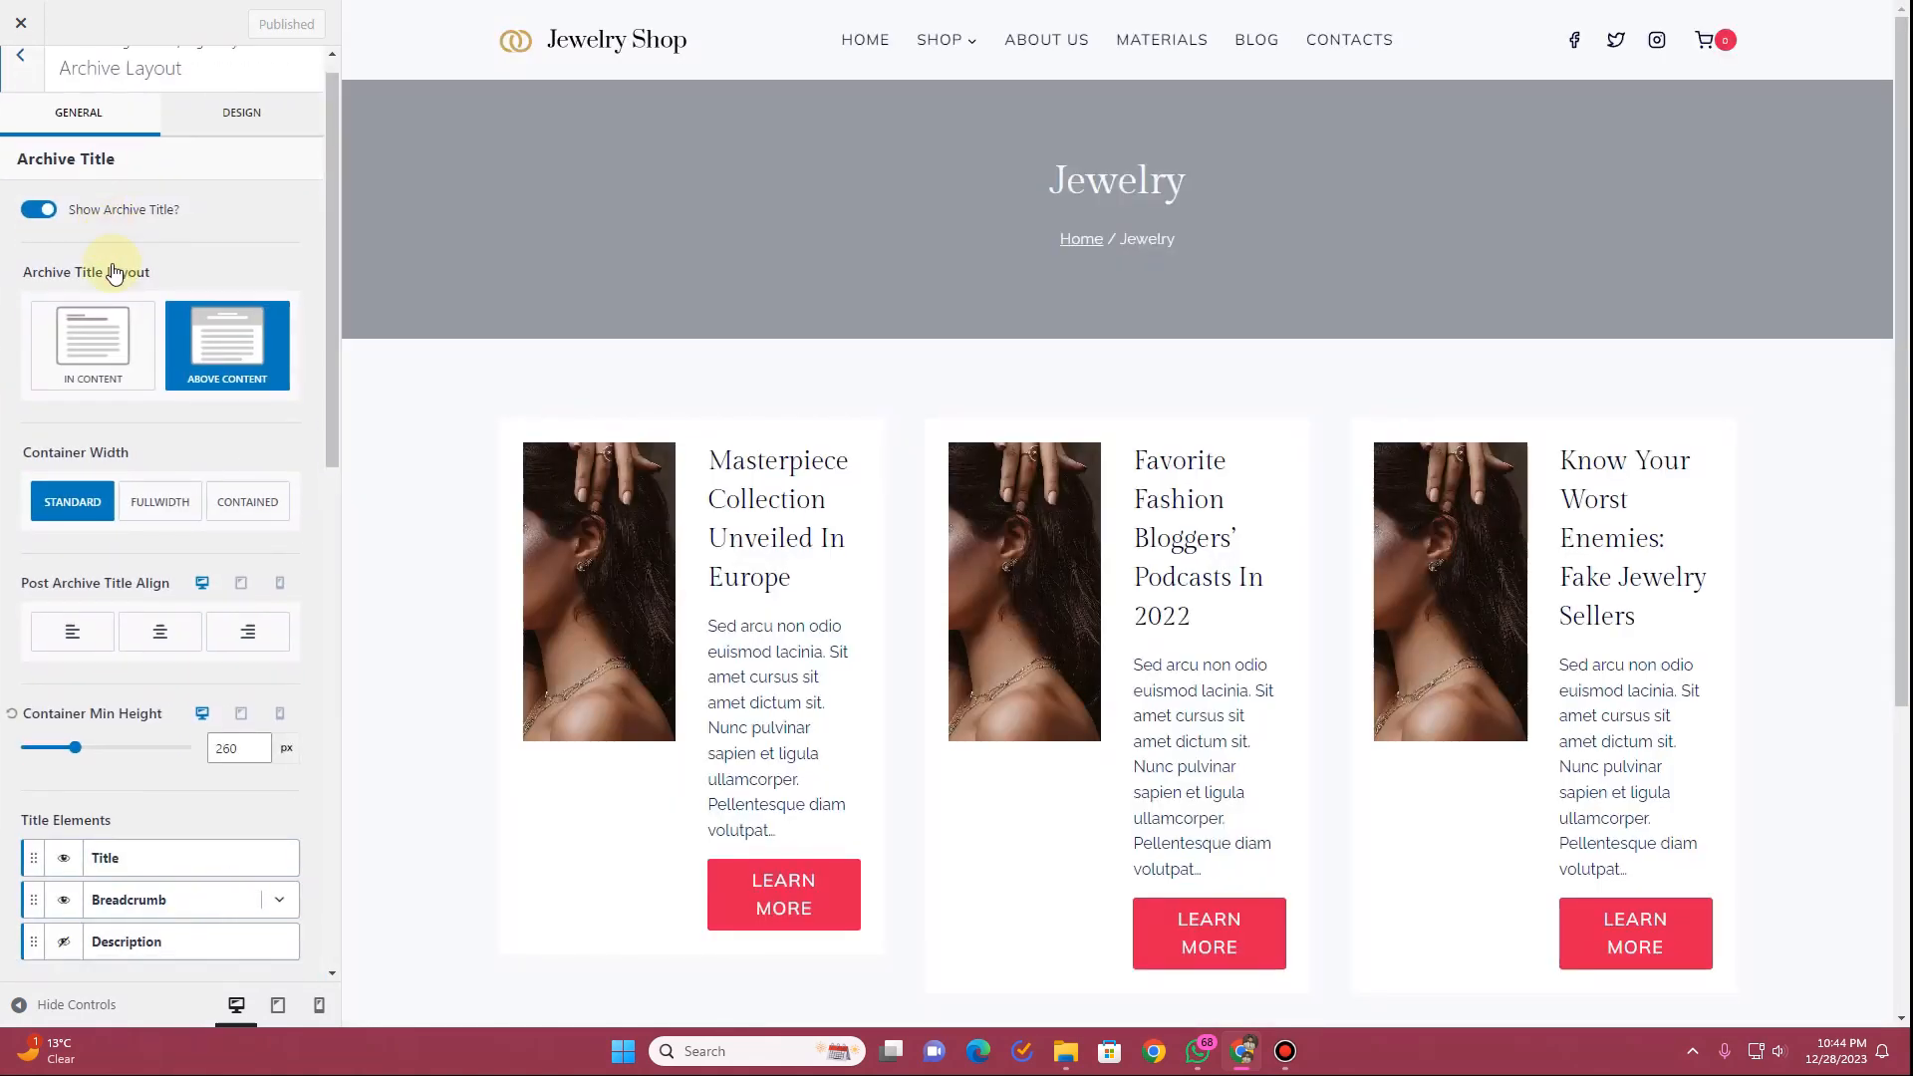
click(61, 488)
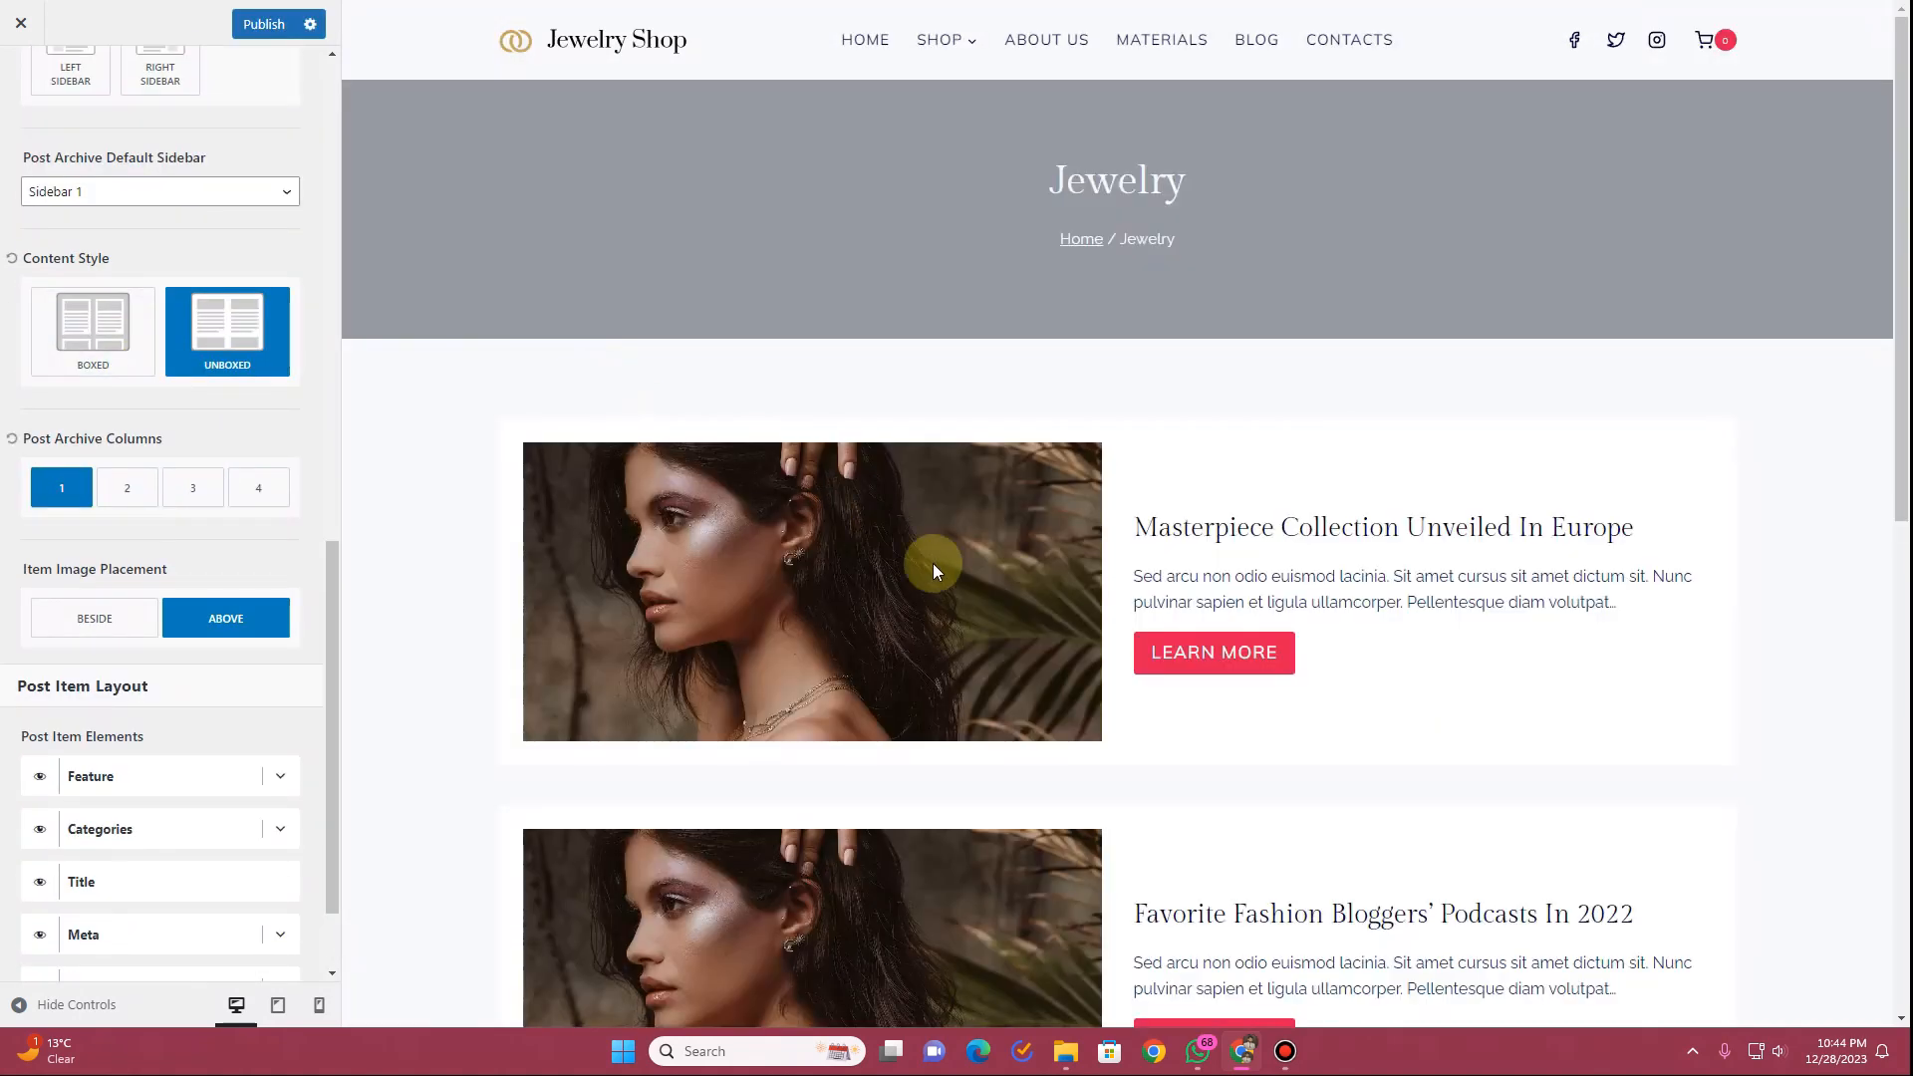
Publish the archive layout change and check the post list on the live Jewelry archive page
scroll(933, 564, down, 5)
scroll(710, 511, down, 5)
scroll(710, 511, up, 11)
scroll(249, 149, up, 4)
click(255, 26)
scroll(223, 233, up, 6)
scroll(210, 237, up, 2)
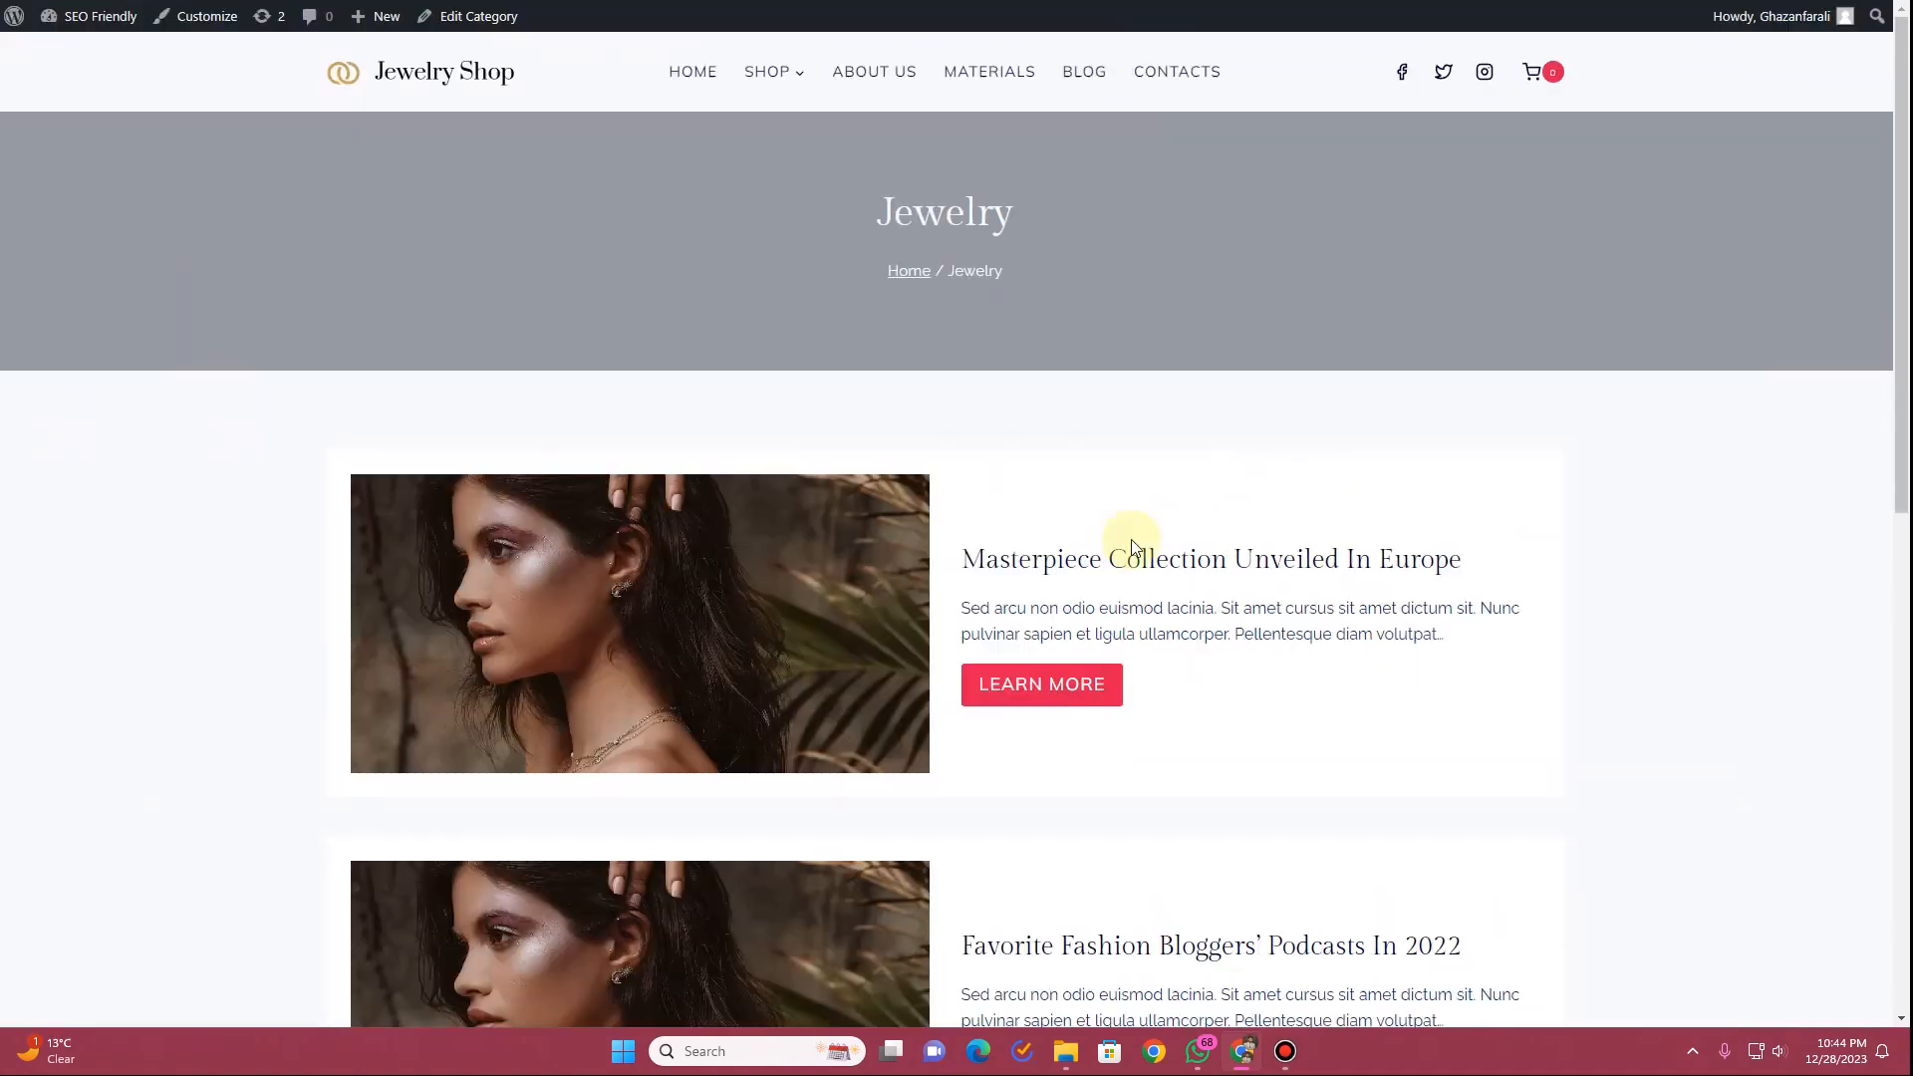
scroll(996, 538, down, 2)
scroll(907, 558, down, 3)
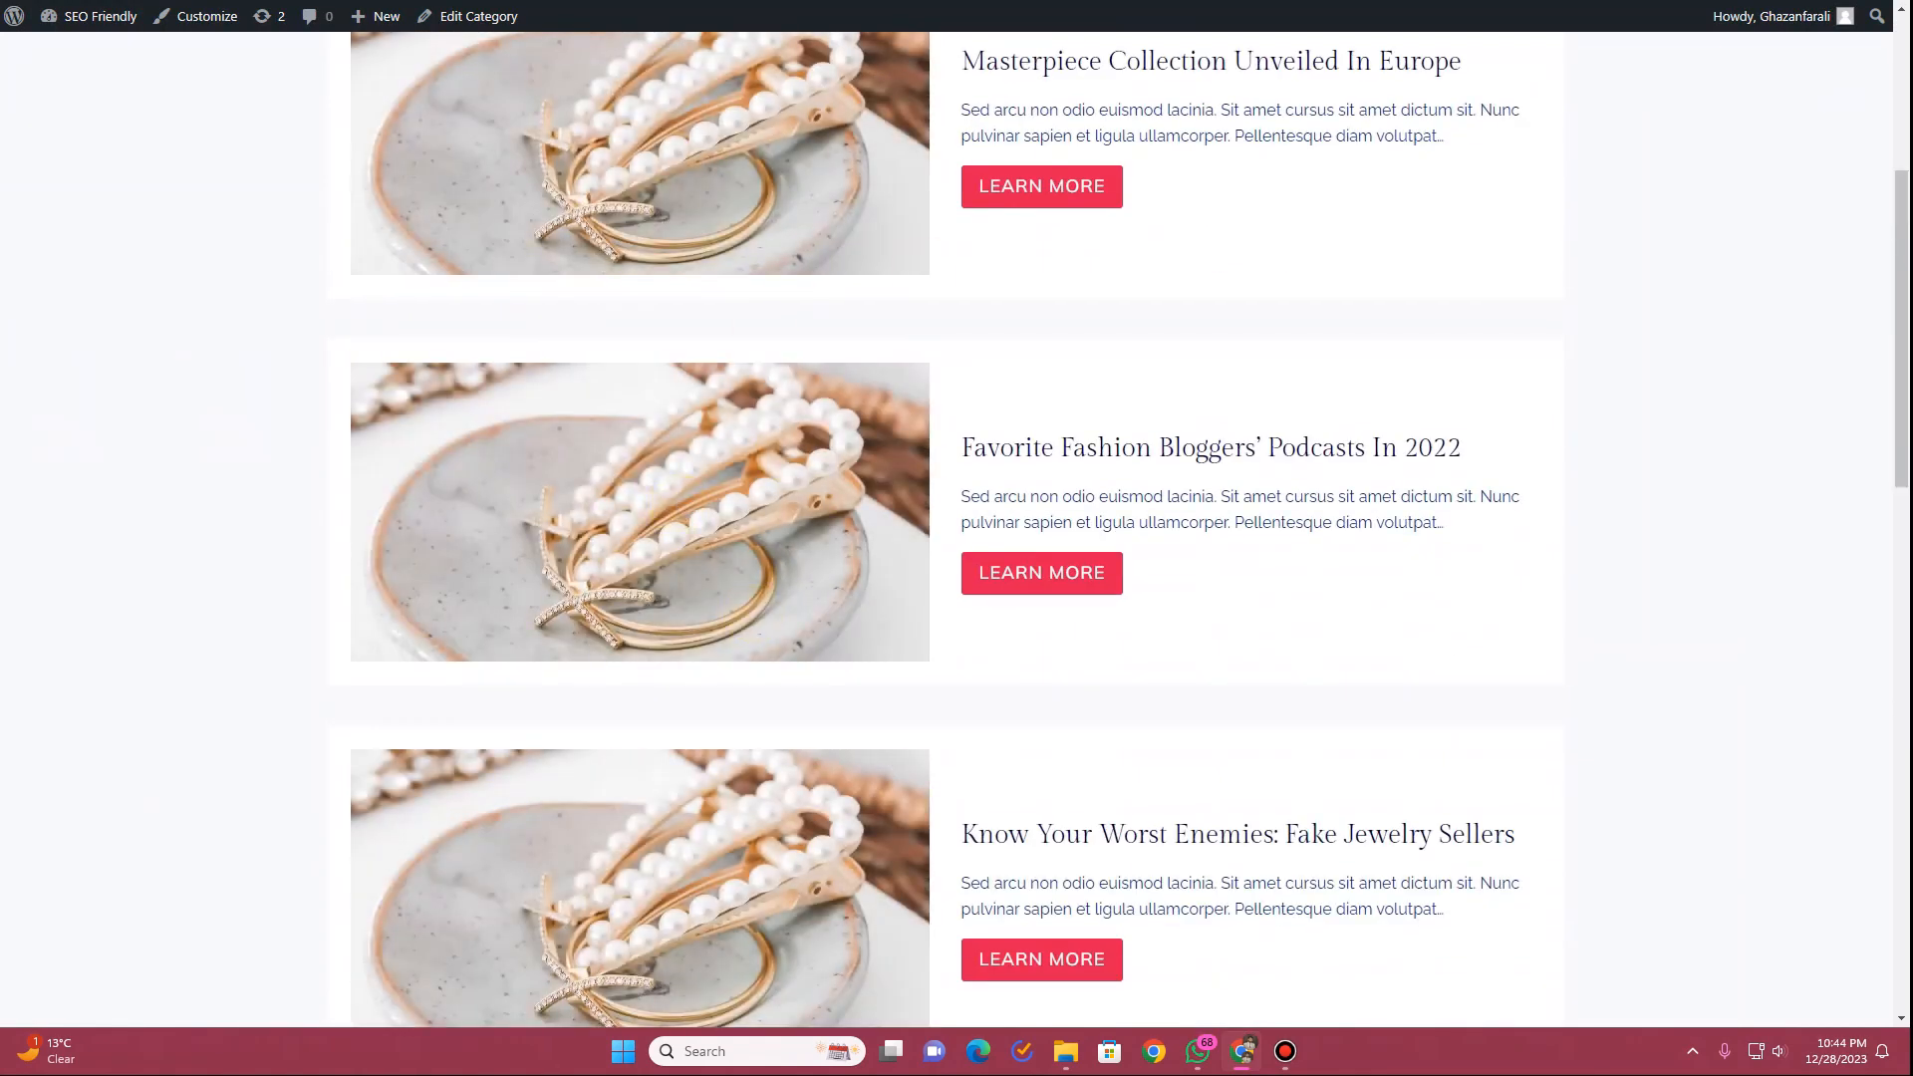
Back in the loop item editor, try Contain as the image section's background size, and set it back to Cover
click(822, 2)
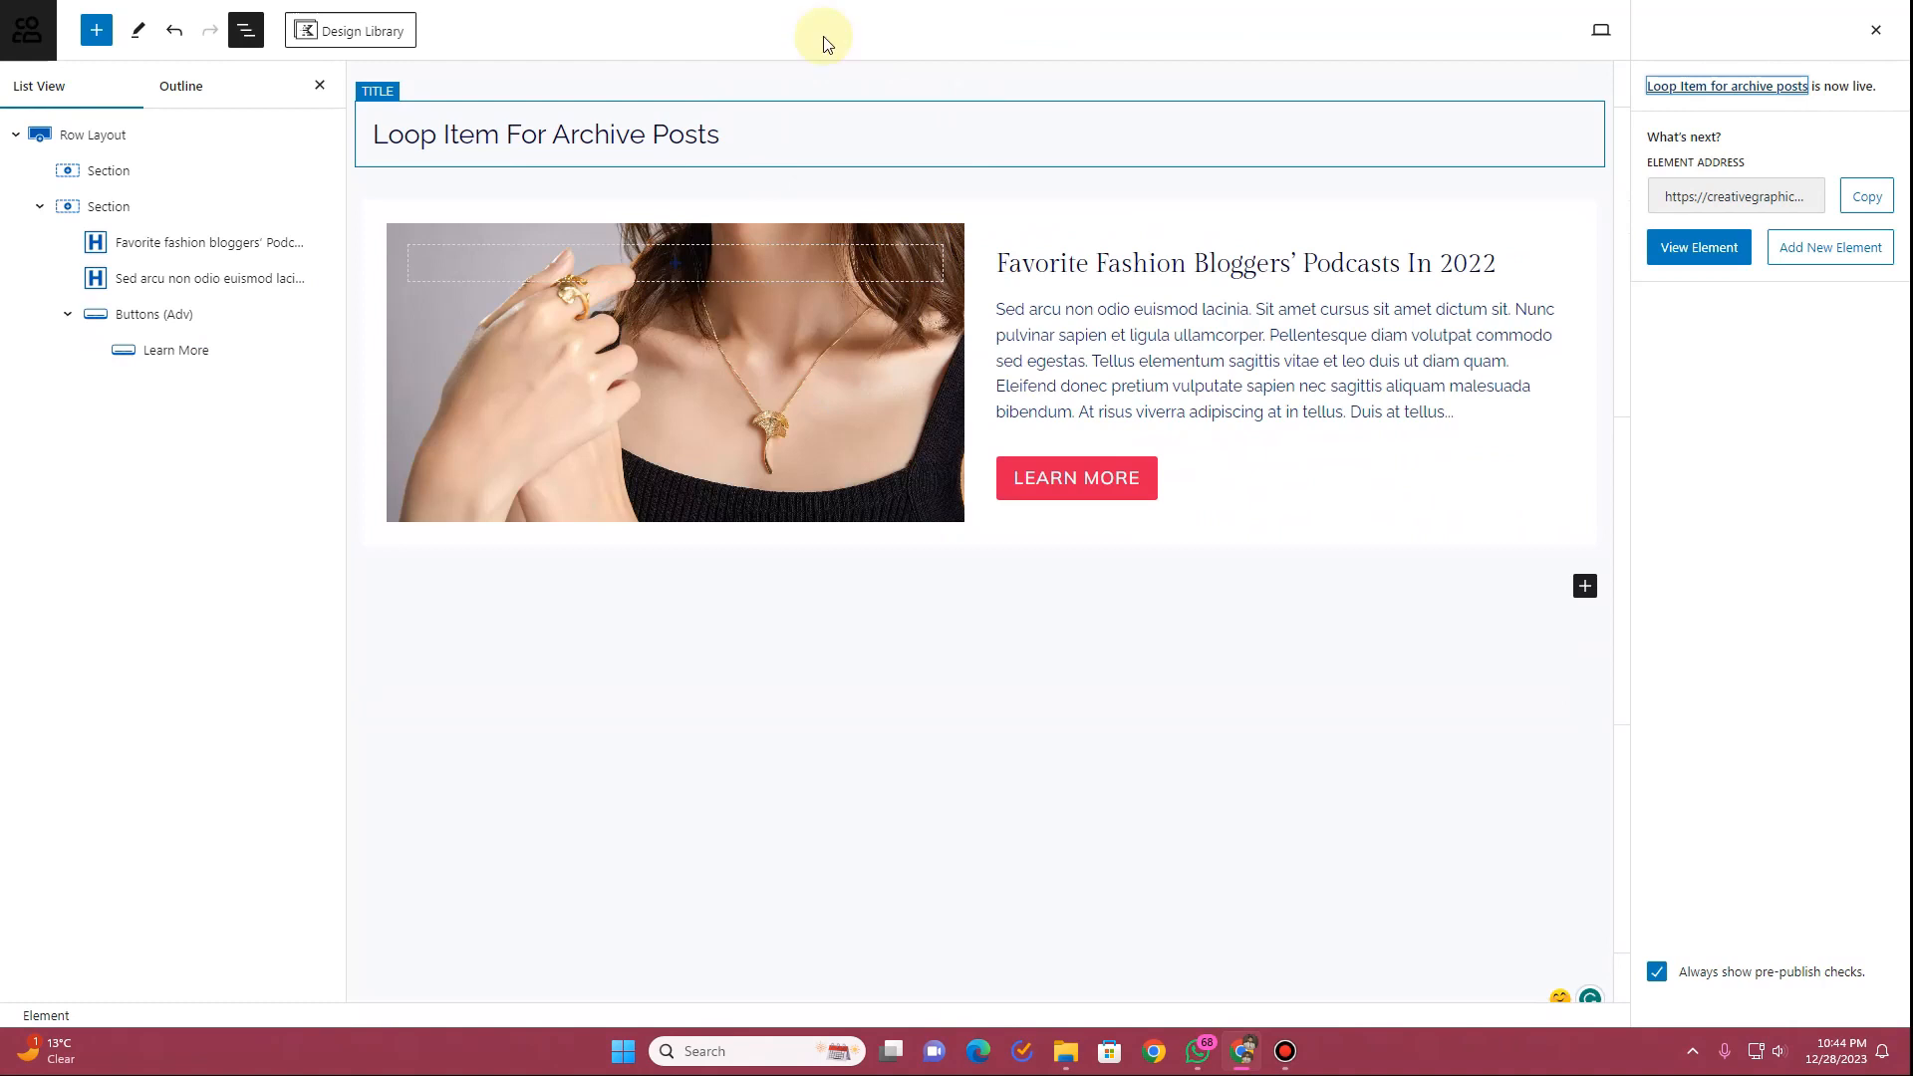
click(94, 171)
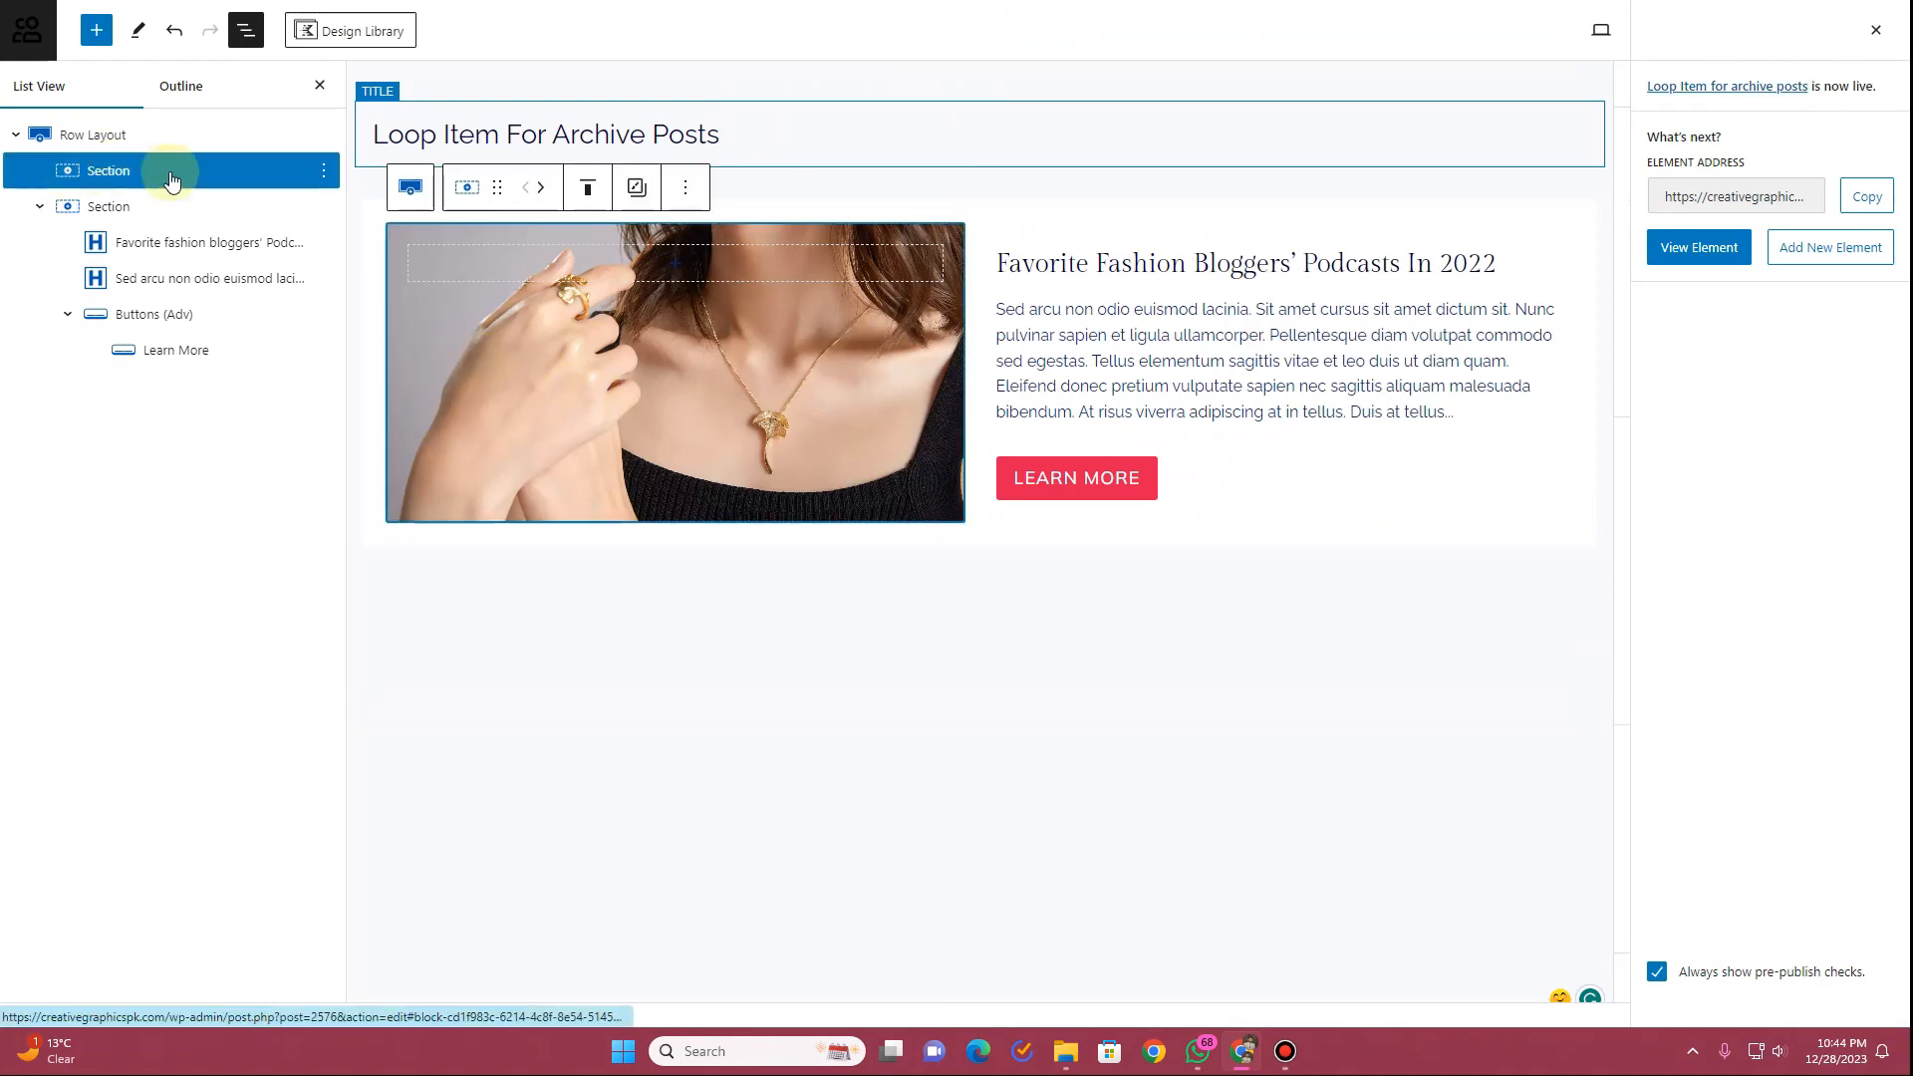
click(1874, 30)
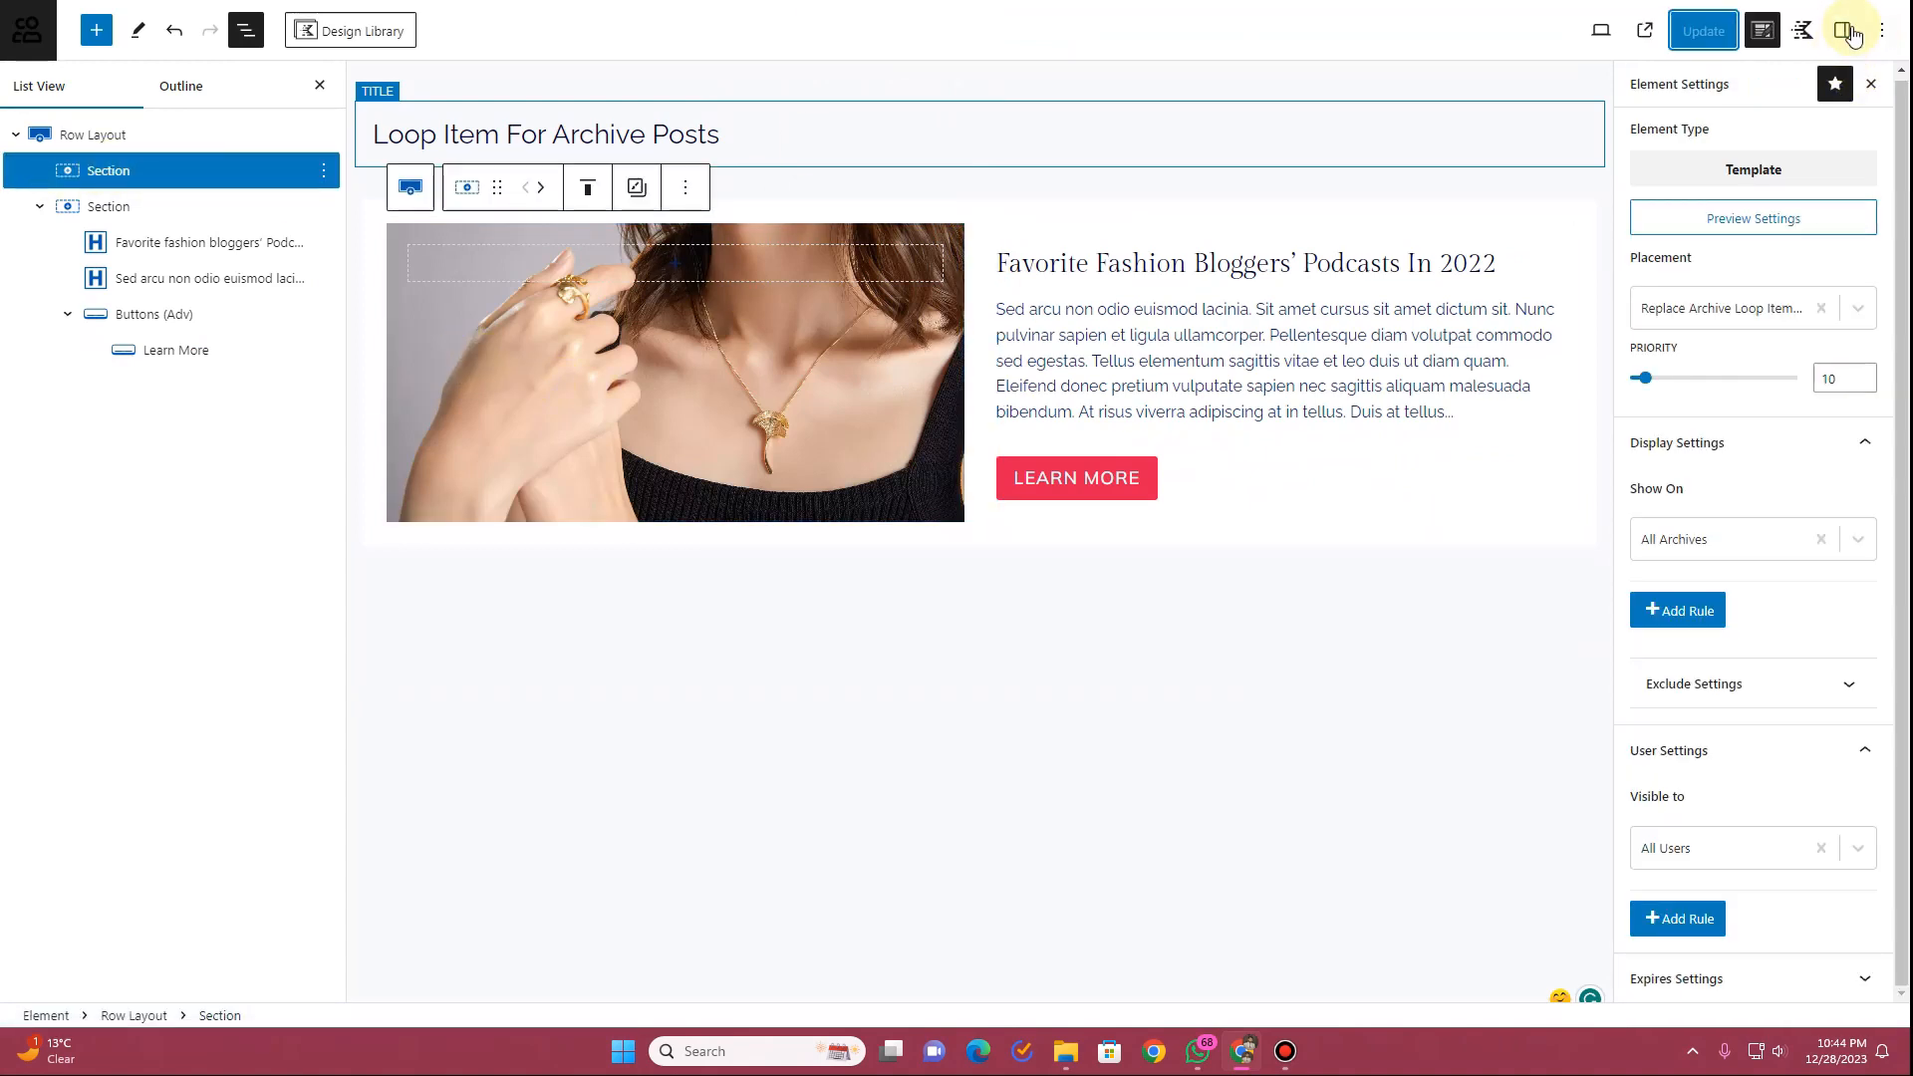
click(1770, 204)
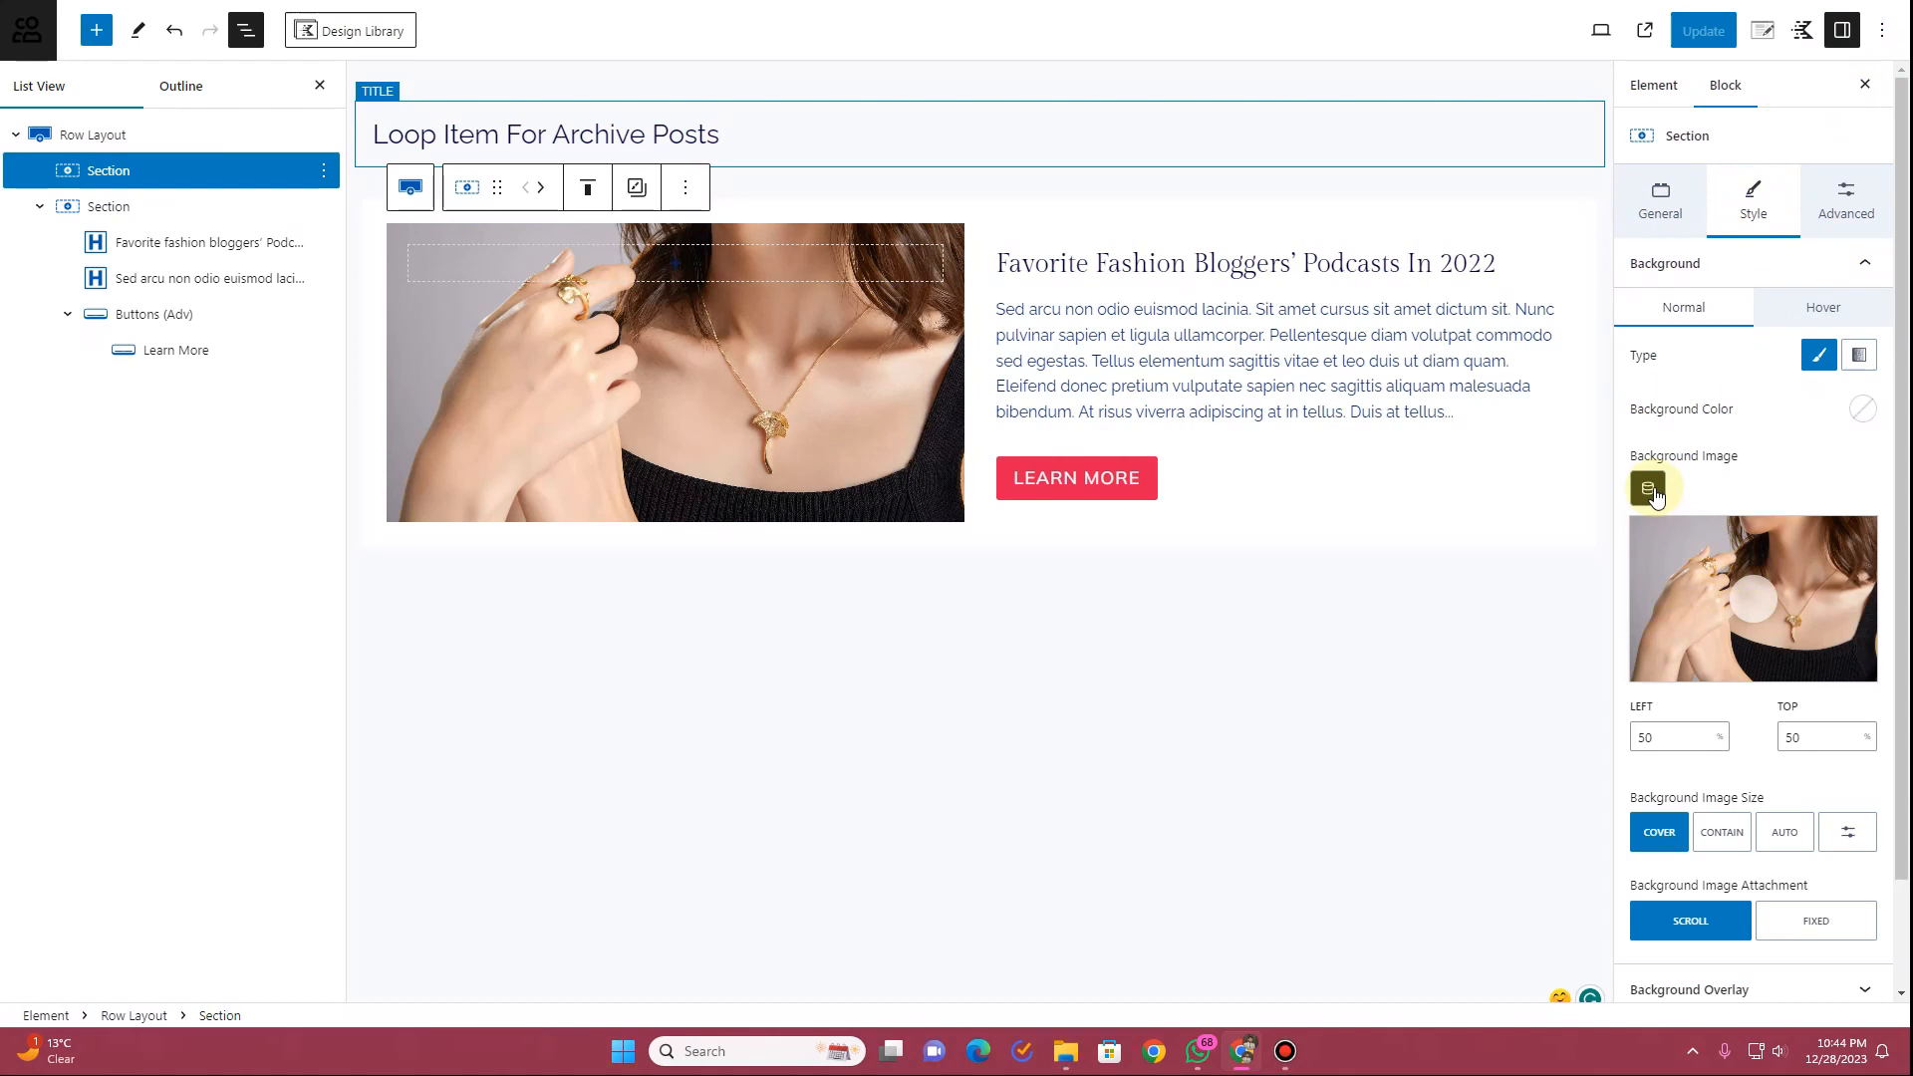
scroll(1692, 628, down, 2)
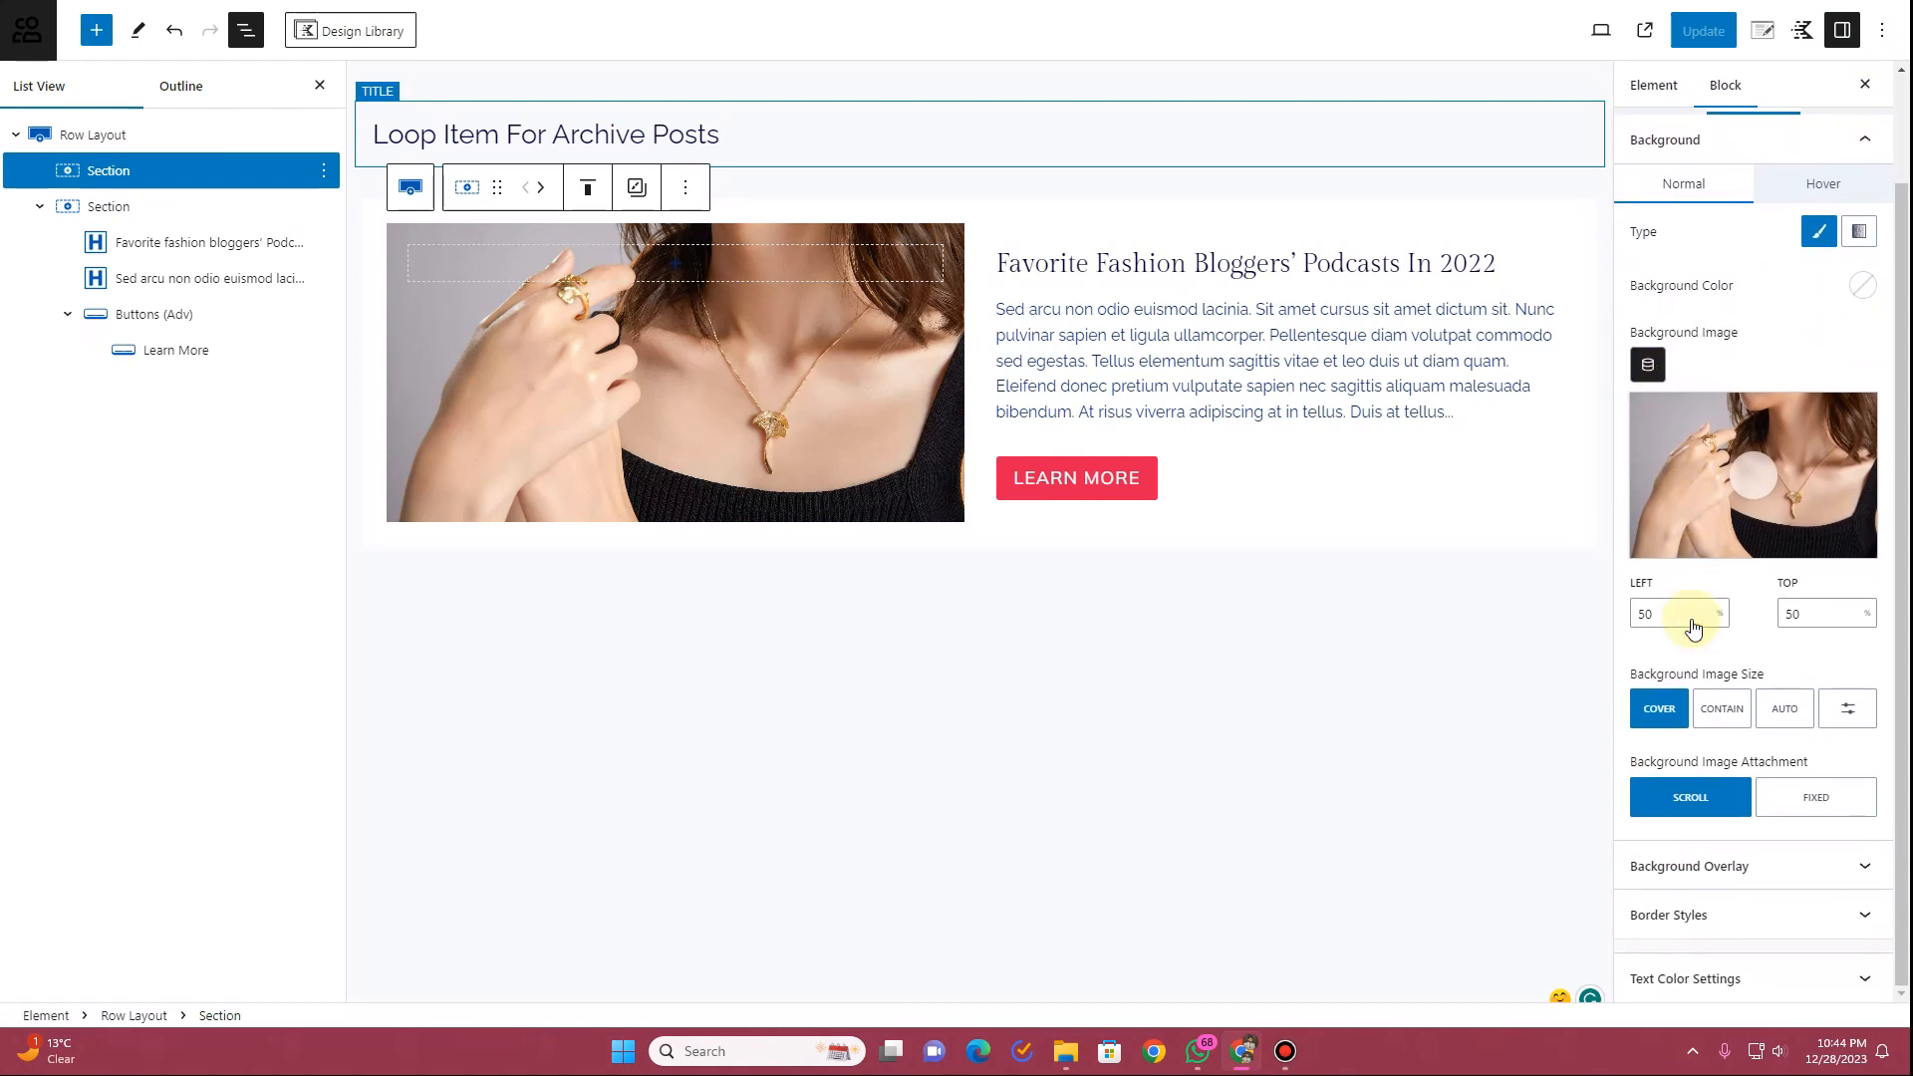
click(1724, 709)
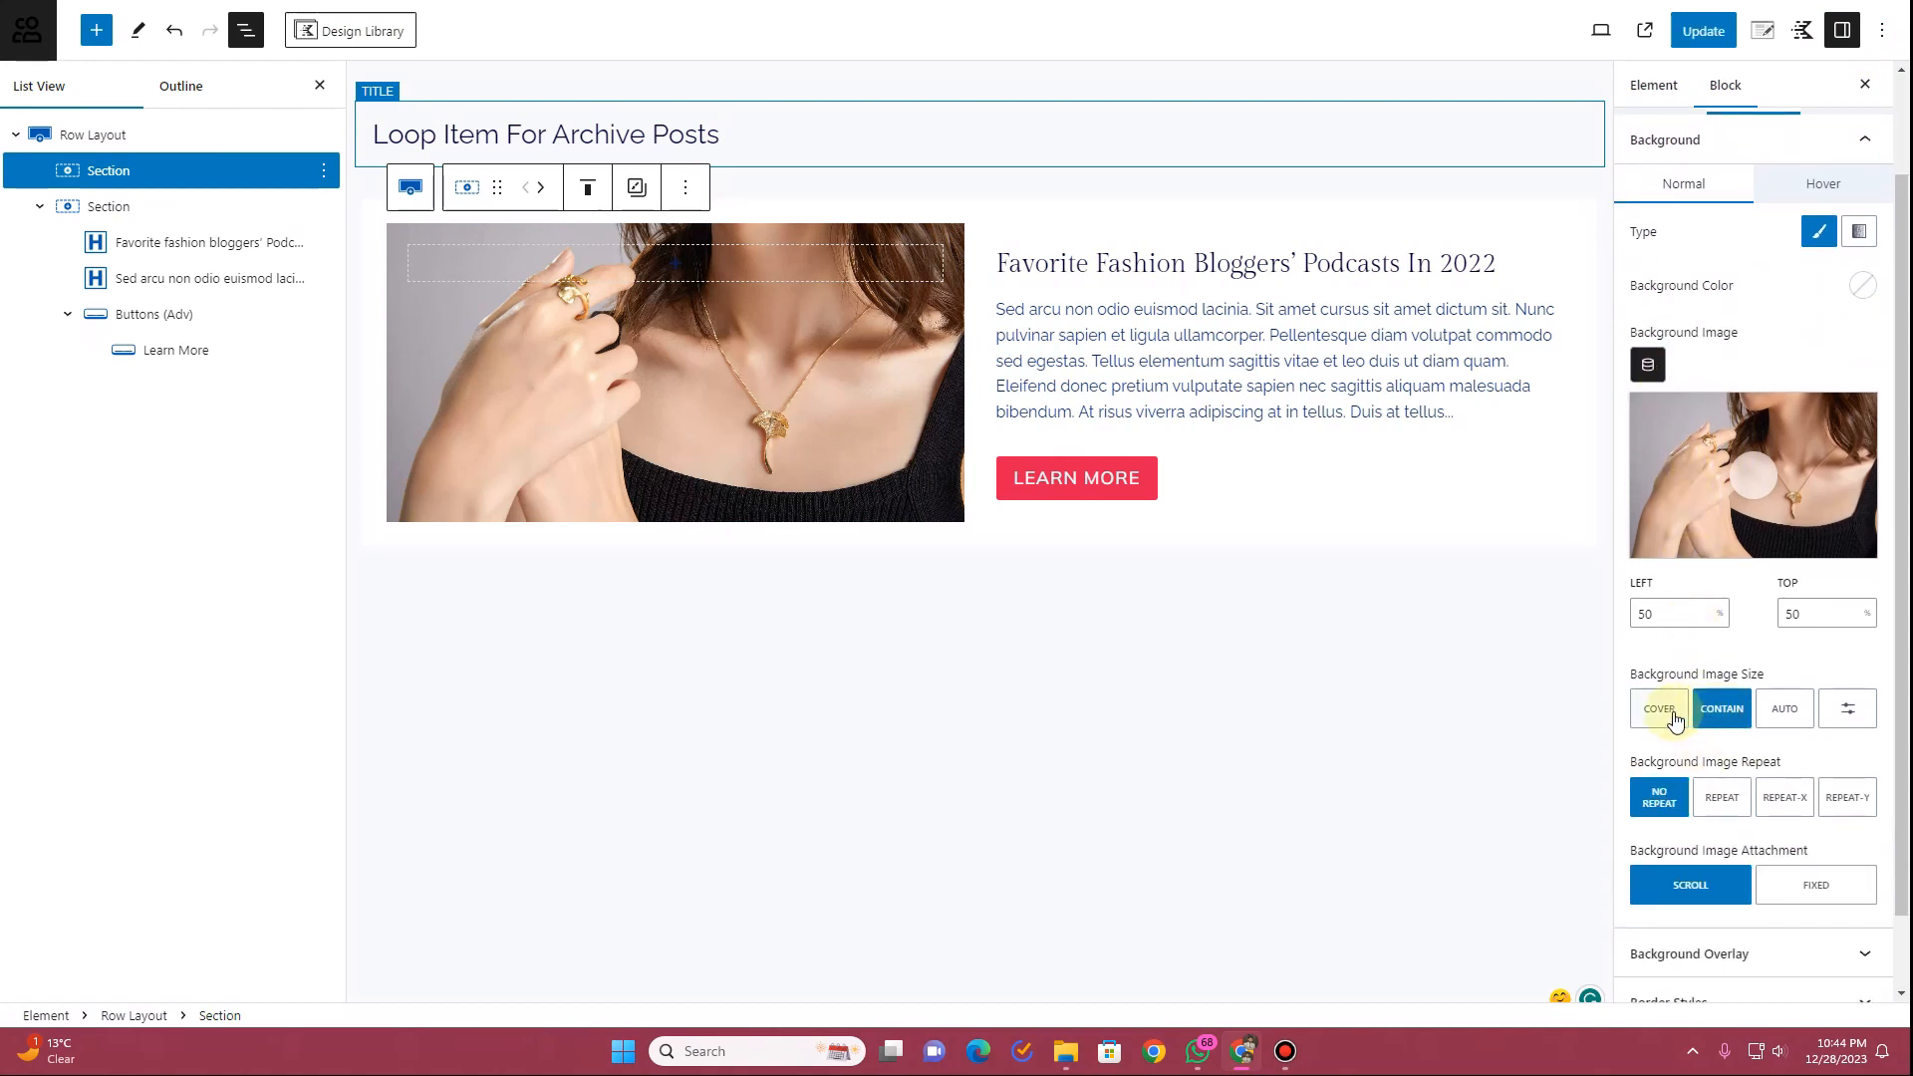
click(1674, 711)
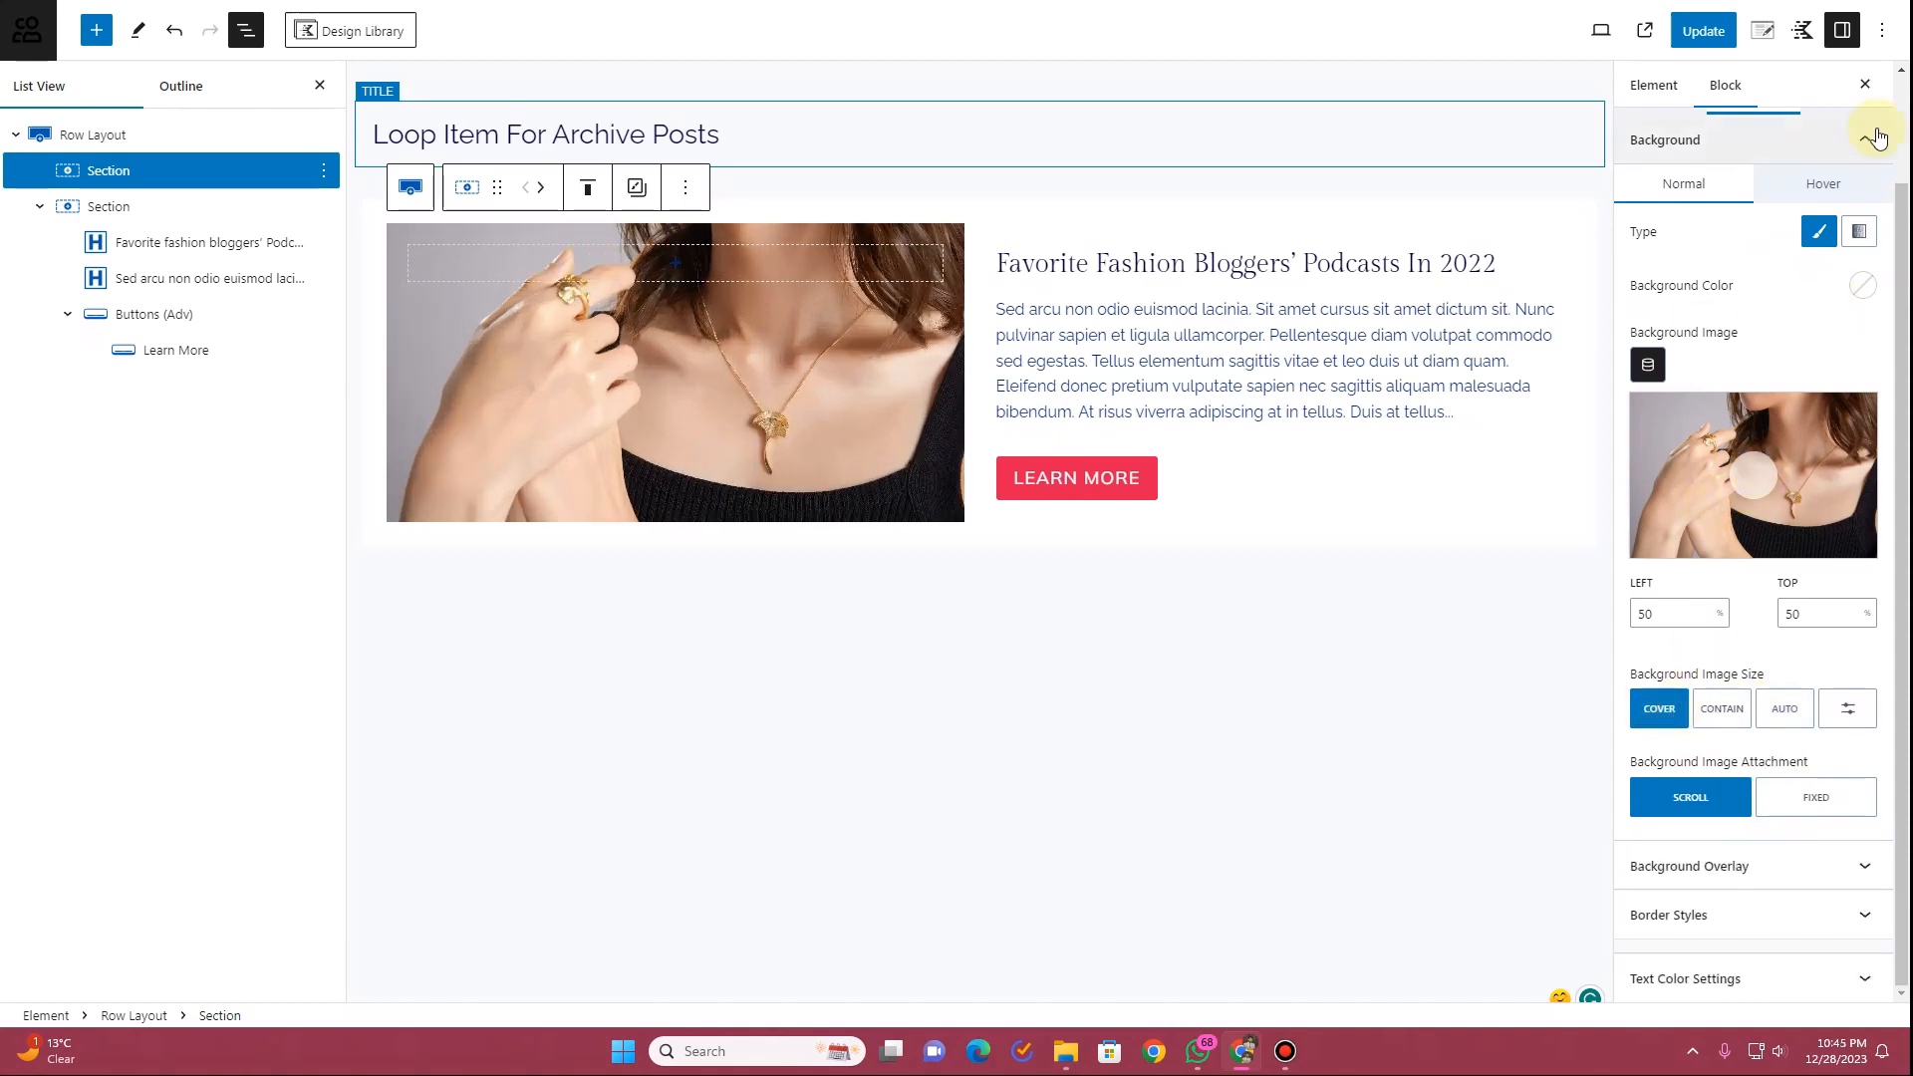
Set the image section's top padding to None
scroll(1793, 194, up, 3)
click(1842, 200)
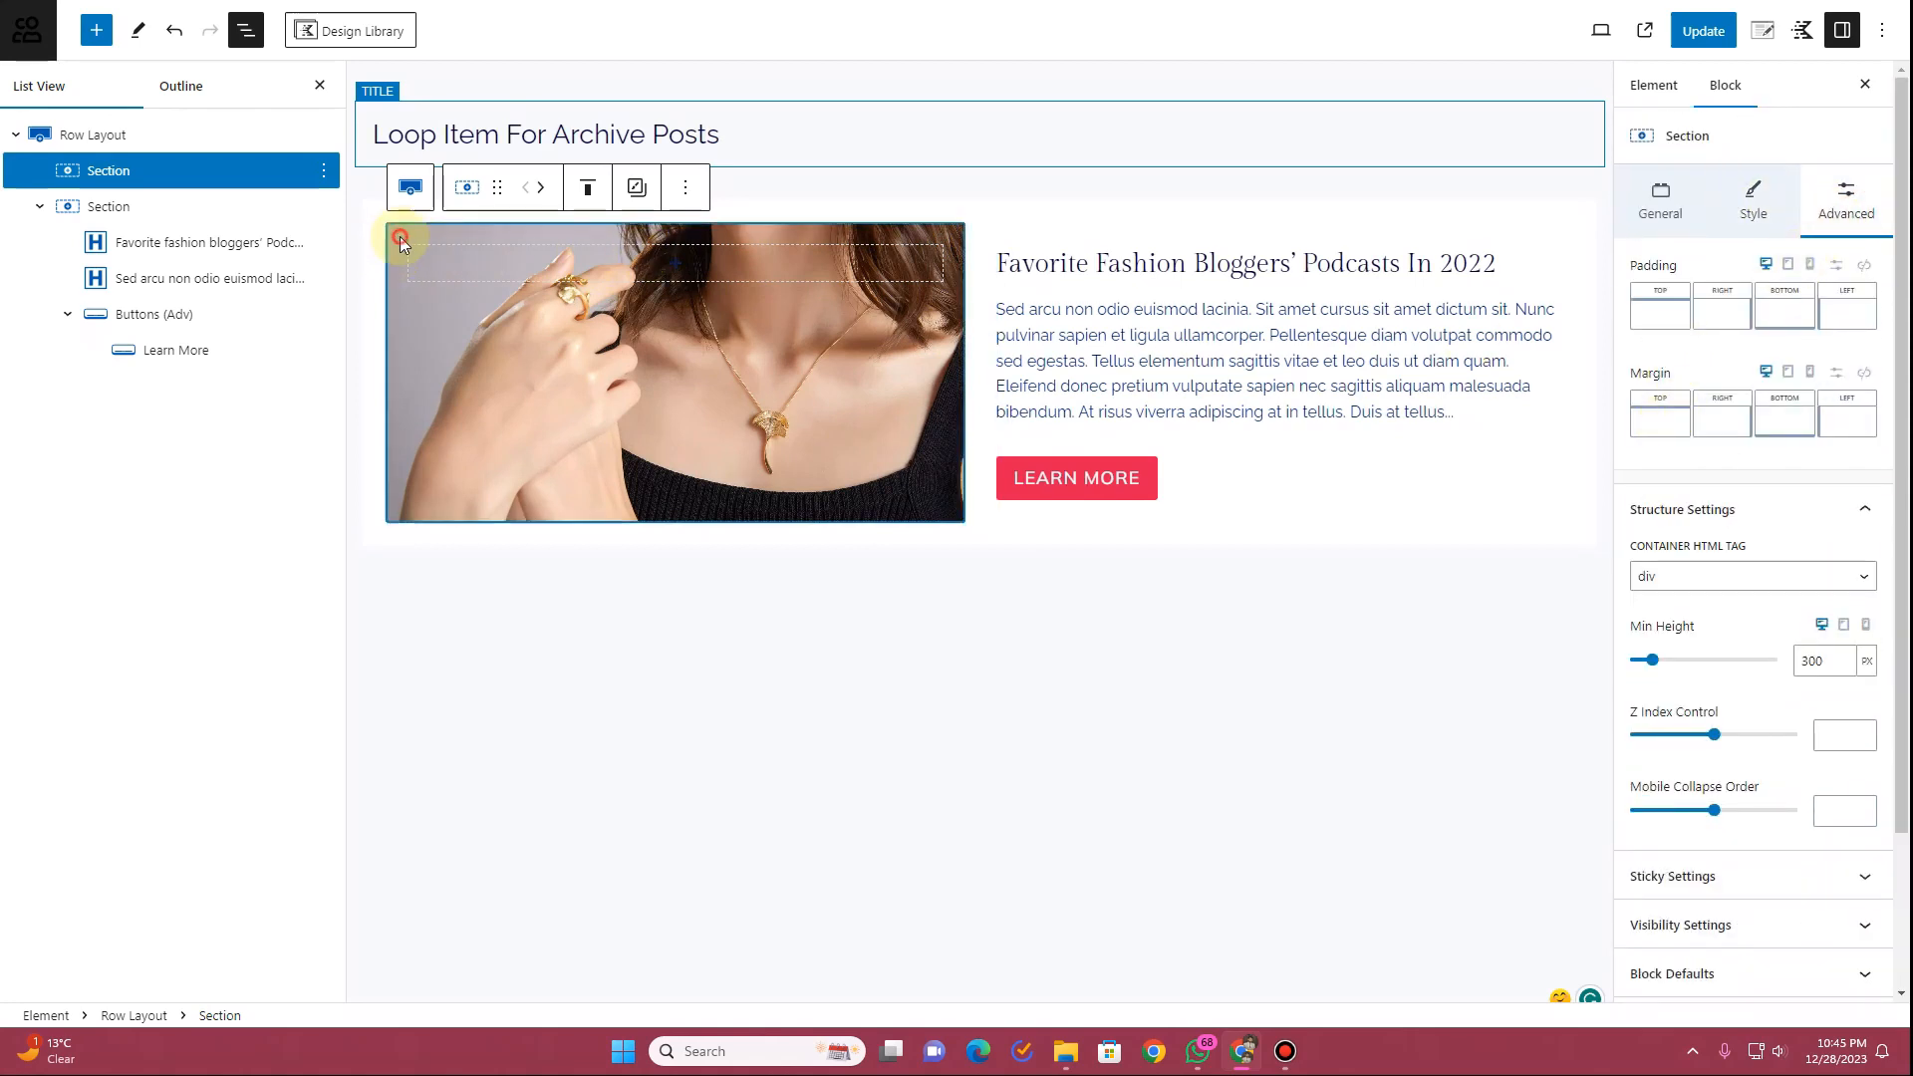
click(1642, 310)
mouse_move(1650, 394)
mouse_down()
mouse_move(1726, 401)
mouse_move(1631, 406)
mouse_up()
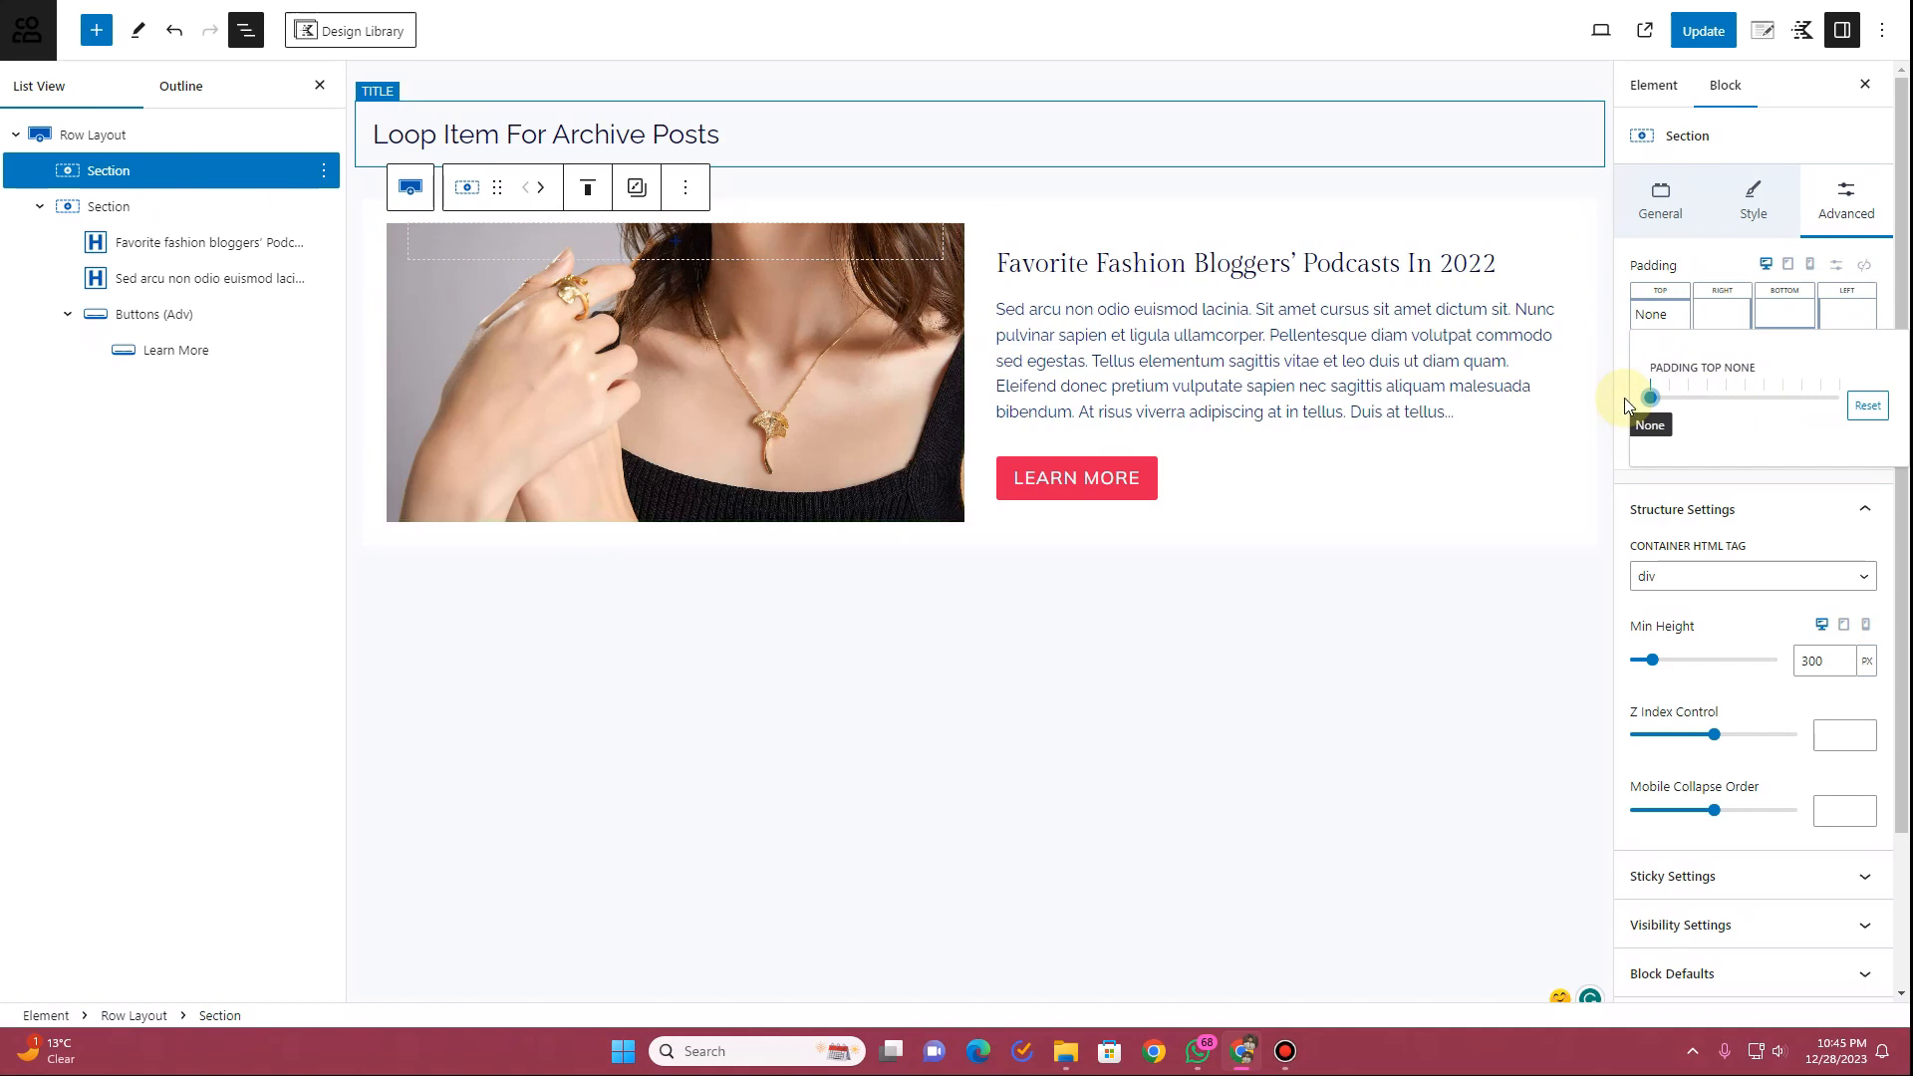
Set the row layout's top, bottom and left padding to None
click(55, 135)
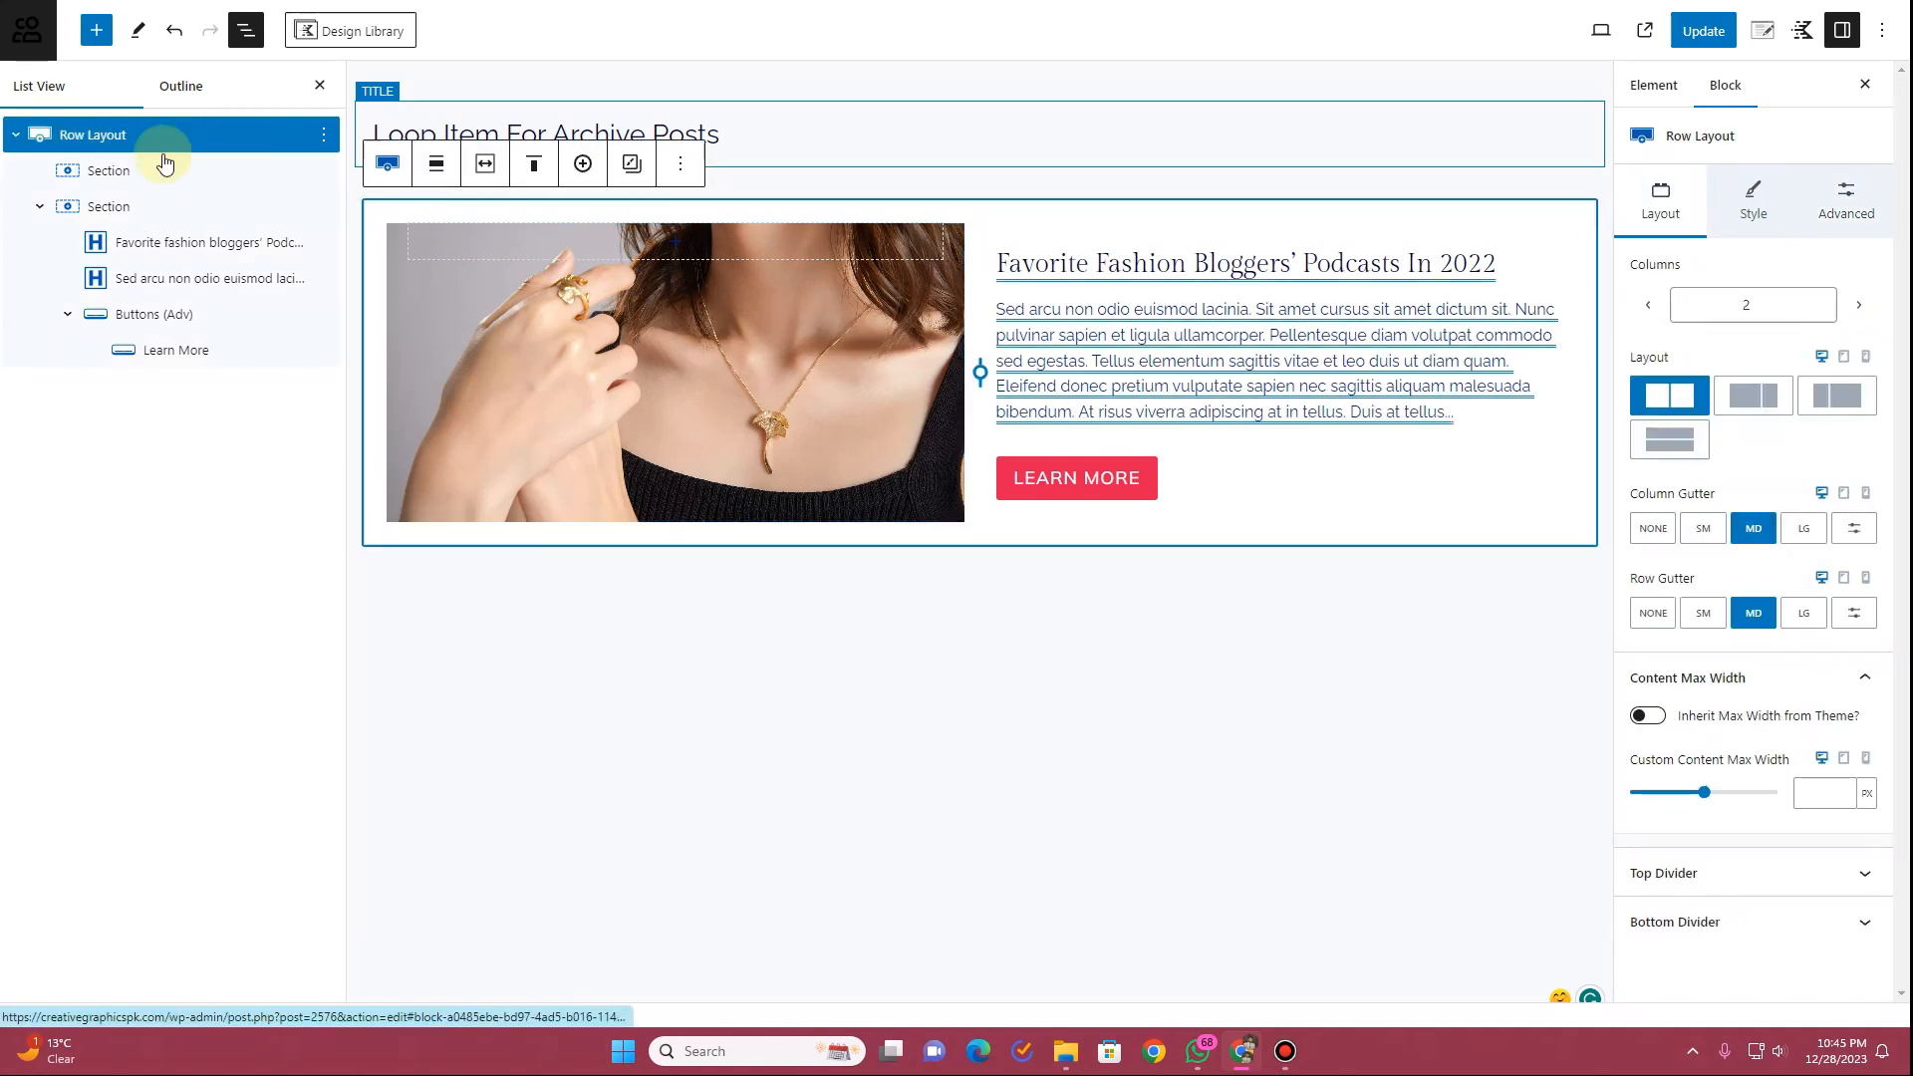
click(1844, 209)
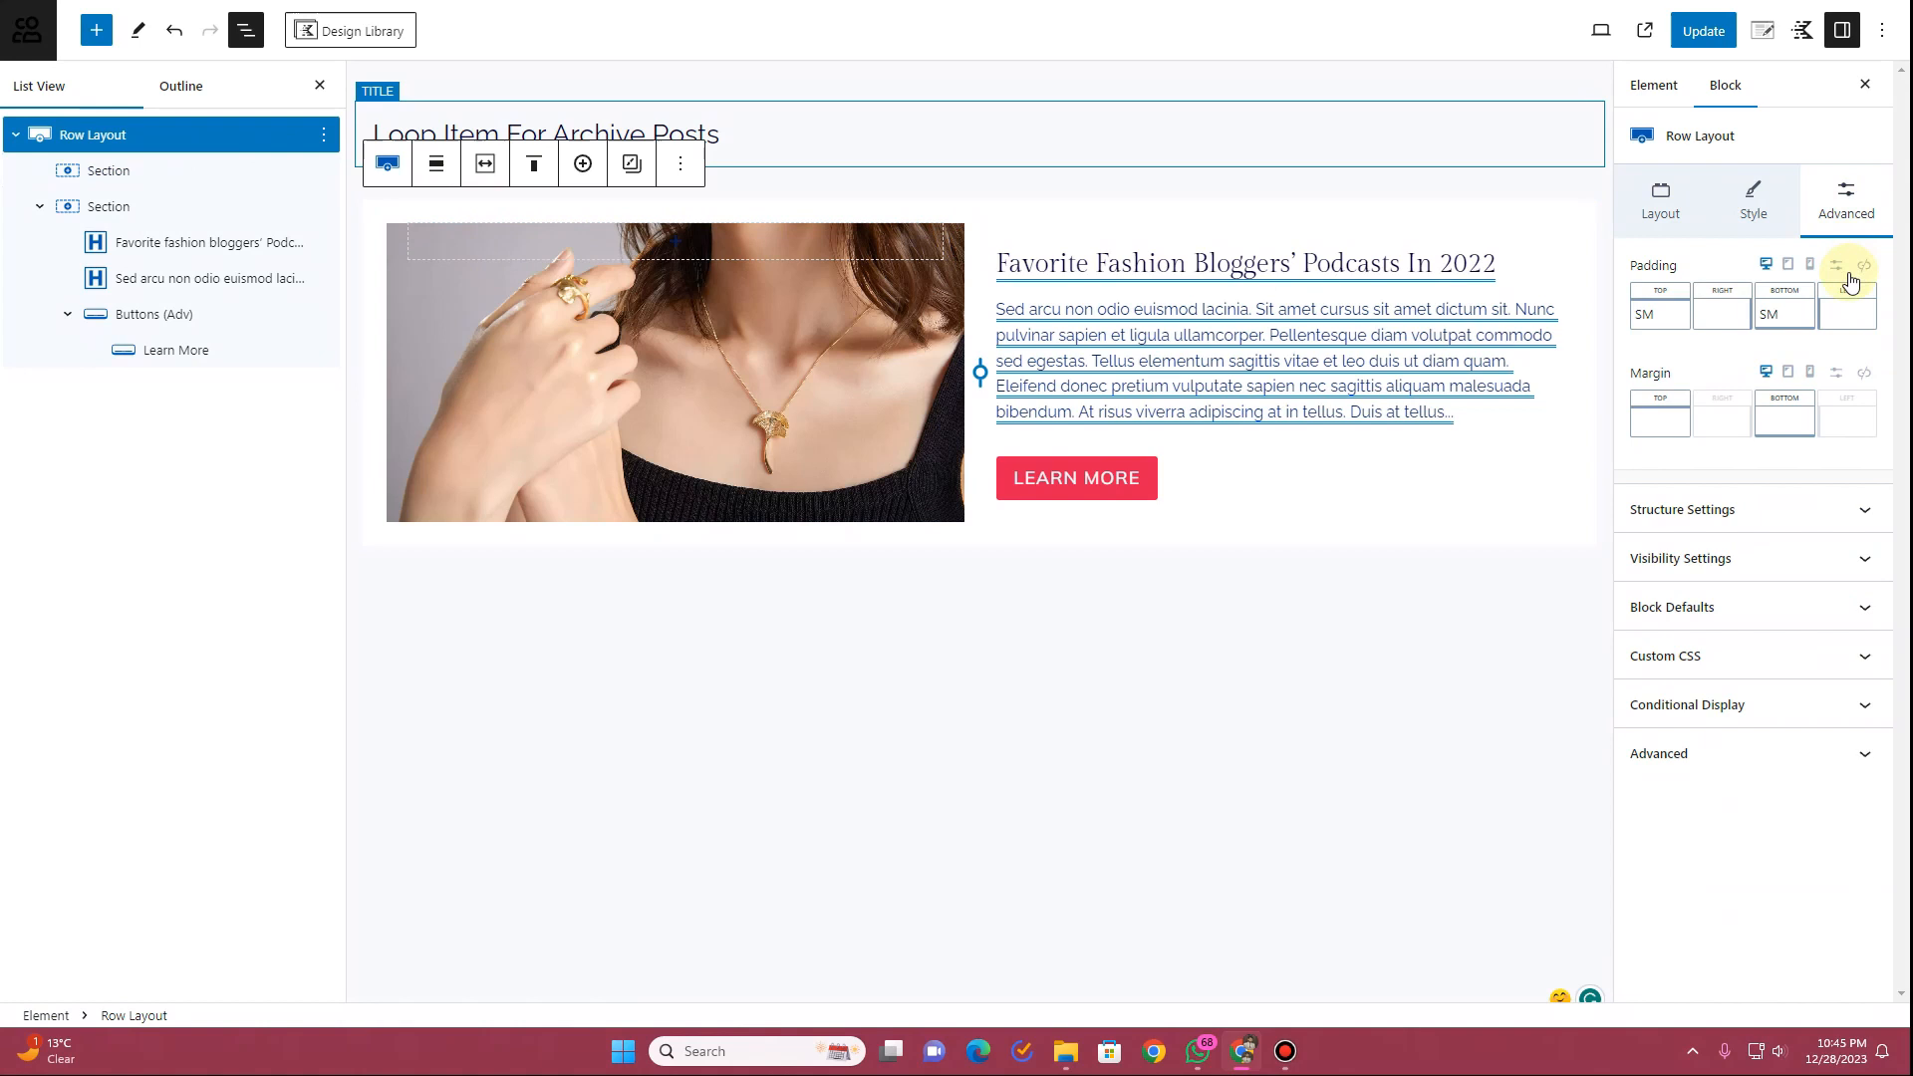
click(1655, 324)
drag(1687, 397, 1554, 400)
click(1765, 317)
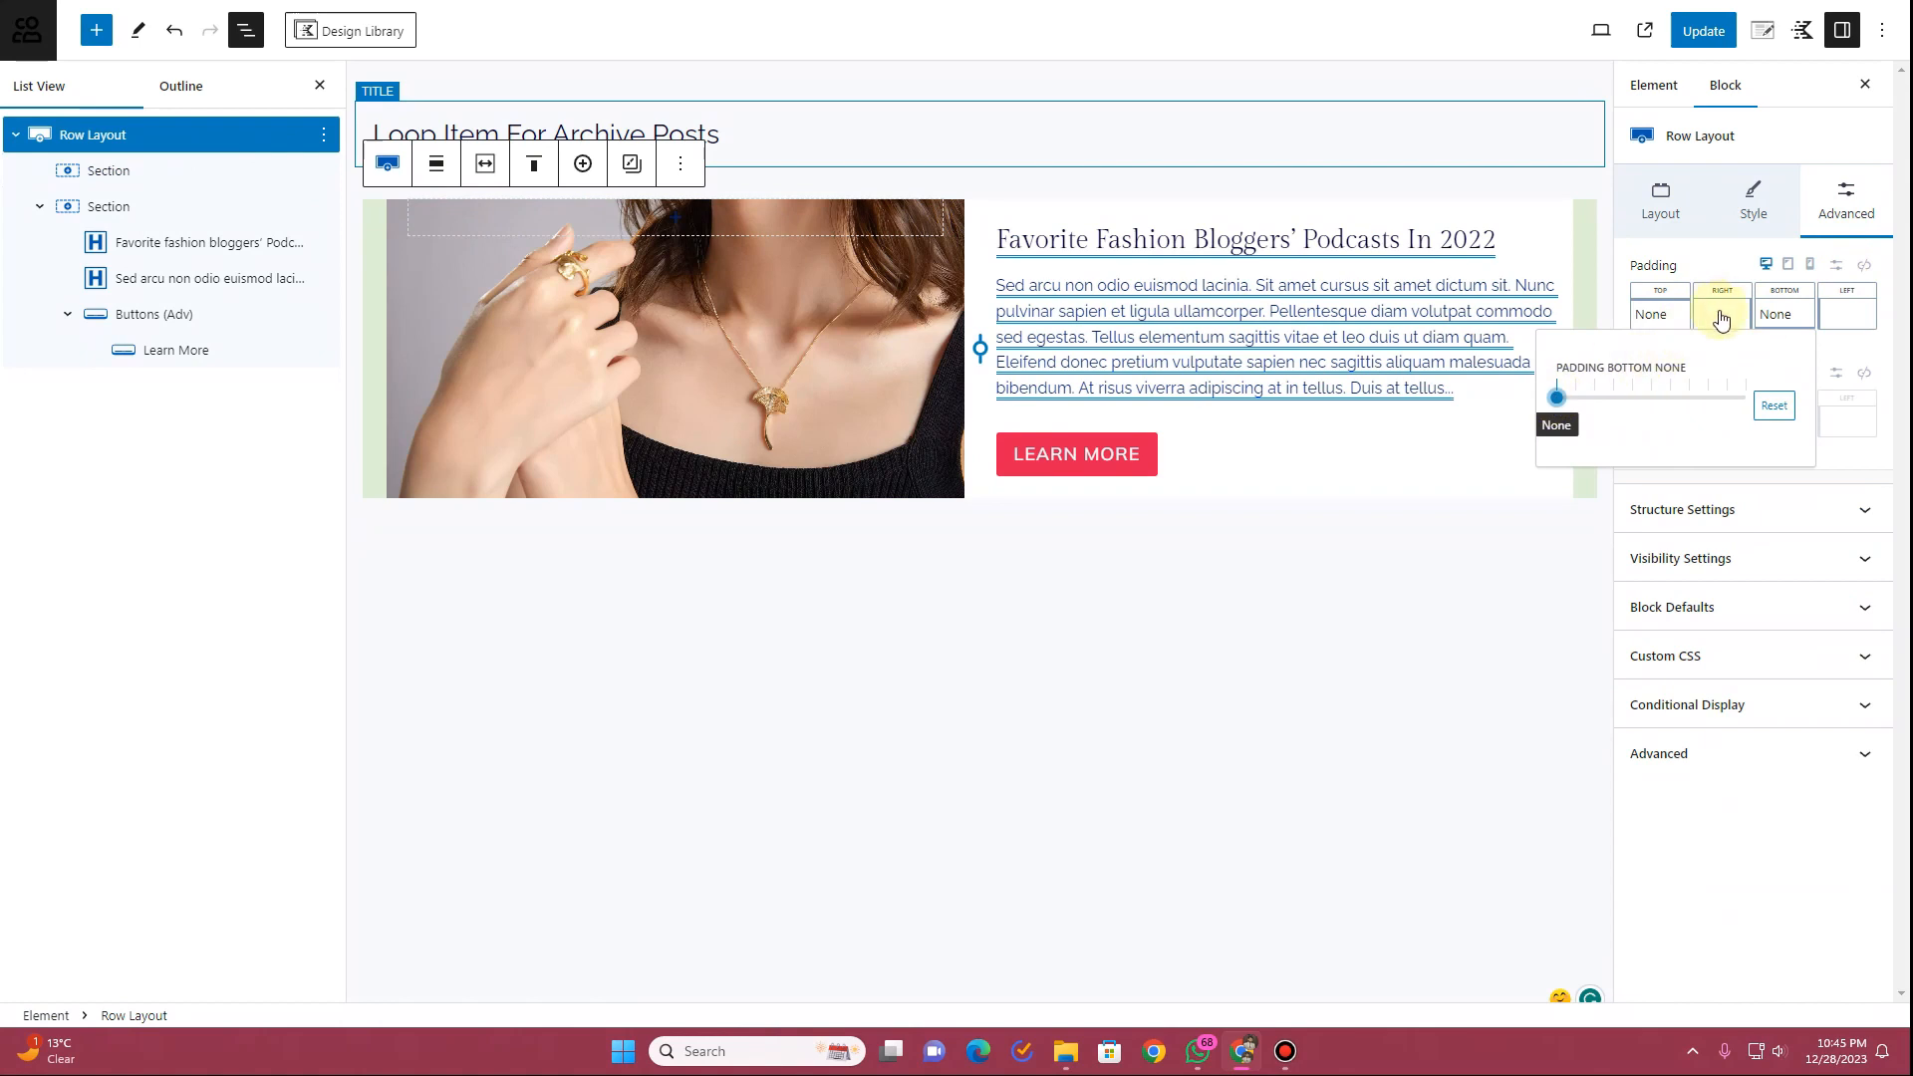
click(1721, 319)
click(1845, 312)
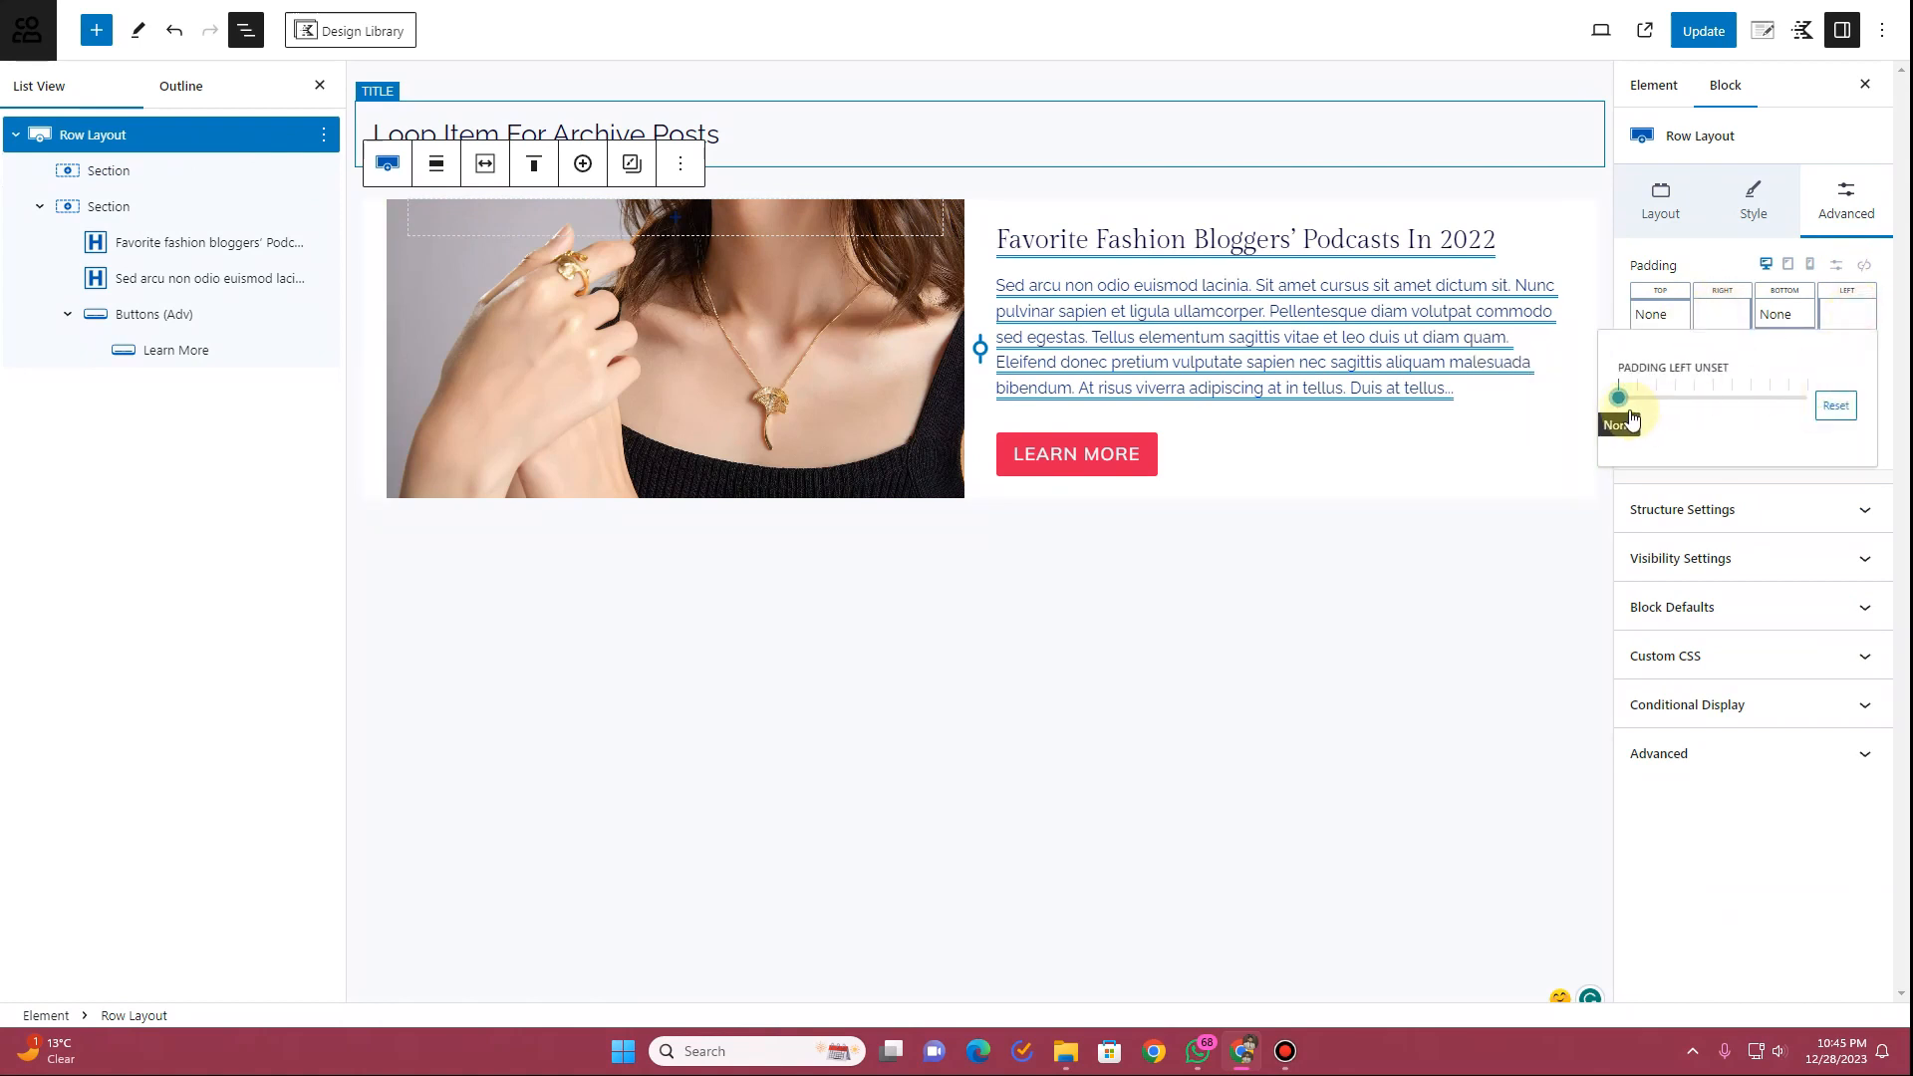
click(1624, 401)
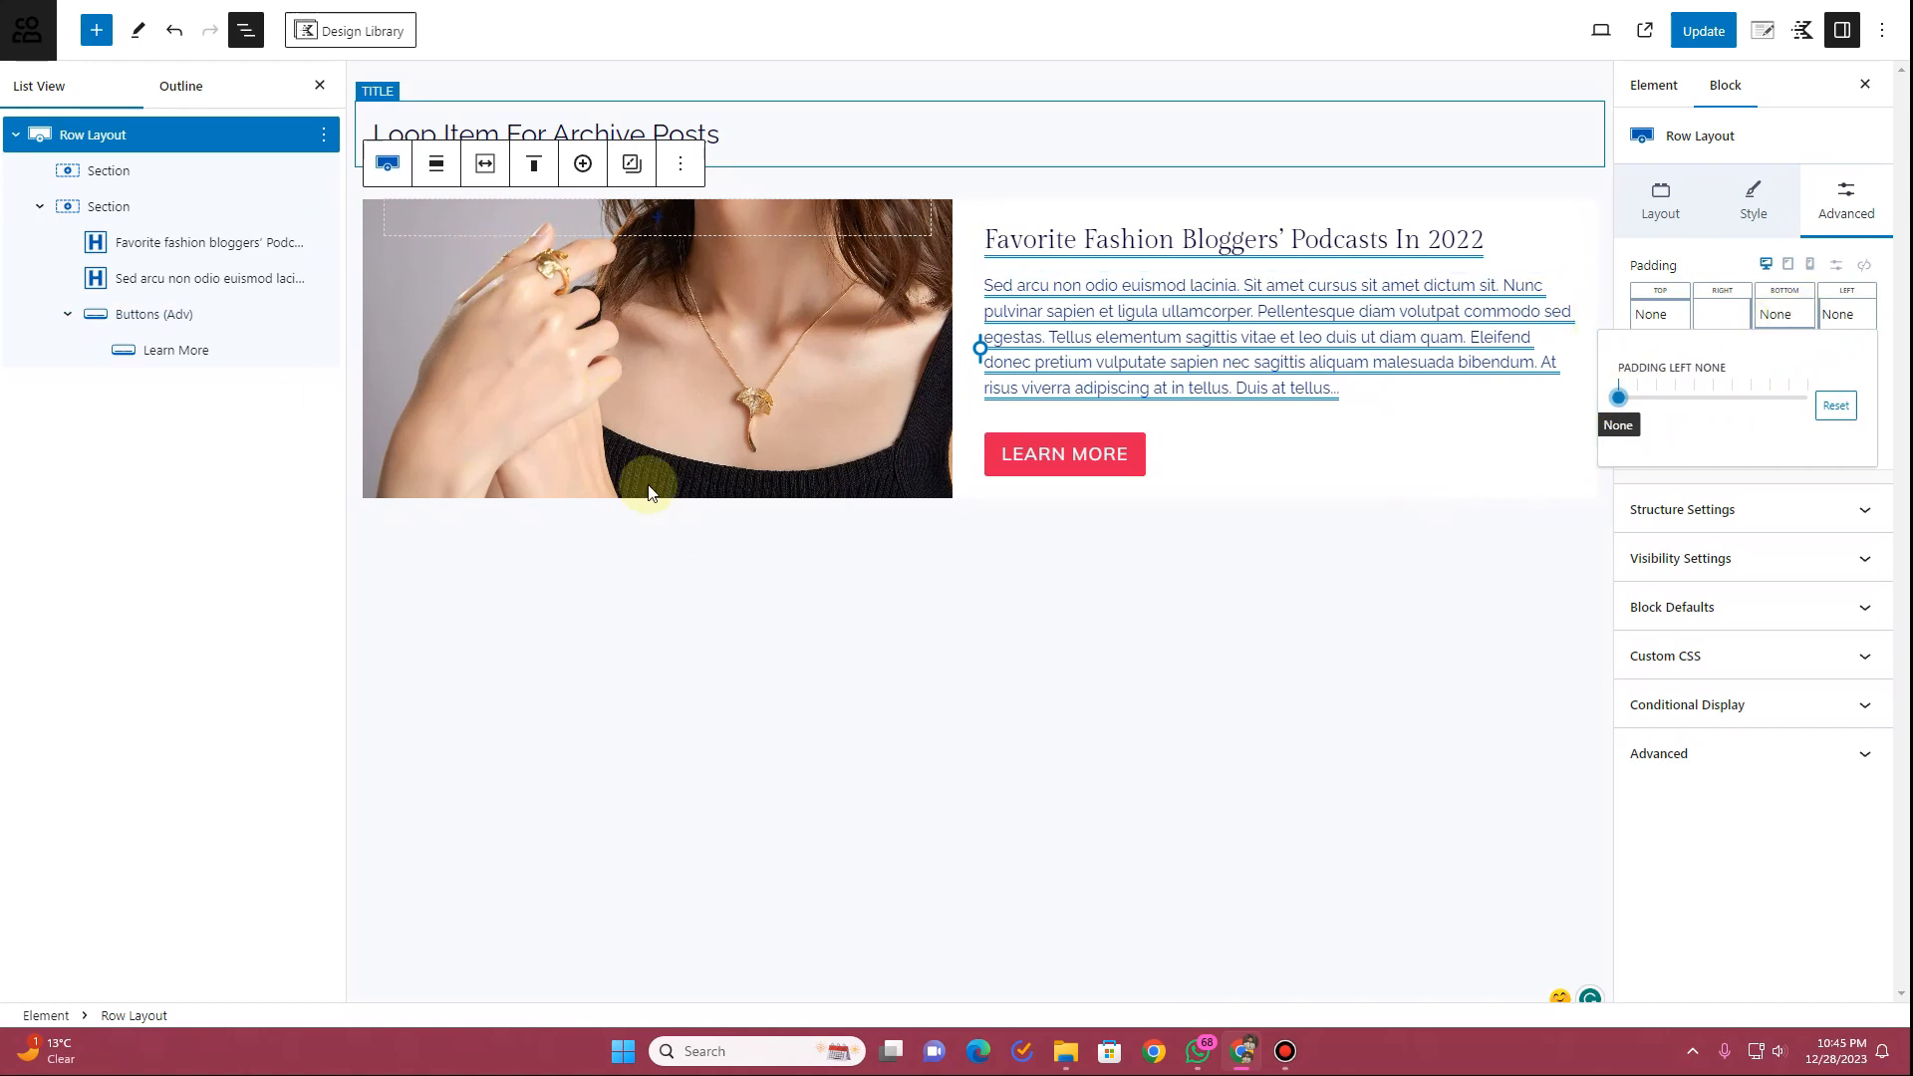
Update the loop item and reload the live Jewelry archive page to check the image spacing
click(911, 658)
click(1704, 31)
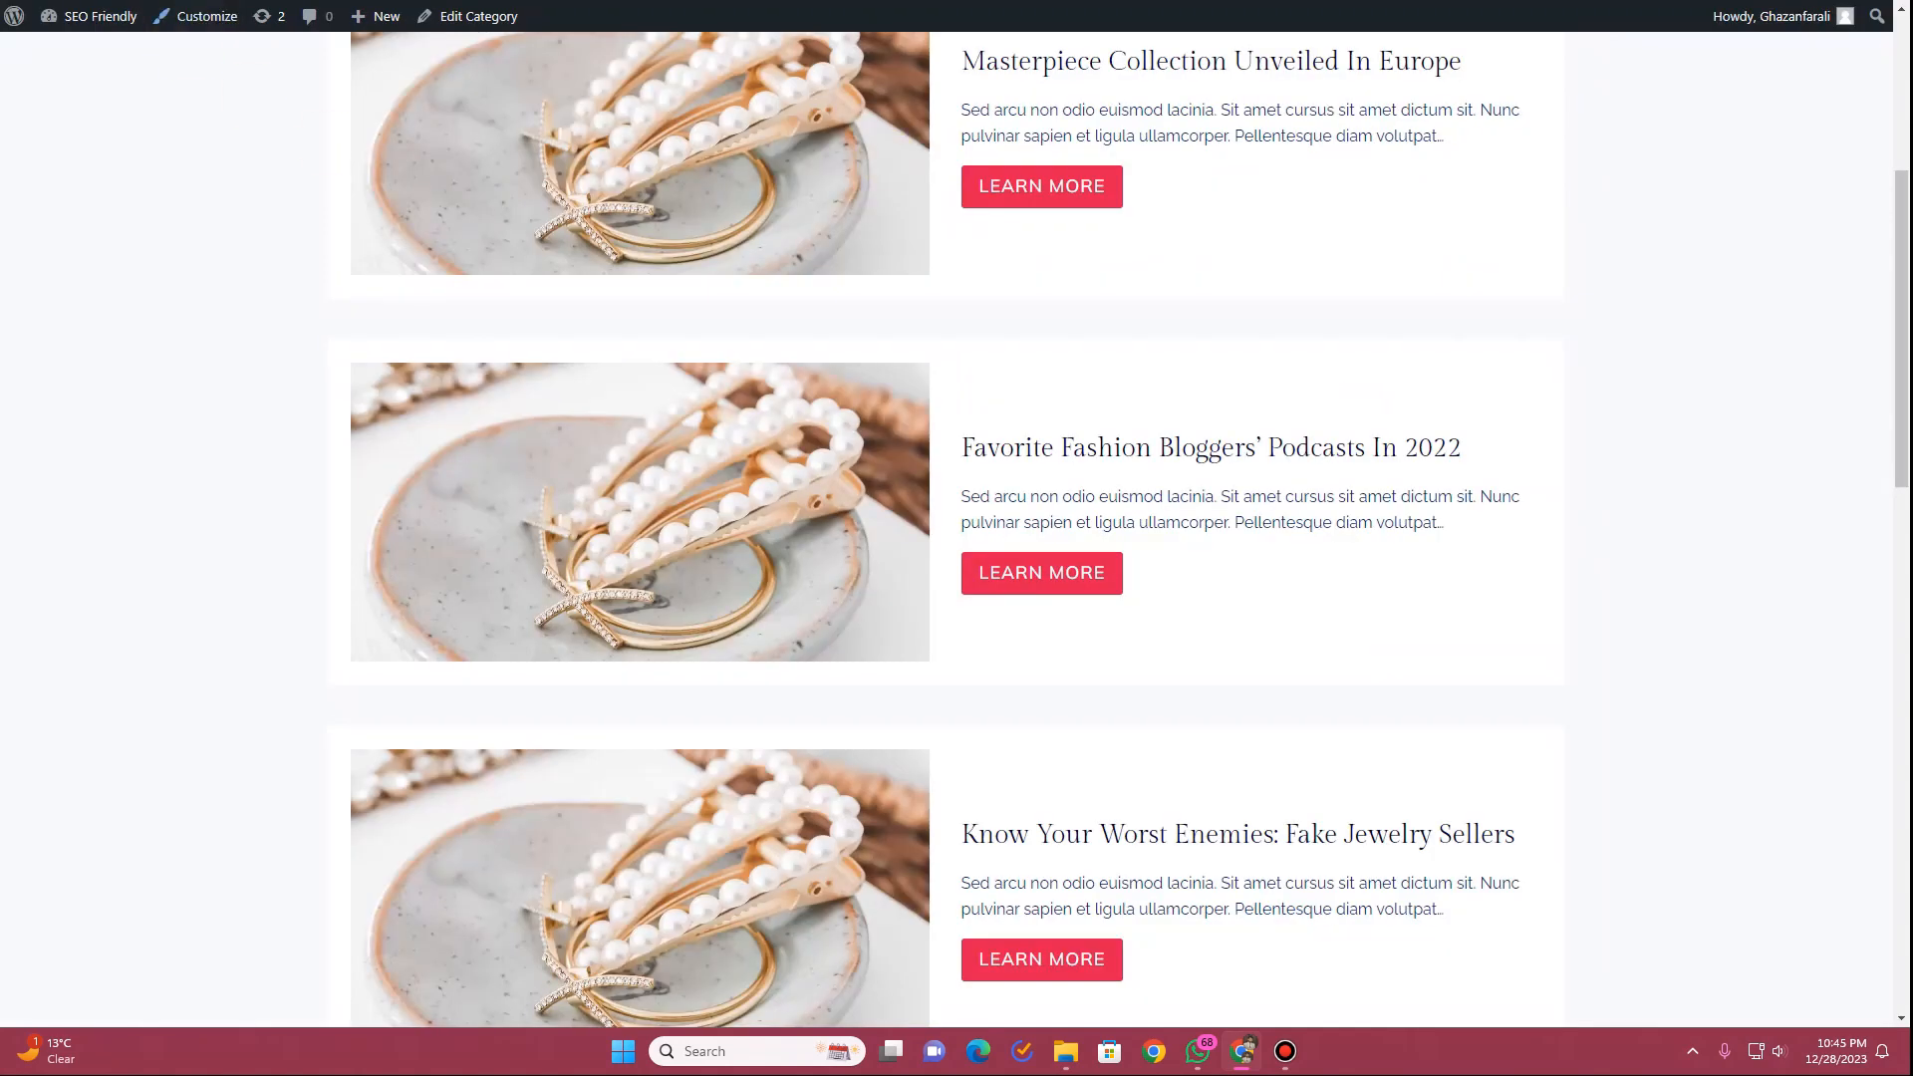
key(F5)
scroll(257, 233, up, 5)
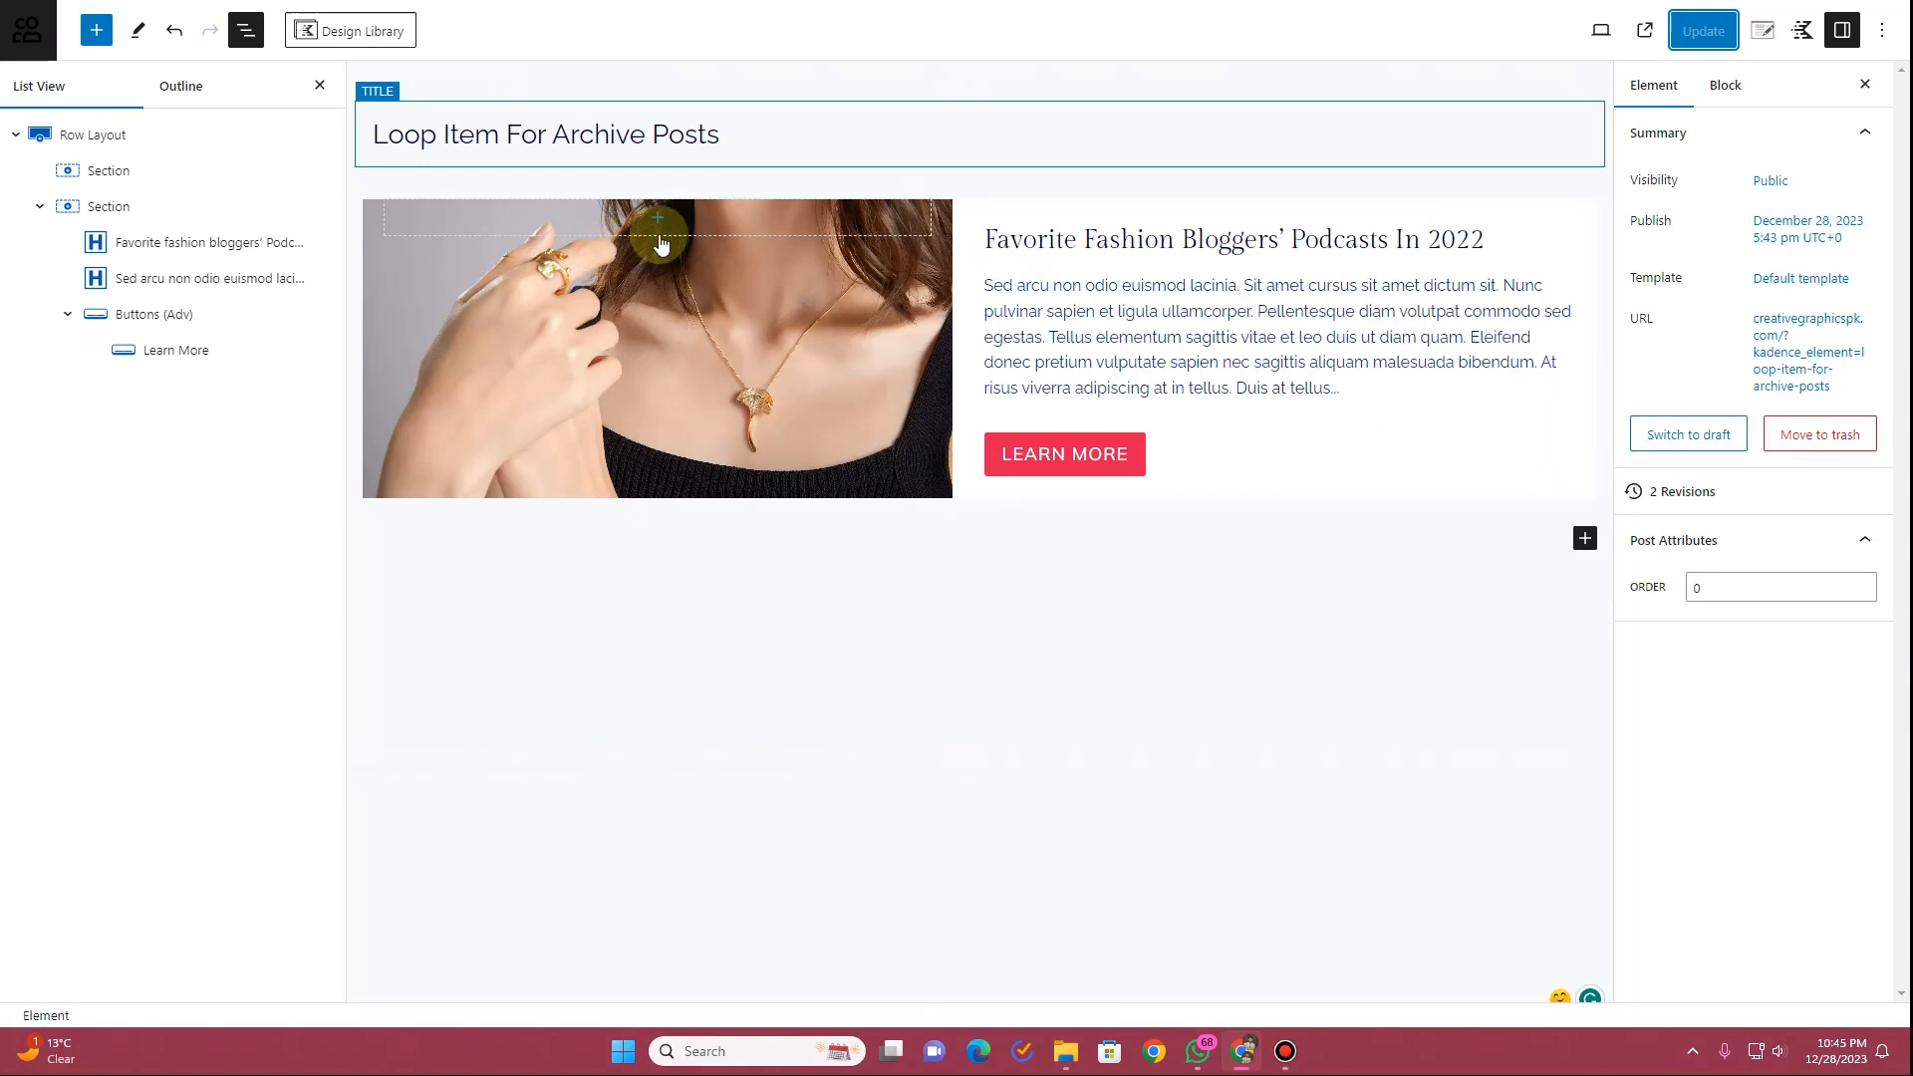
Disable the dynamic background image on the image section and clear its background image
click(153, 172)
click(1753, 200)
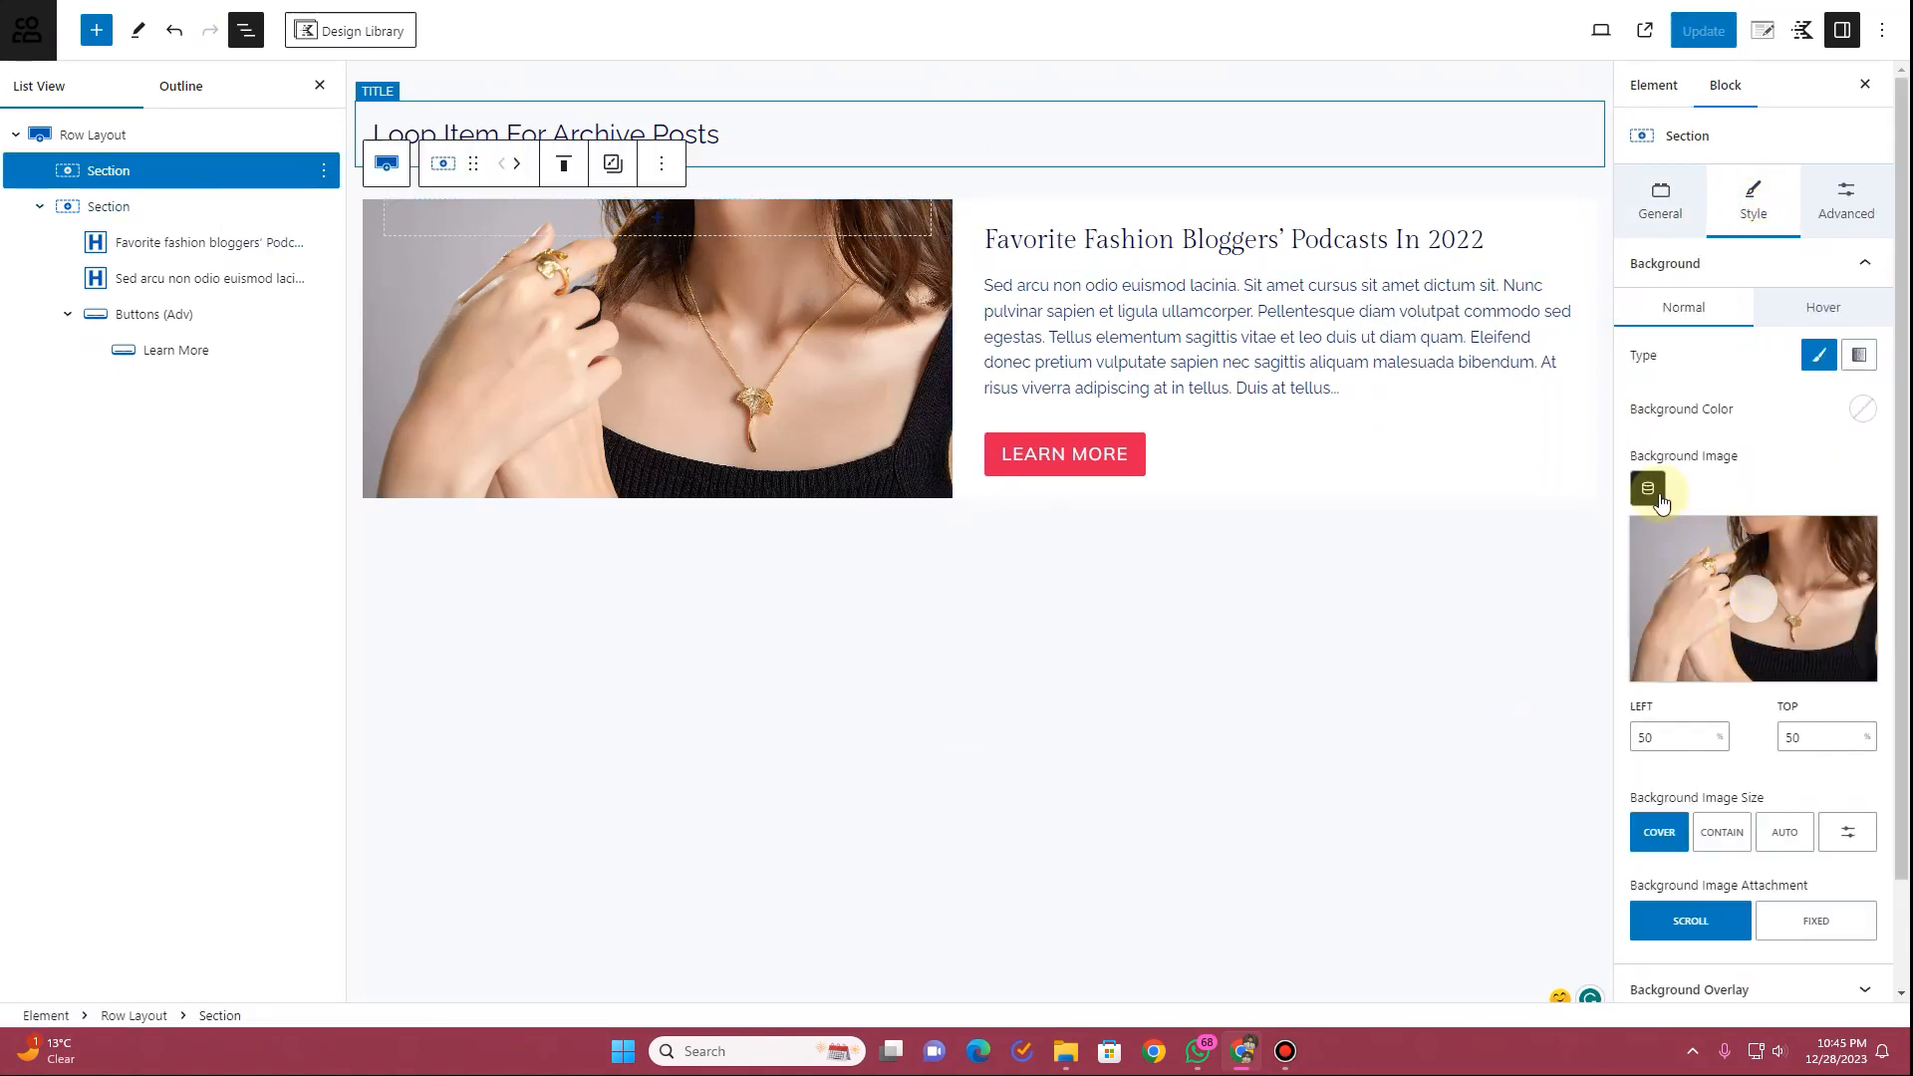
click(1650, 491)
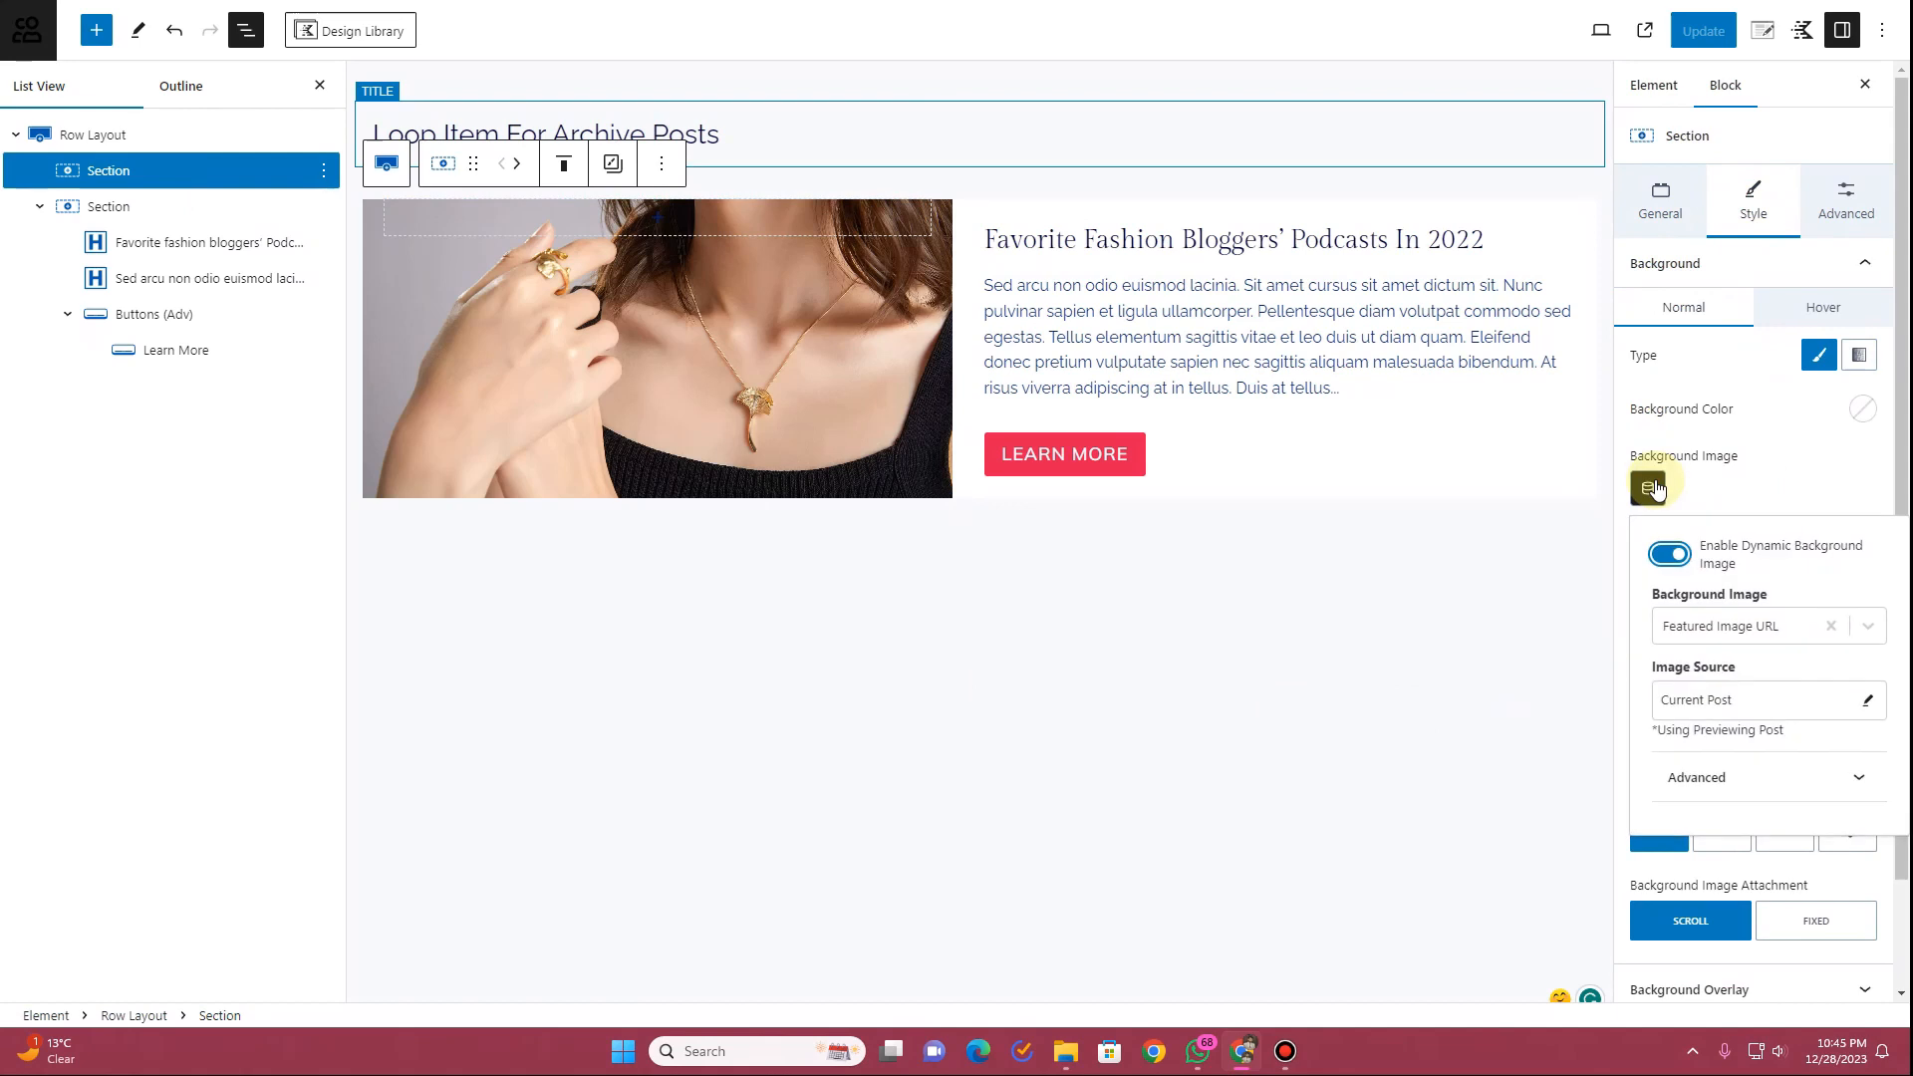
click(1653, 556)
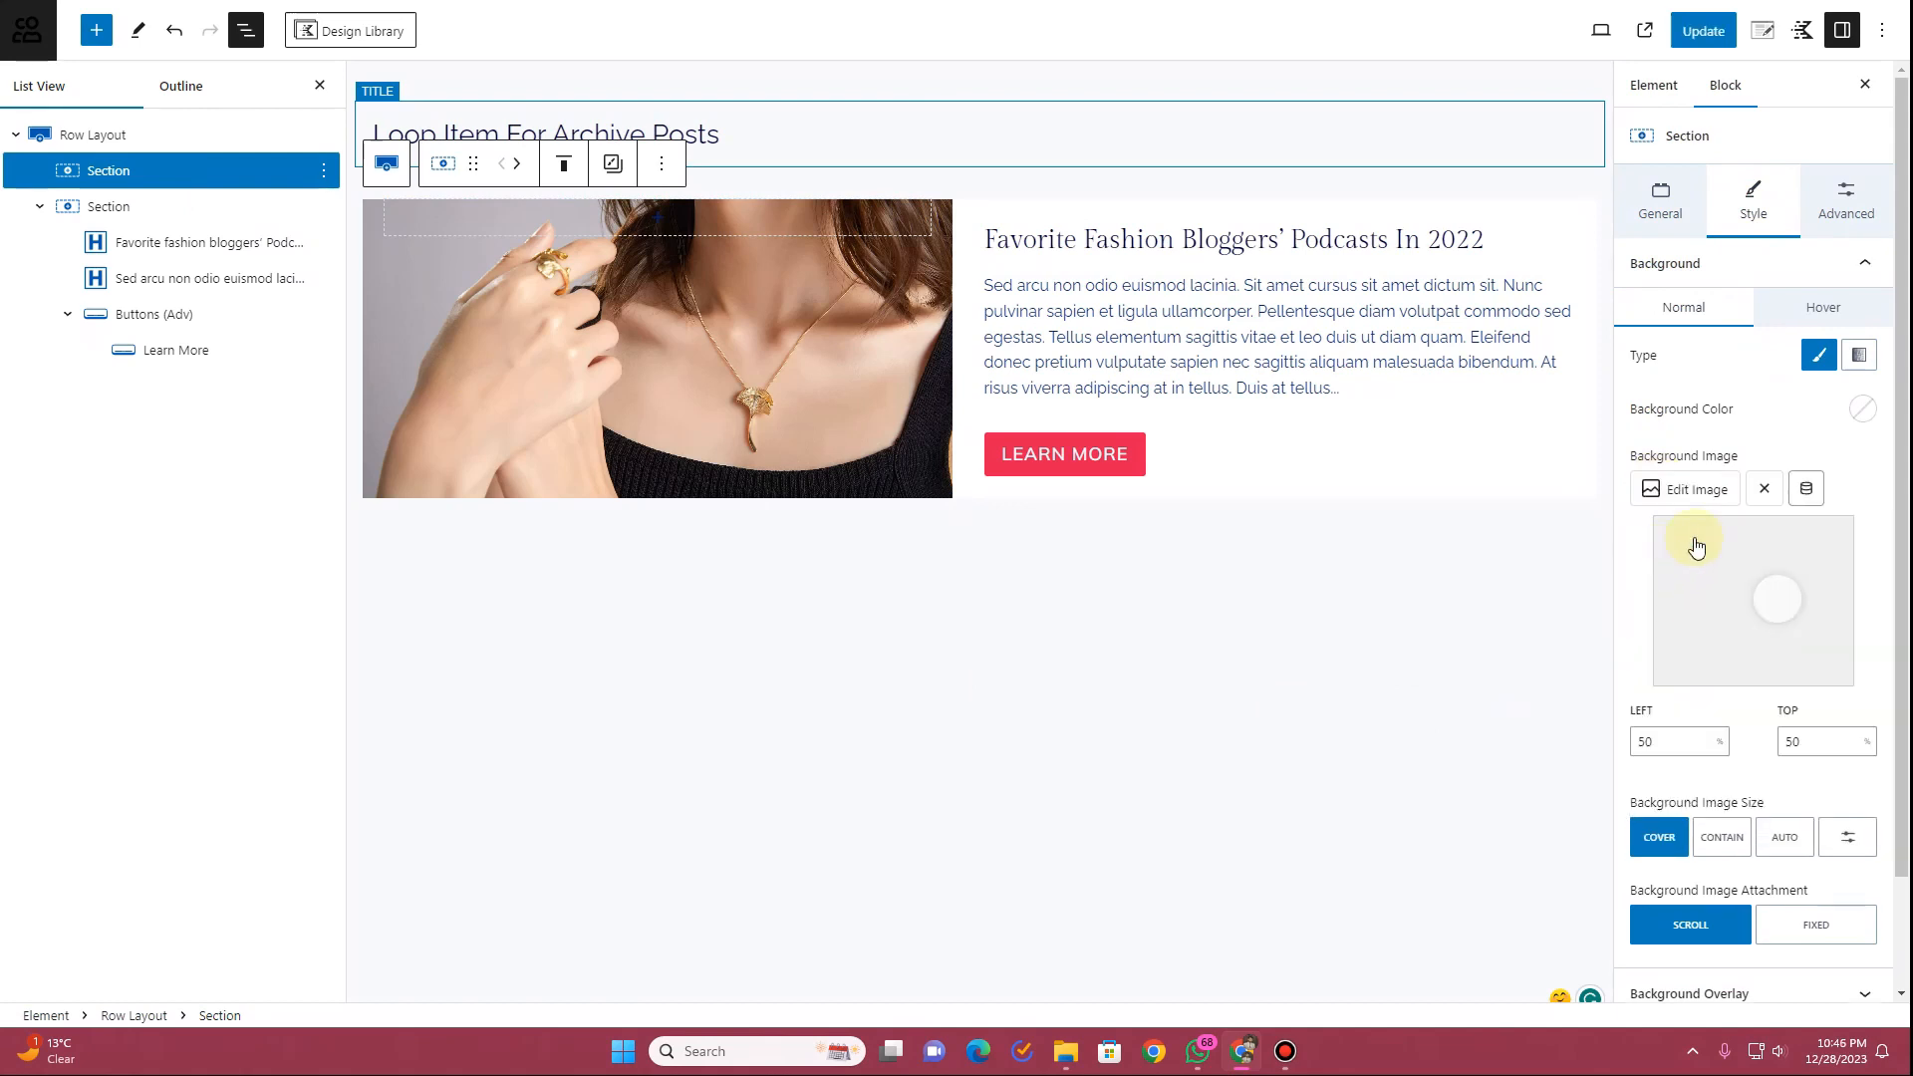
click(1766, 492)
click(1768, 504)
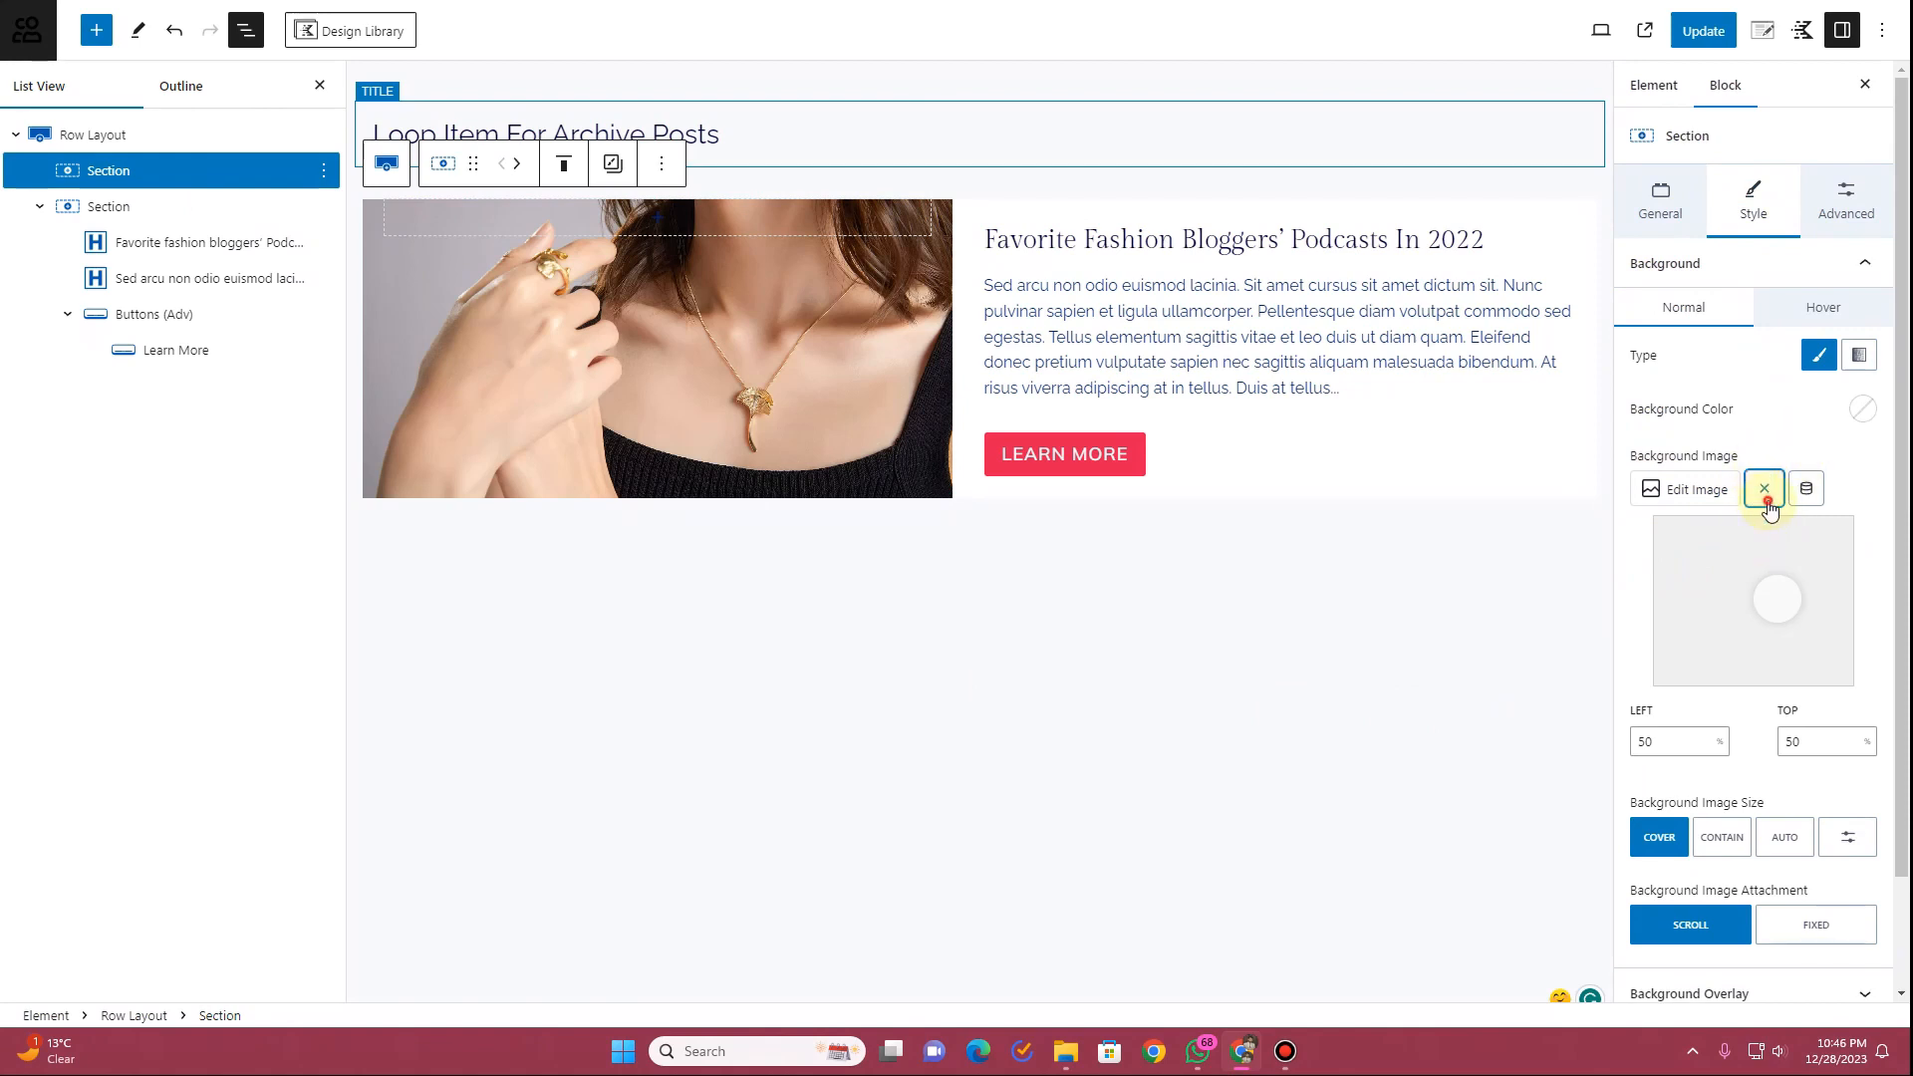
Save the background removal and reload the Jewelry archive page to check the post cards
click(1706, 31)
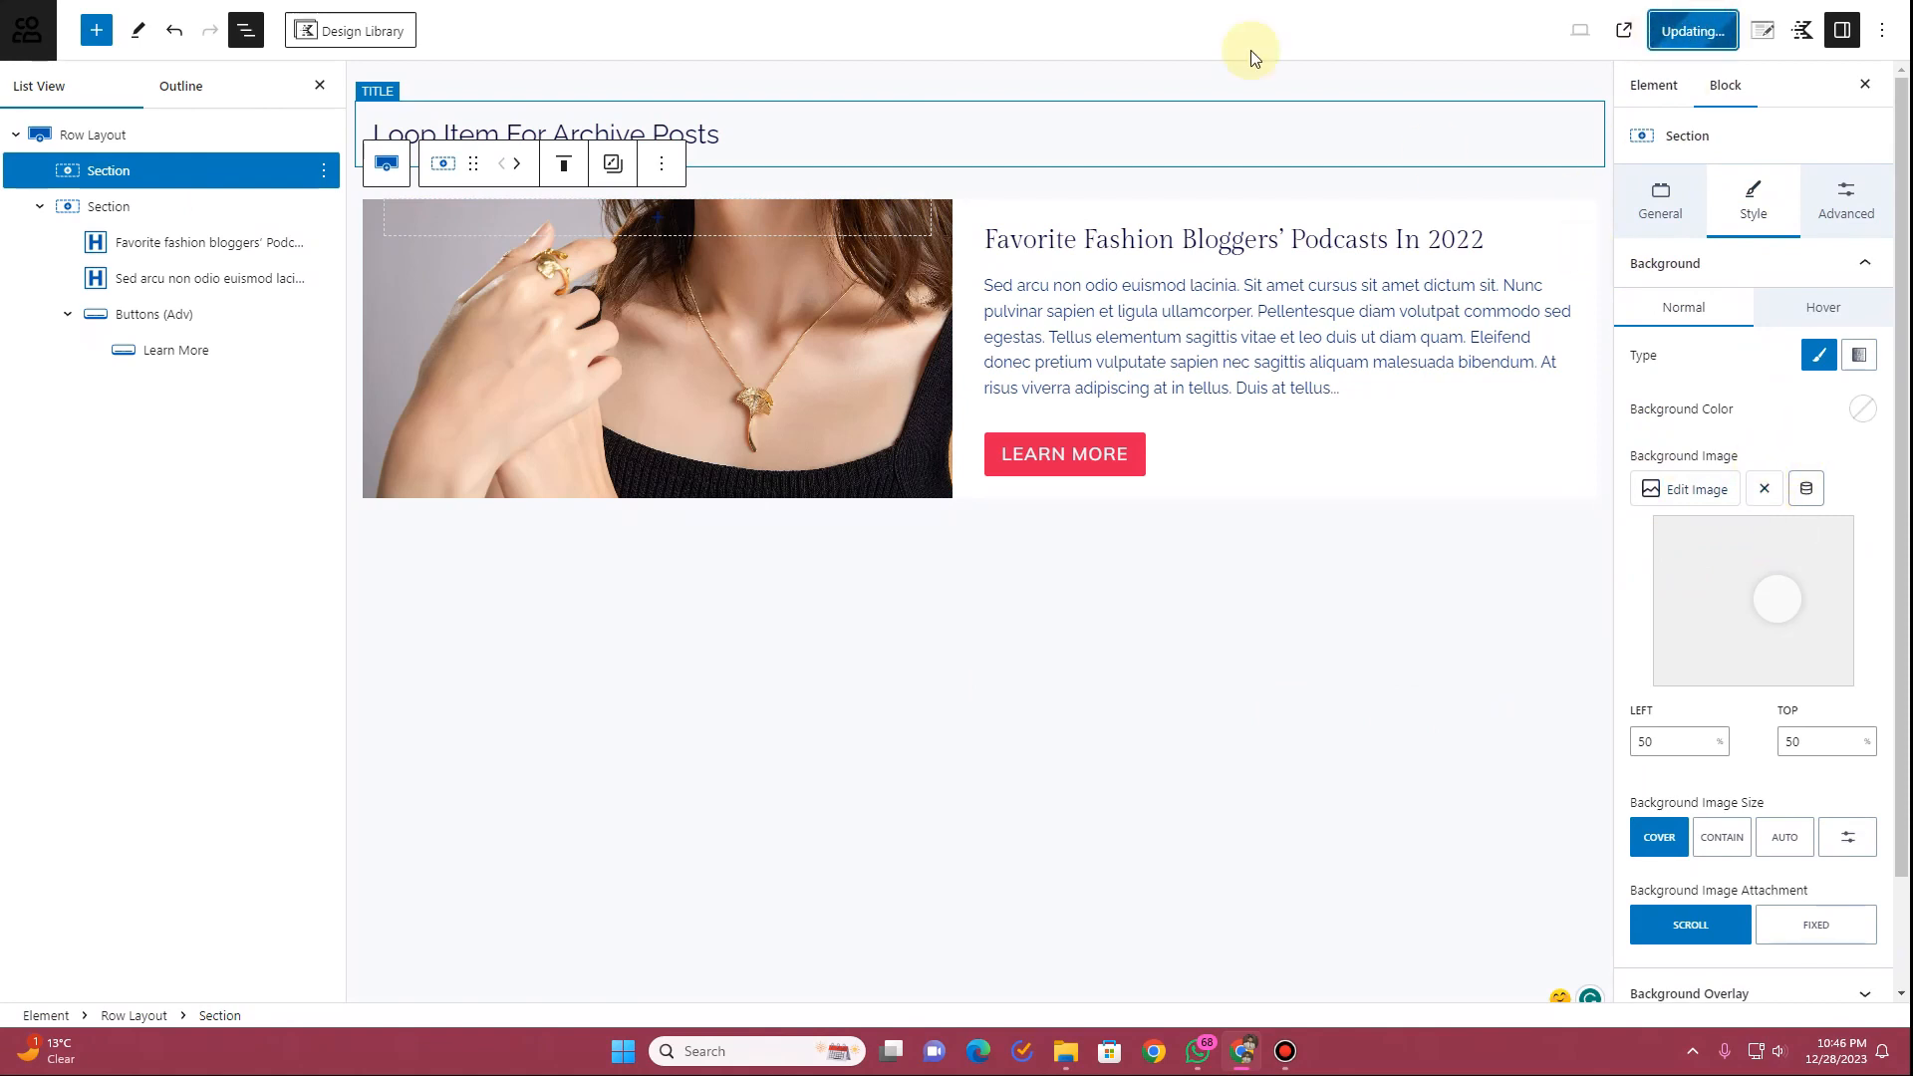
click(281, 2)
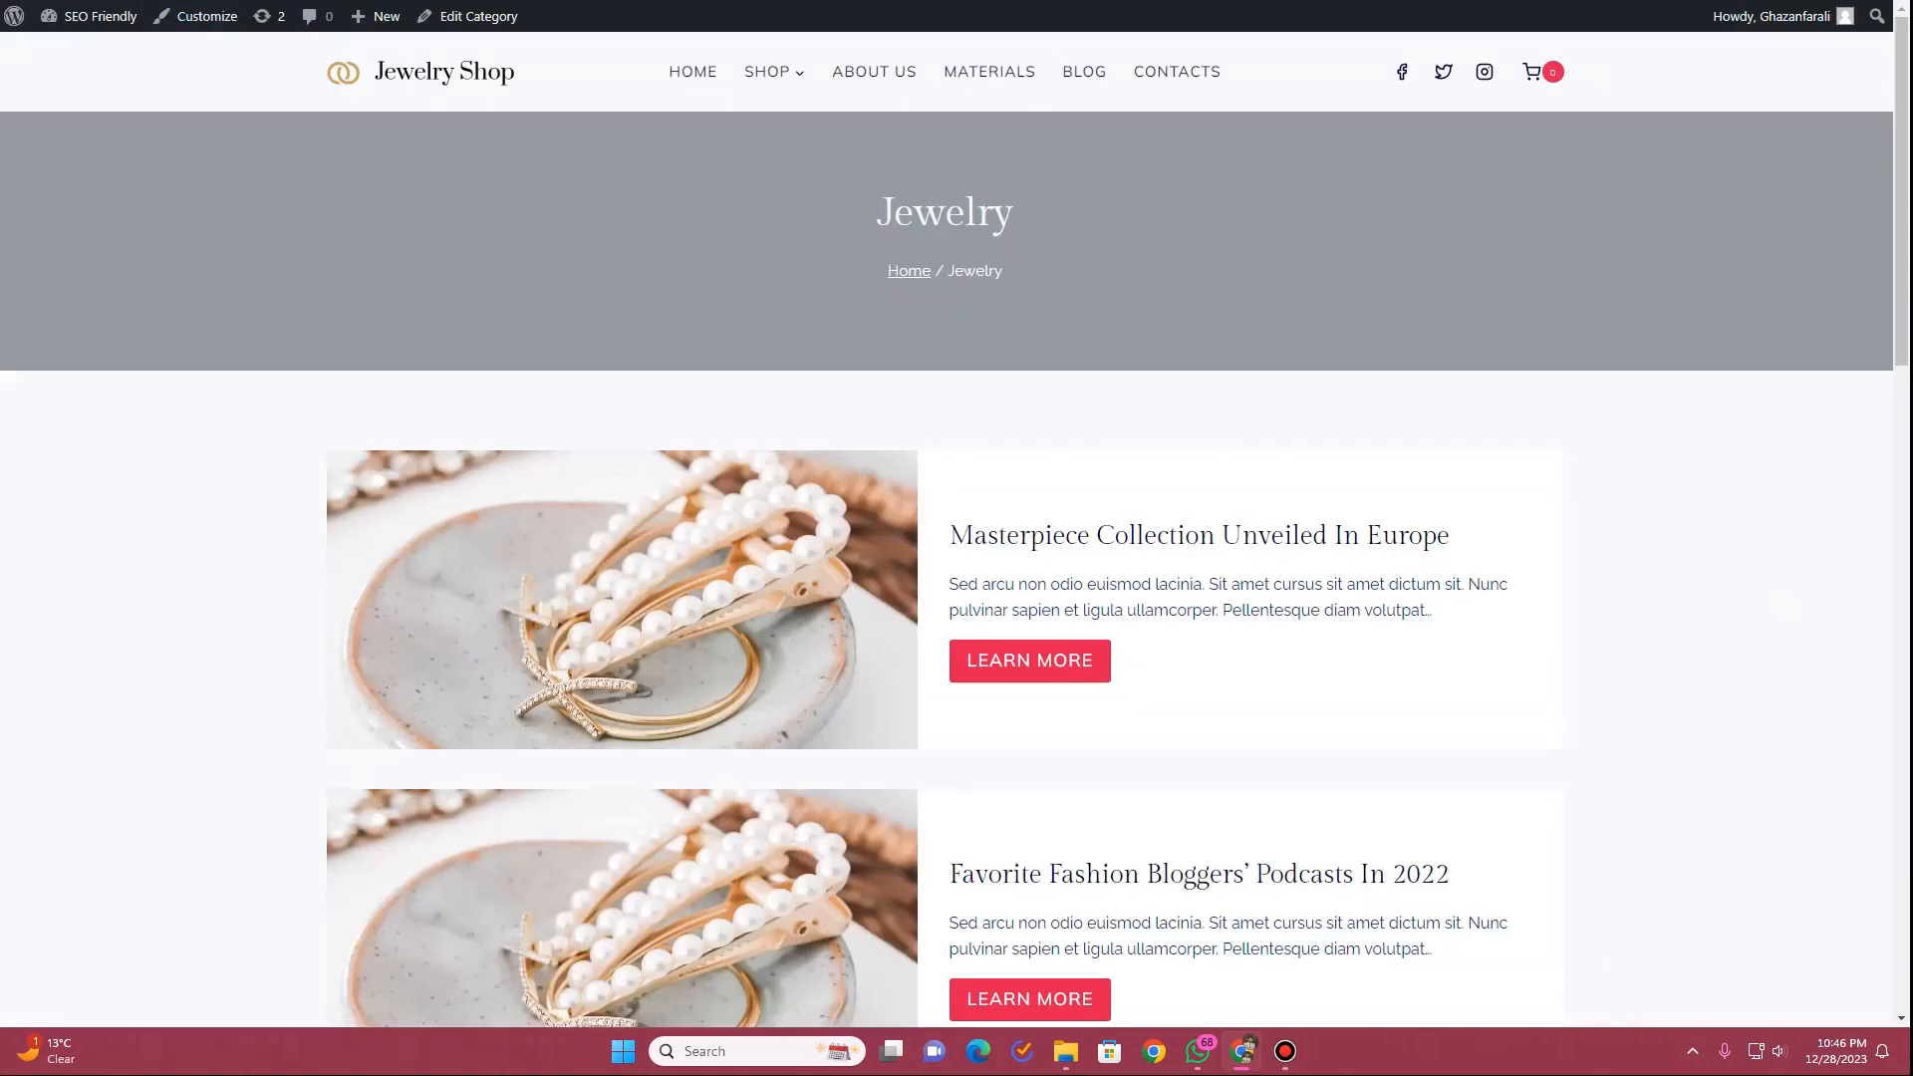
key(F5)
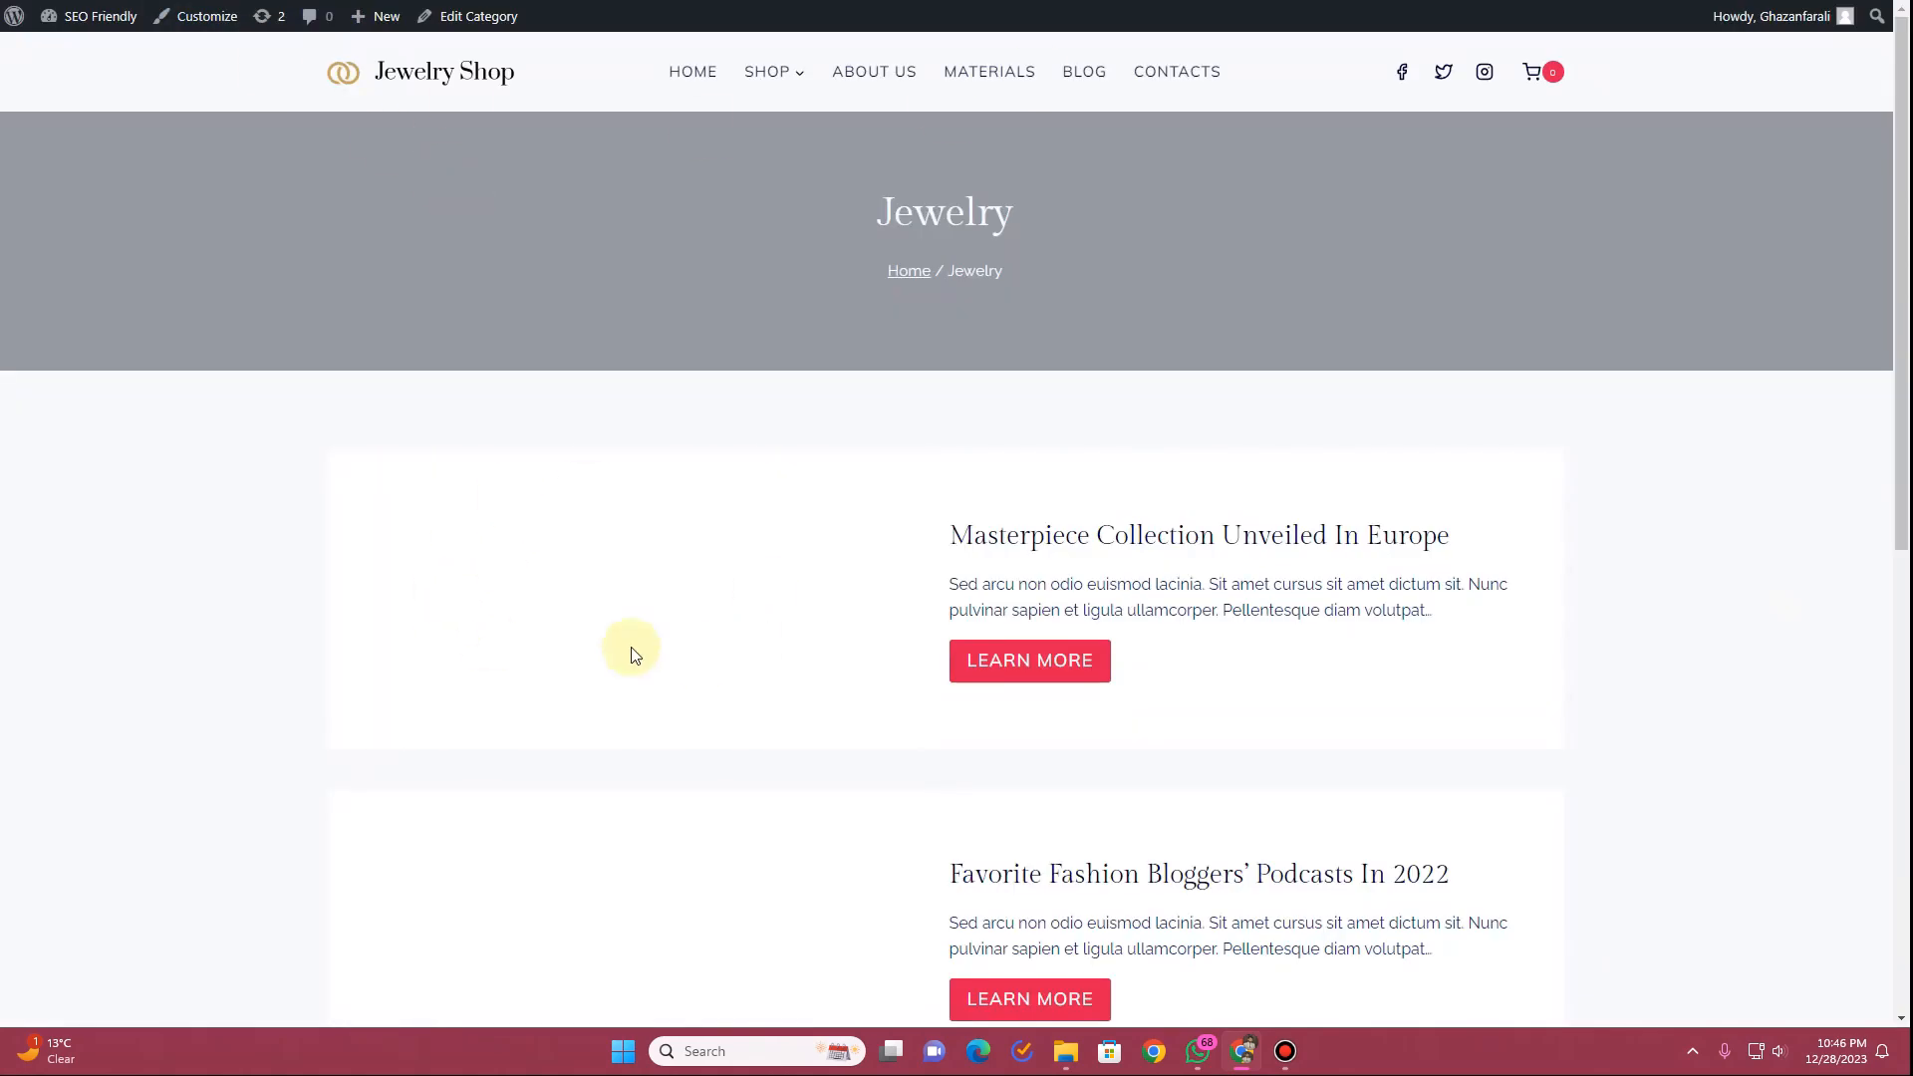
scroll(674, 542, down, 8)
scroll(680, 541, up, 8)
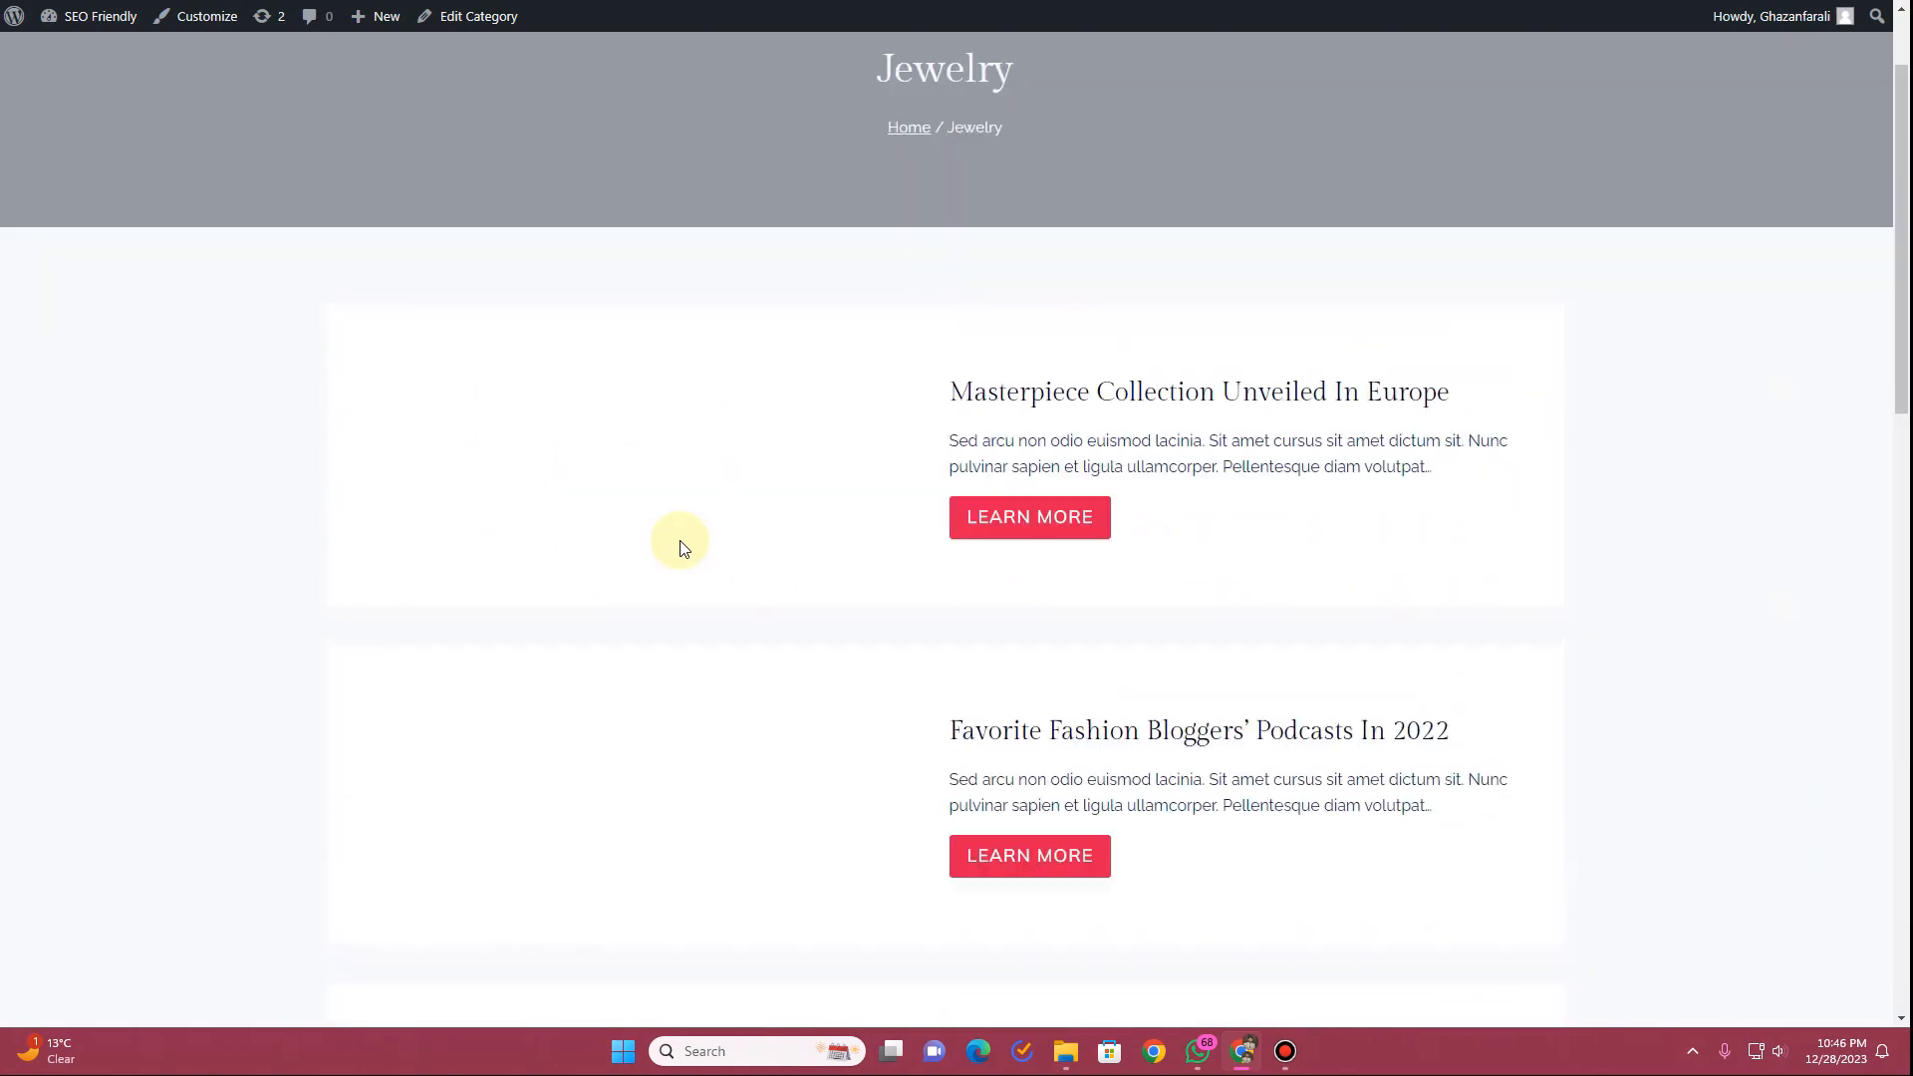
Back in the loop item editor, insert a nested Section block inside the empty image section
click(418, 2)
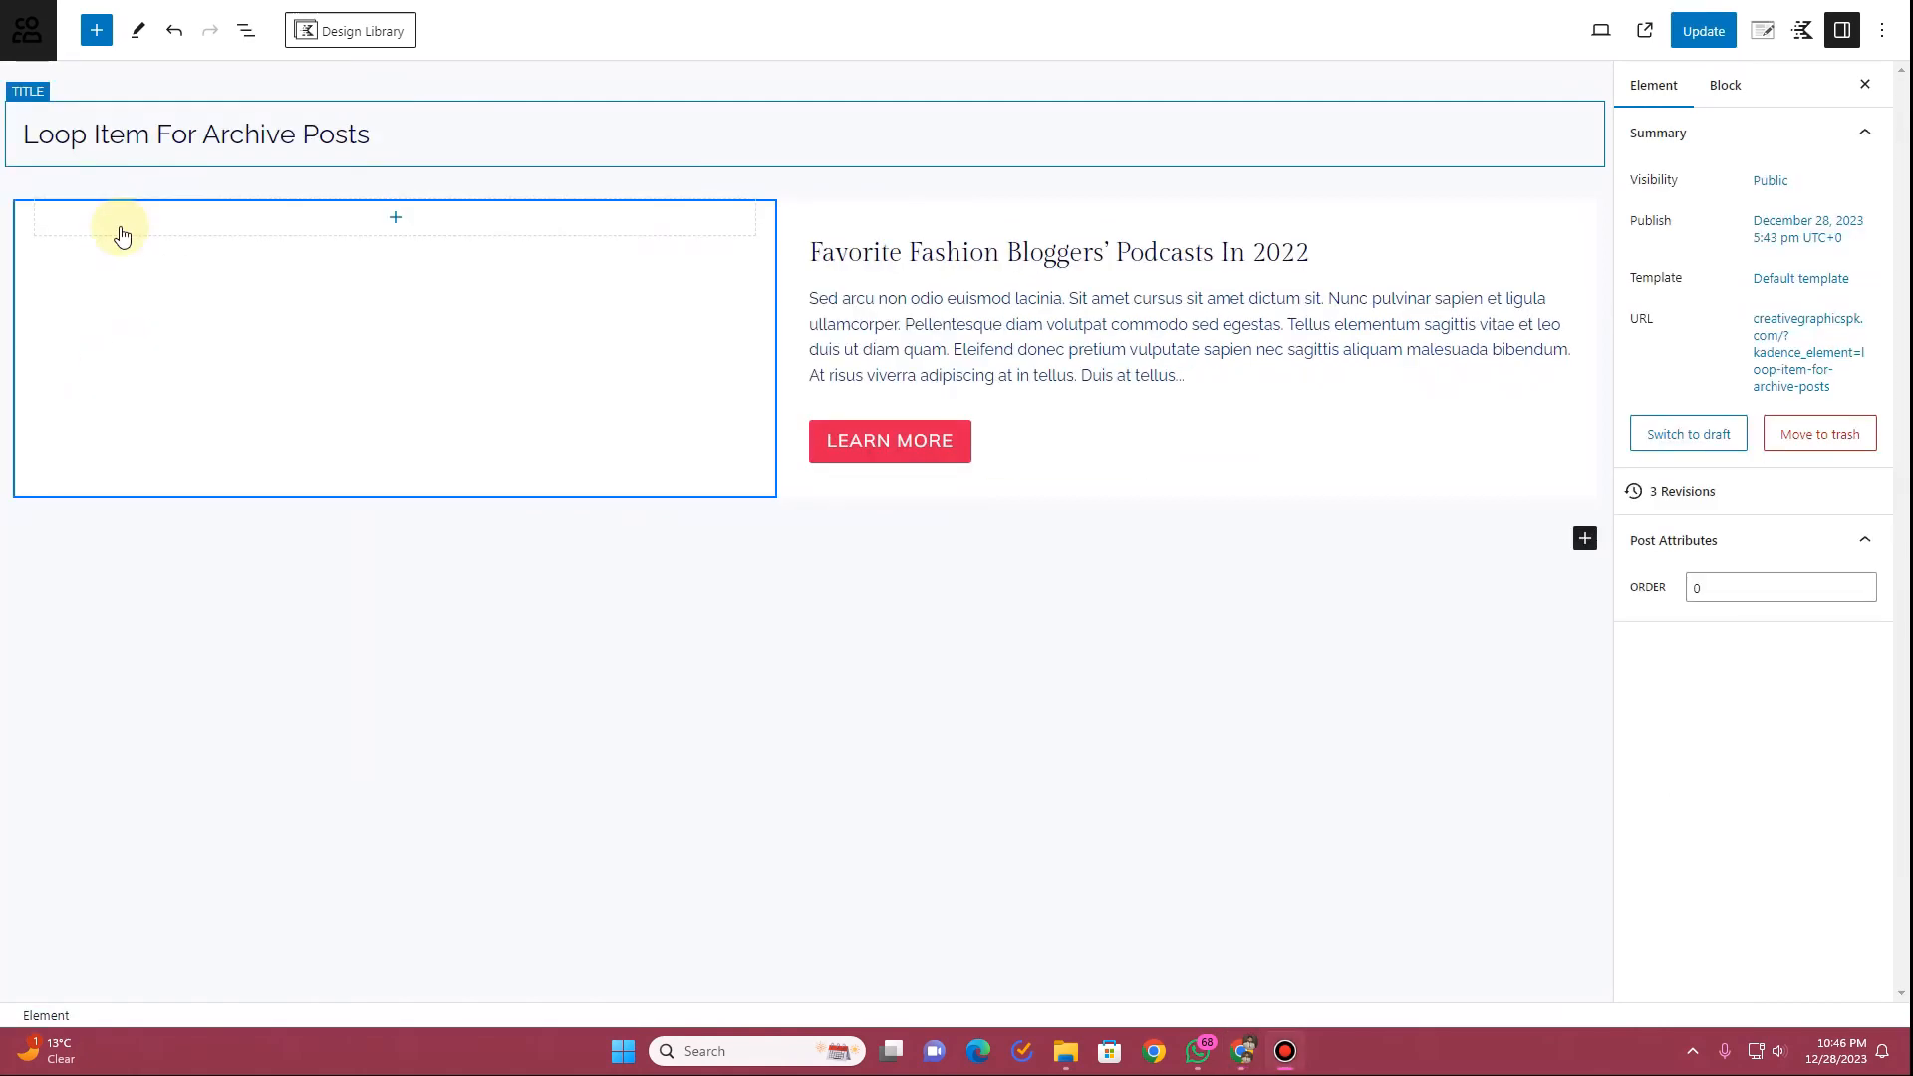
click(122, 235)
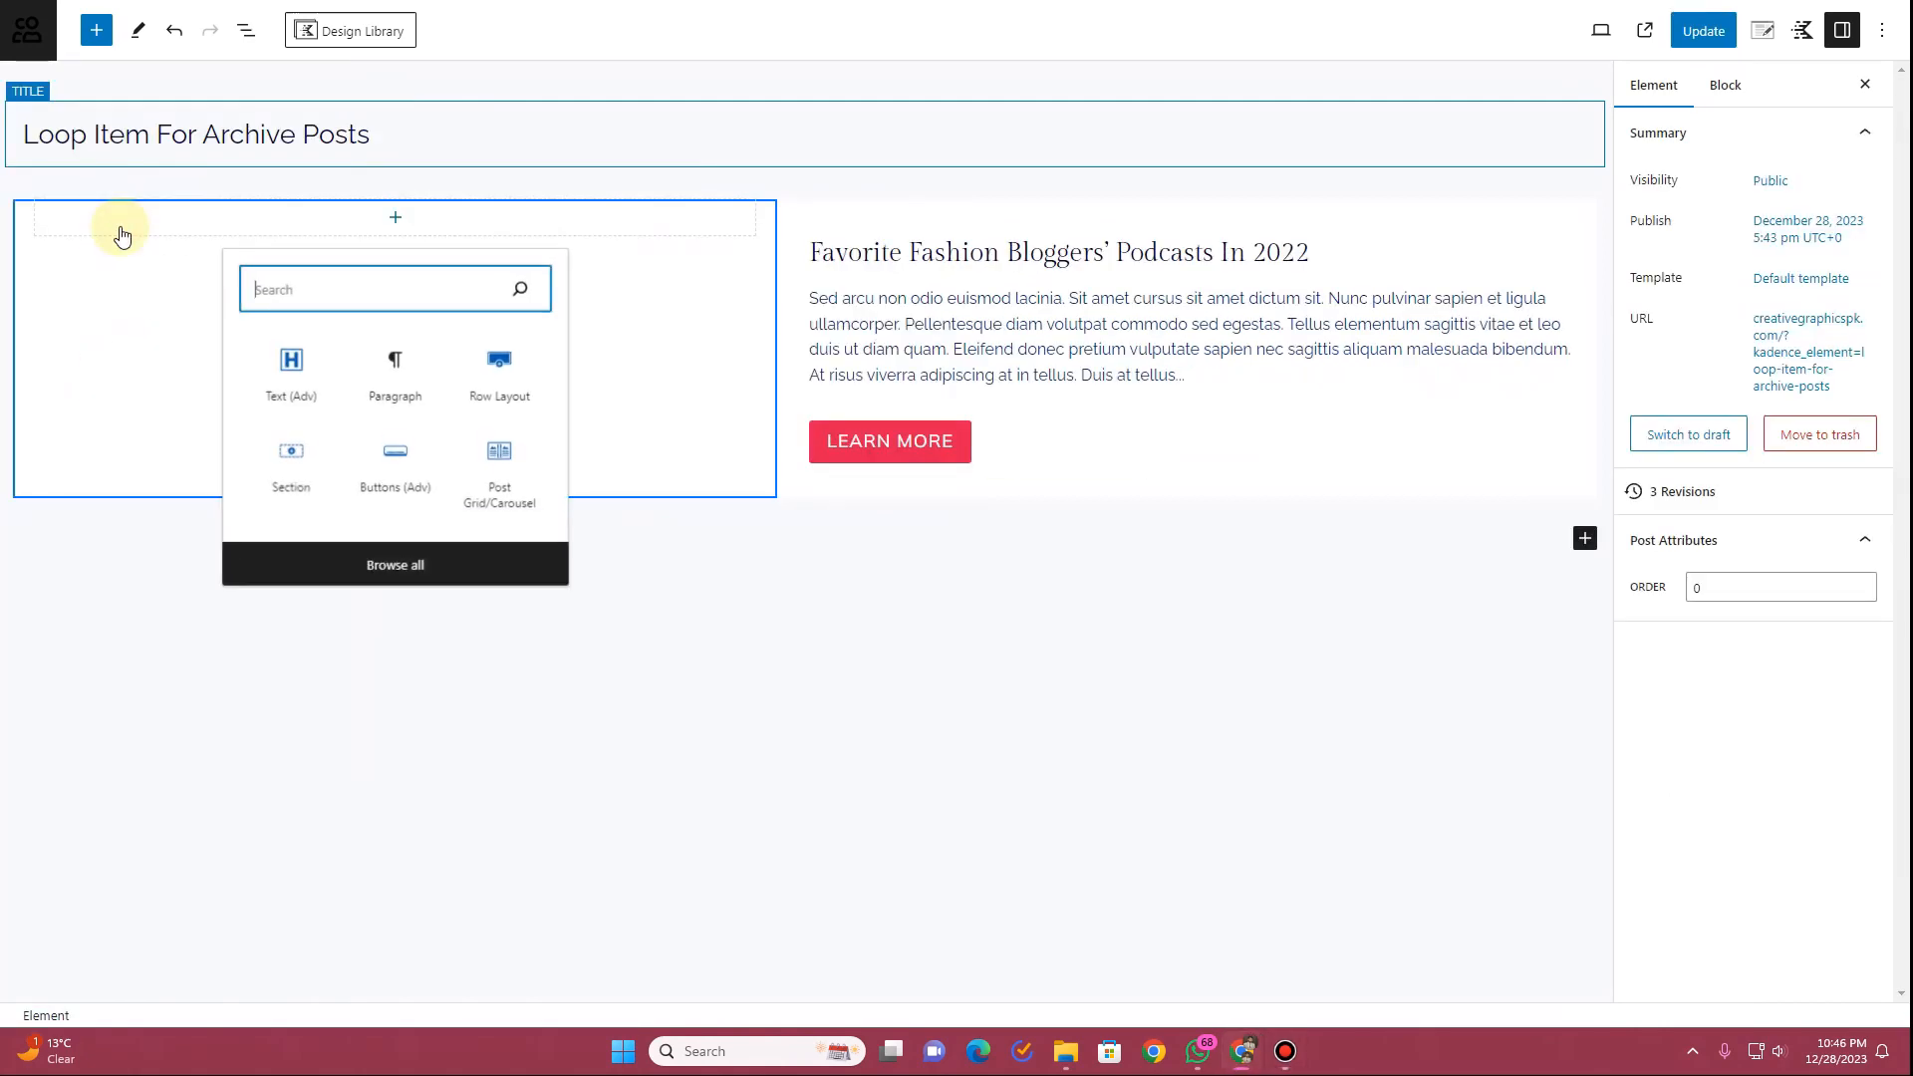
click(290, 457)
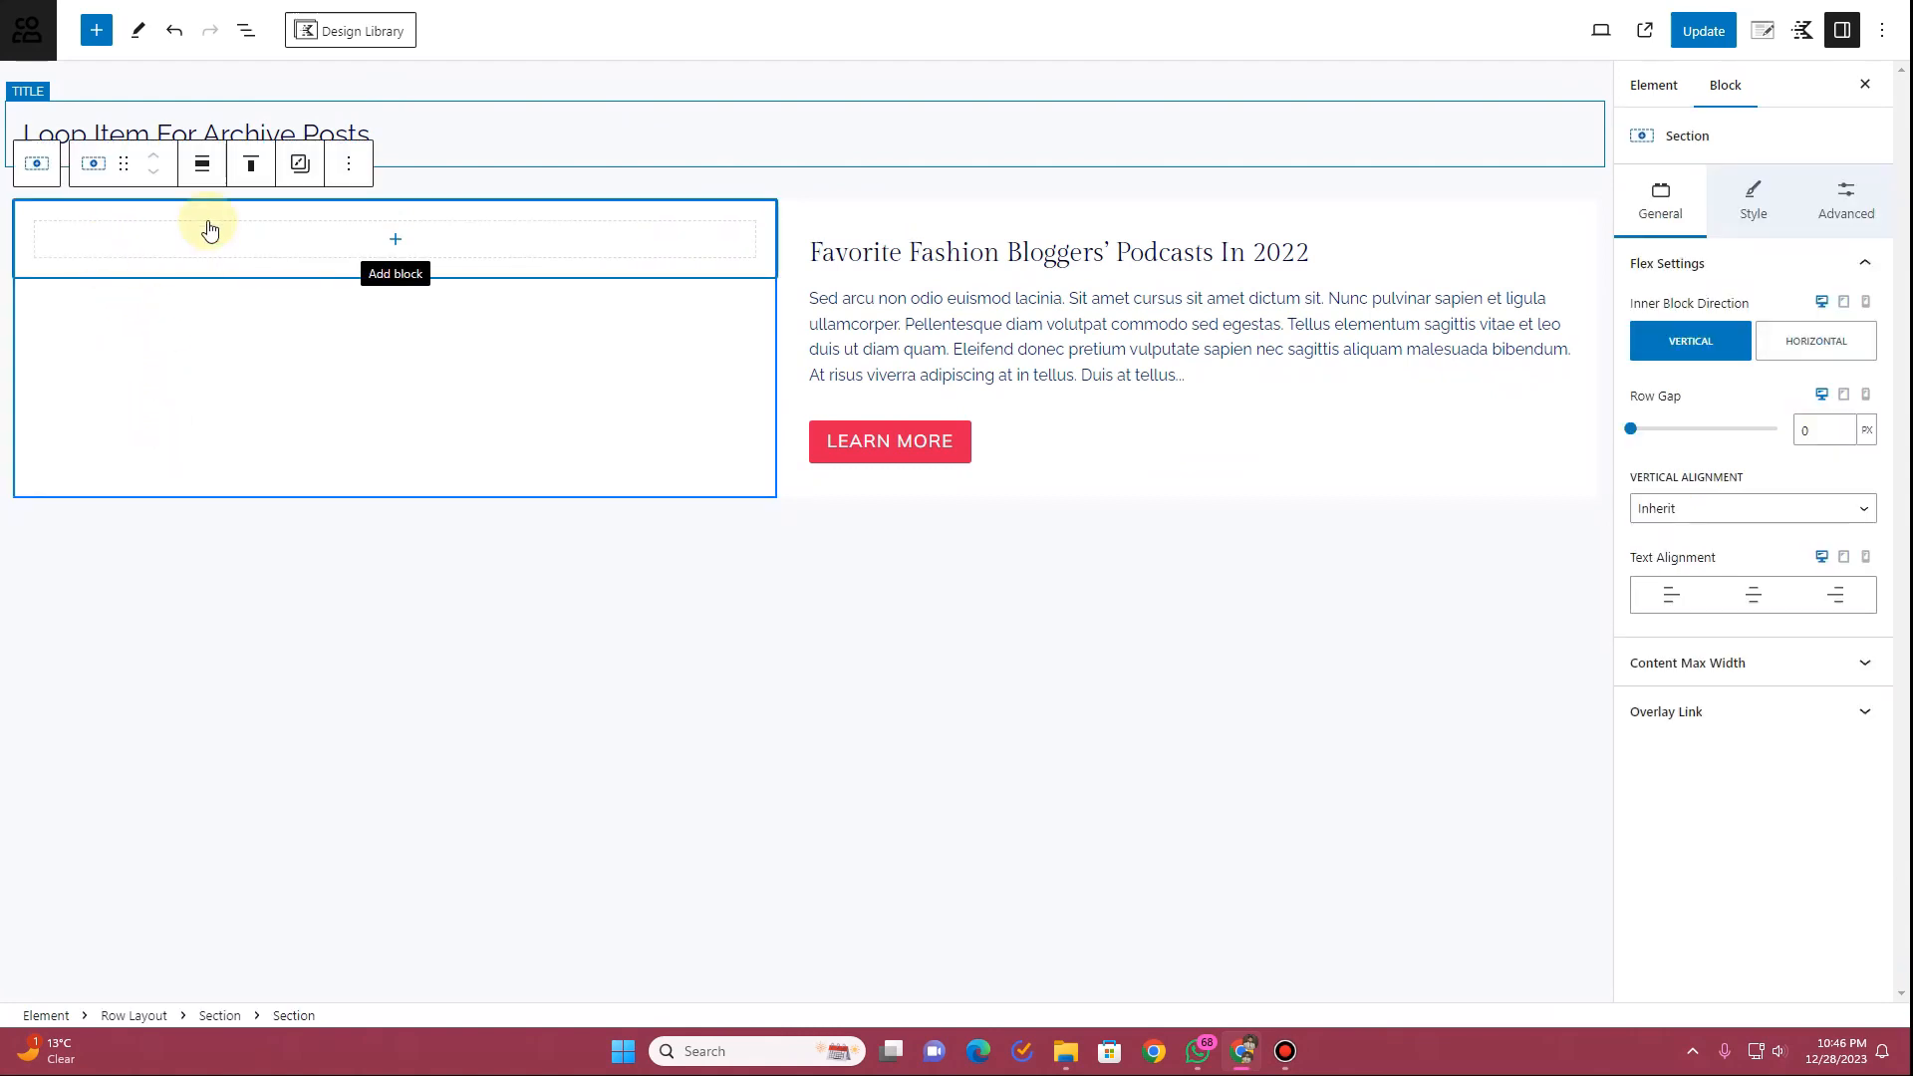
Enable a dynamic background image on the nested section, using the current post's Featured Image URL
click(1758, 191)
click(1821, 365)
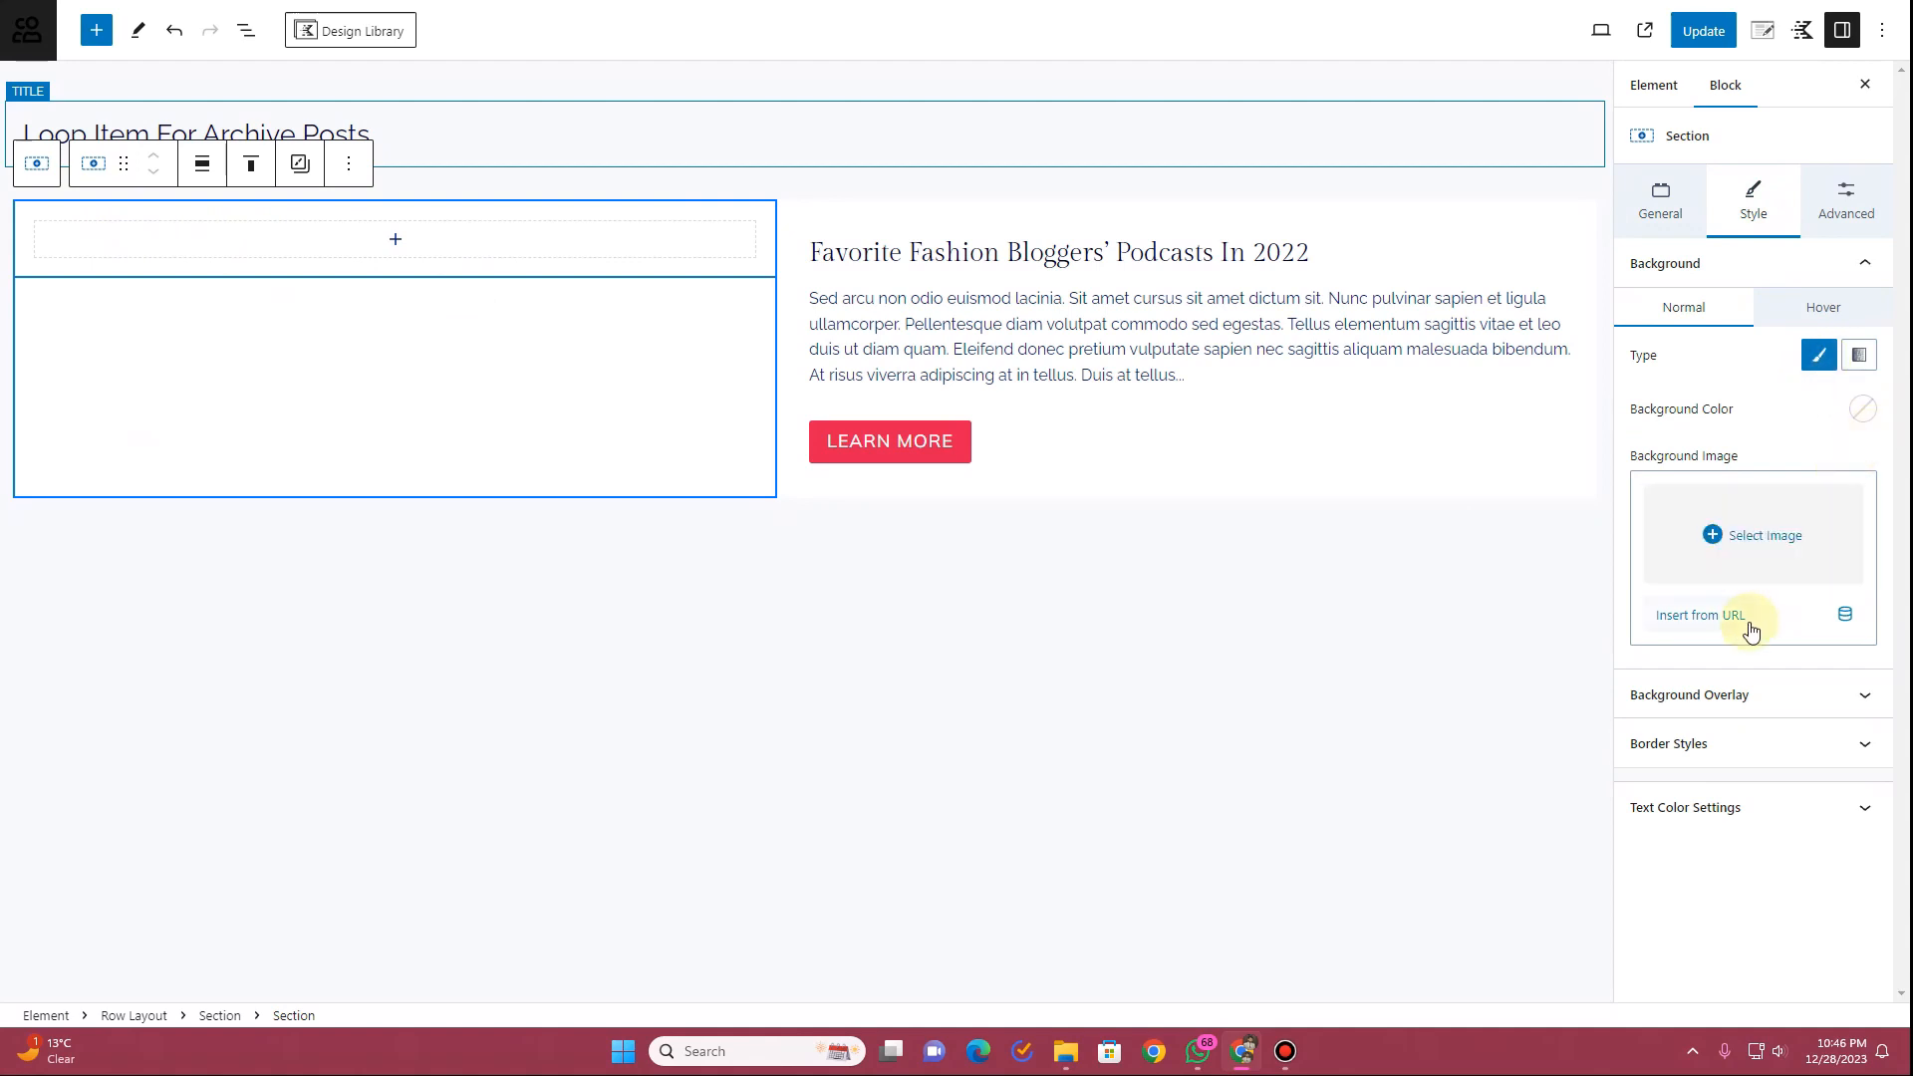
click(1841, 618)
click(1627, 673)
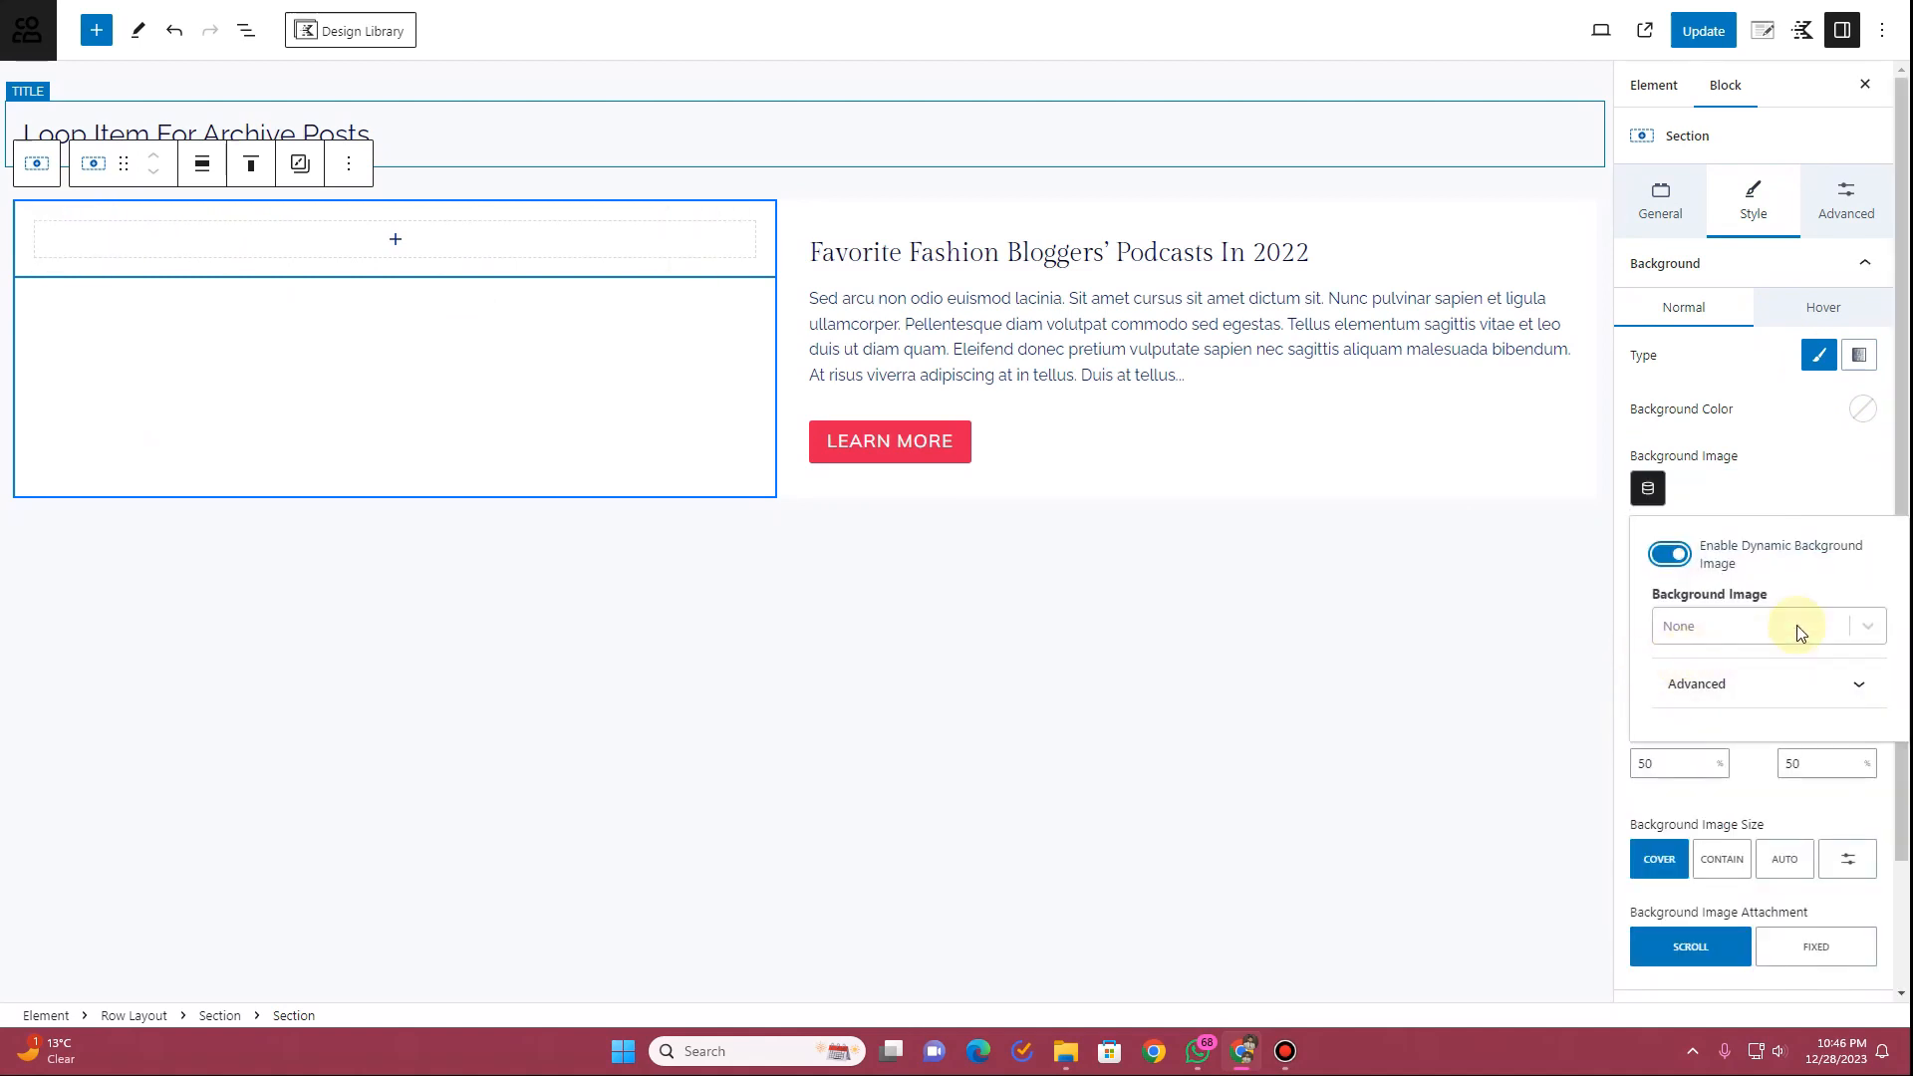
click(1796, 625)
click(1764, 710)
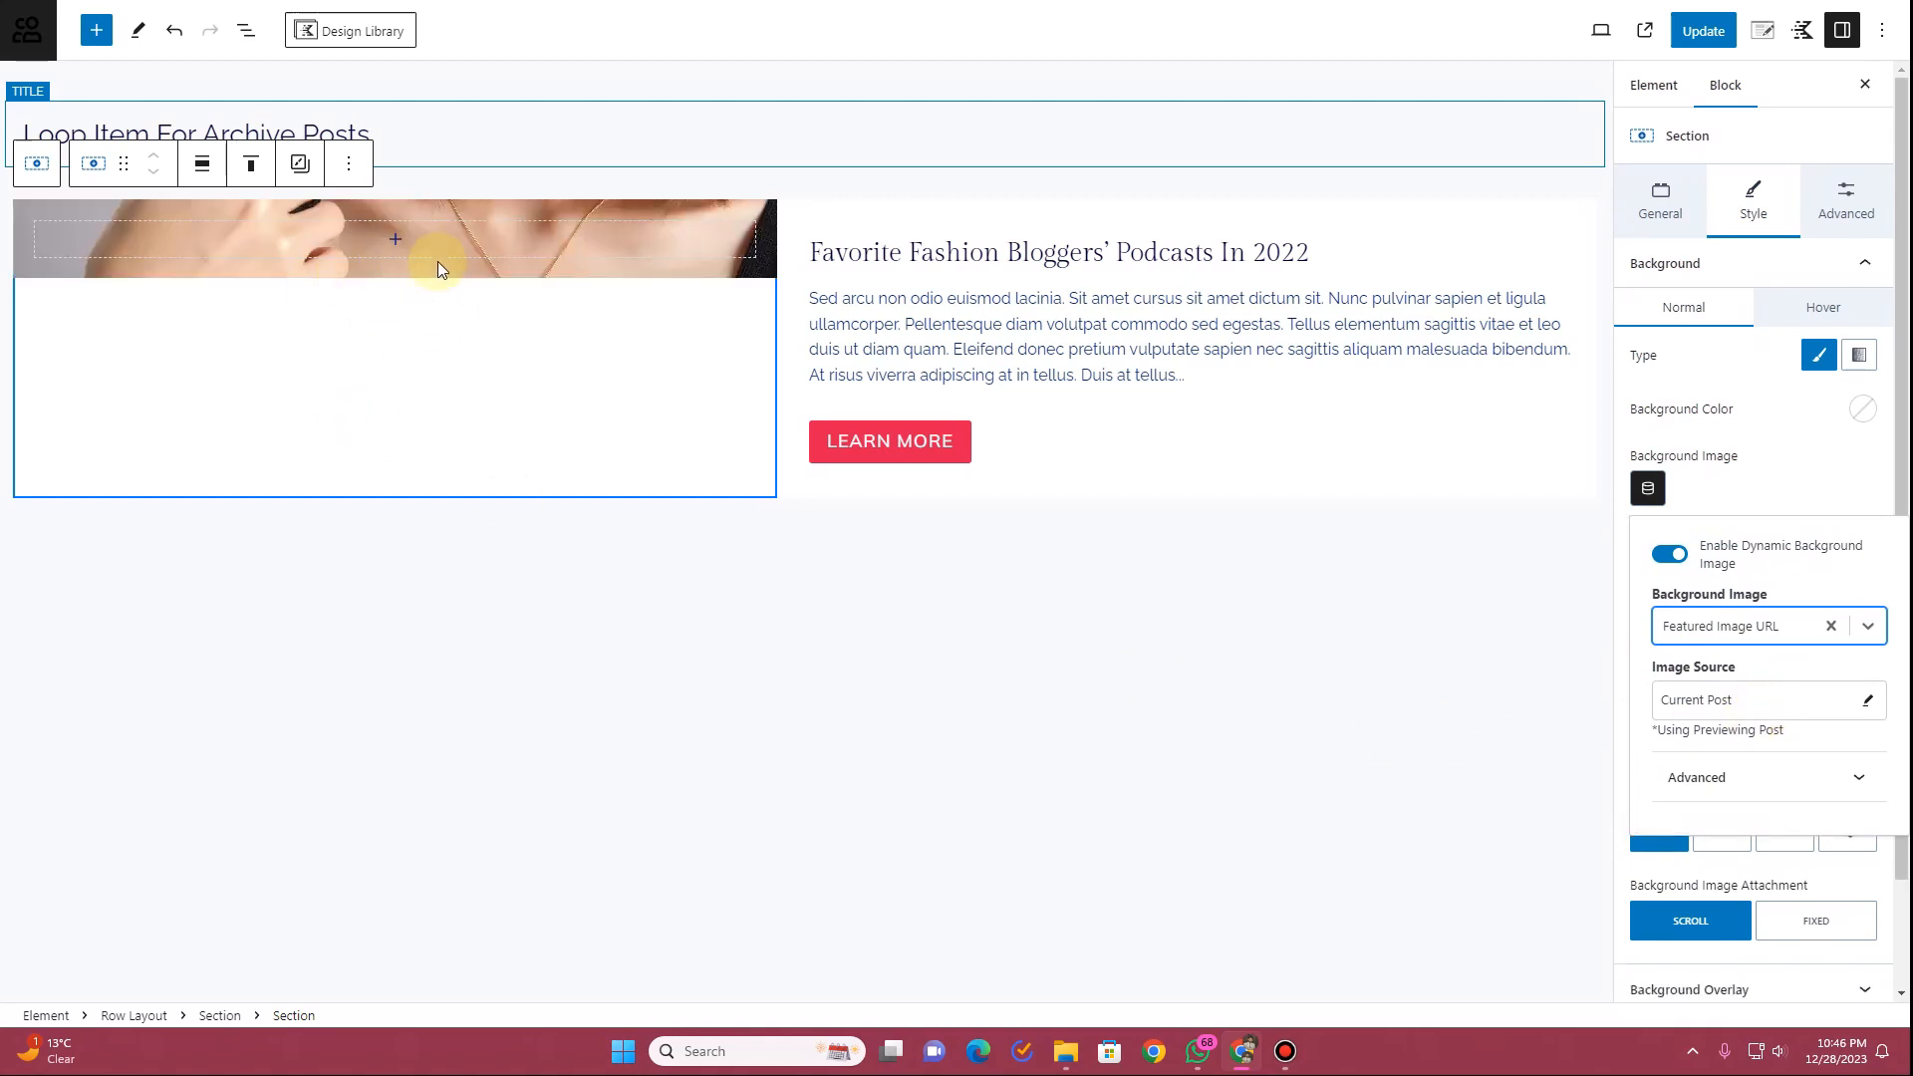
click(1753, 384)
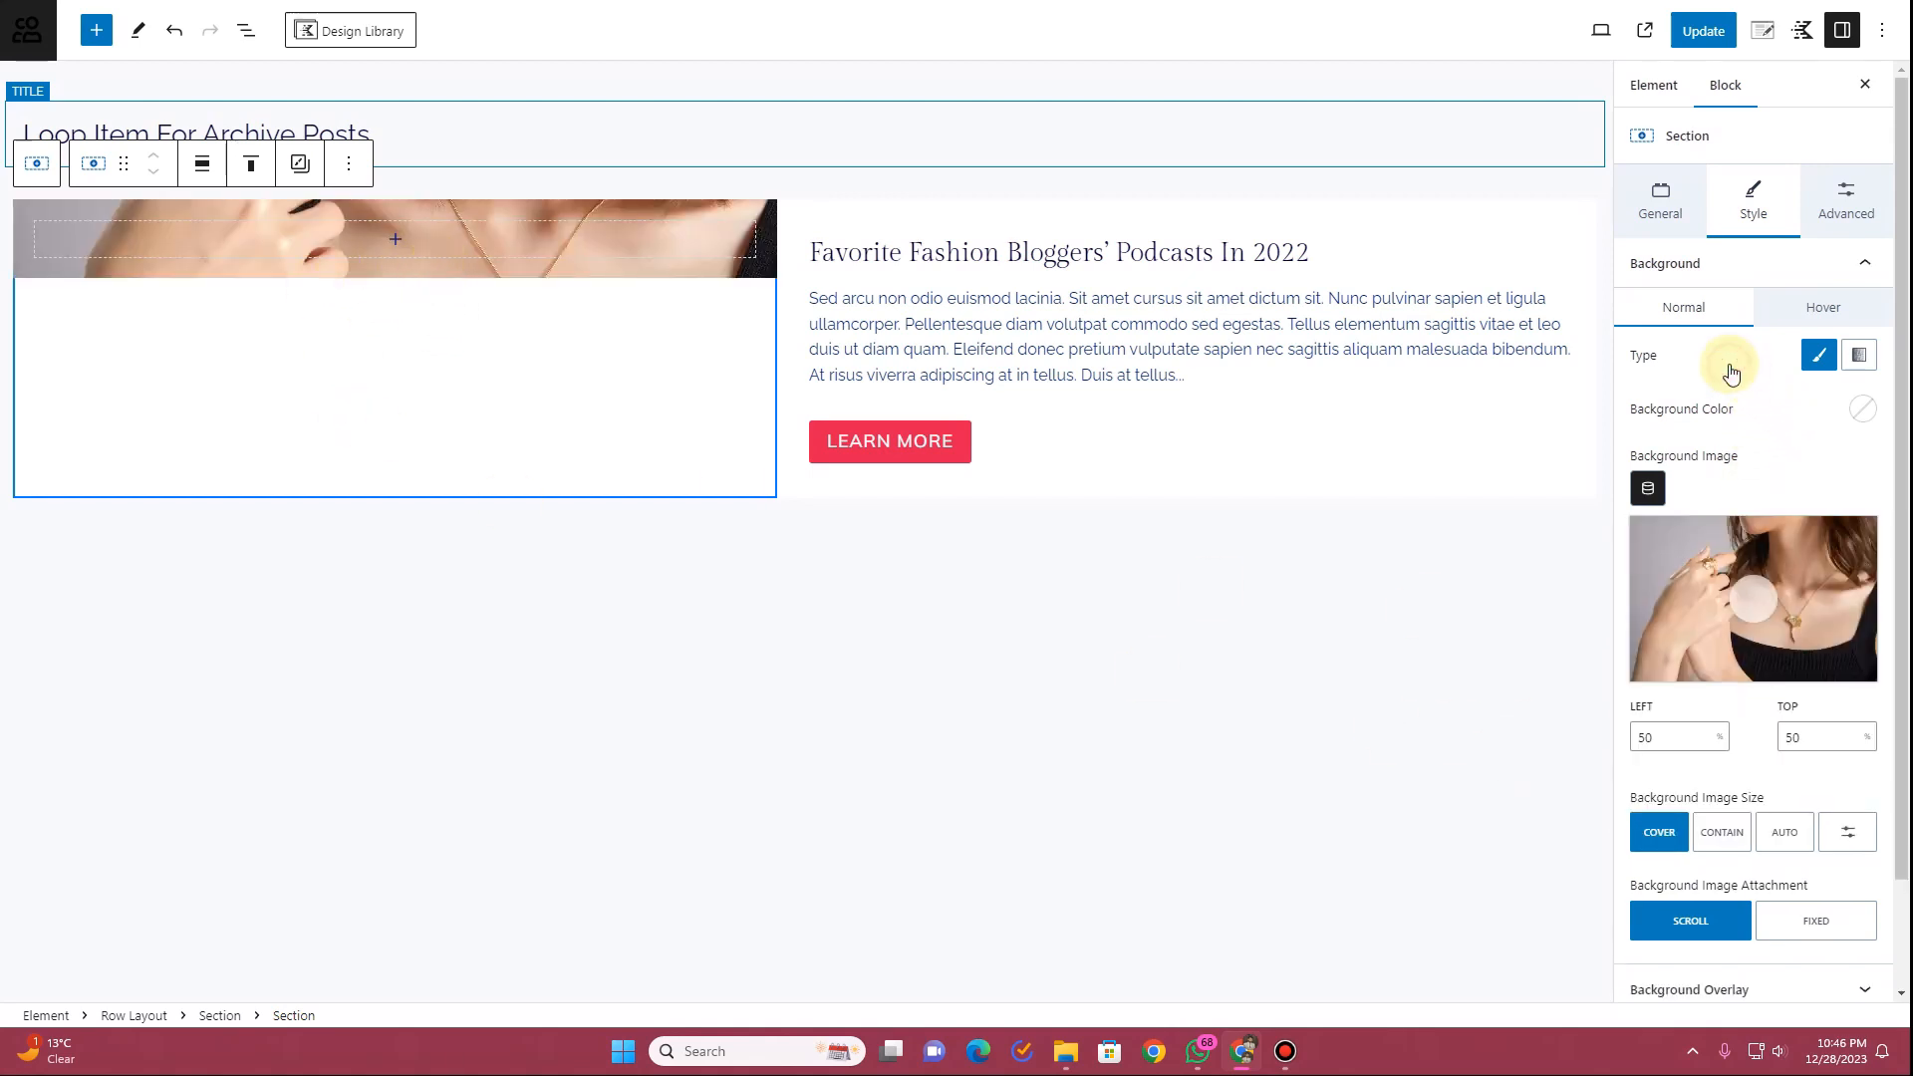
Set the nested section's minimum height to 350 px in its structure settings
click(1818, 197)
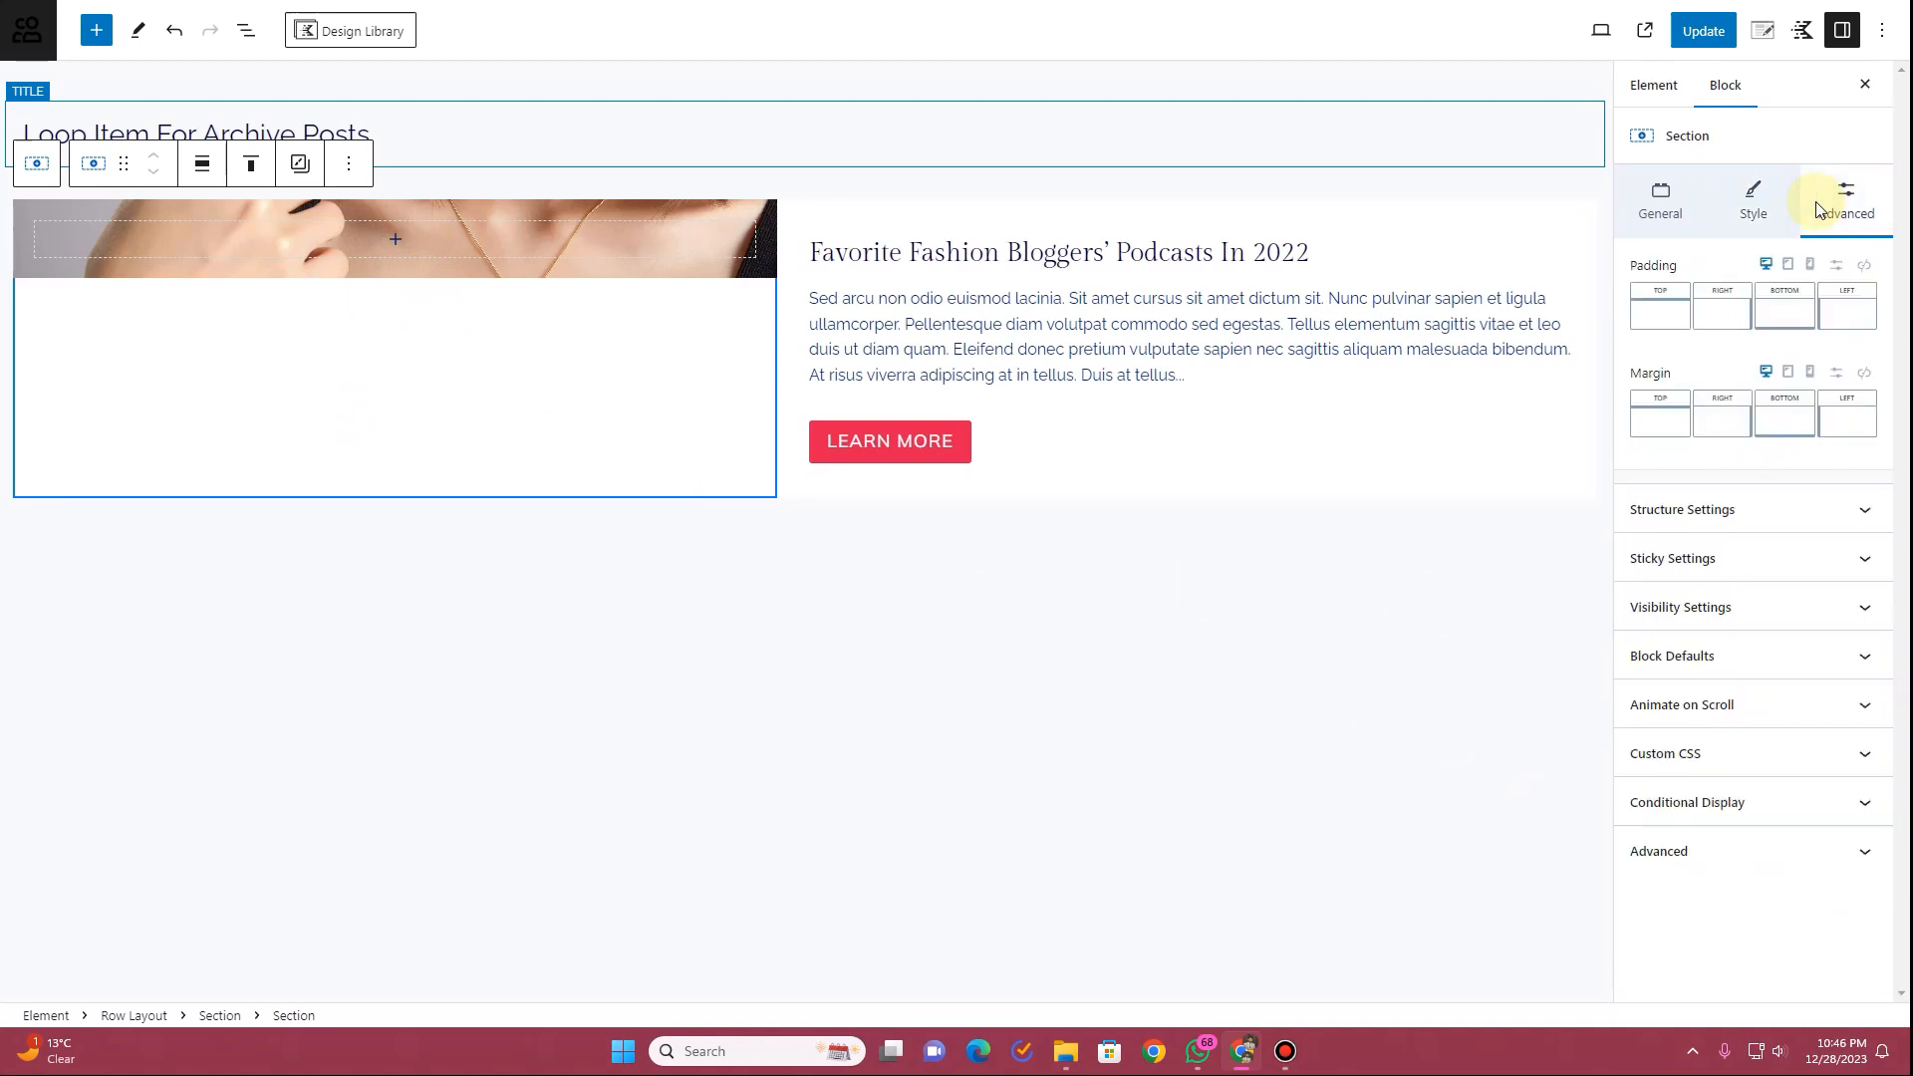
click(1750, 512)
click(1804, 667)
text(350)
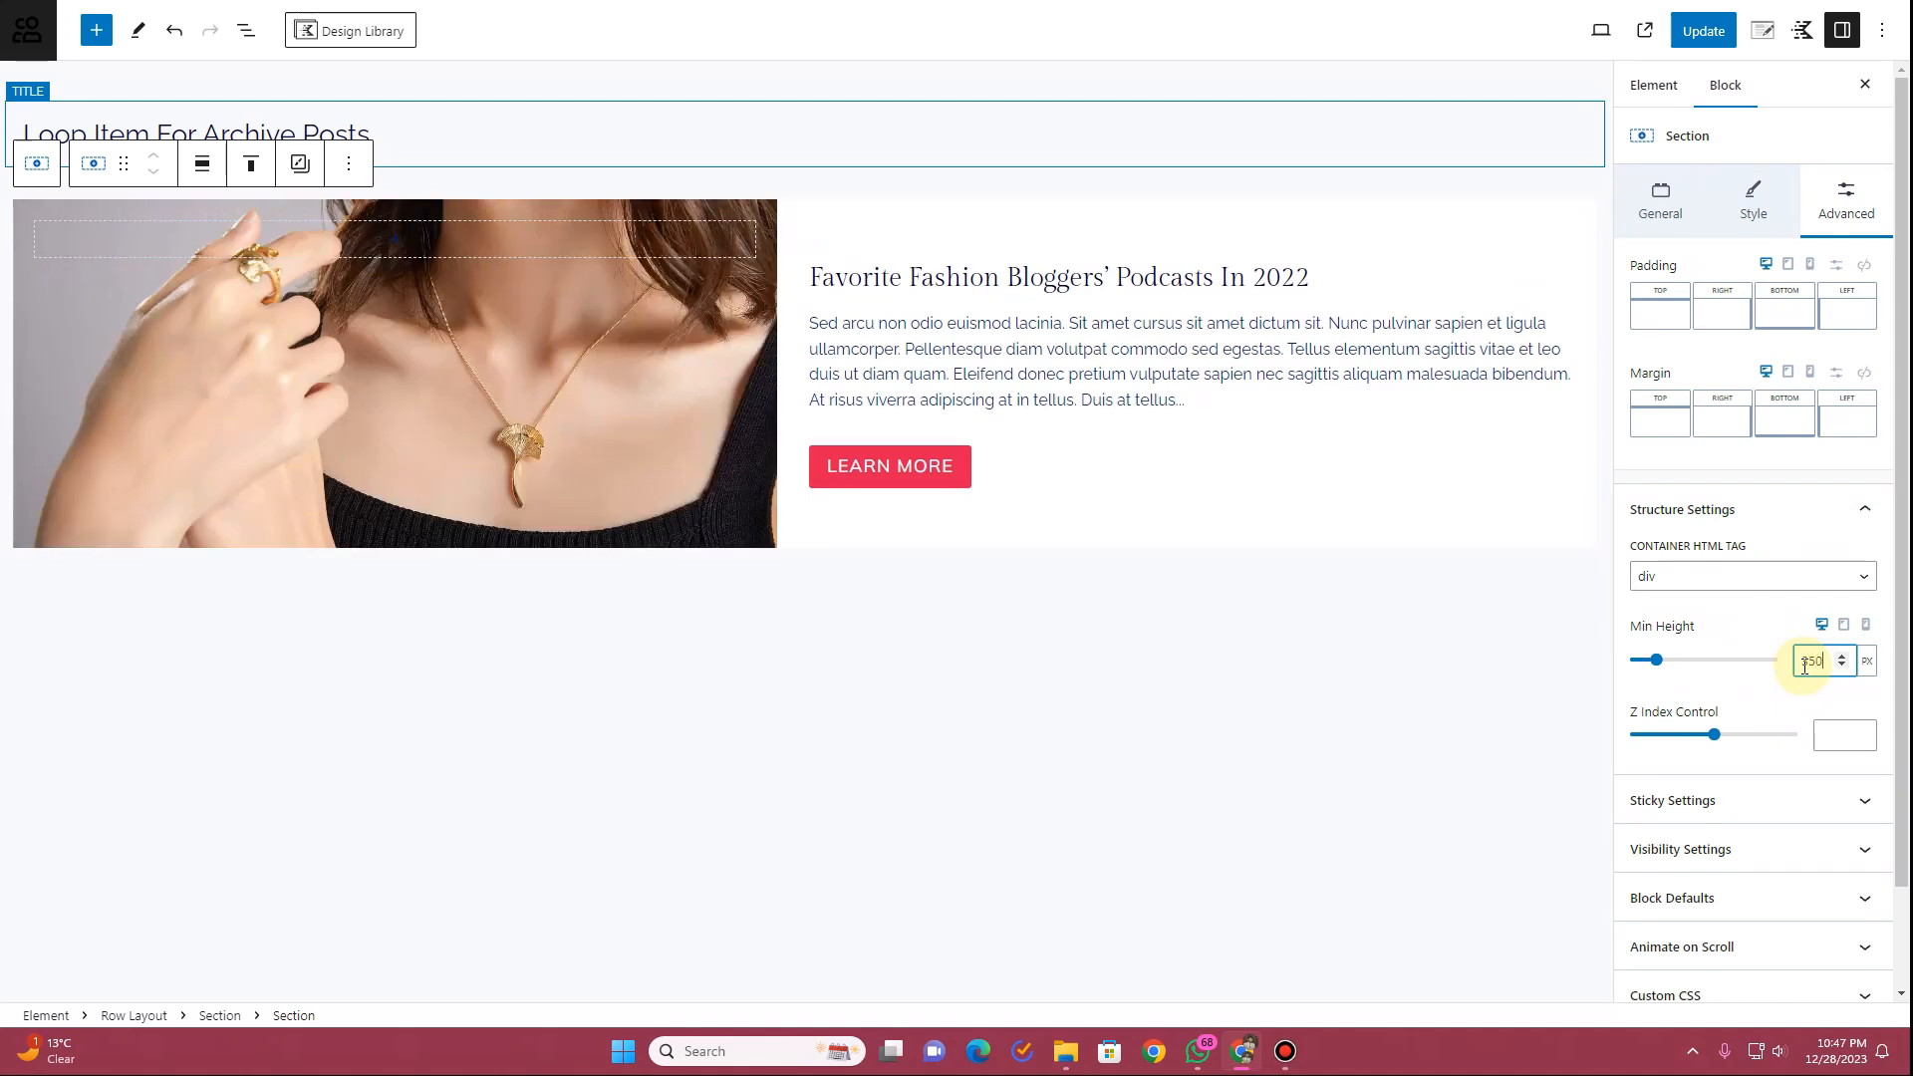
click(563, 694)
Update the loop item and check each post's featured image on the live Jewelry archive page
click(1703, 31)
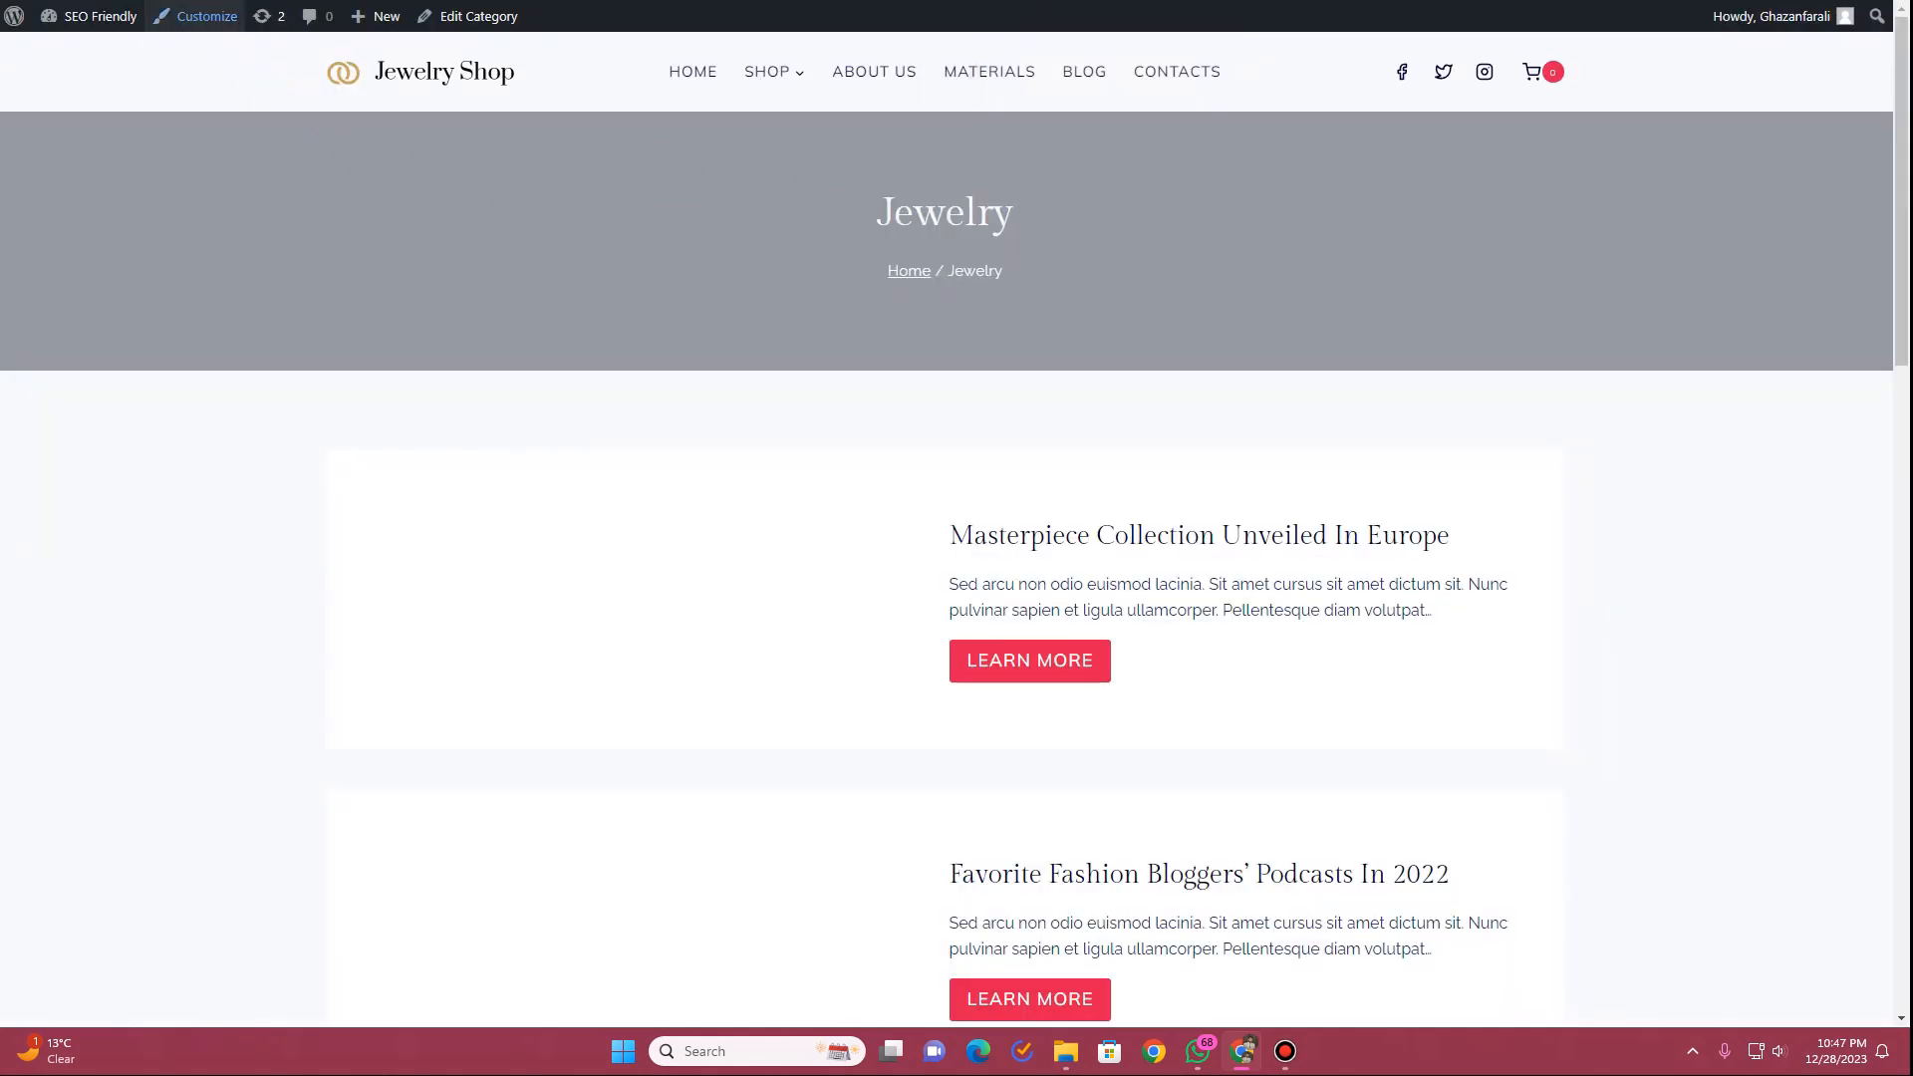
scroll(582, 212, down, 6)
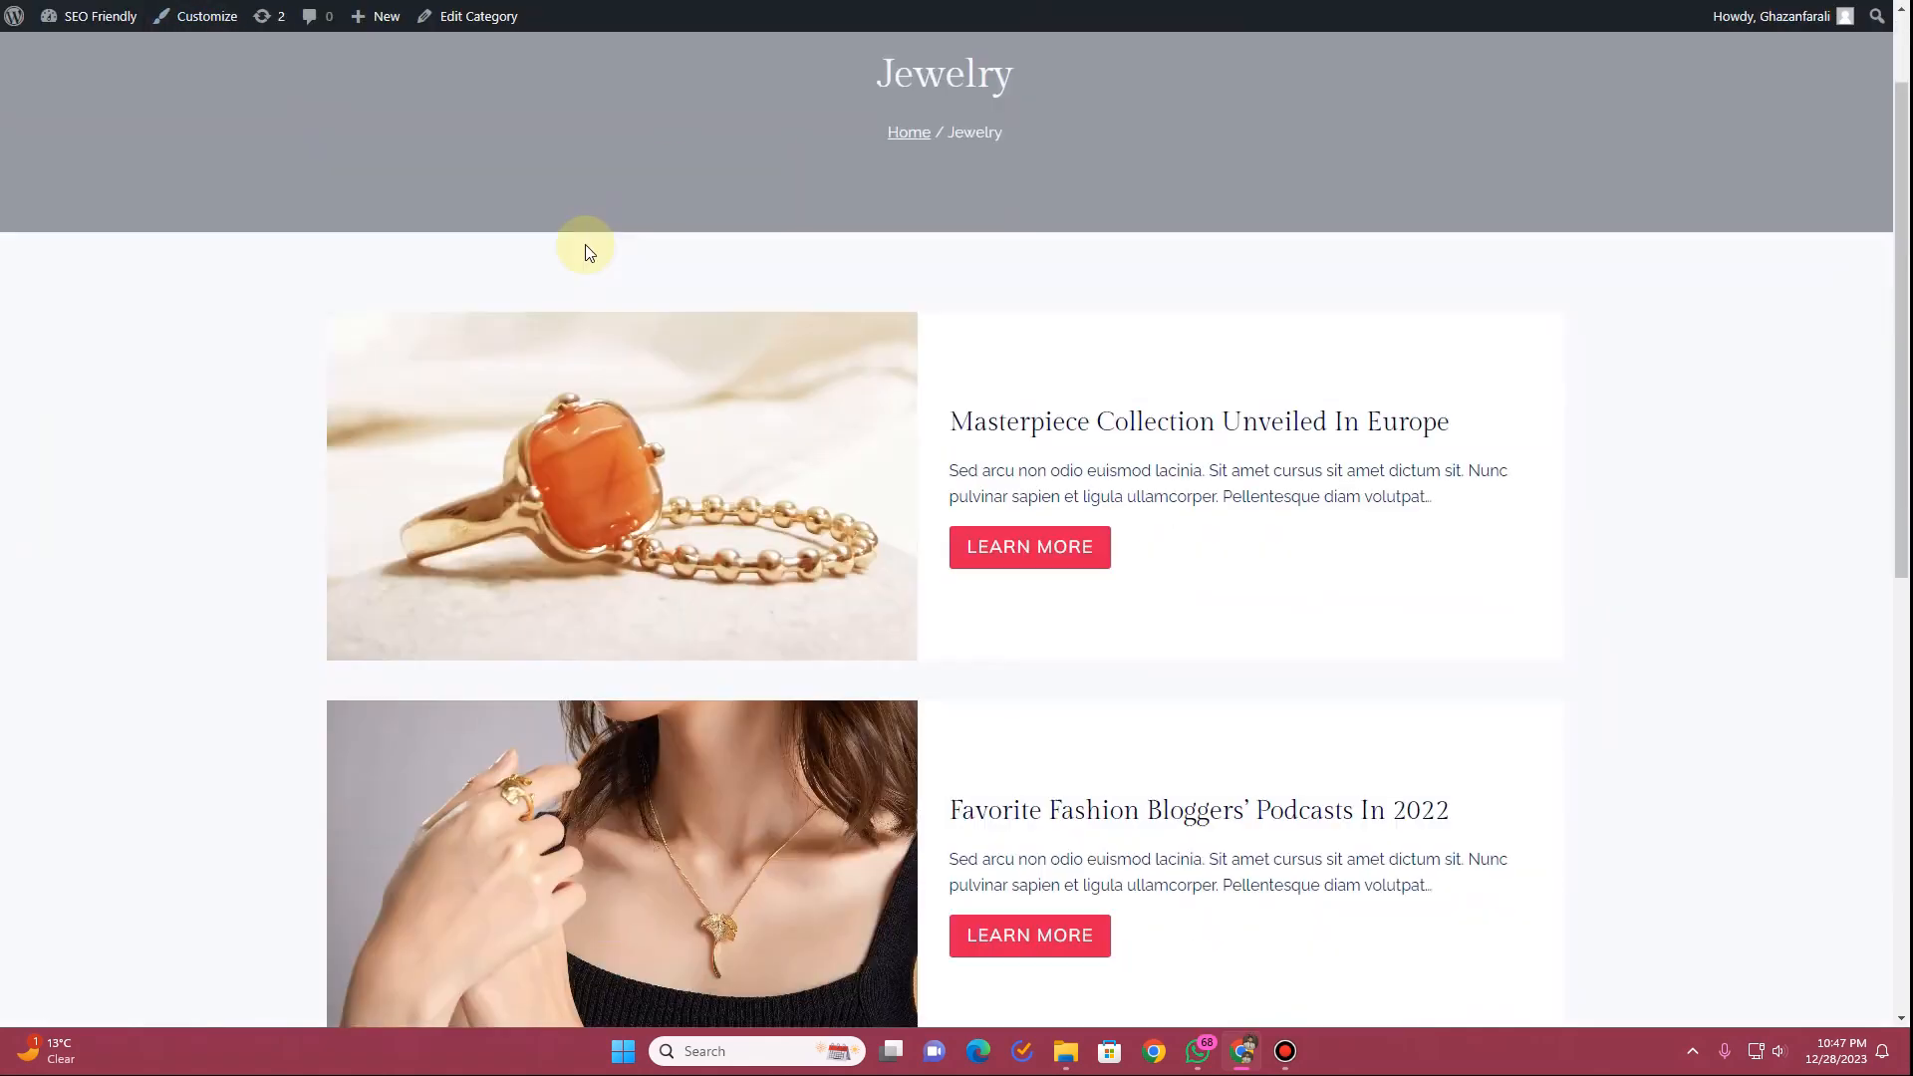
scroll(611, 423, down, 10)
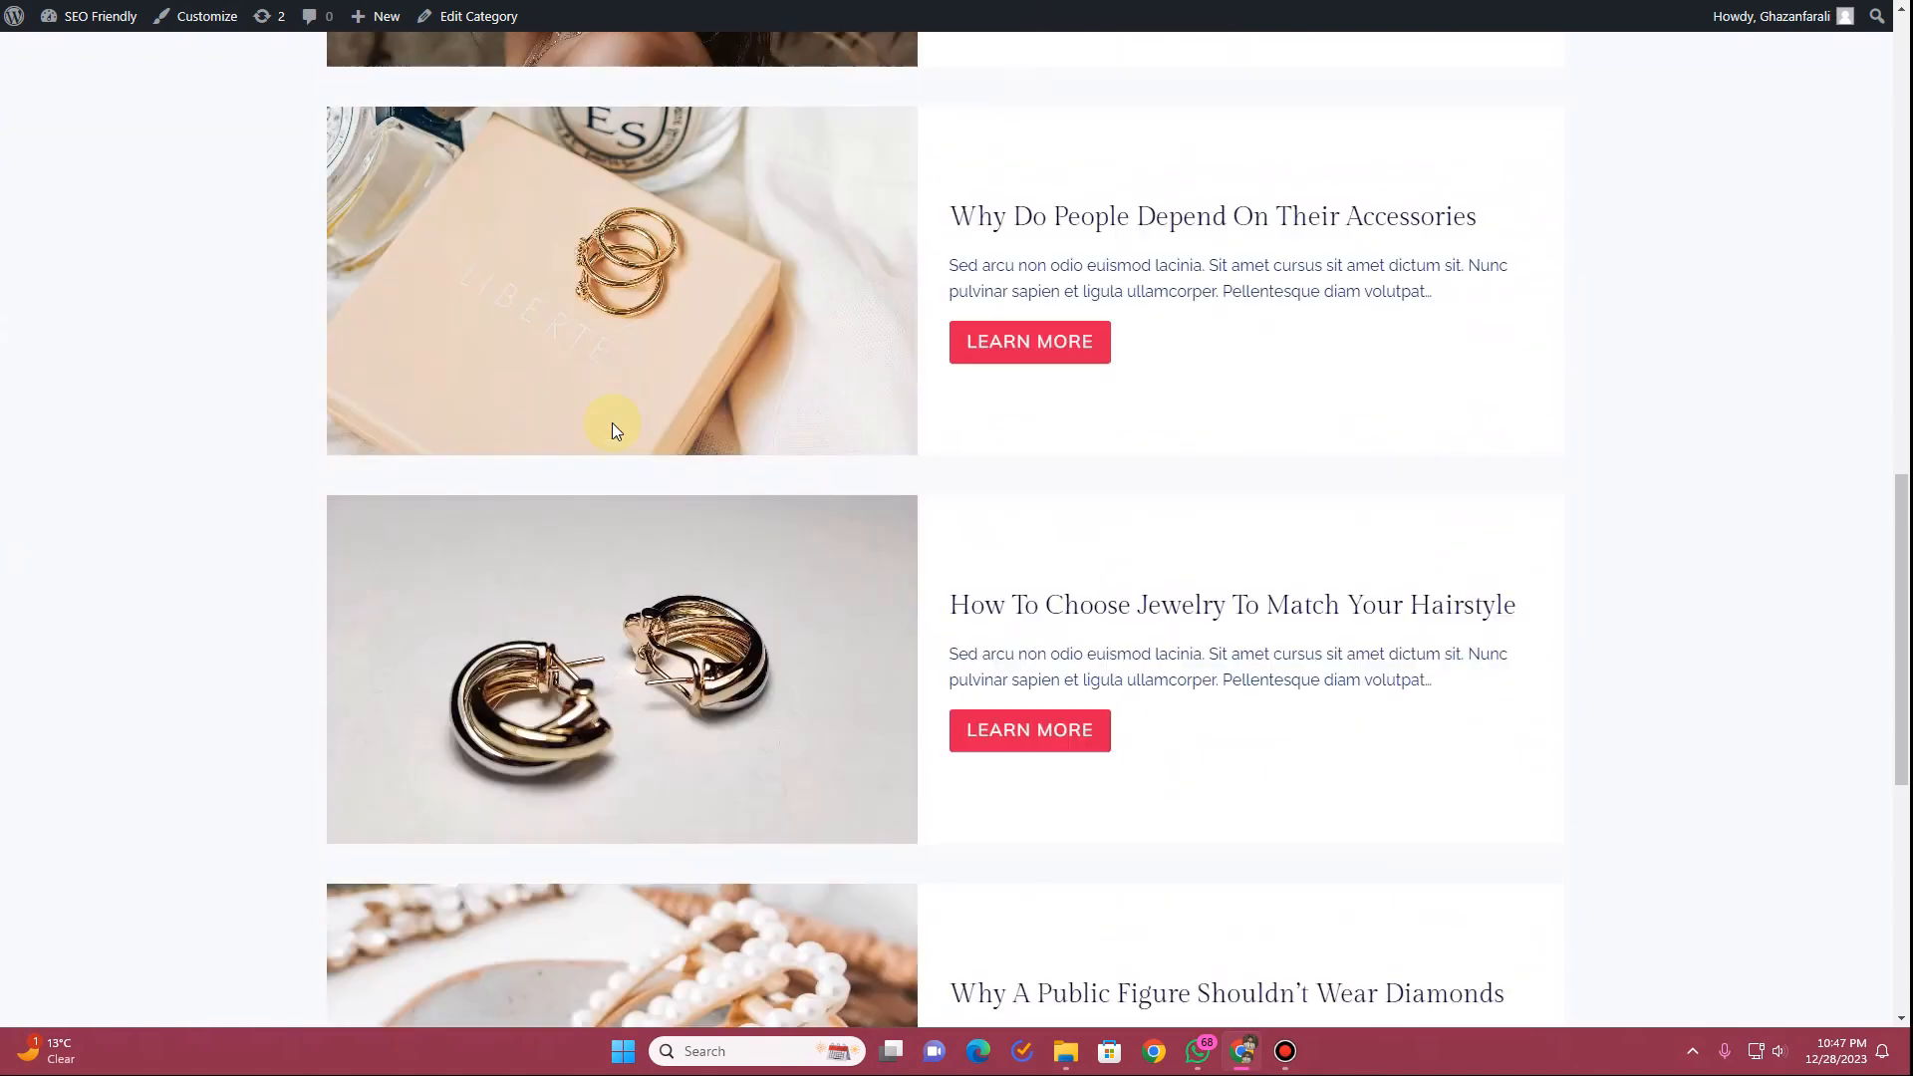
scroll(612, 425, down, 6)
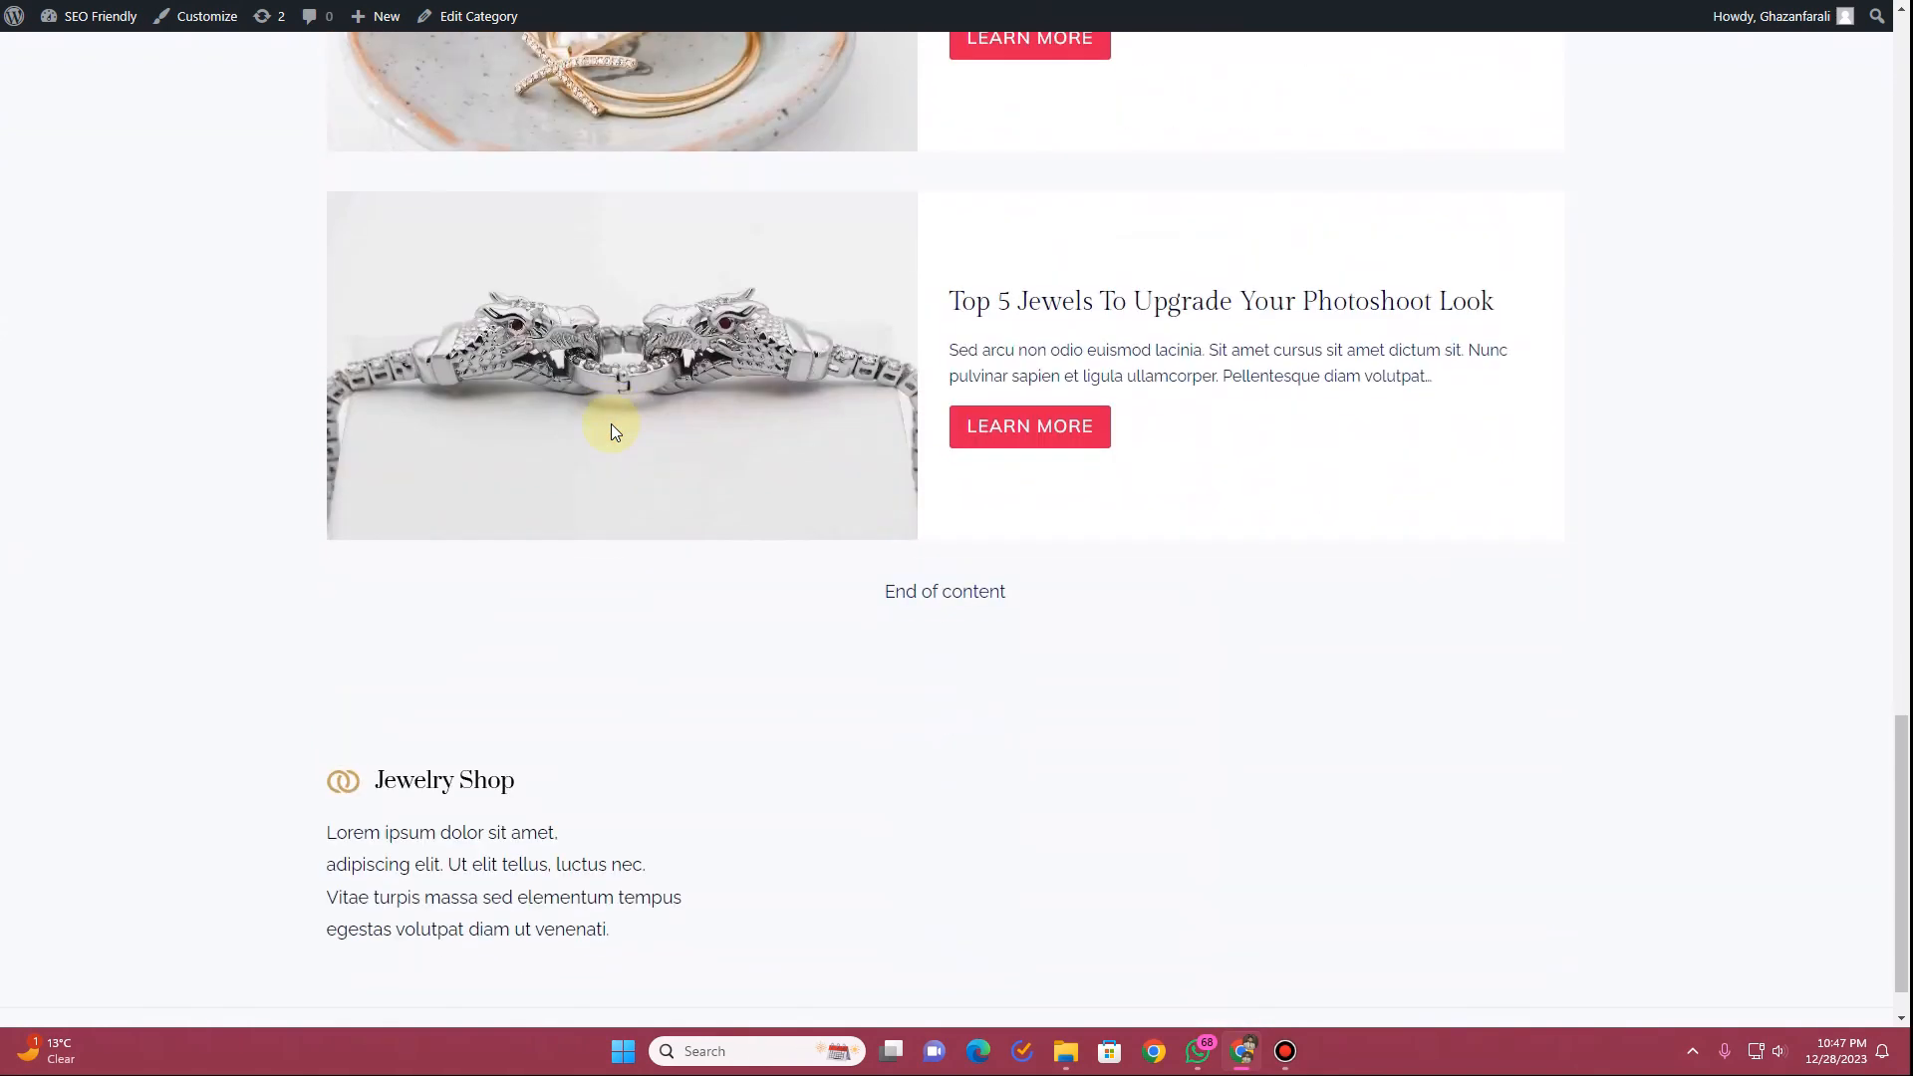
scroll(612, 425, up, 7)
scroll(611, 431, up, 12)
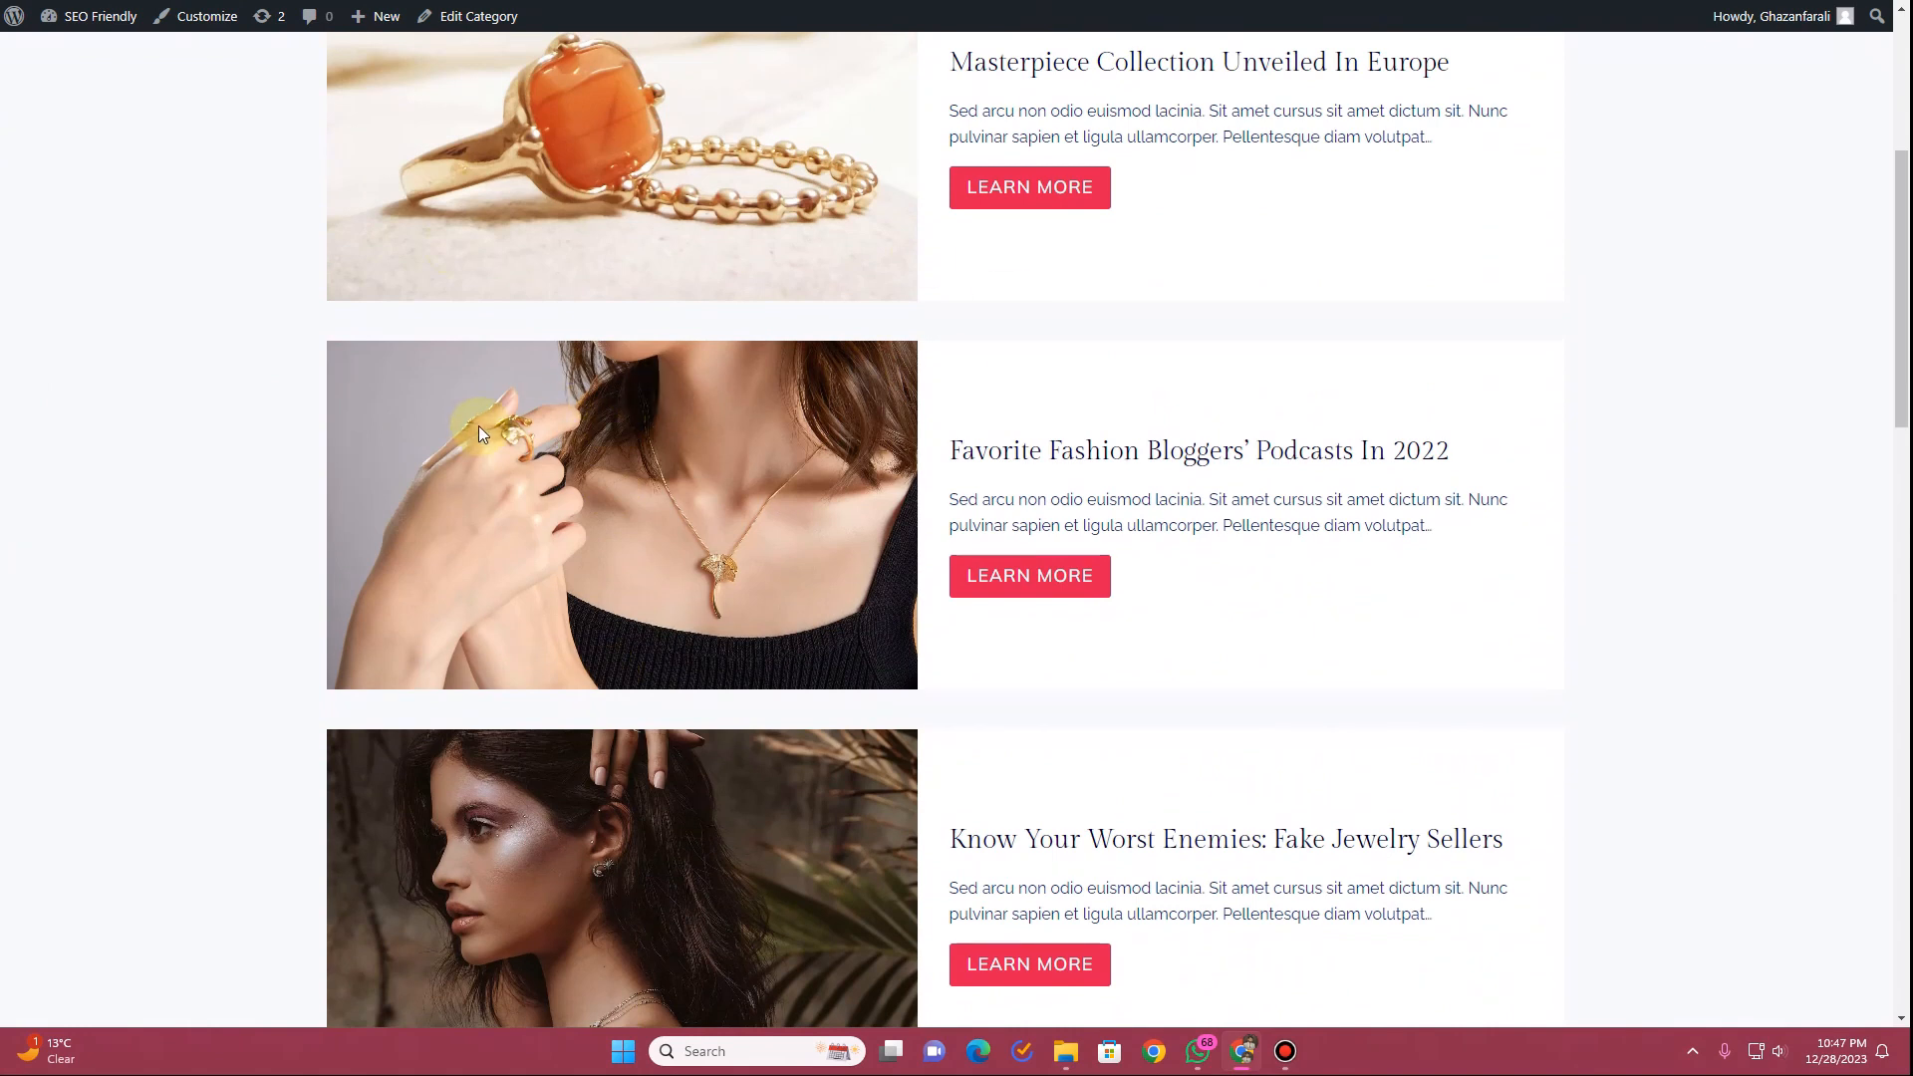
scroll(479, 432, up, 5)
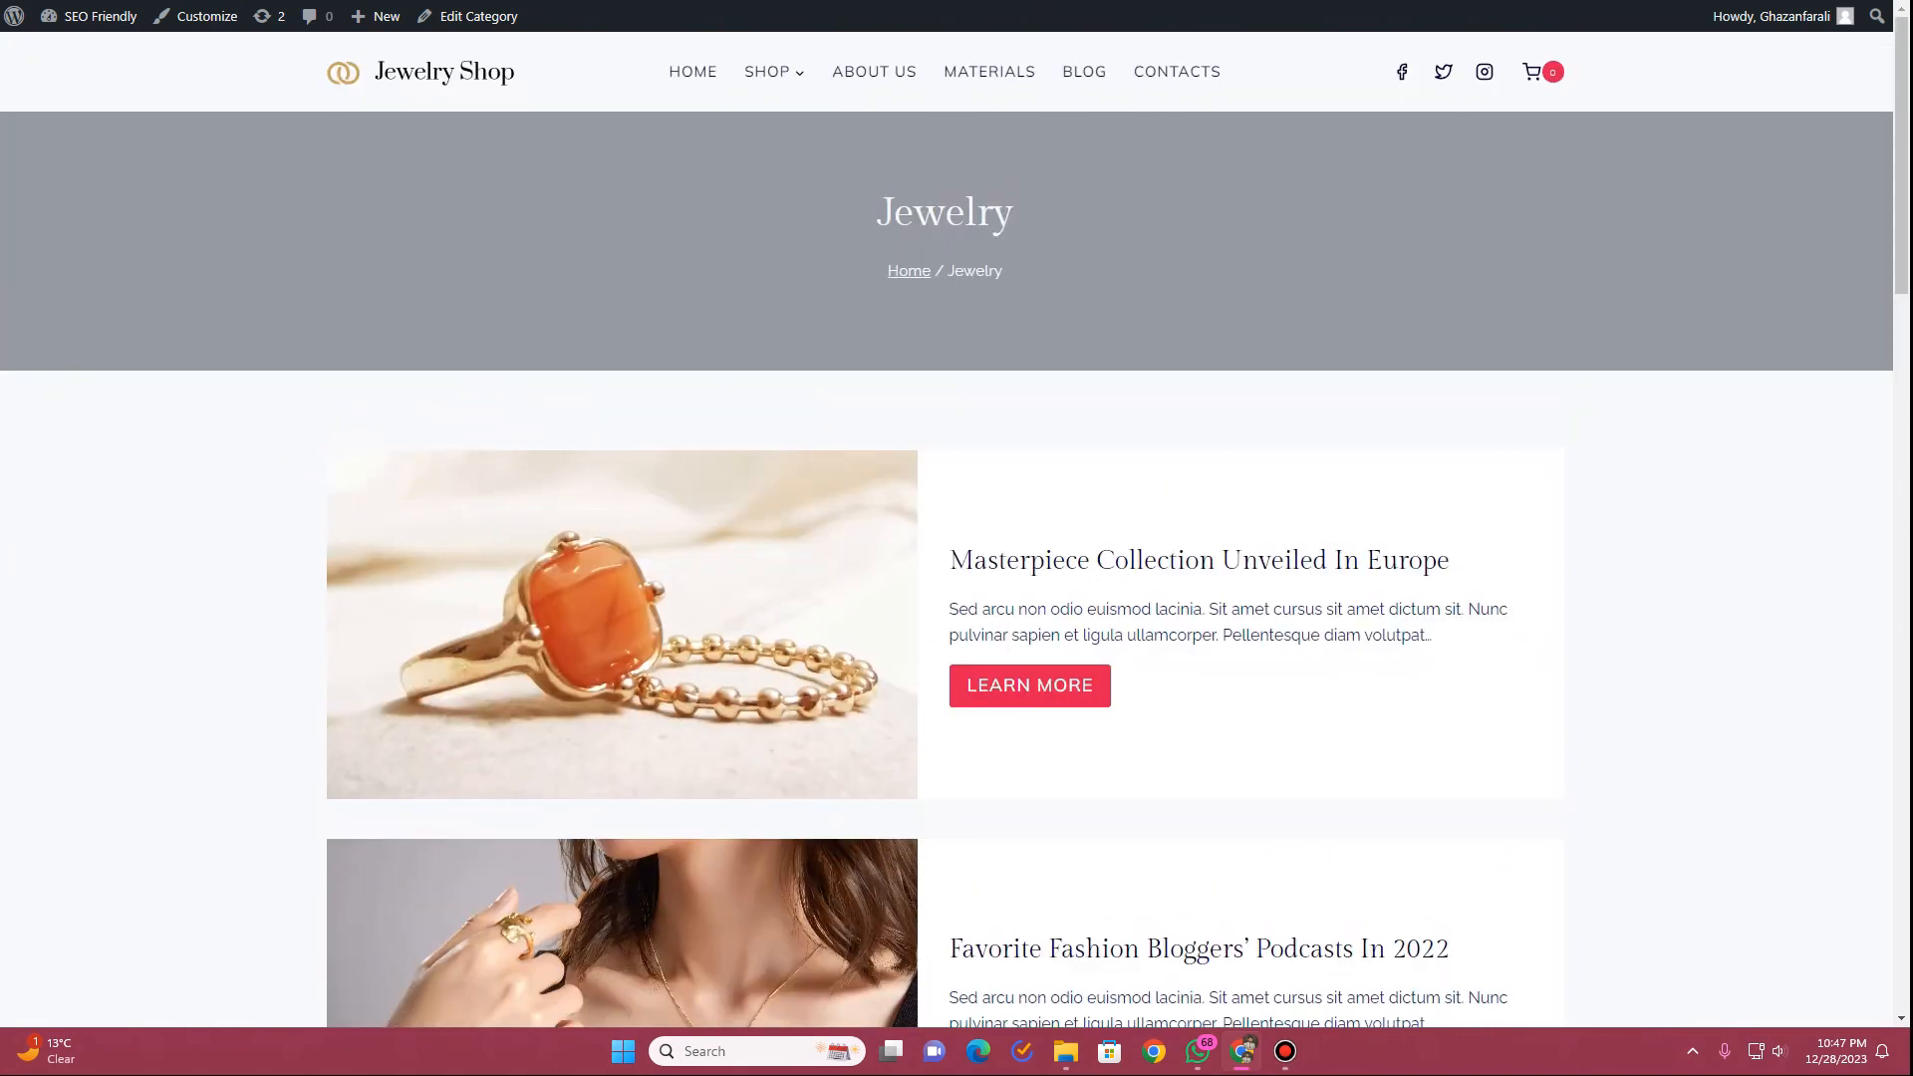
scroll(812, 683, down, 3)
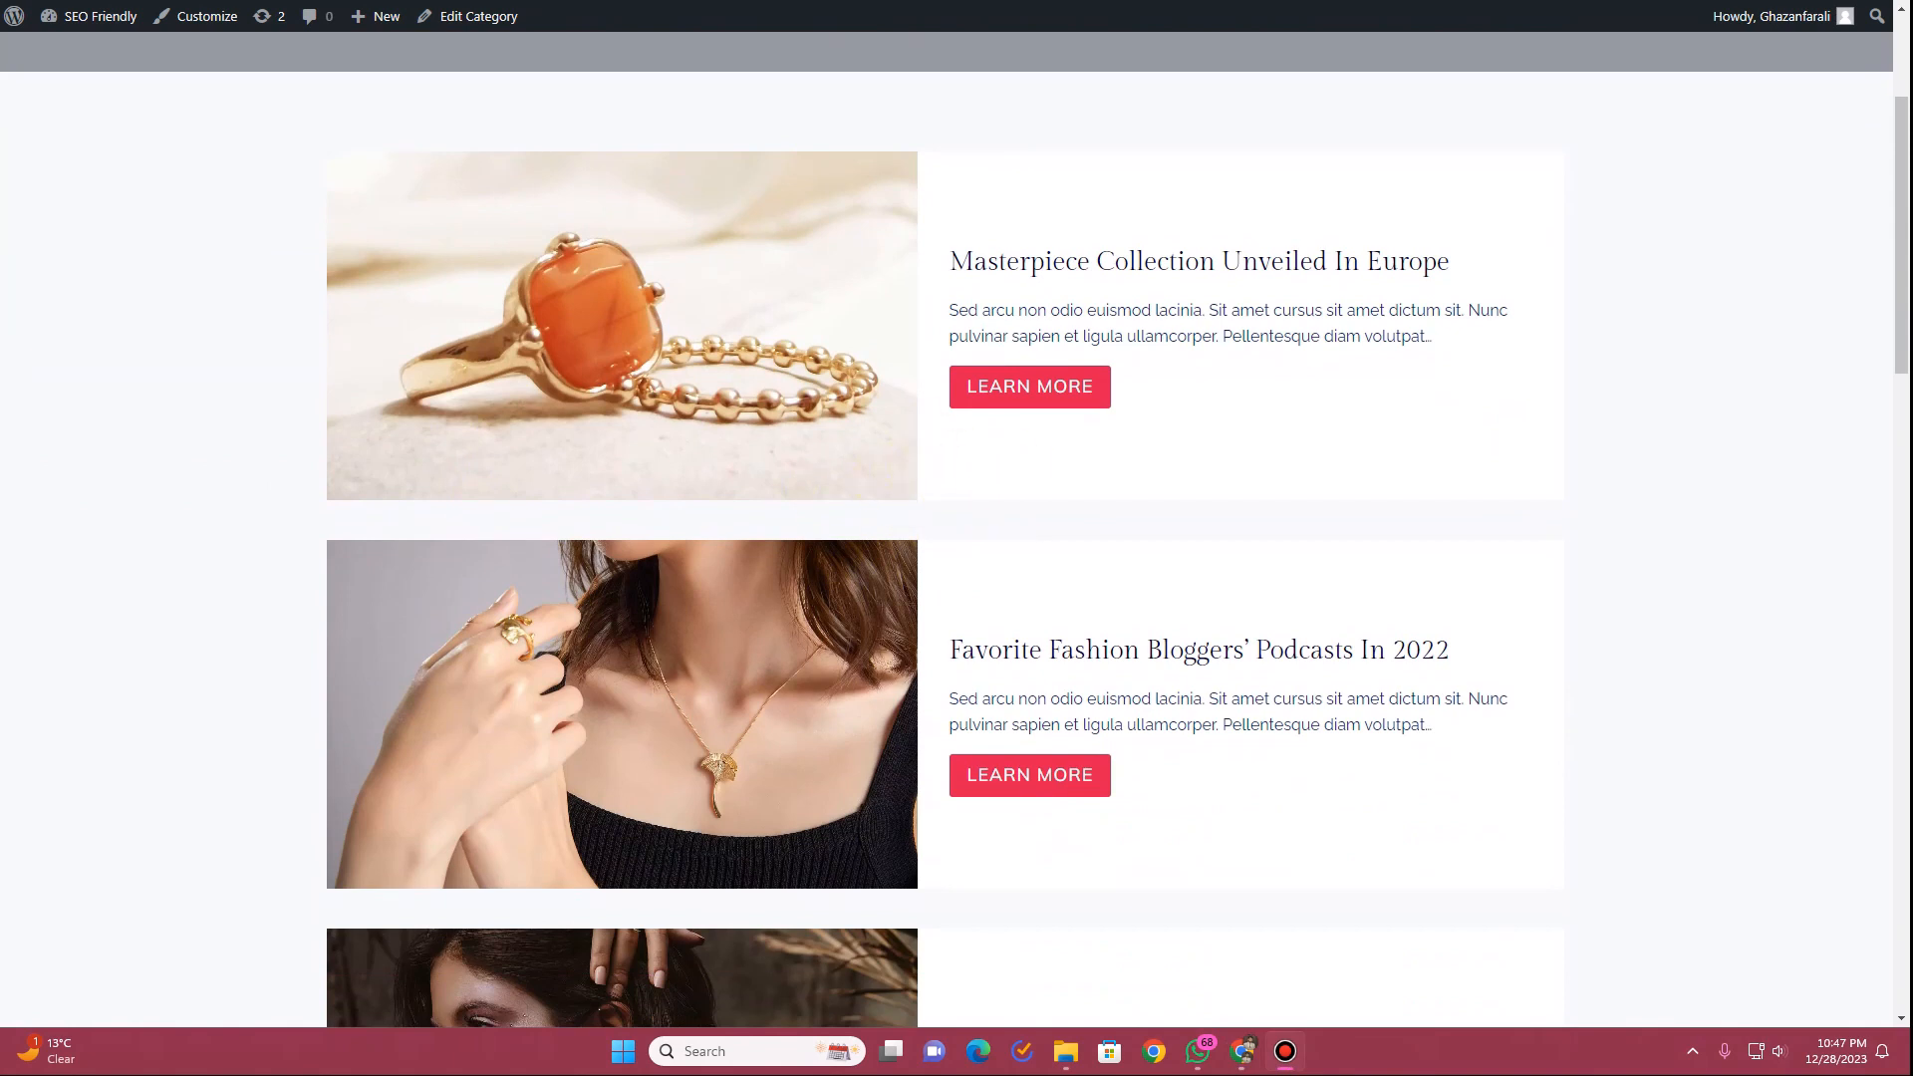
Back in the loop item editor, show the block list and open the row layout's border settings
key(ctrl+Tab)
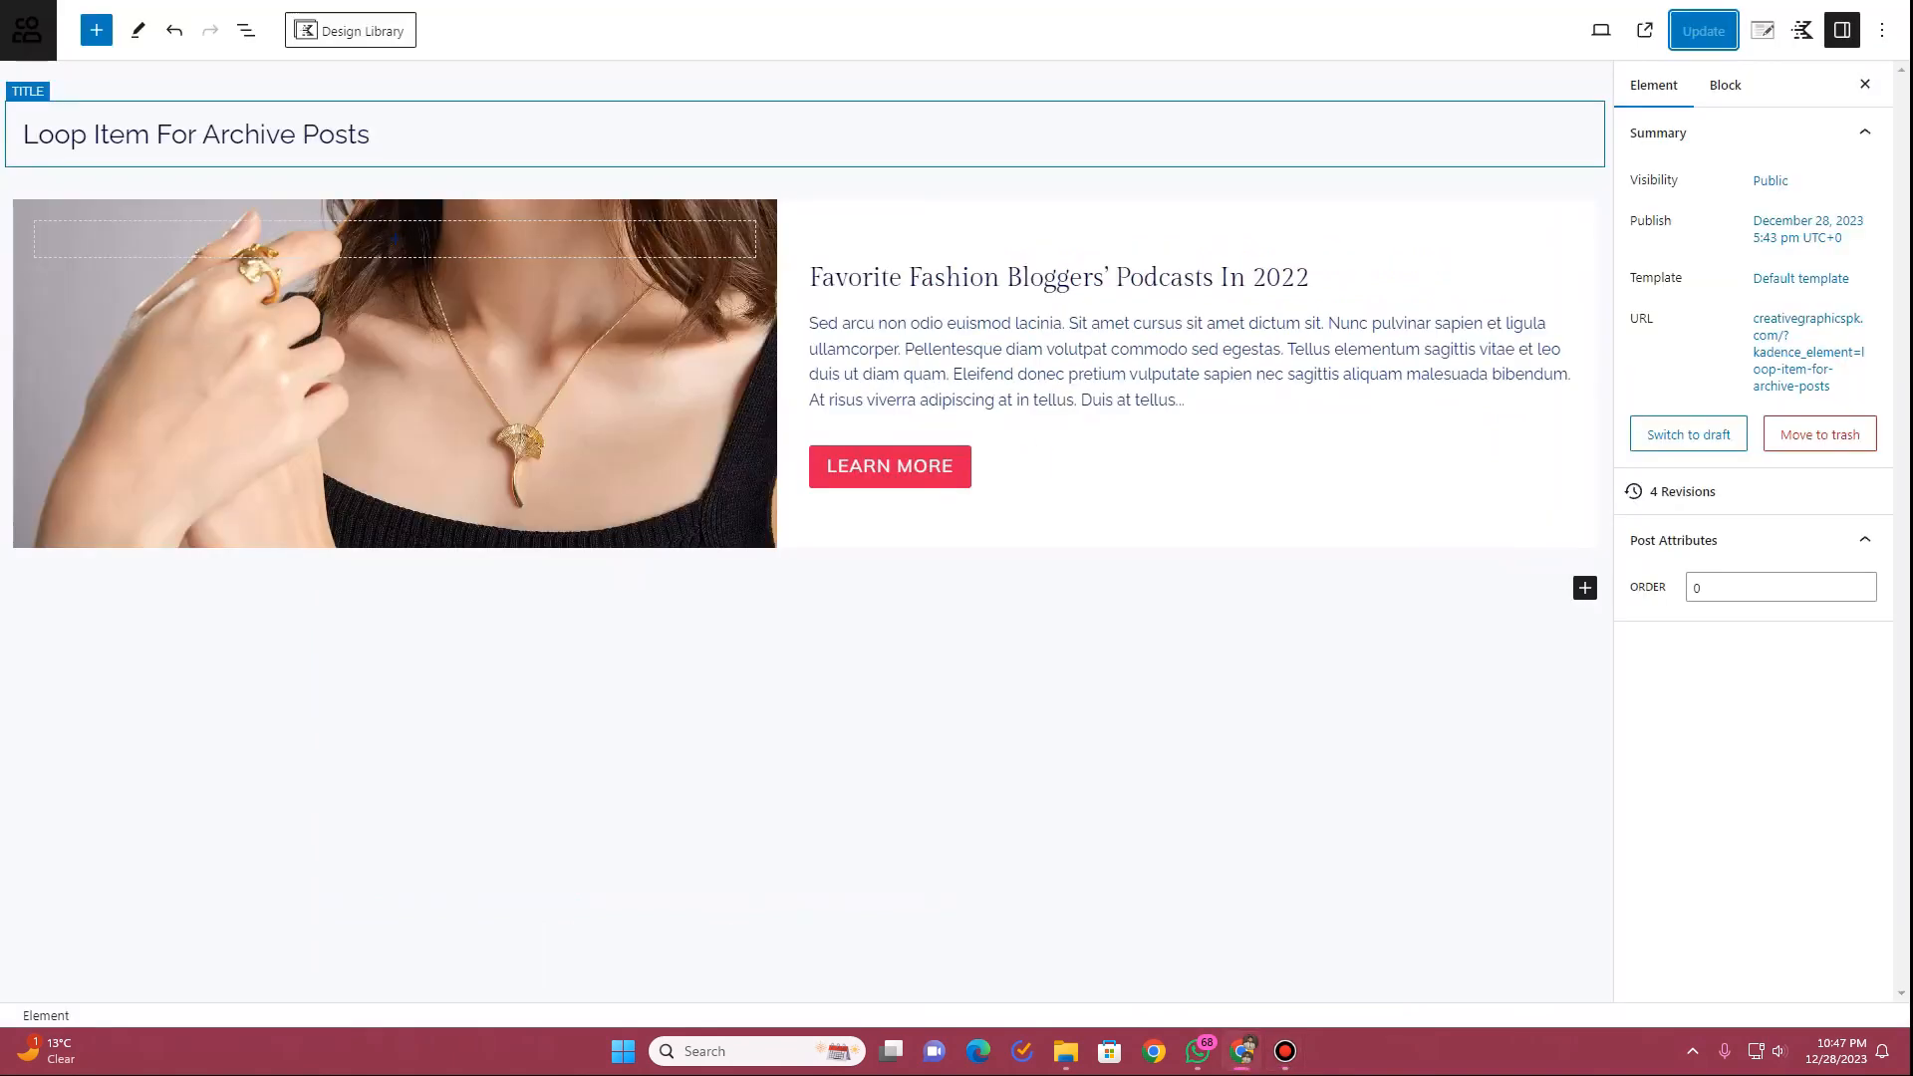
click(246, 30)
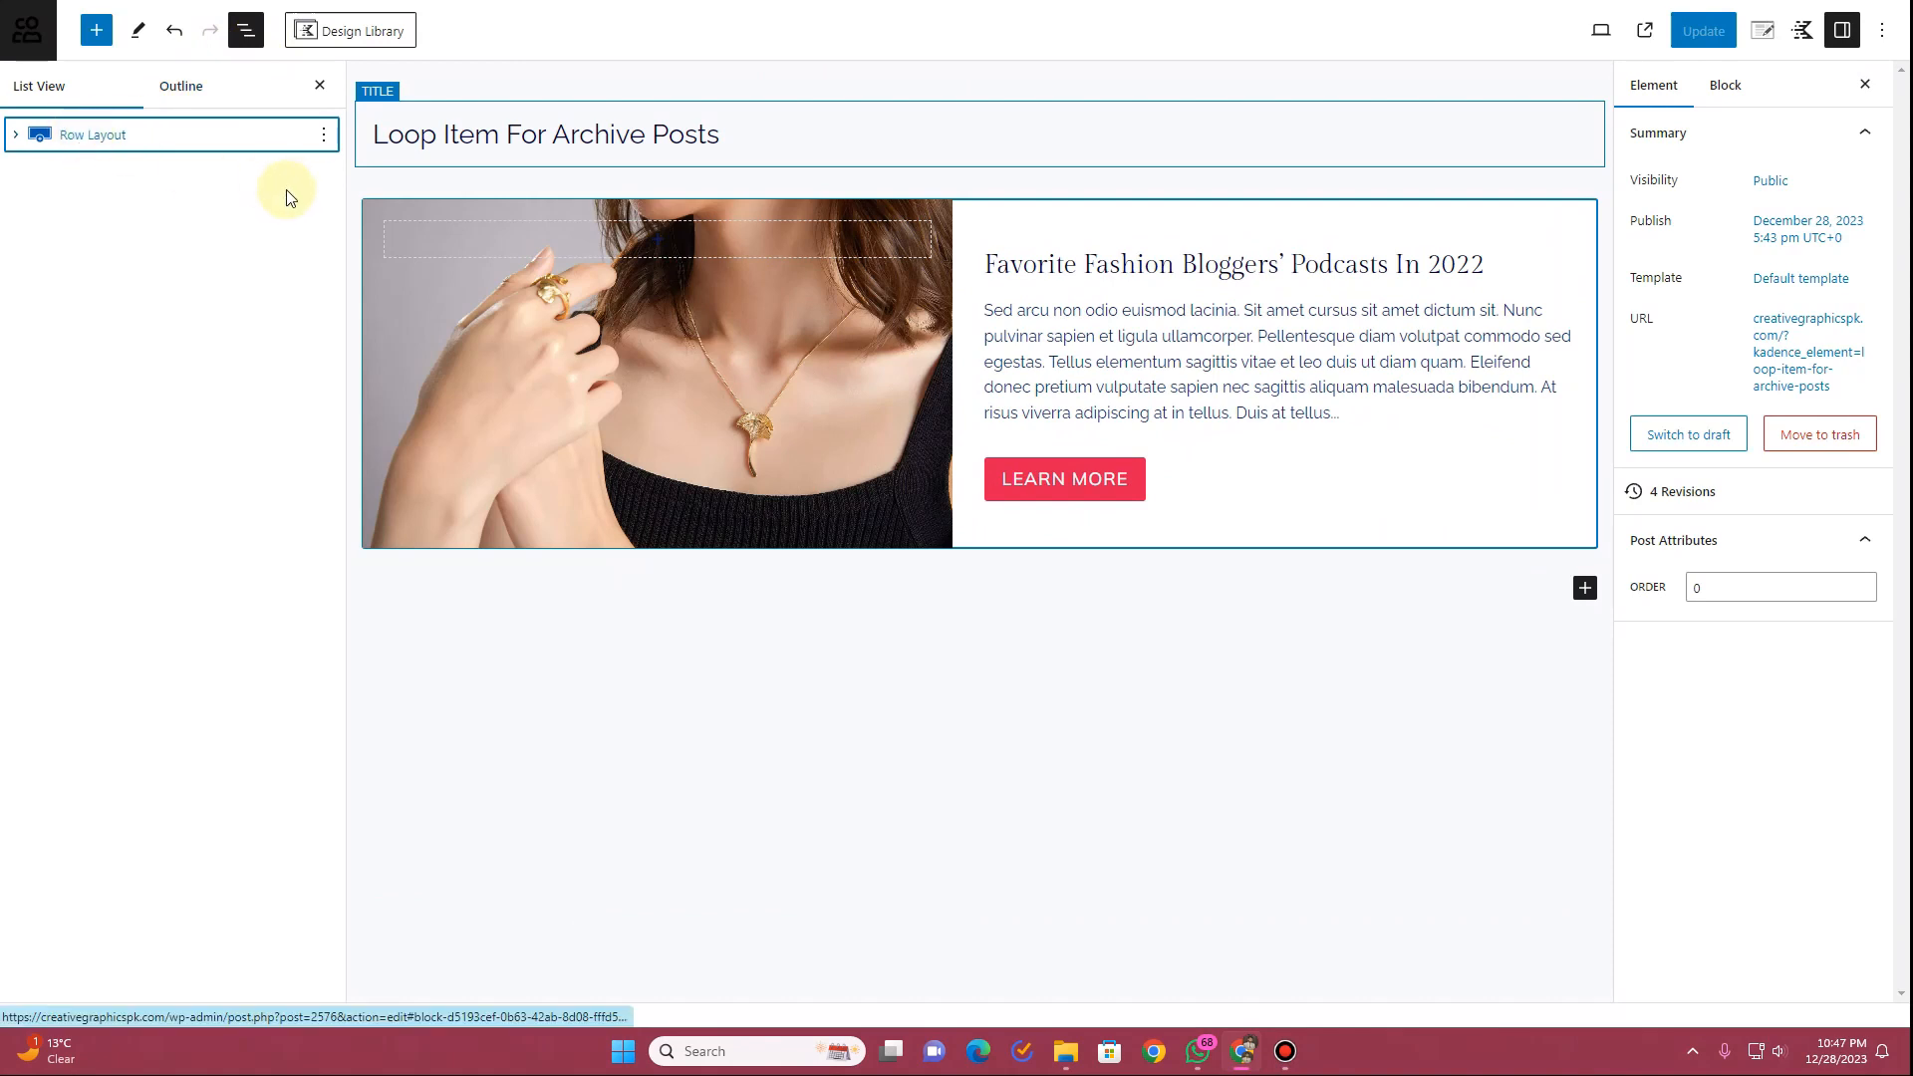
click(284, 136)
click(1753, 200)
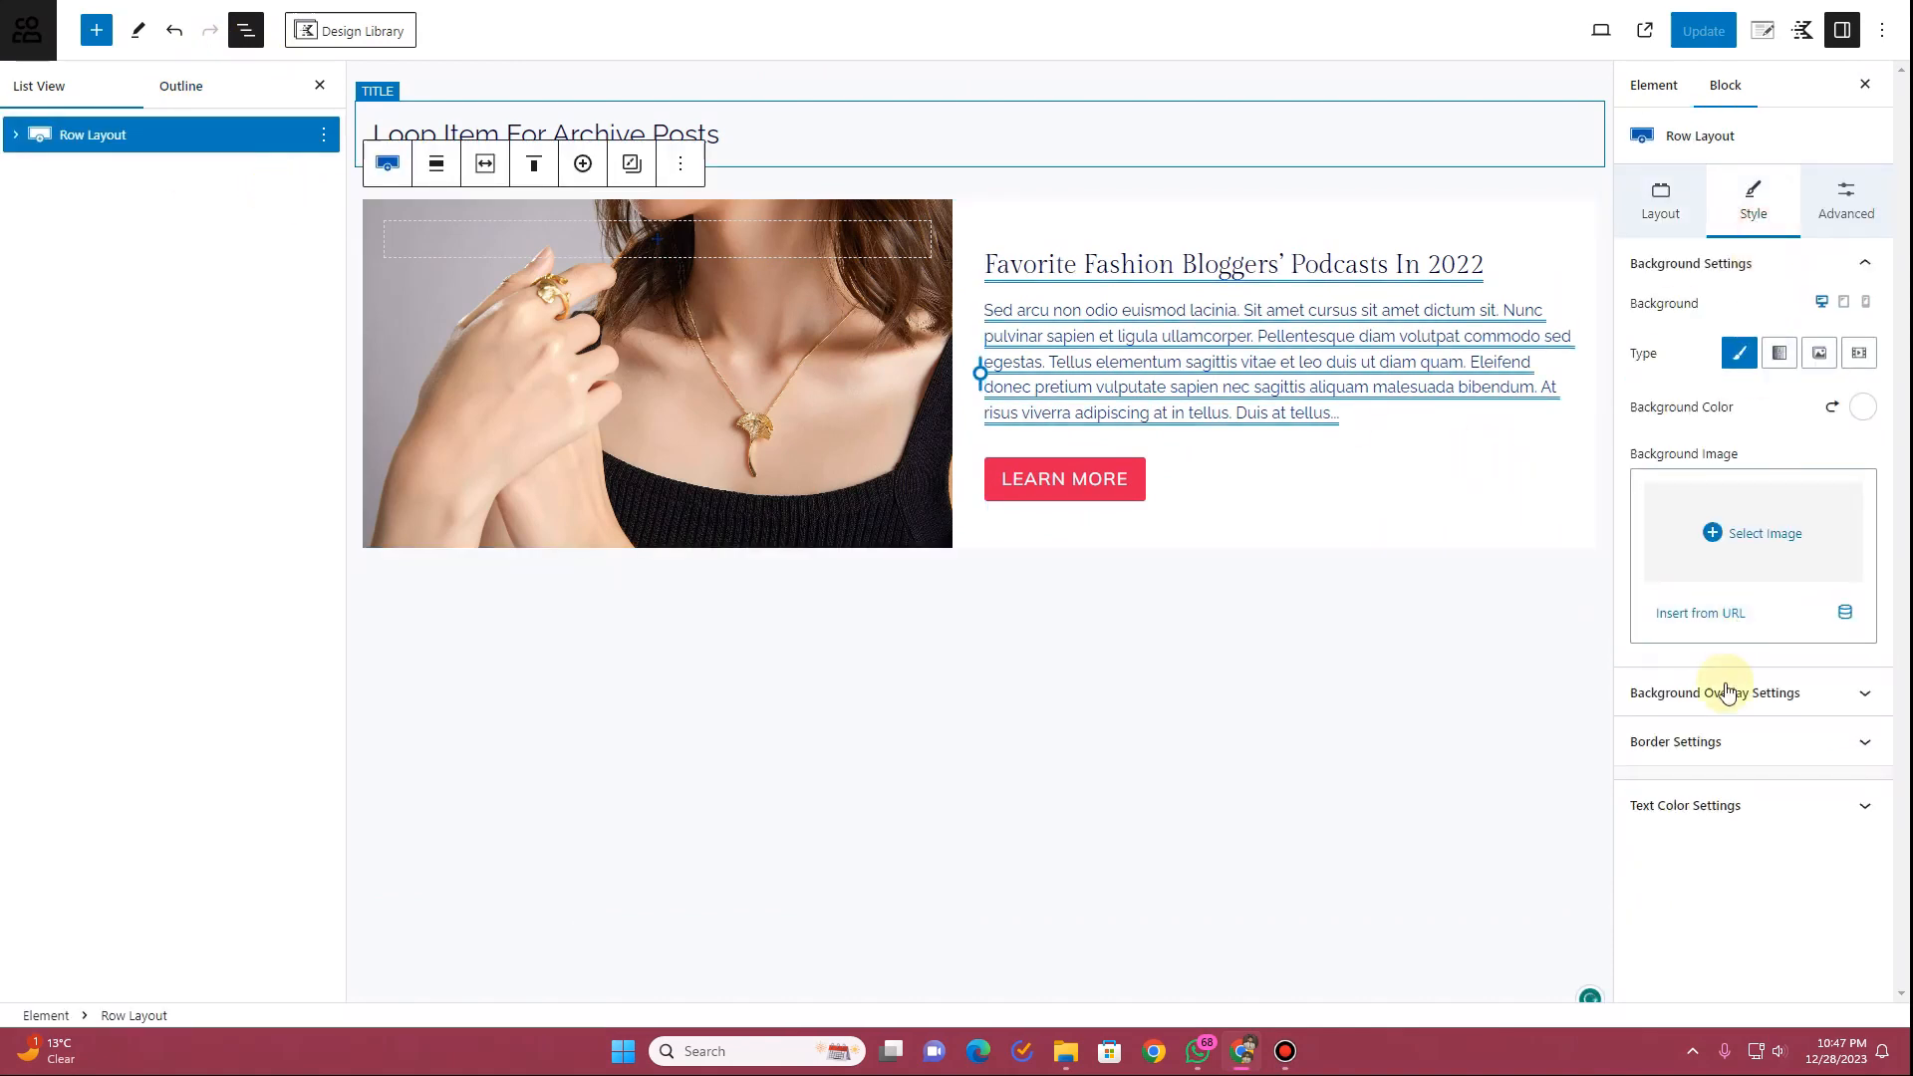
click(1712, 742)
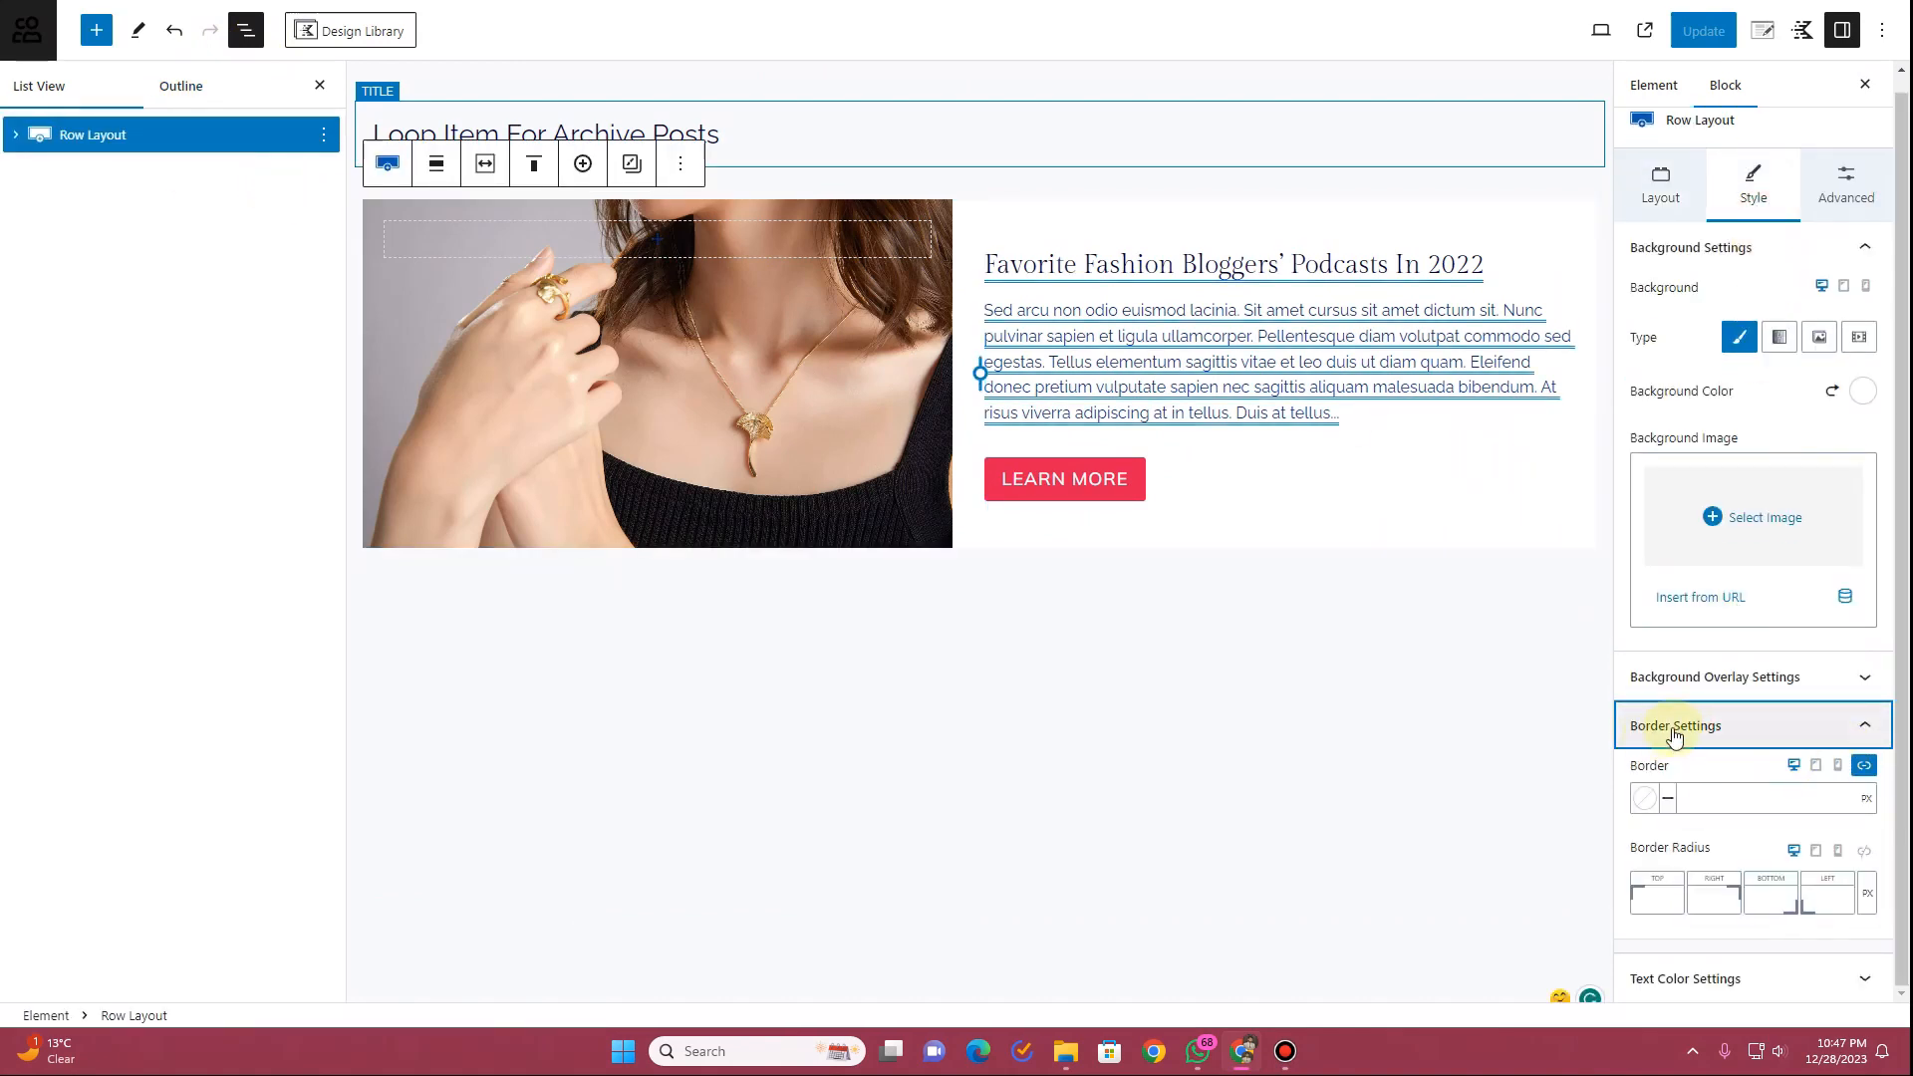
Add a new one-column Row Layout block before the existing row layout
click(16, 134)
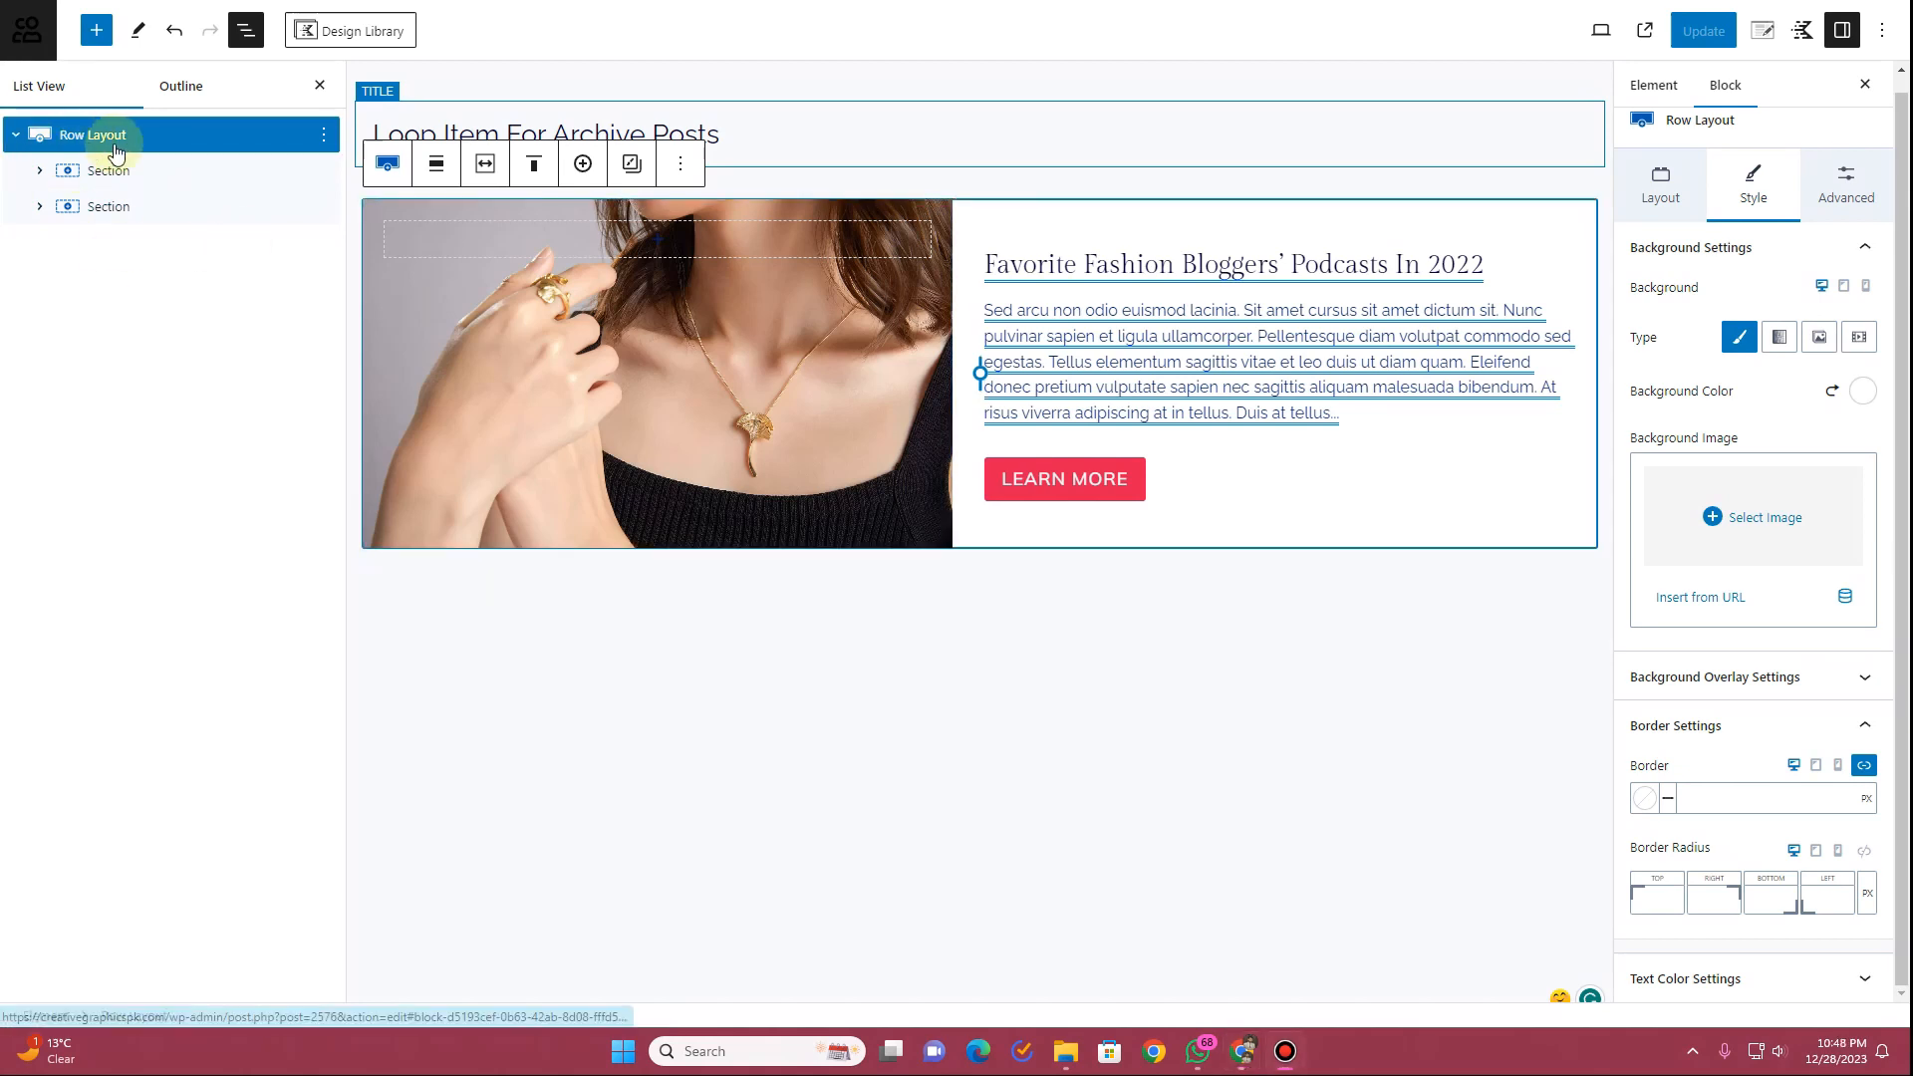
click(326, 145)
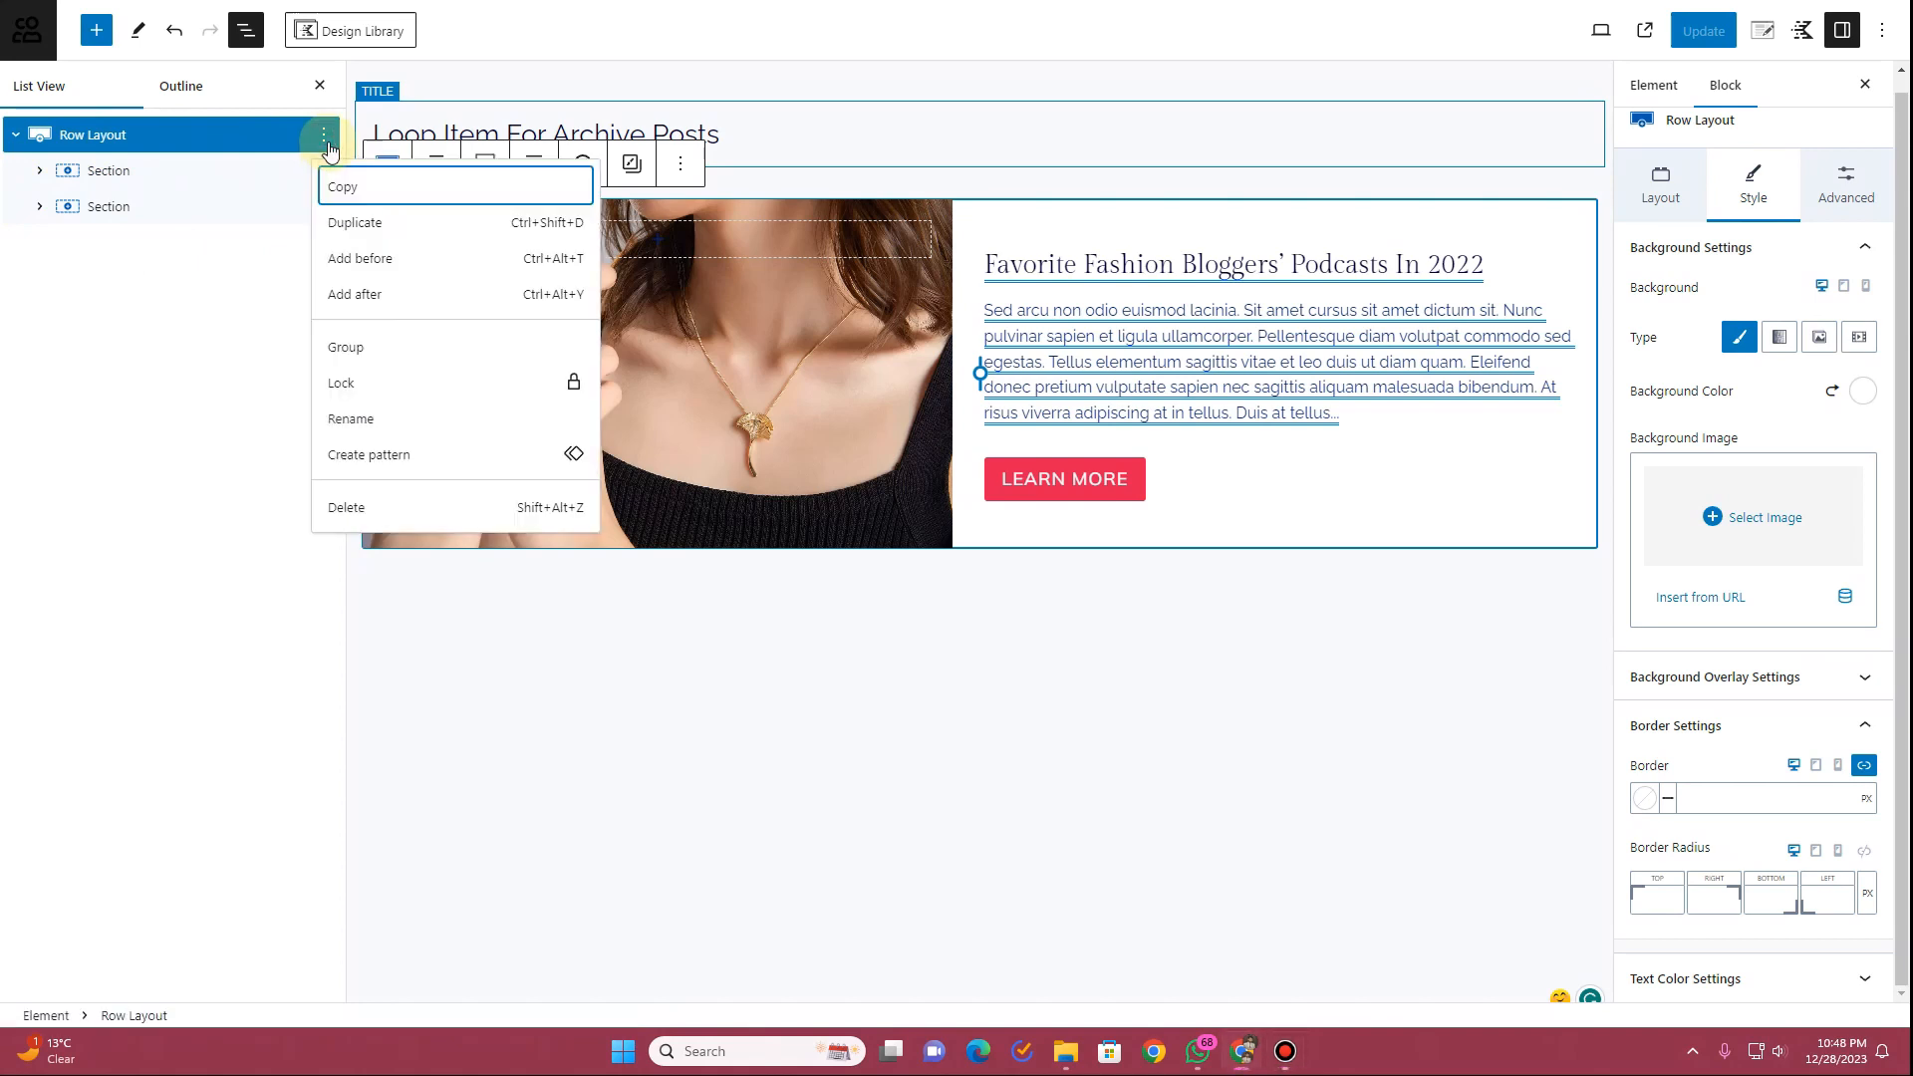
click(352, 263)
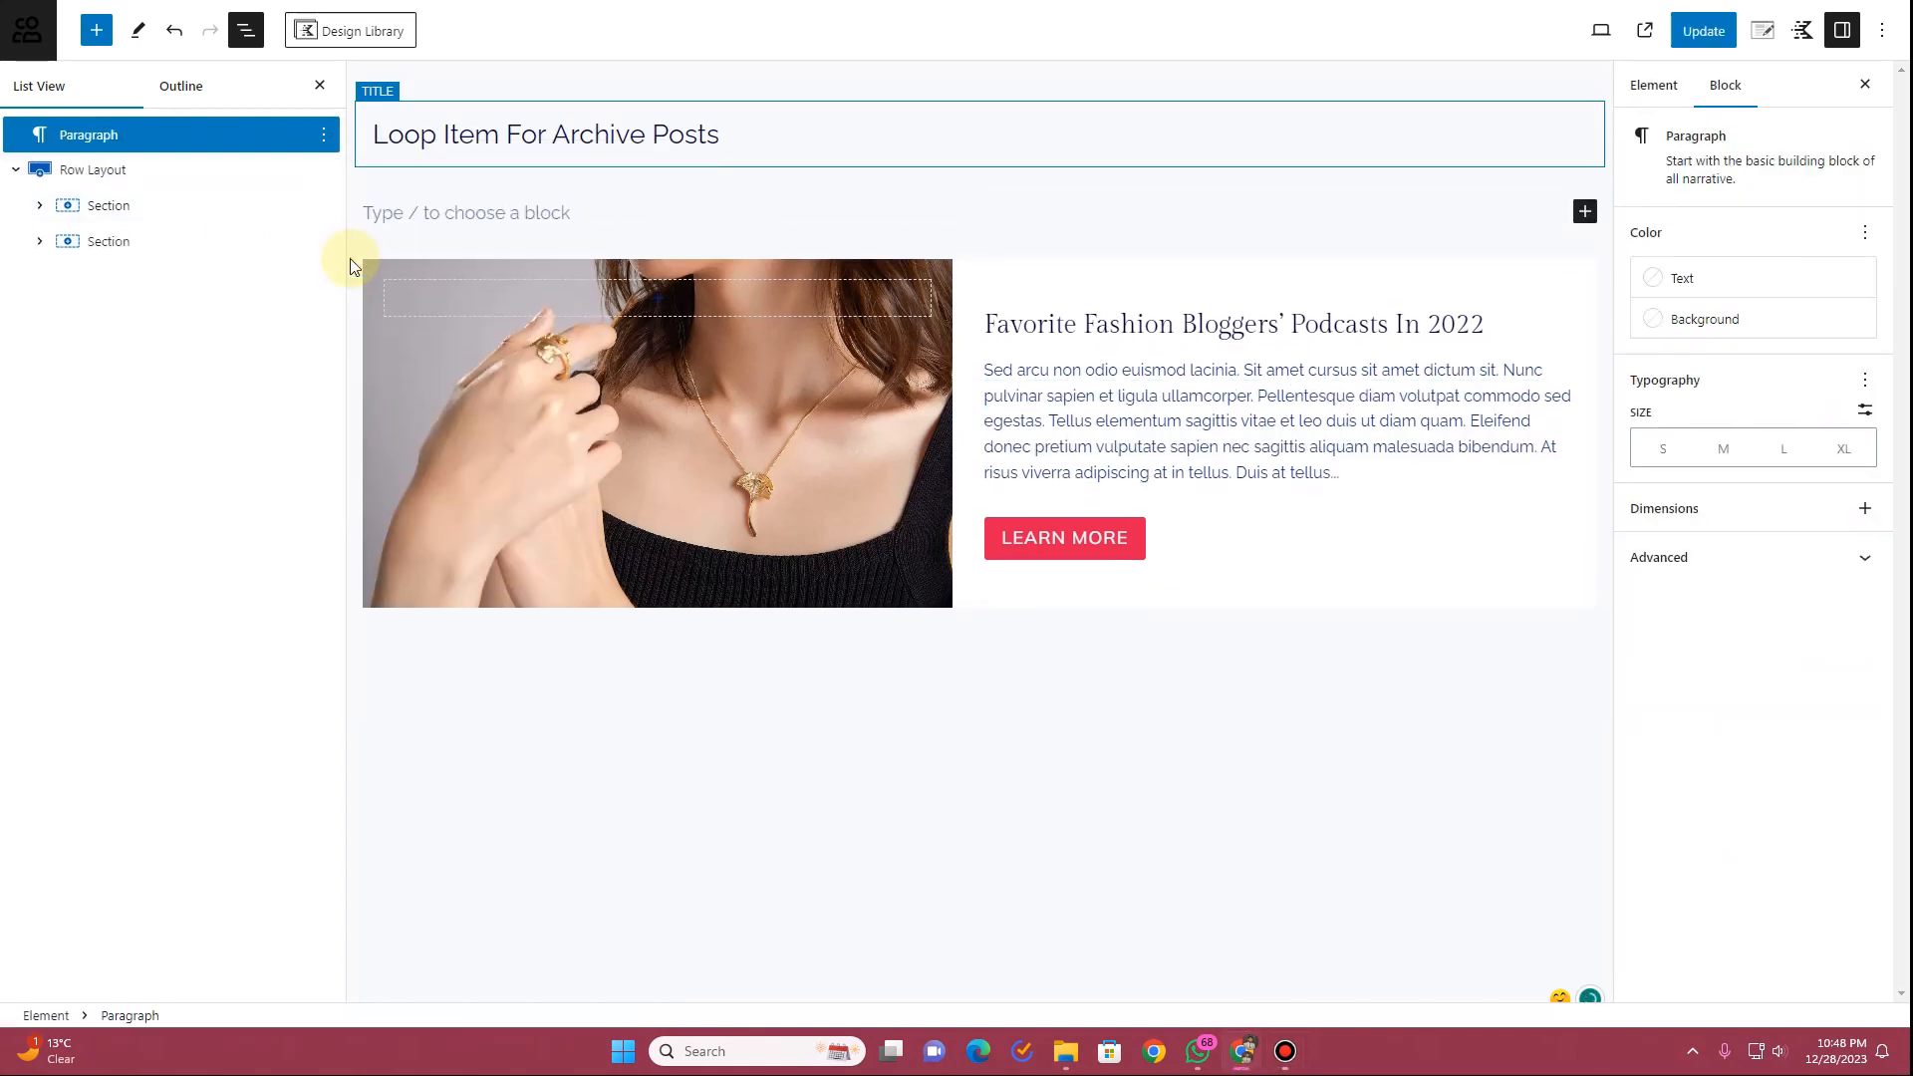
click(1585, 213)
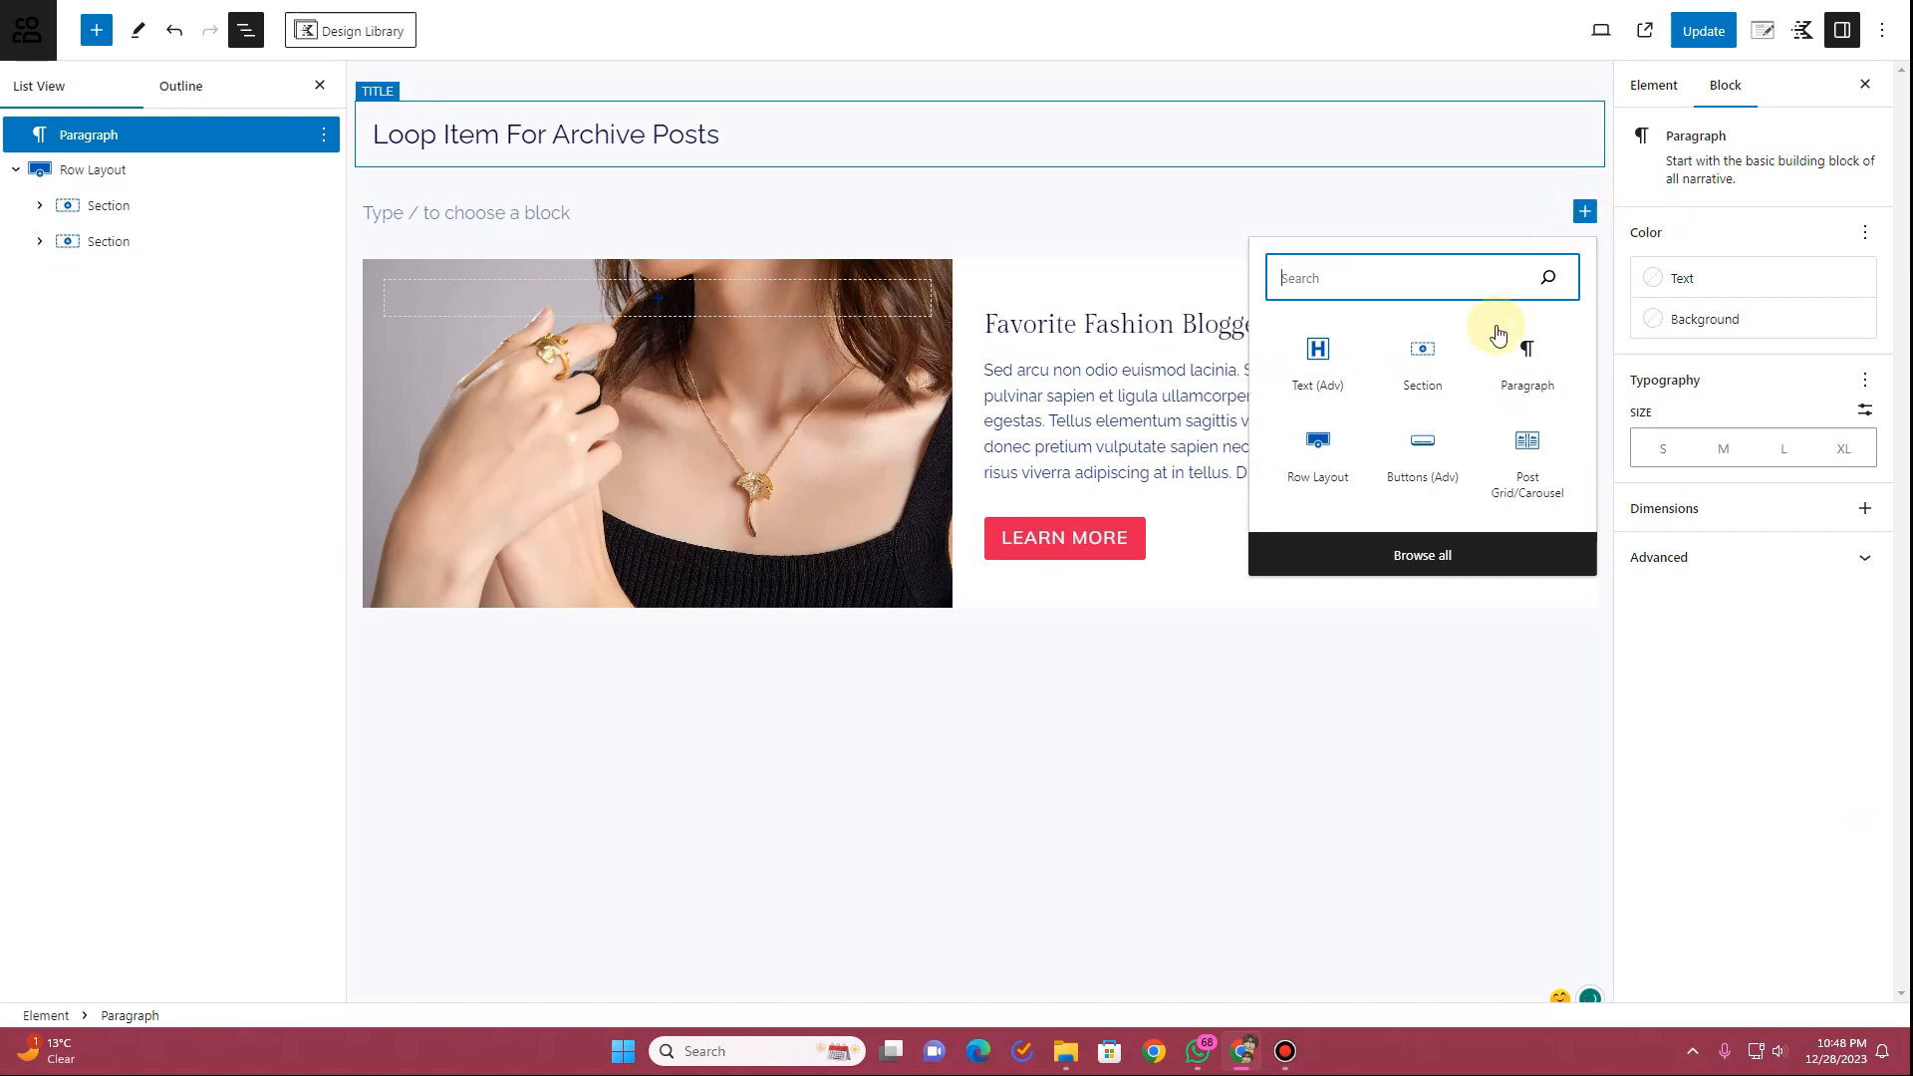
click(1320, 450)
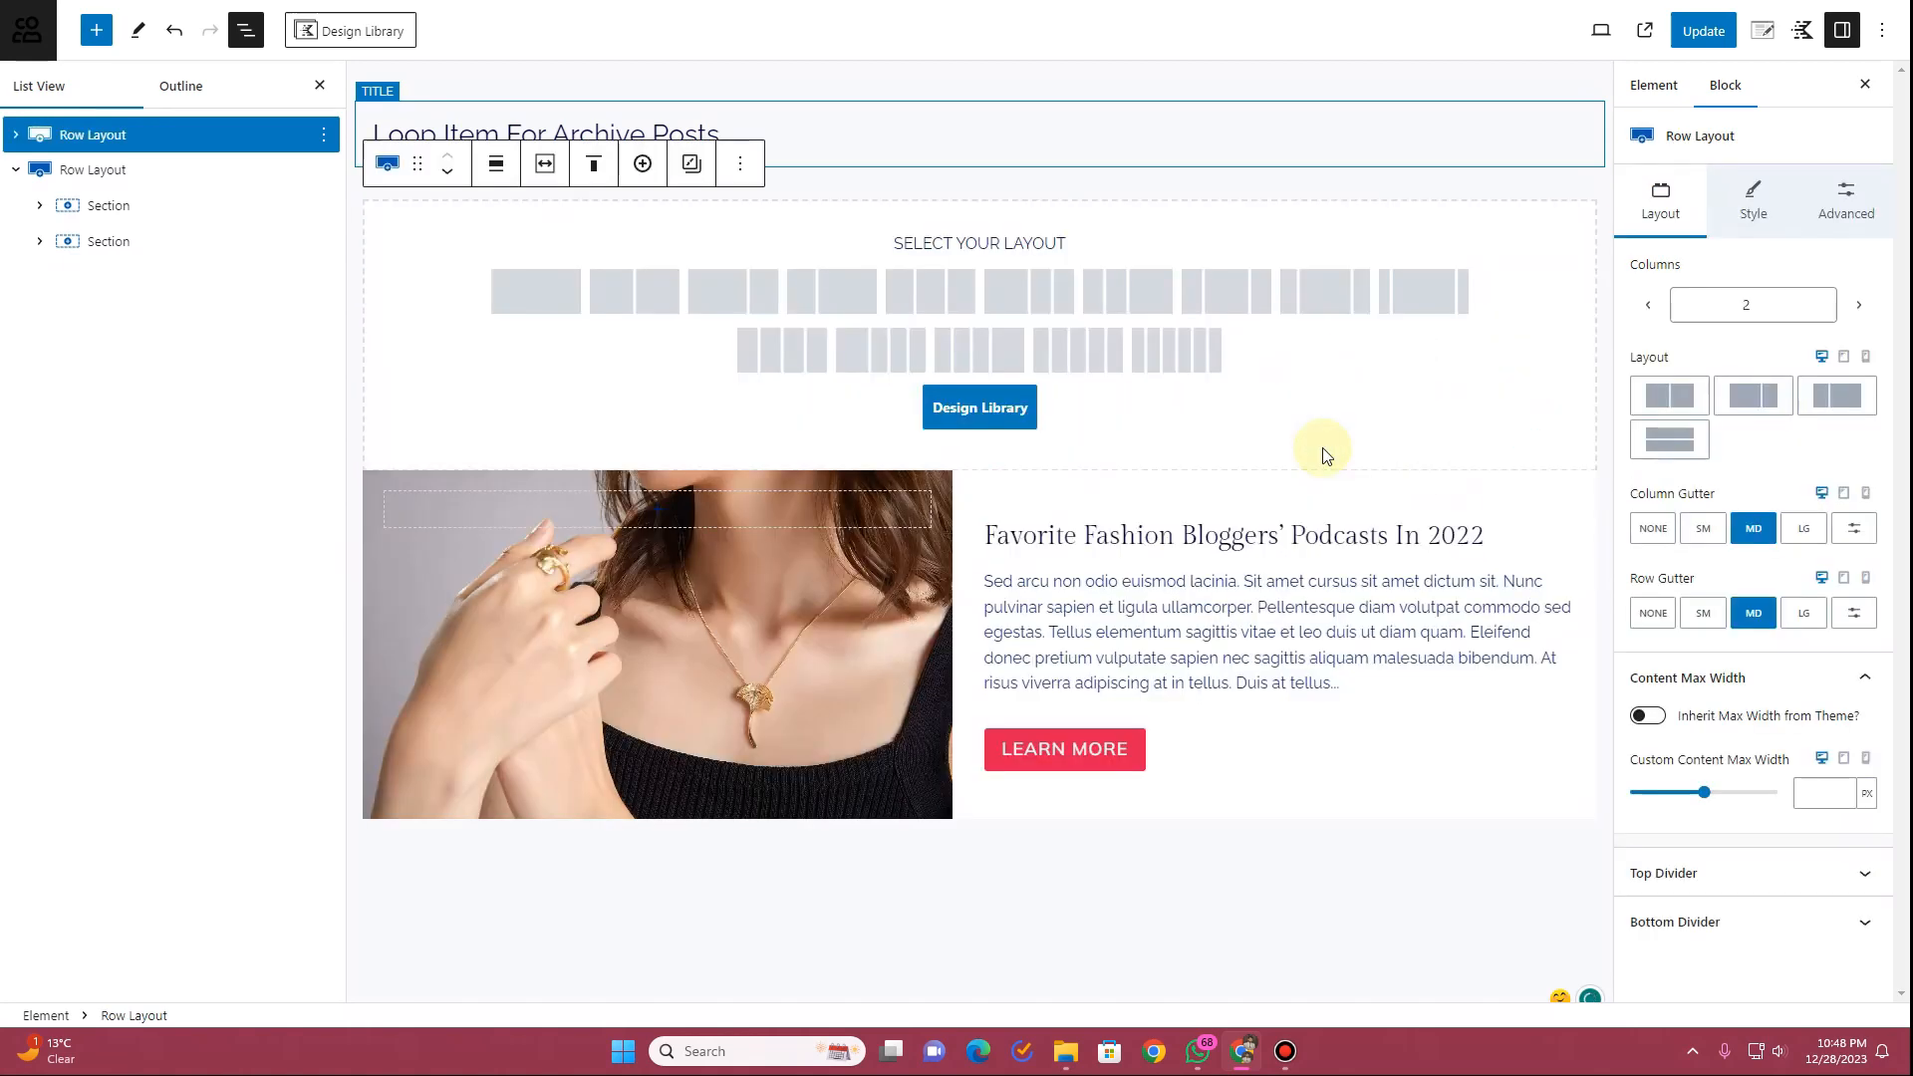
click(541, 304)
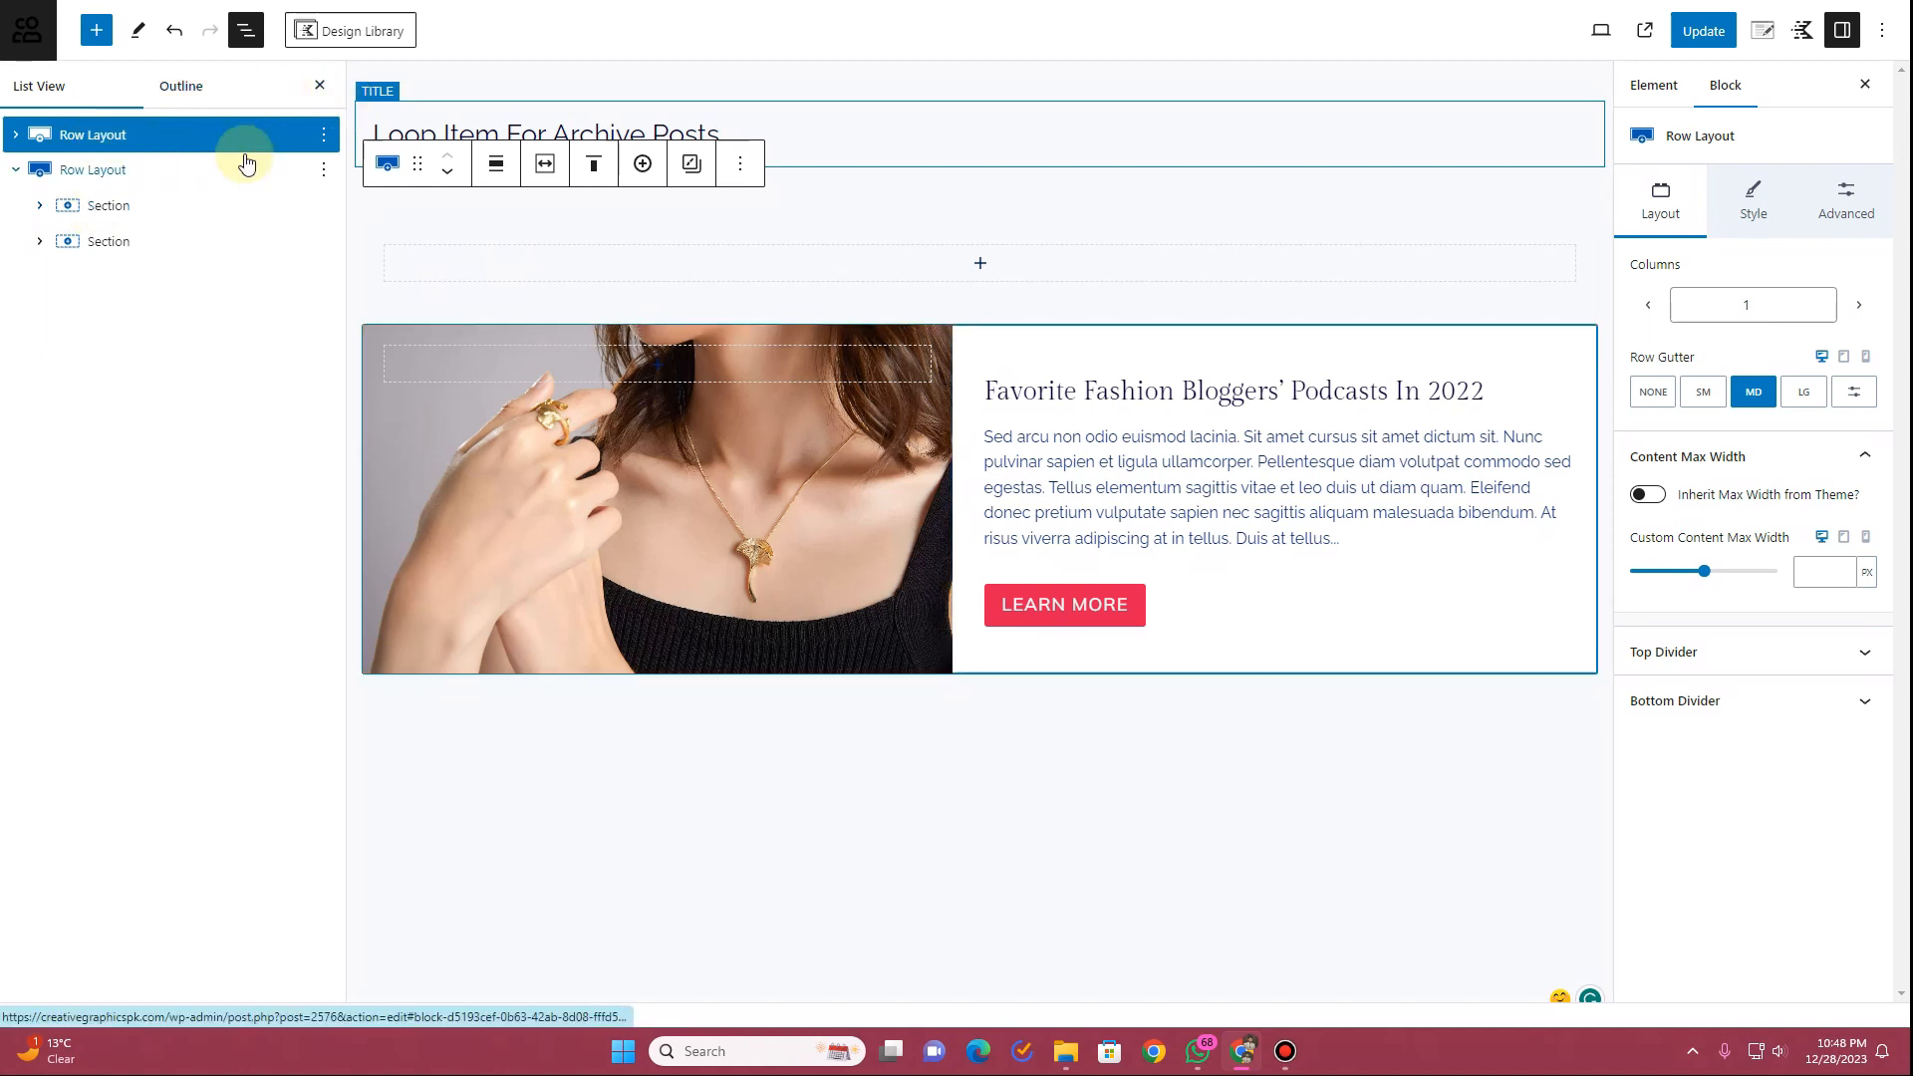
Insert a Section block in the new row and move the original row's image and text sections into it
click(976, 263)
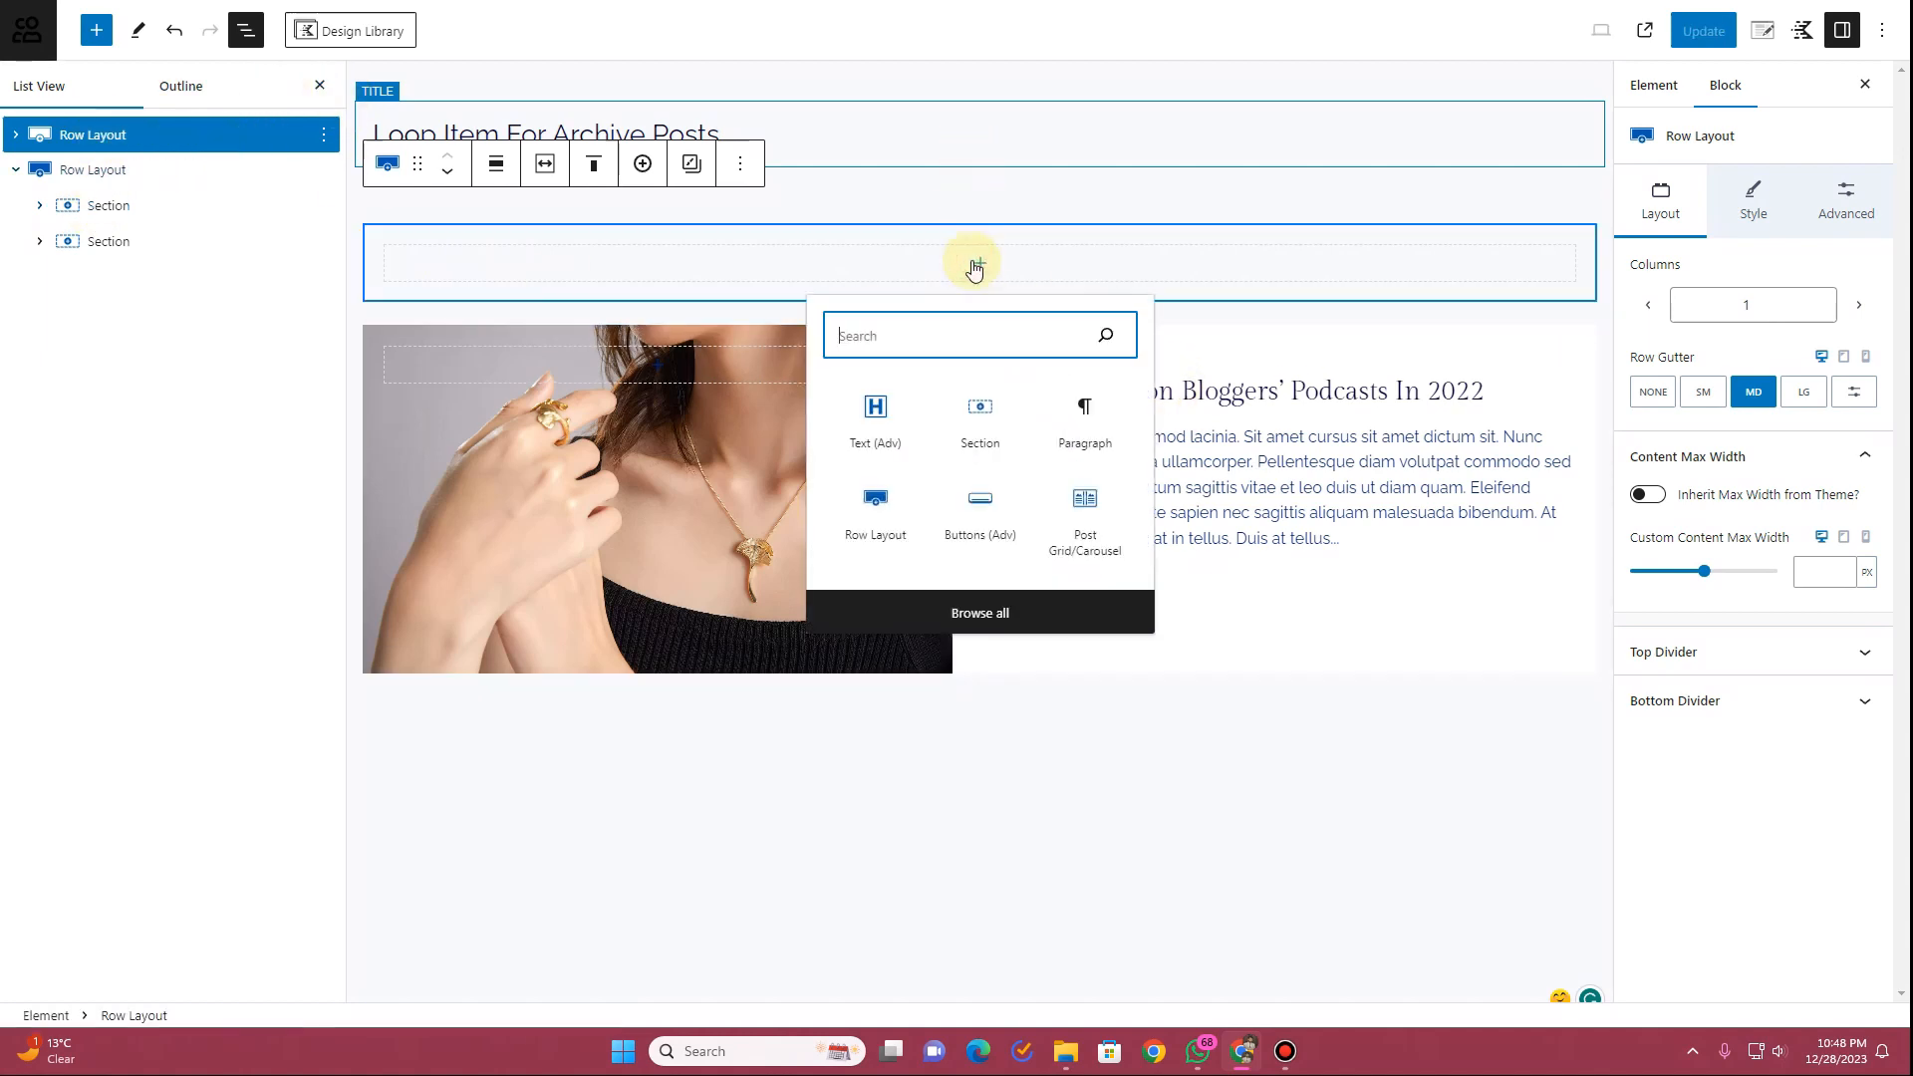
click(979, 414)
drag(60, 277, 174, 225)
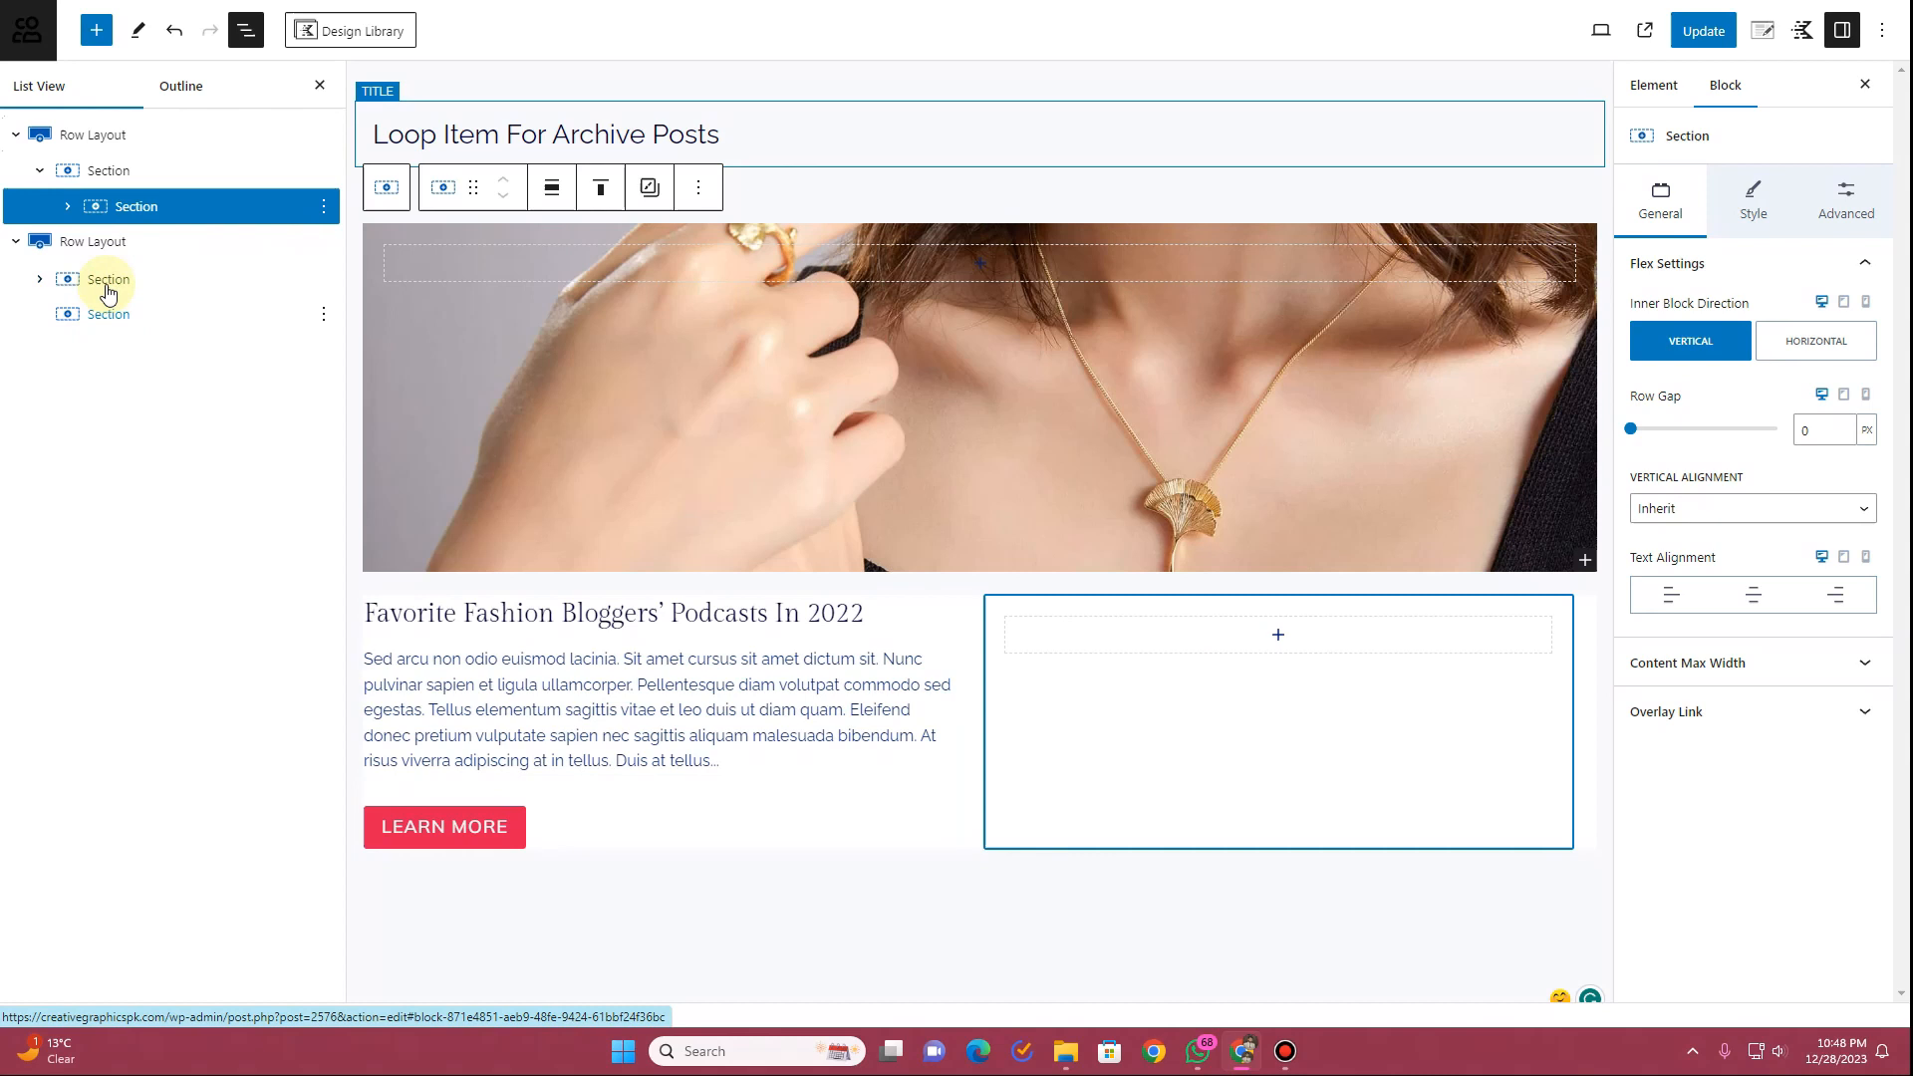
drag(108, 285, 142, 225)
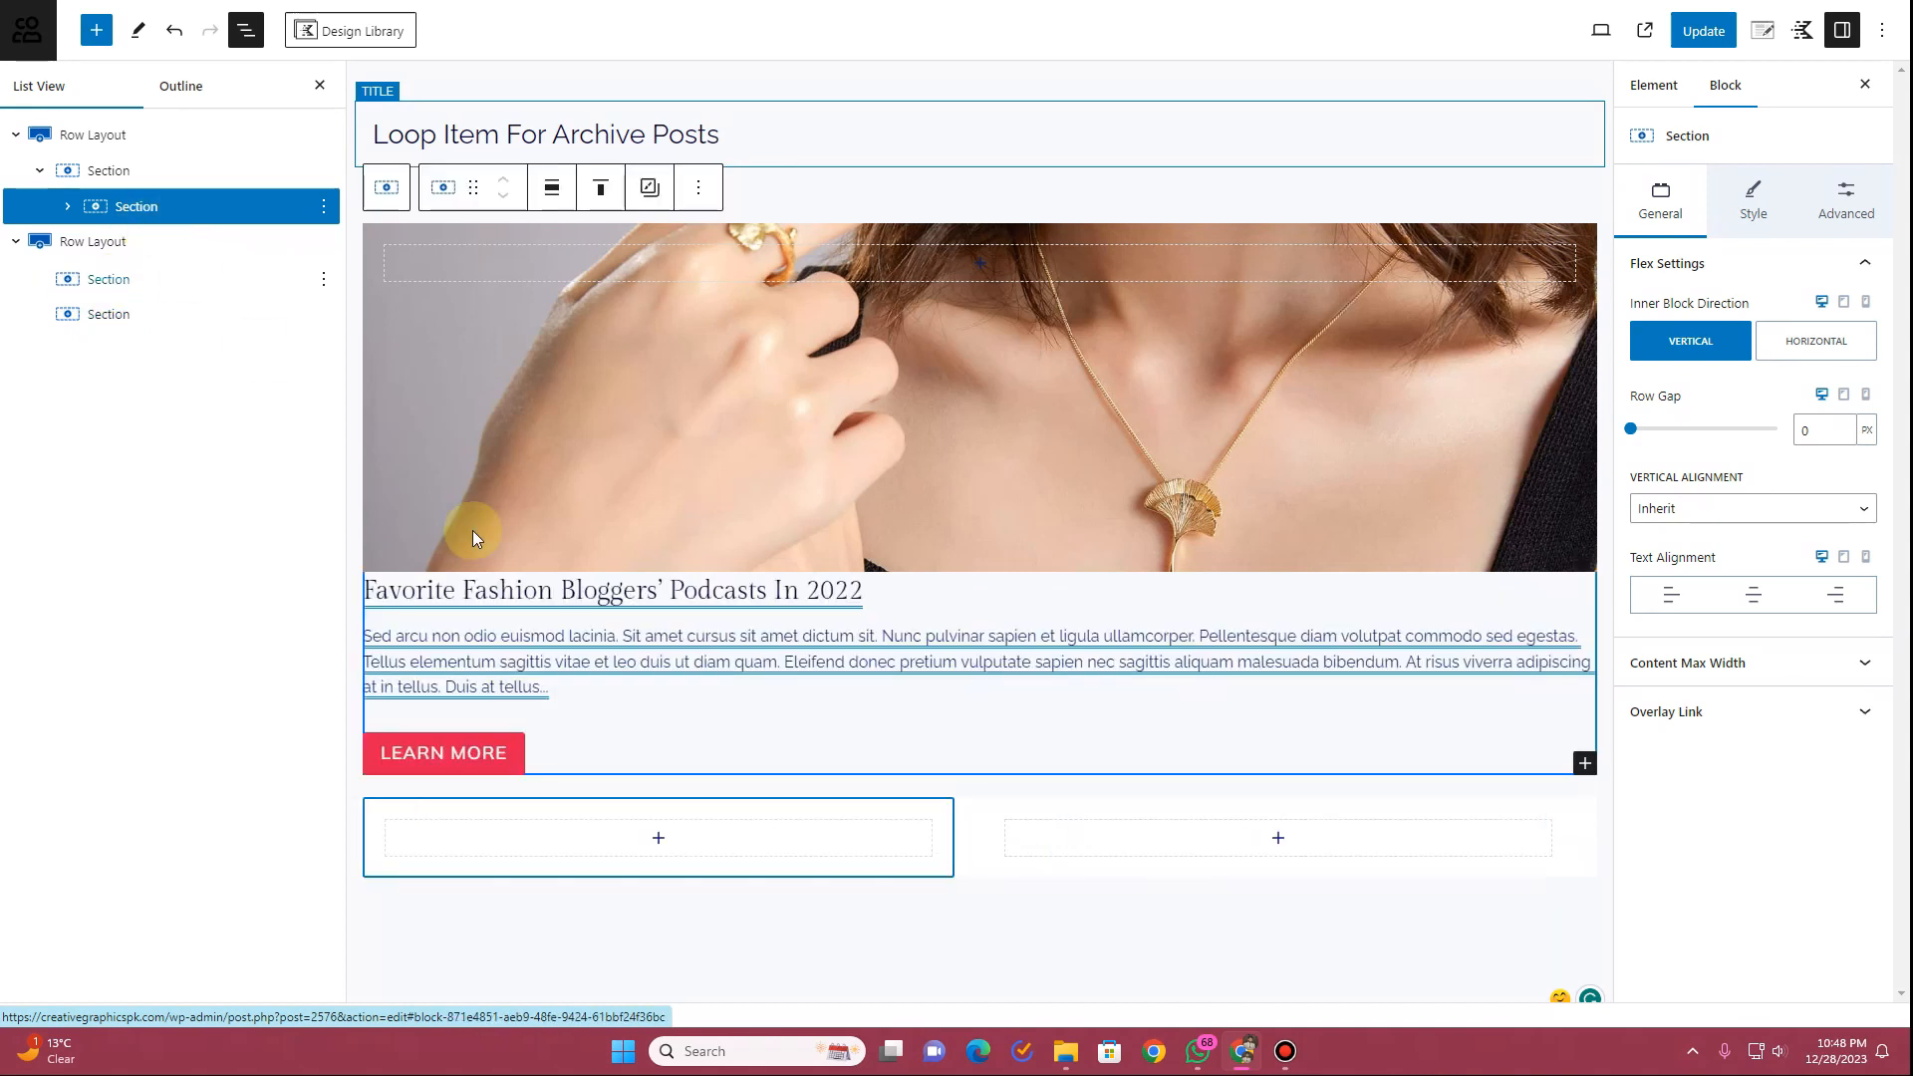
Set the inner block direction to Horizontal for the new row's outer section and the section nested inside it
click(40, 171)
click(39, 171)
click(68, 211)
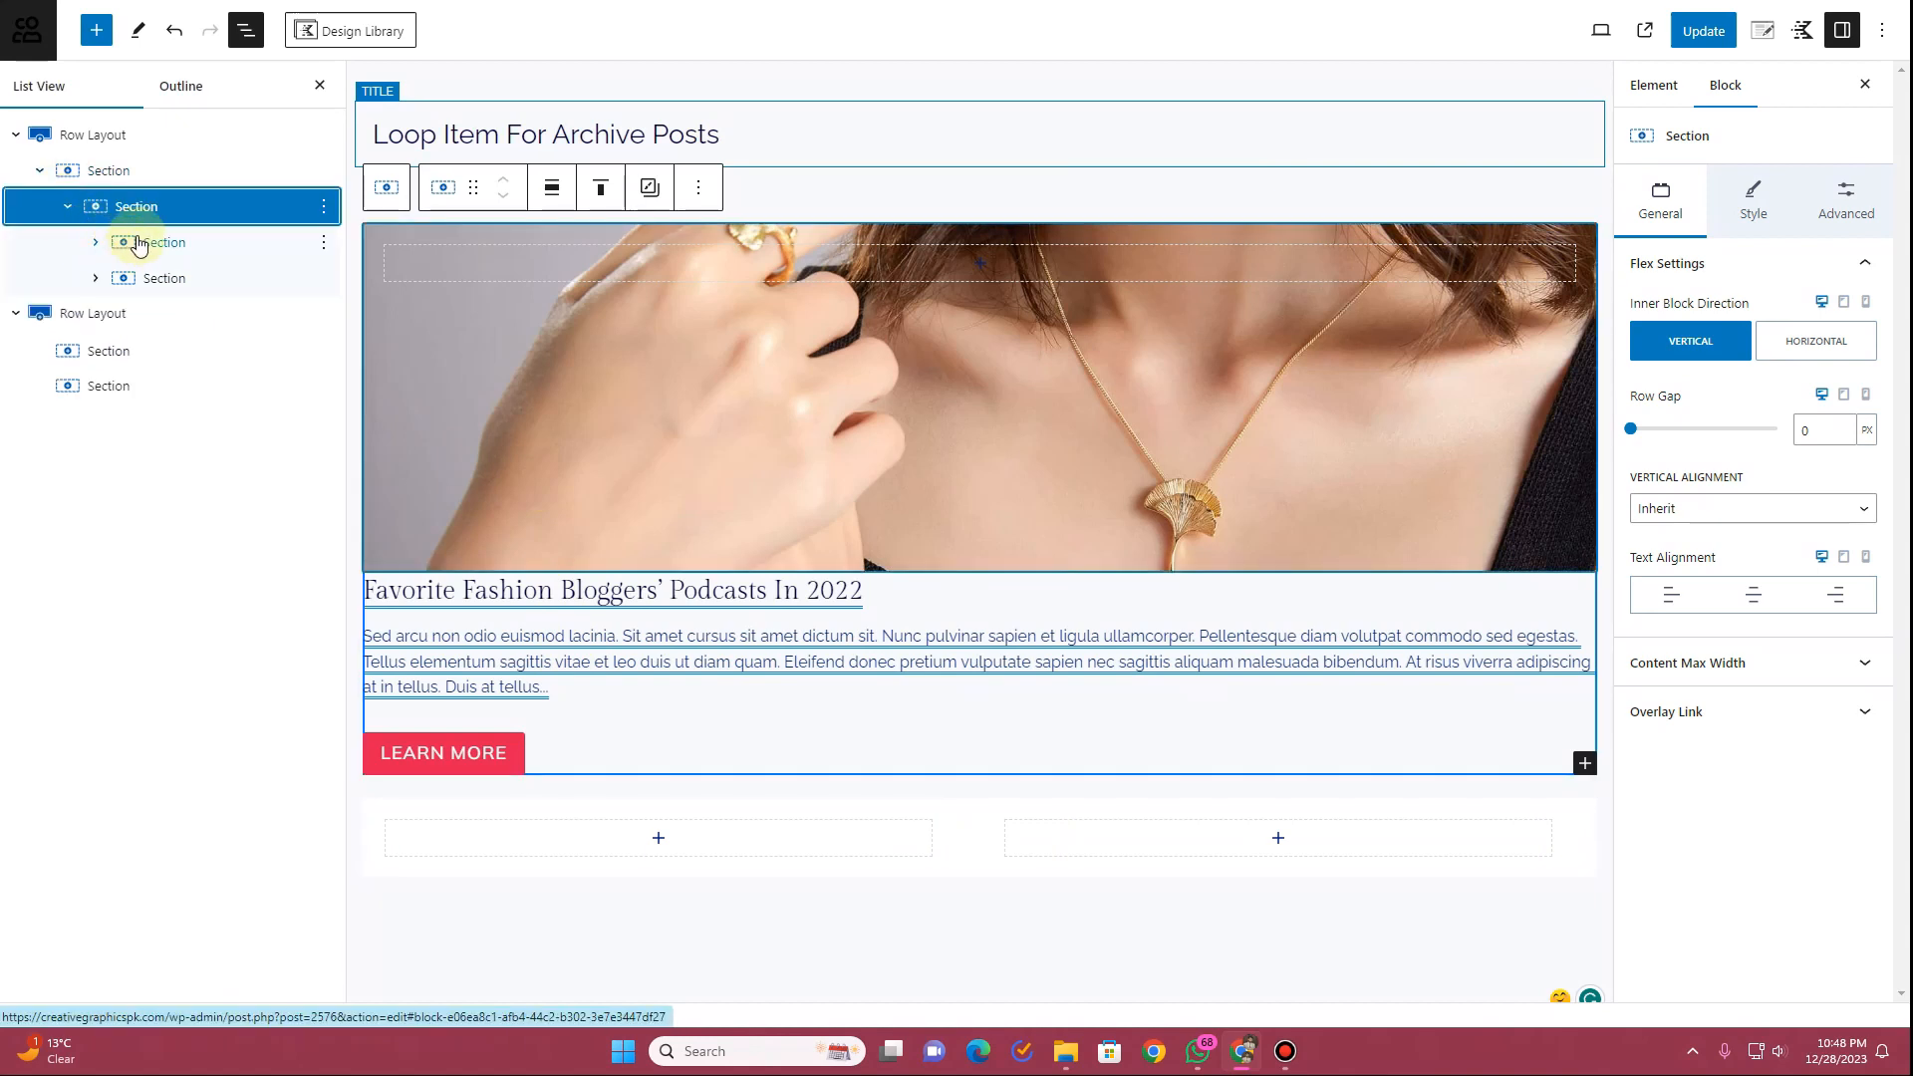
click(112, 174)
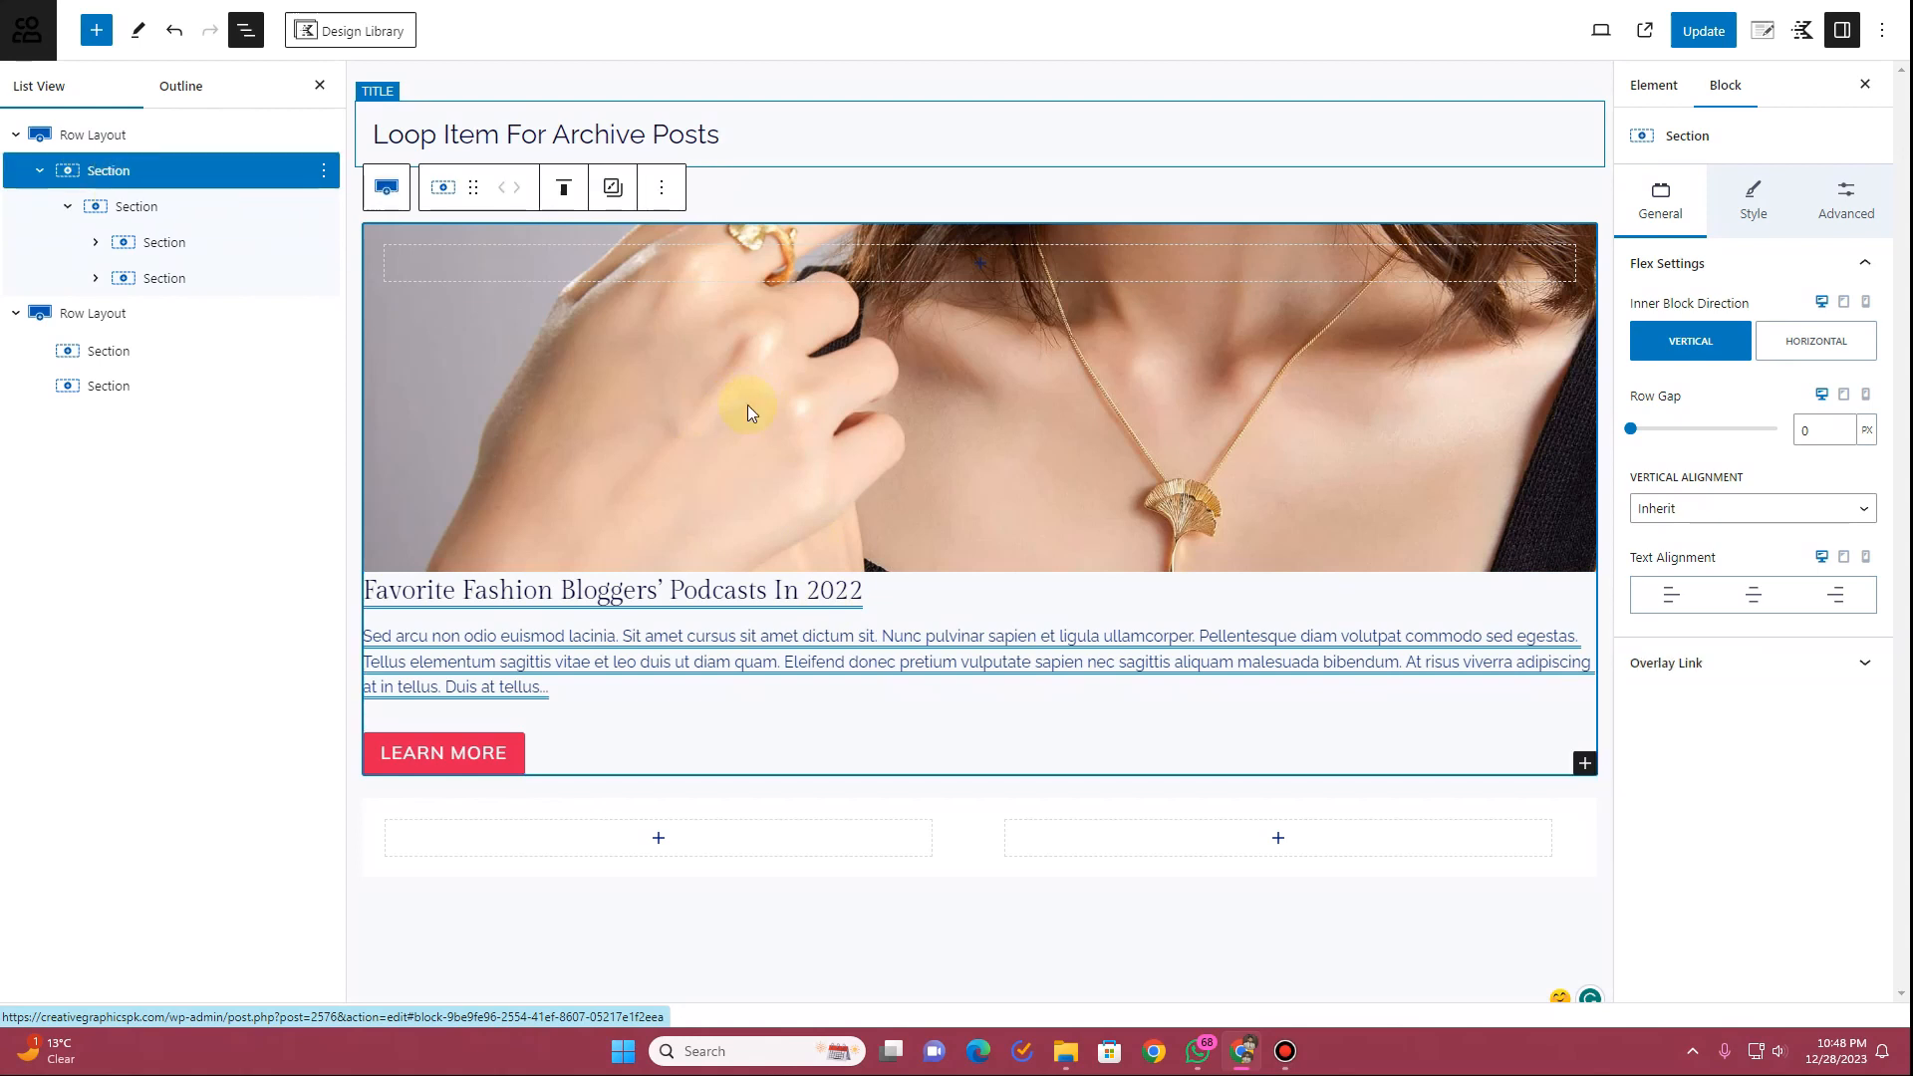
click(1819, 343)
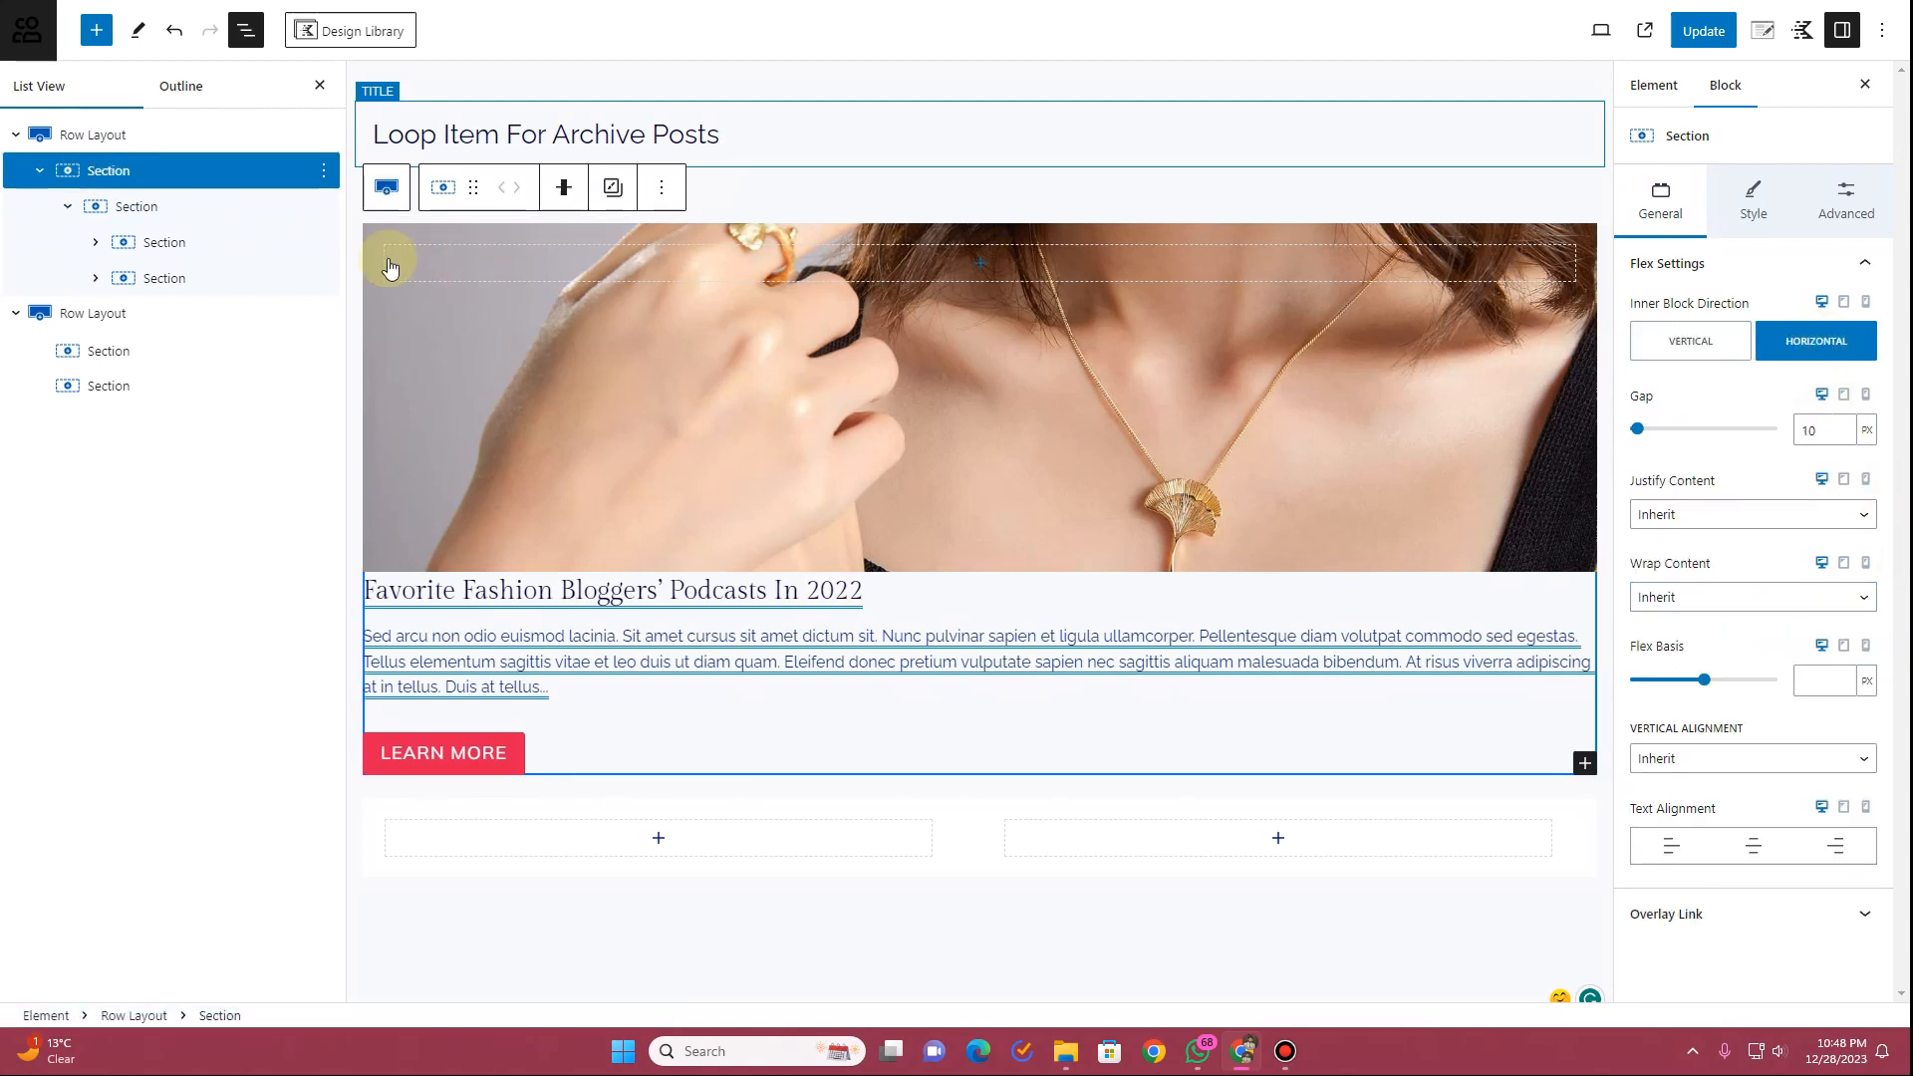
click(179, 208)
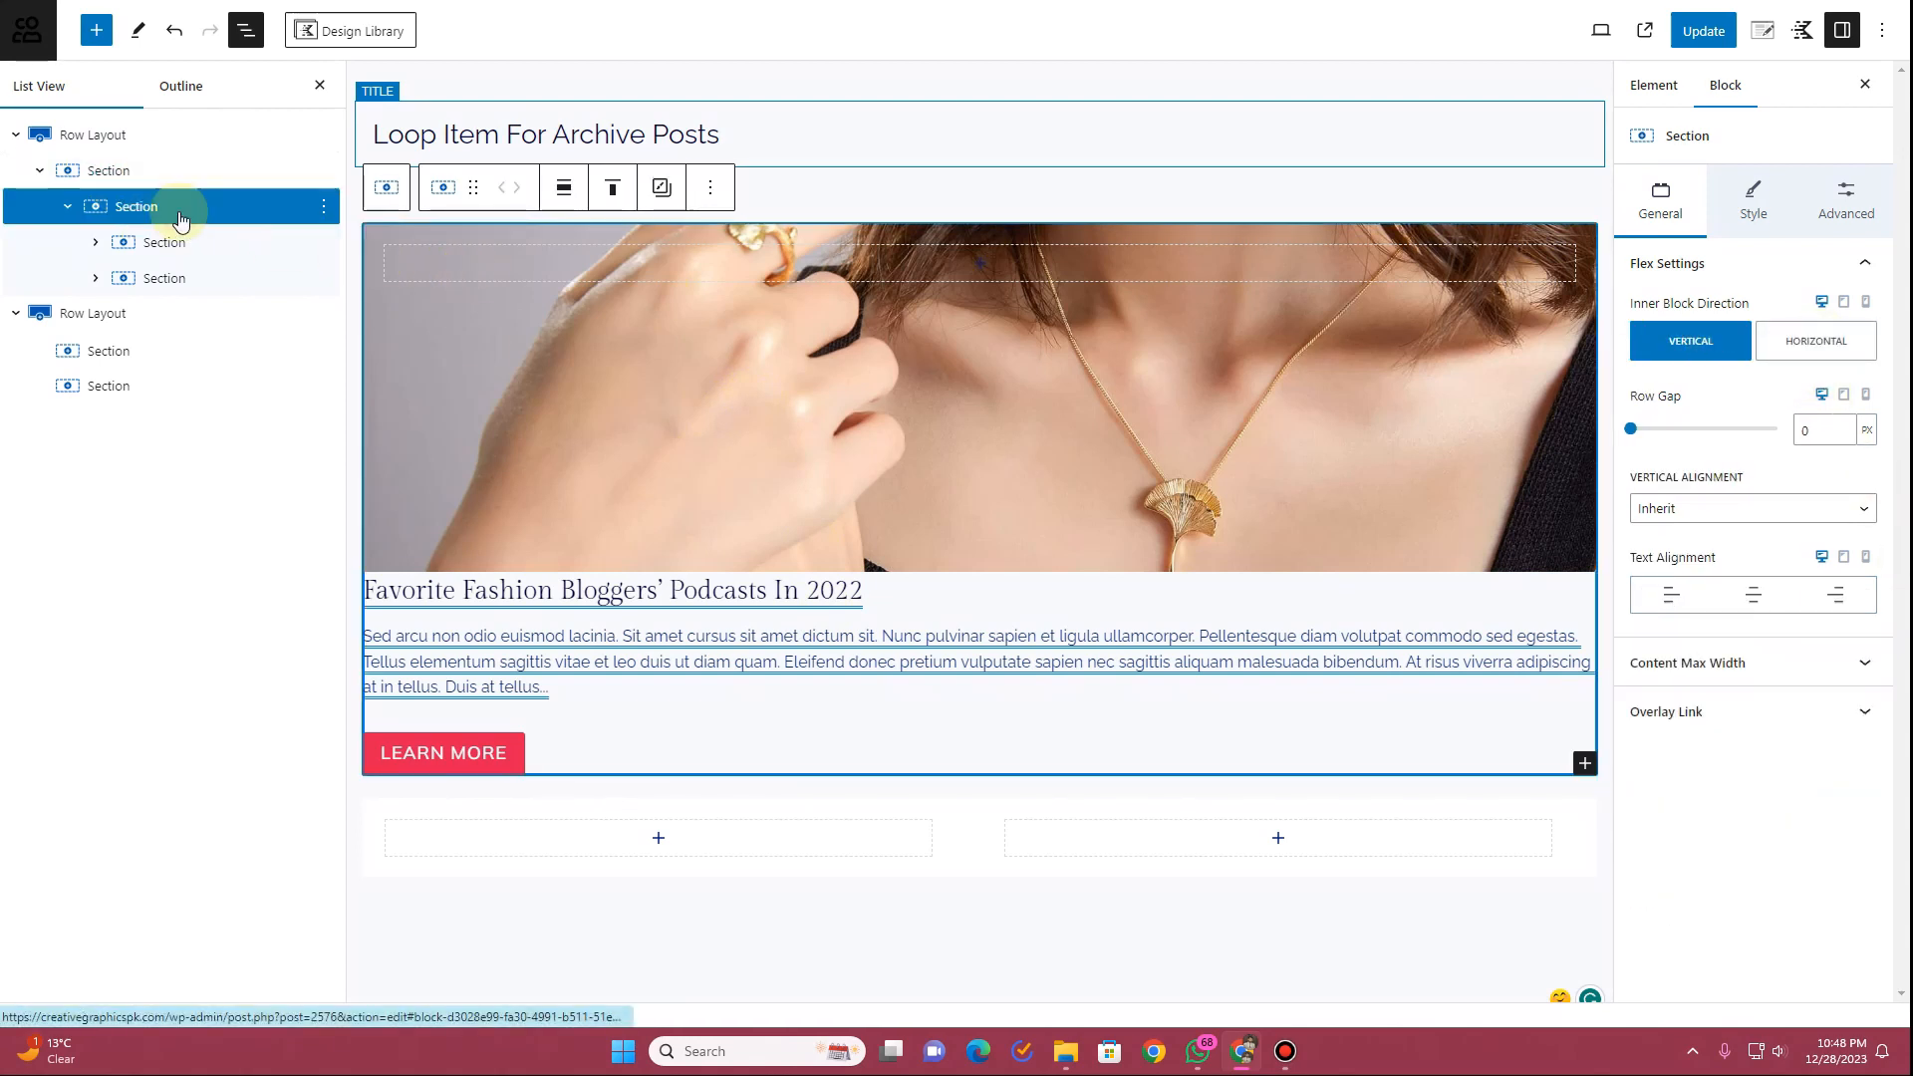
click(1793, 348)
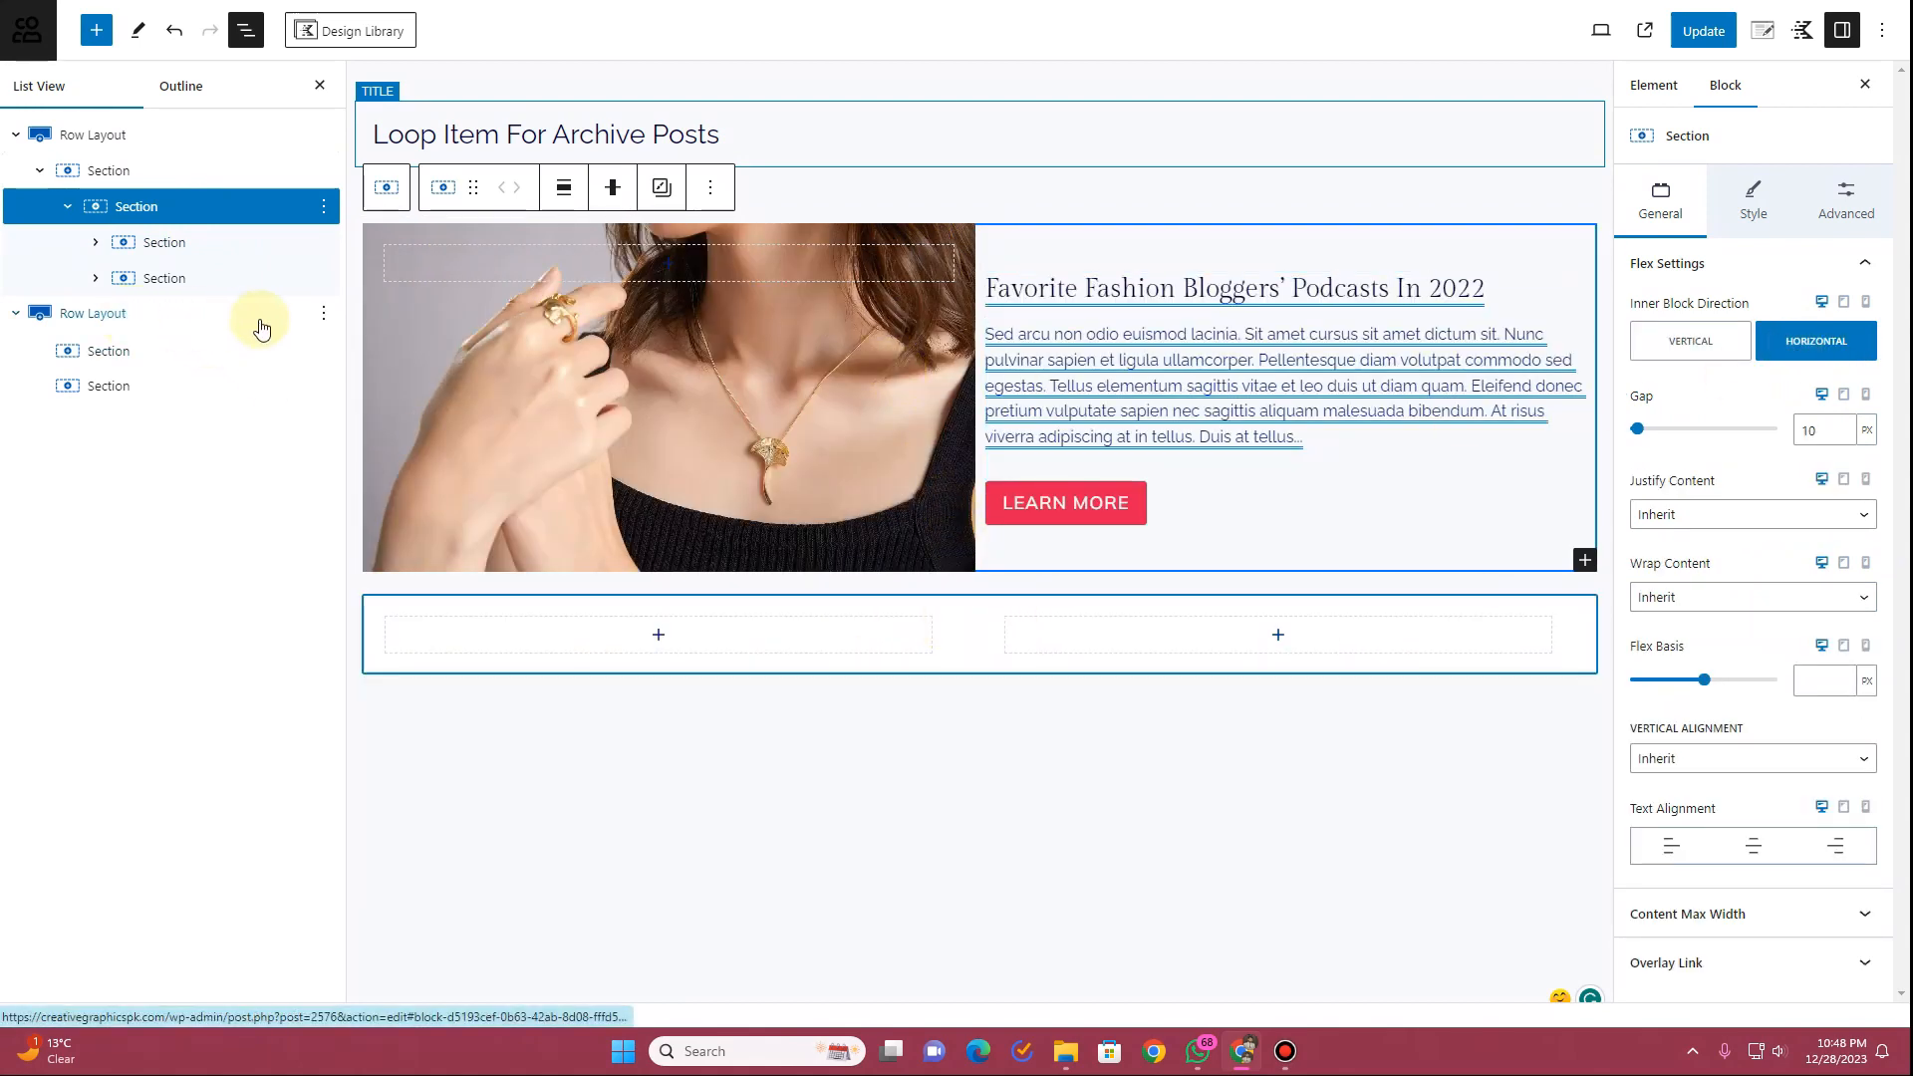
Delete the original two-column row layout that has been emptied
click(322, 313)
click(384, 732)
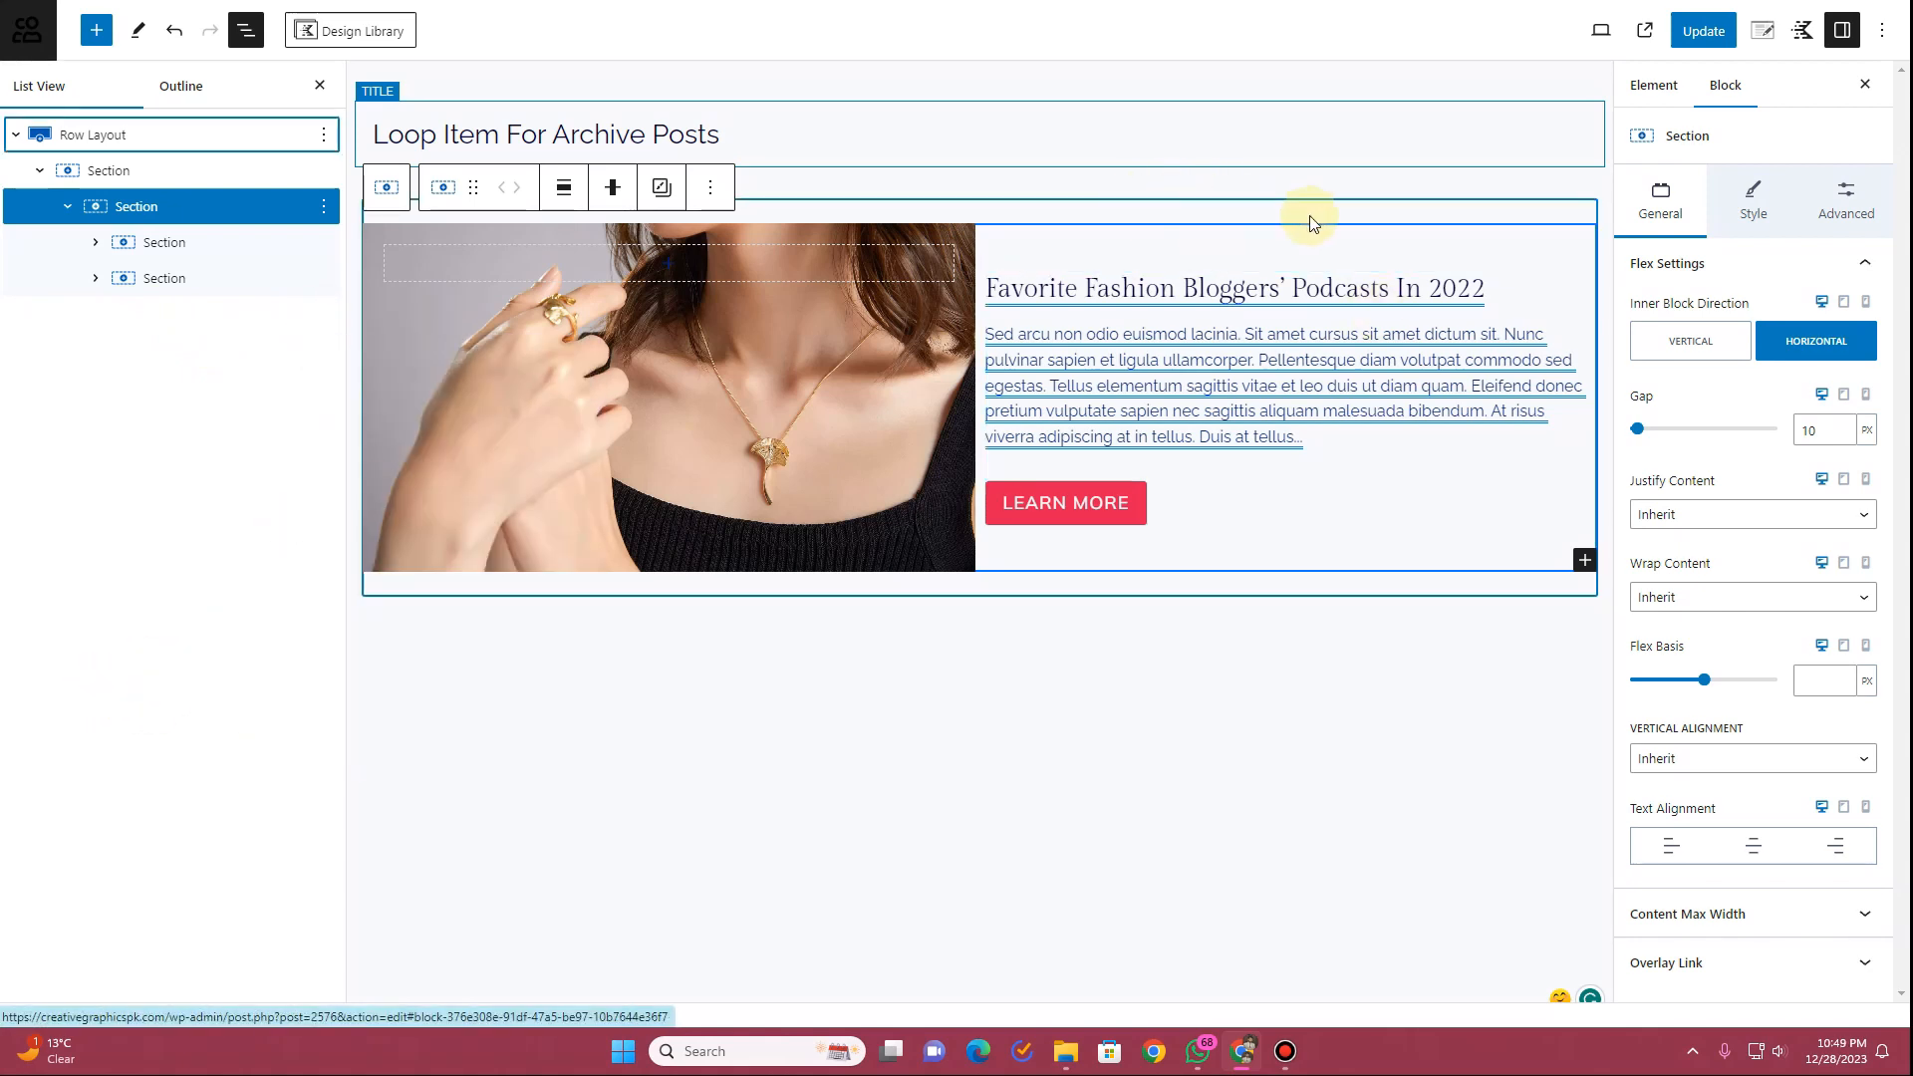
Set the outer section's top and right padding to None
click(1824, 218)
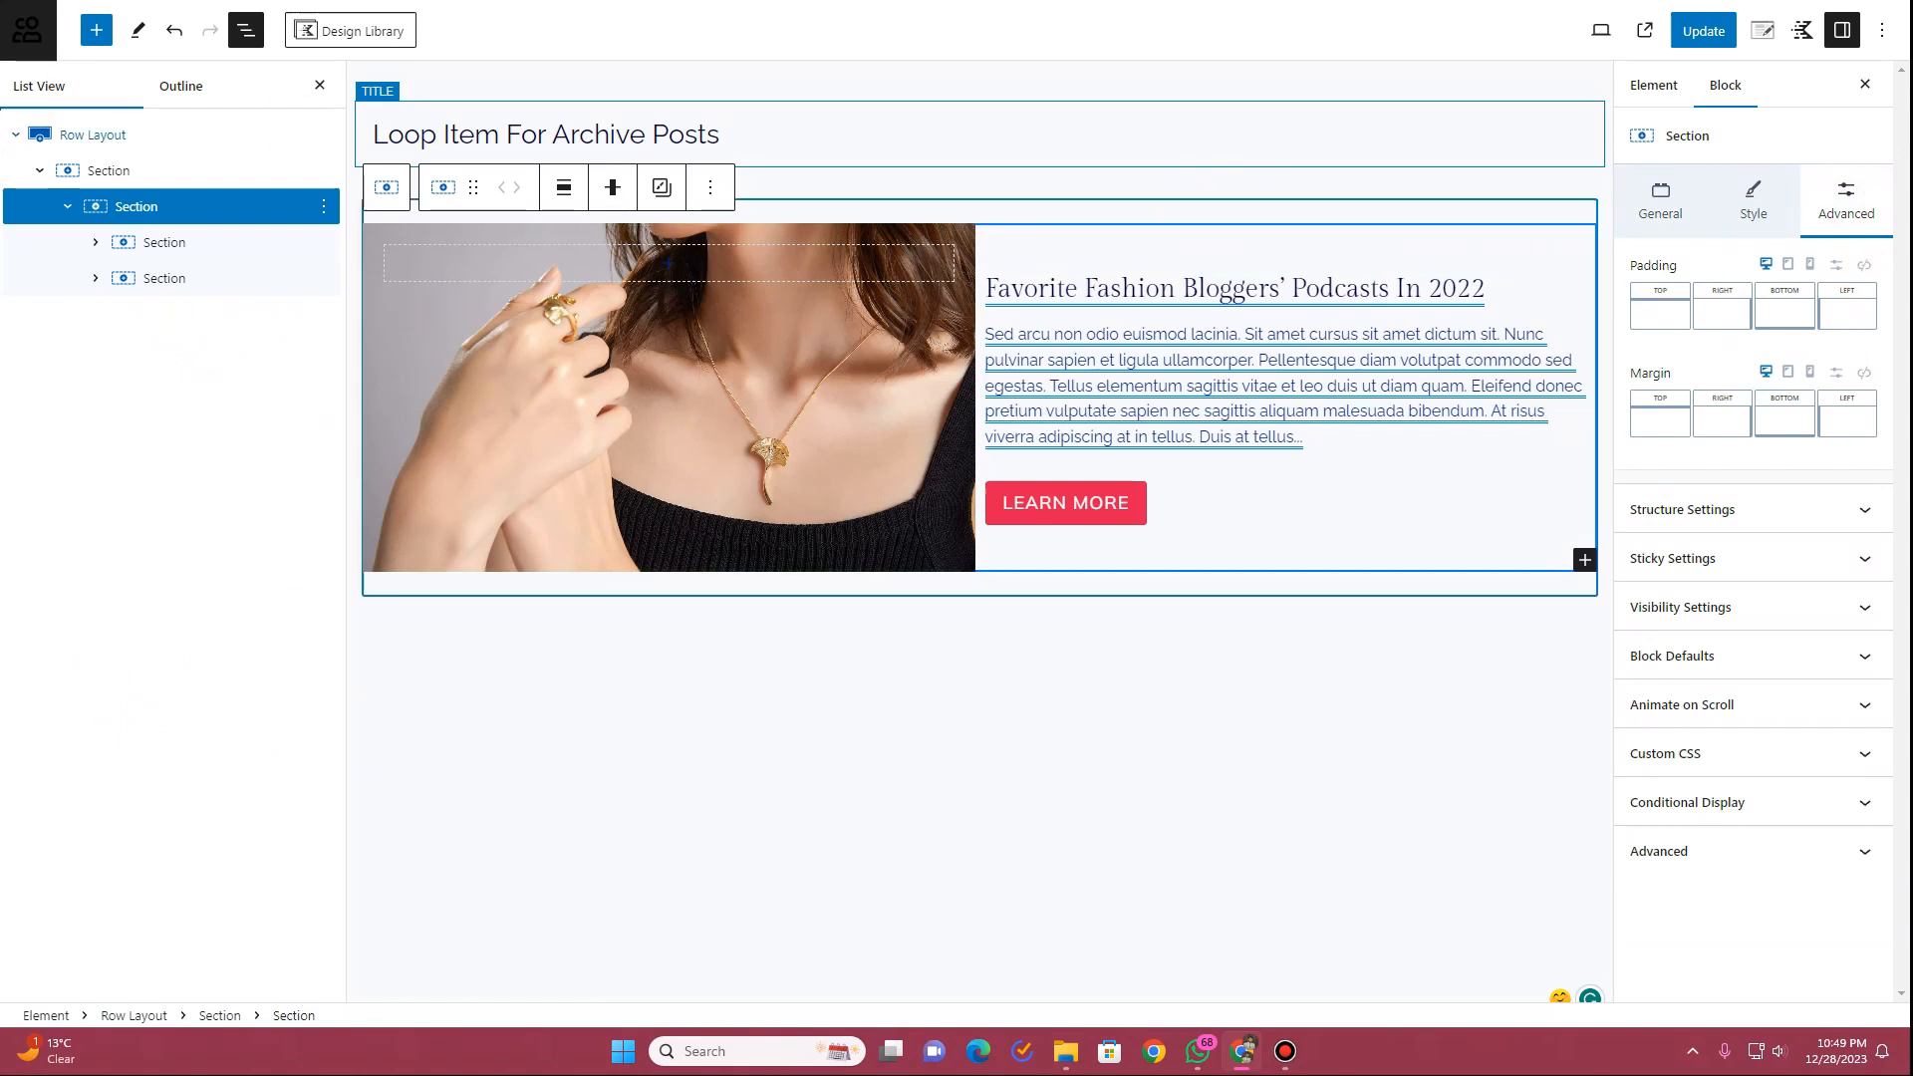
click(124, 171)
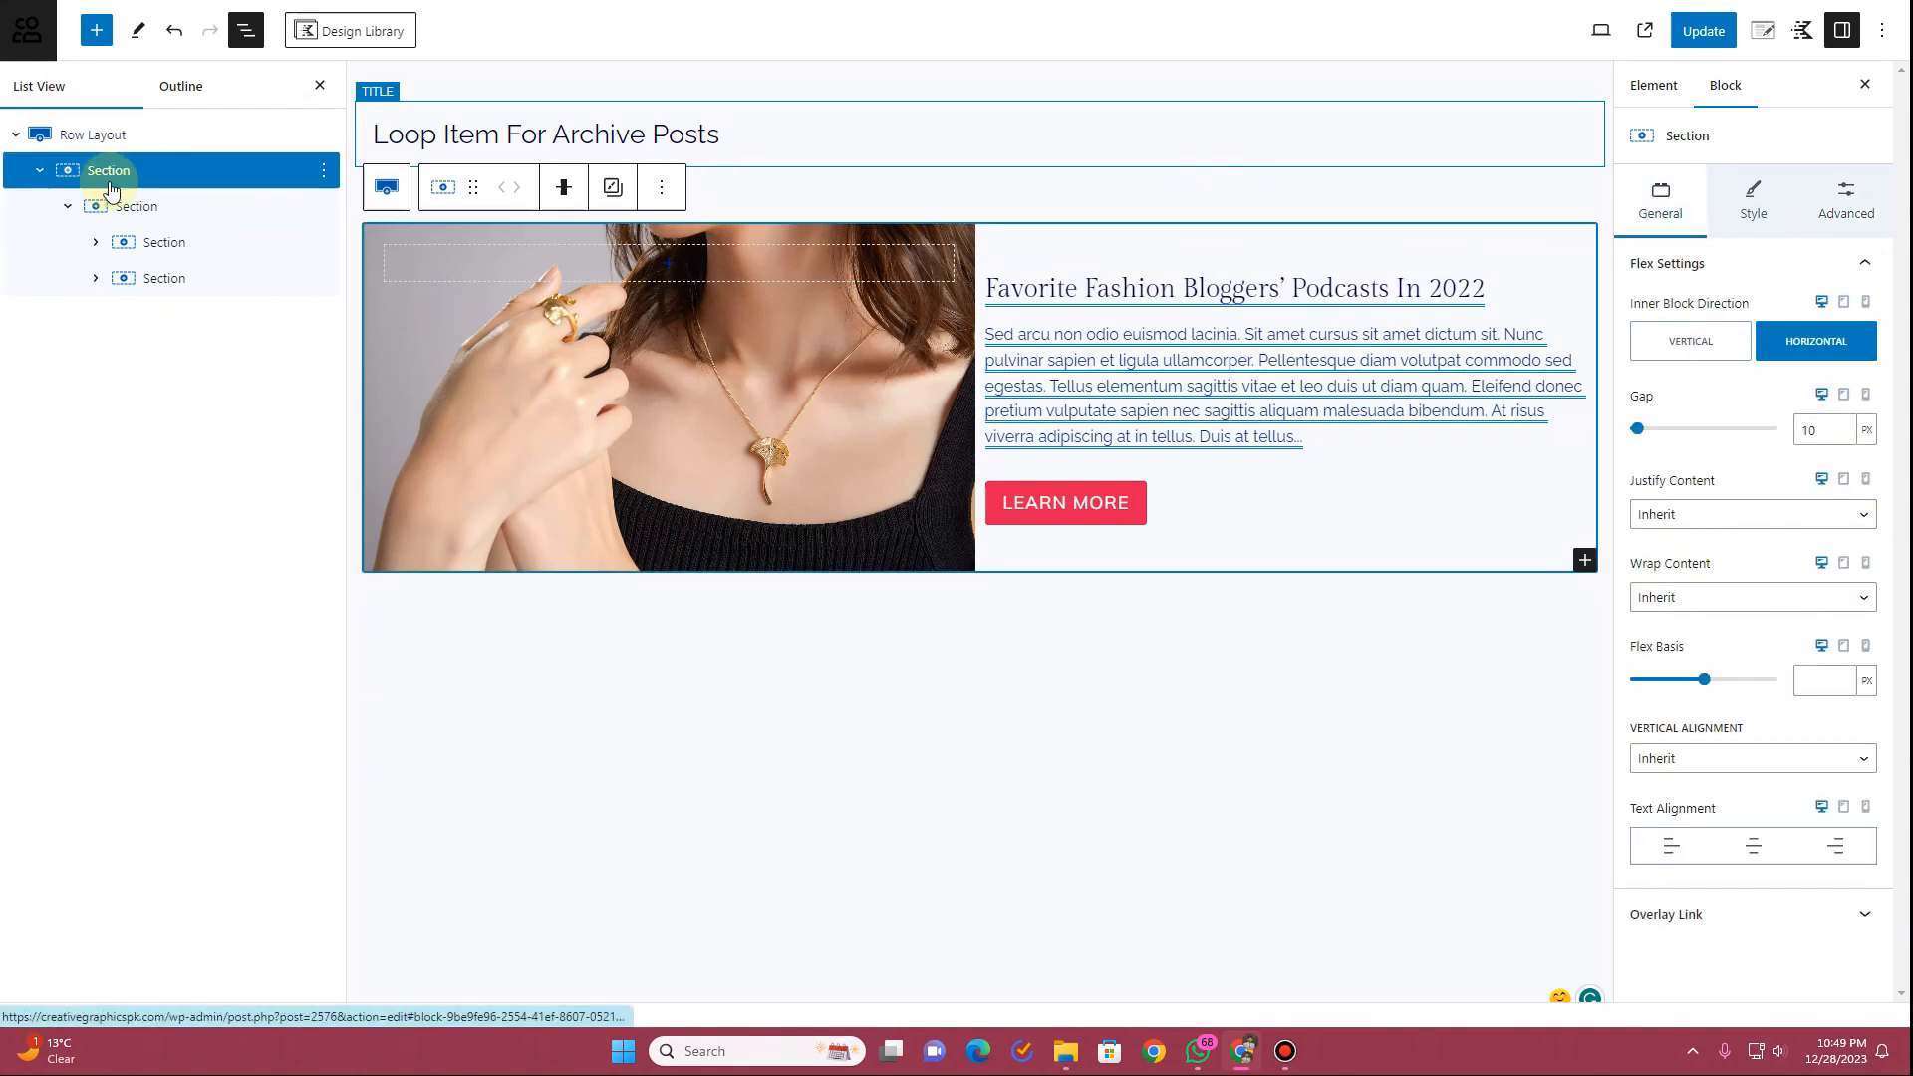
click(1843, 211)
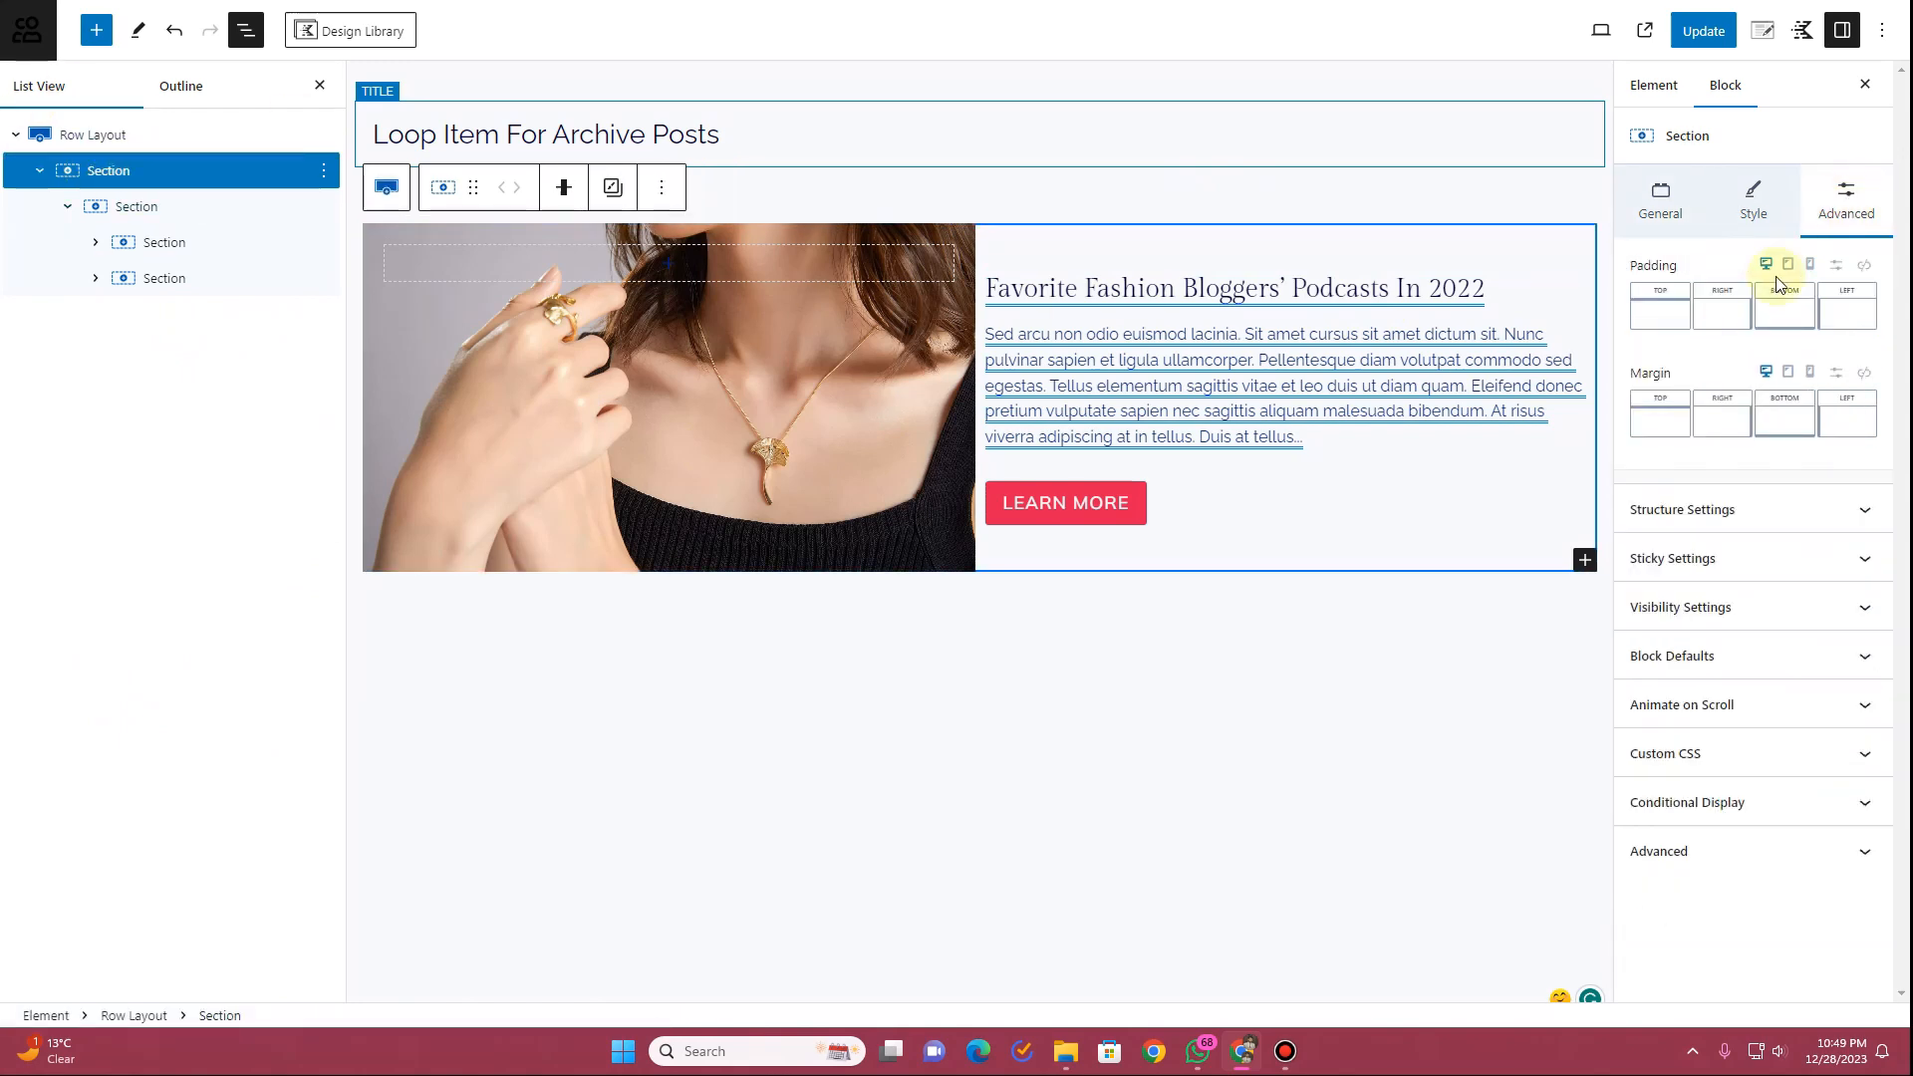
click(1654, 309)
click(1653, 398)
click(1646, 397)
click(1722, 314)
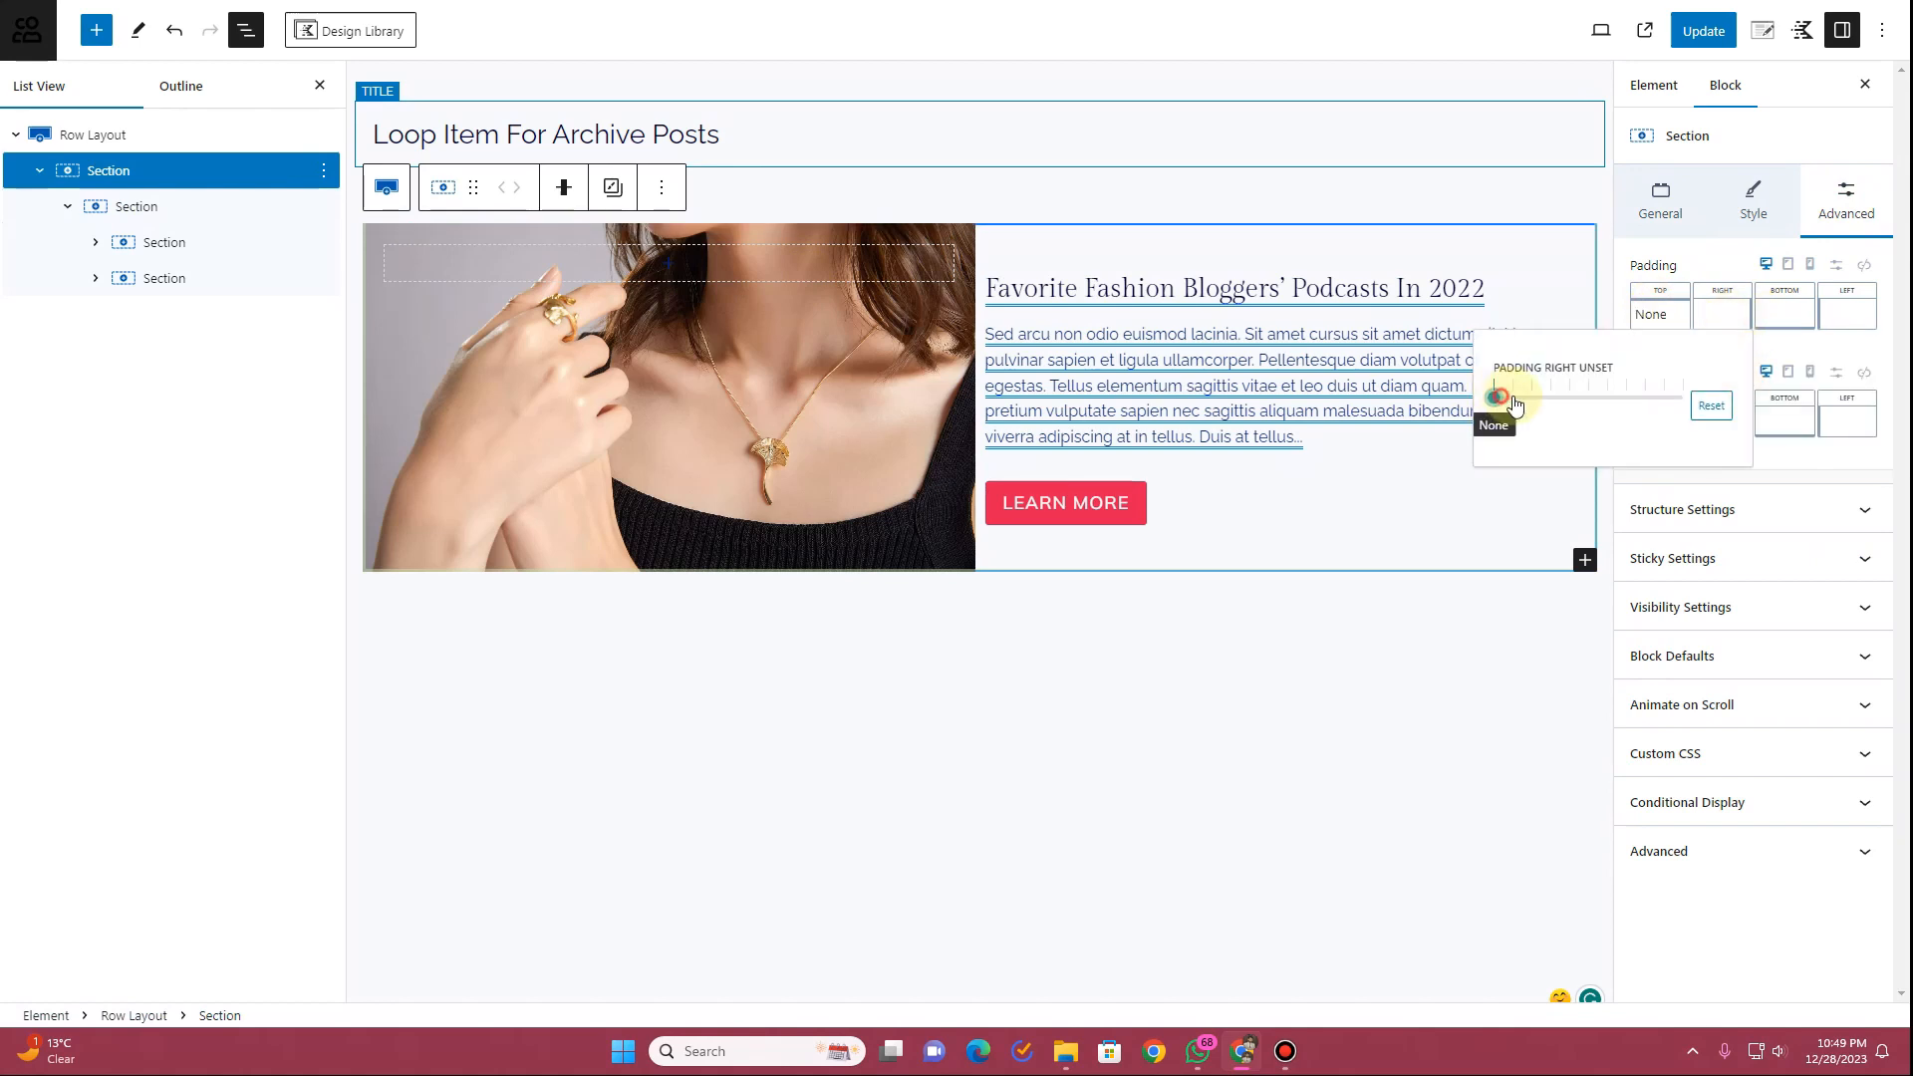
click(1414, 670)
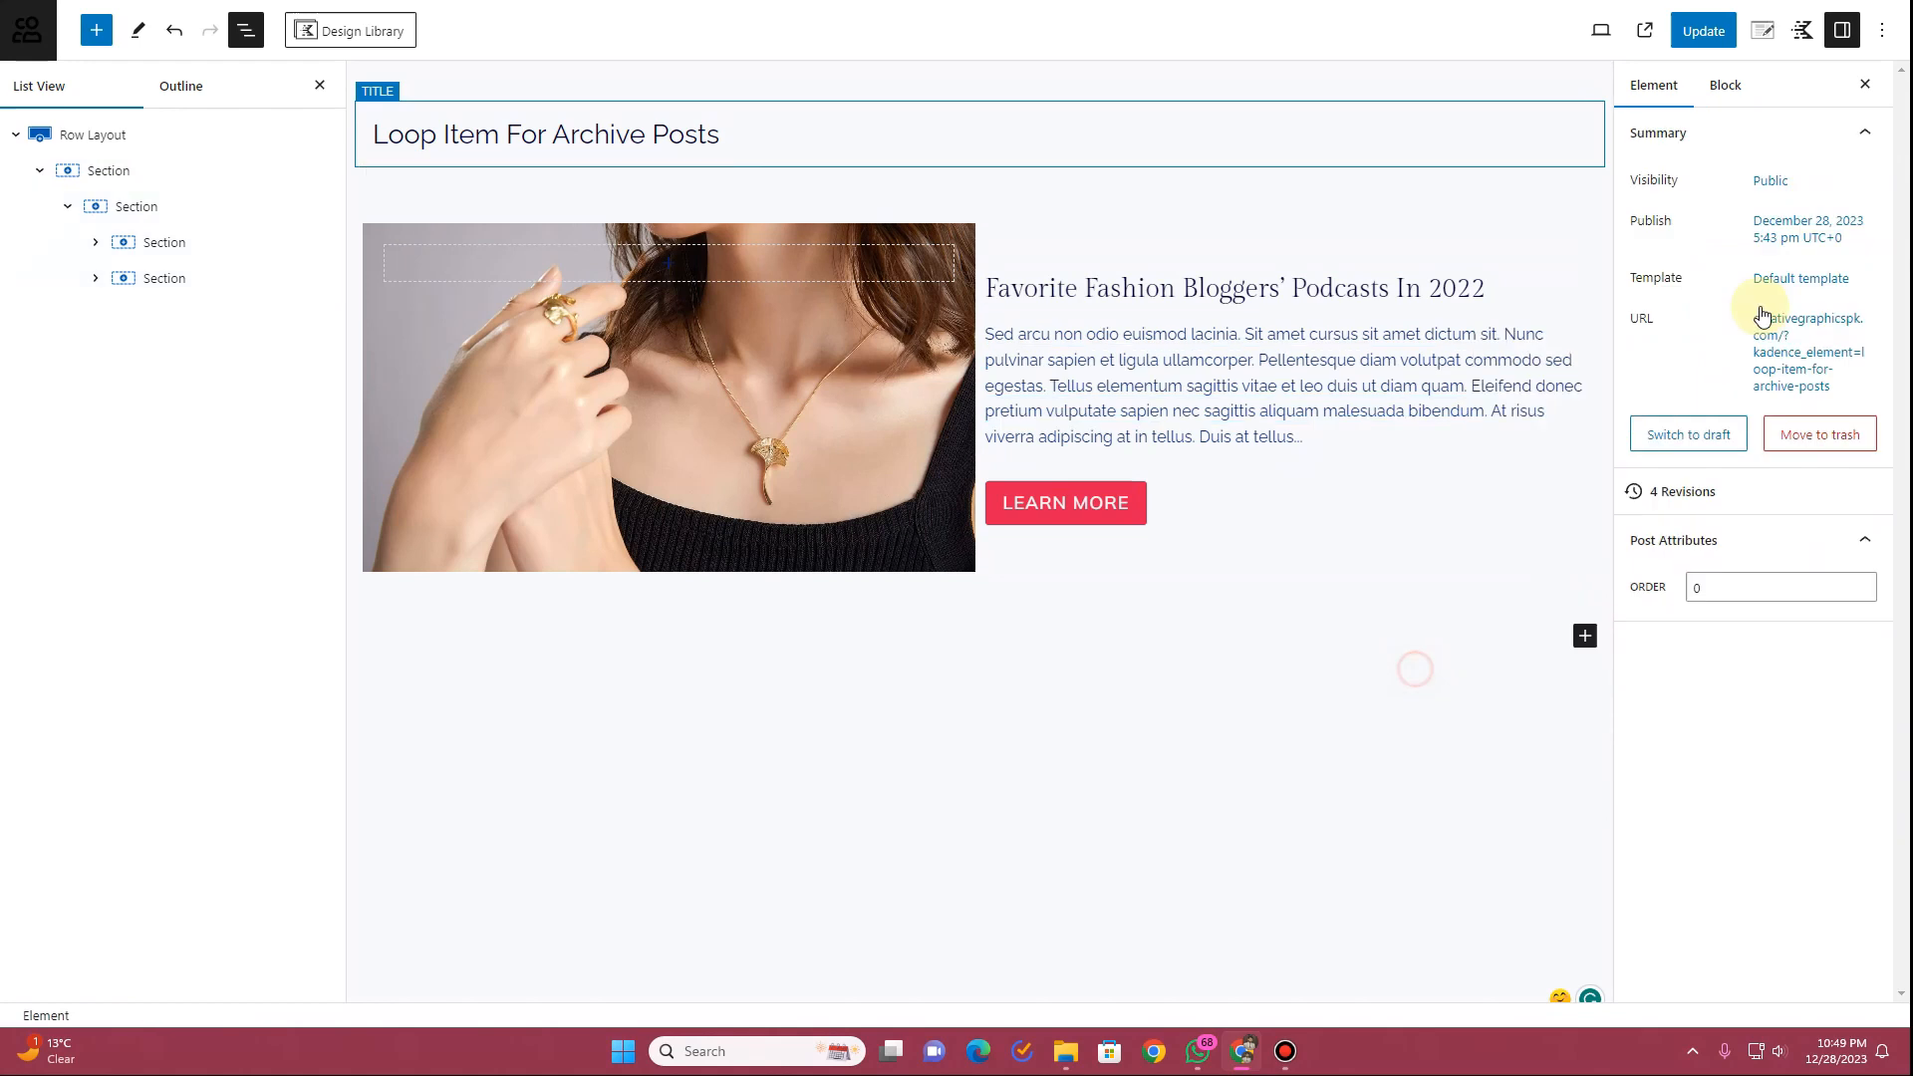
click(99, 173)
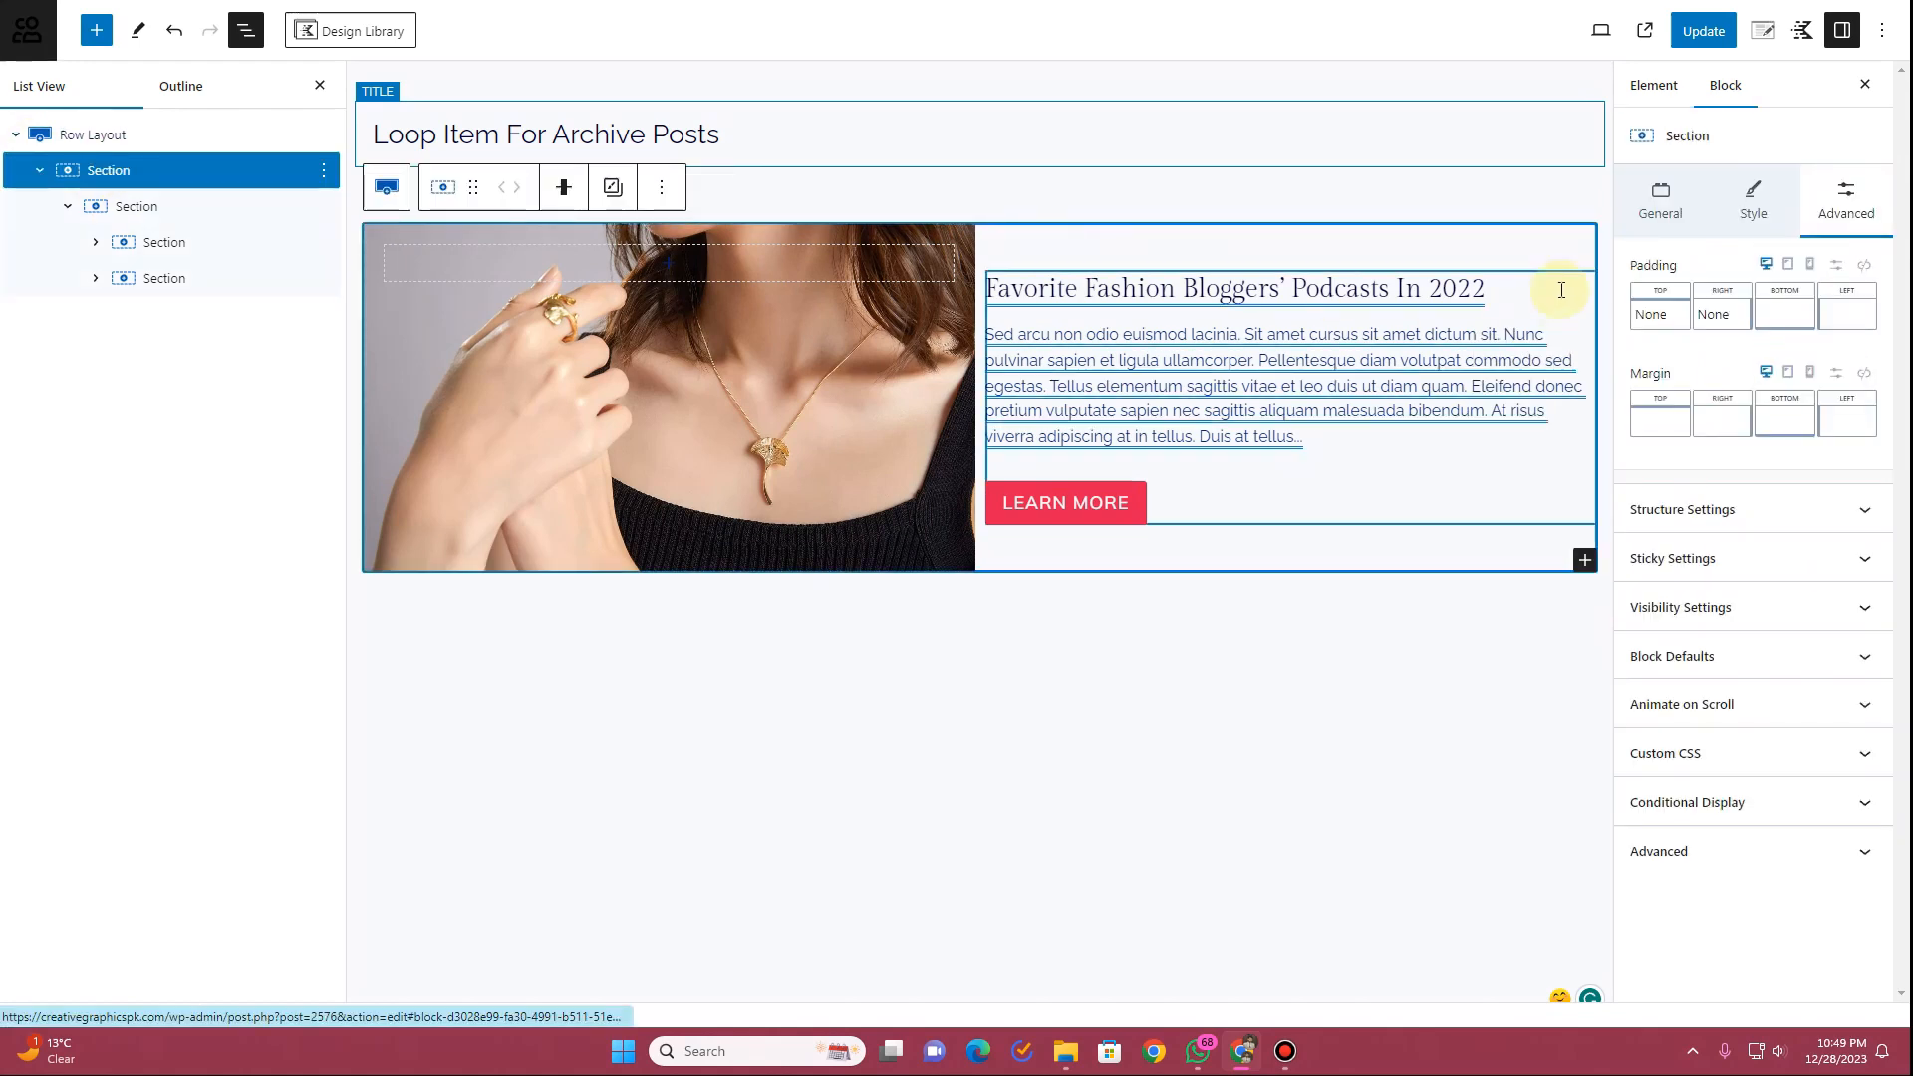
Give the row layout a white background color (FFFFFF)
click(145, 140)
click(1752, 199)
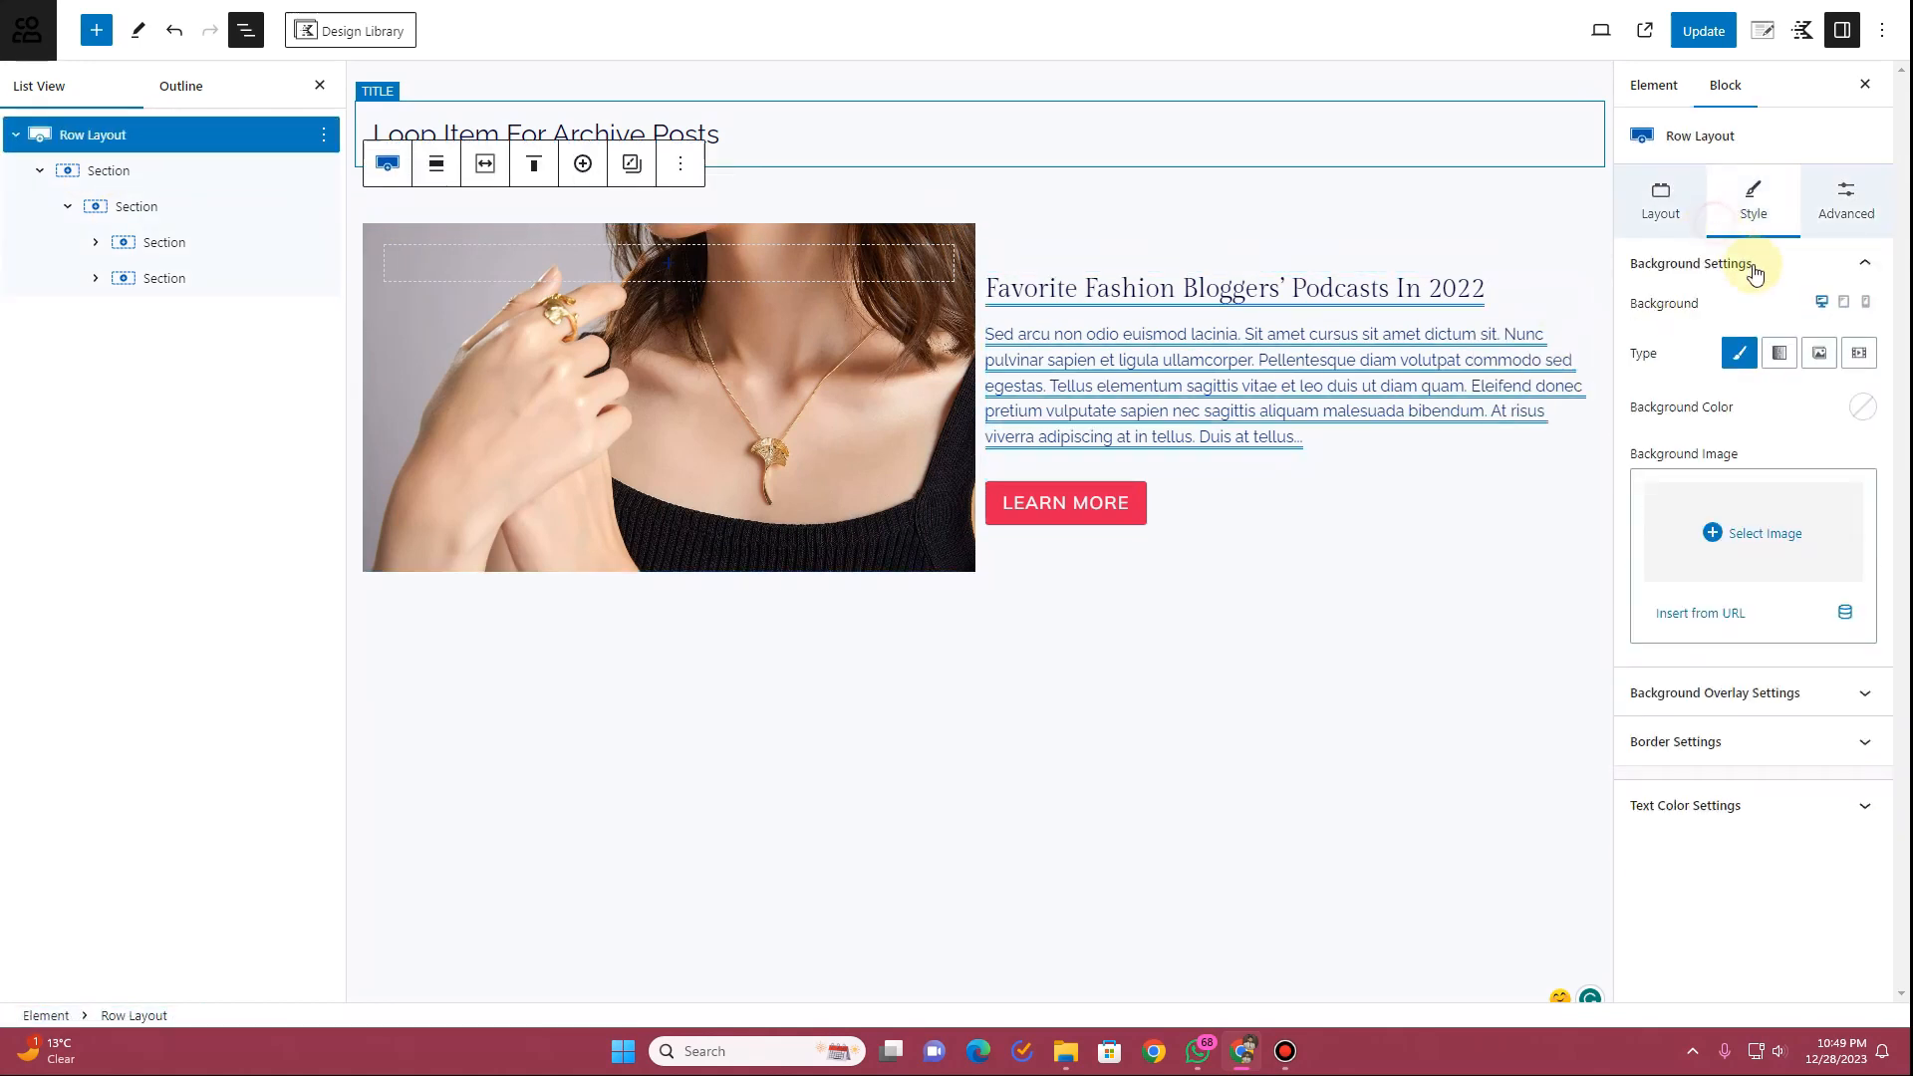
click(1861, 407)
click(1839, 365)
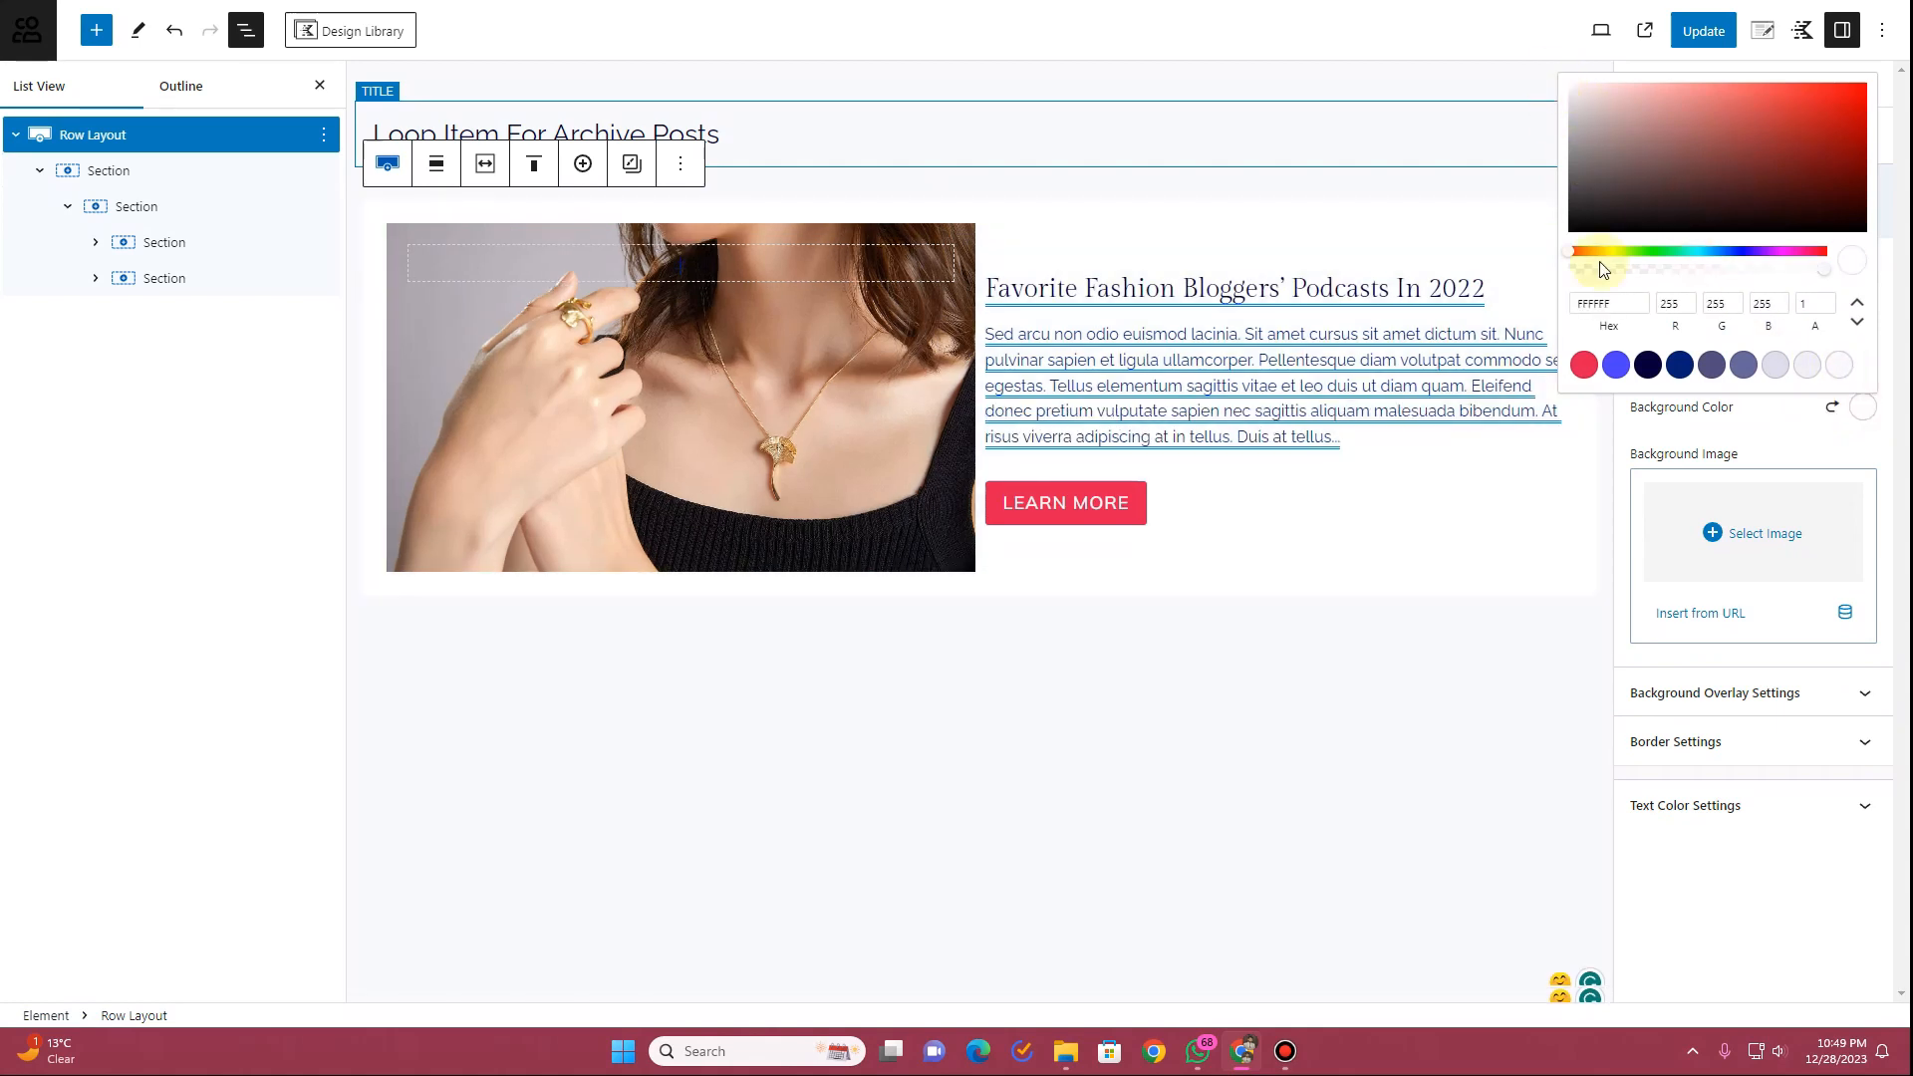
click(1227, 715)
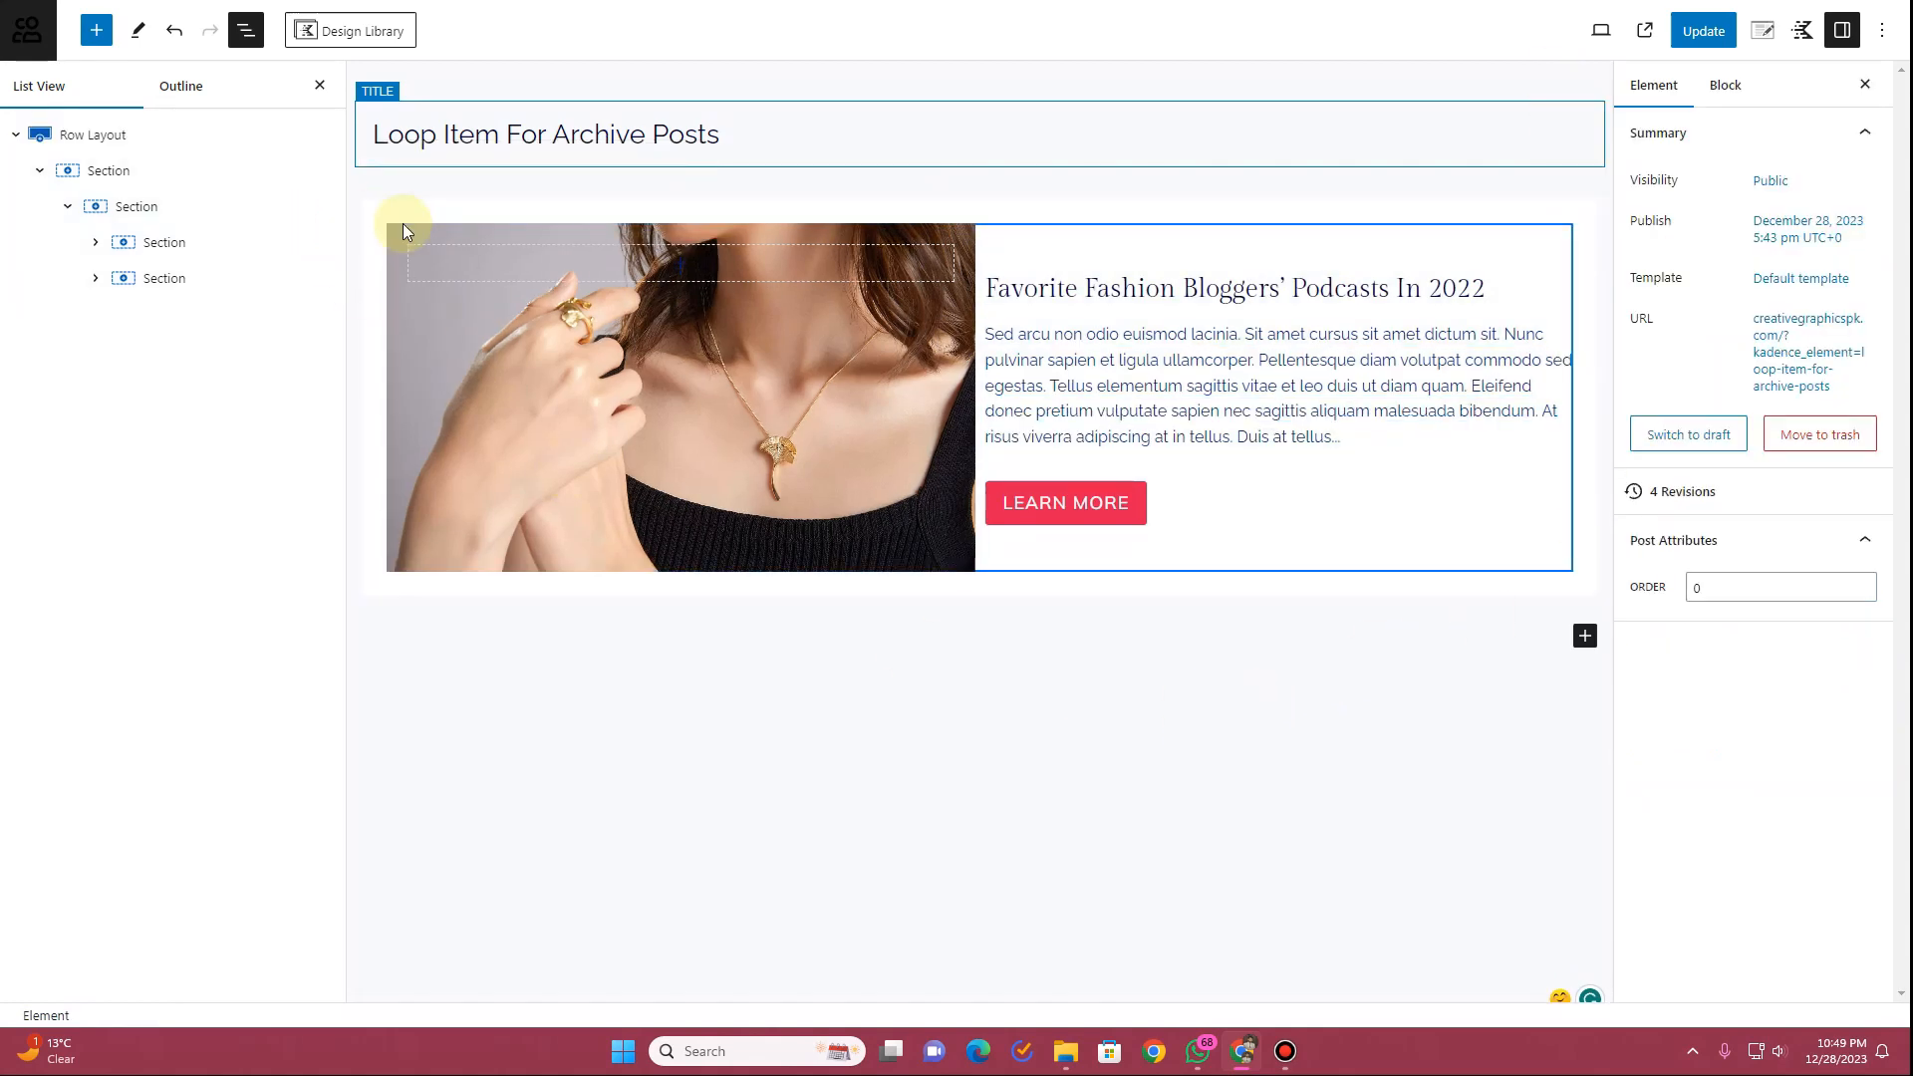
Set the row layout's top, bottom and left padding to None
click(371, 211)
click(1846, 200)
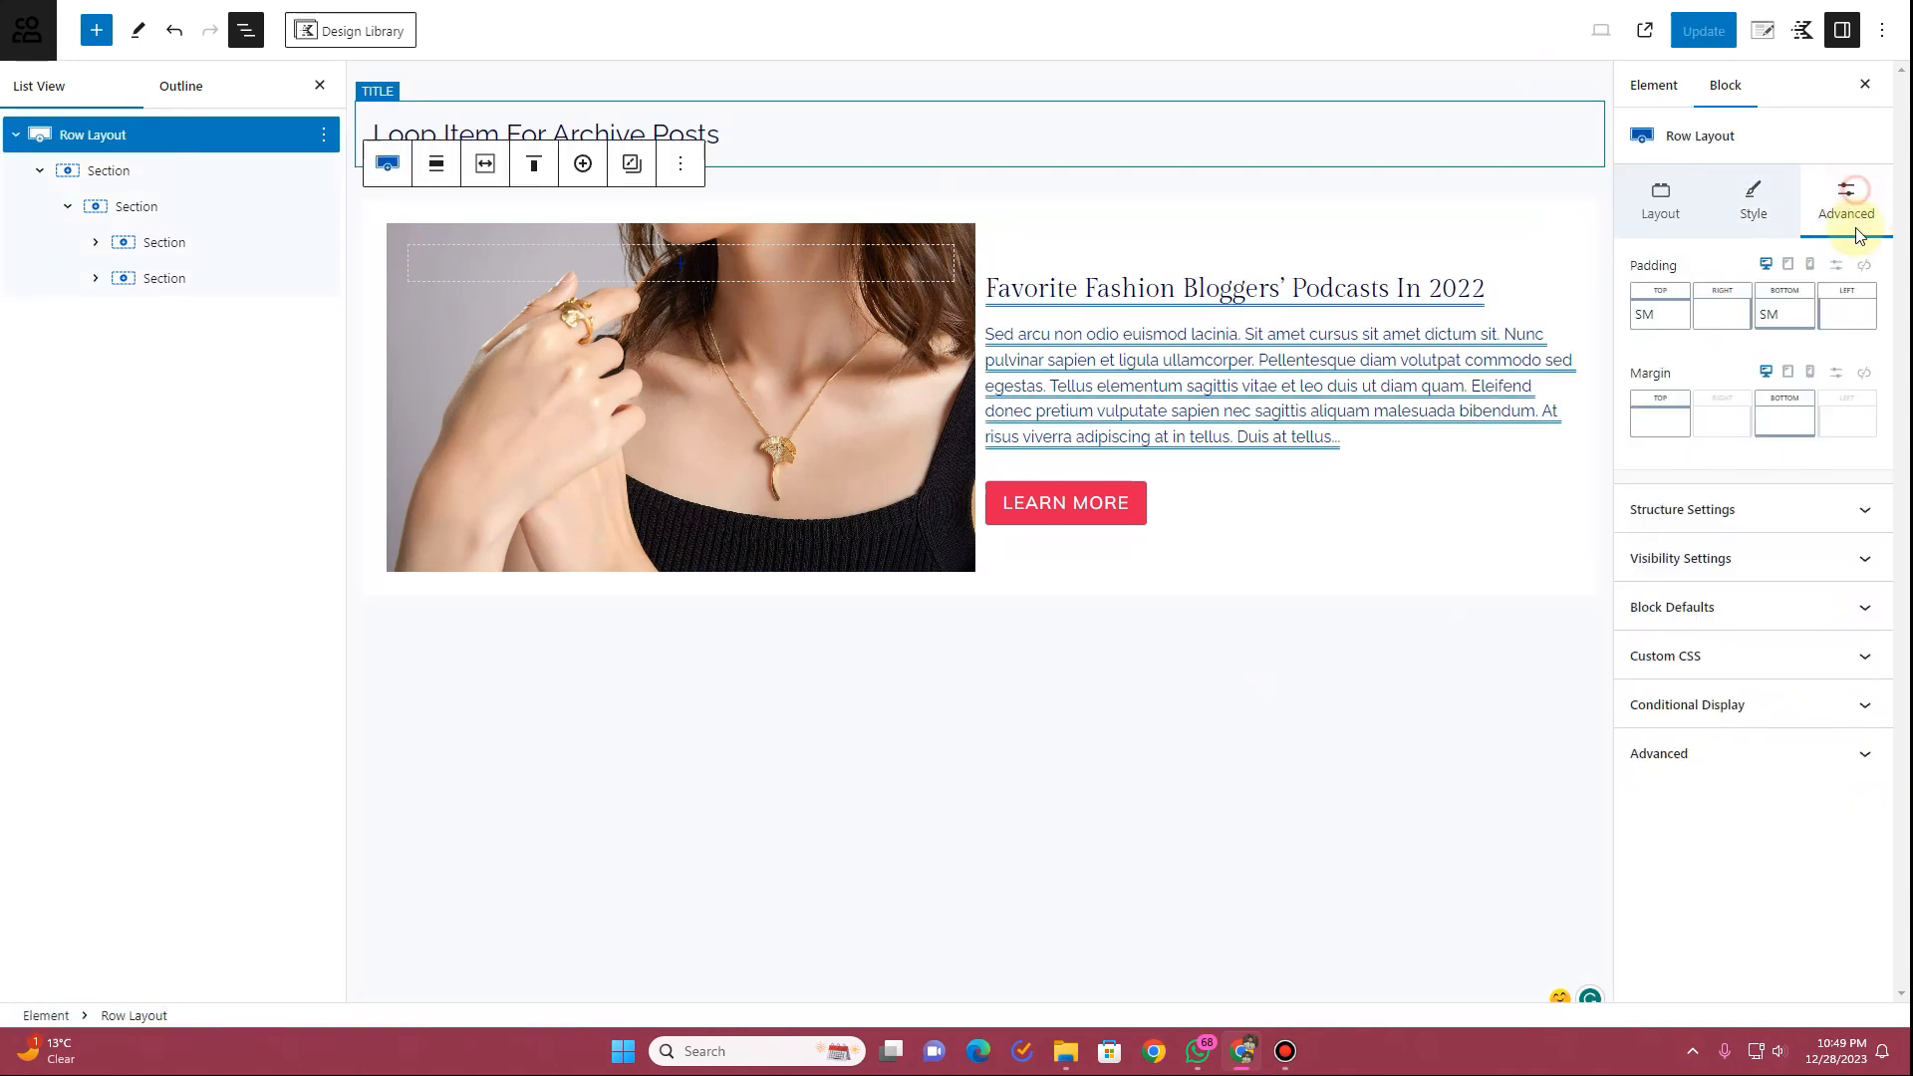
click(1660, 313)
drag(1690, 400, 1556, 399)
click(1779, 312)
click(1848, 314)
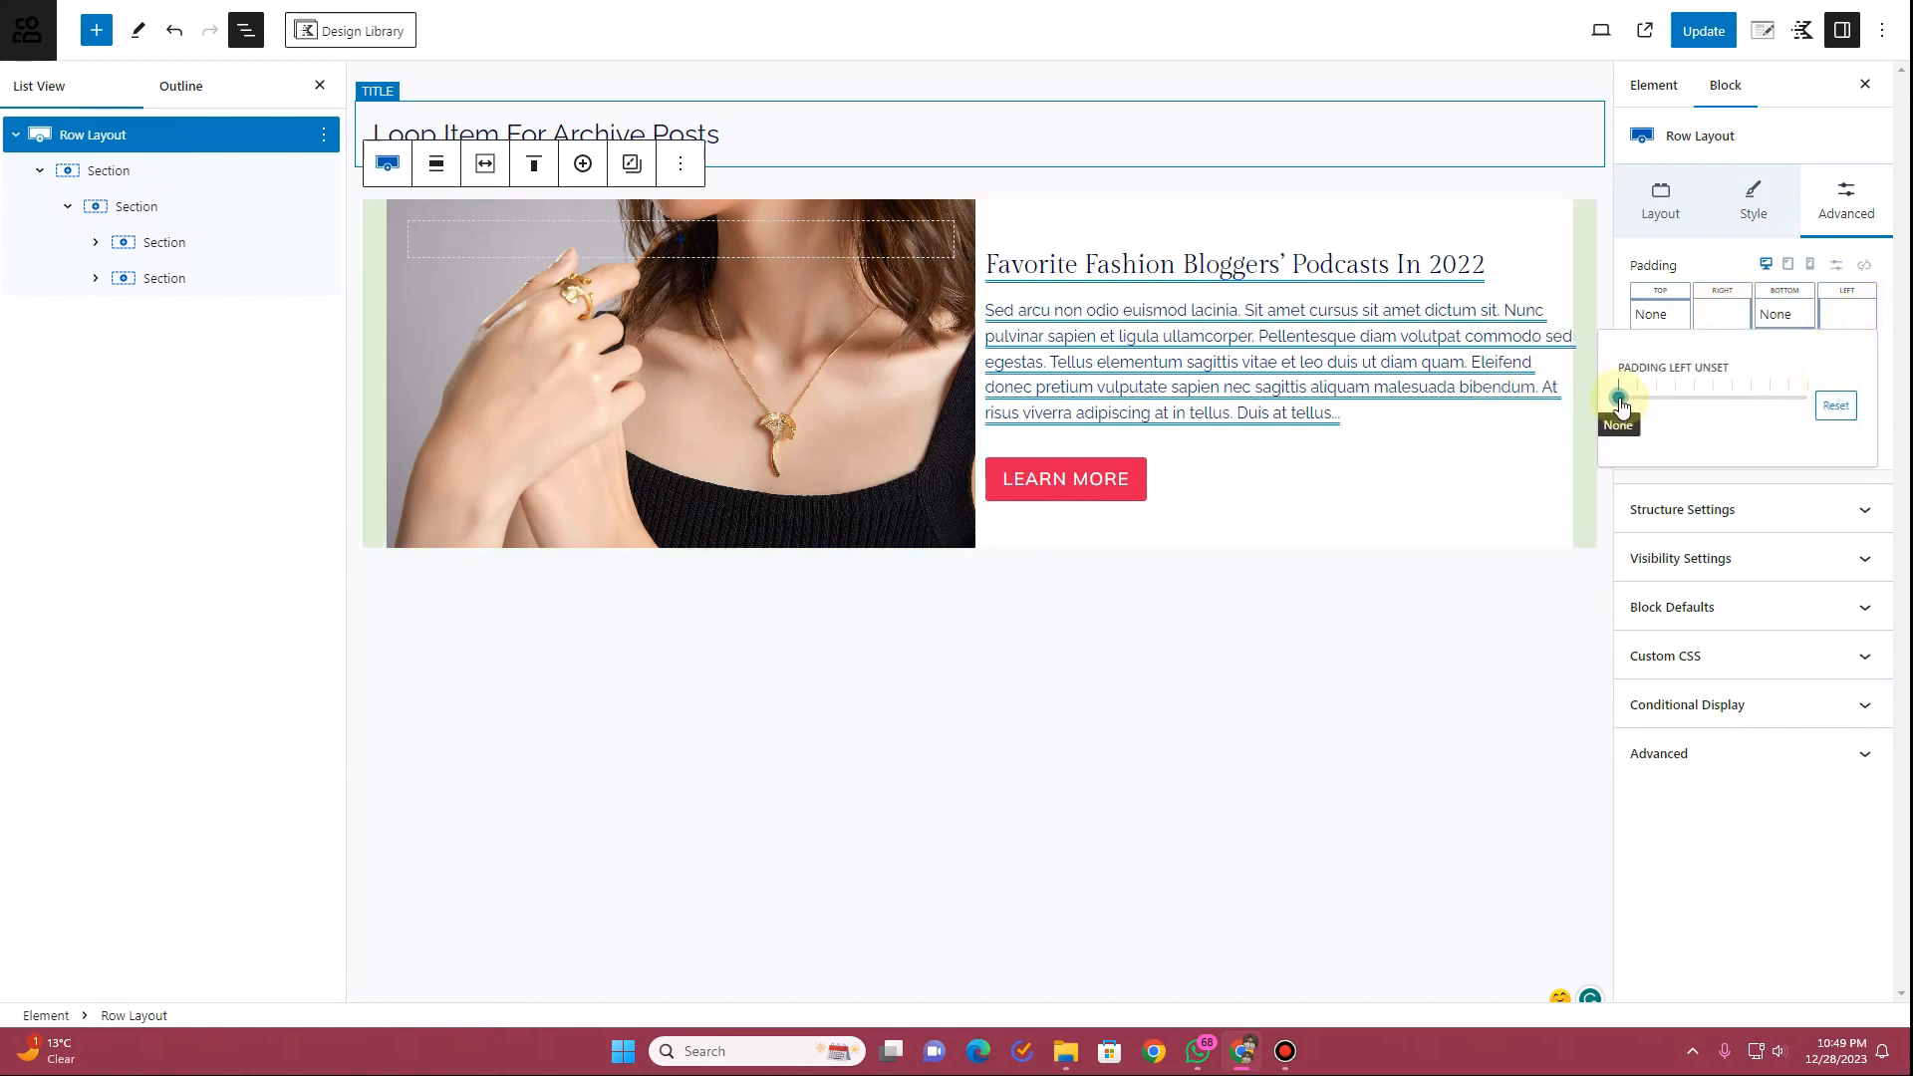
drag(1671, 403, 1618, 400)
click(1294, 684)
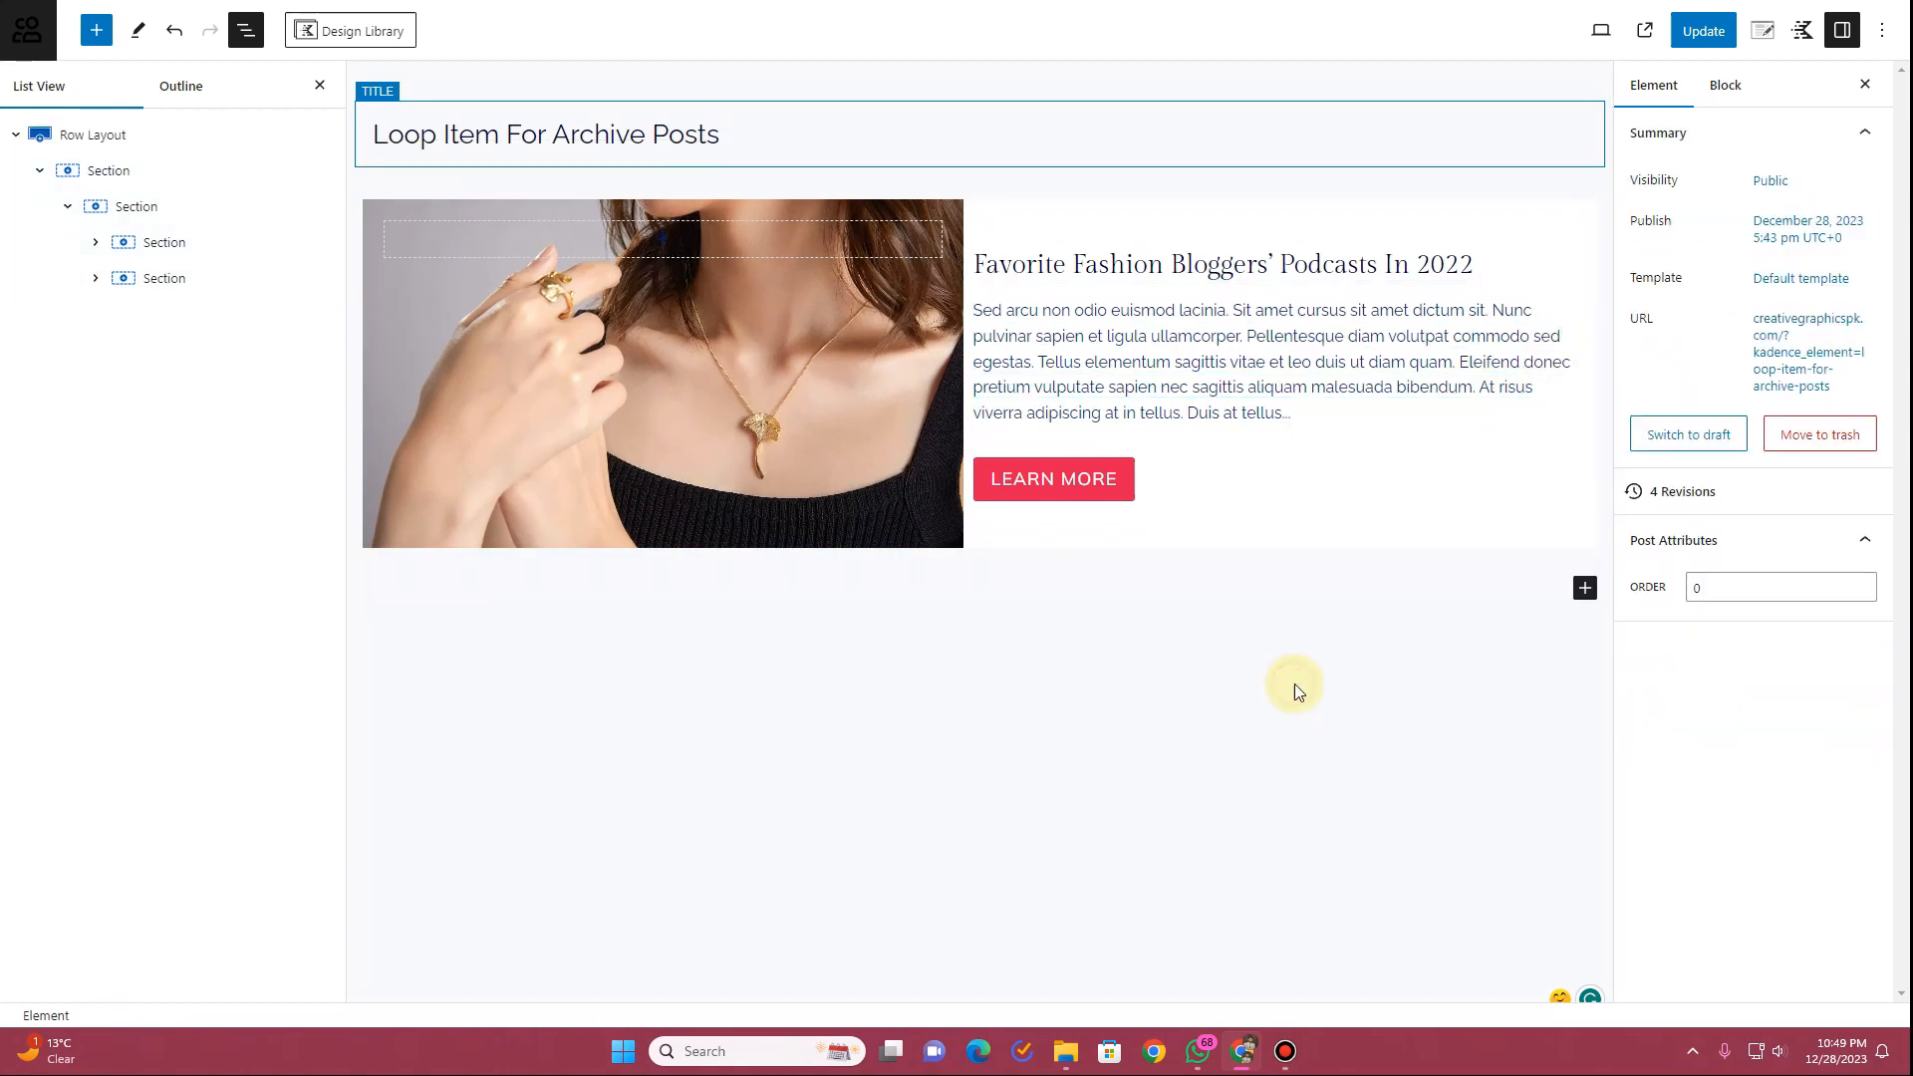
Set the flex gap to 19 px on the outer section and 38 px on the section nested inside it
click(145, 140)
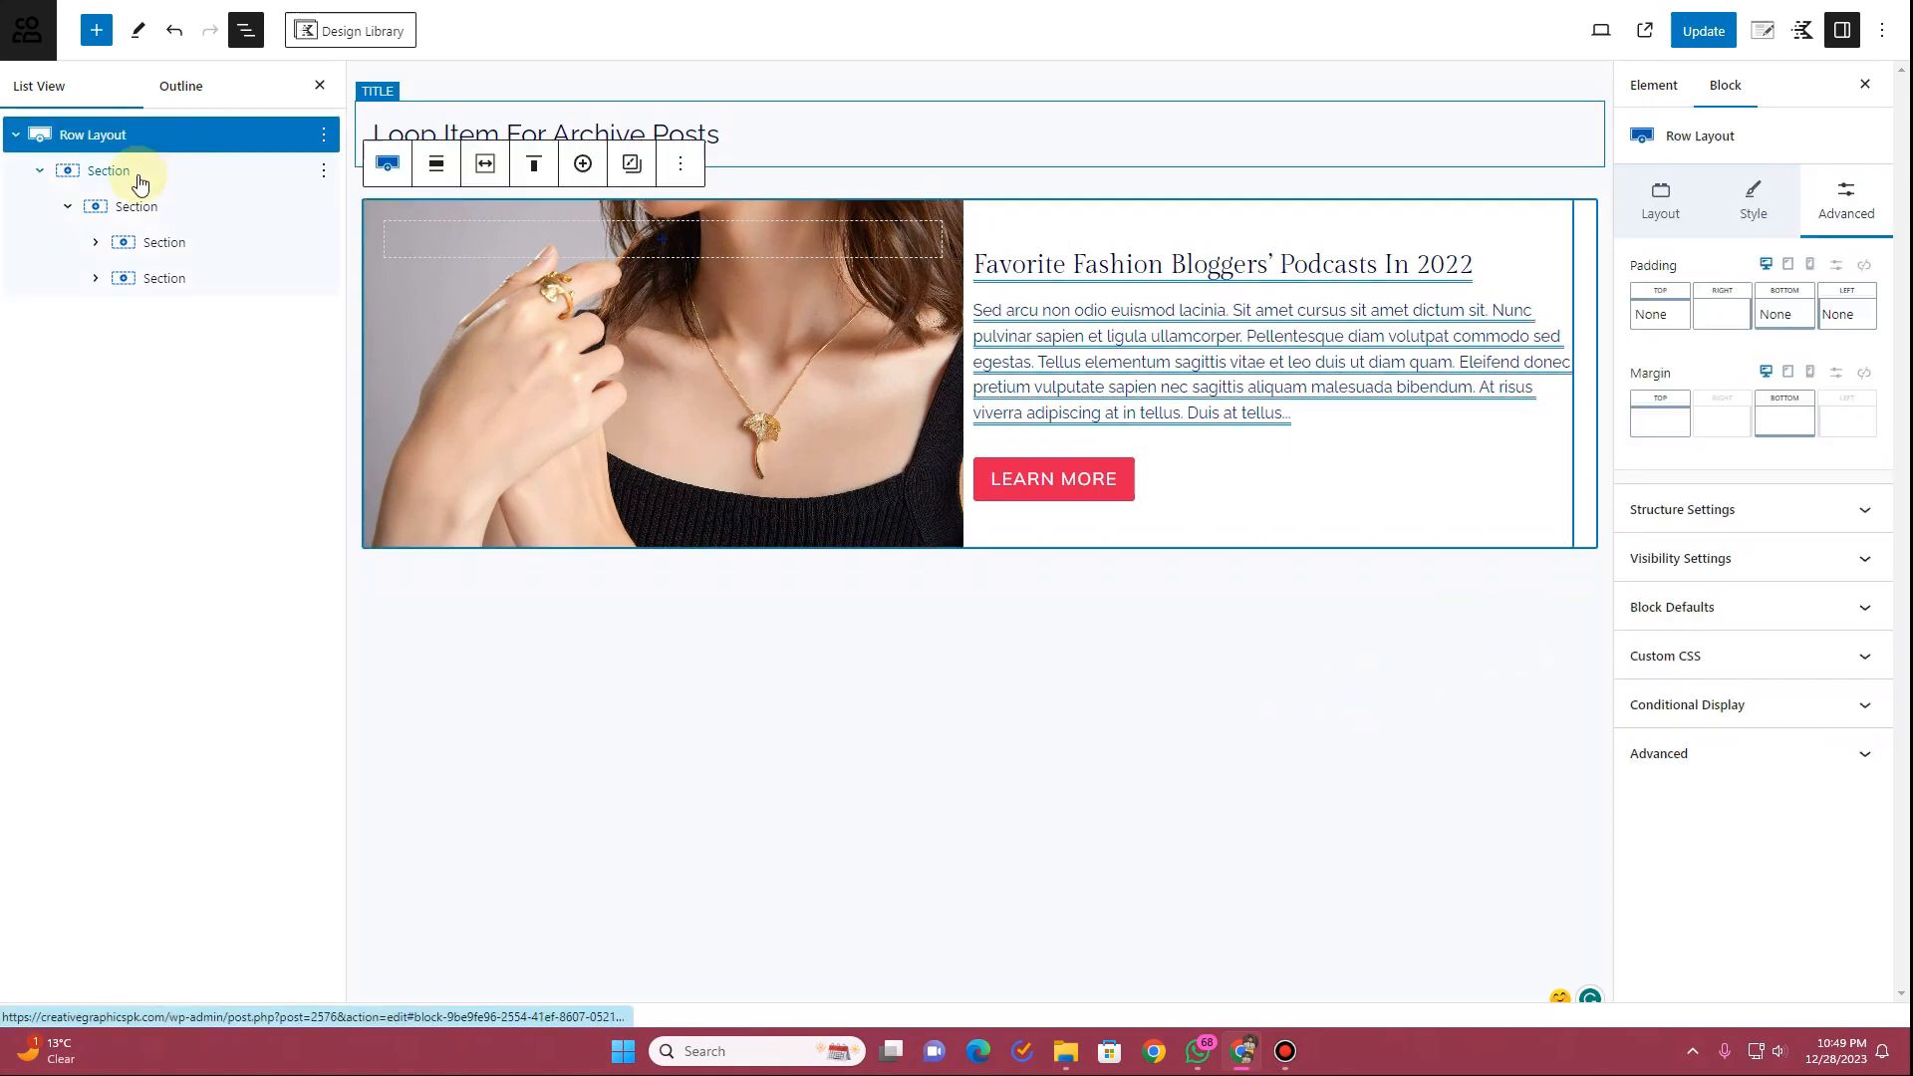
click(140, 180)
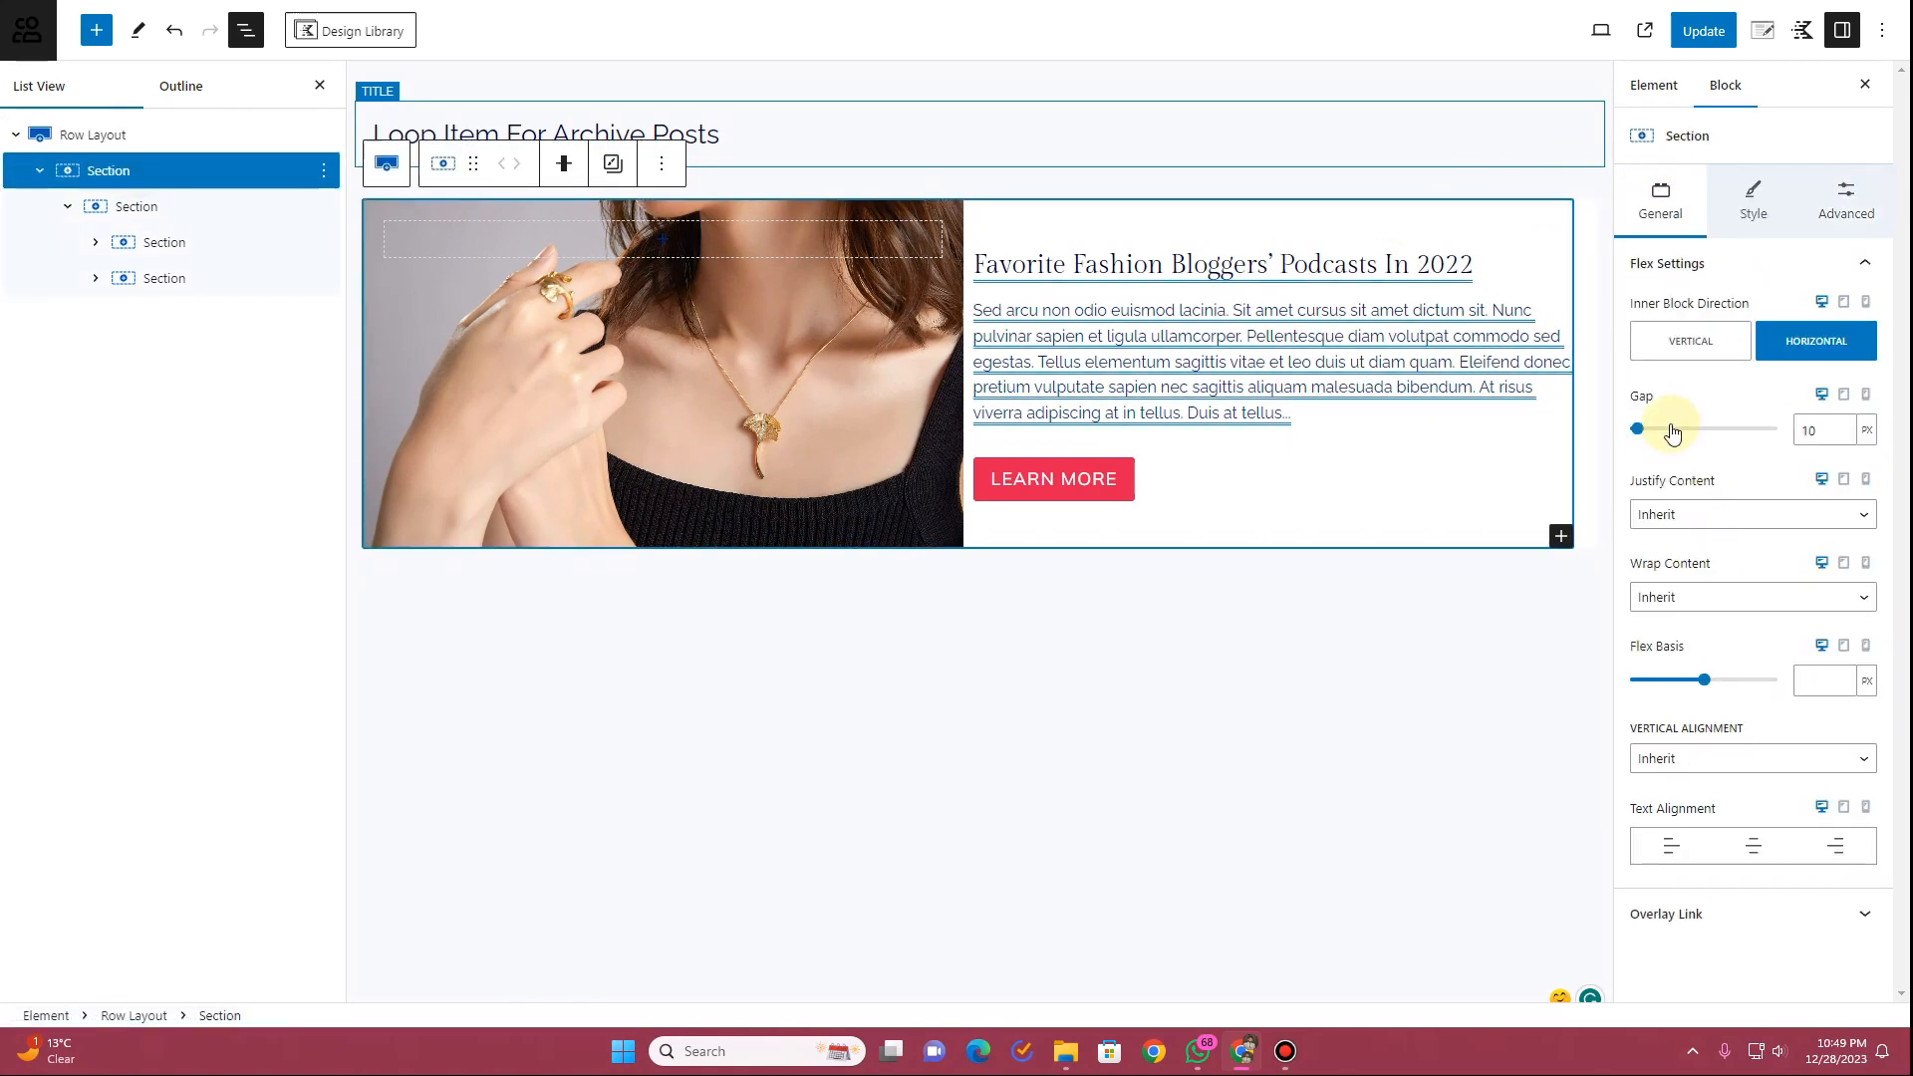
drag(1639, 435, 1646, 430)
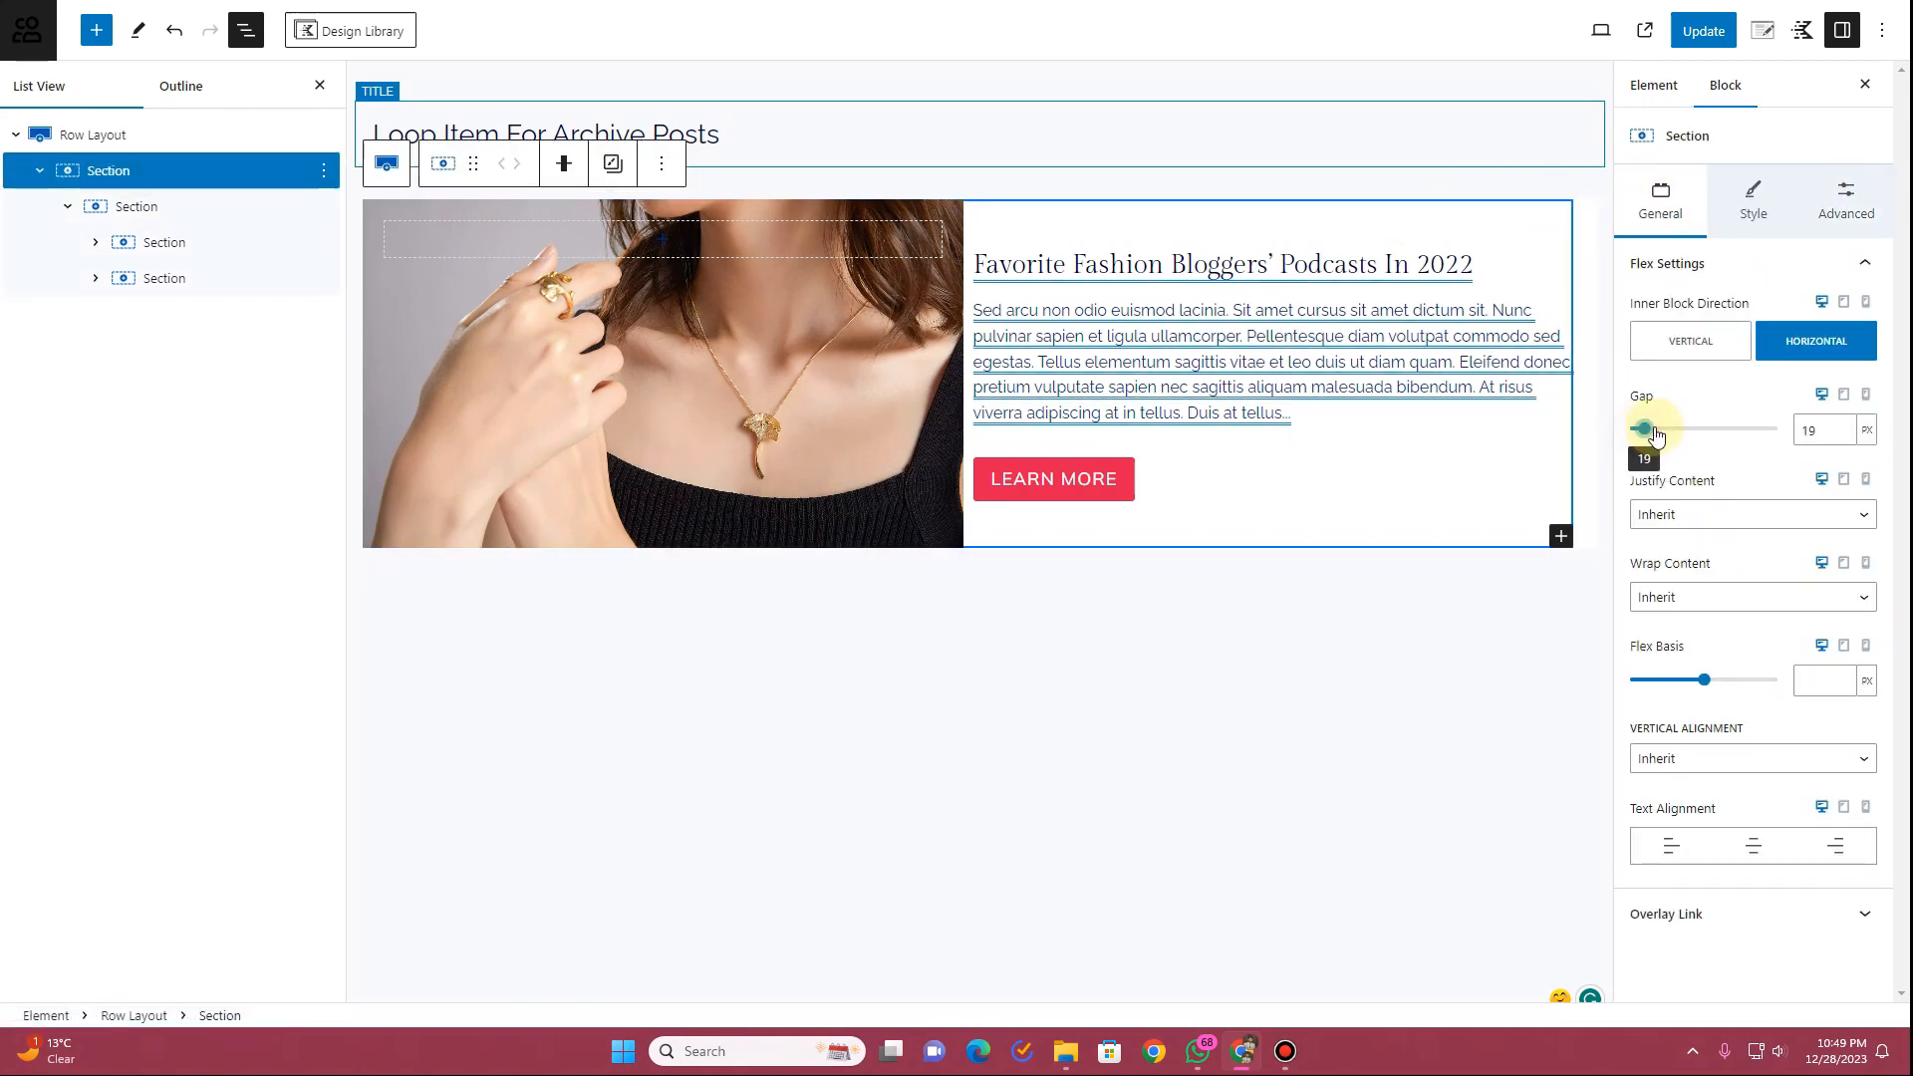
click(124, 206)
drag(1646, 428, 1656, 429)
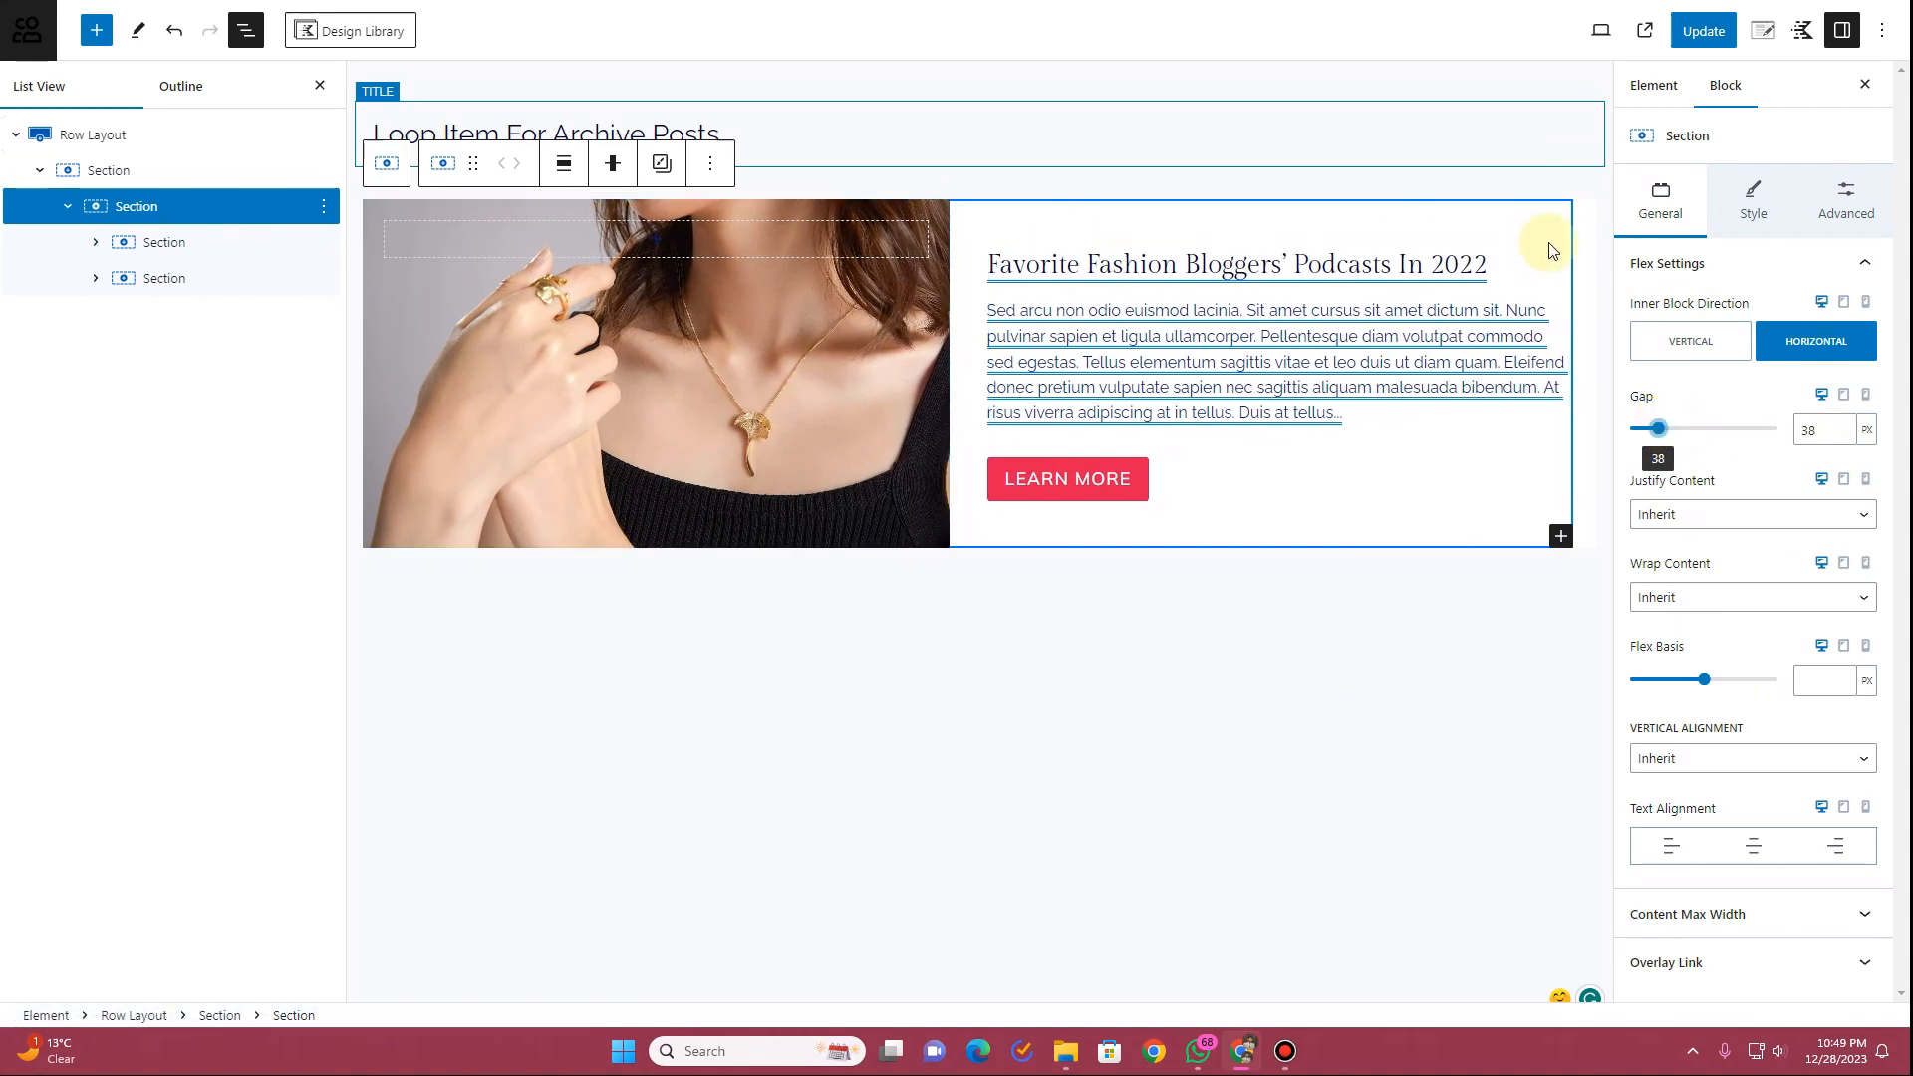
Set the row layout's right padding to MD
click(184, 279)
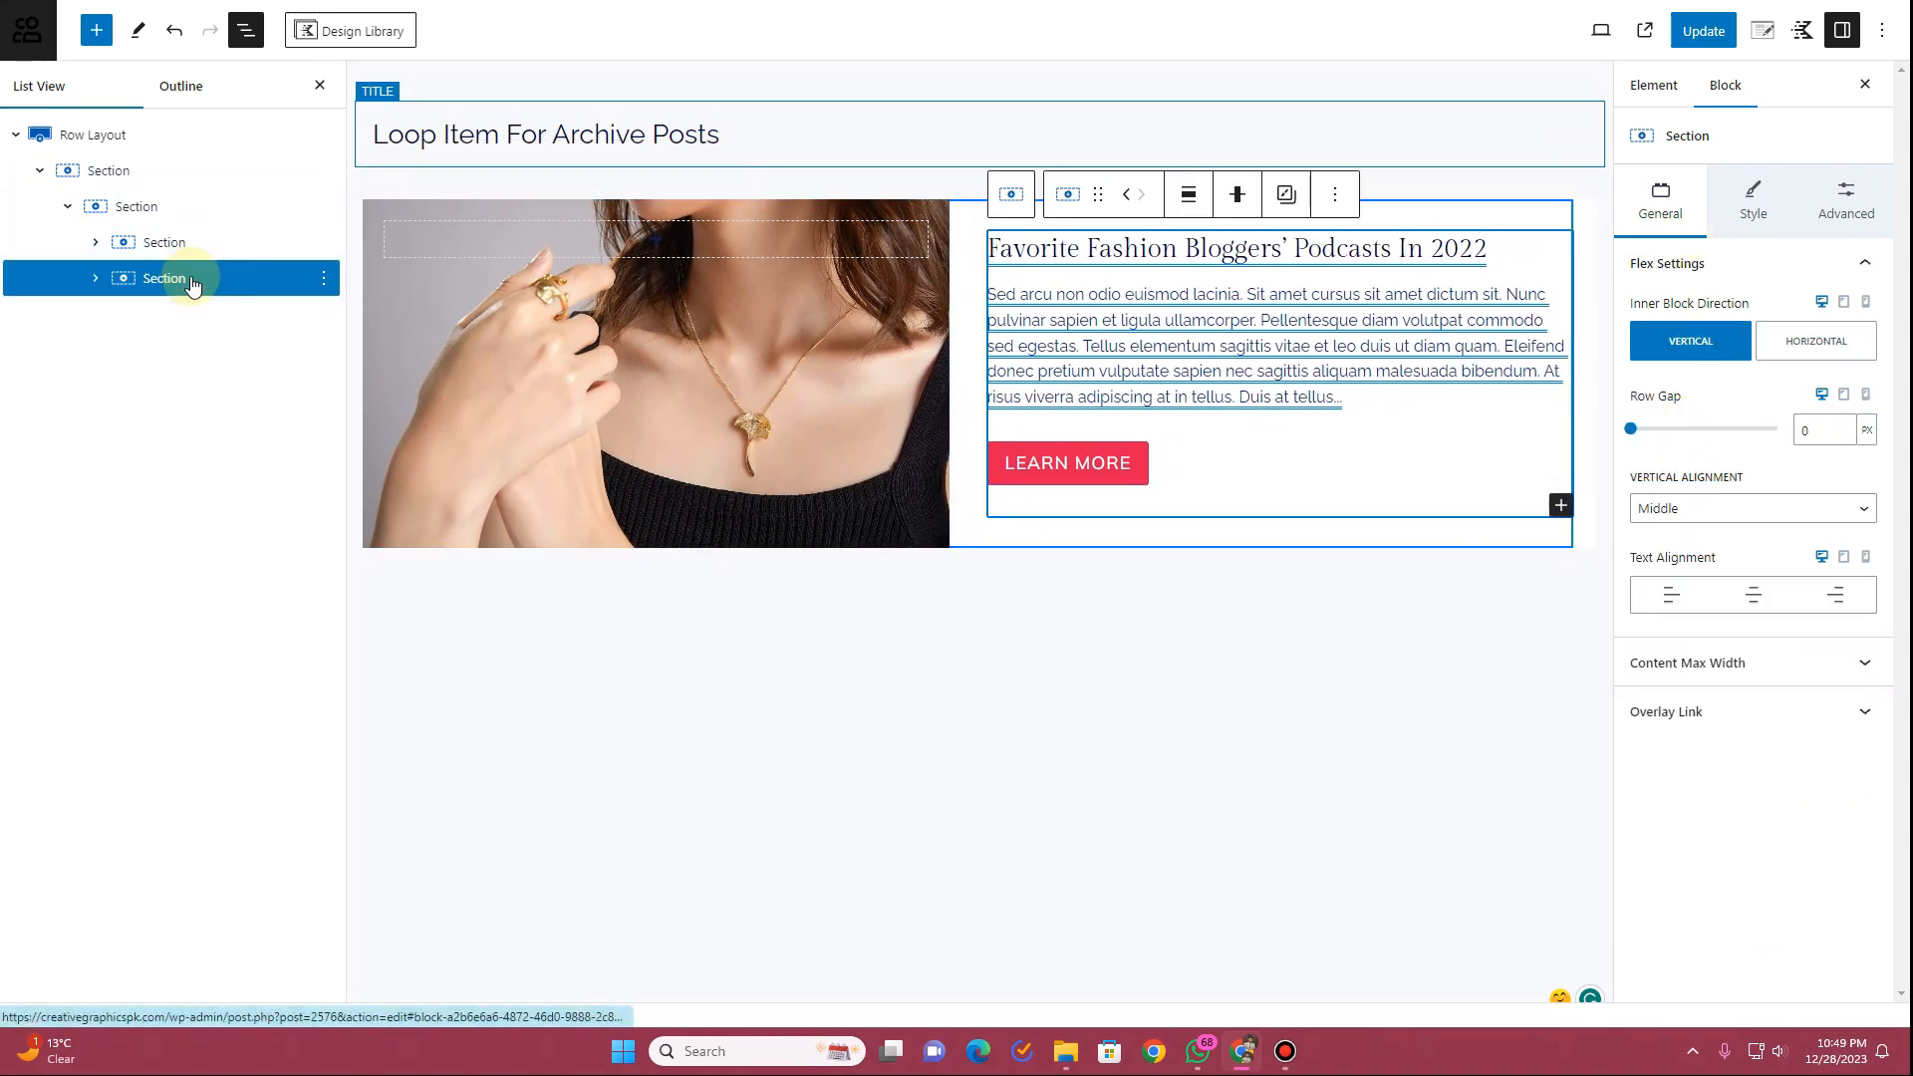
click(1848, 206)
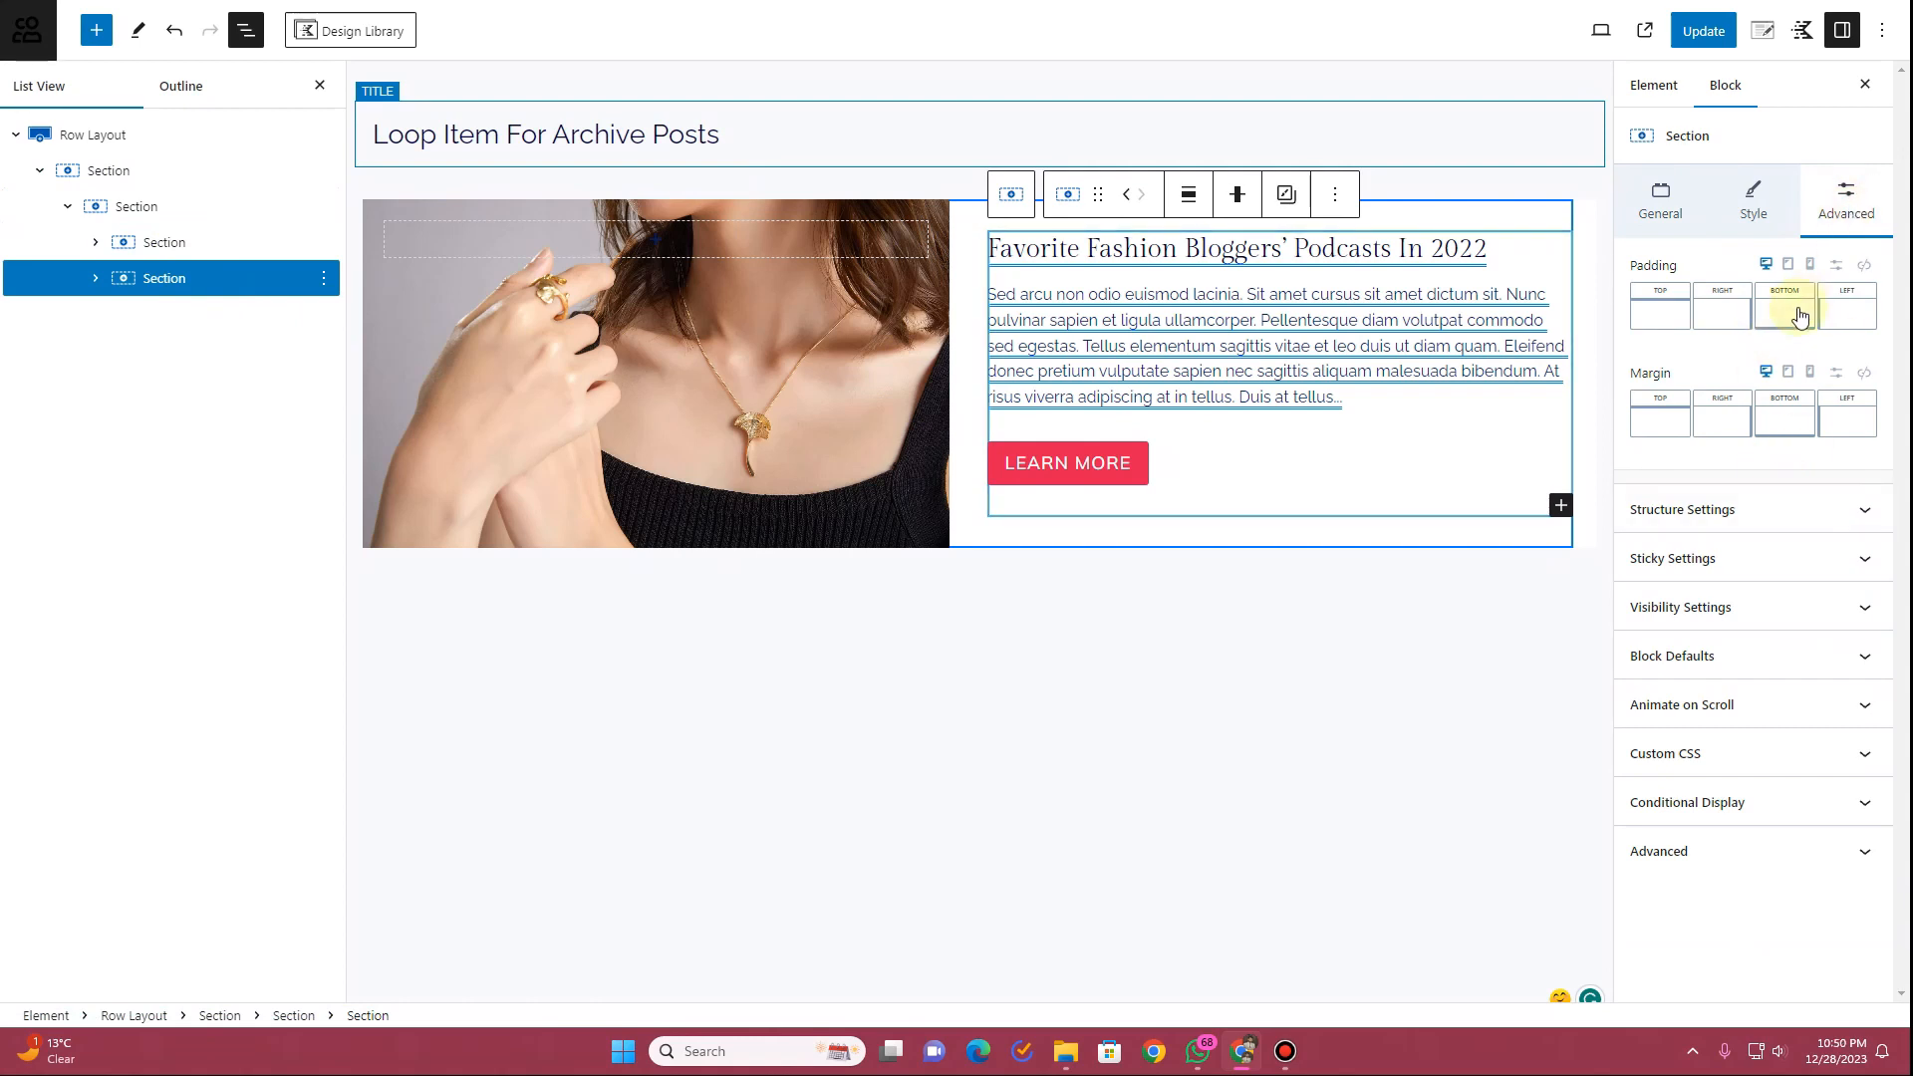
click(147, 141)
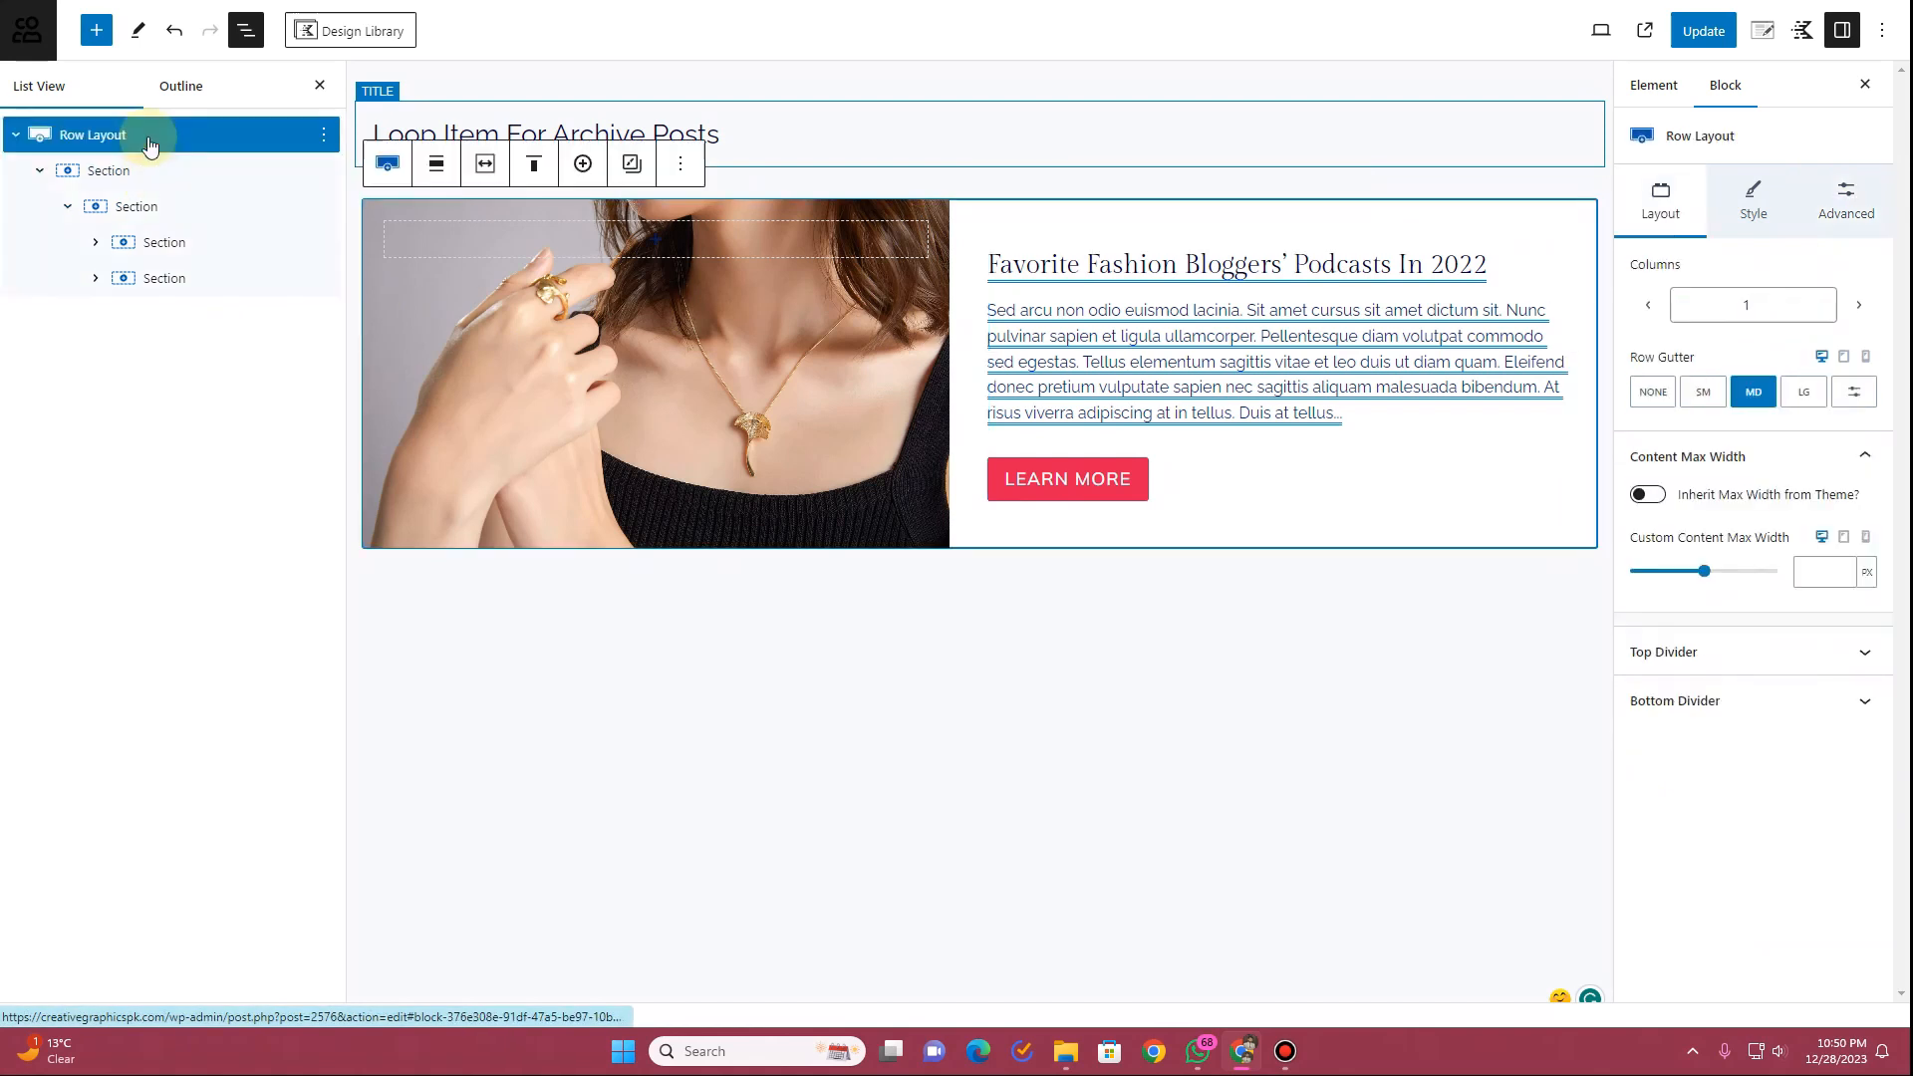
click(1870, 198)
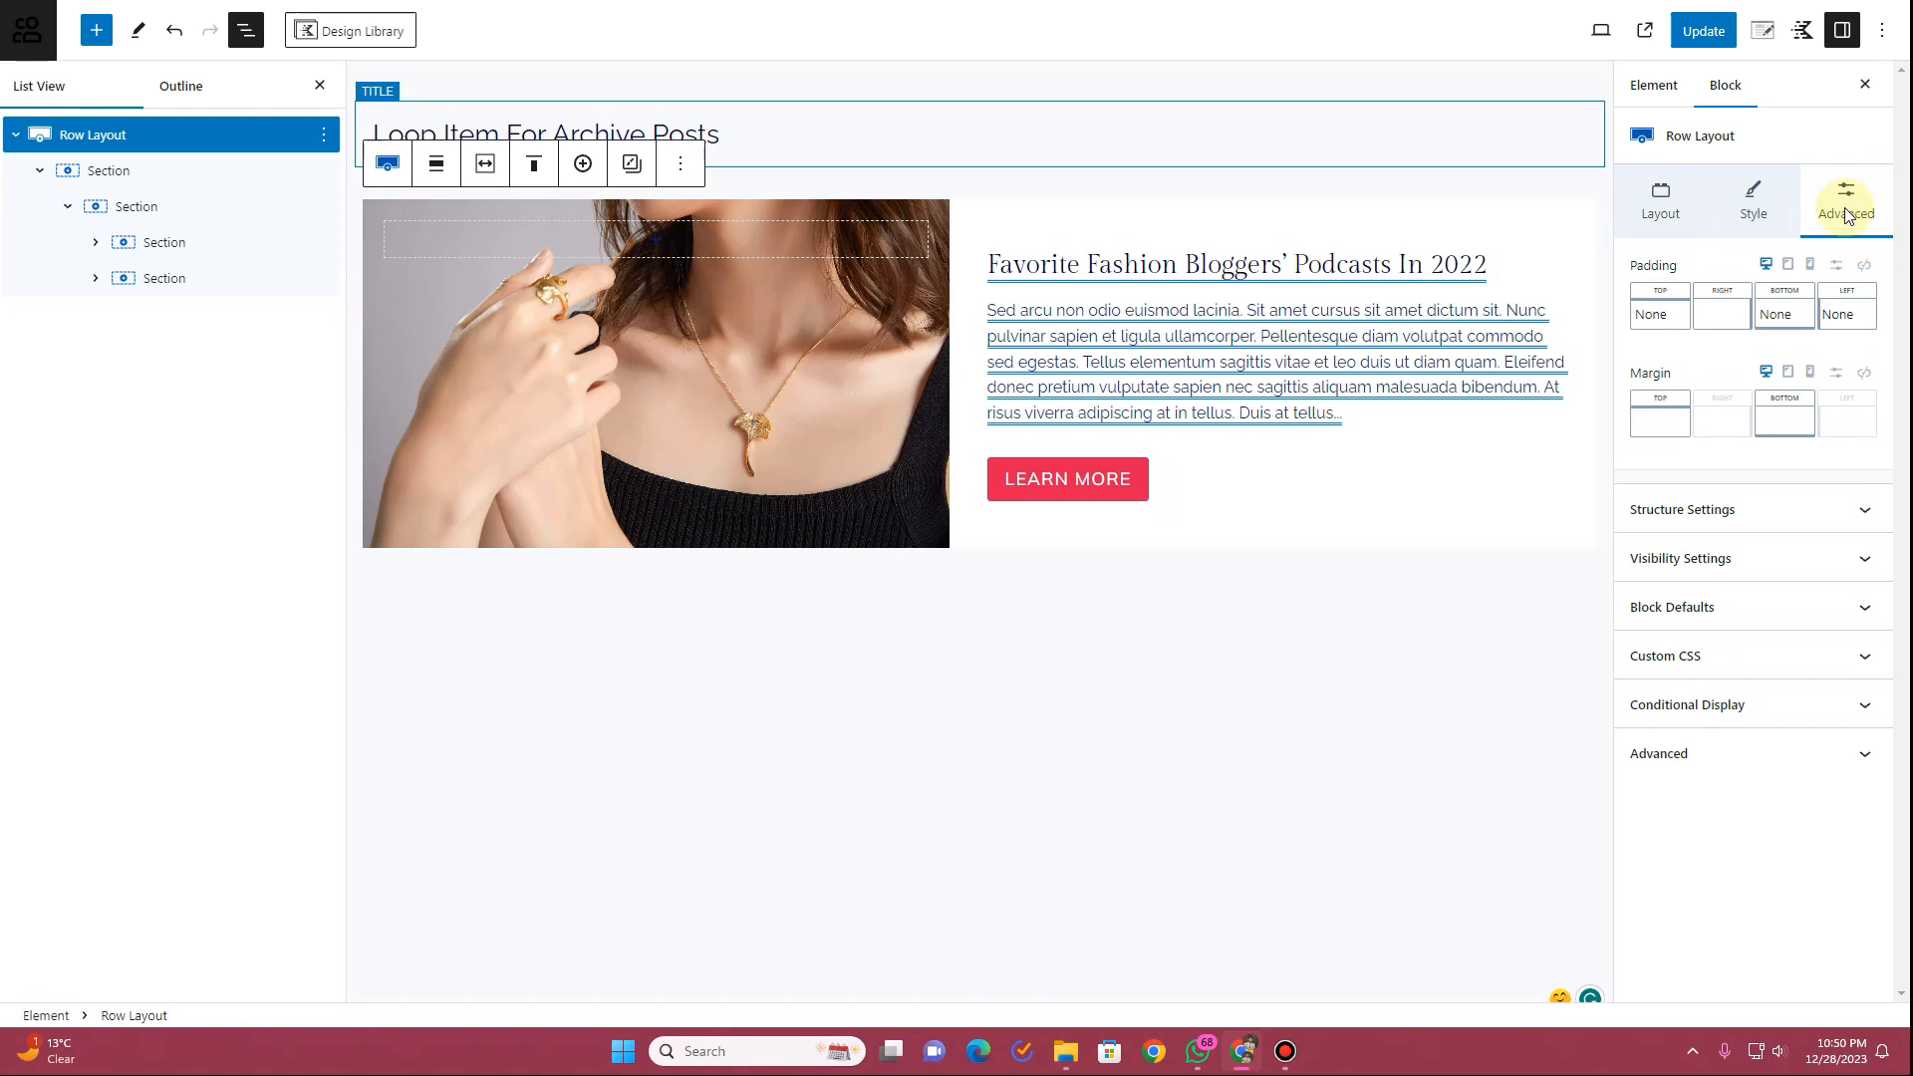
click(1729, 325)
drag(1499, 401, 1634, 427)
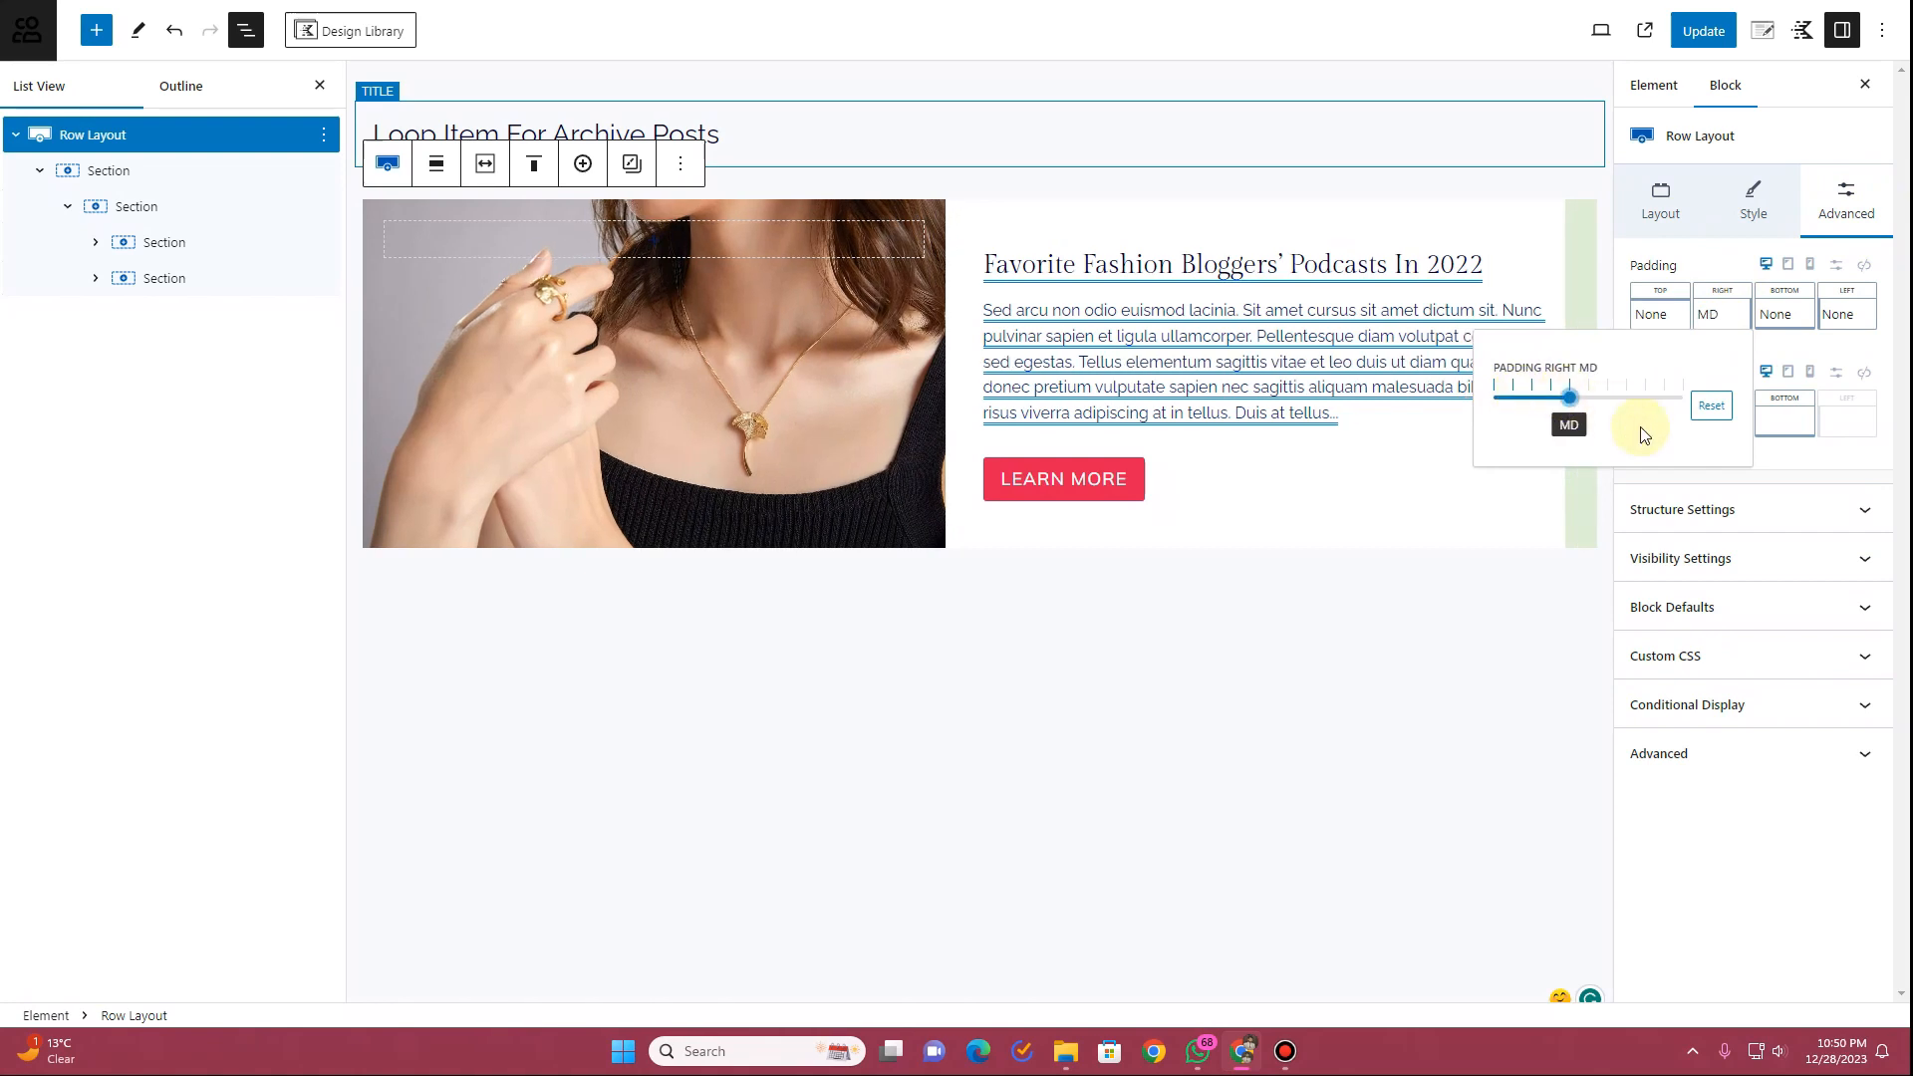
click(1773, 478)
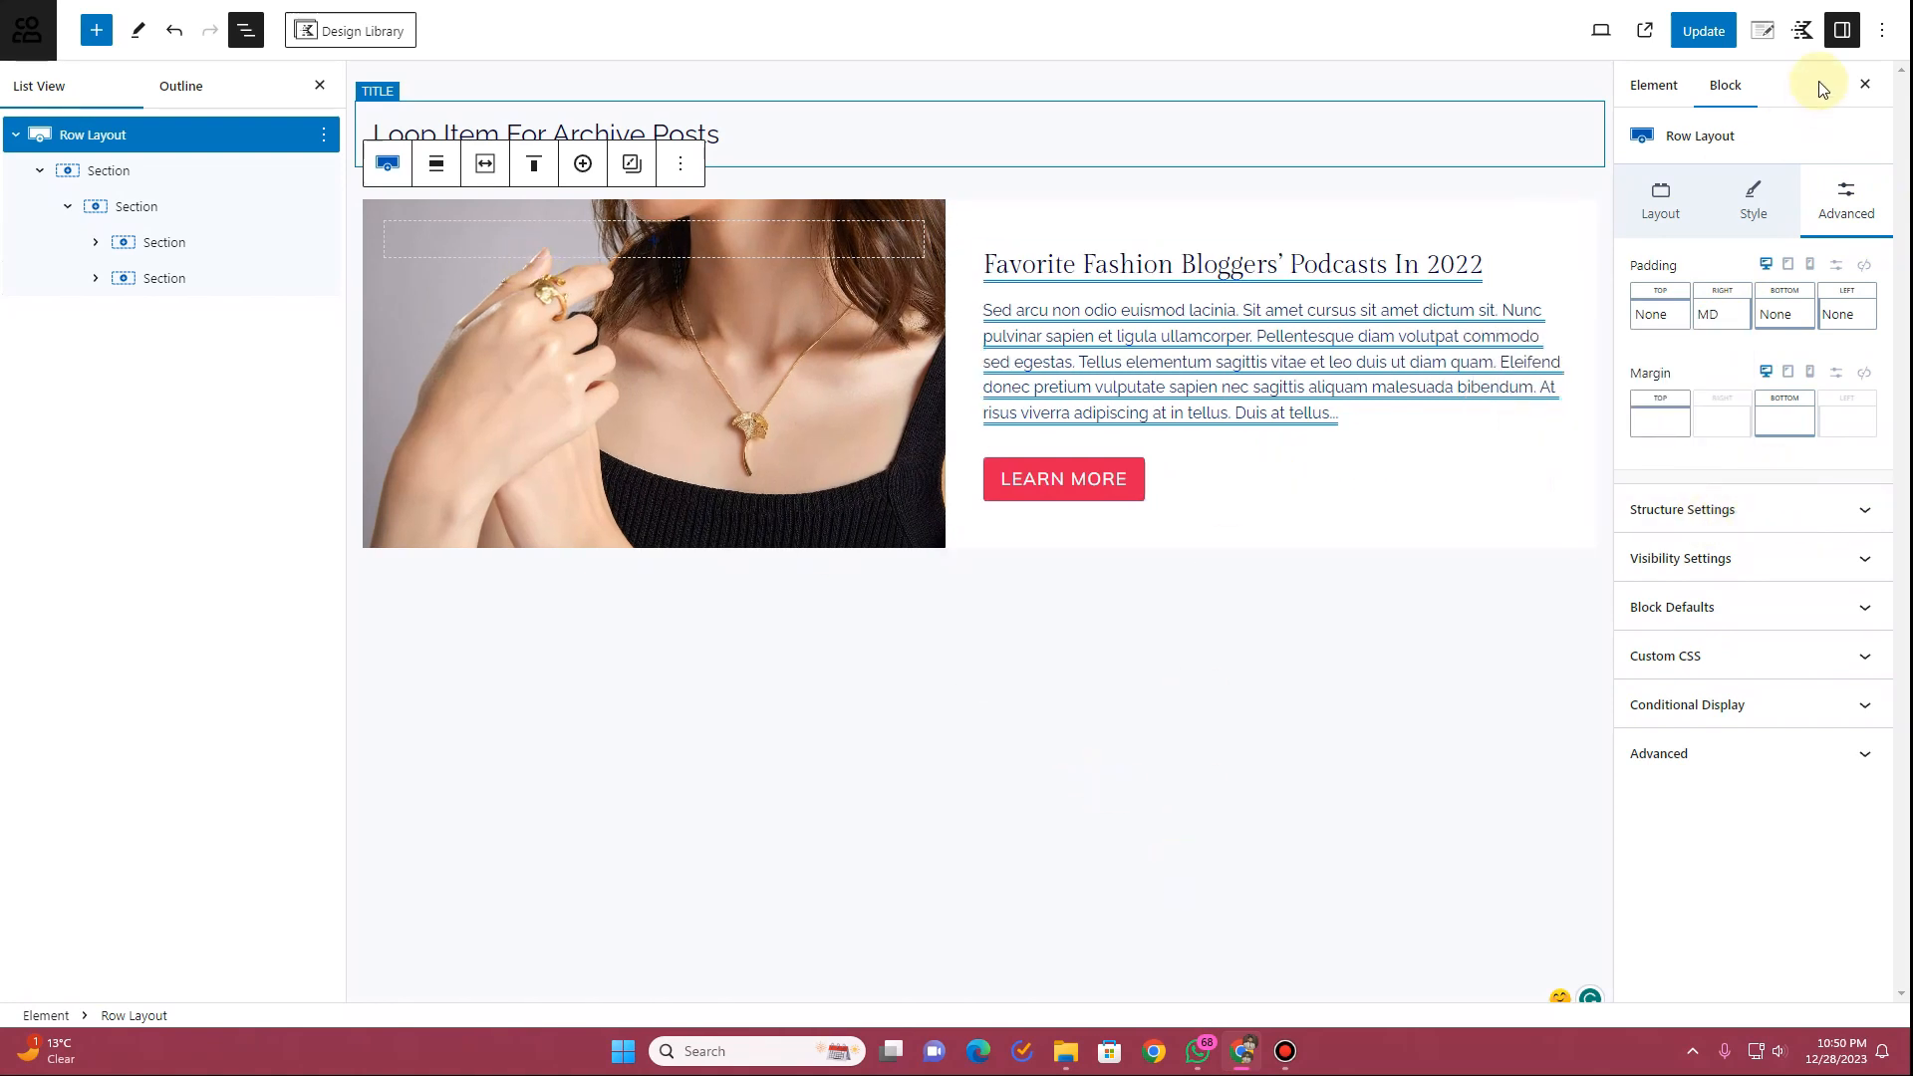
Enable the box shadow in the border styles of the outer section directly inside the row layout
click(142, 175)
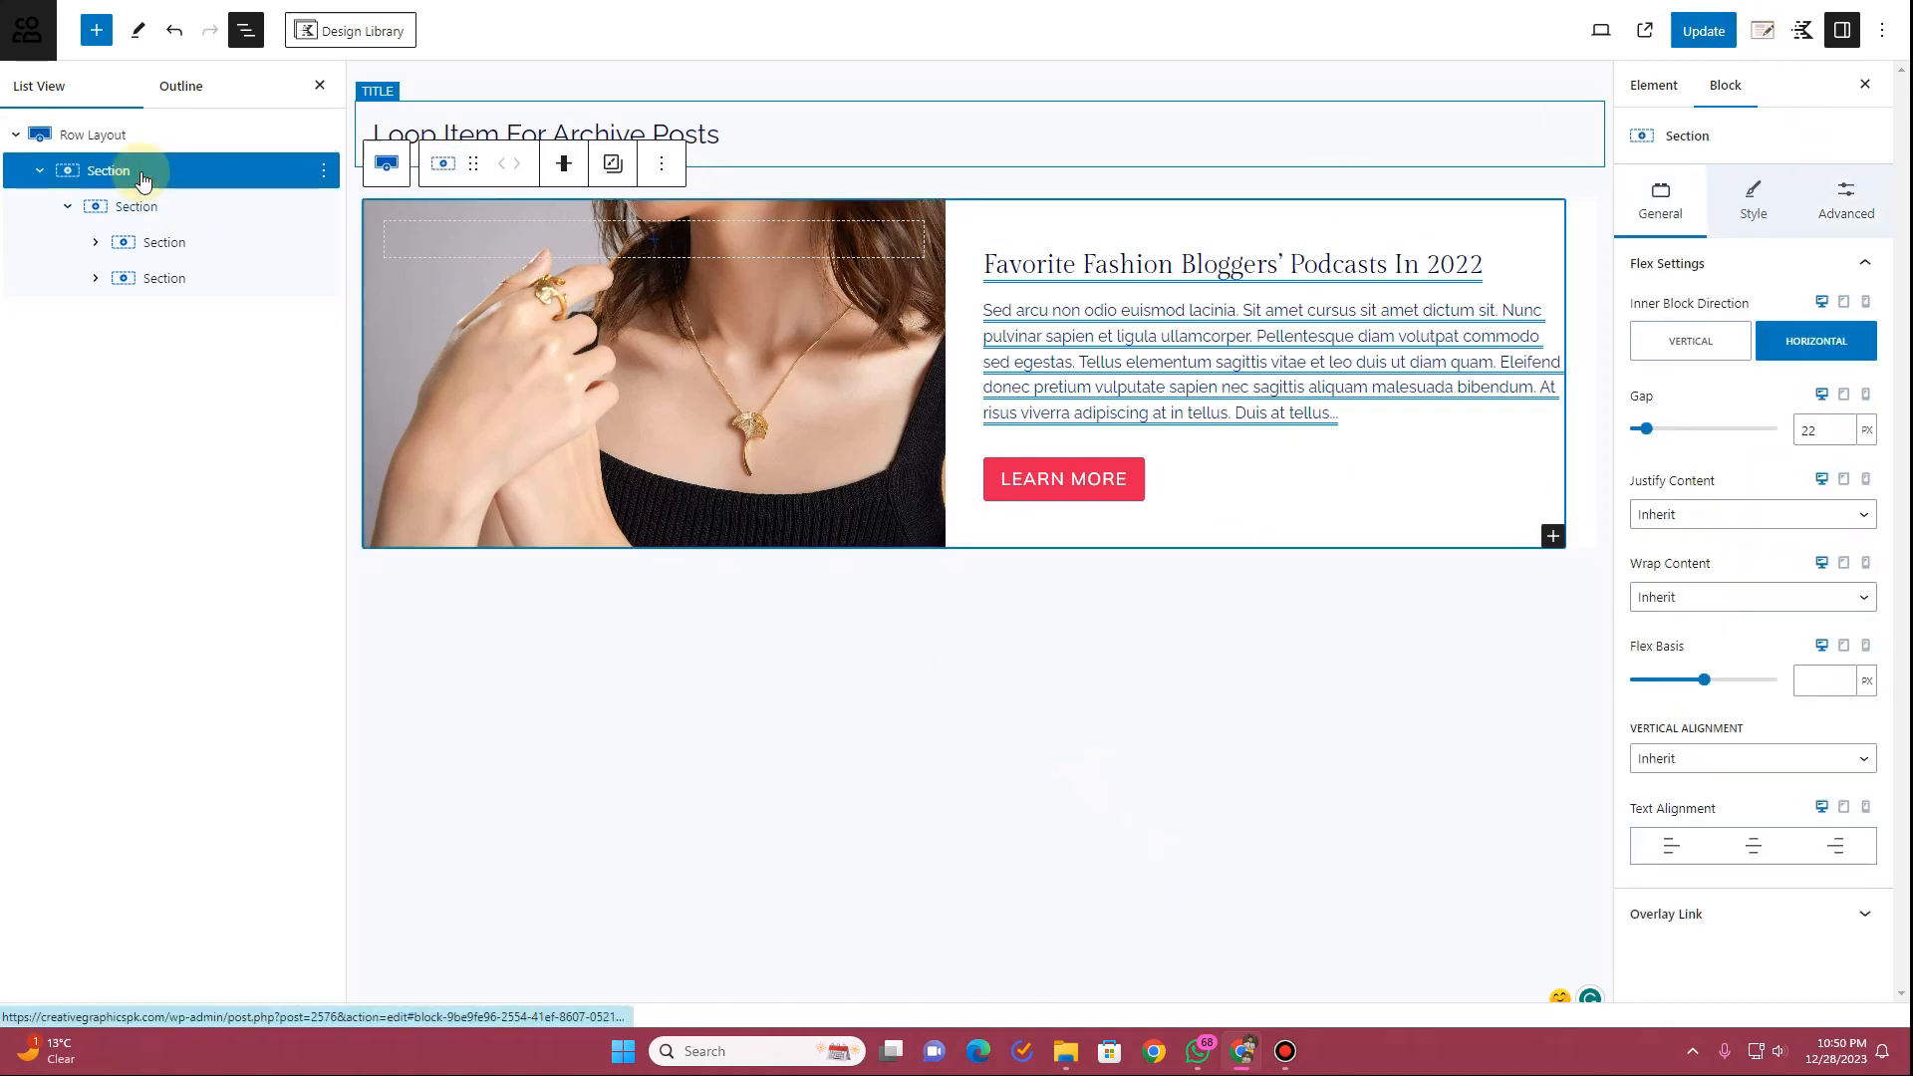
click(1755, 205)
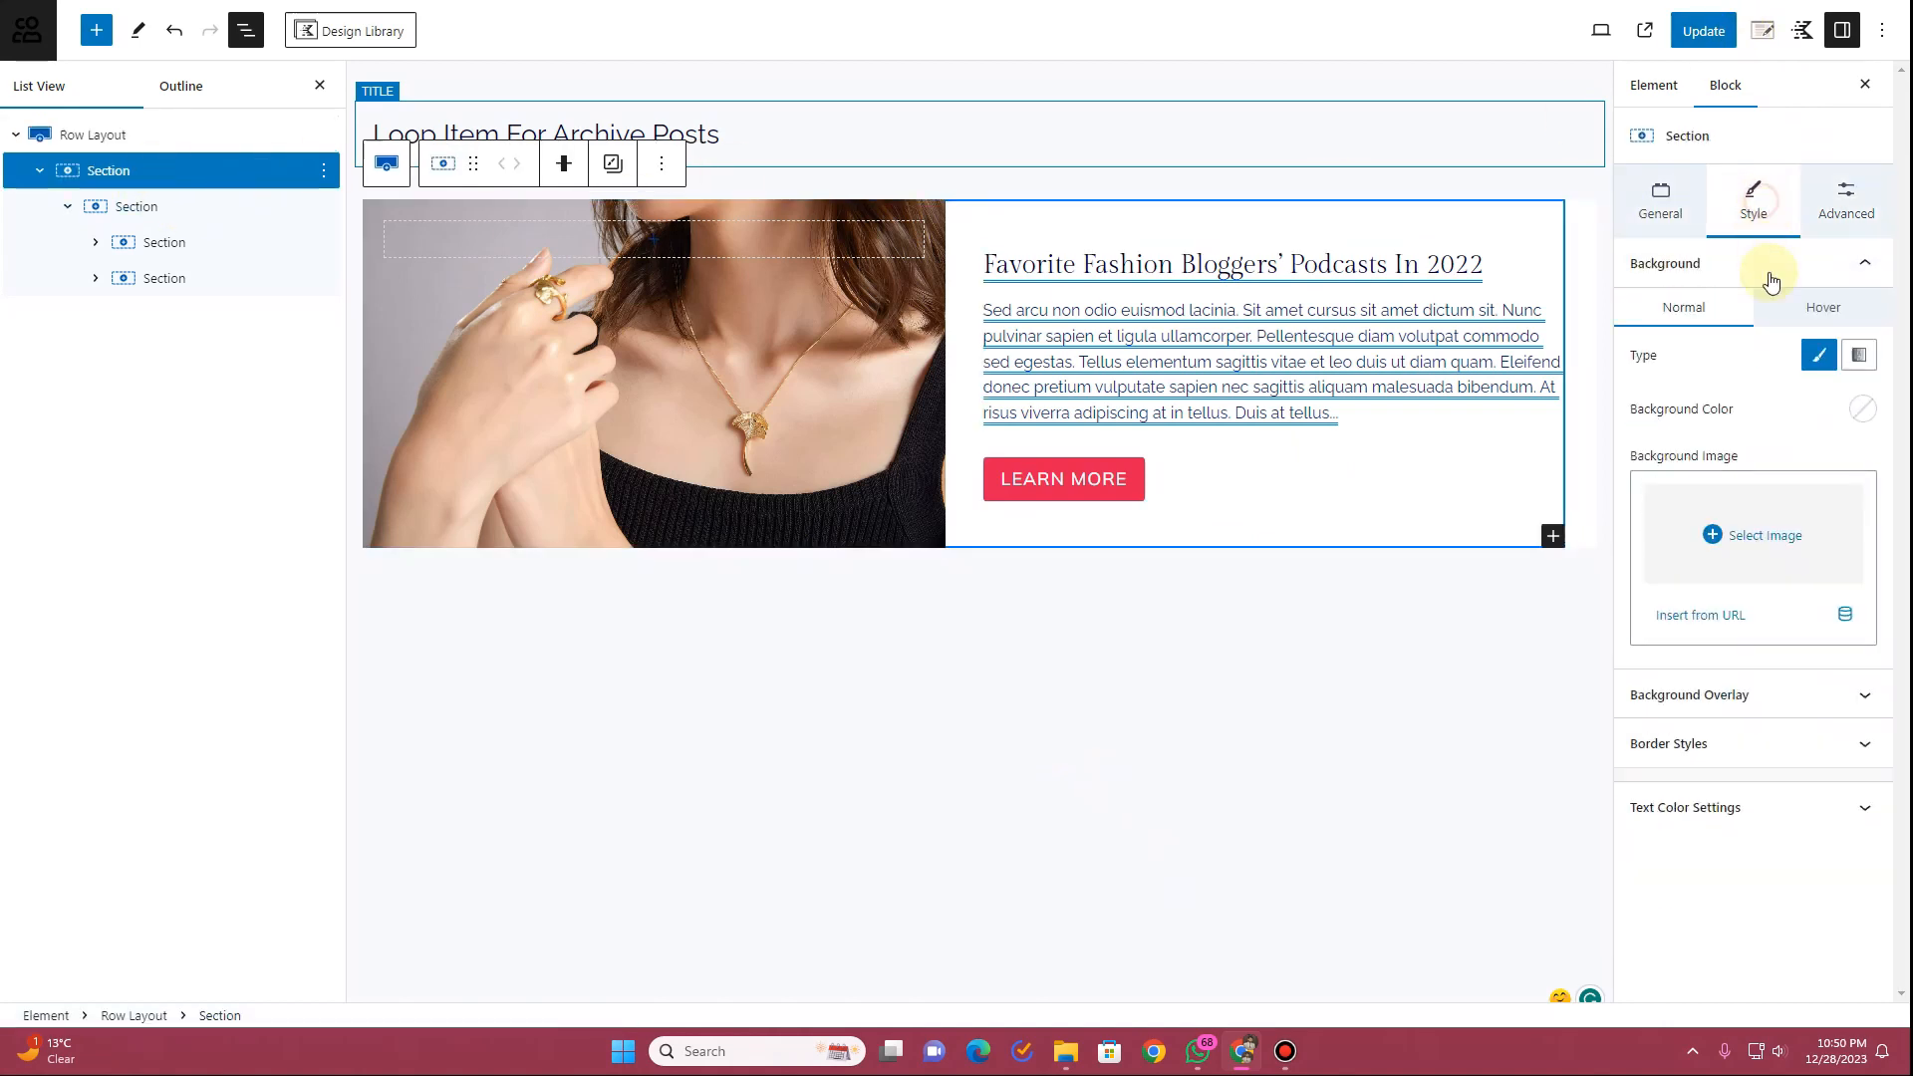
click(1729, 743)
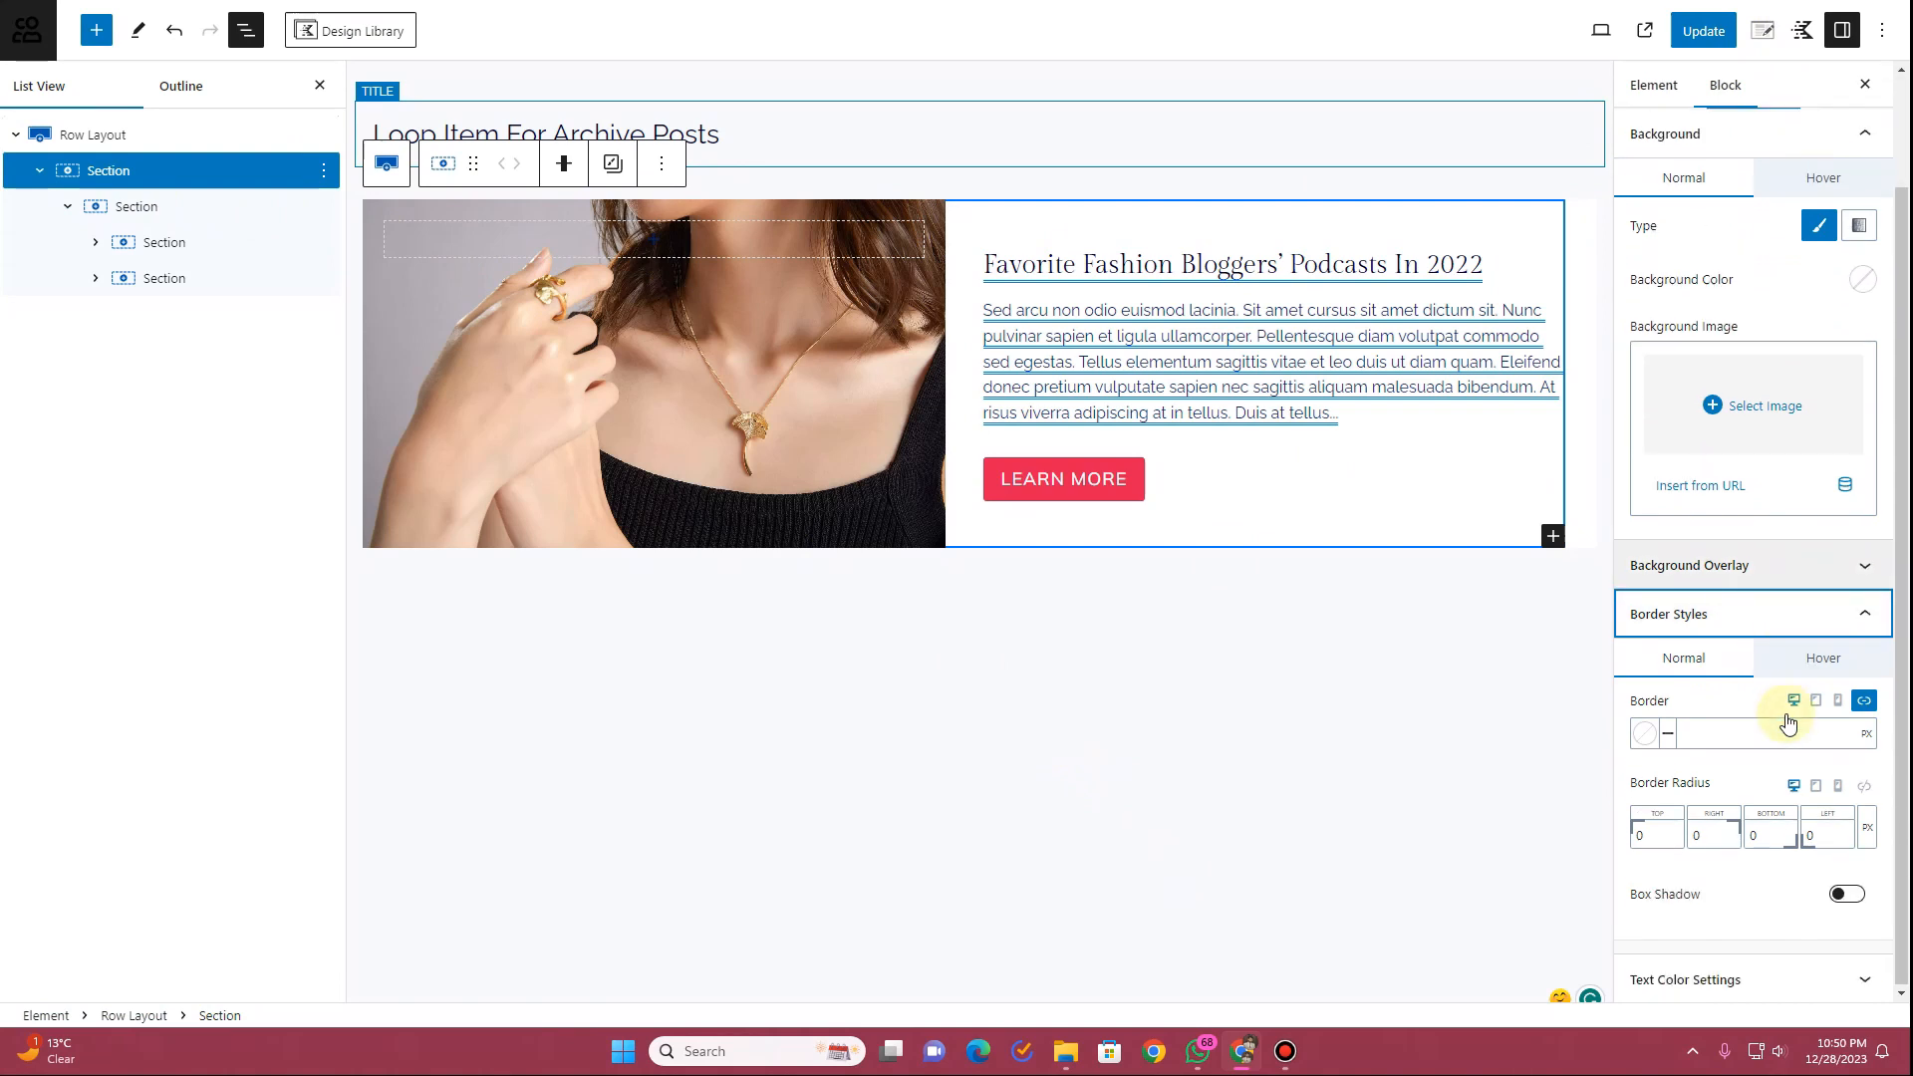
click(1849, 896)
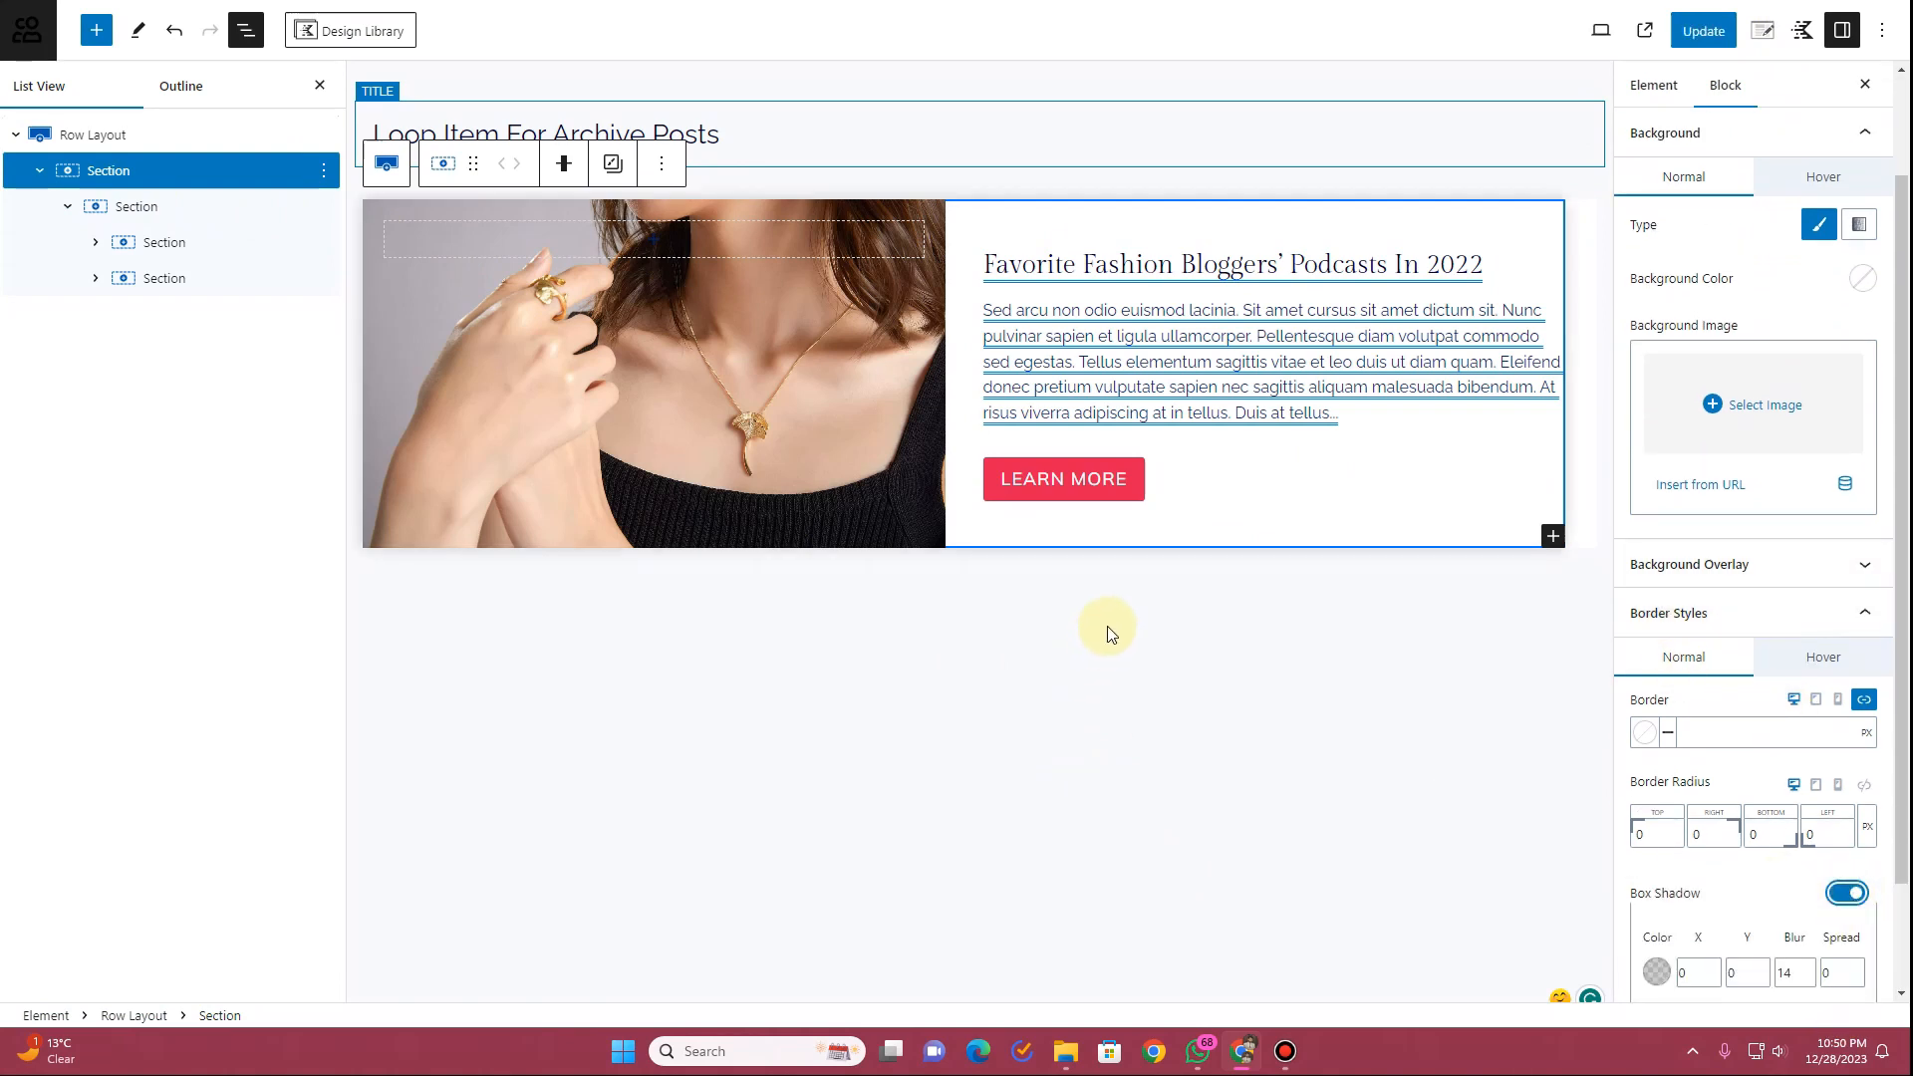
click(1062, 674)
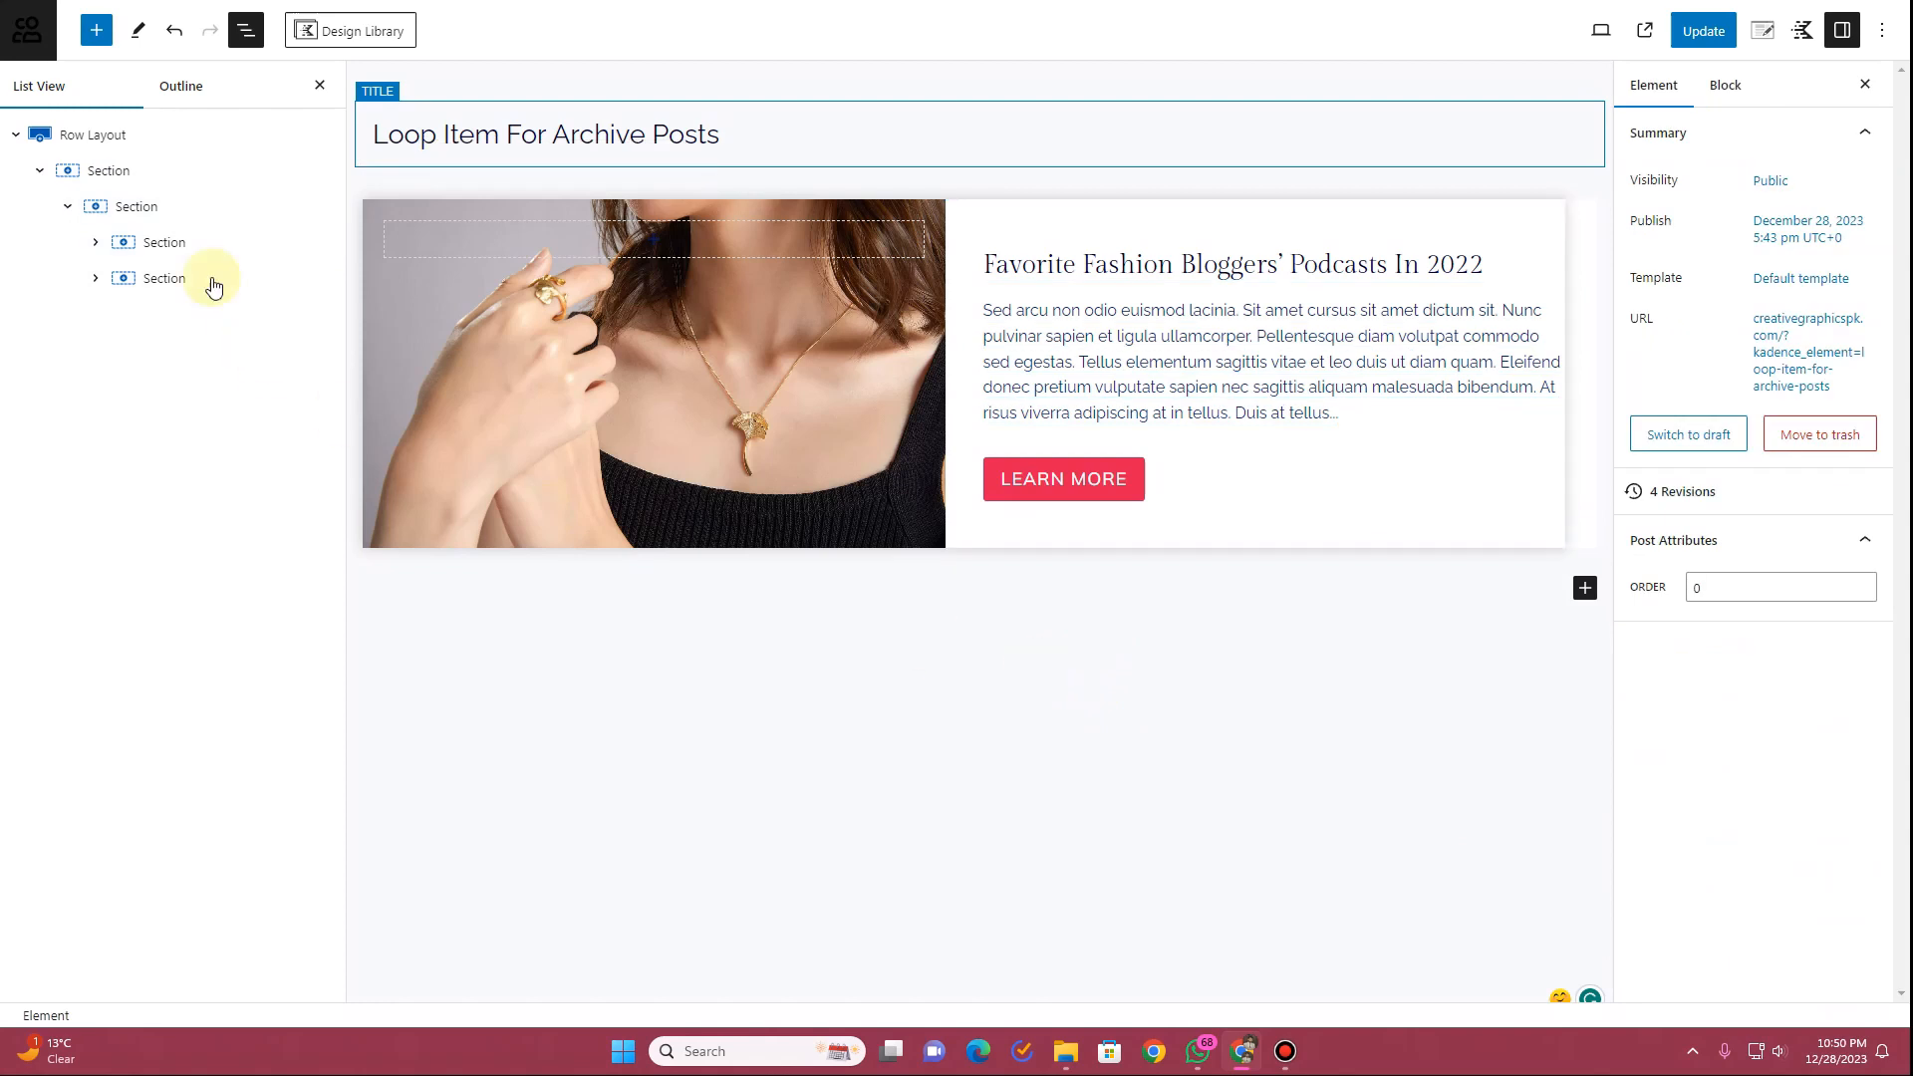
Switch the outer section's box shadow off and back on to compare its effect
click(131, 178)
scroll(1789, 825, down, 3)
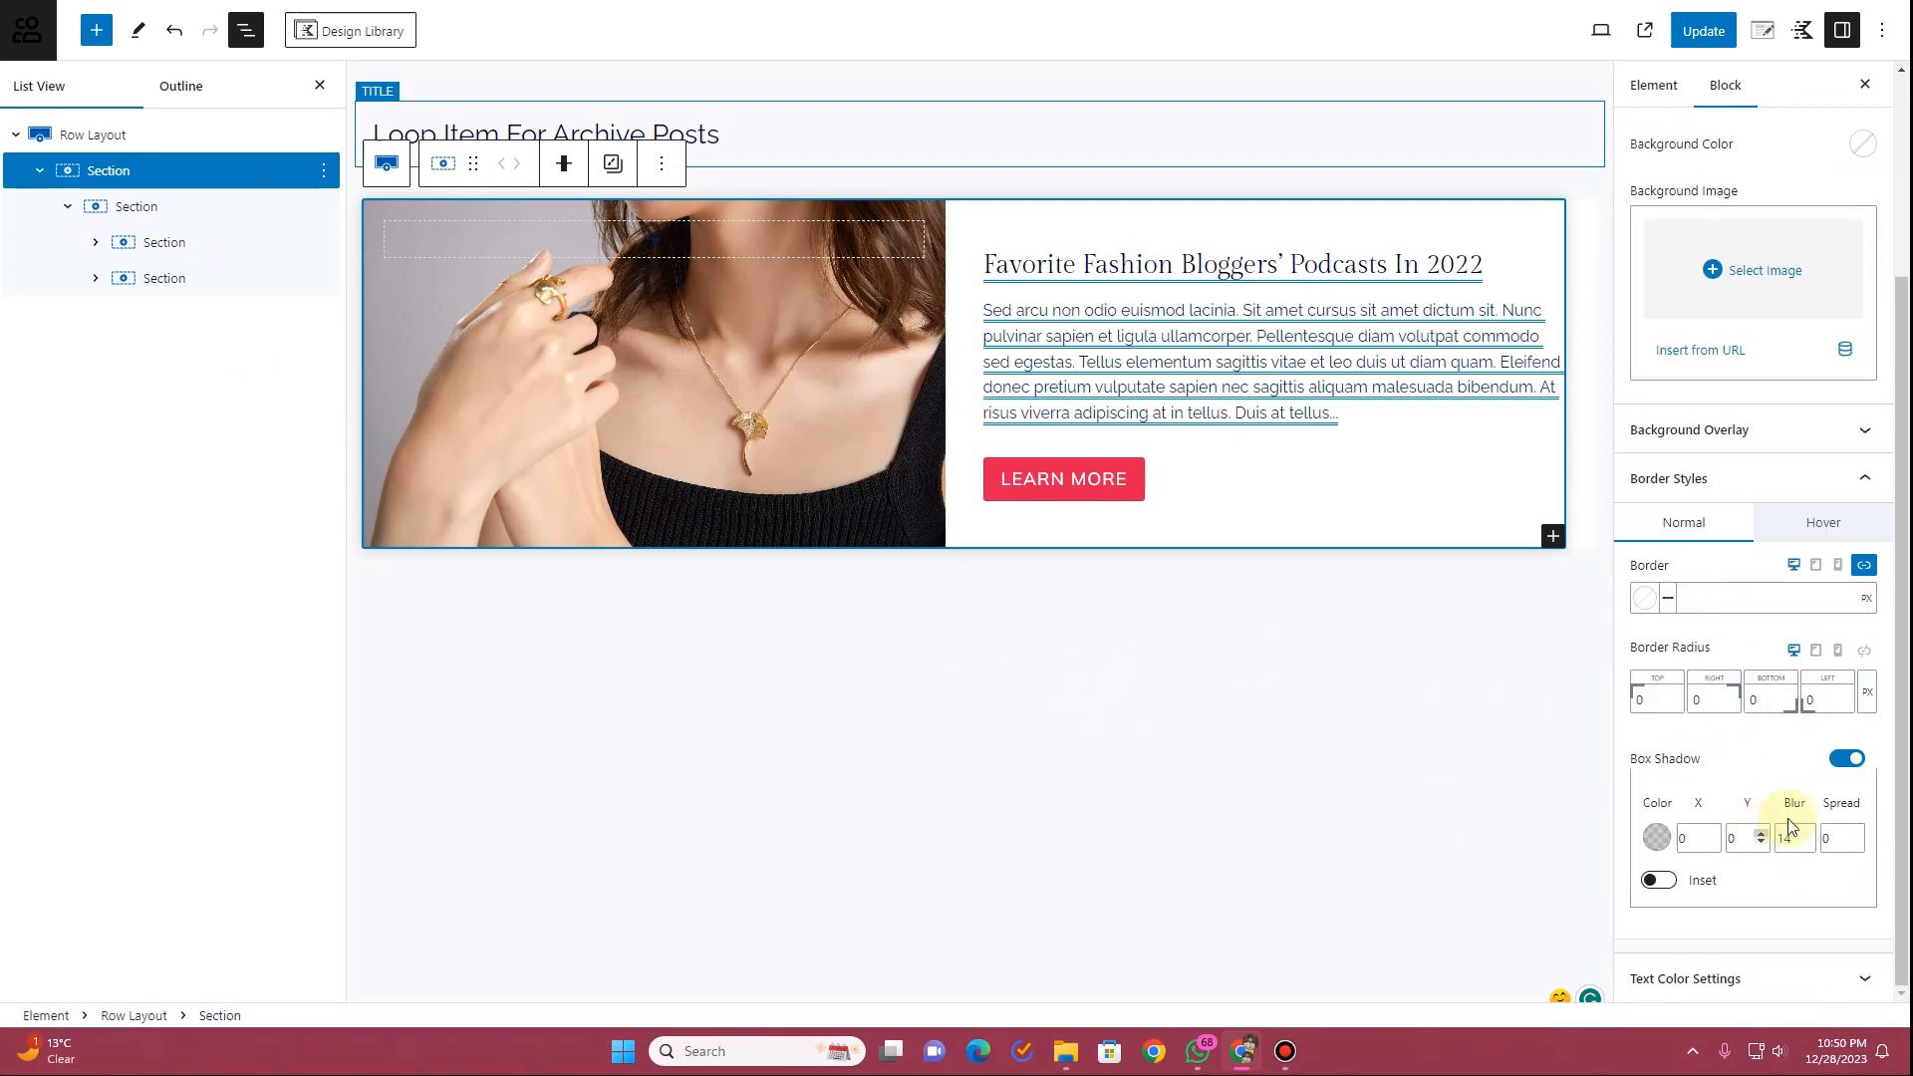
click(1843, 760)
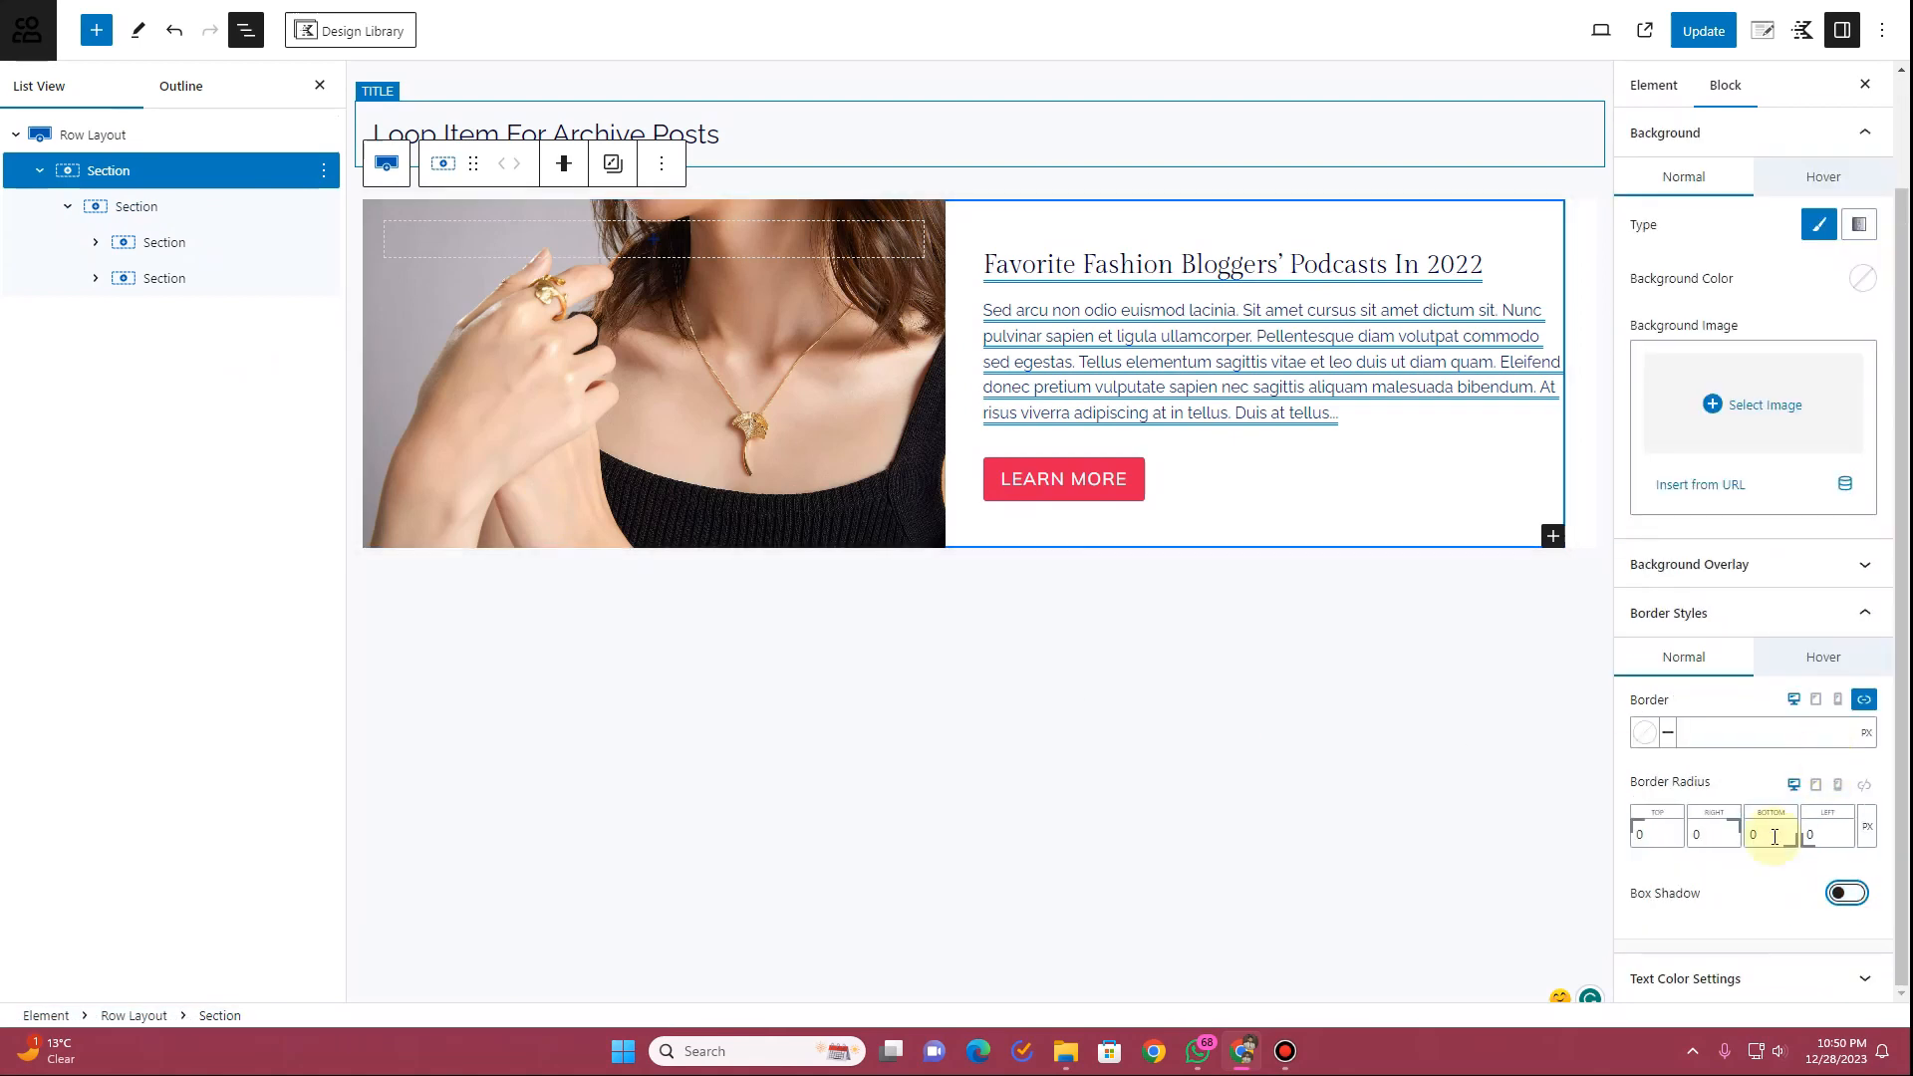
click(1863, 905)
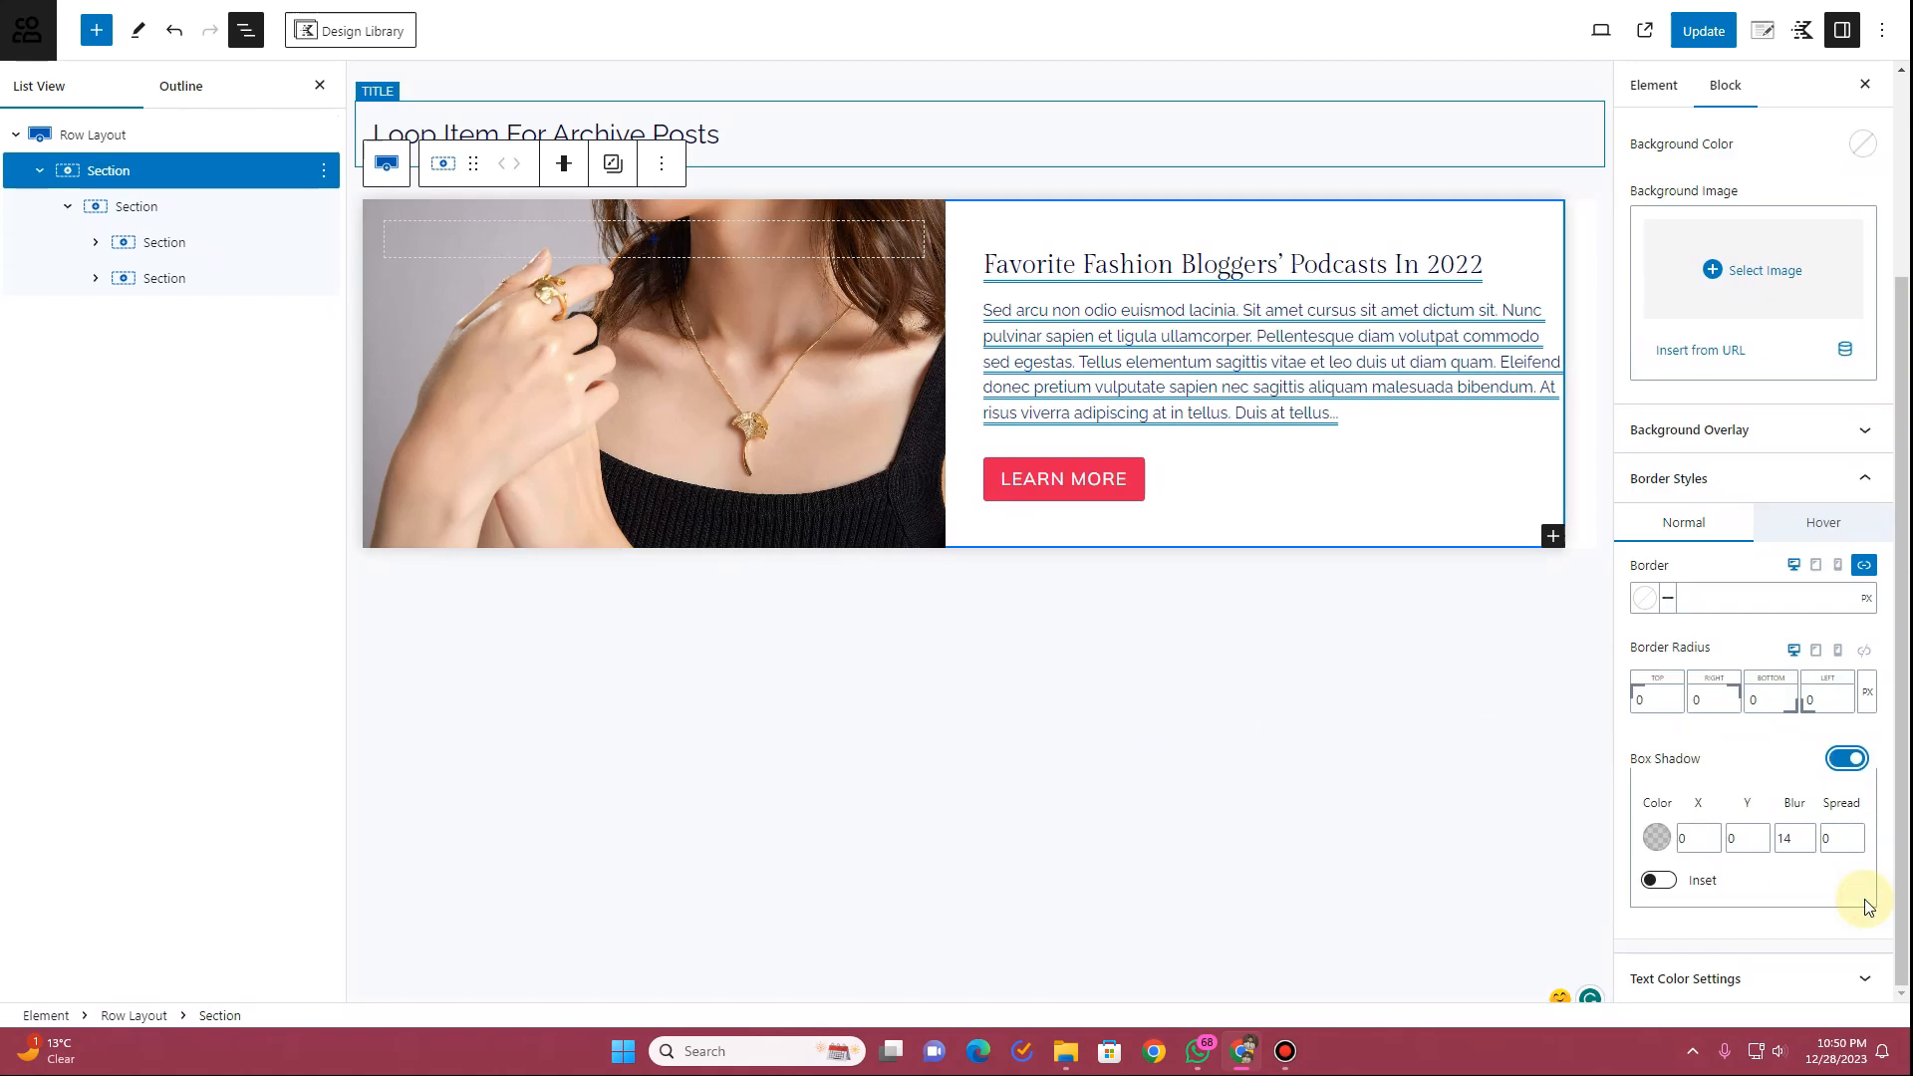
Set the row layout's right padding to None
click(115, 137)
click(1846, 202)
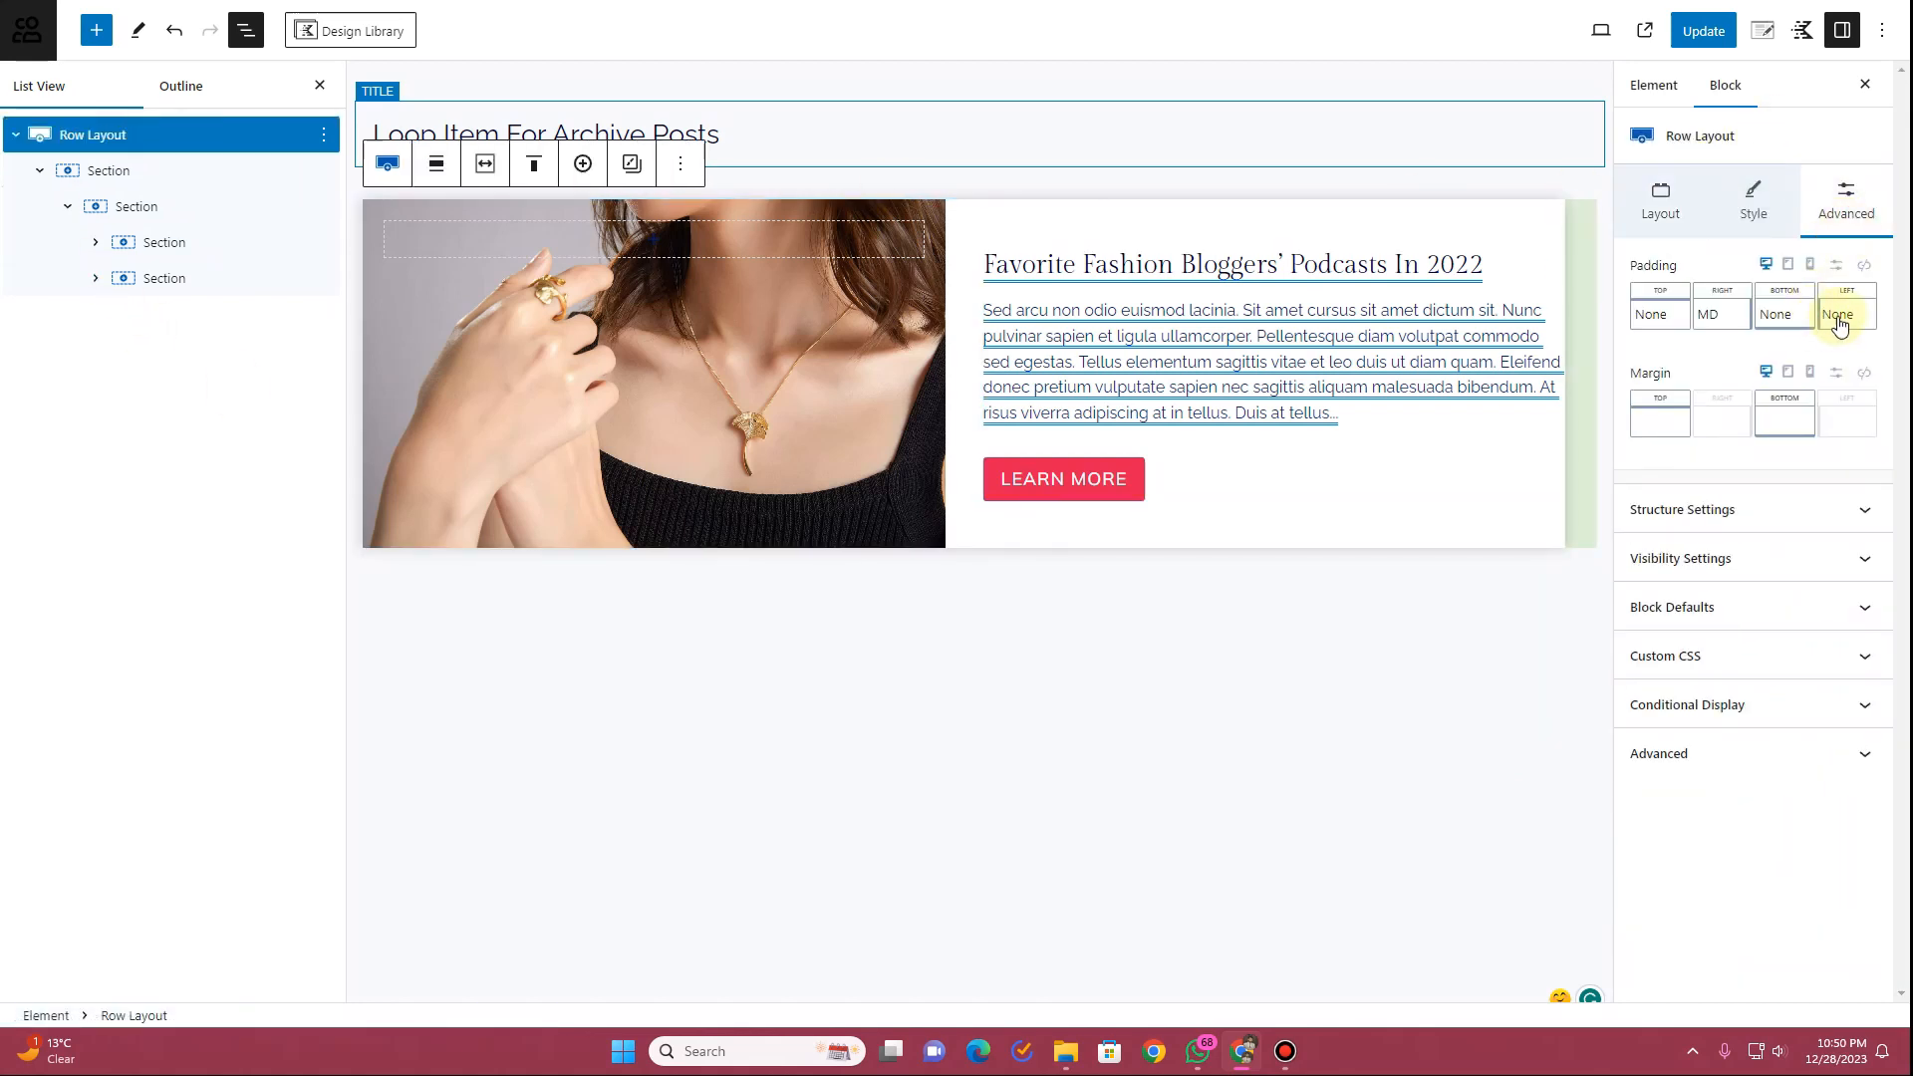
click(1711, 320)
drag(1549, 401, 1492, 409)
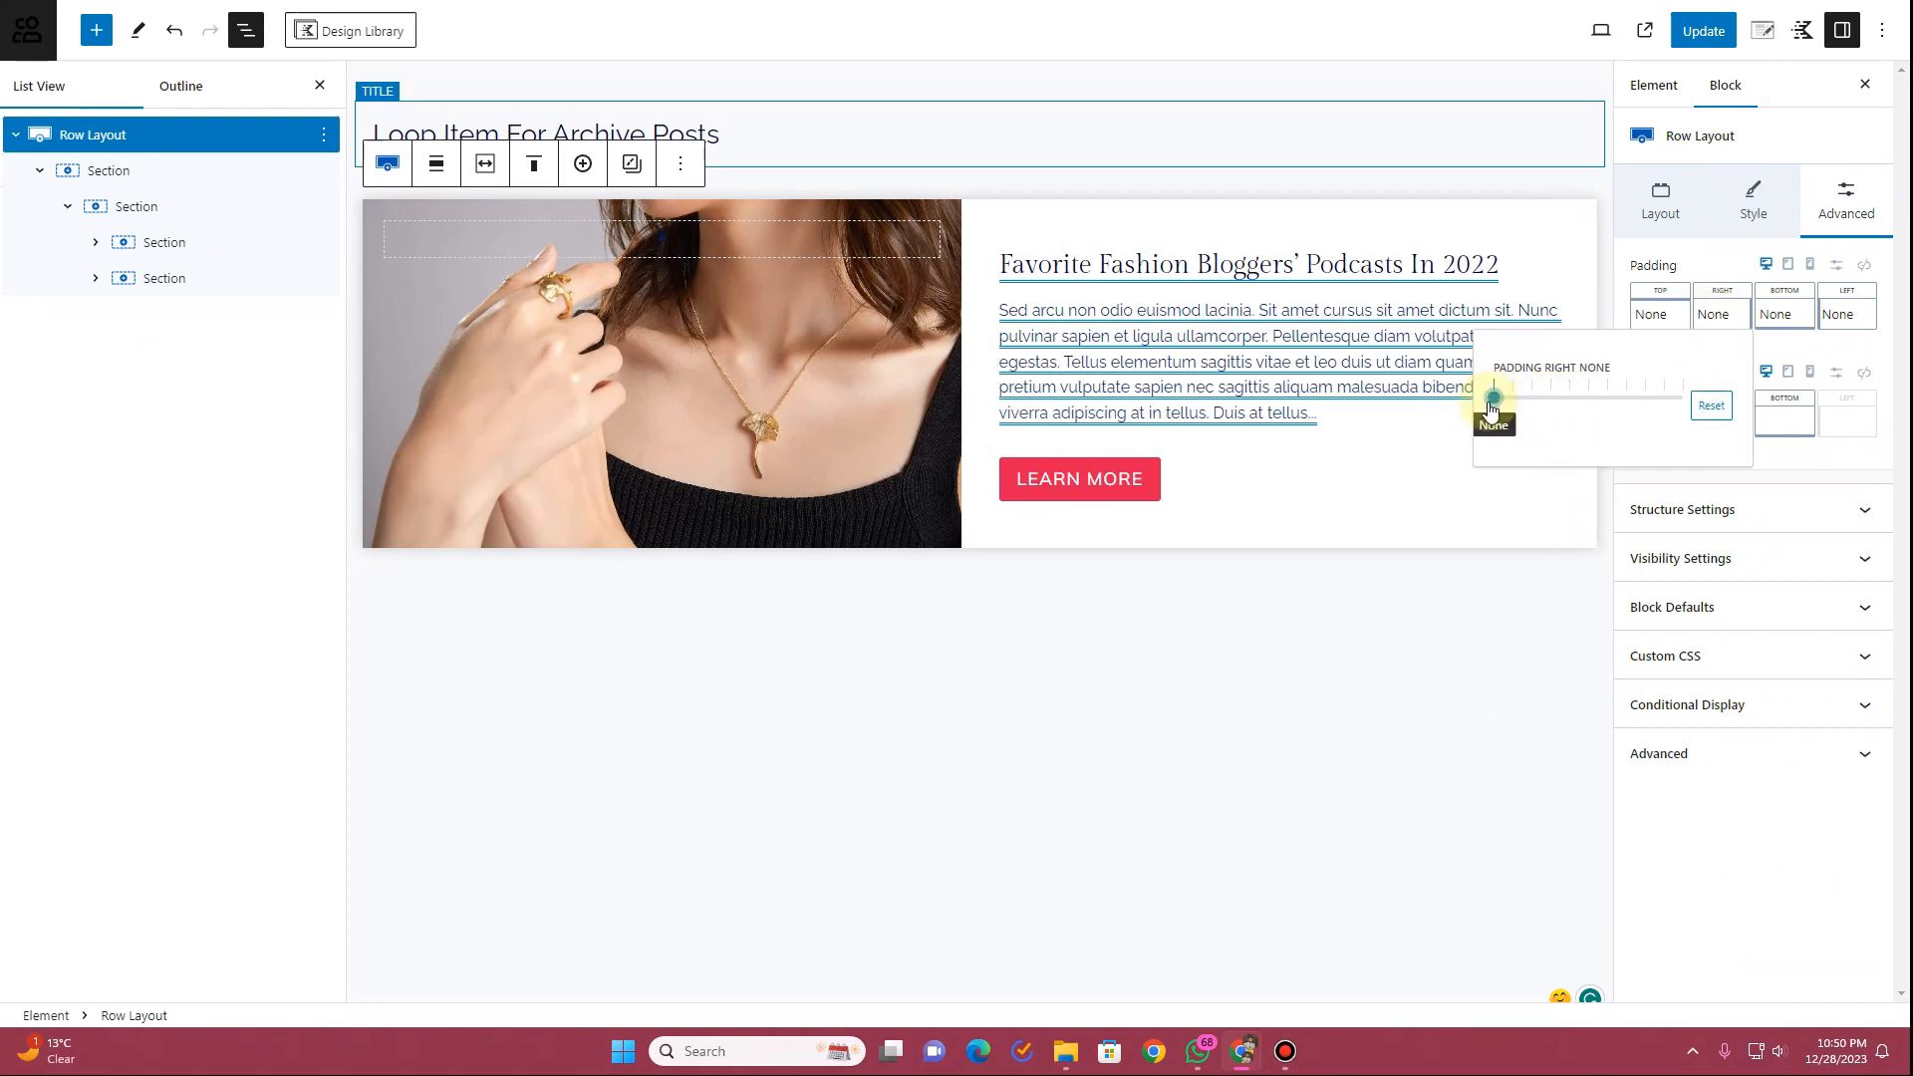
click(1441, 709)
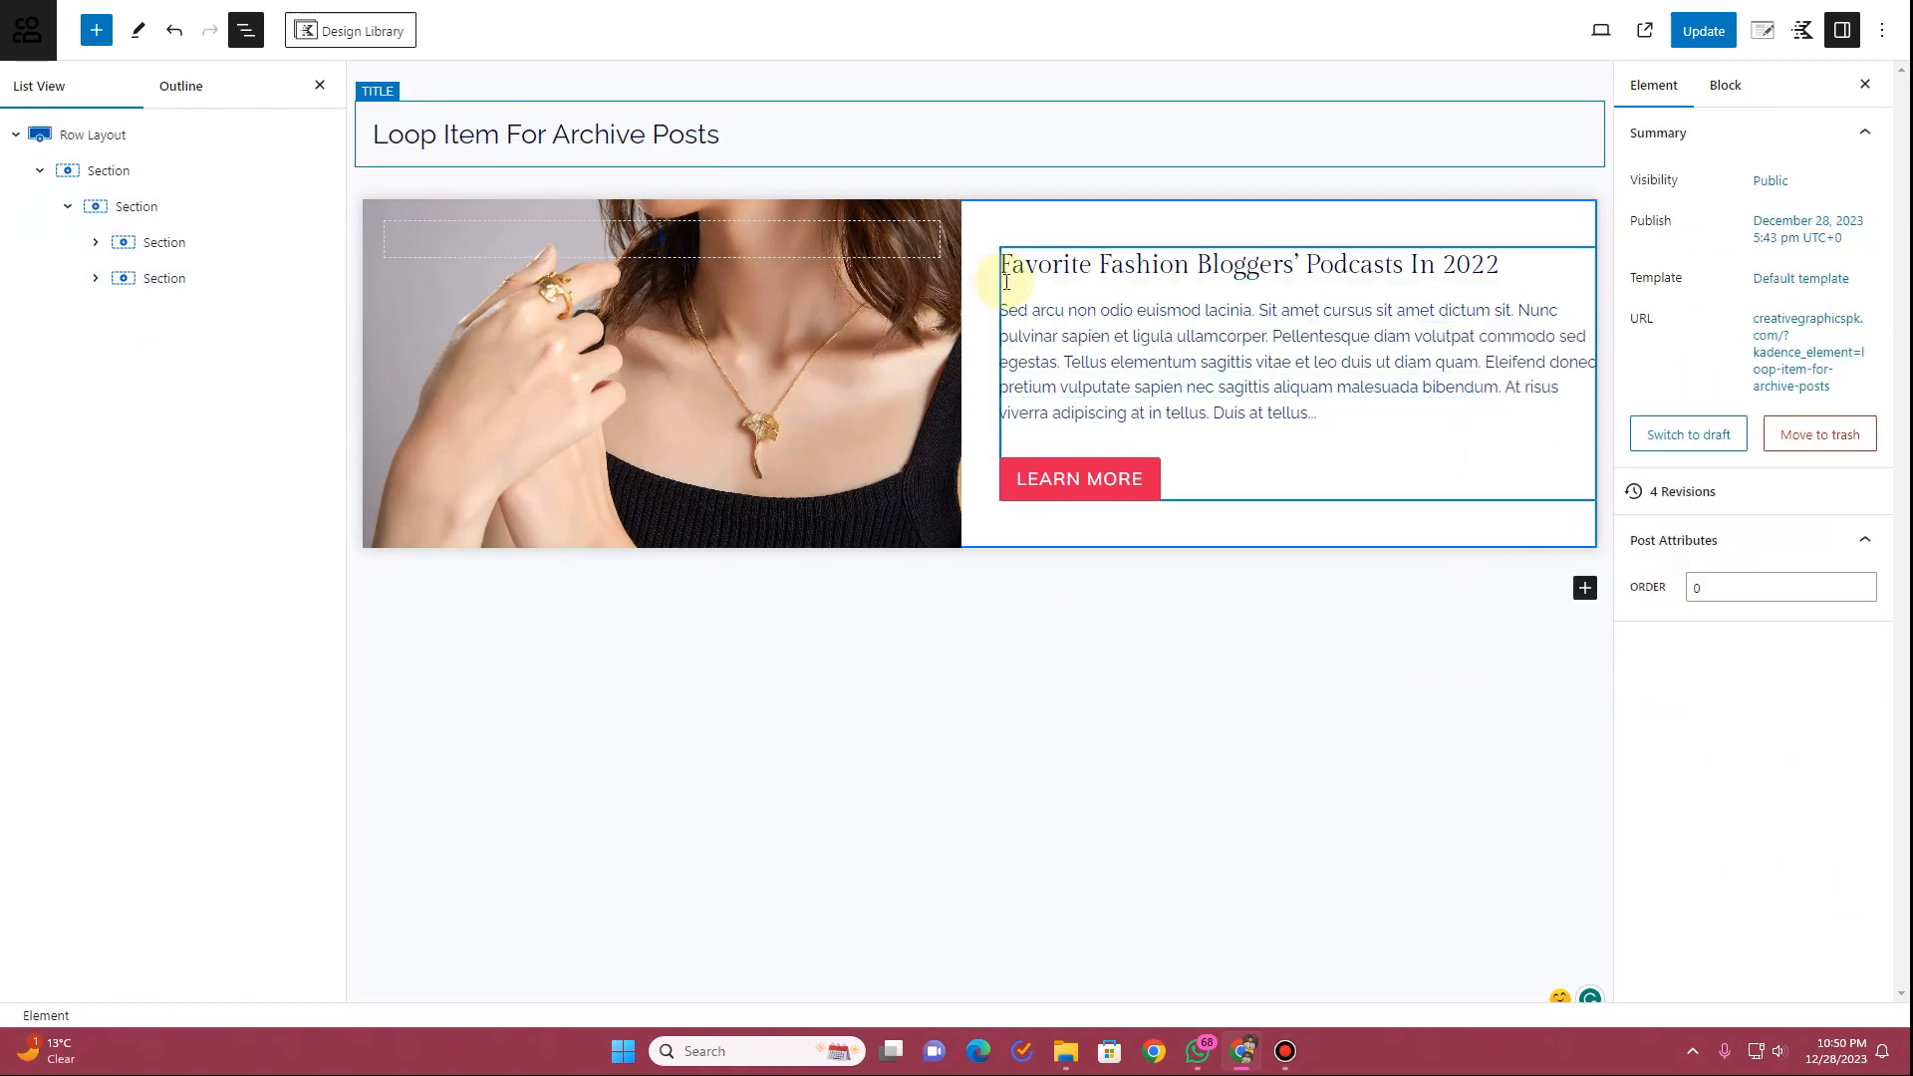
Add right padding to the text section that holds the title, excerpt and Learn More button
click(158, 282)
click(1848, 213)
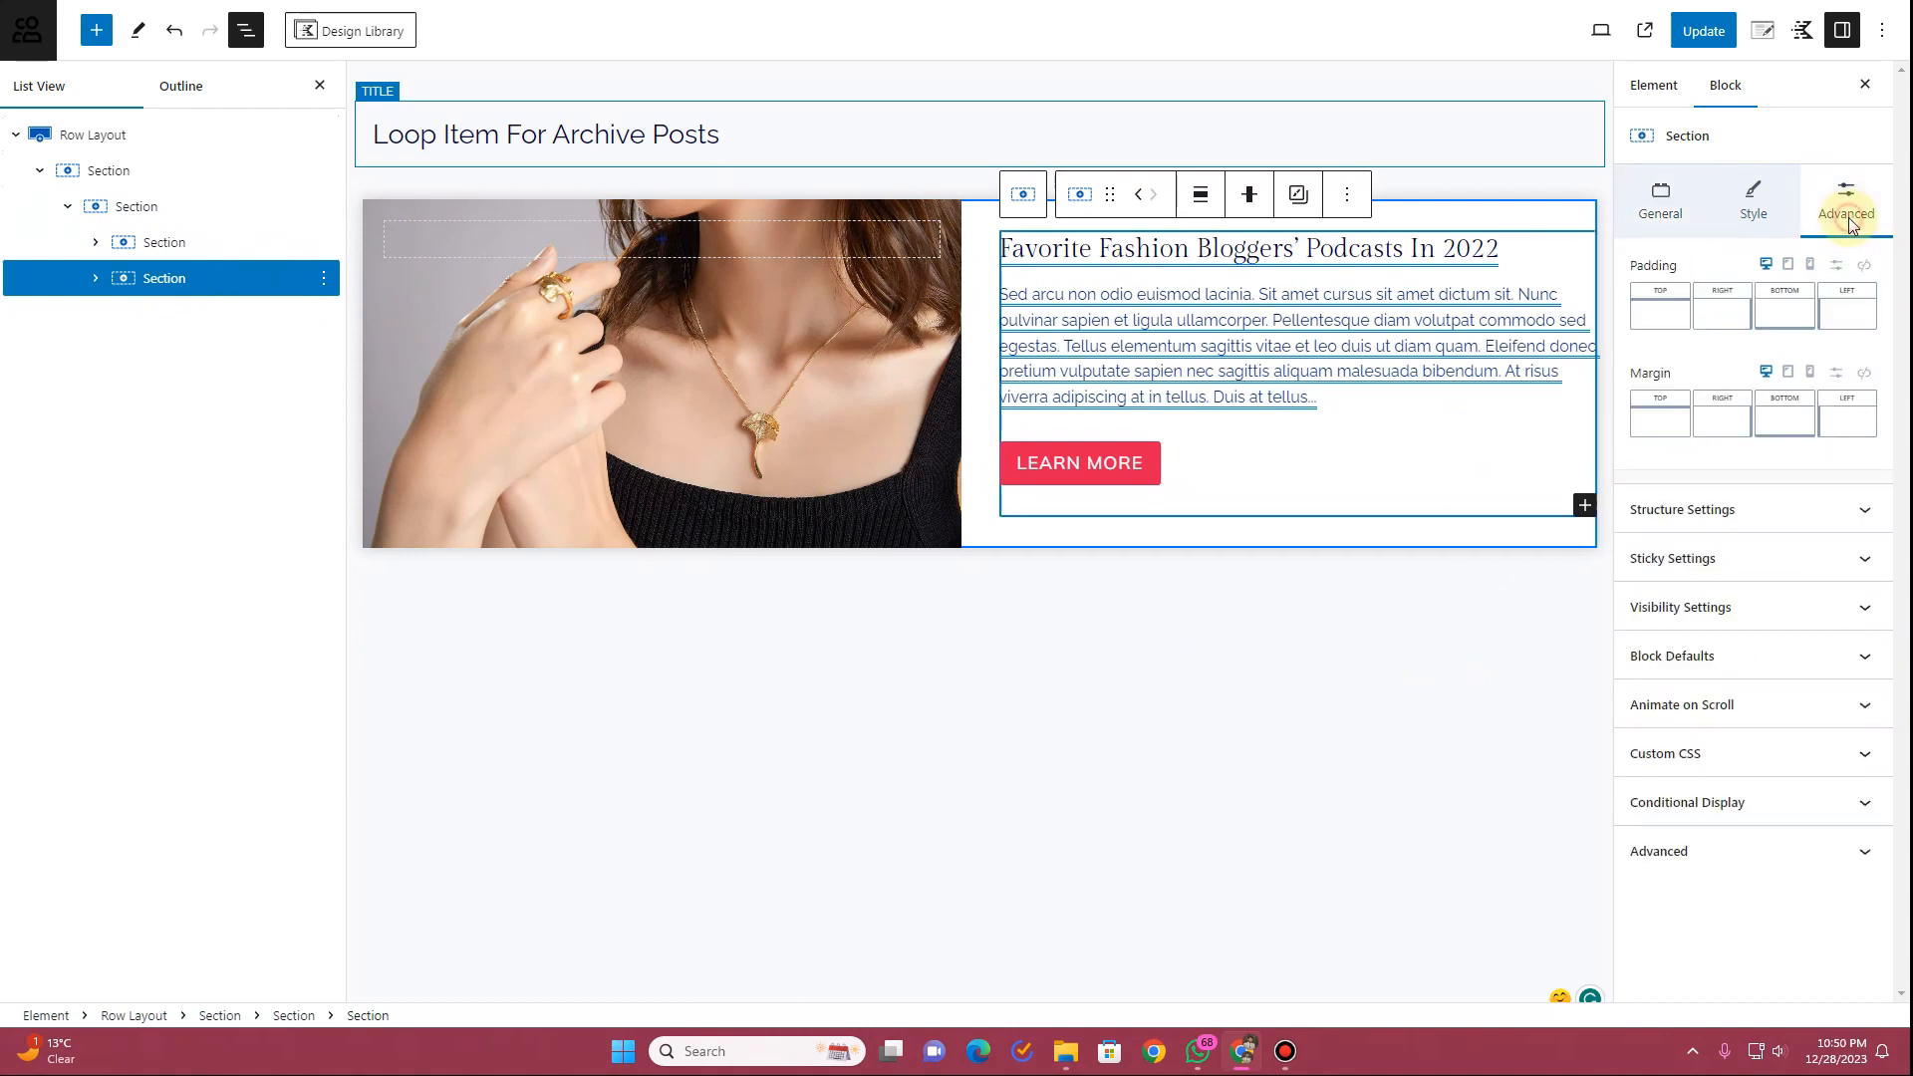
click(1718, 316)
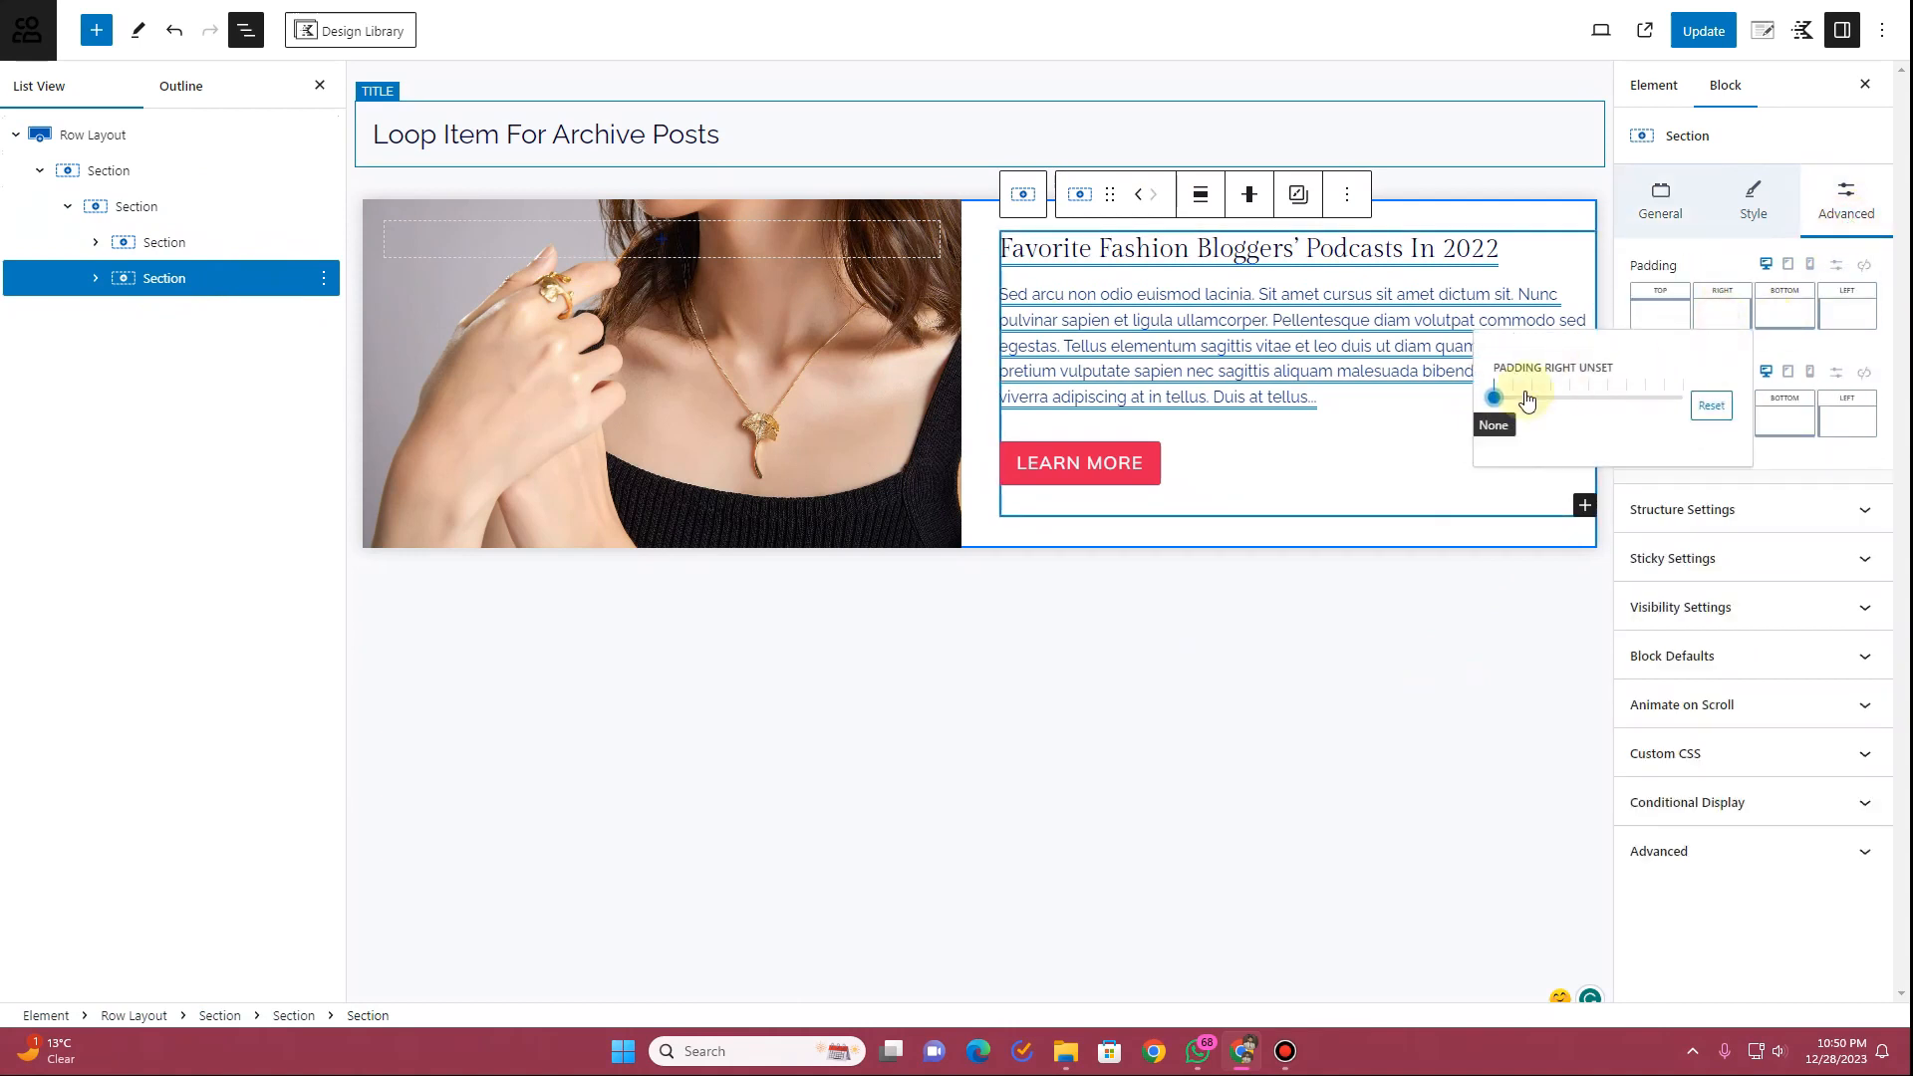
drag(1493, 397, 1586, 392)
click(1301, 811)
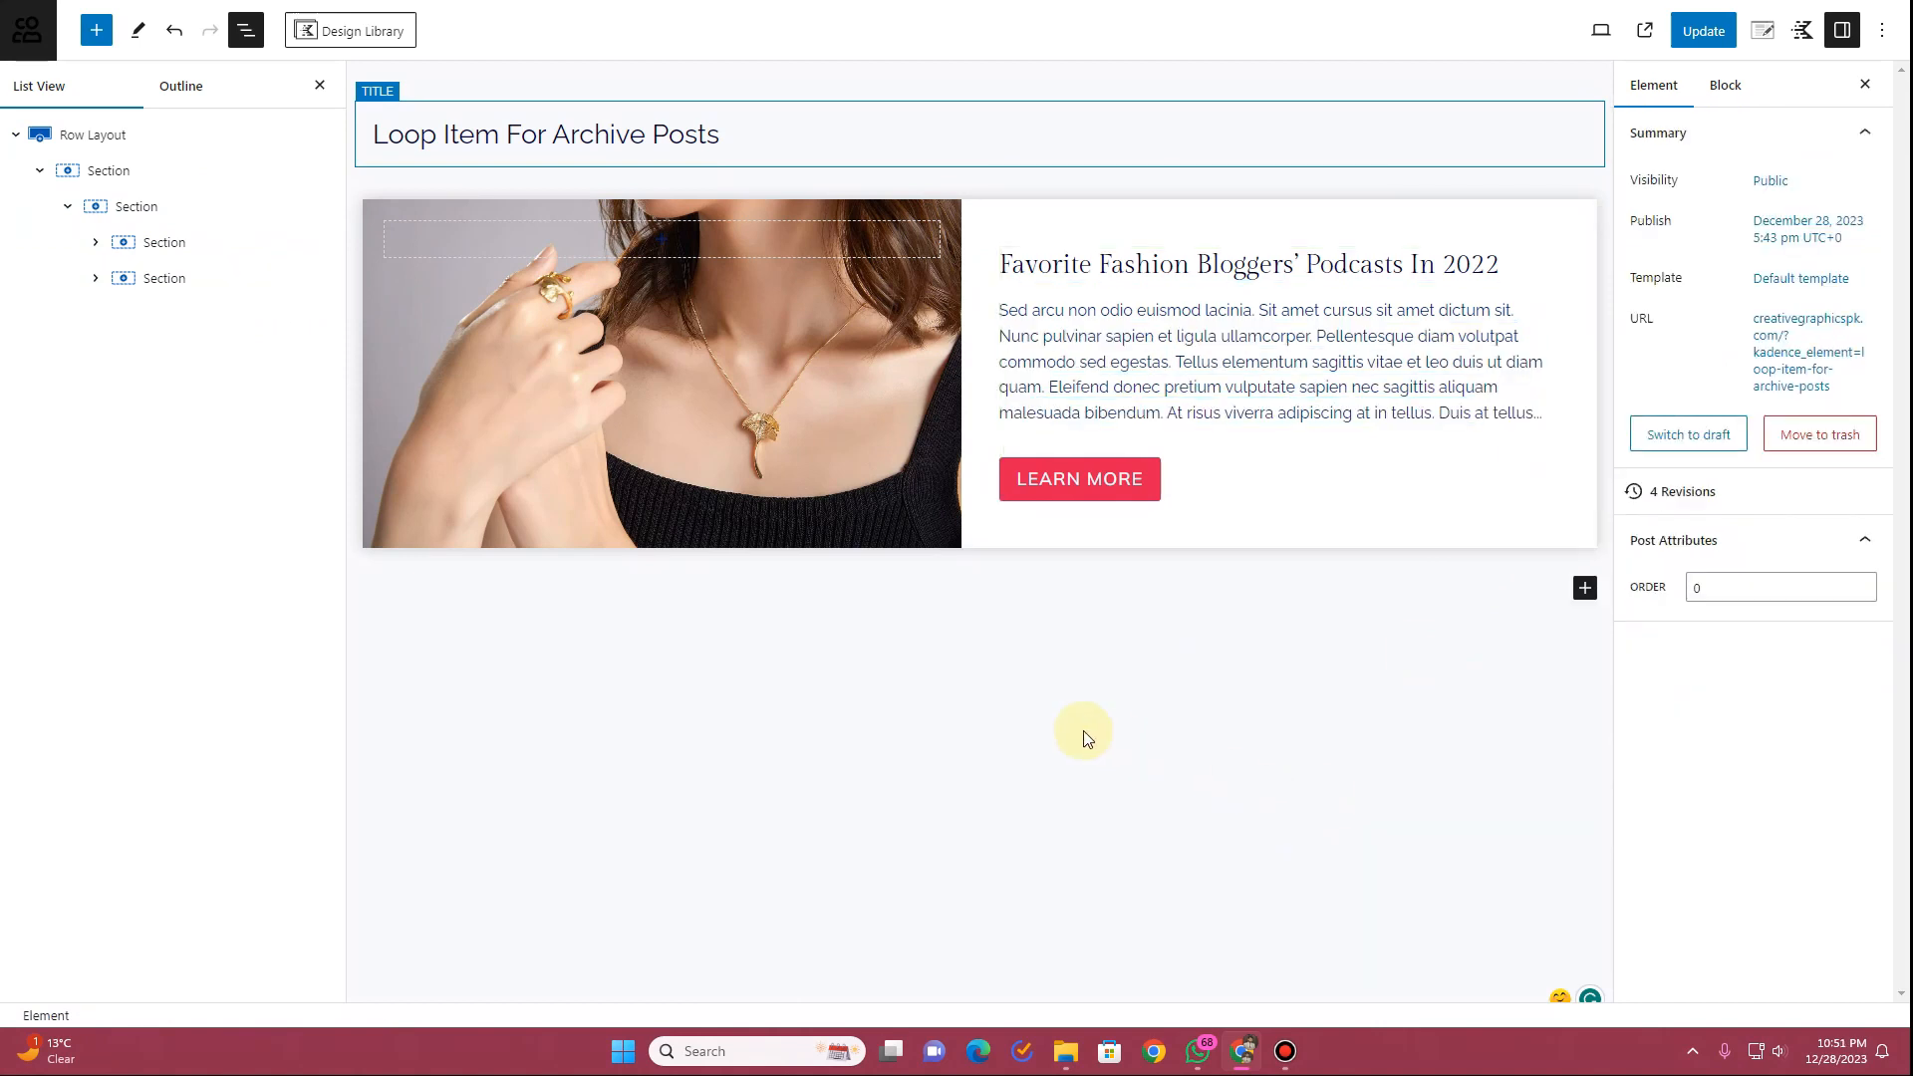
Update the loop item element and review the post cards on the Jewelry archive page
click(1698, 32)
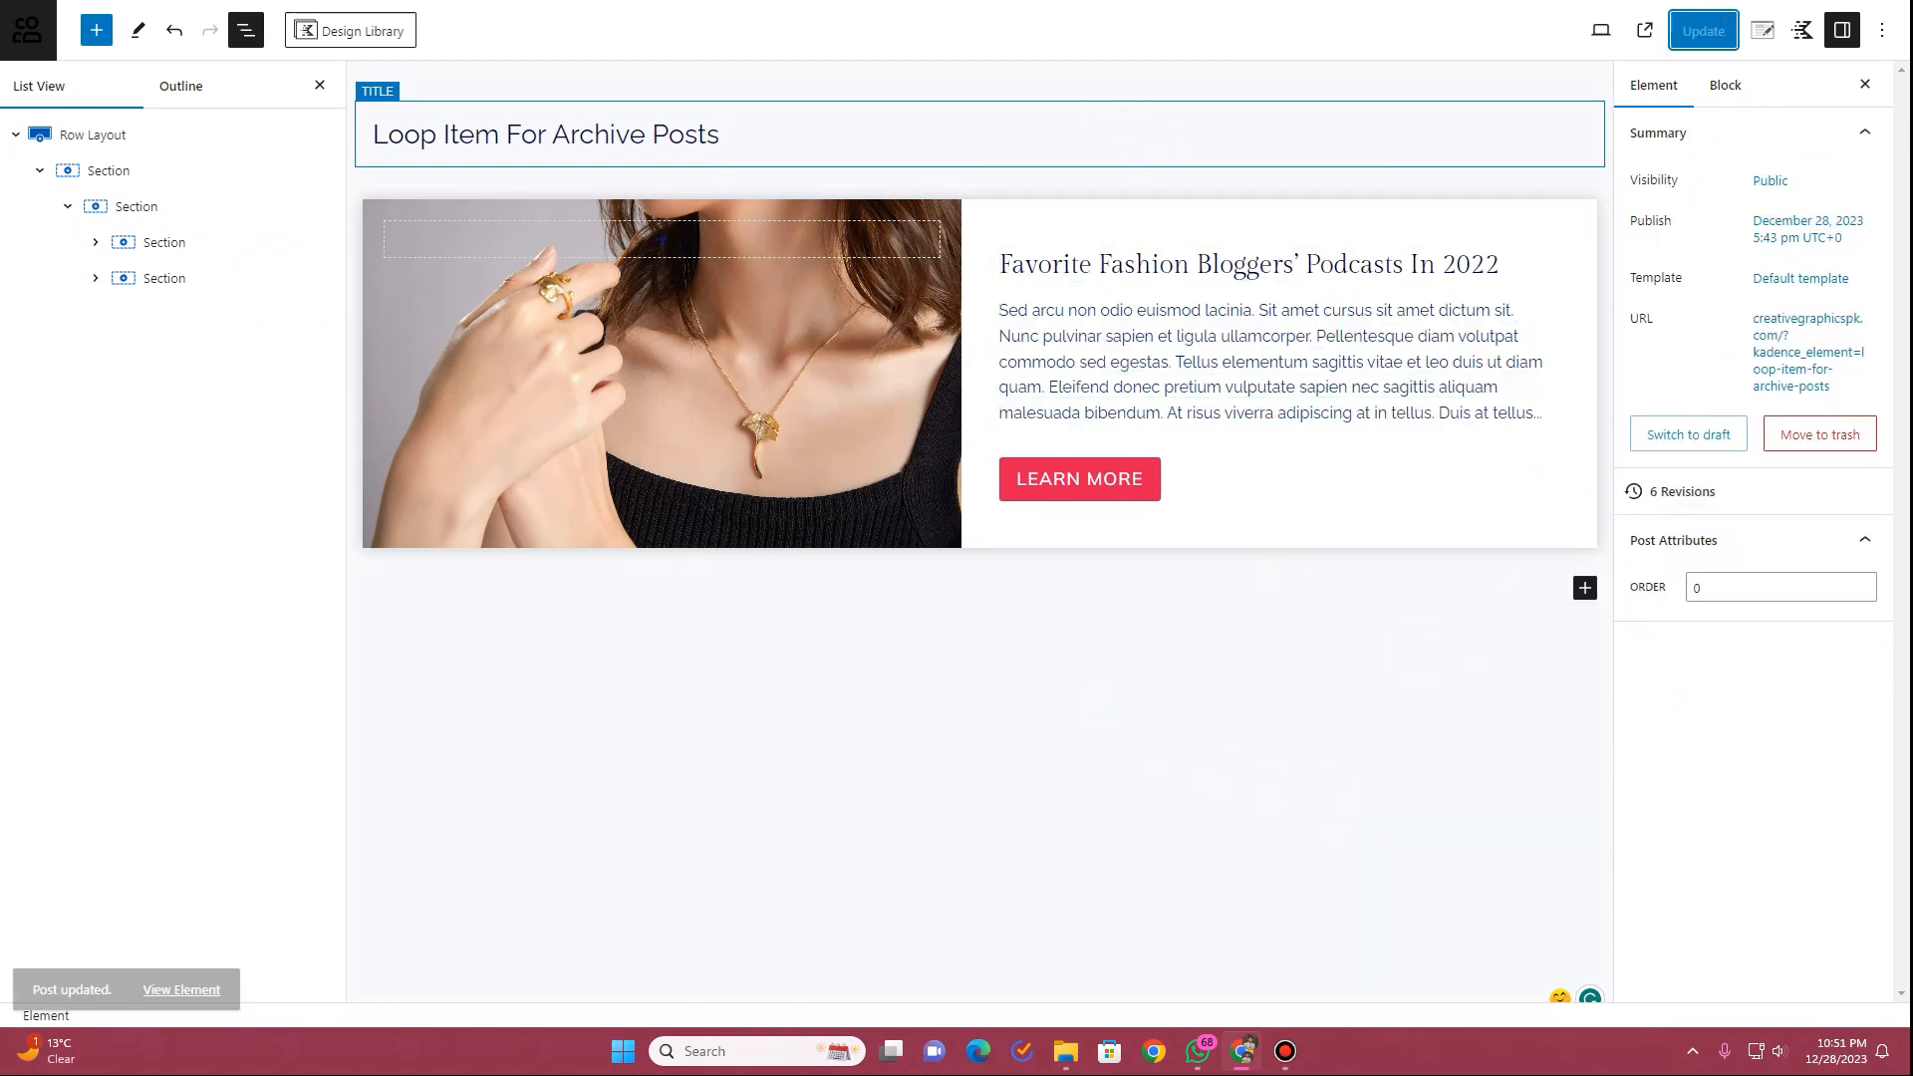
key(ctrl+Tab)
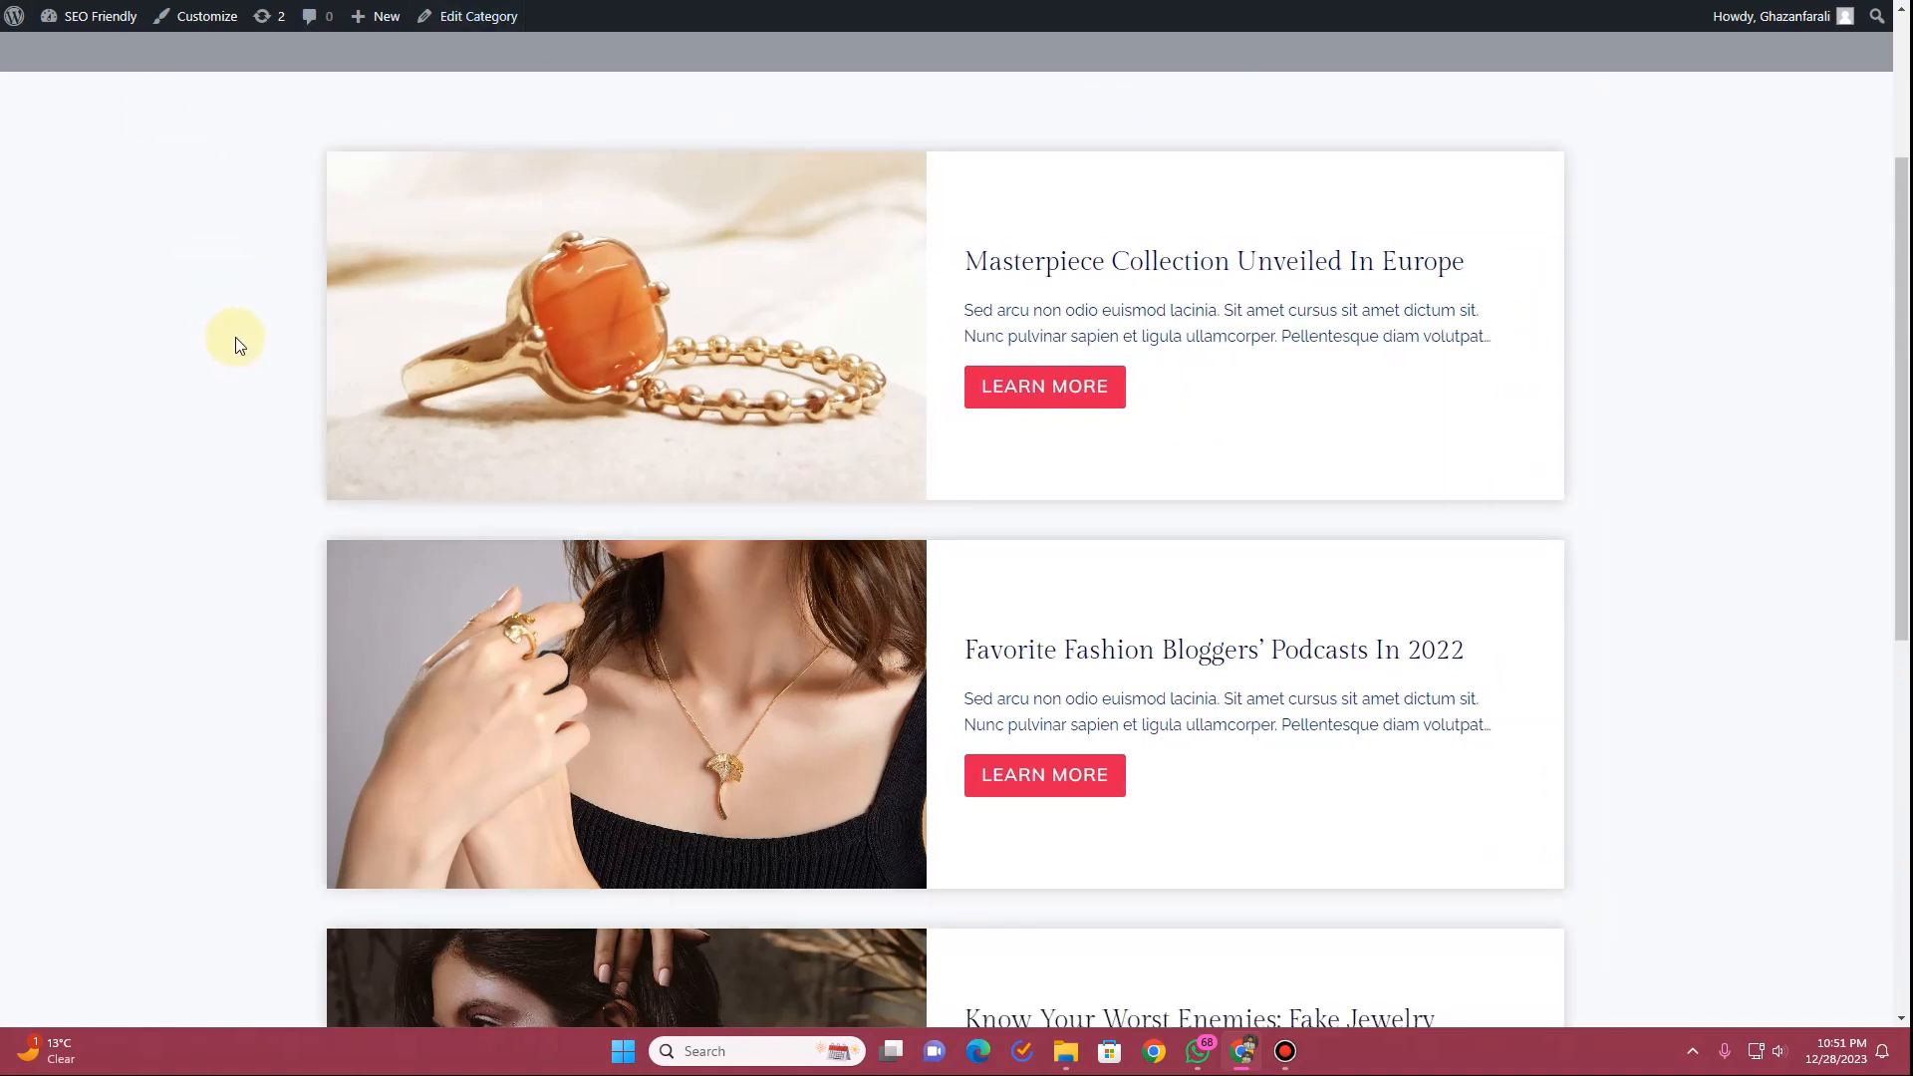
scroll(1225, 342, down, 6)
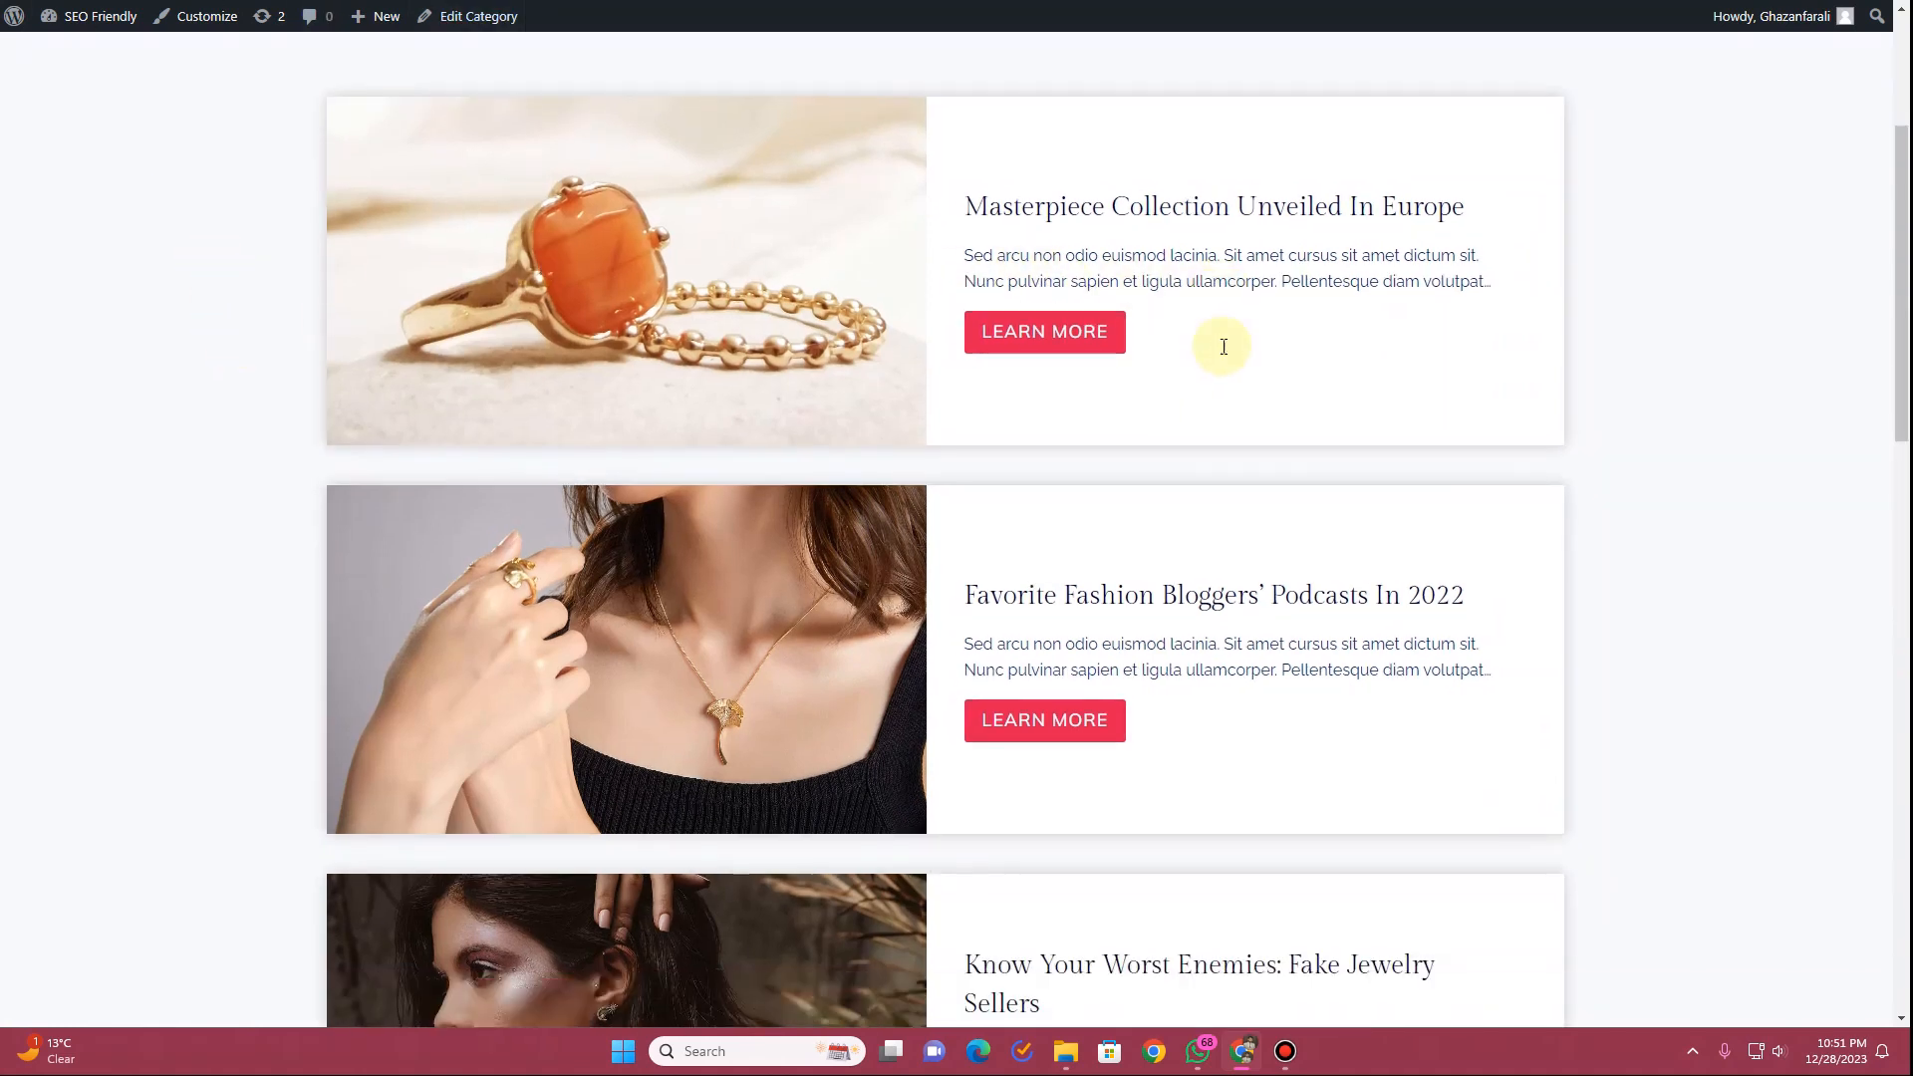
scroll(1225, 355, up, 7)
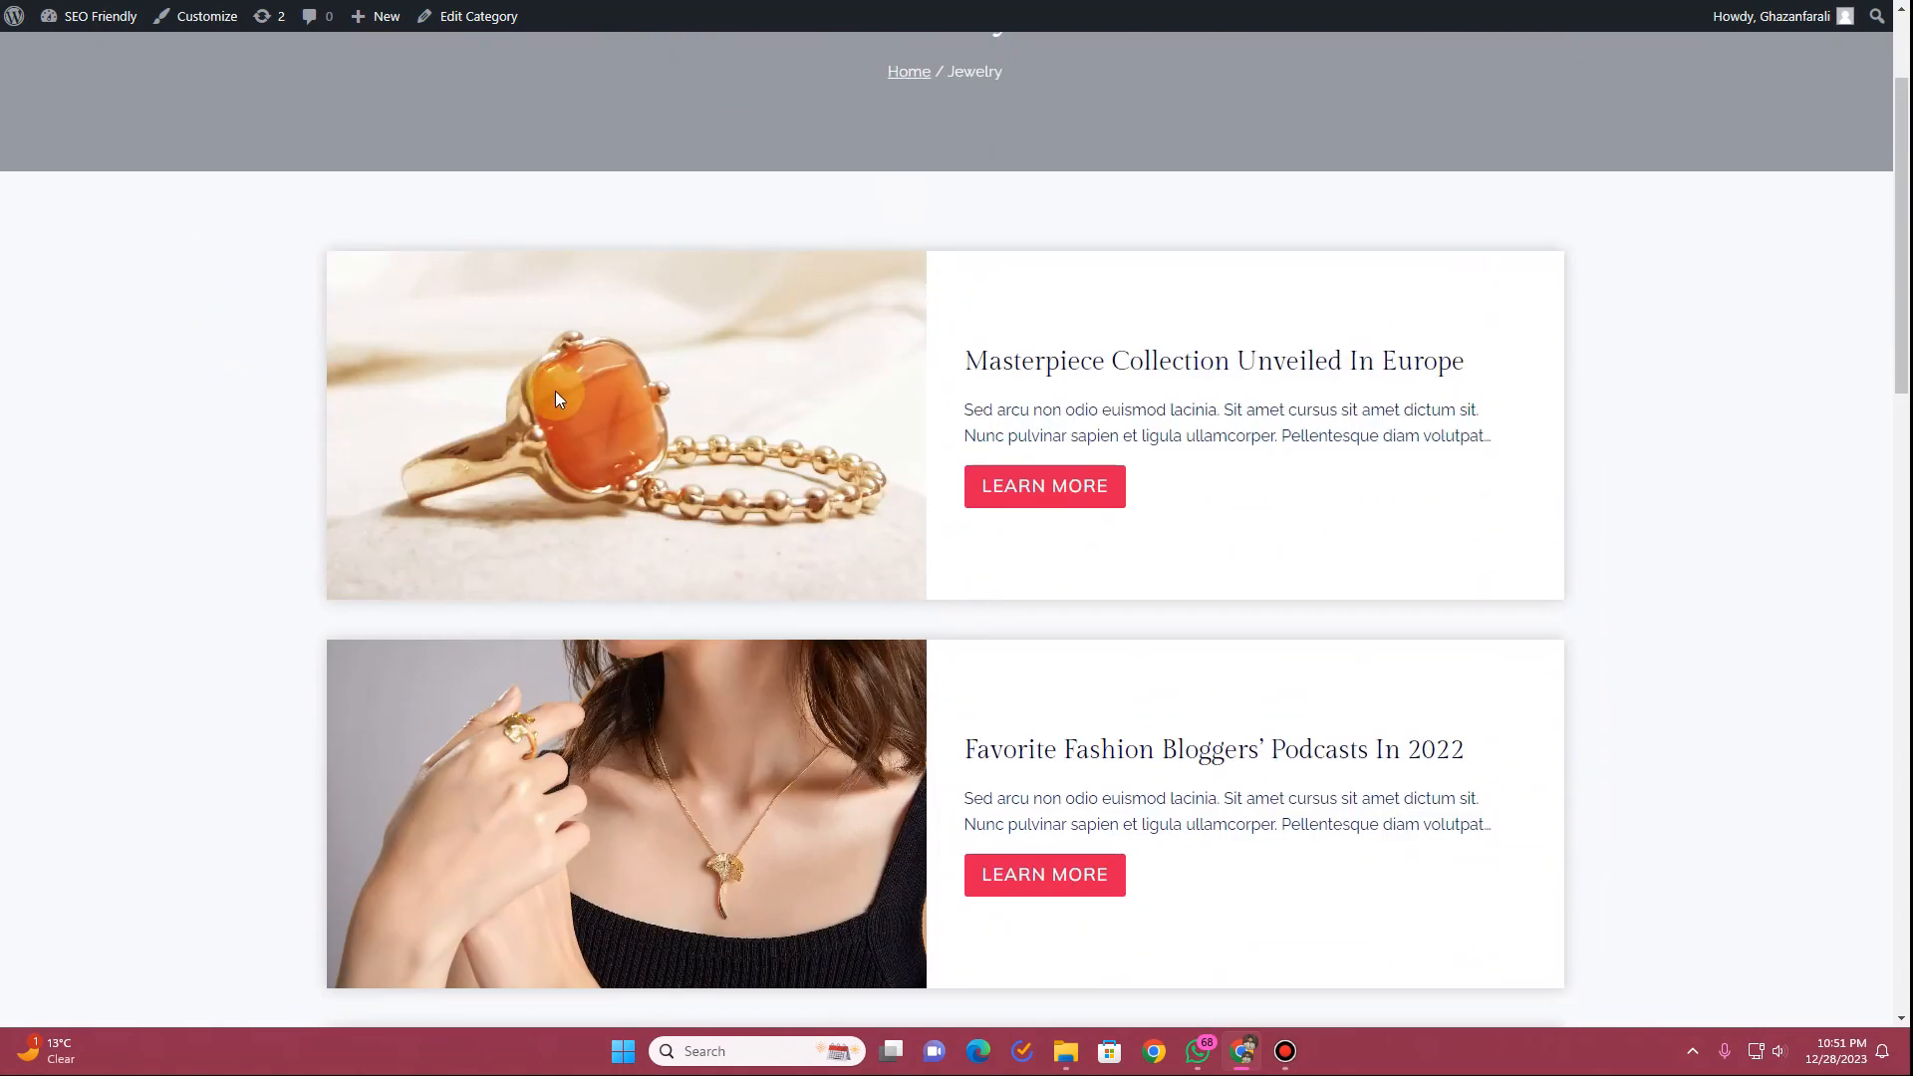
Return to the loop item editor and give the image section's background overlay the dark navy palette color (040037)
key(ctrl+Tab)
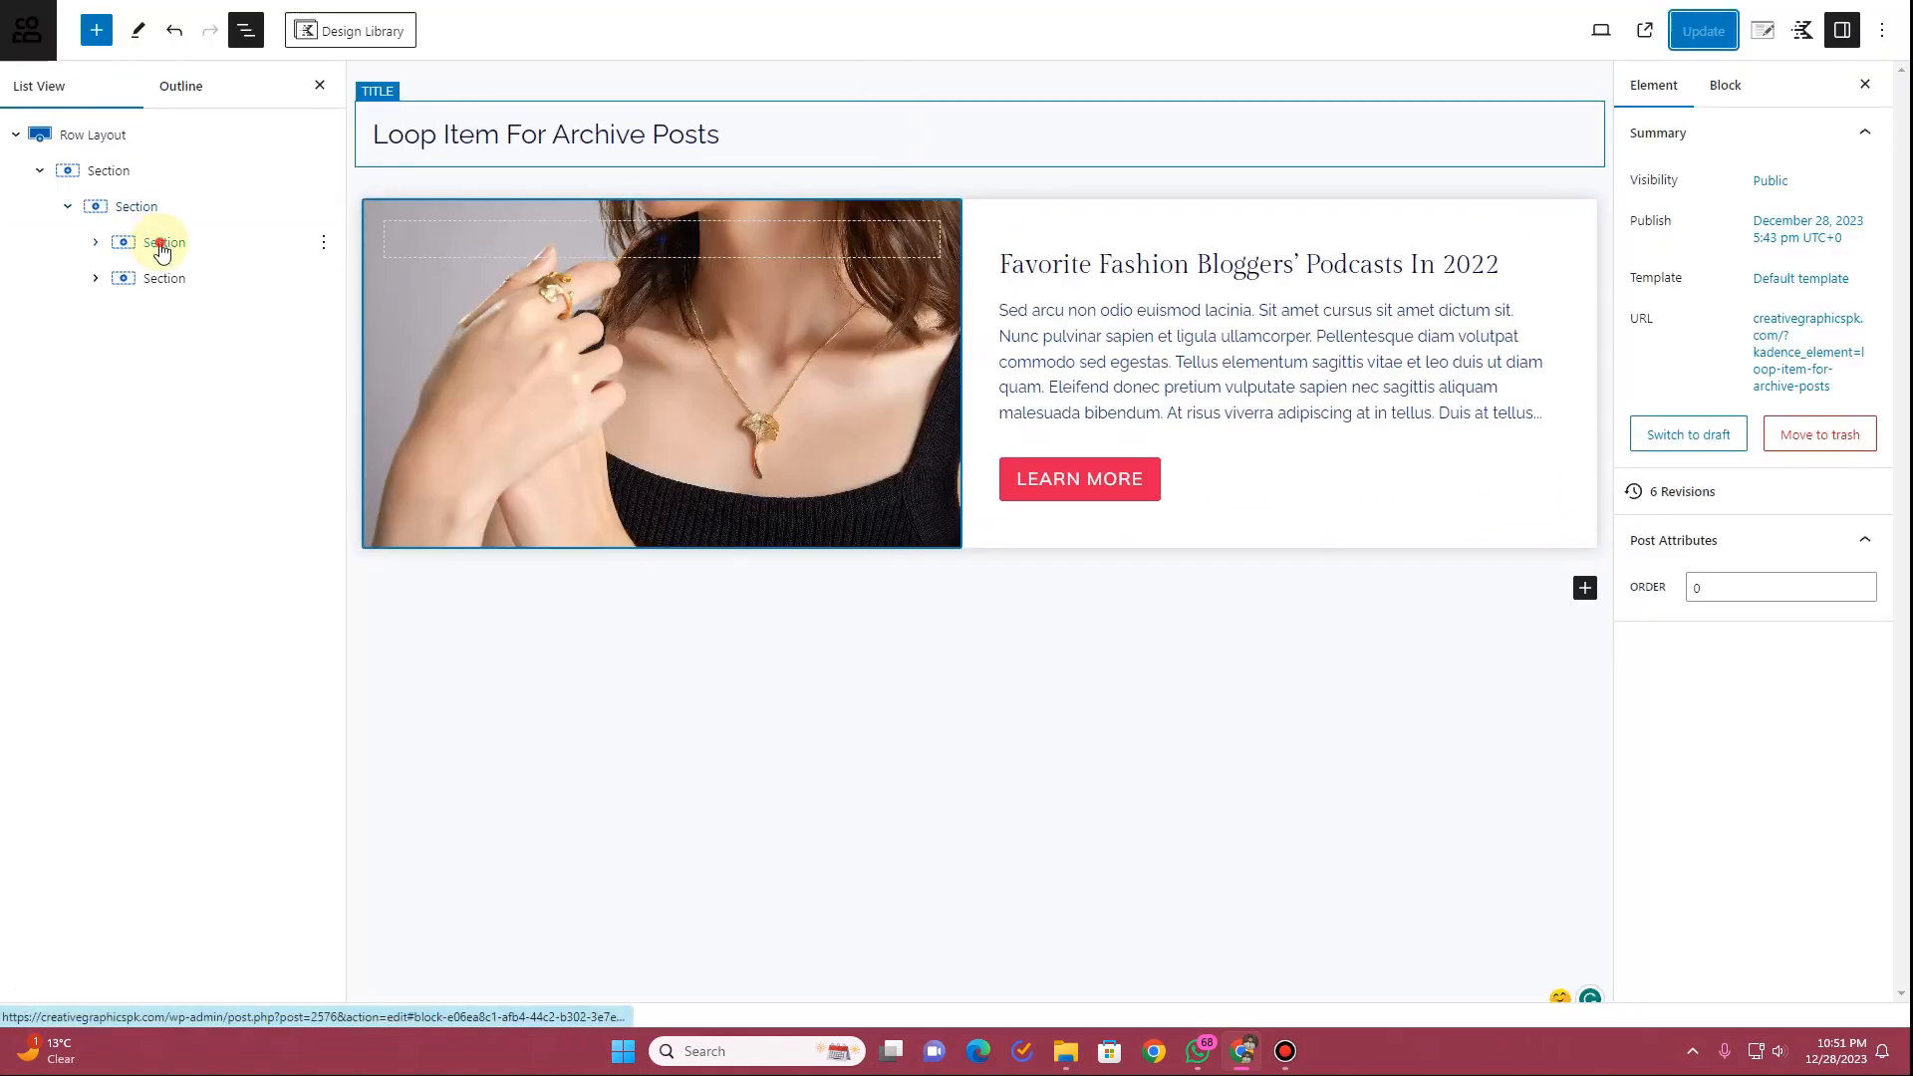
click(162, 250)
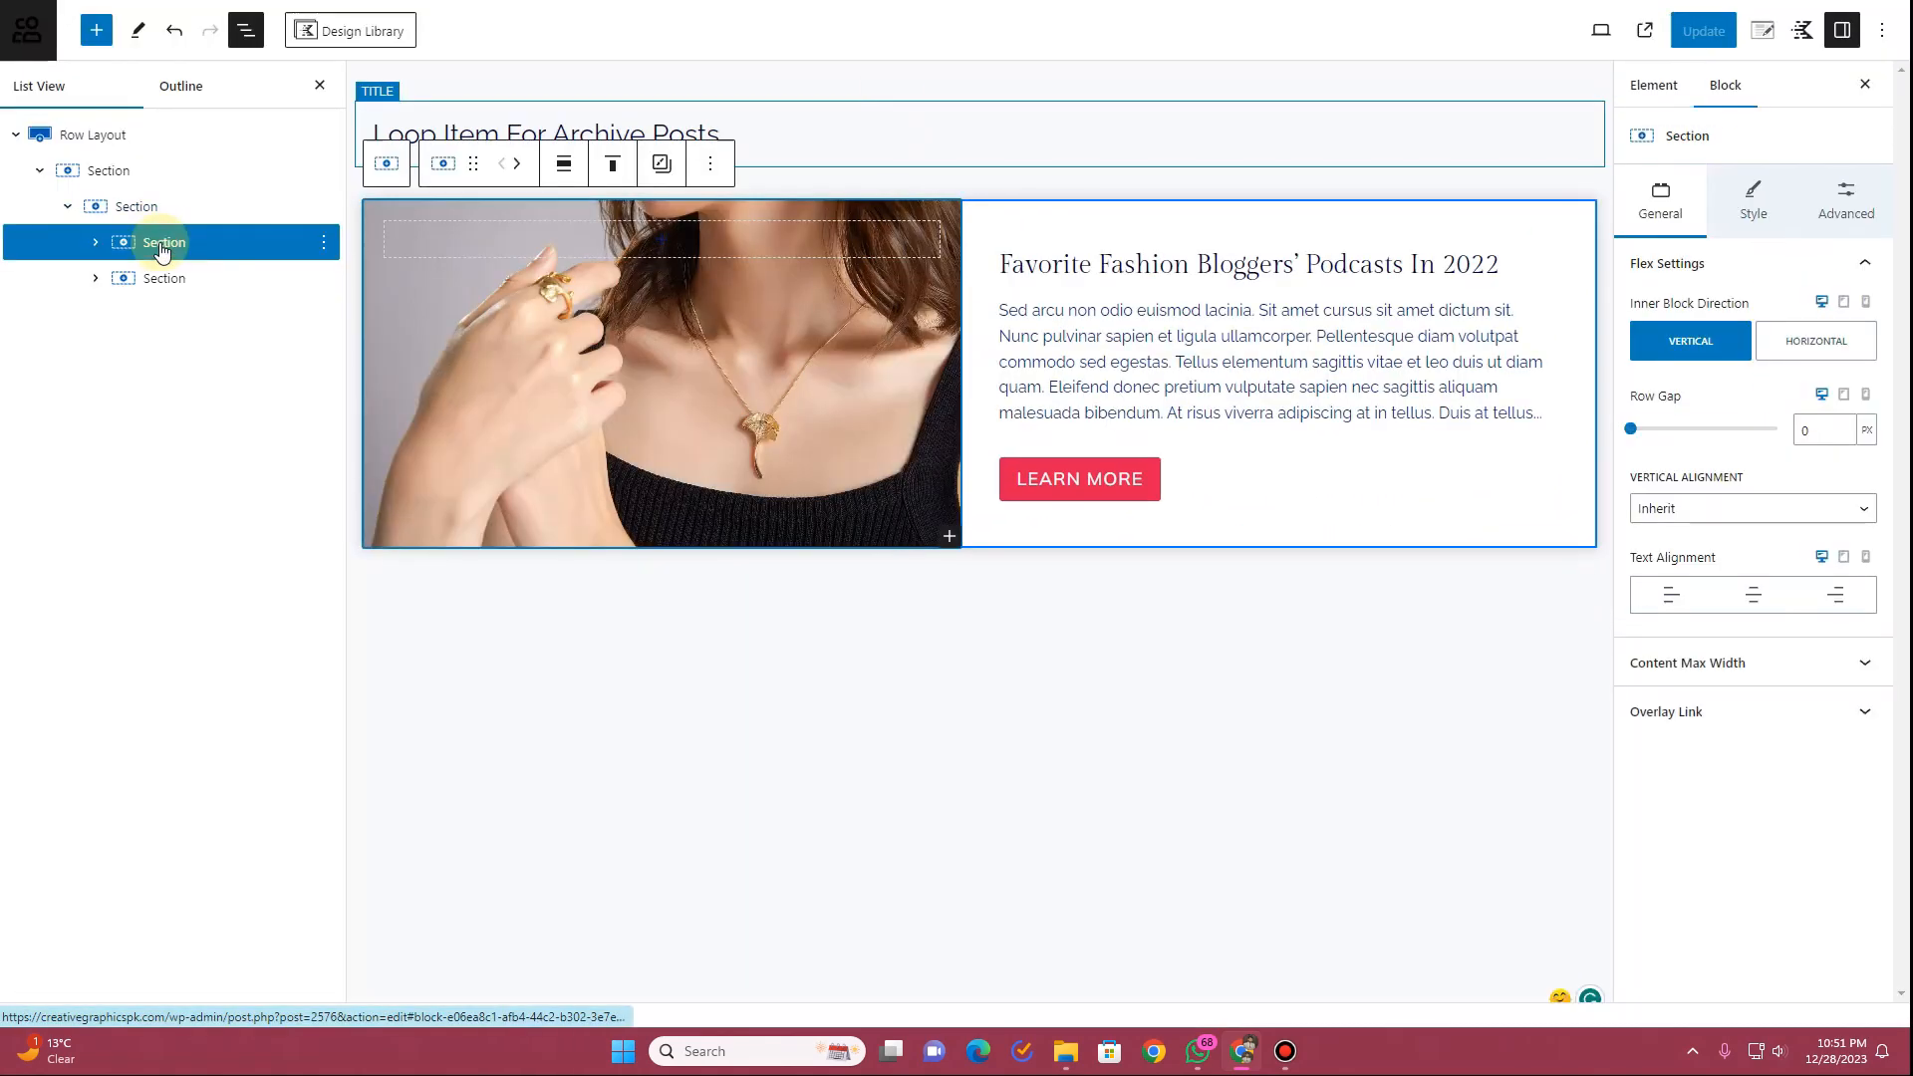
click(1758, 199)
click(1753, 694)
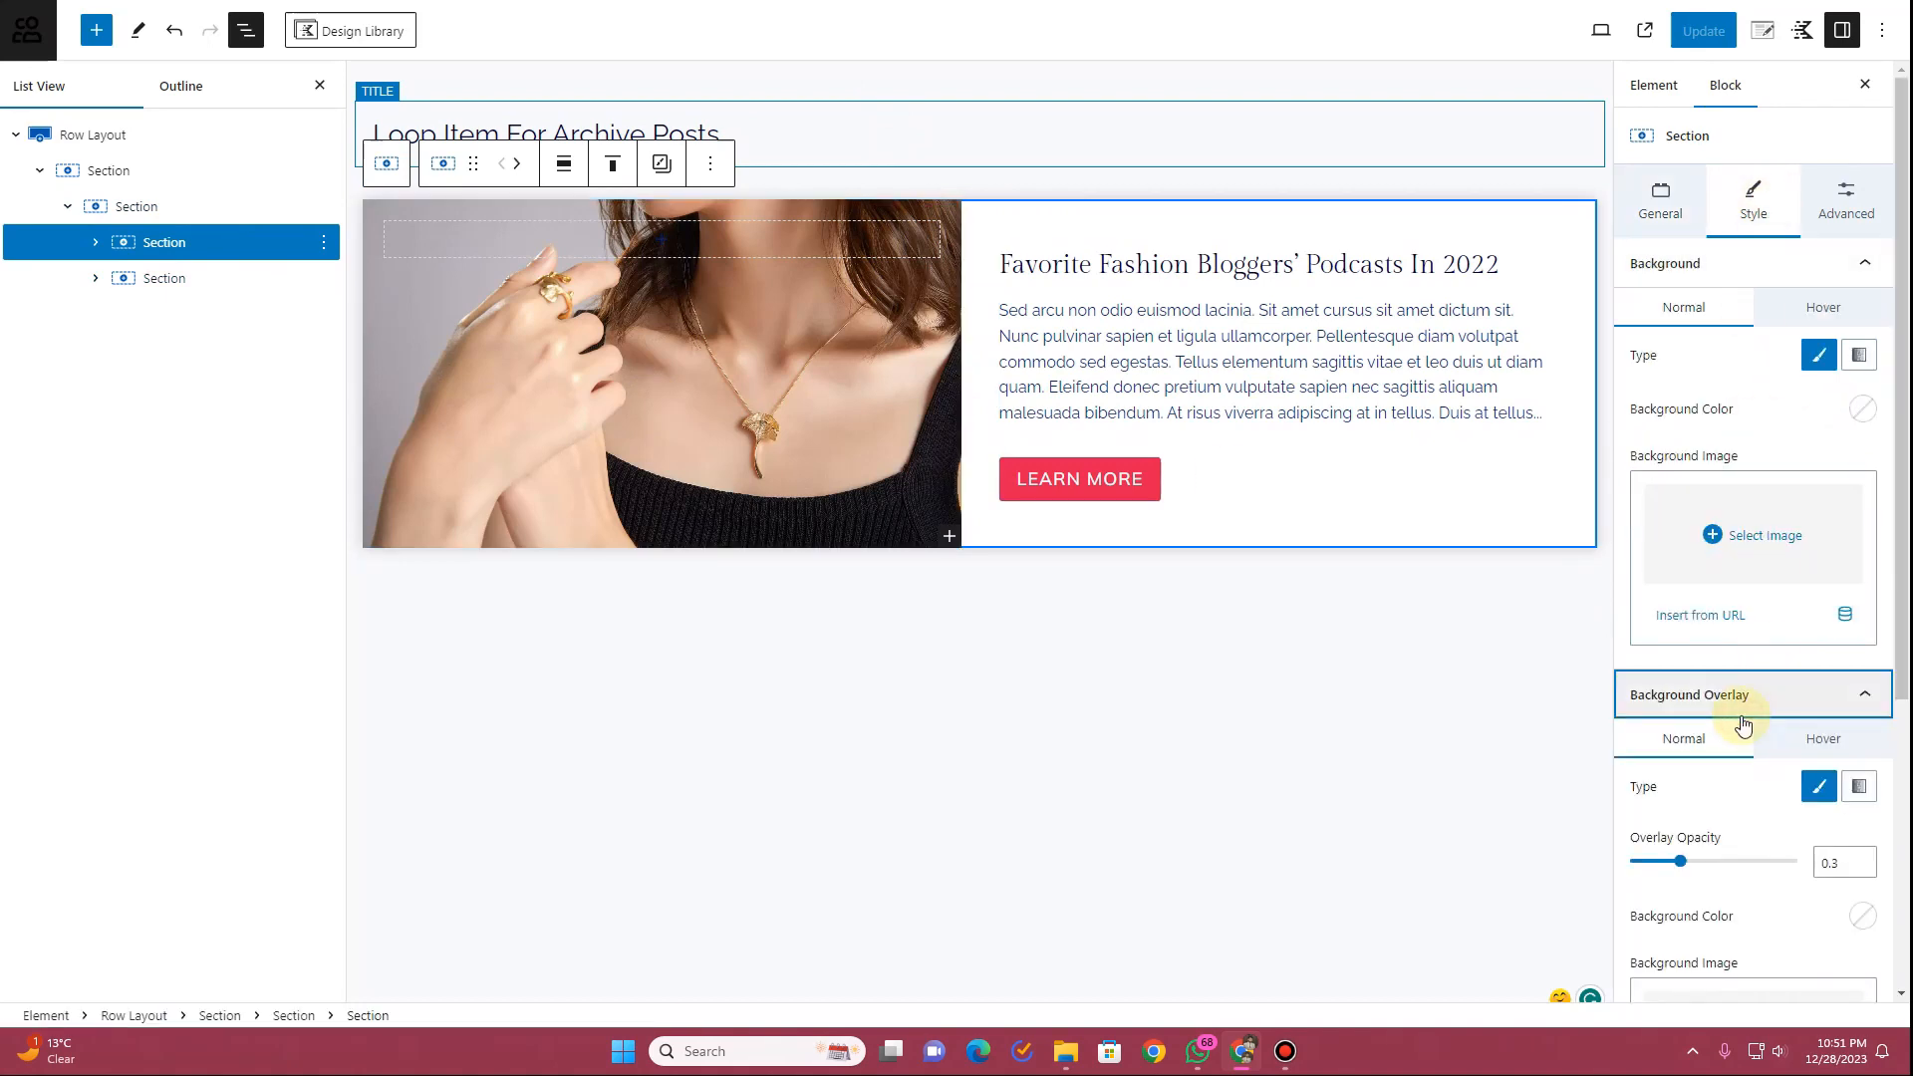
scroll(1753, 647, down, 3)
click(1862, 619)
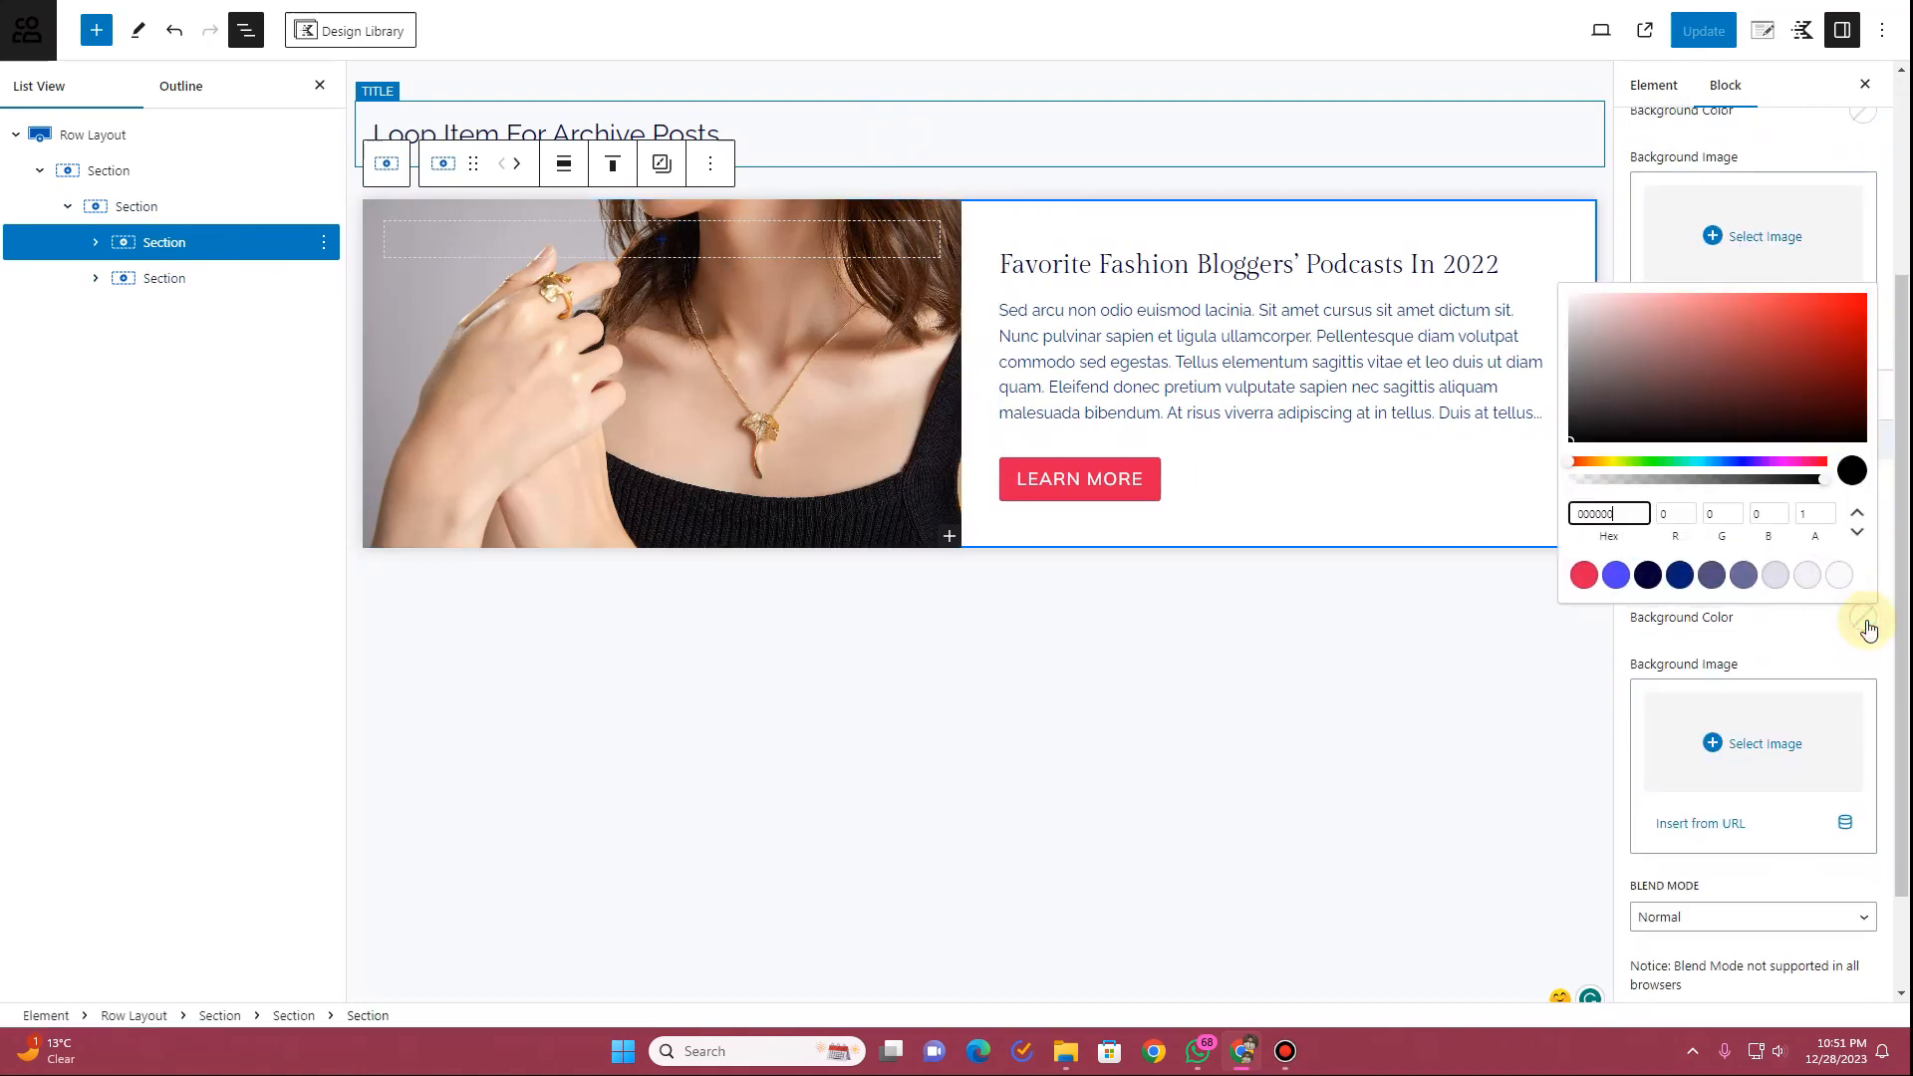
click(1649, 578)
click(1653, 631)
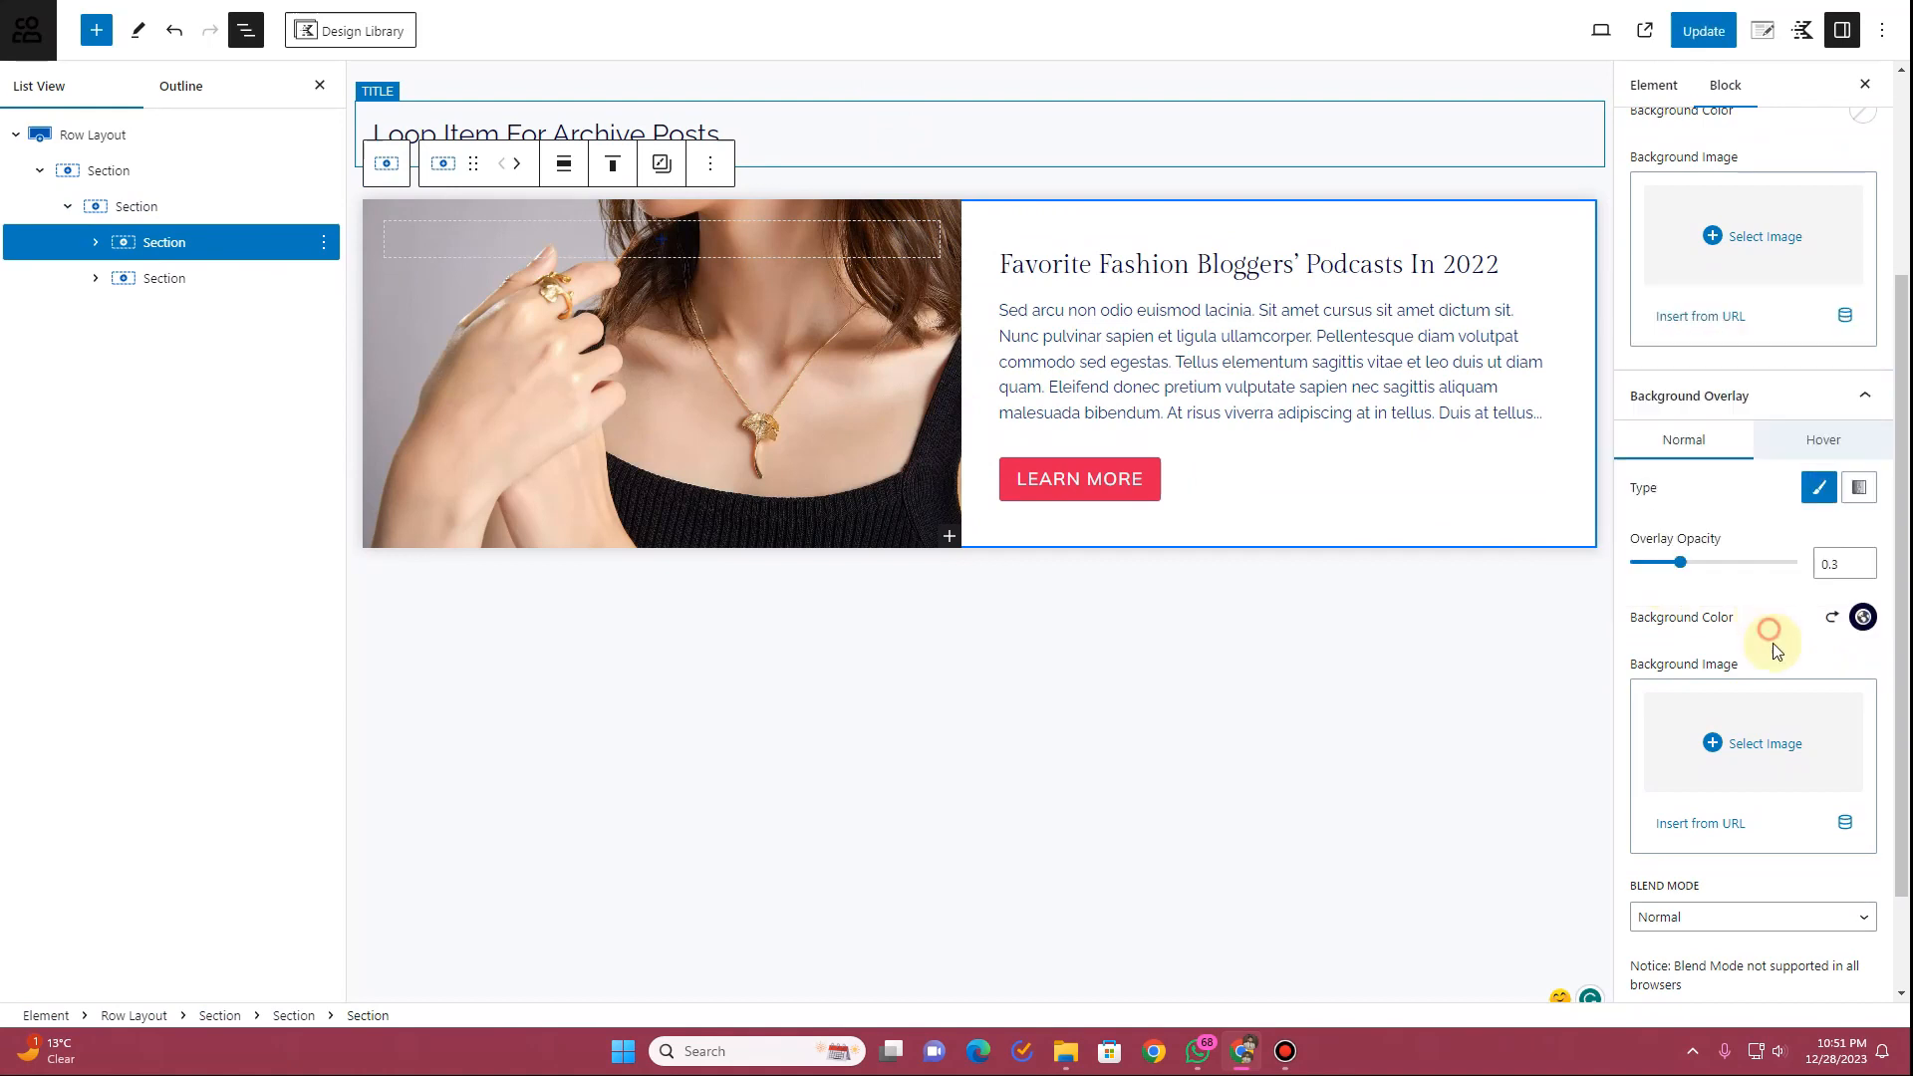
Try the Exclusion blend mode on the image section's overlay, settle on Hue, and raise the overlay opacity to its maximum
scroll(1783, 807, down, 2)
click(1738, 792)
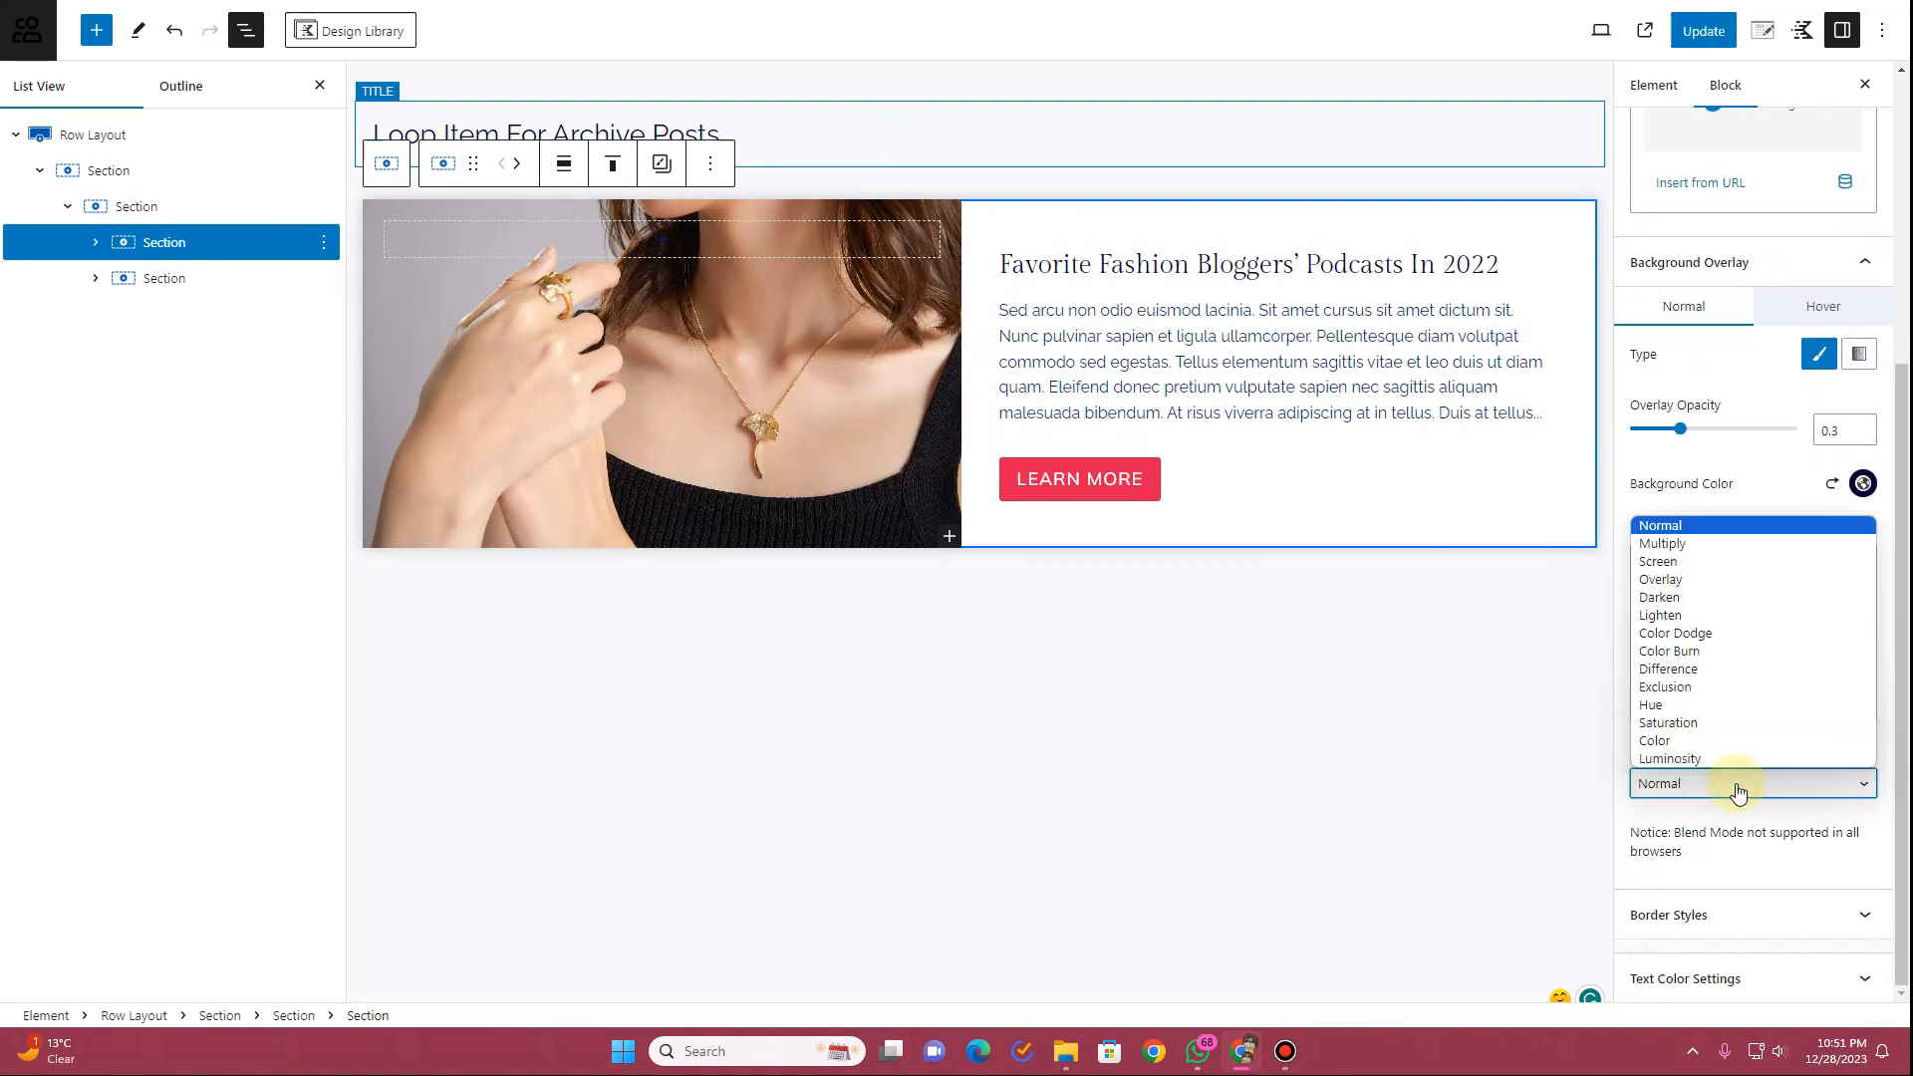
click(1680, 708)
click(1693, 783)
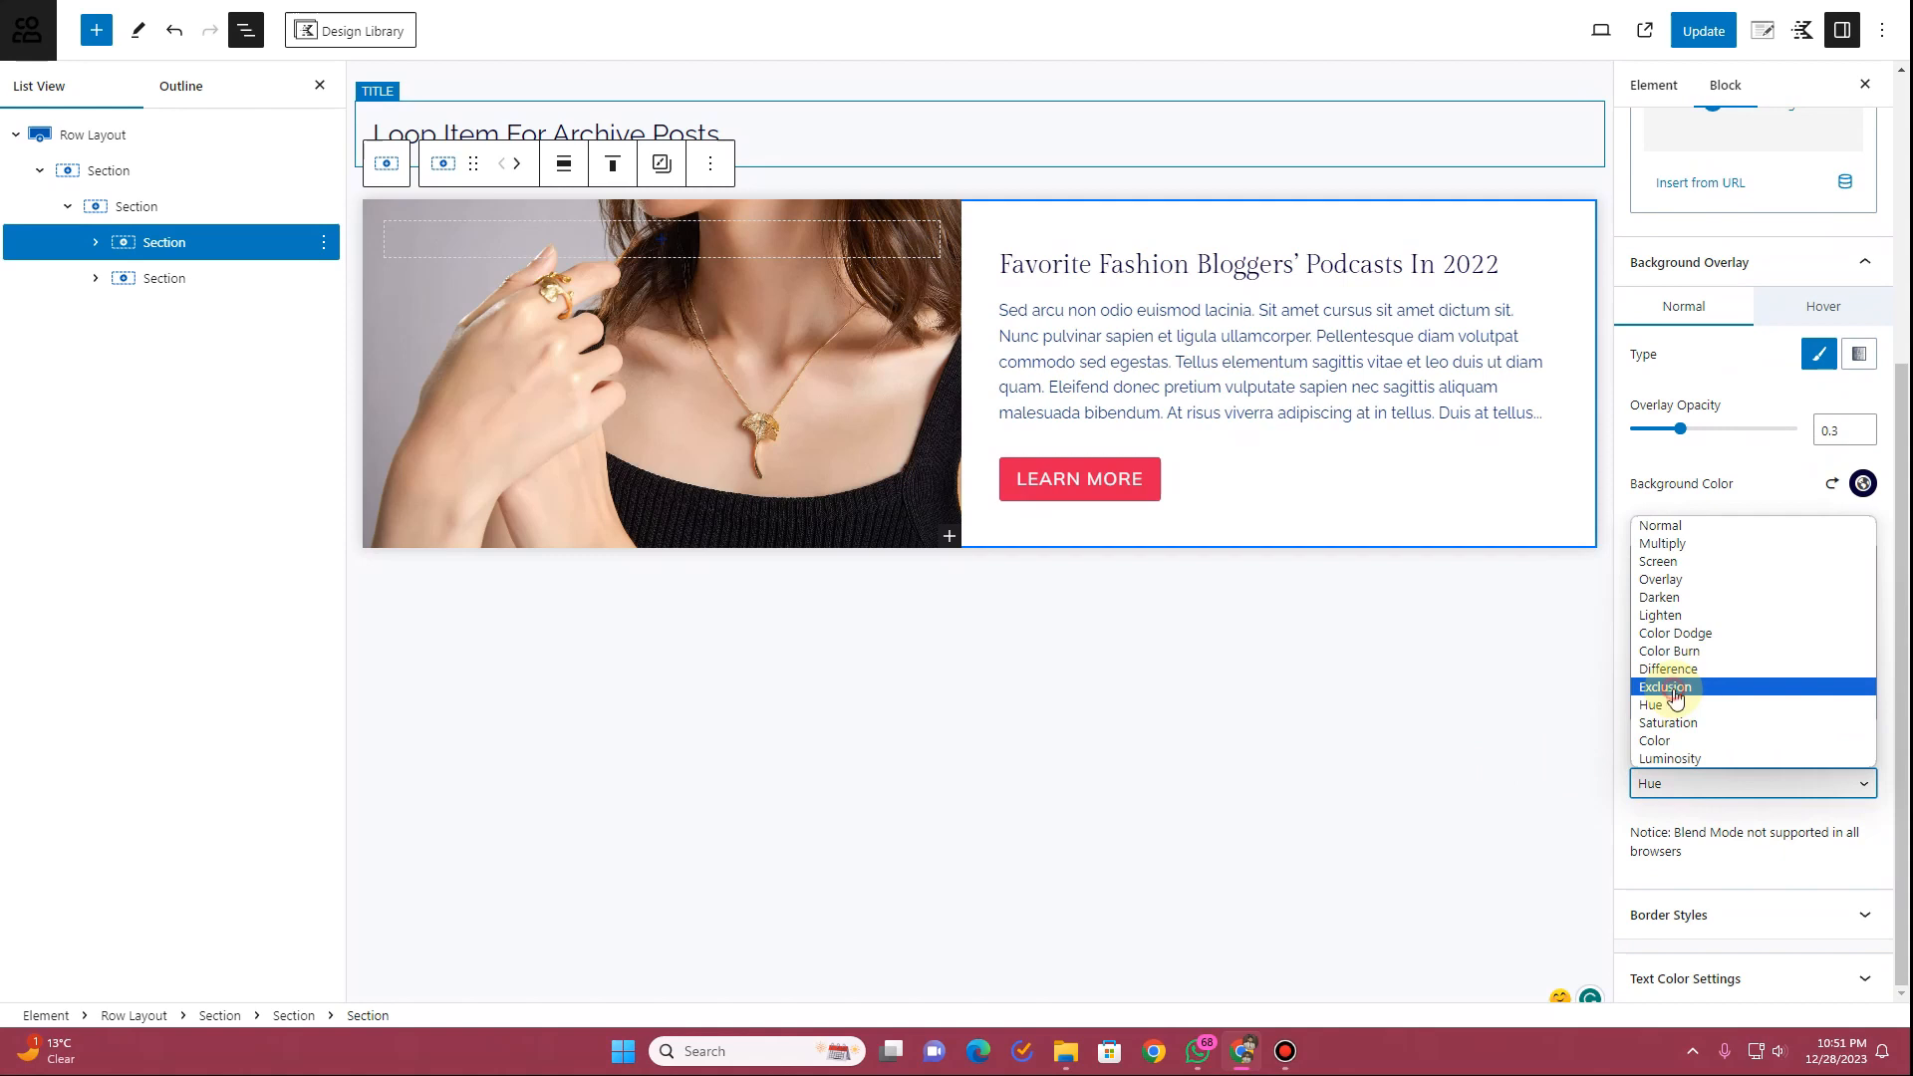
click(1674, 697)
click(1695, 792)
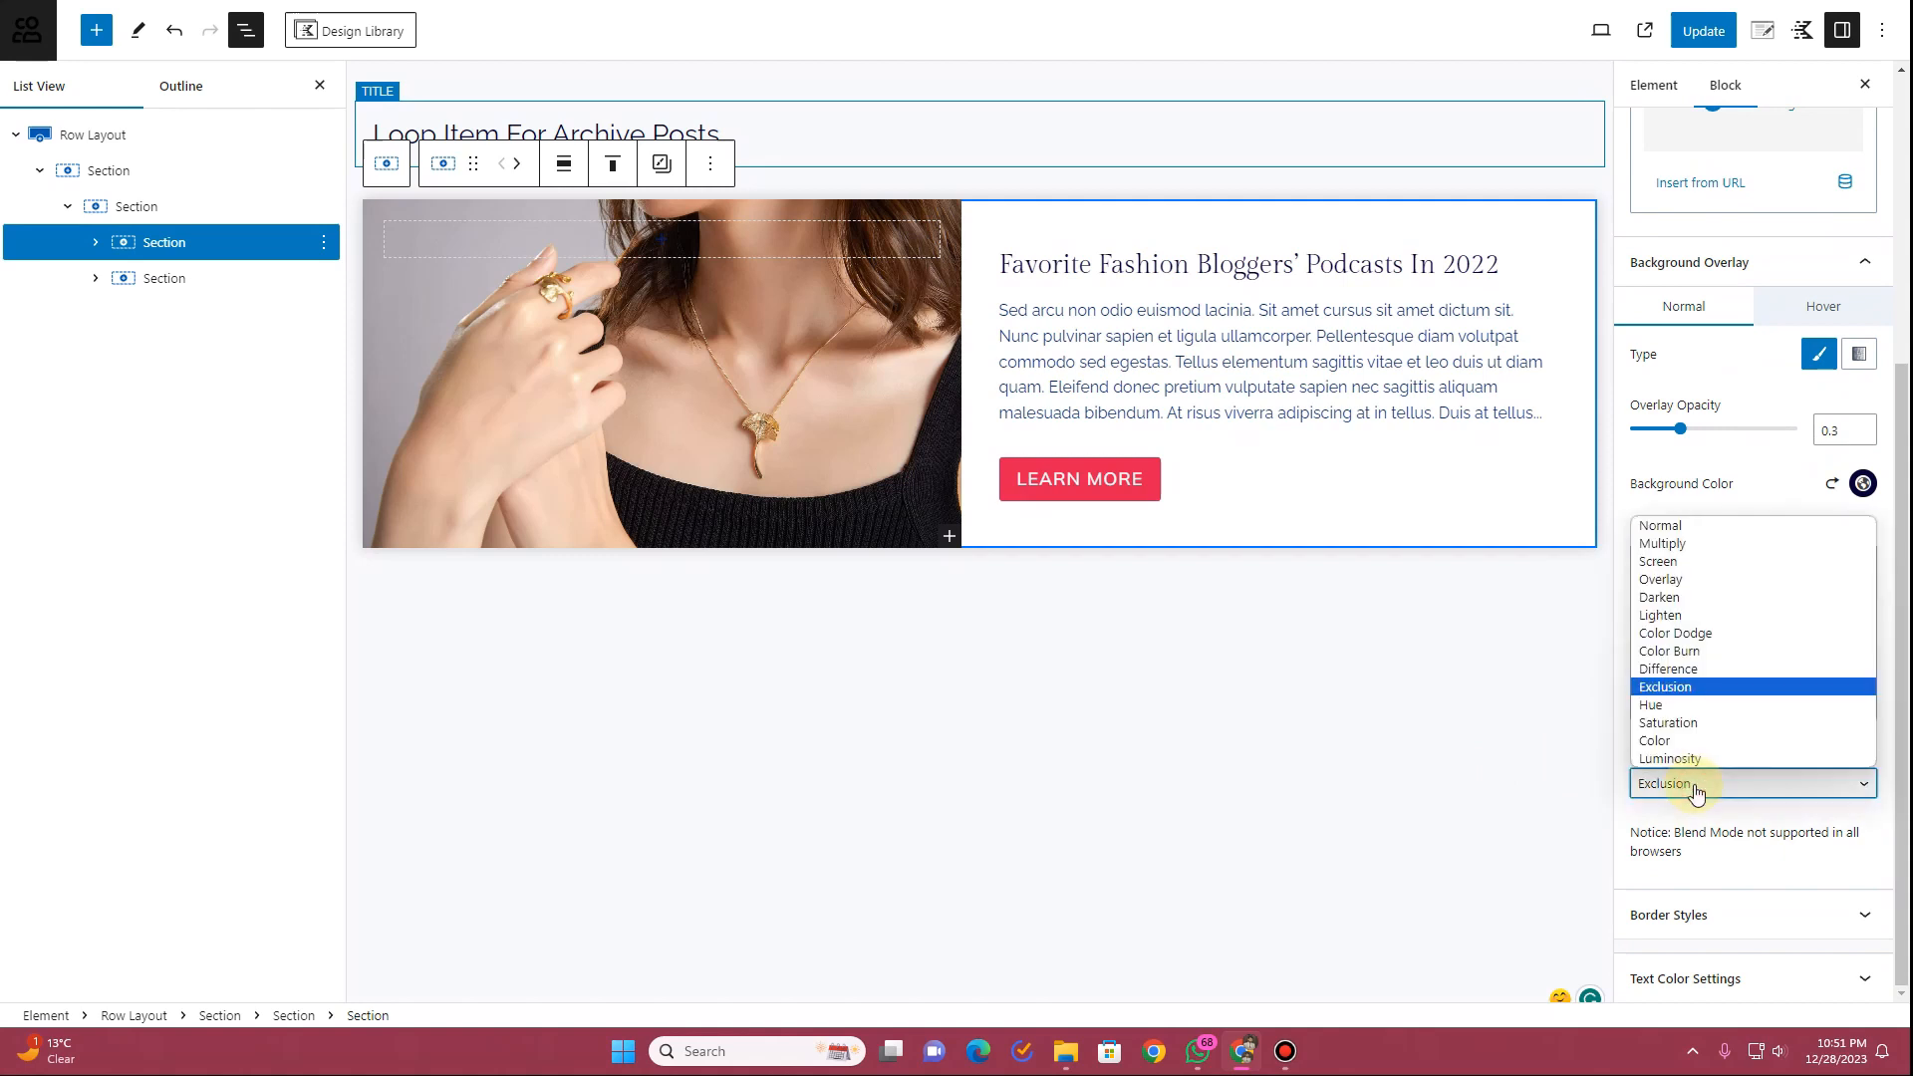
click(1681, 710)
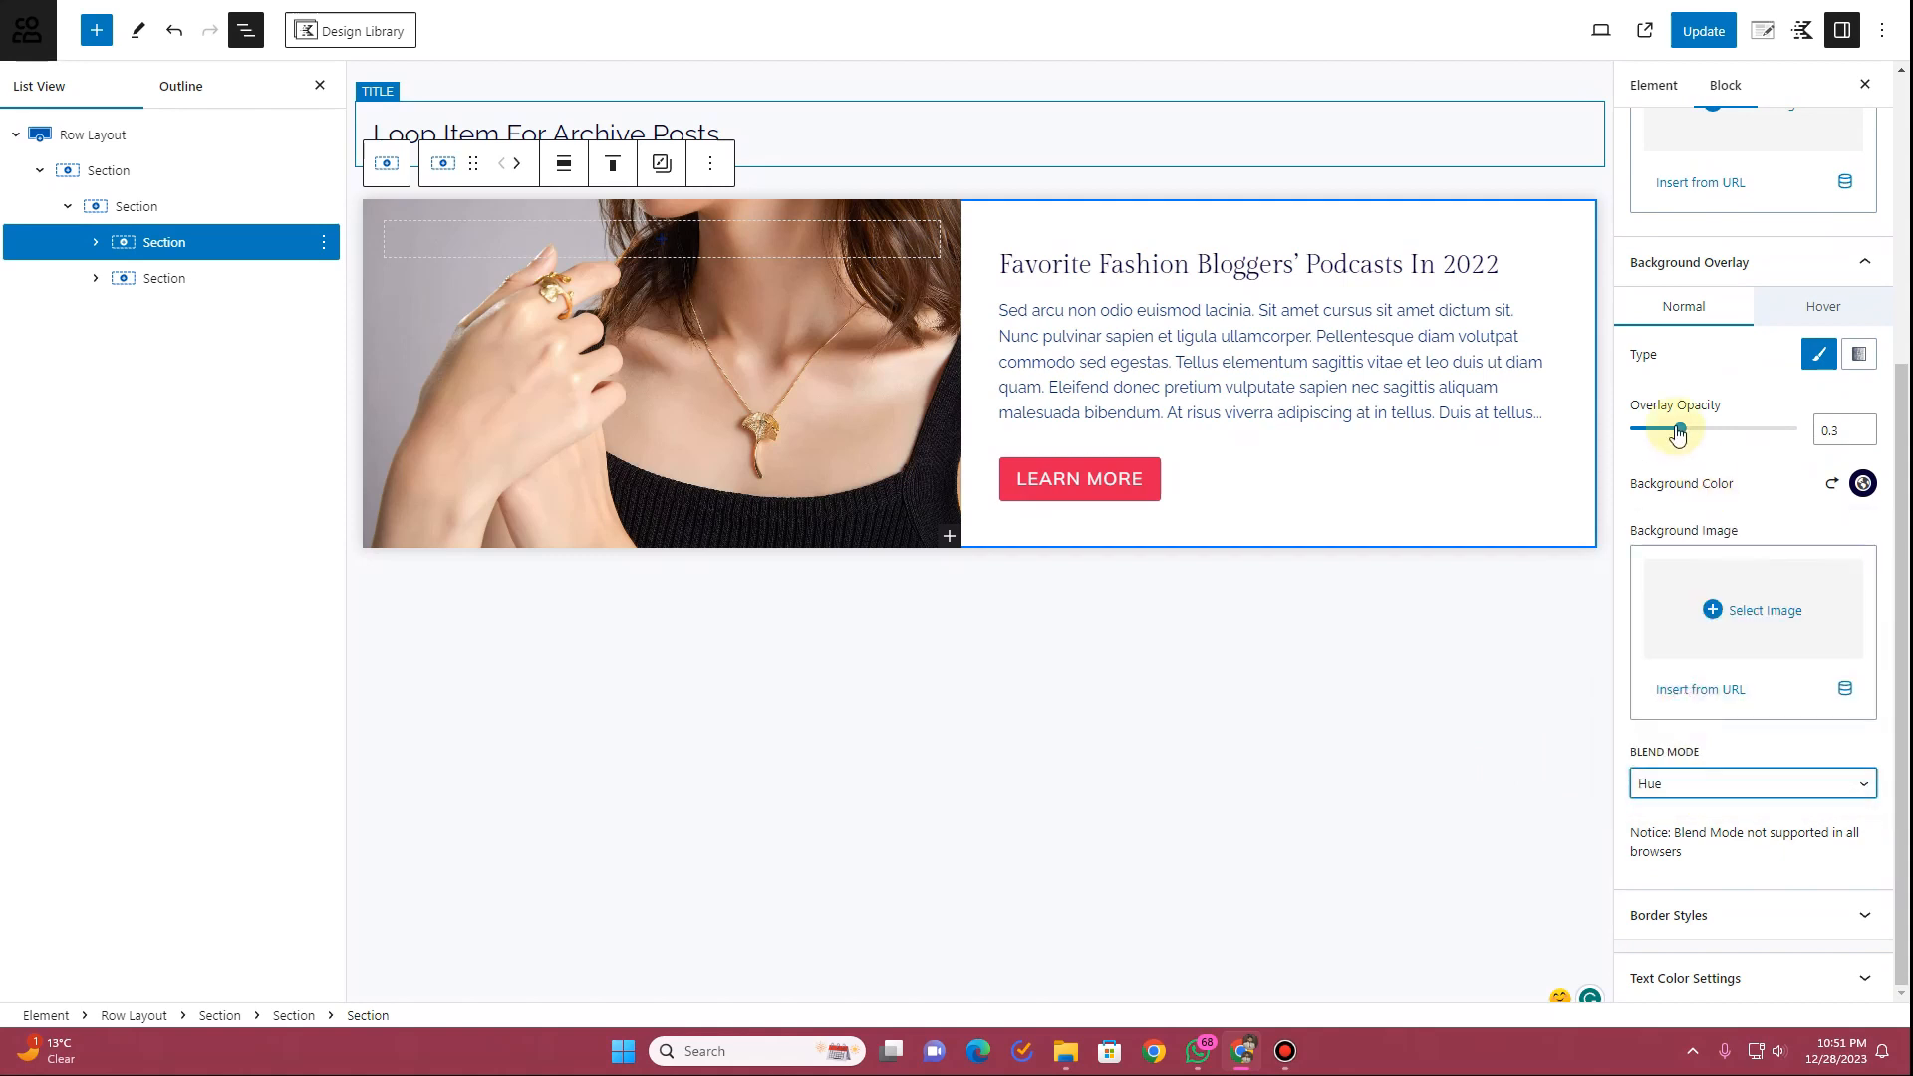
drag(1679, 432, 1886, 475)
click(1863, 485)
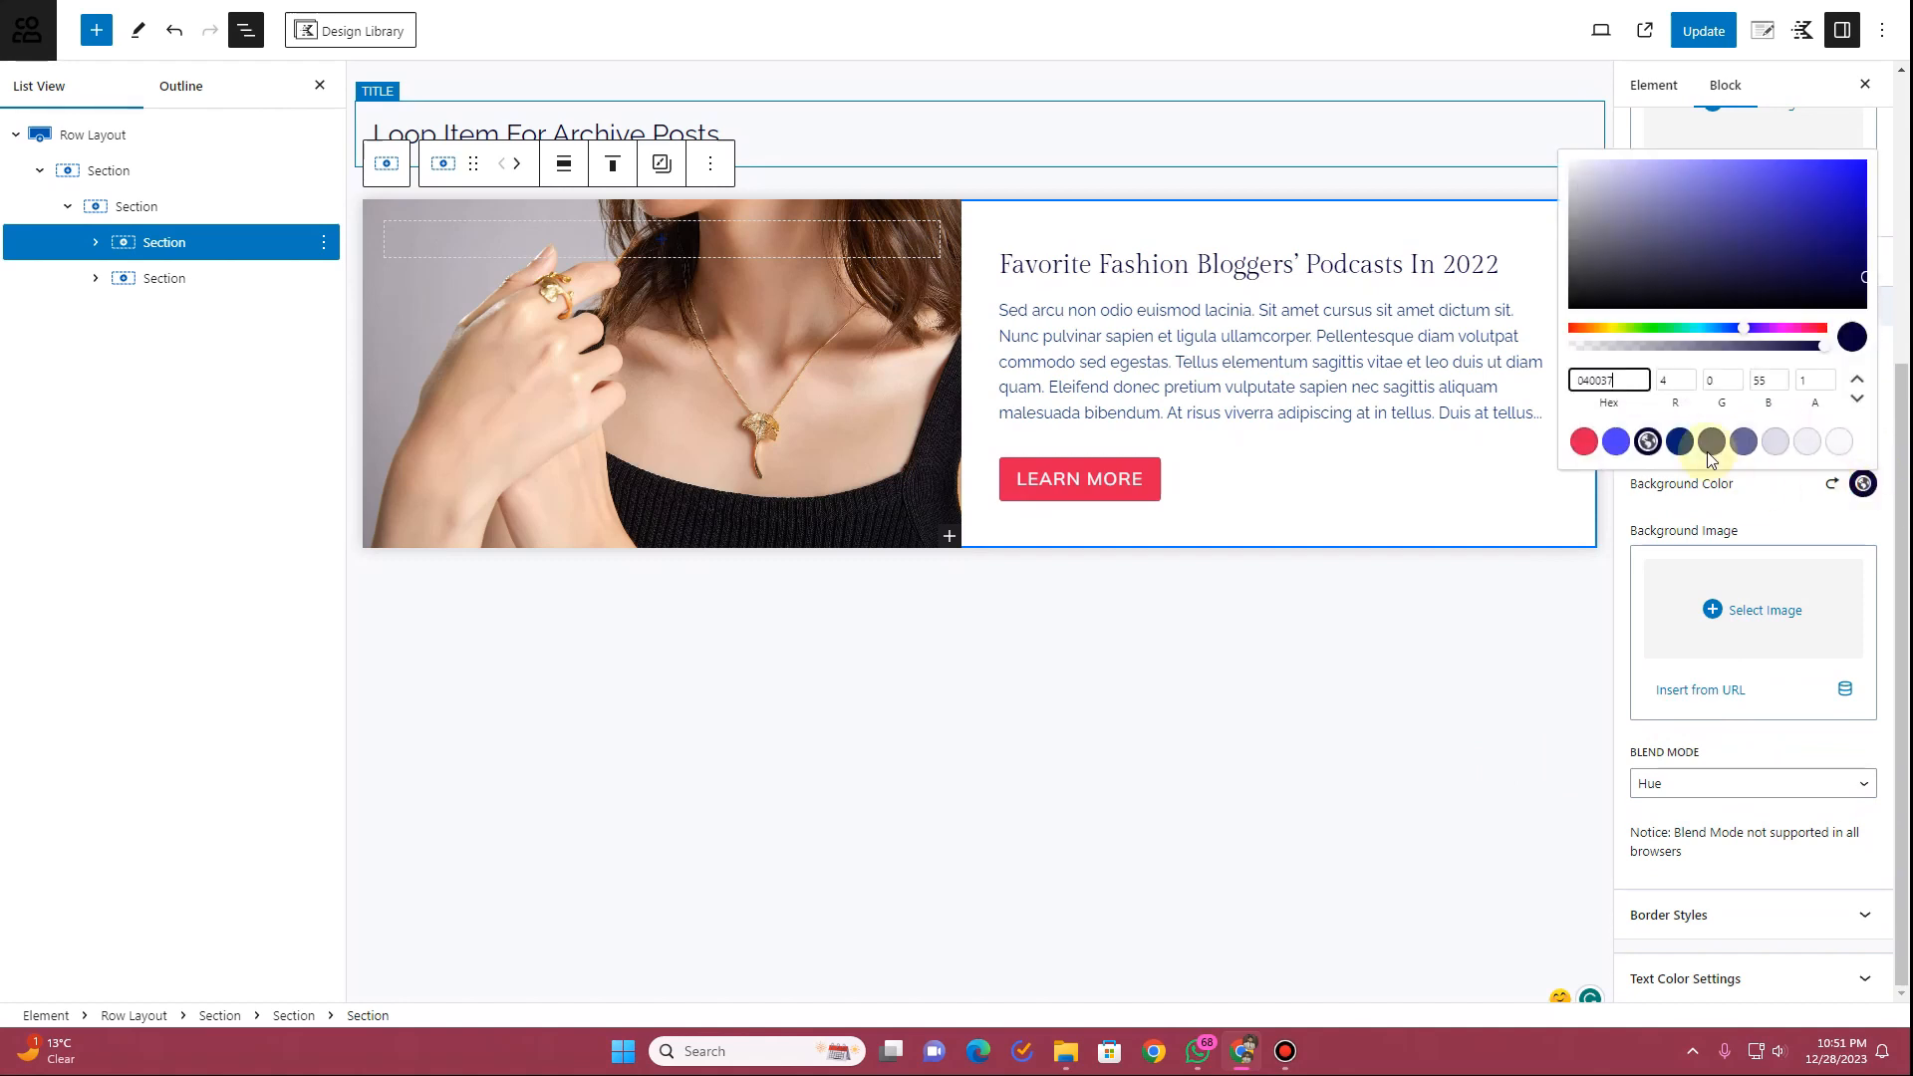
Give the background overlay of the section nested inside the image section the dark navy palette color 040037
click(95, 242)
click(187, 284)
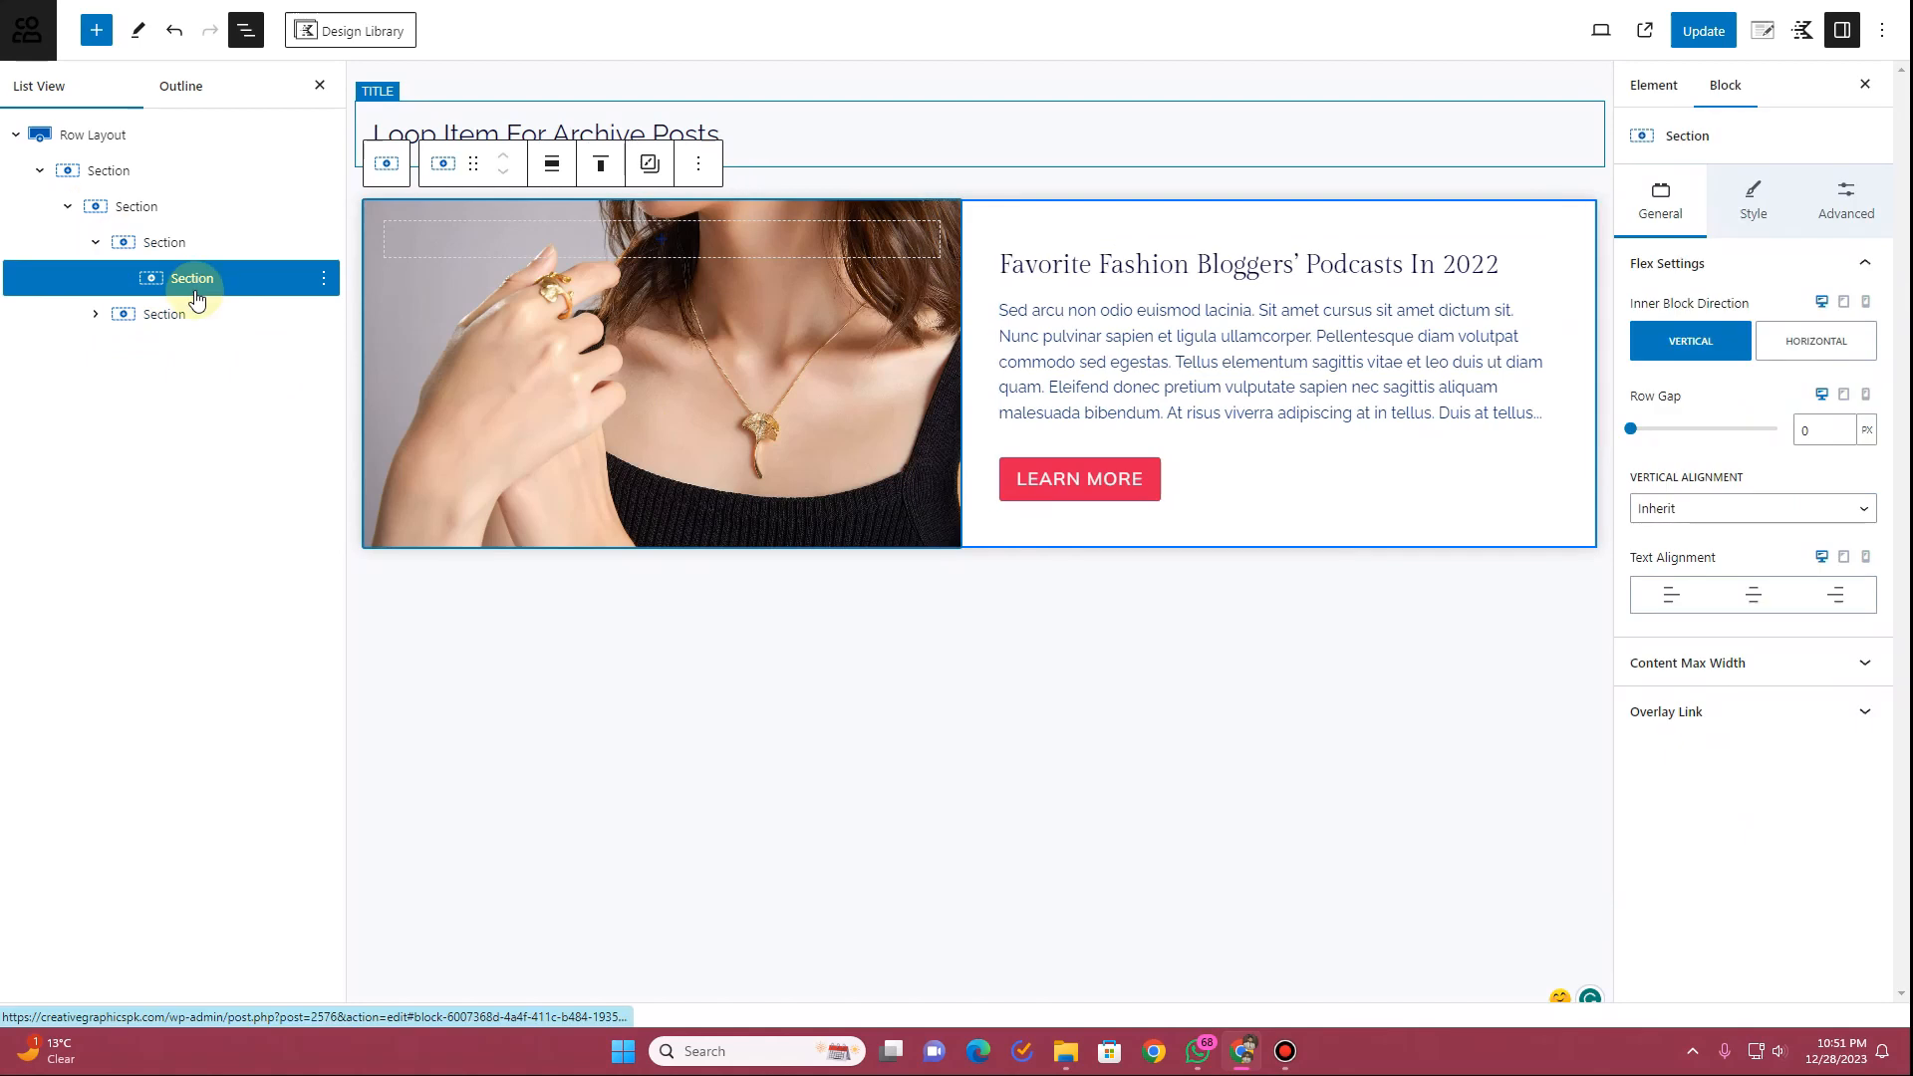
click(1753, 197)
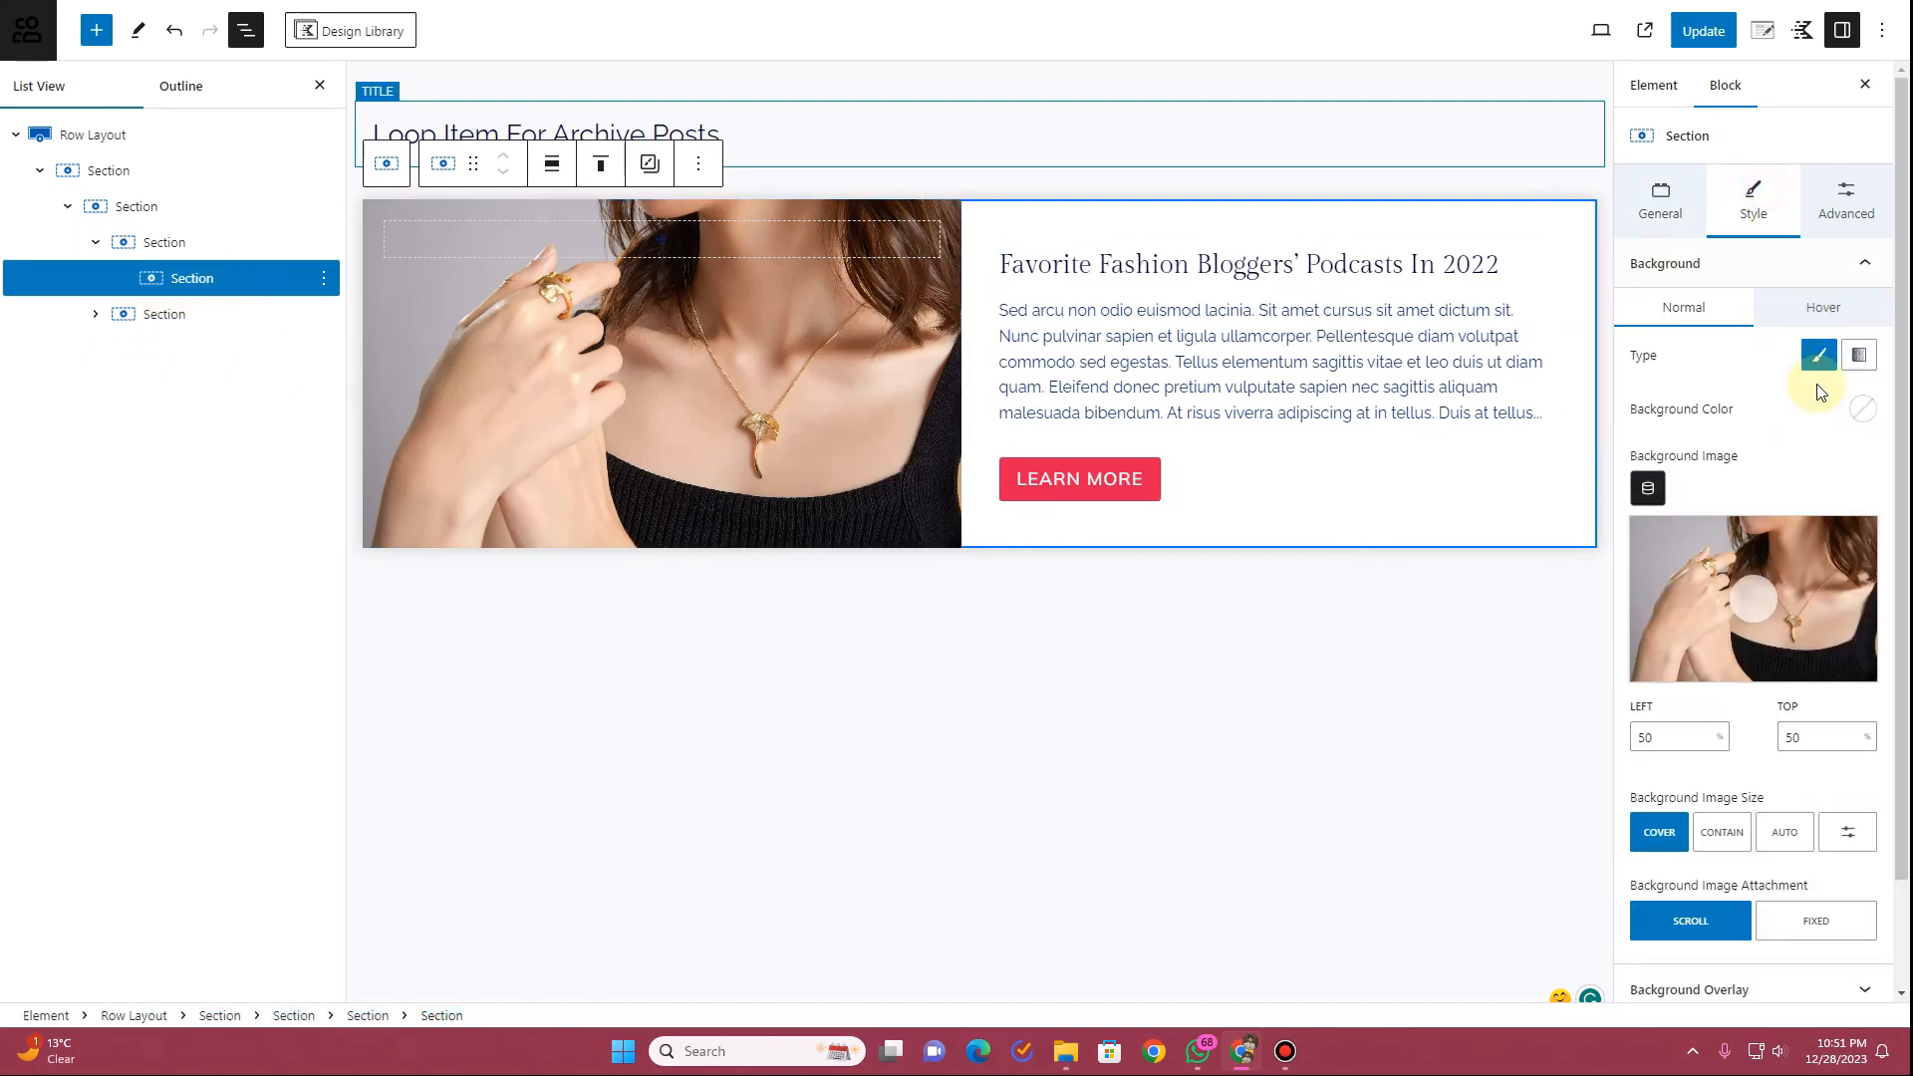
scroll(1741, 471, down, 2)
click(1756, 863)
scroll(1755, 857, down, 5)
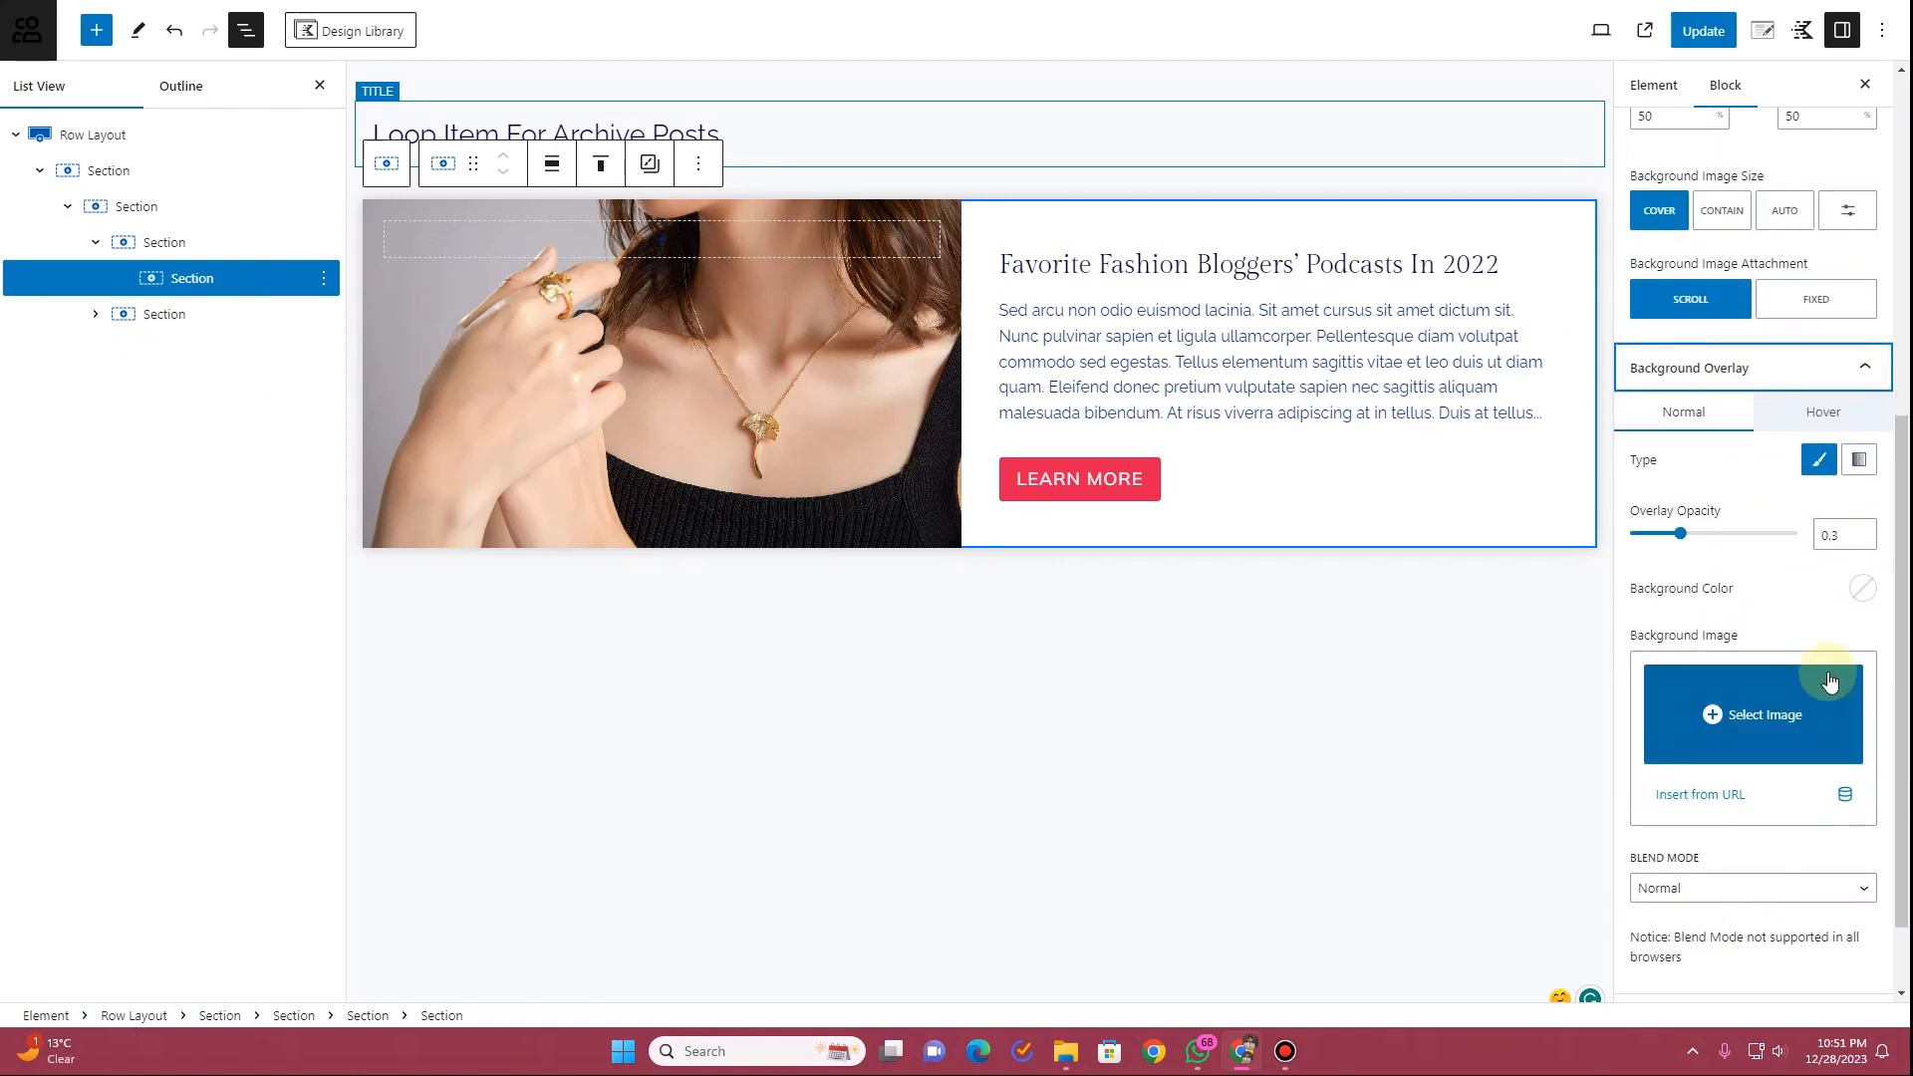
click(1862, 588)
click(1648, 546)
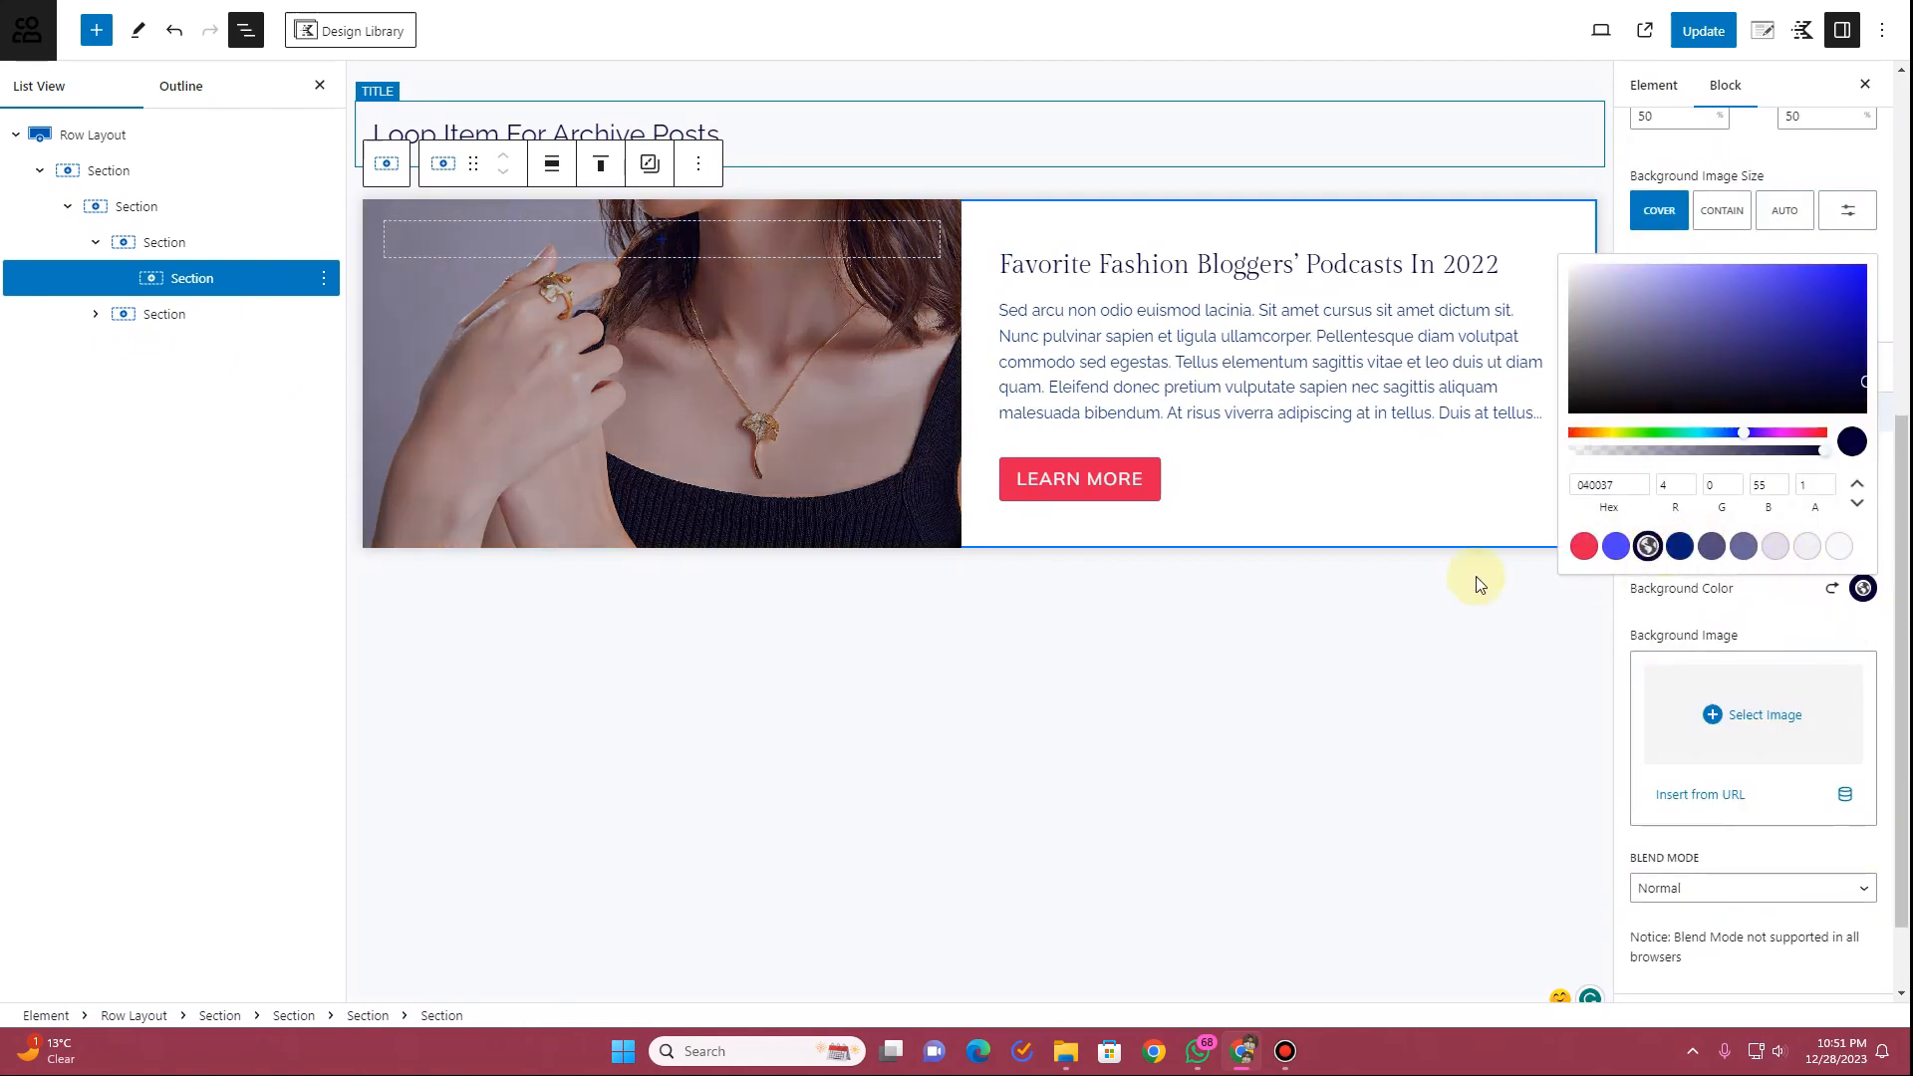
click(1774, 603)
Set the nested image section's overlay blend mode to Hue, trying an overlay opacity of 0.86 and a lower one
drag(1683, 534, 1776, 535)
scroll(1768, 628, down, 1)
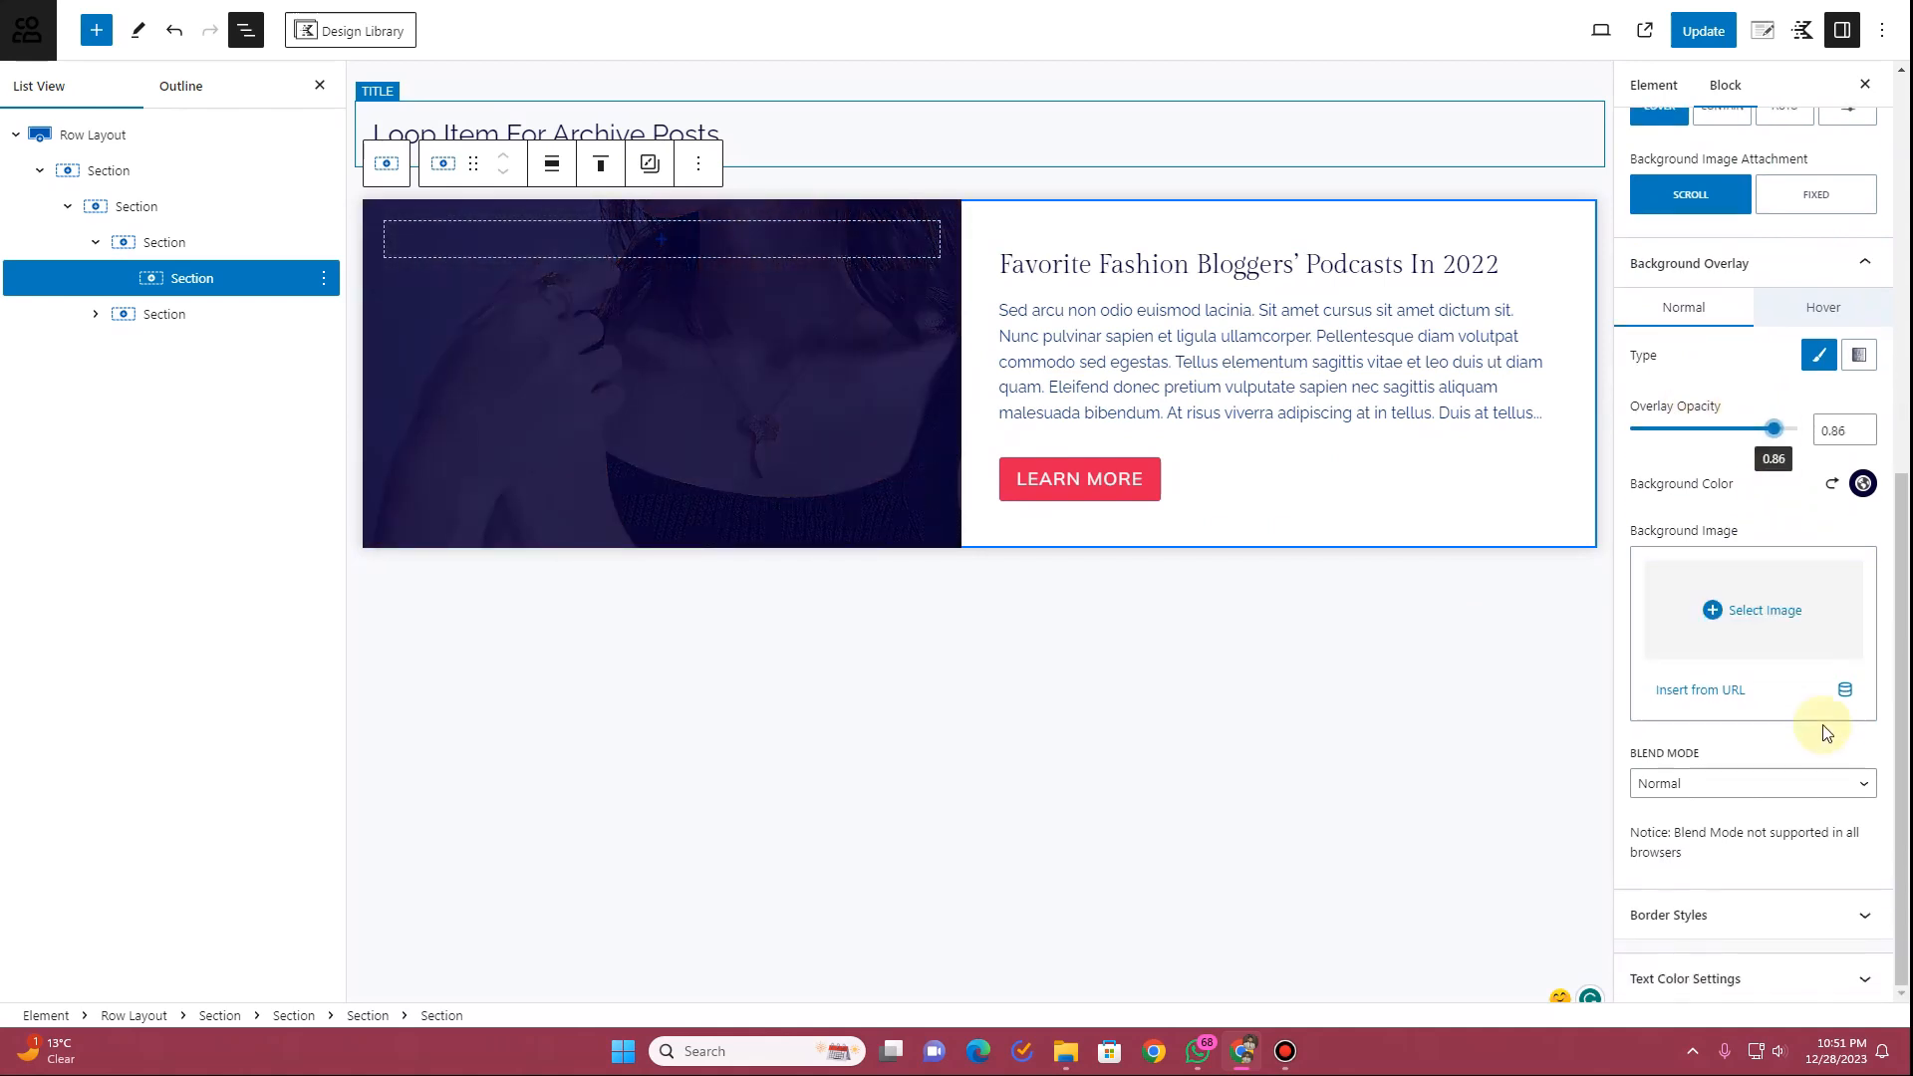
click(1836, 783)
click(1697, 706)
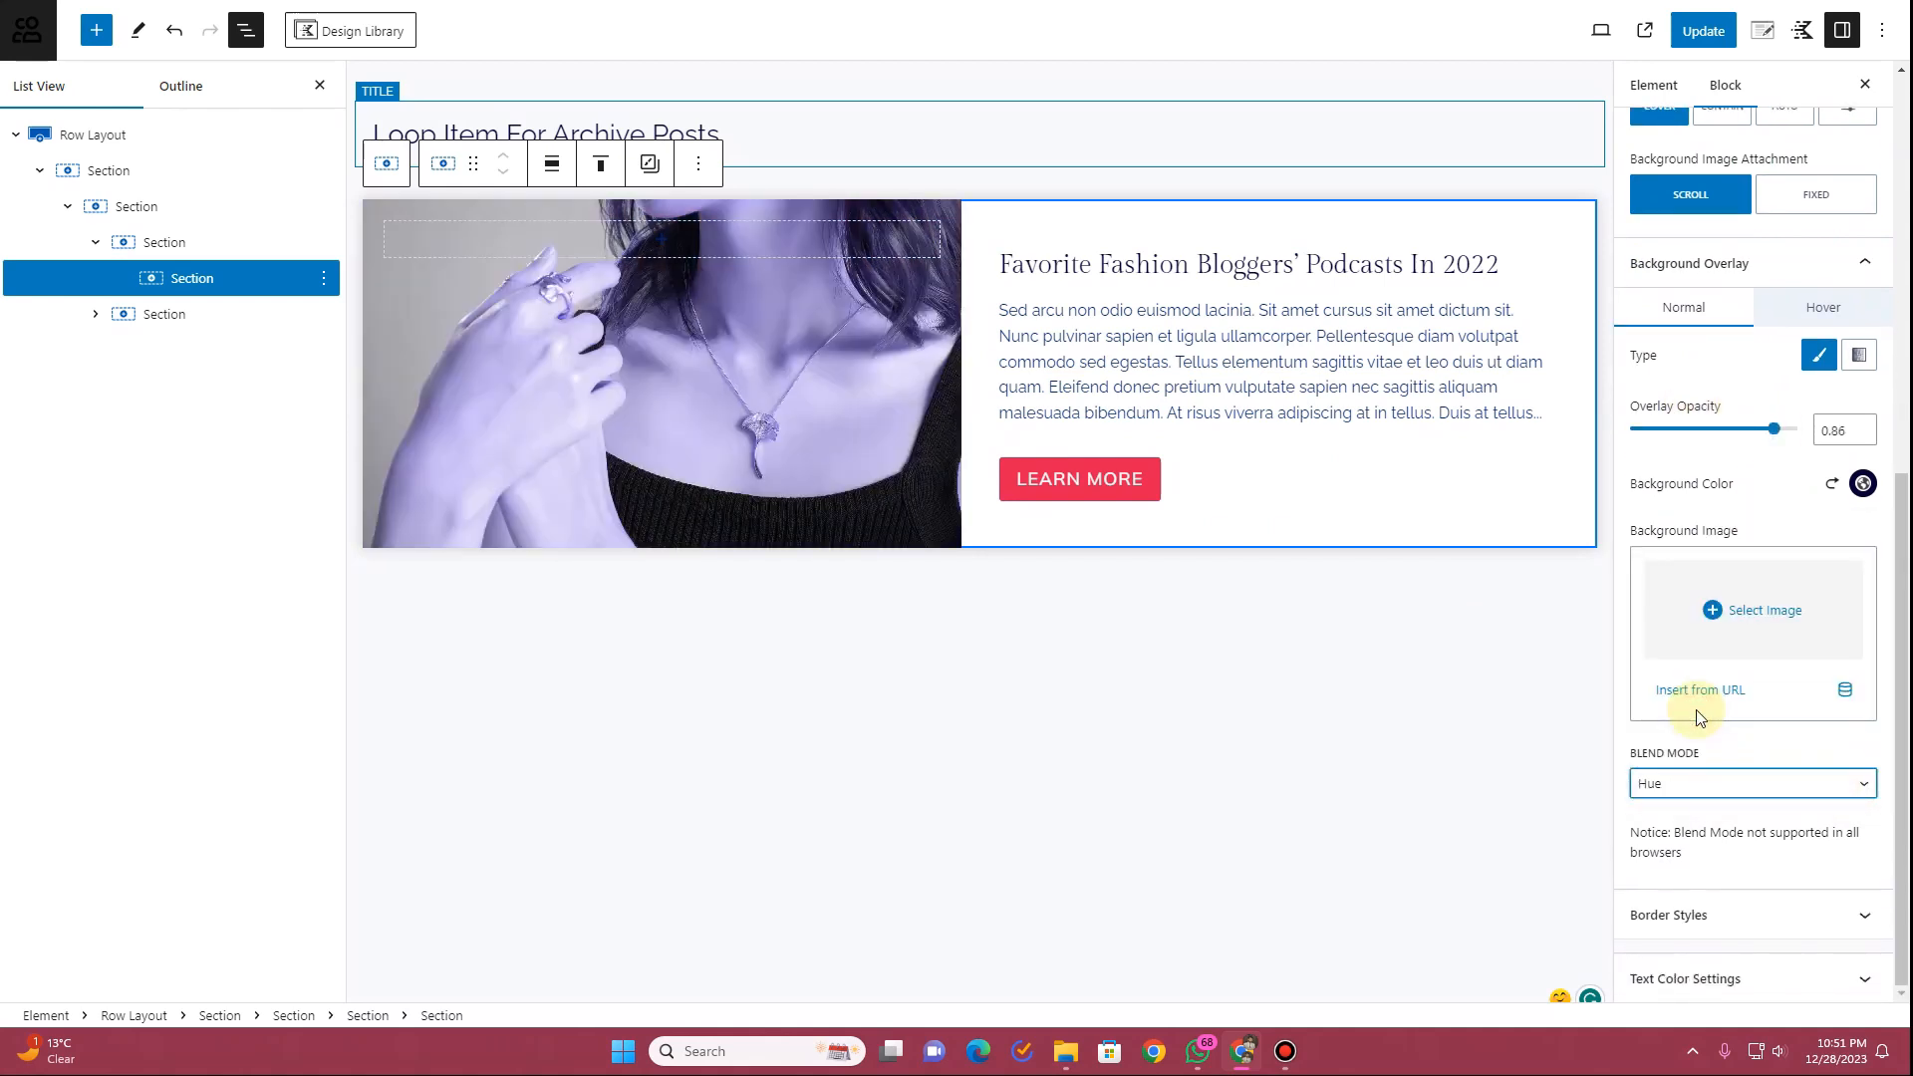
drag(1773, 429, 1709, 431)
Change the nested section's overlay color to near-black 020202 and set its overlay opacity to 0.92
click(1859, 486)
drag(1622, 269, 1600, 309)
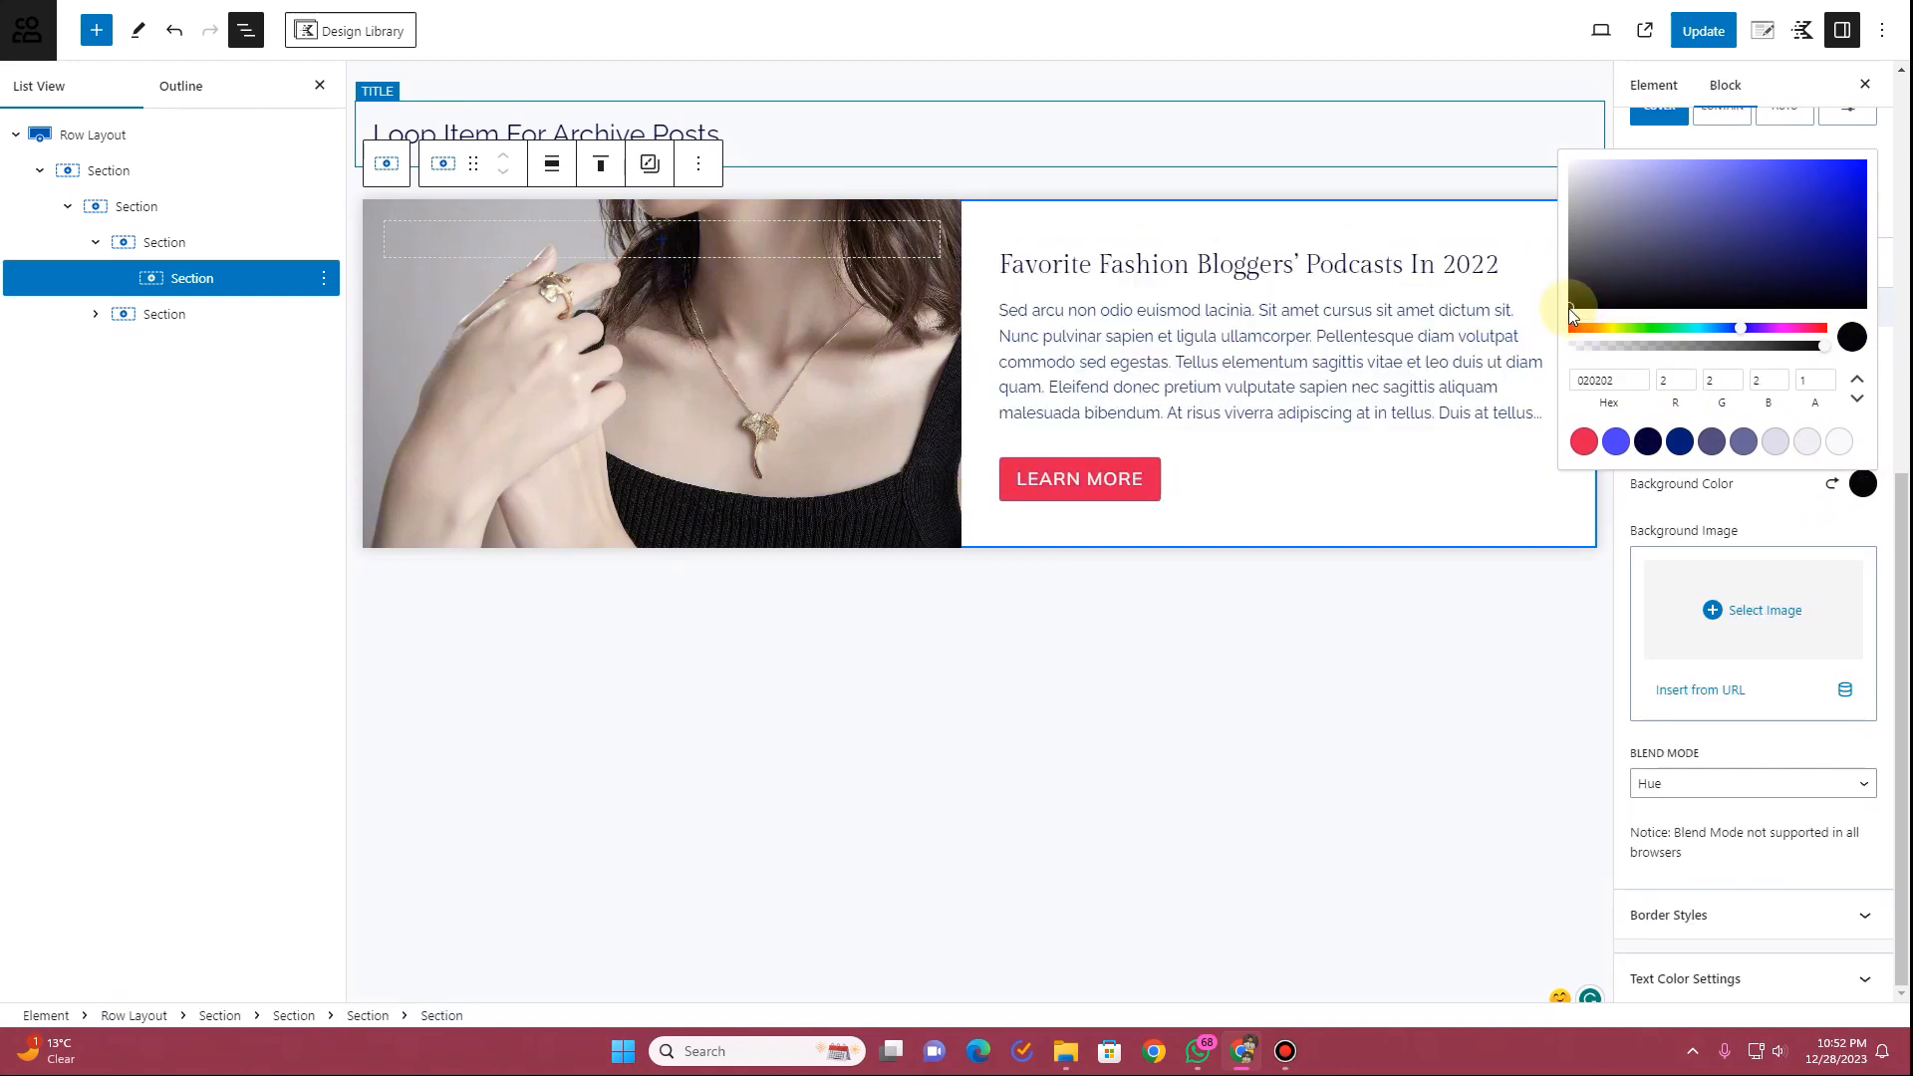
click(1755, 509)
drag(1707, 434, 1782, 435)
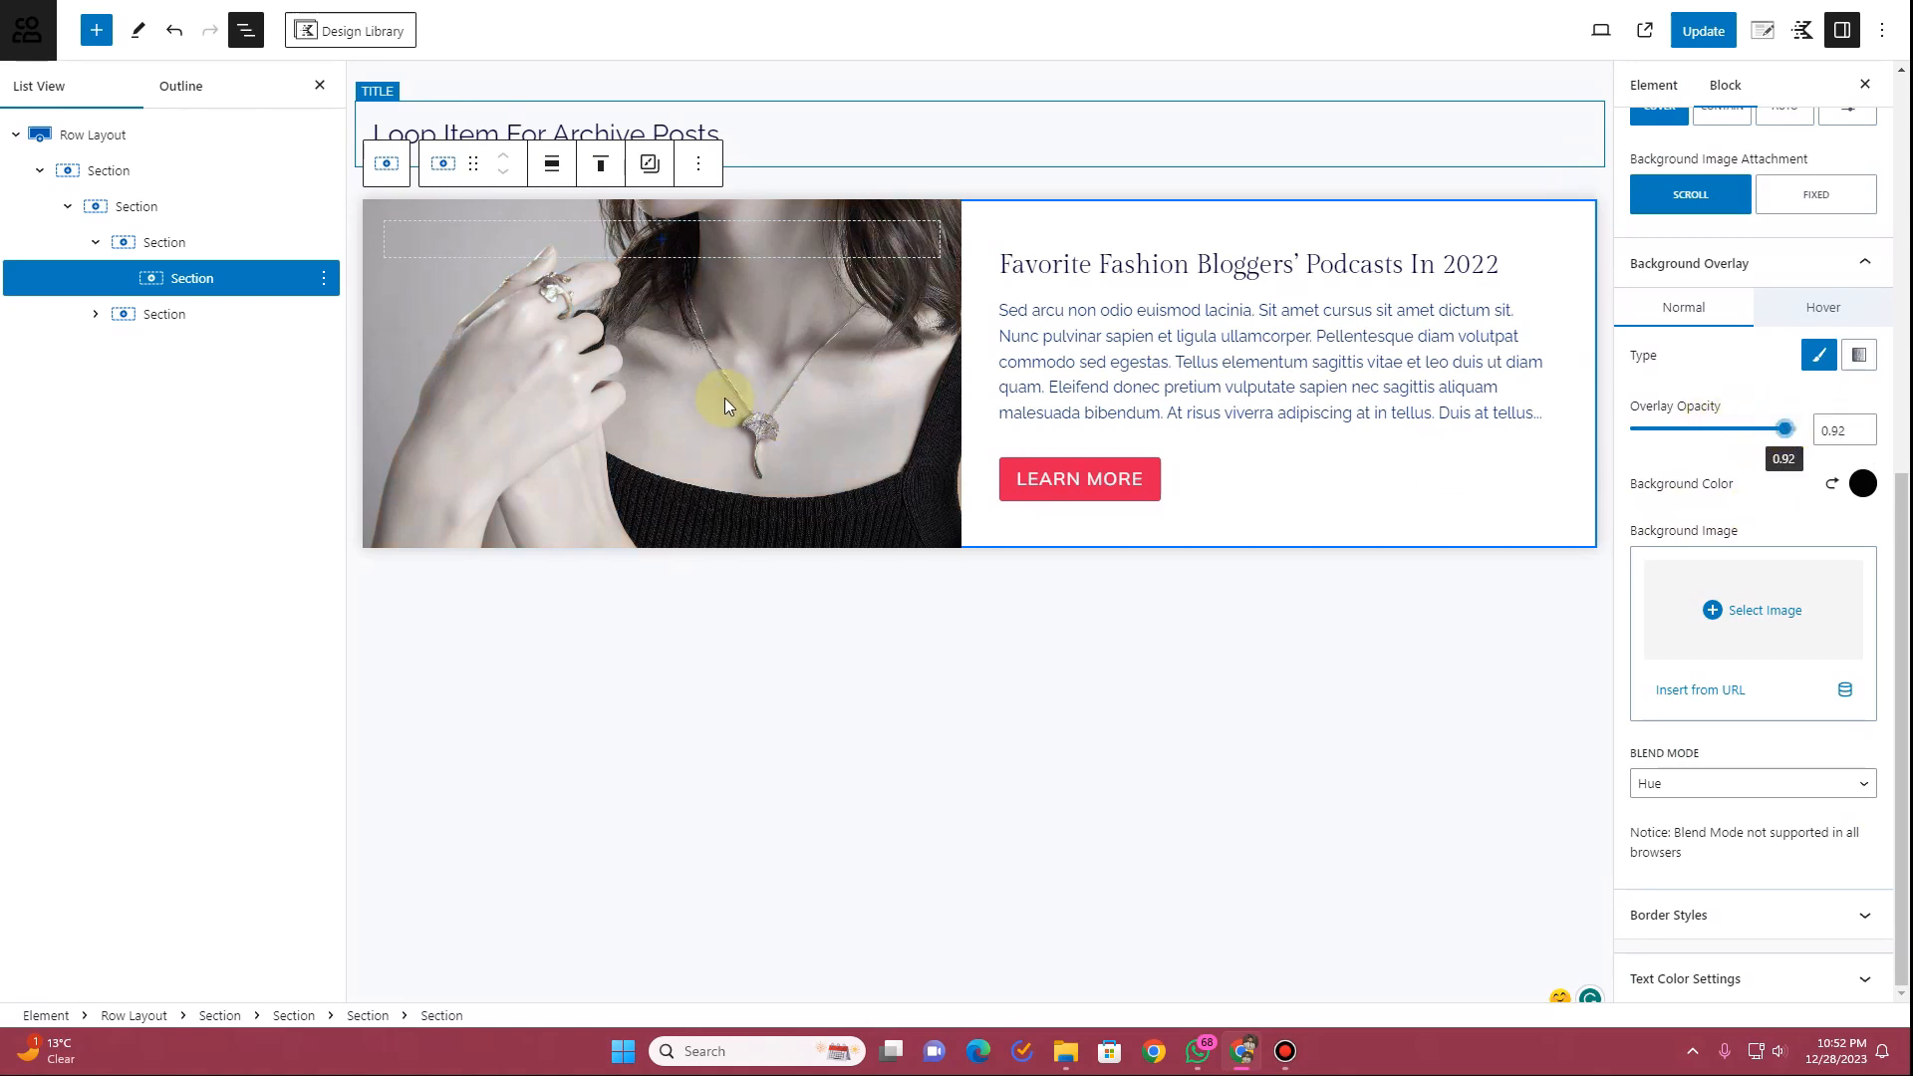
For the overlay's hover state, keep the blend mode Normal and make color 020202 fully transparent with alpha 0
click(1823, 307)
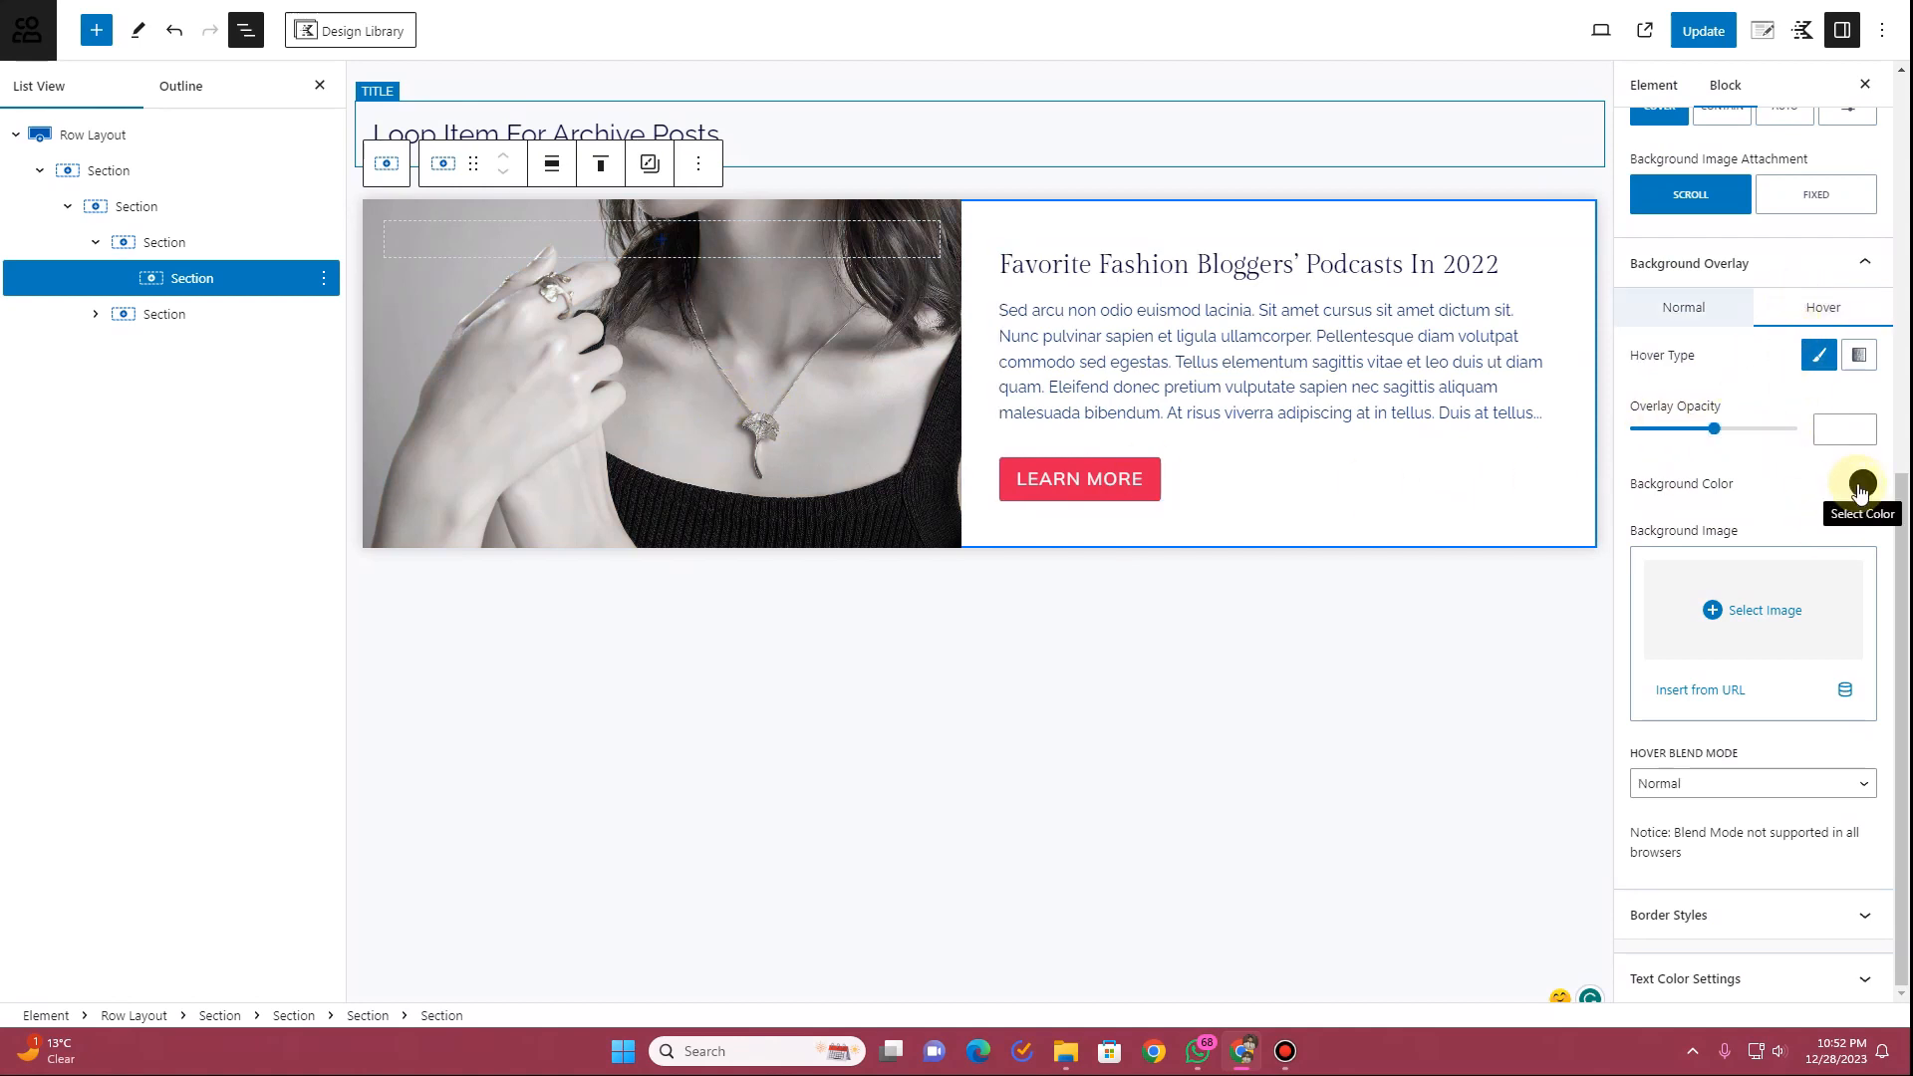
click(1742, 784)
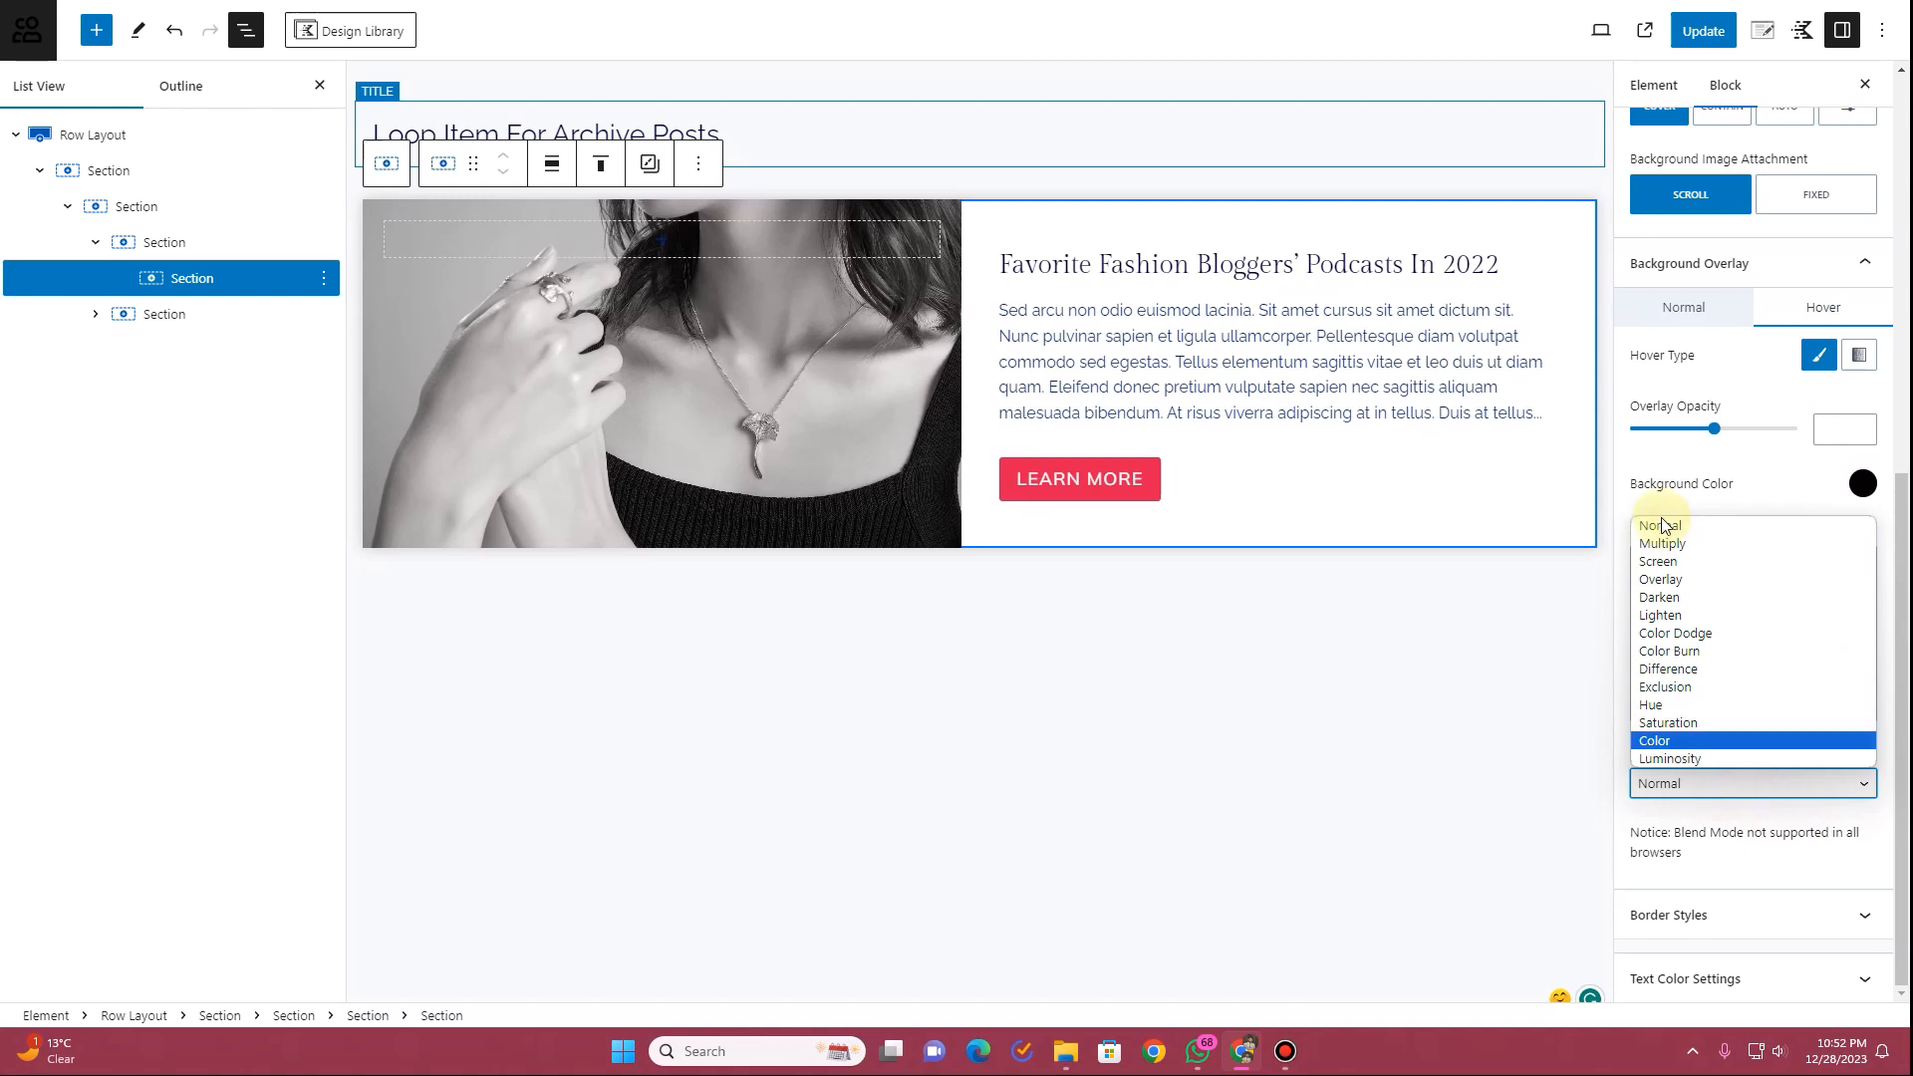
click(1679, 523)
click(1857, 486)
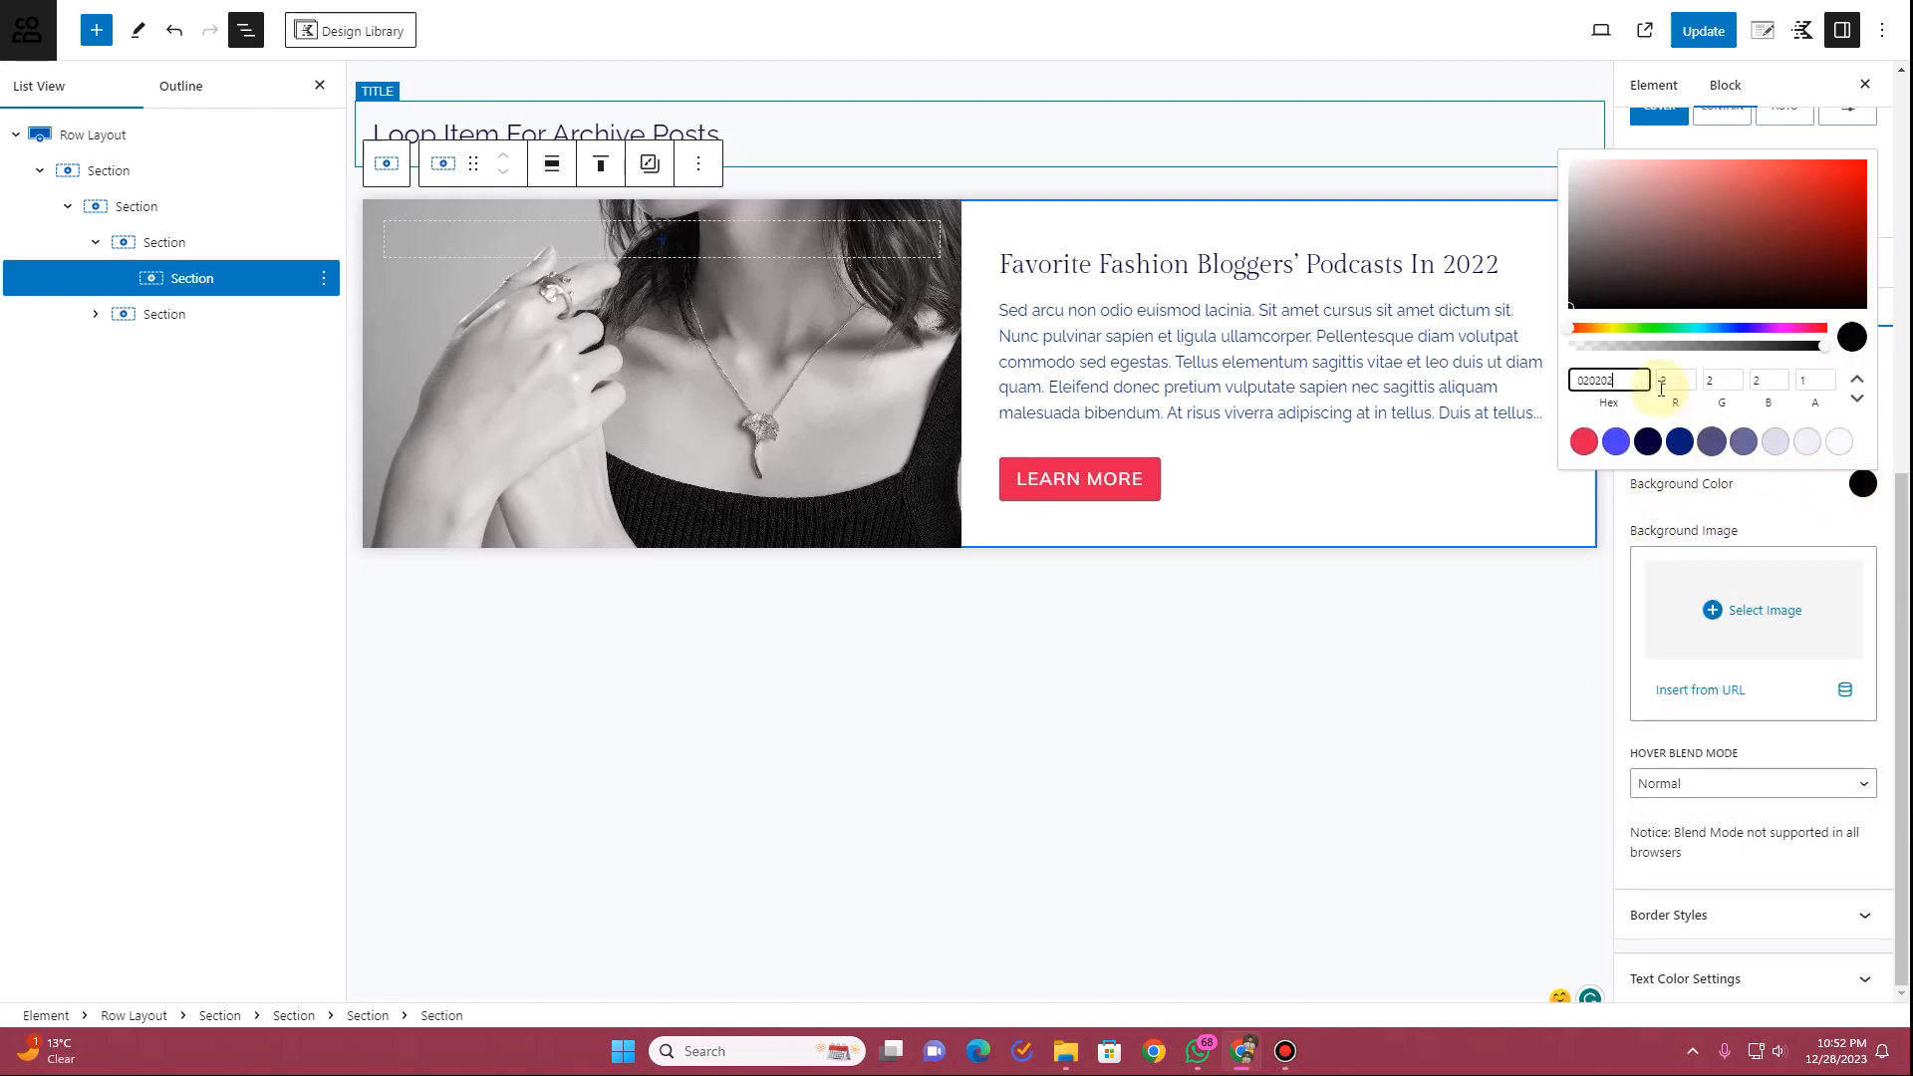
drag(1821, 346, 1573, 355)
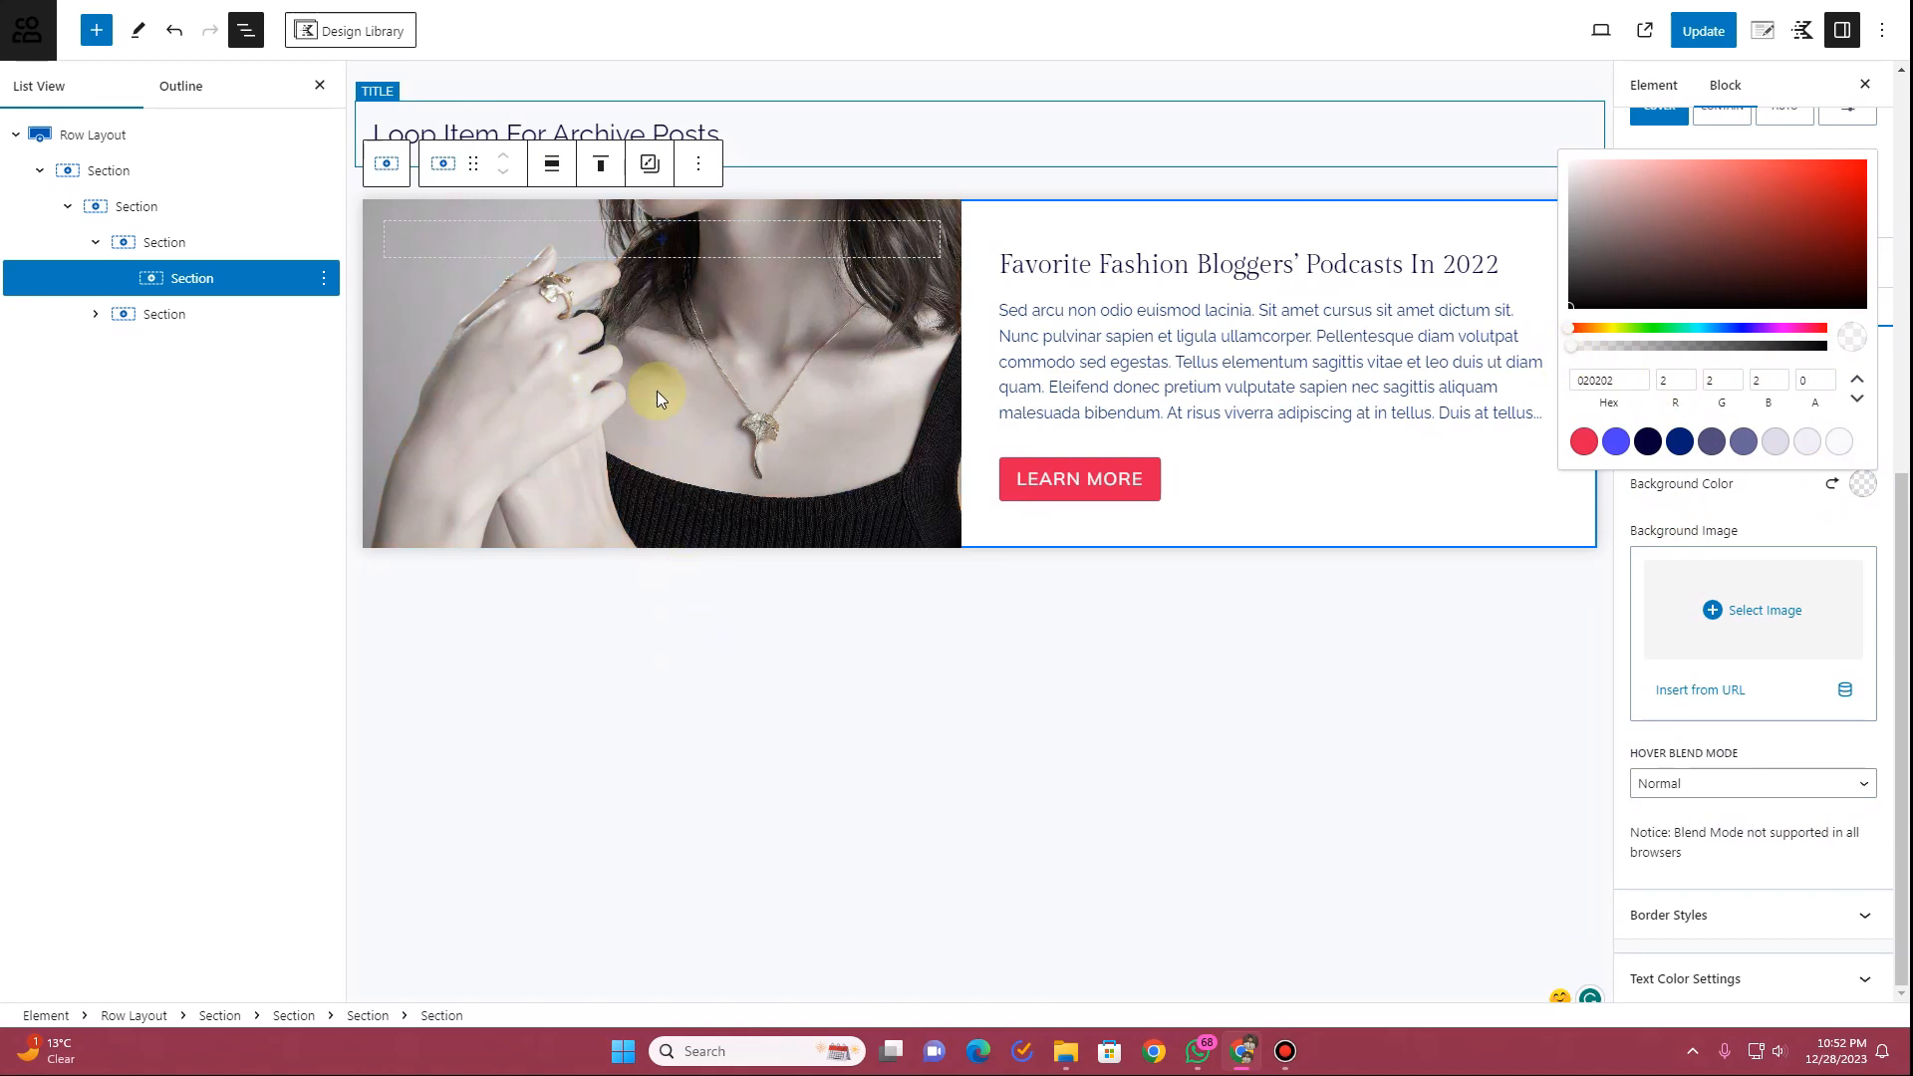
Update the loop item and reload the Jewelry archive page to check the post images' normal and hover states
key(ctrl+s)
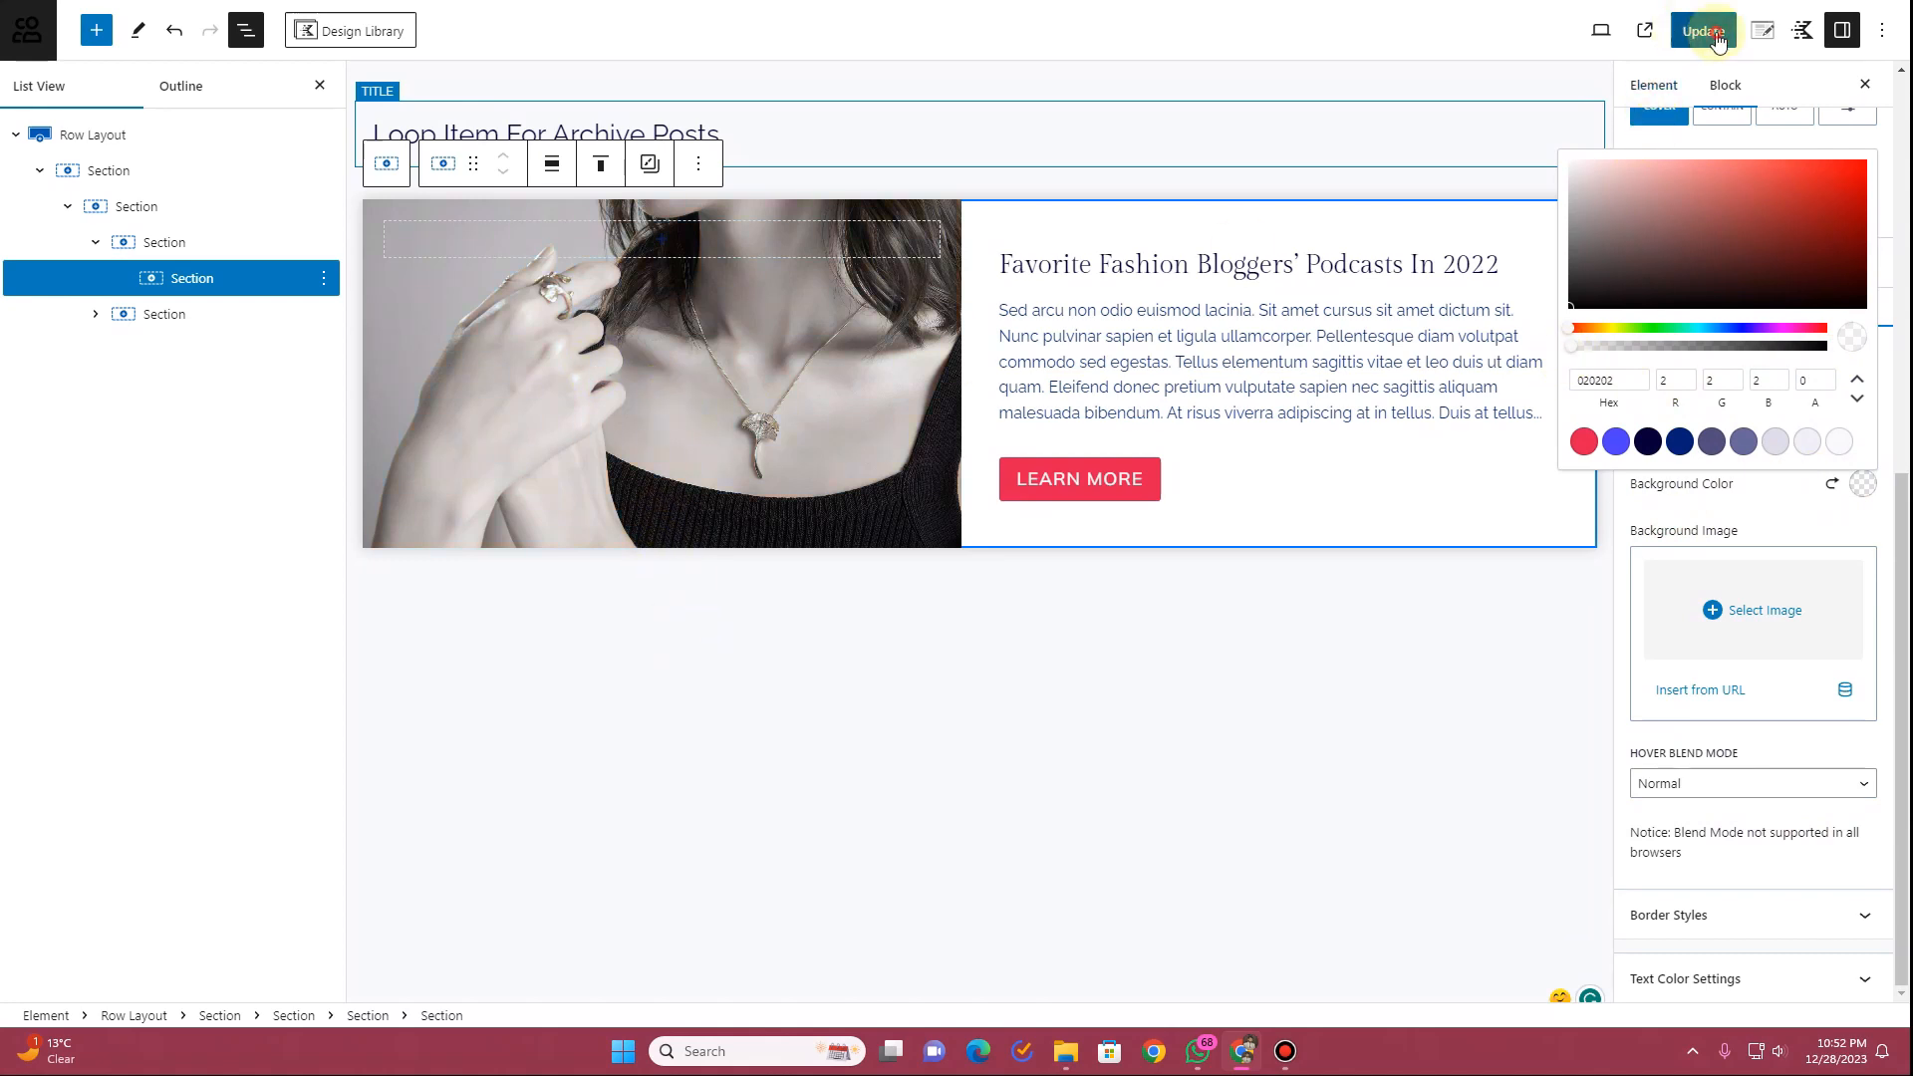
key(ctrl+Tab)
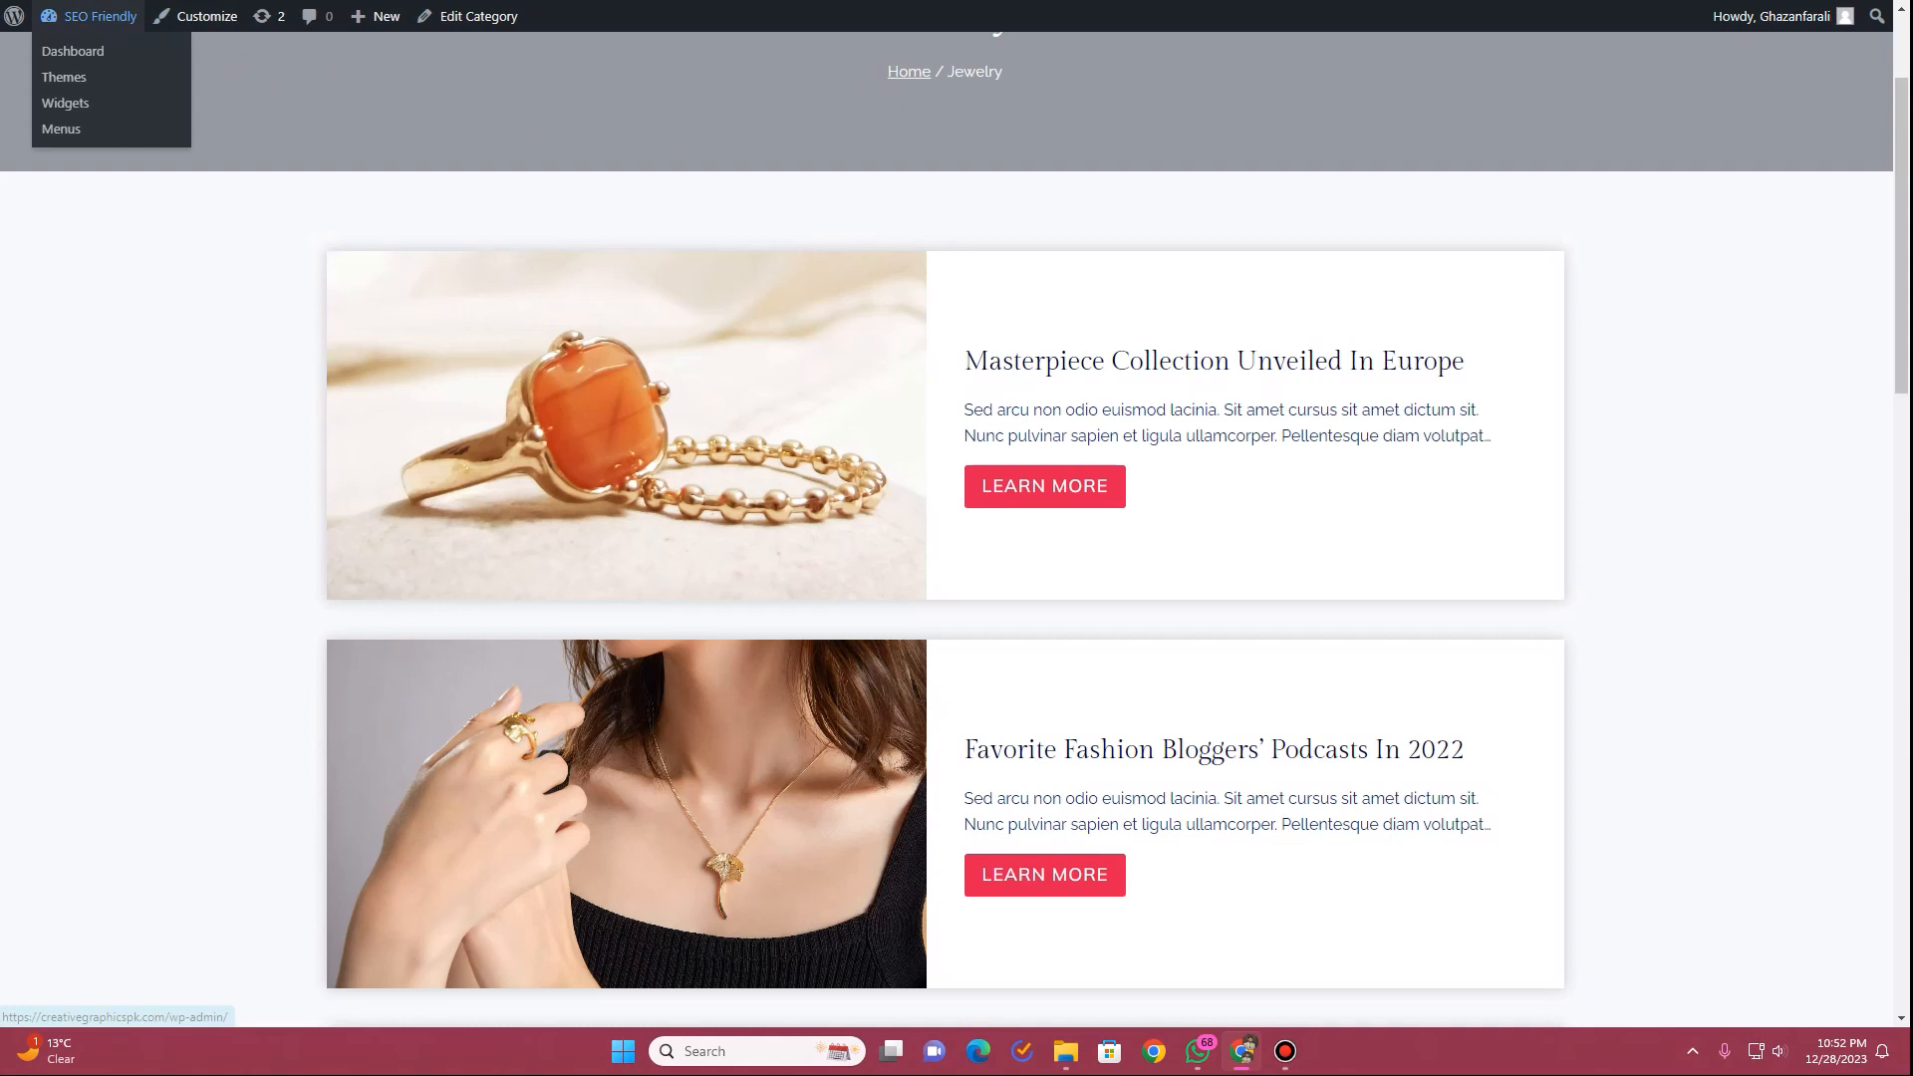
key(ctrl+r)
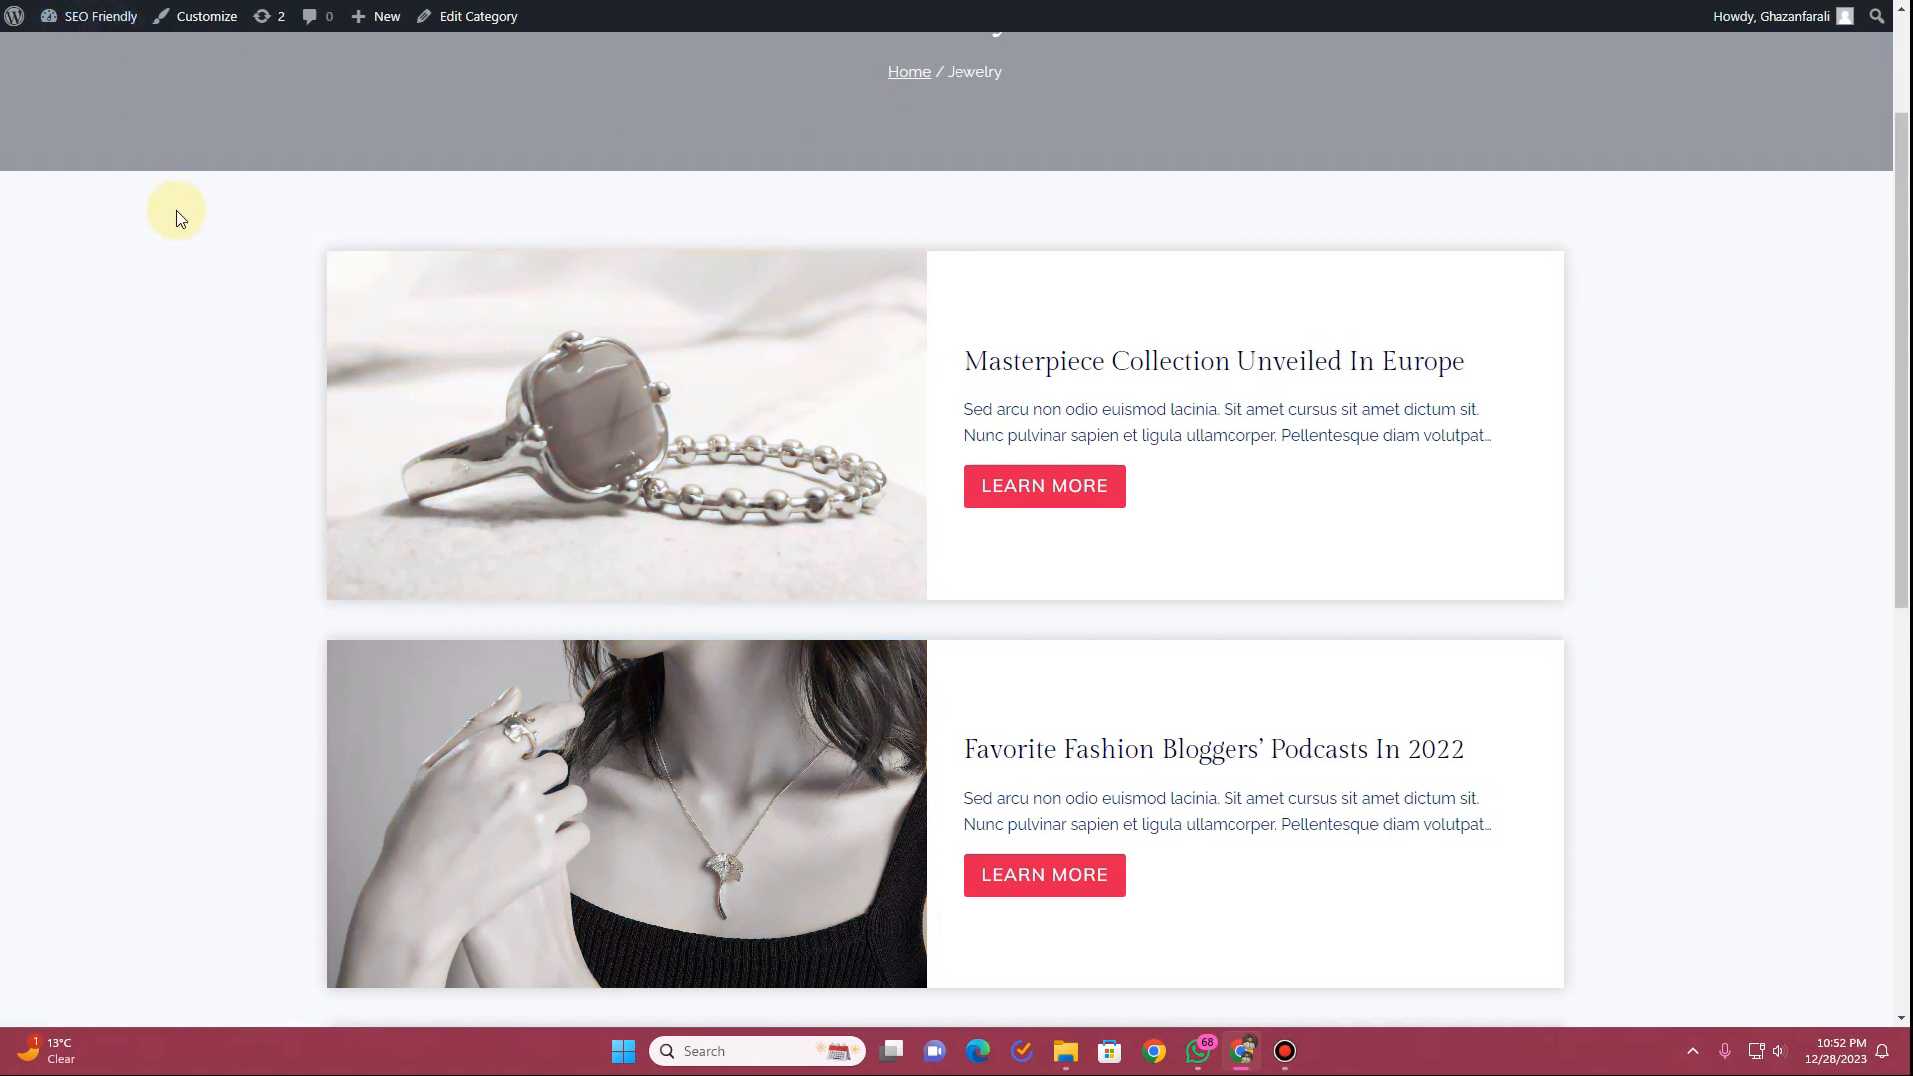
scroll(488, 451, down, 6)
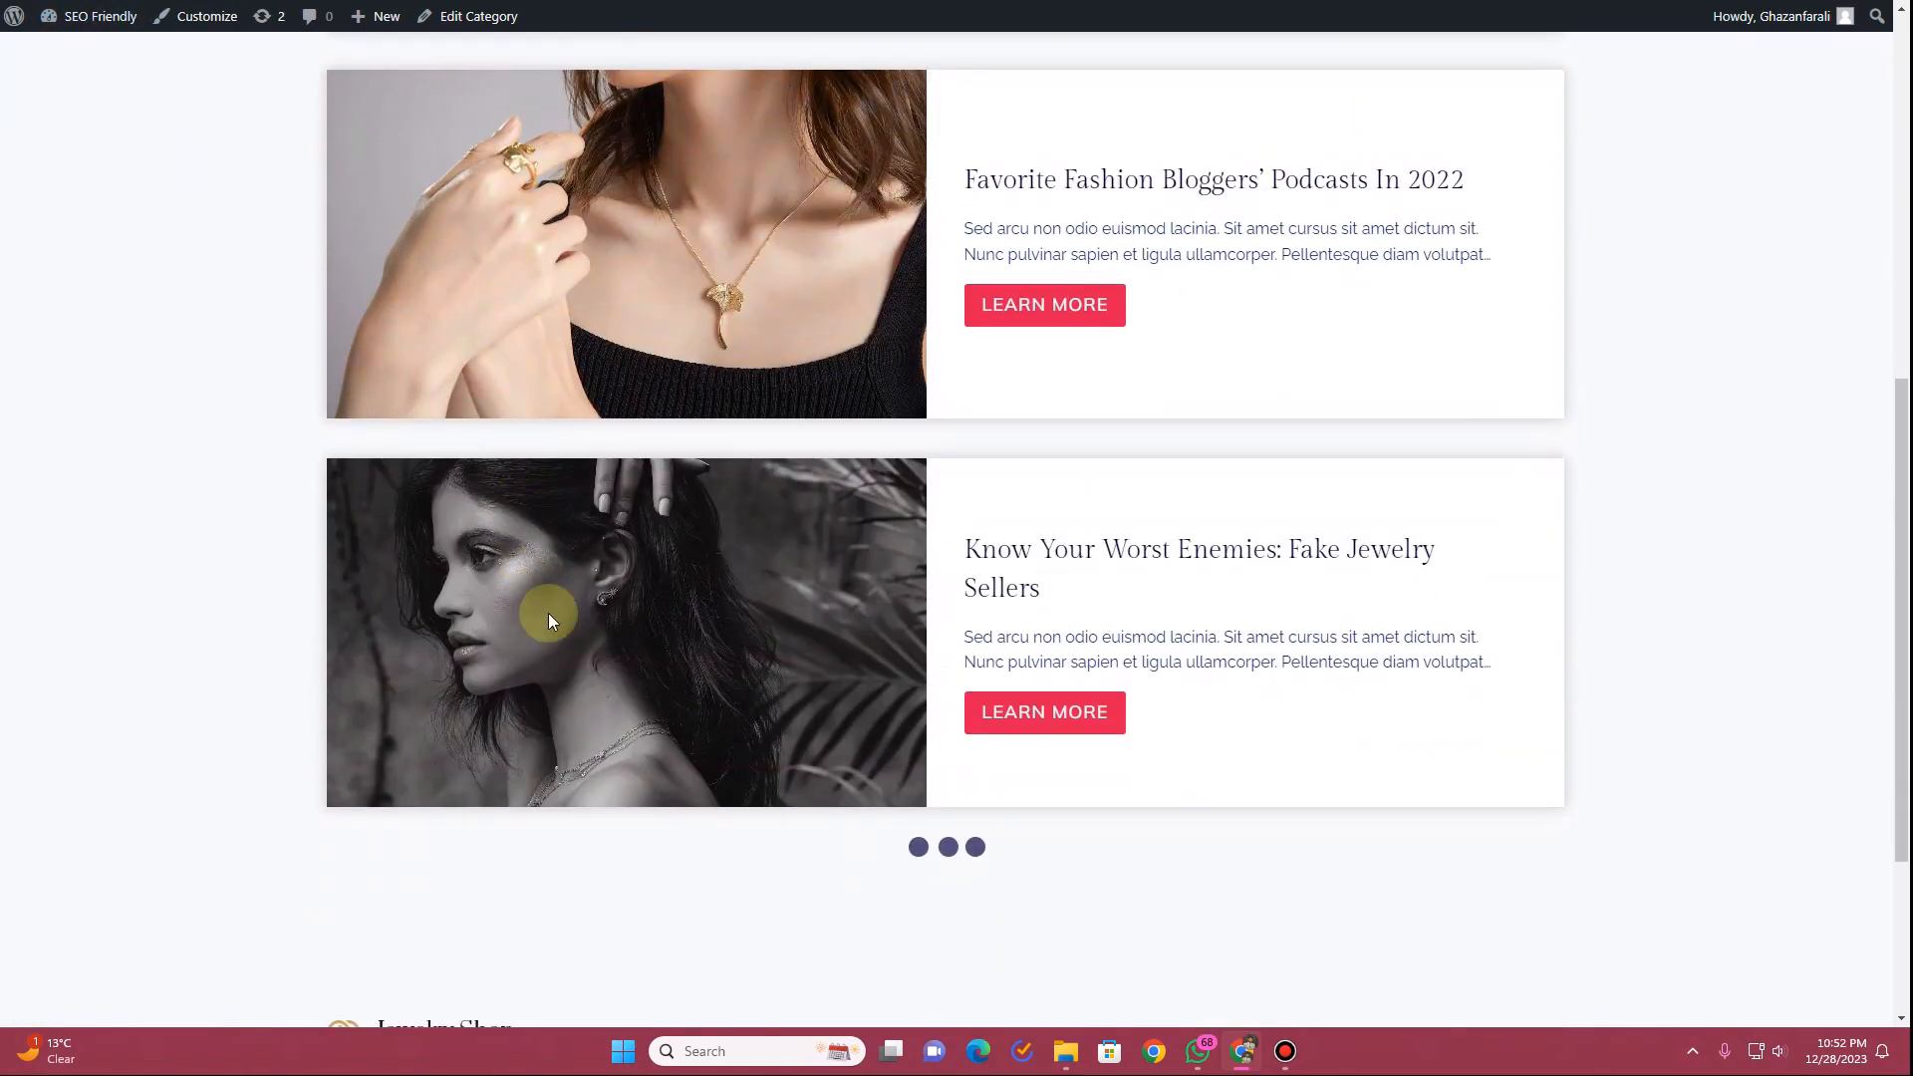
scroll(557, 642, down, 5)
scroll(632, 457, up, 12)
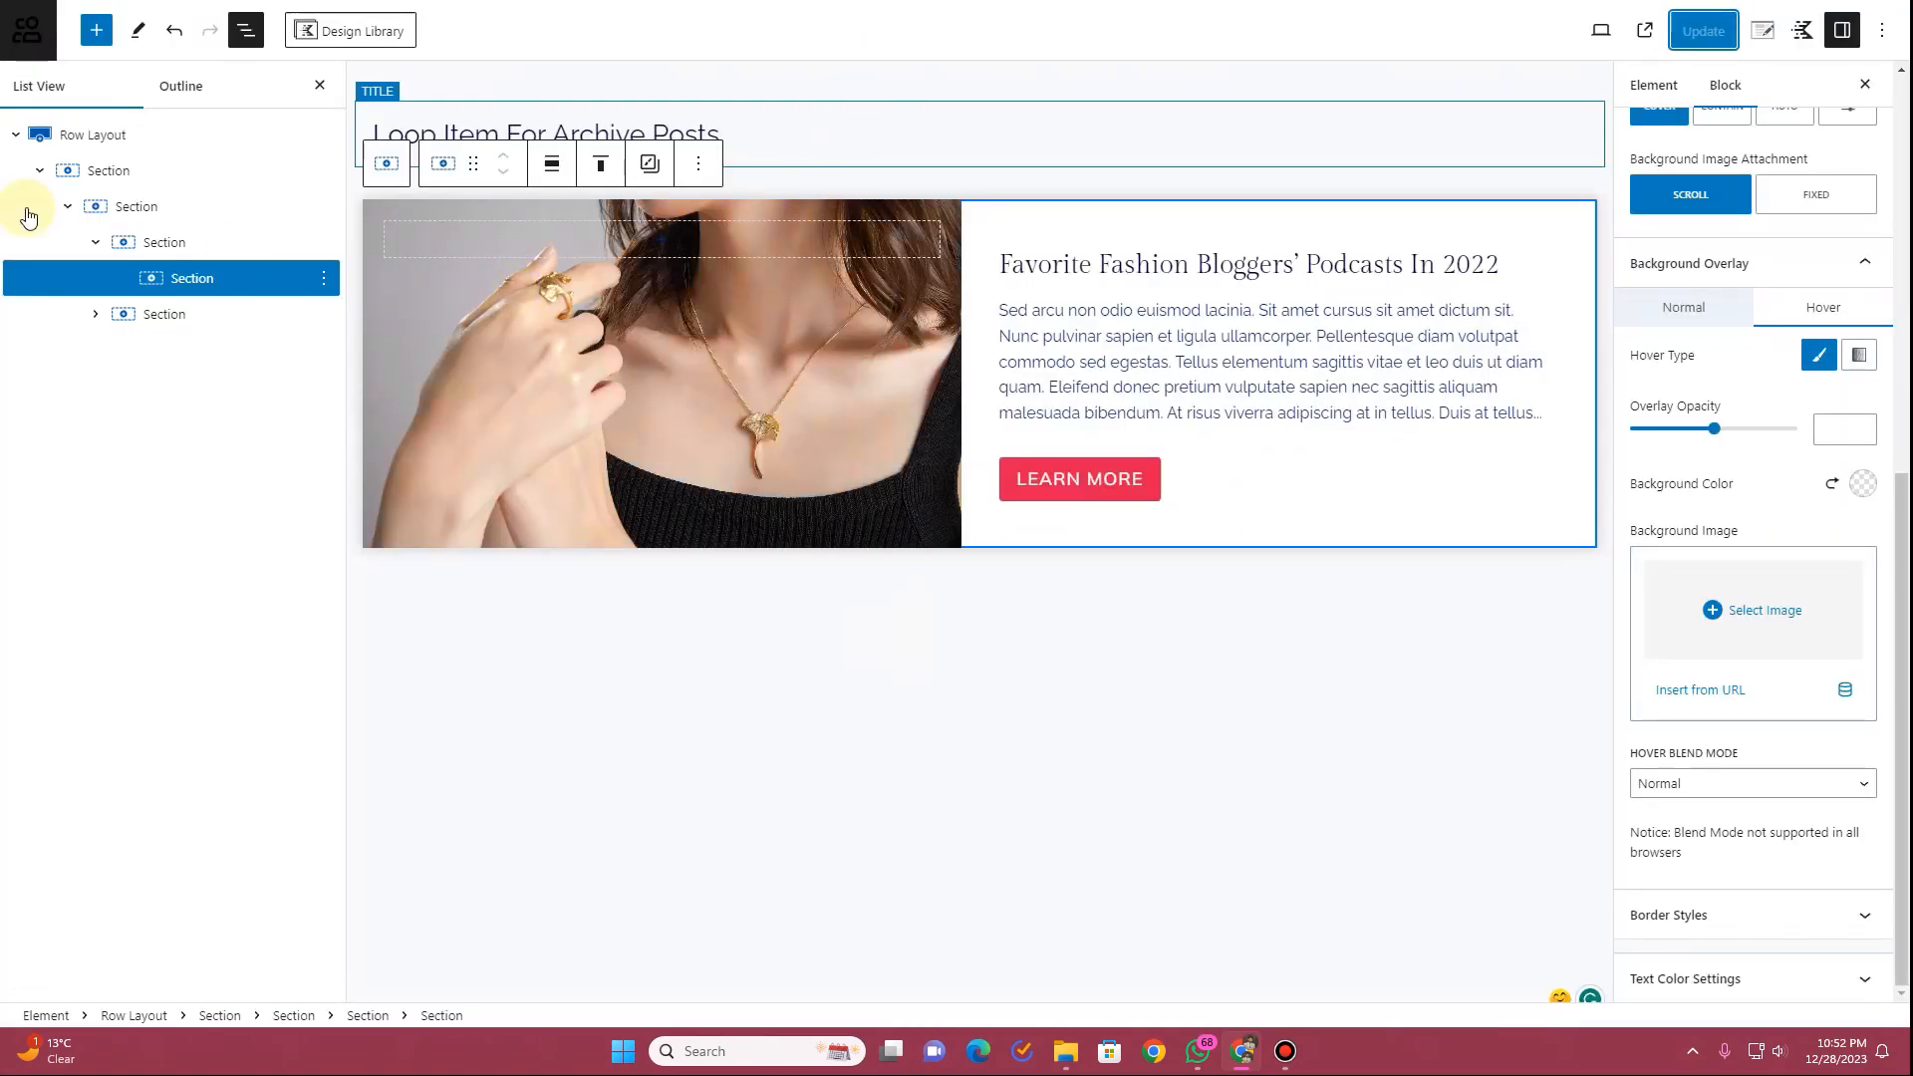
Back in the loop item editor, give the outermost section inside the Row Layout a dynamic overlay link to the Post URL
click(162, 243)
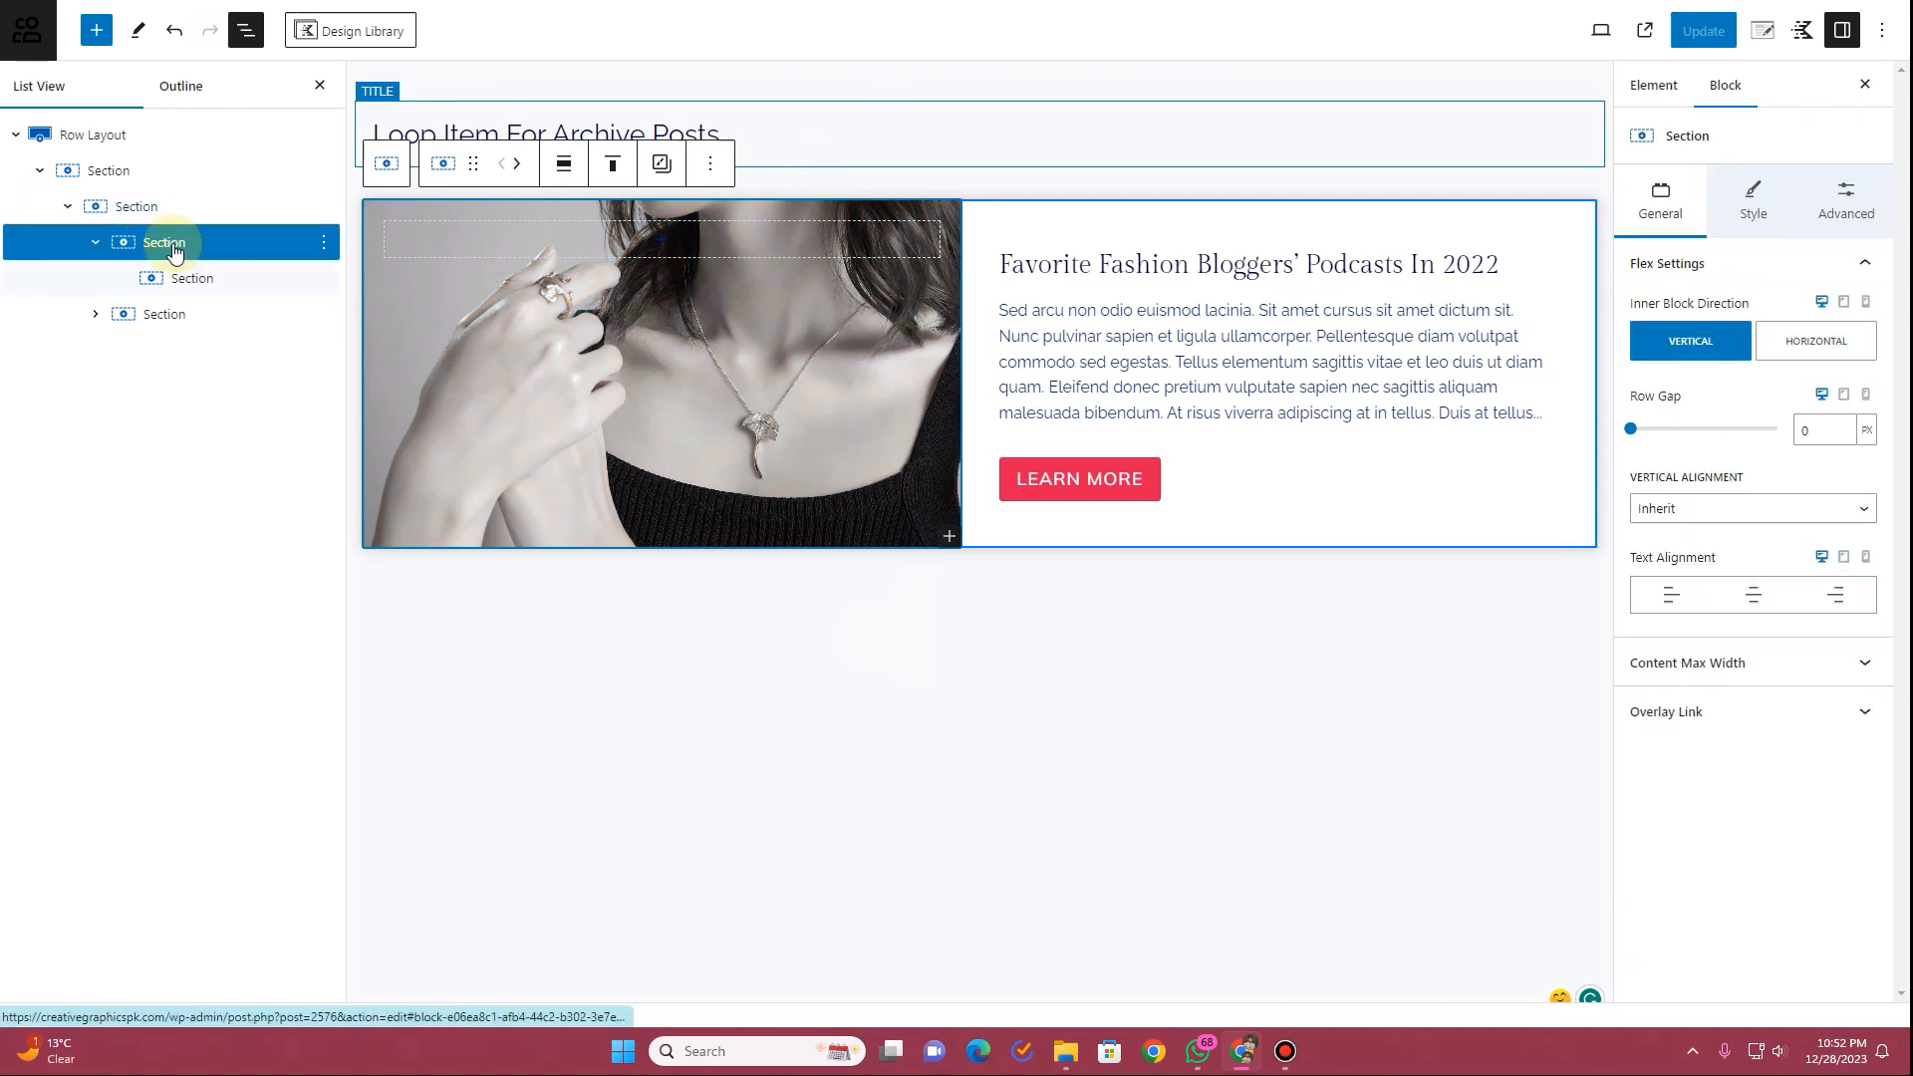
click(112, 146)
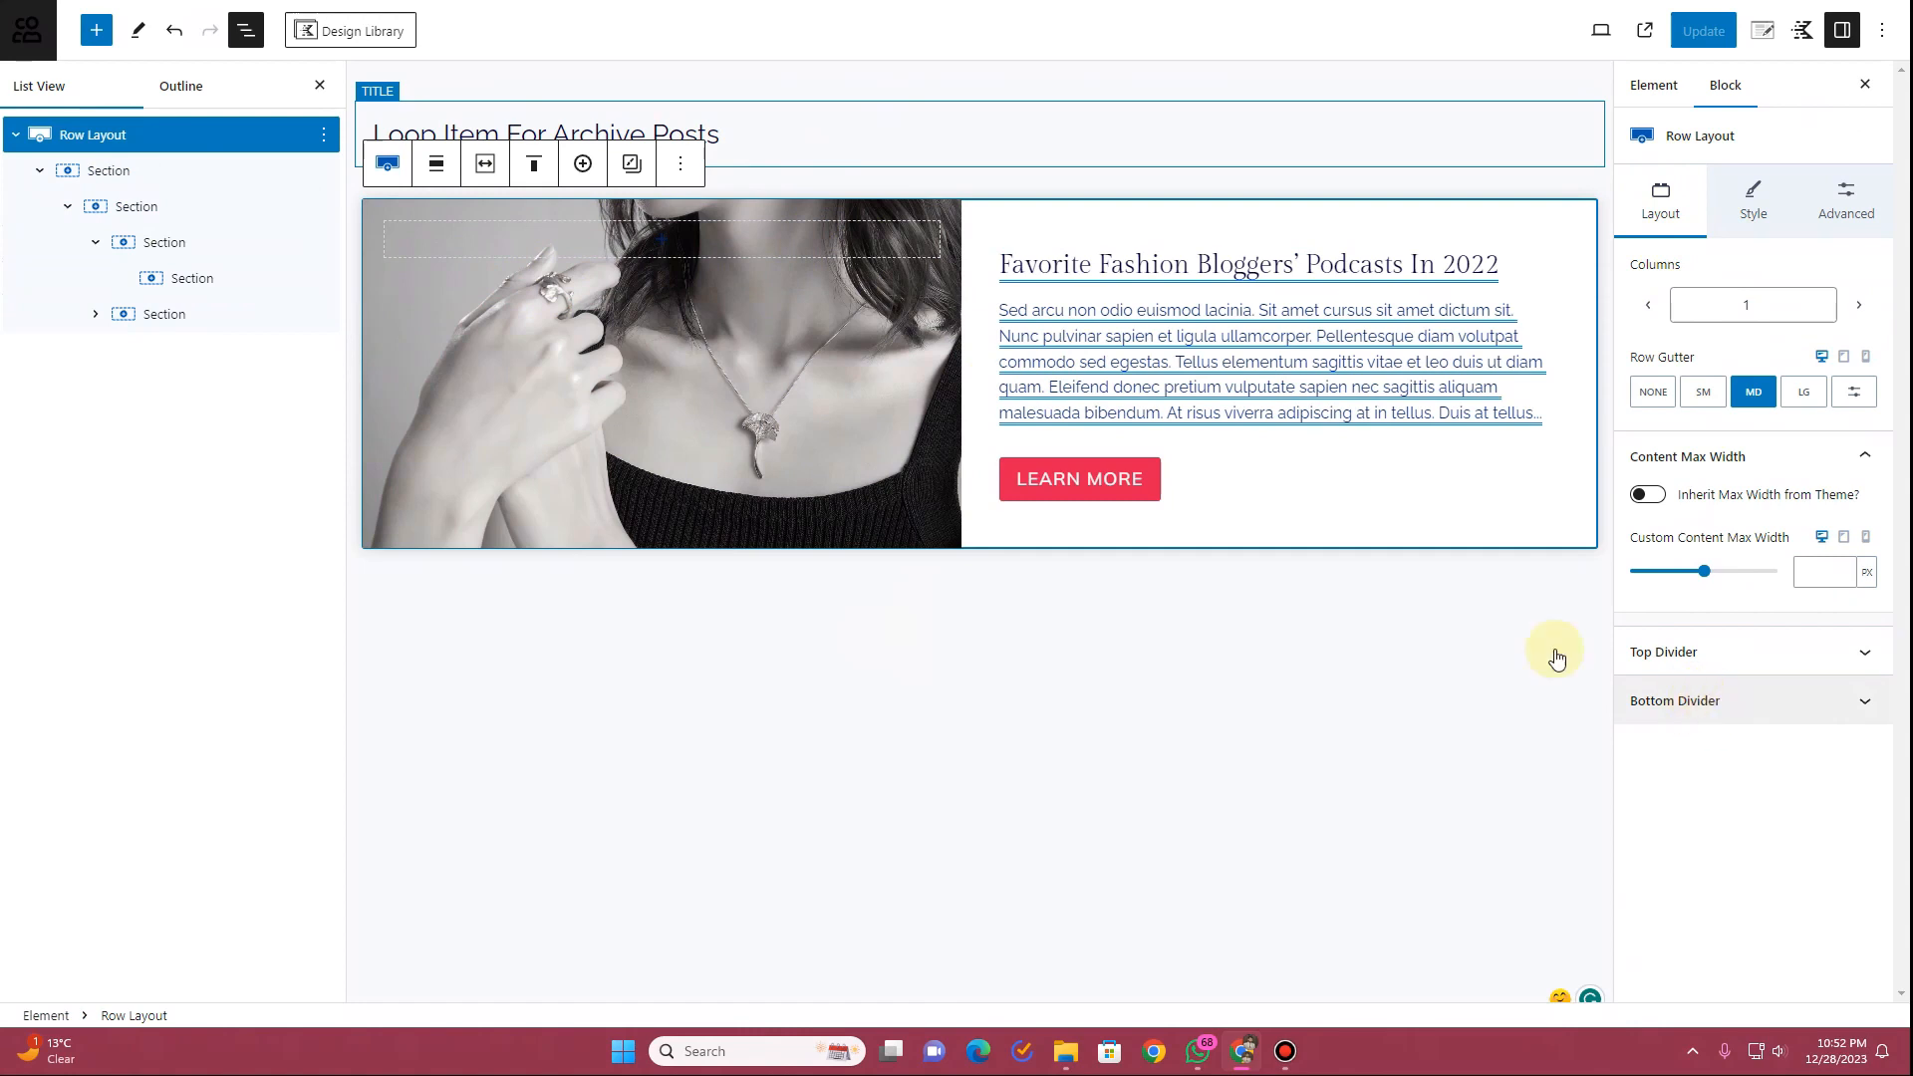
click(141, 175)
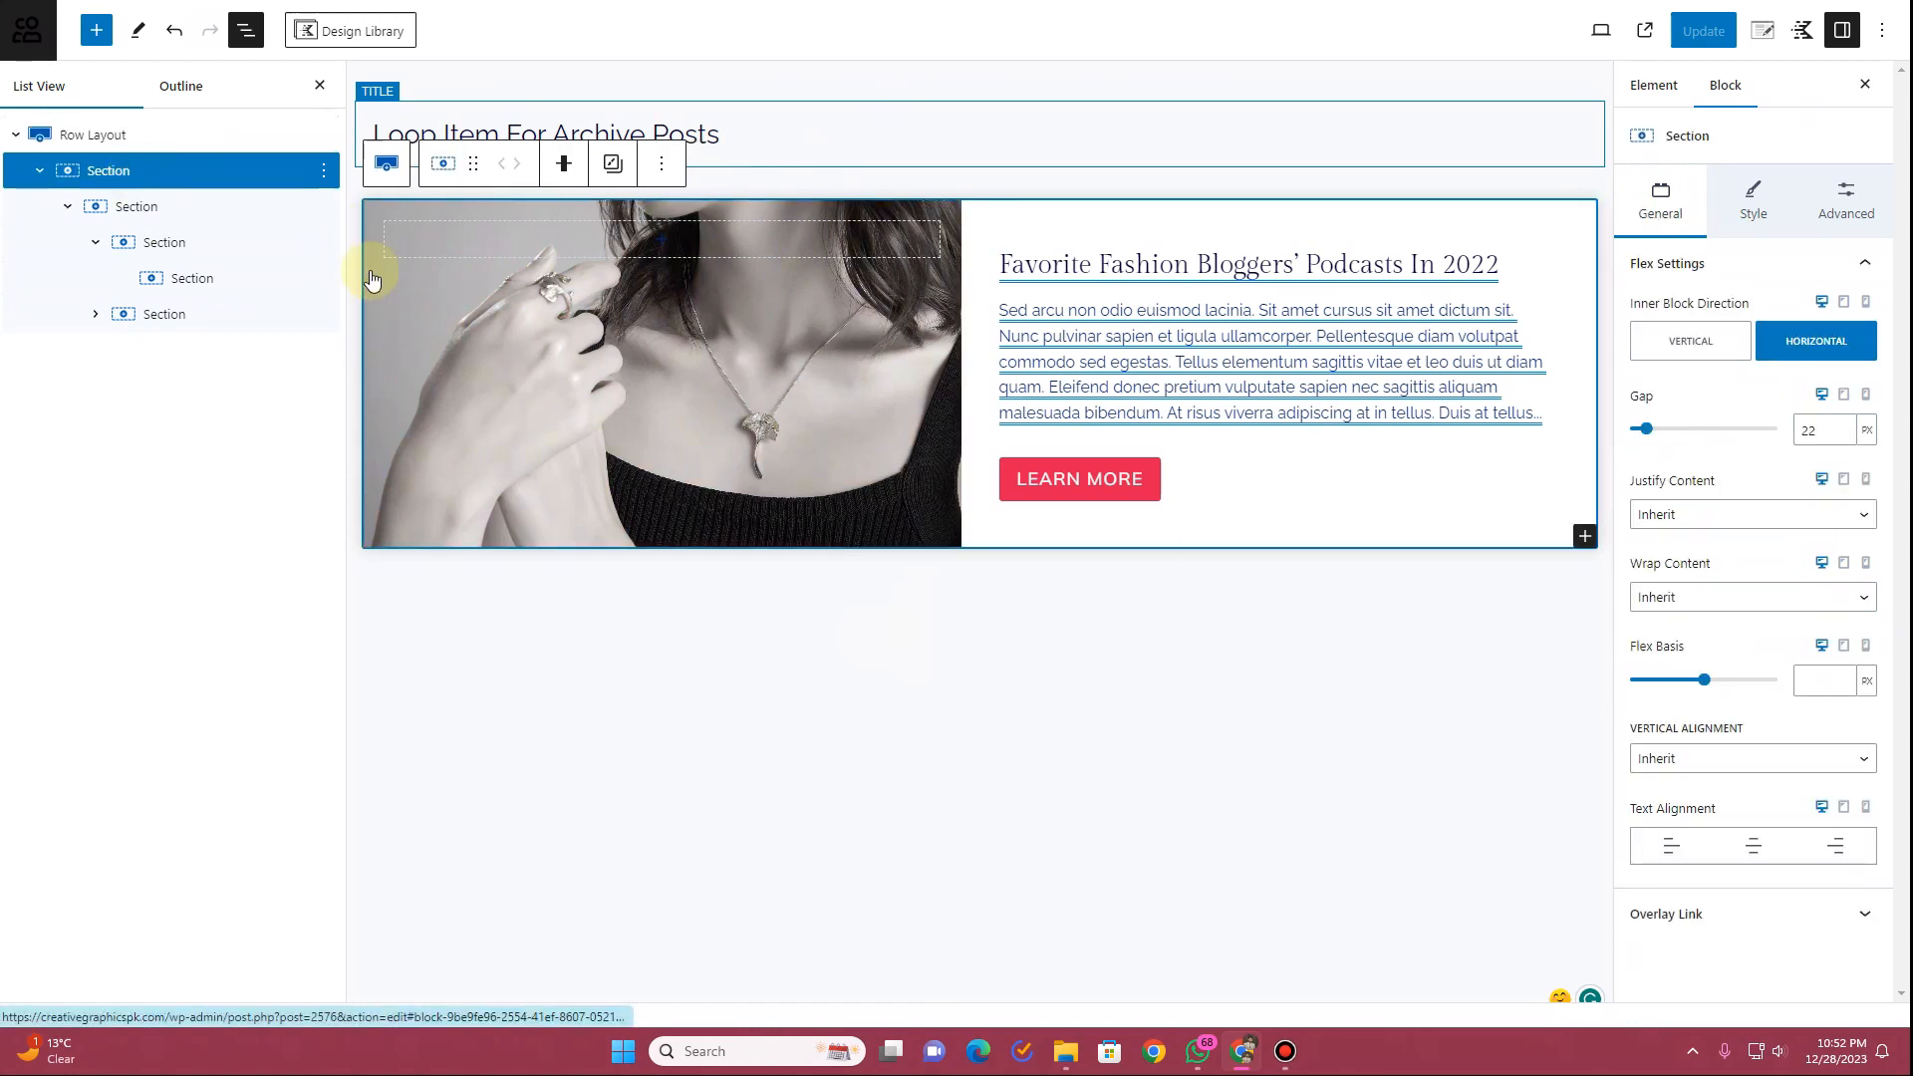
click(1694, 924)
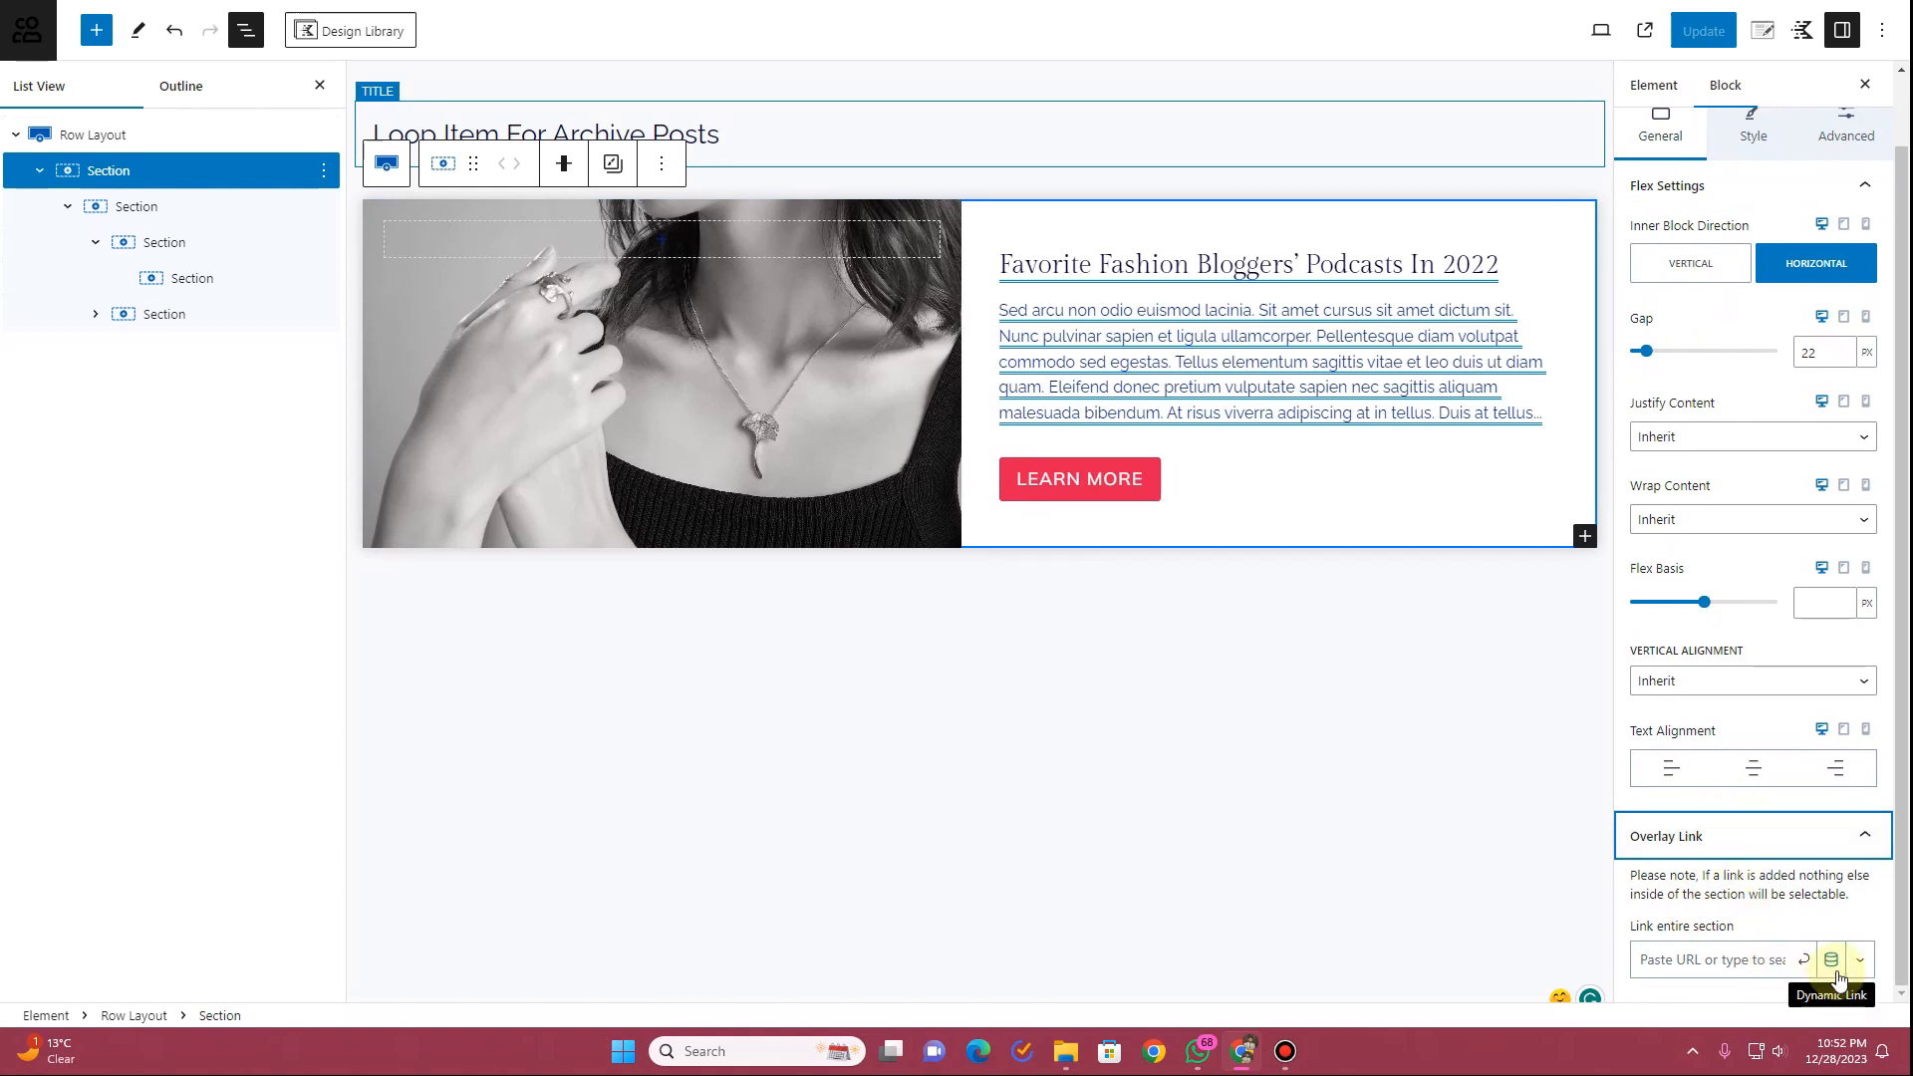
click(1833, 962)
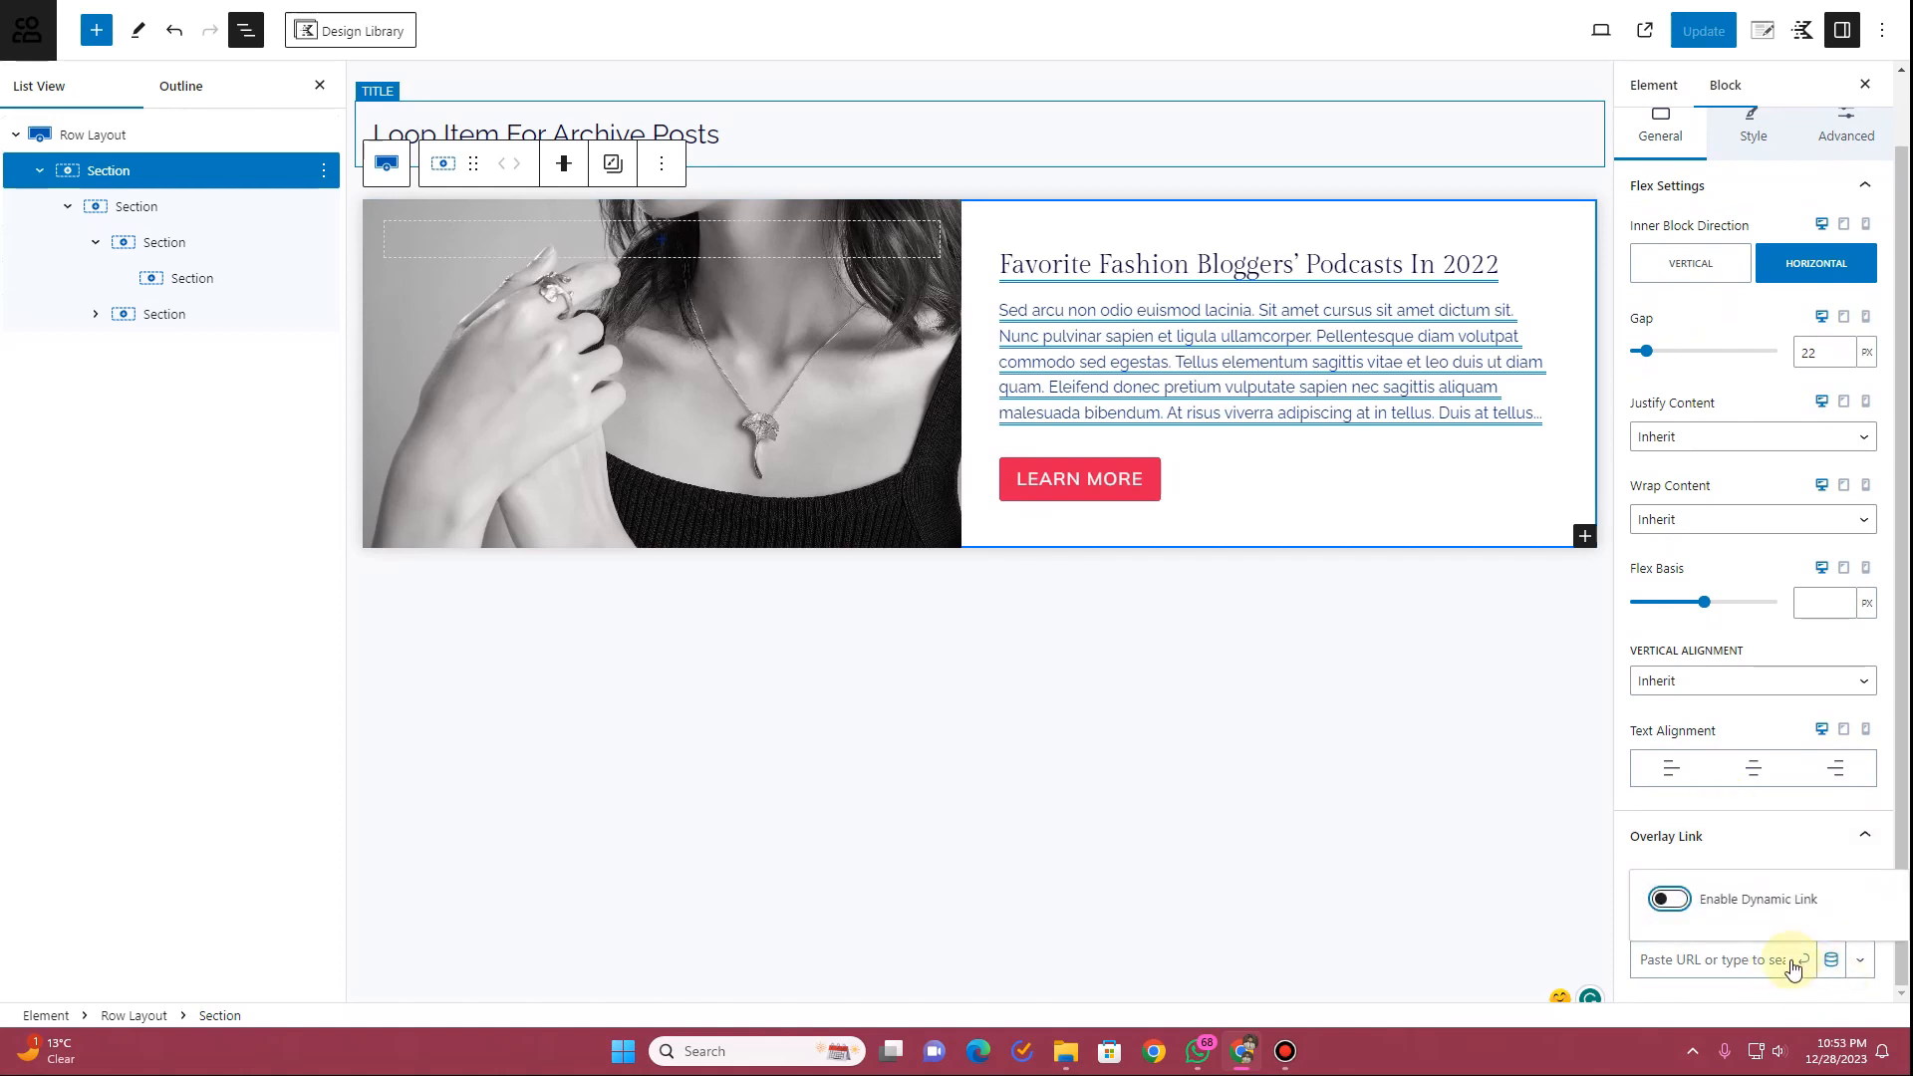
click(1672, 900)
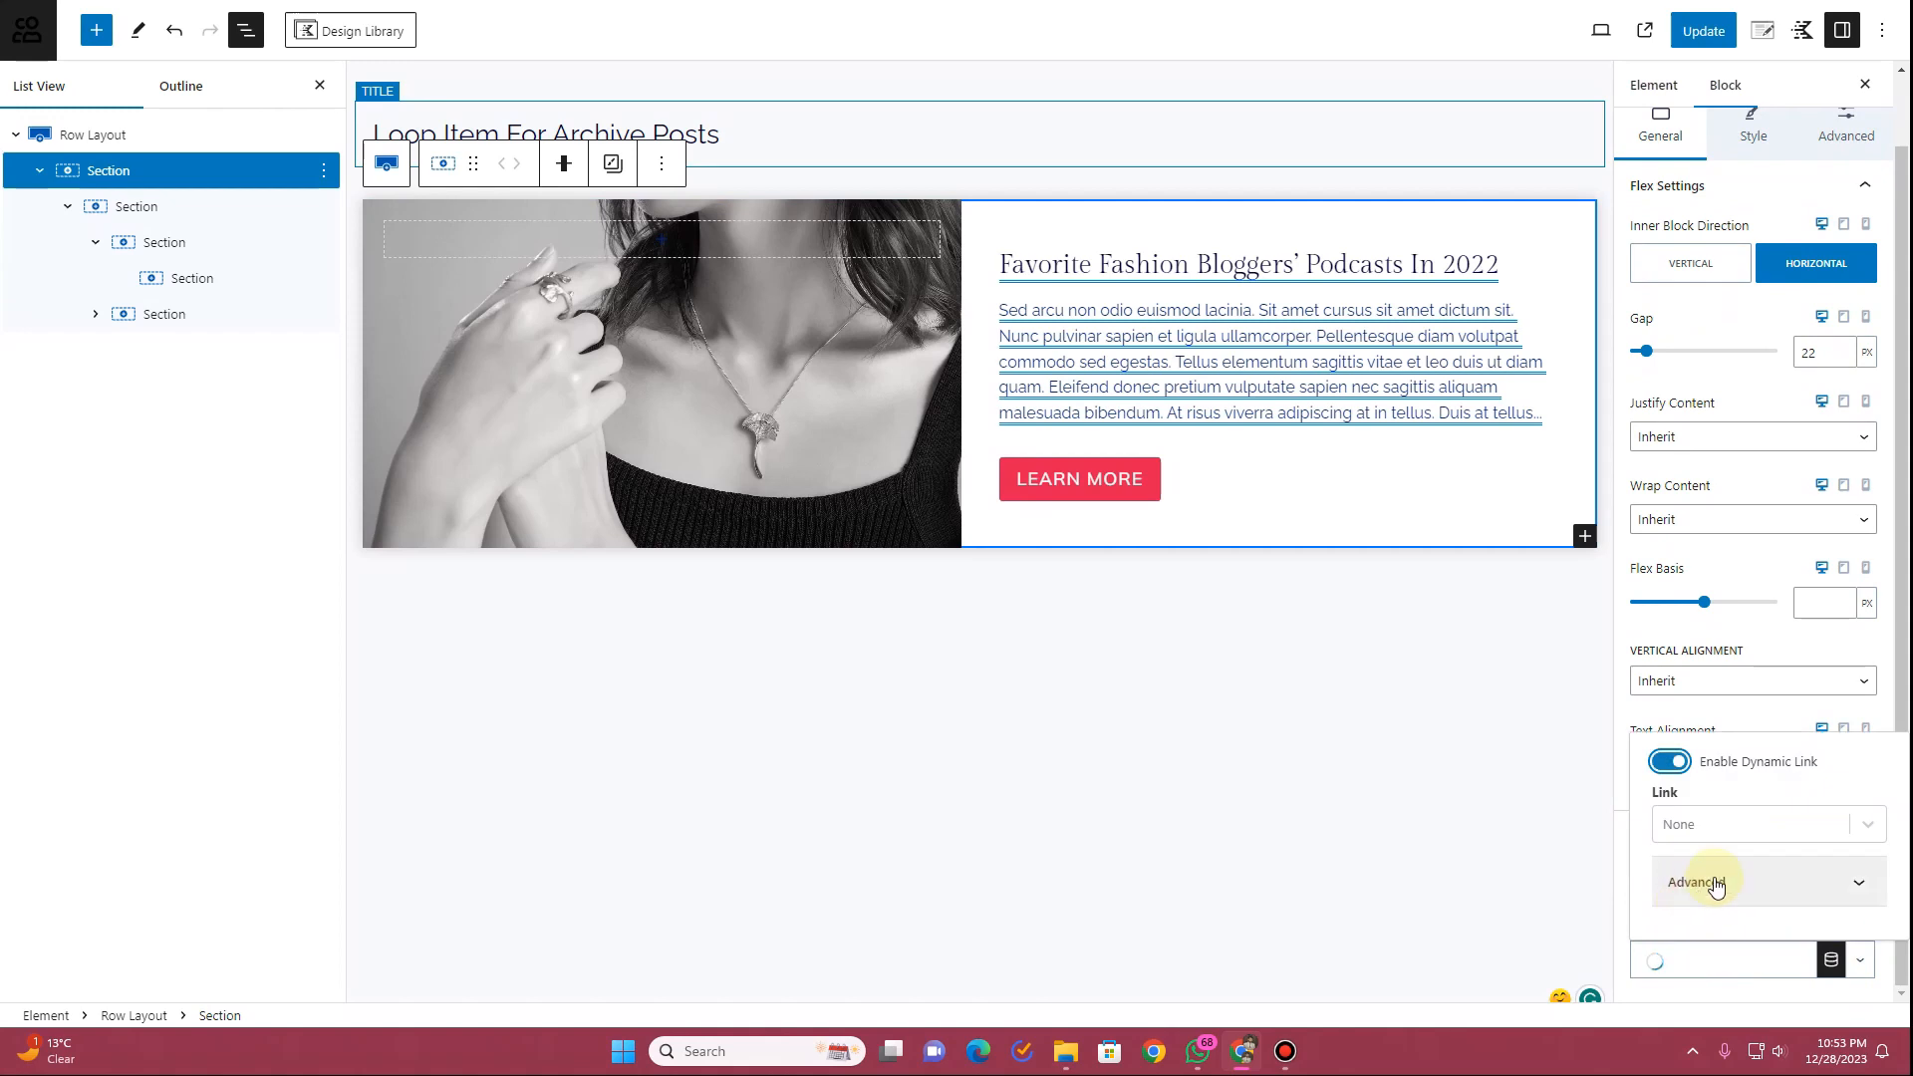
click(1863, 825)
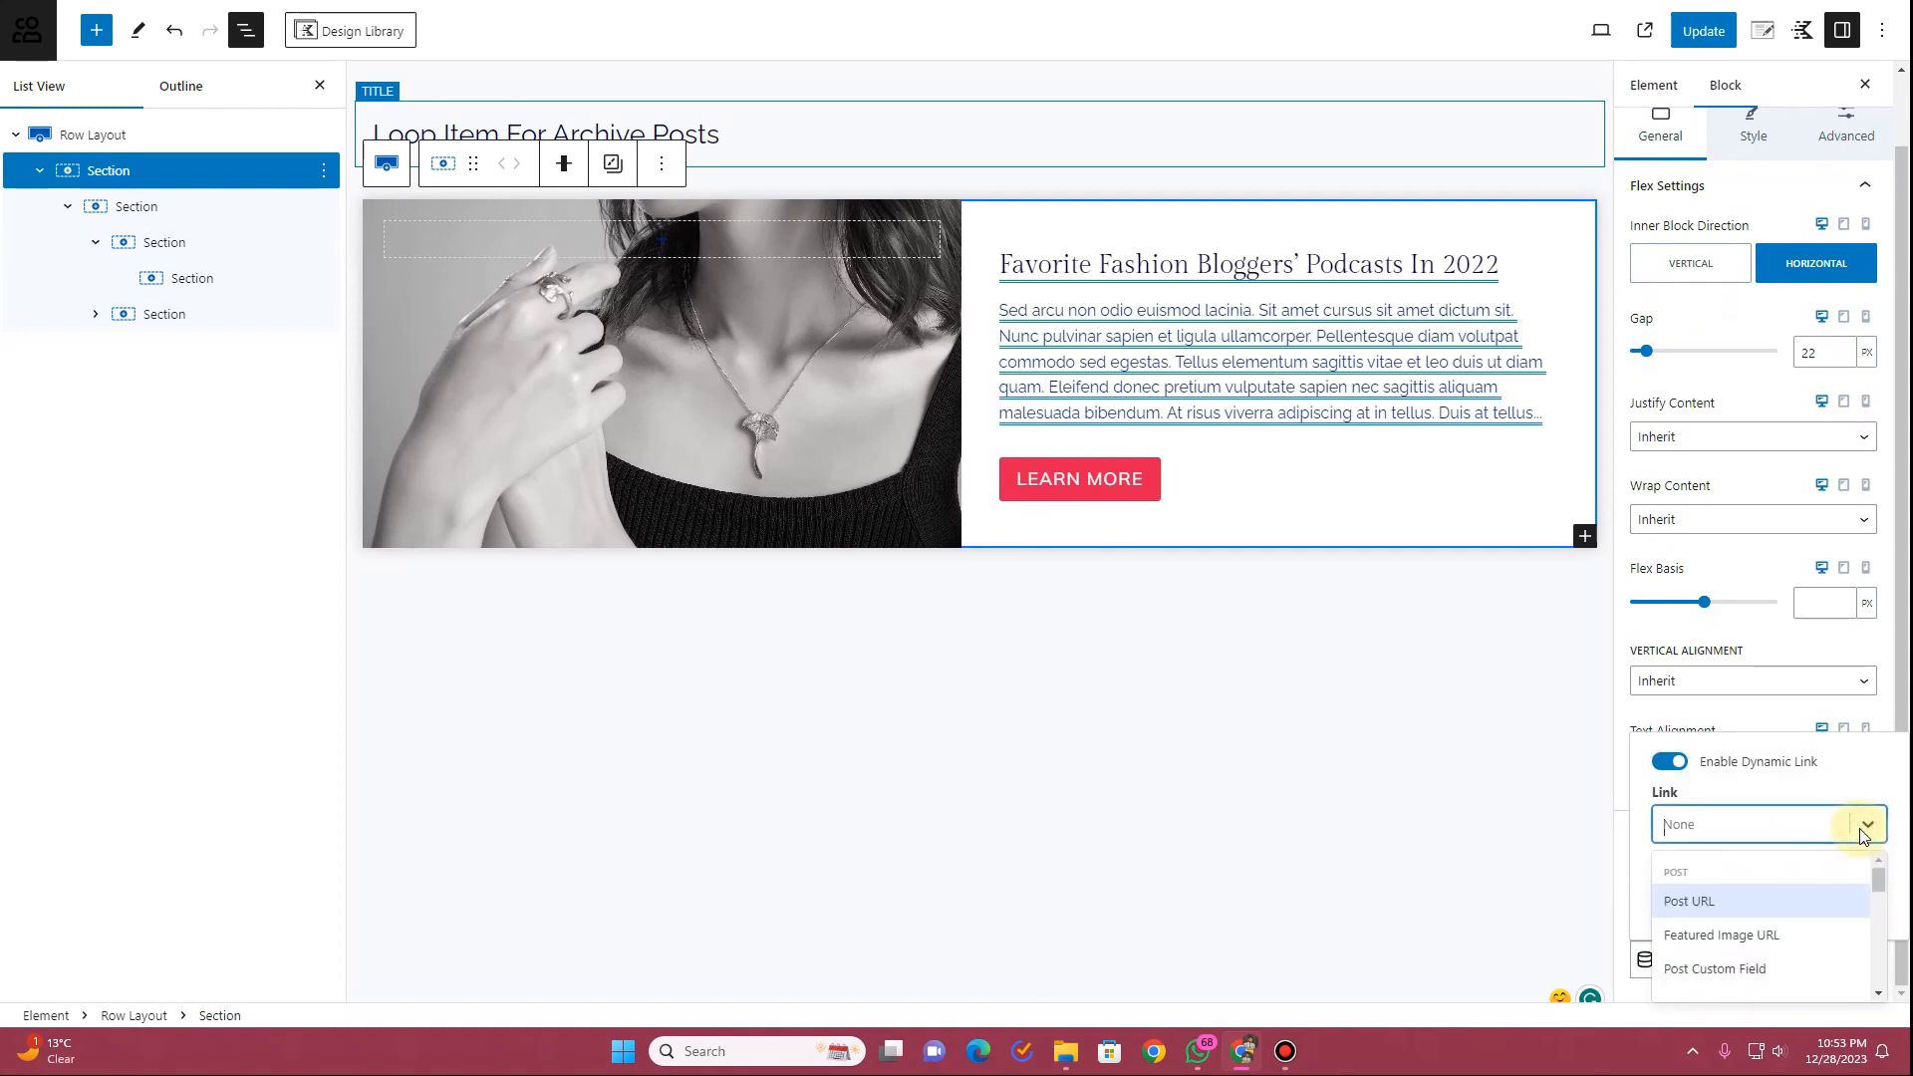
click(1727, 901)
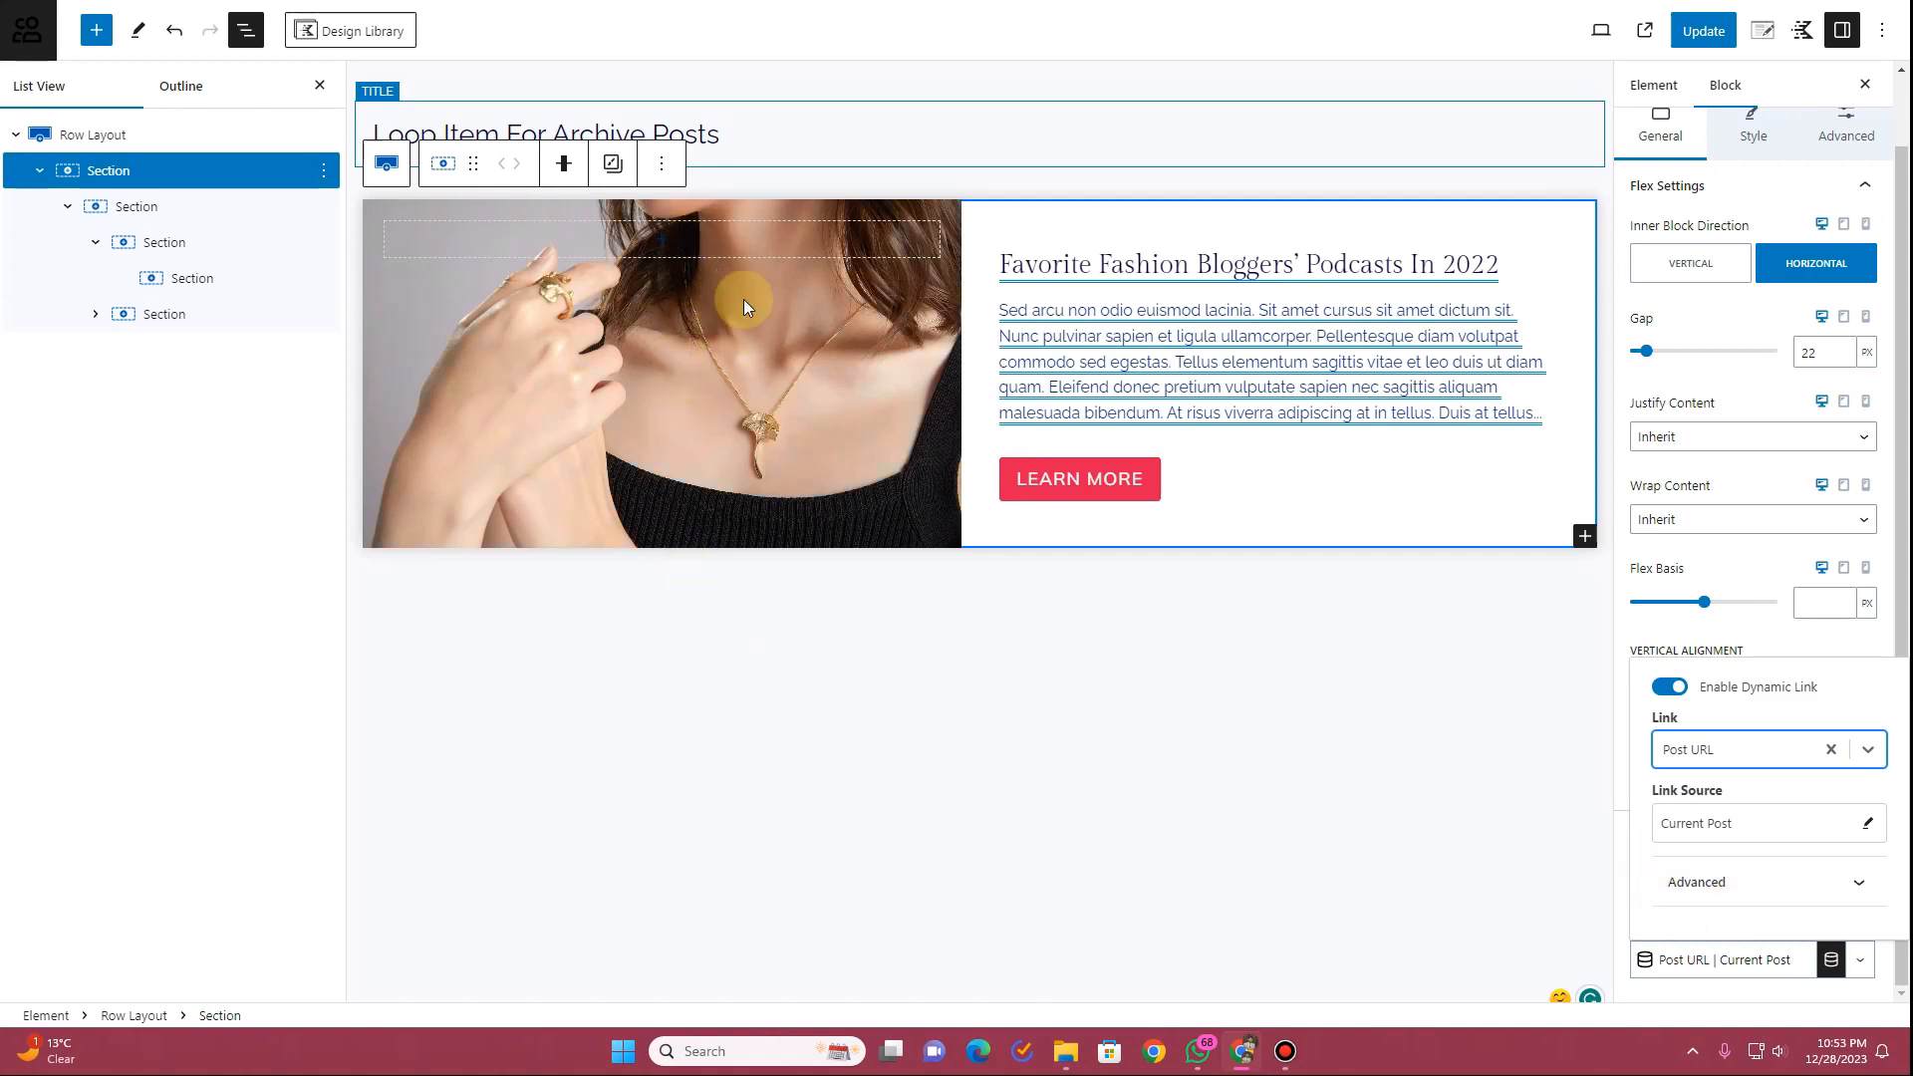
Enable a dynamic overlay link on the image section and point it to the Post URL
click(179, 243)
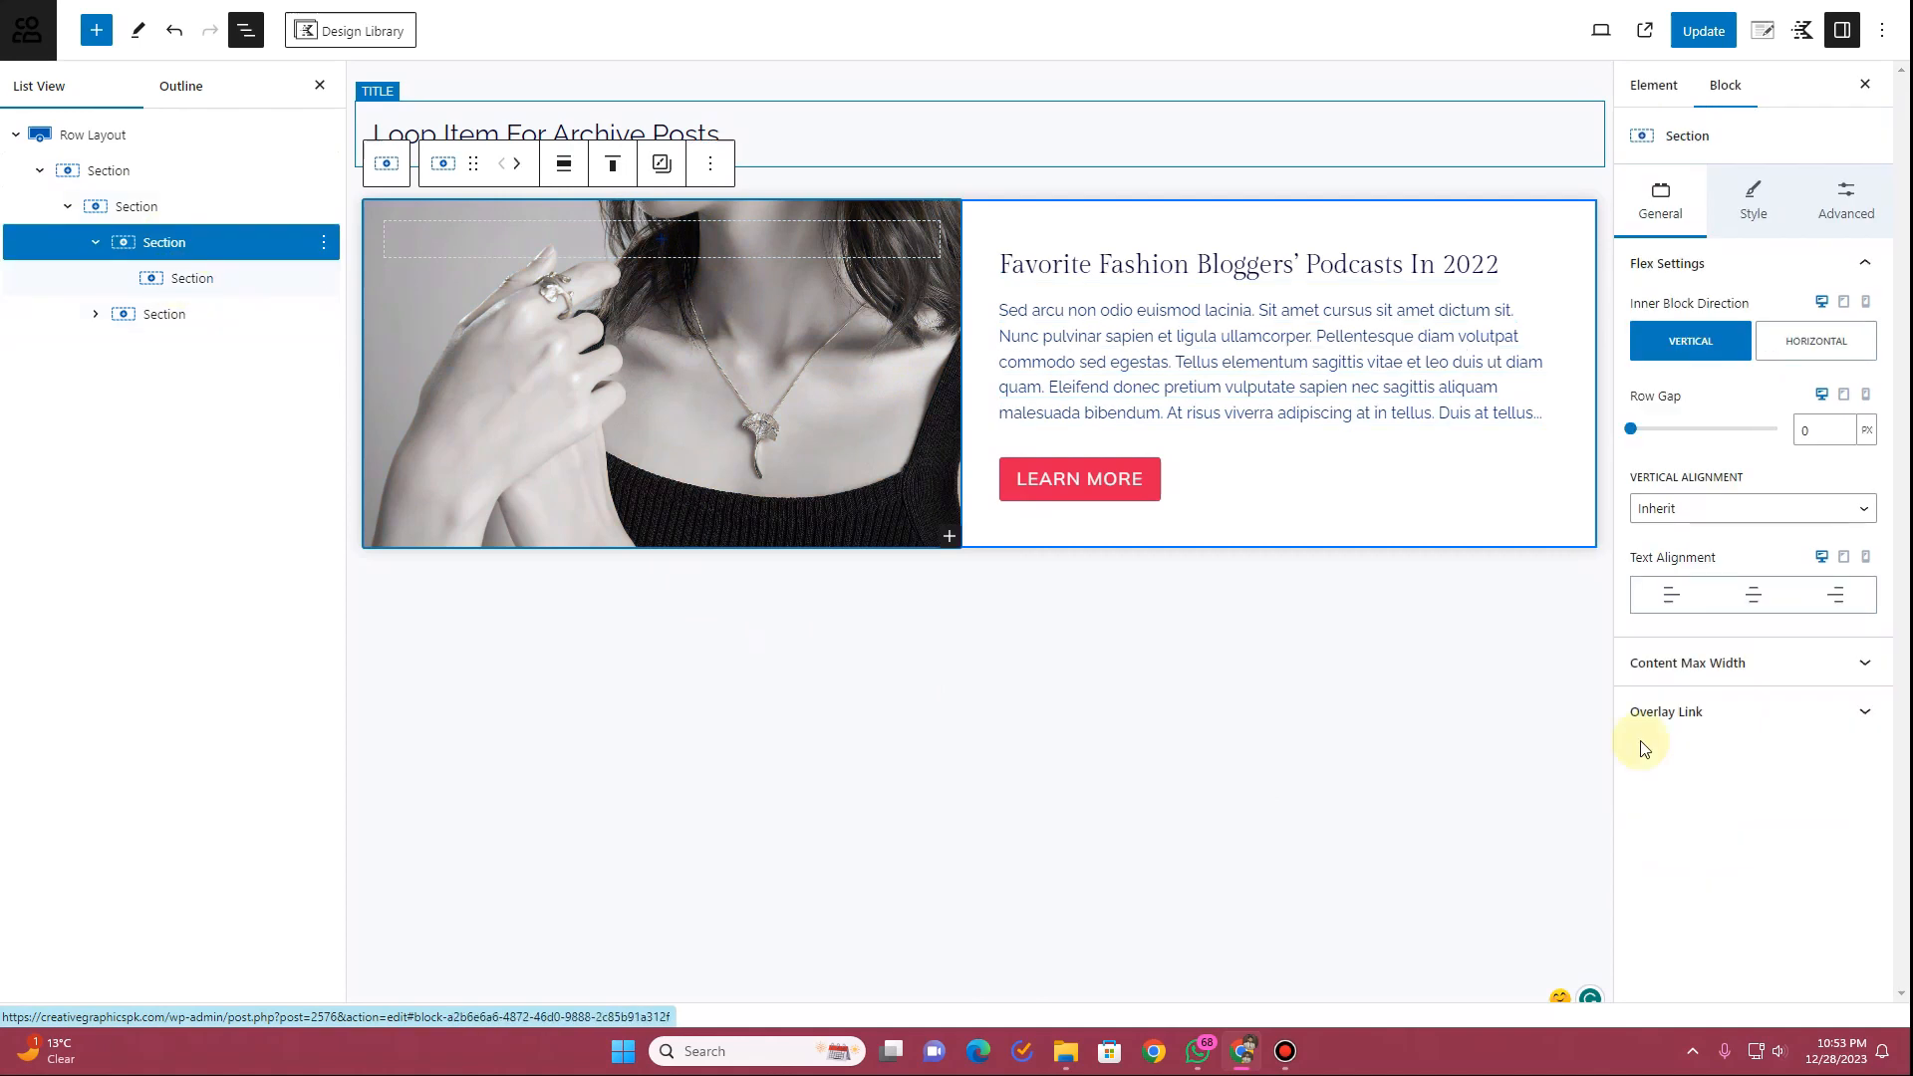
click(1729, 711)
click(1833, 836)
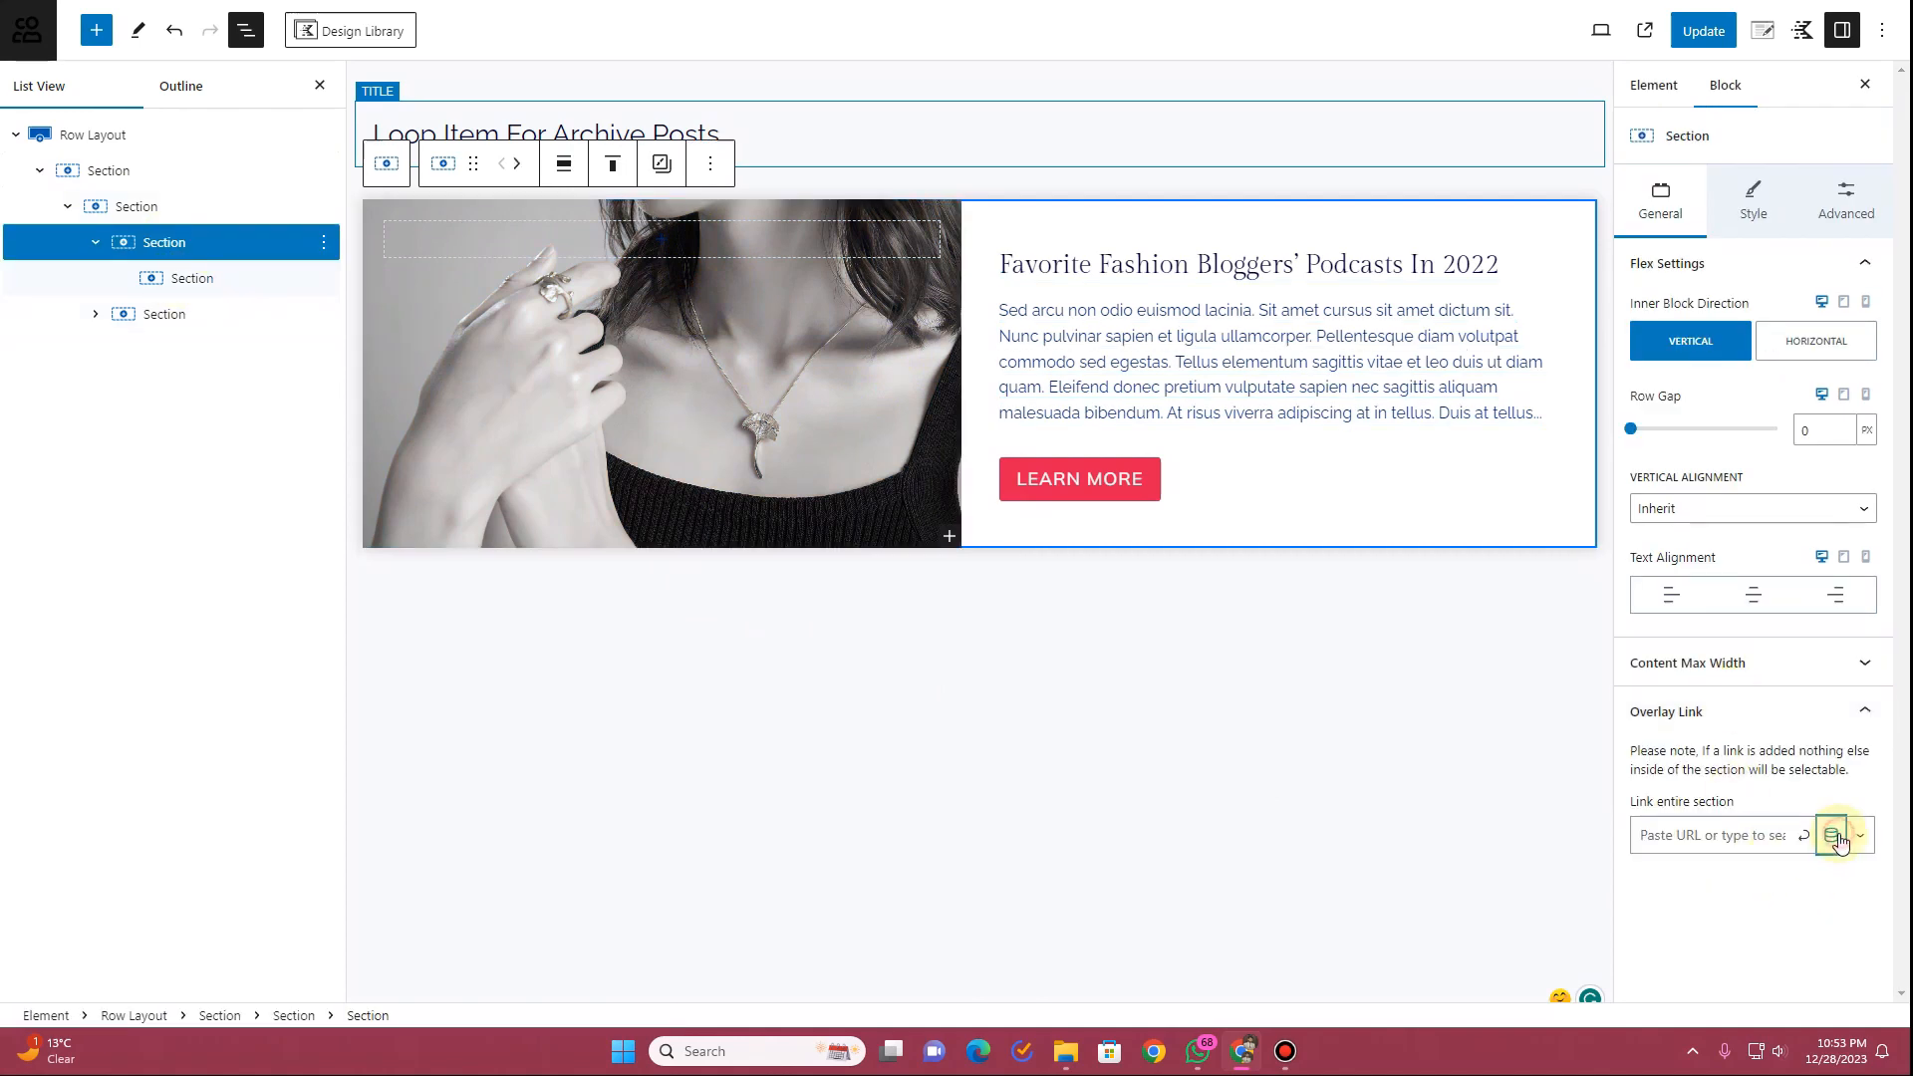
click(1670, 886)
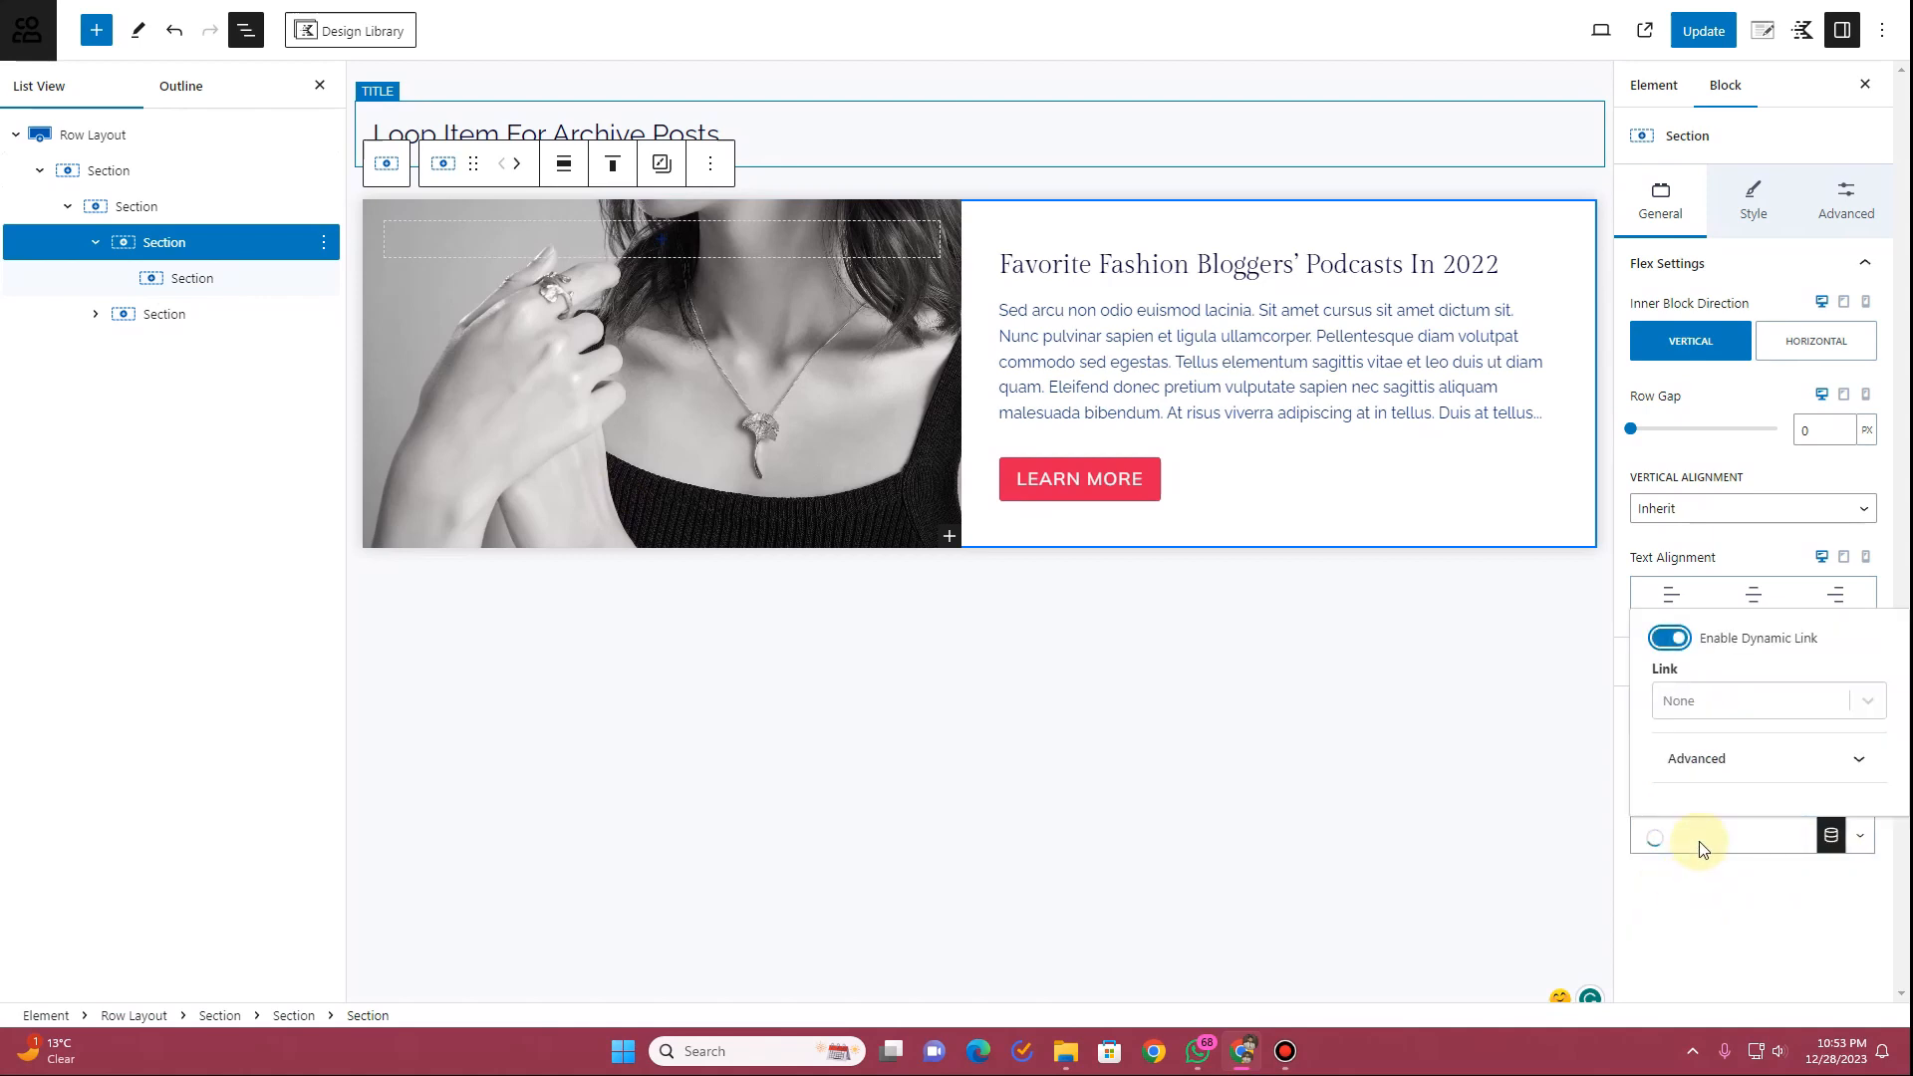
click(1773, 702)
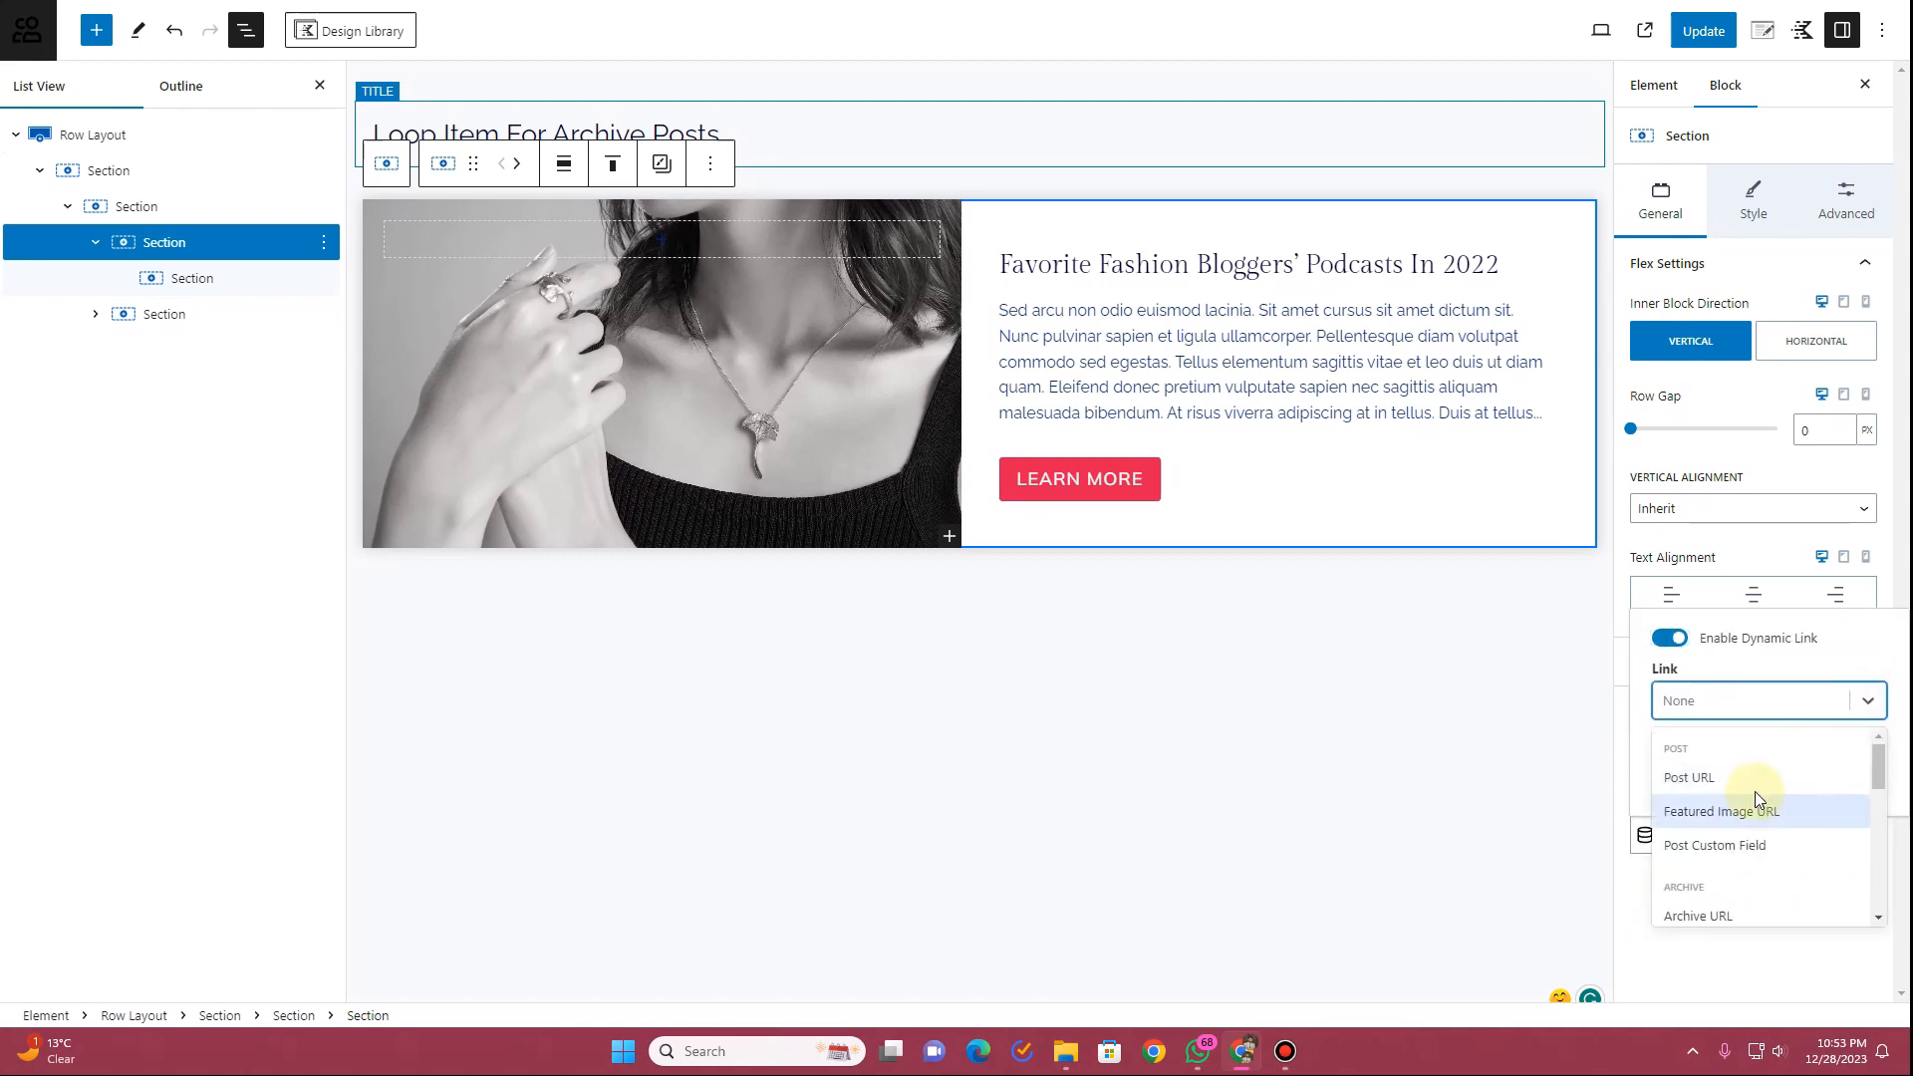
click(1756, 777)
Enable a dynamic overlay link to the Post URL on the section nested inside the image section
click(189, 278)
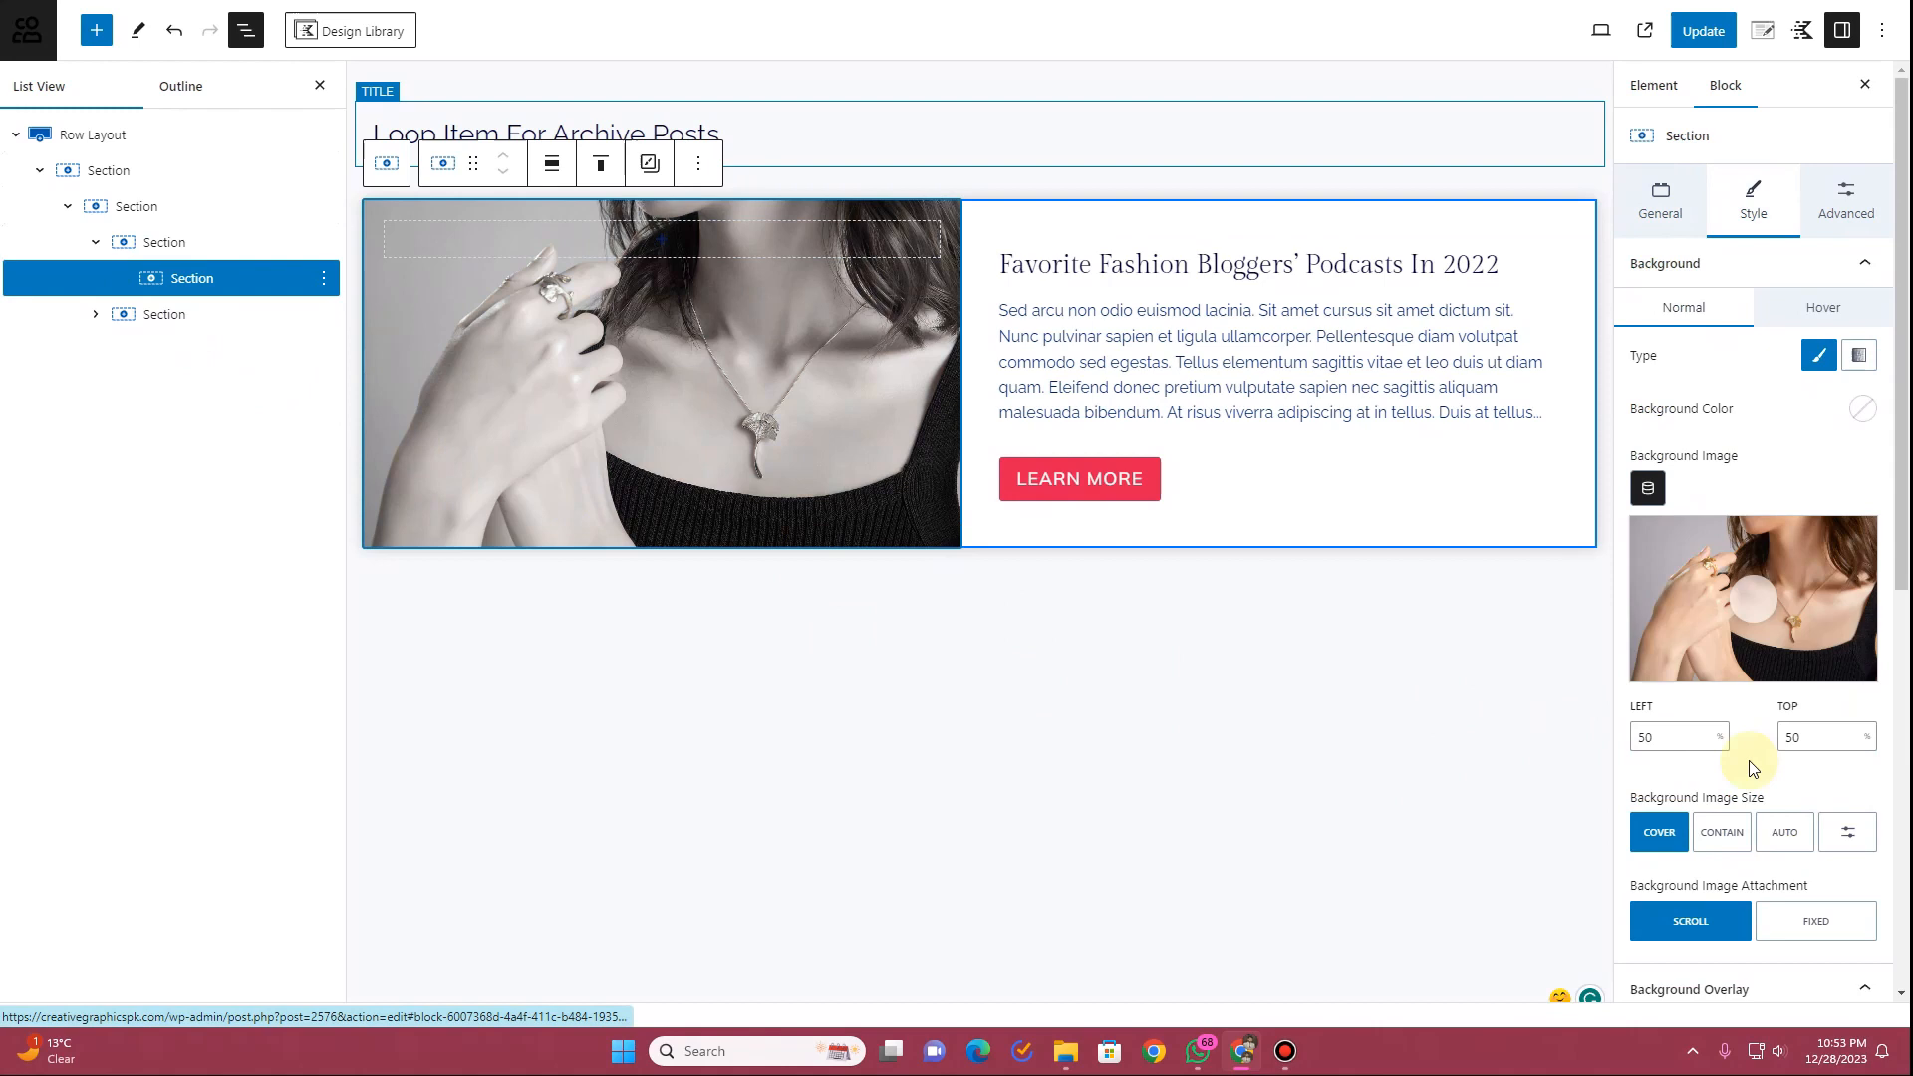
scroll(1754, 847, down, 6)
scroll(1738, 846, up, 6)
click(1660, 201)
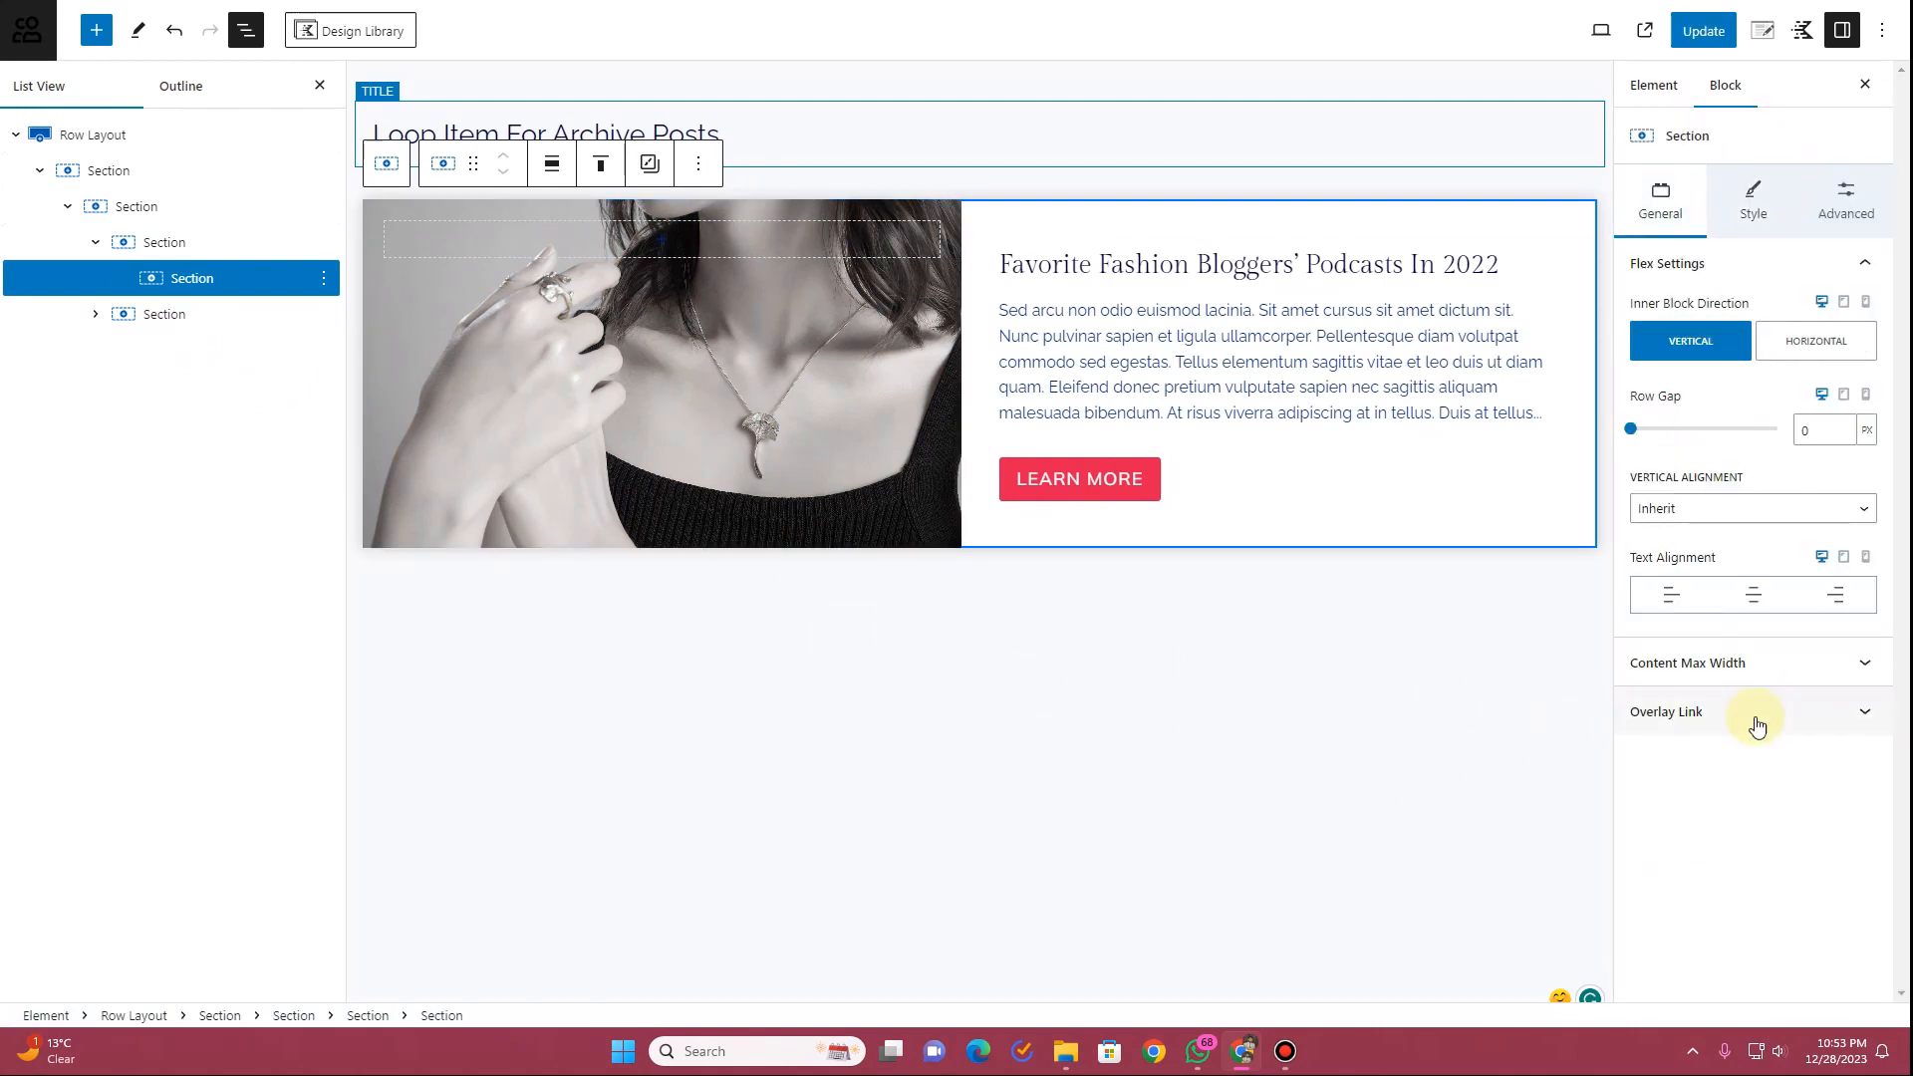
click(1750, 729)
click(1831, 840)
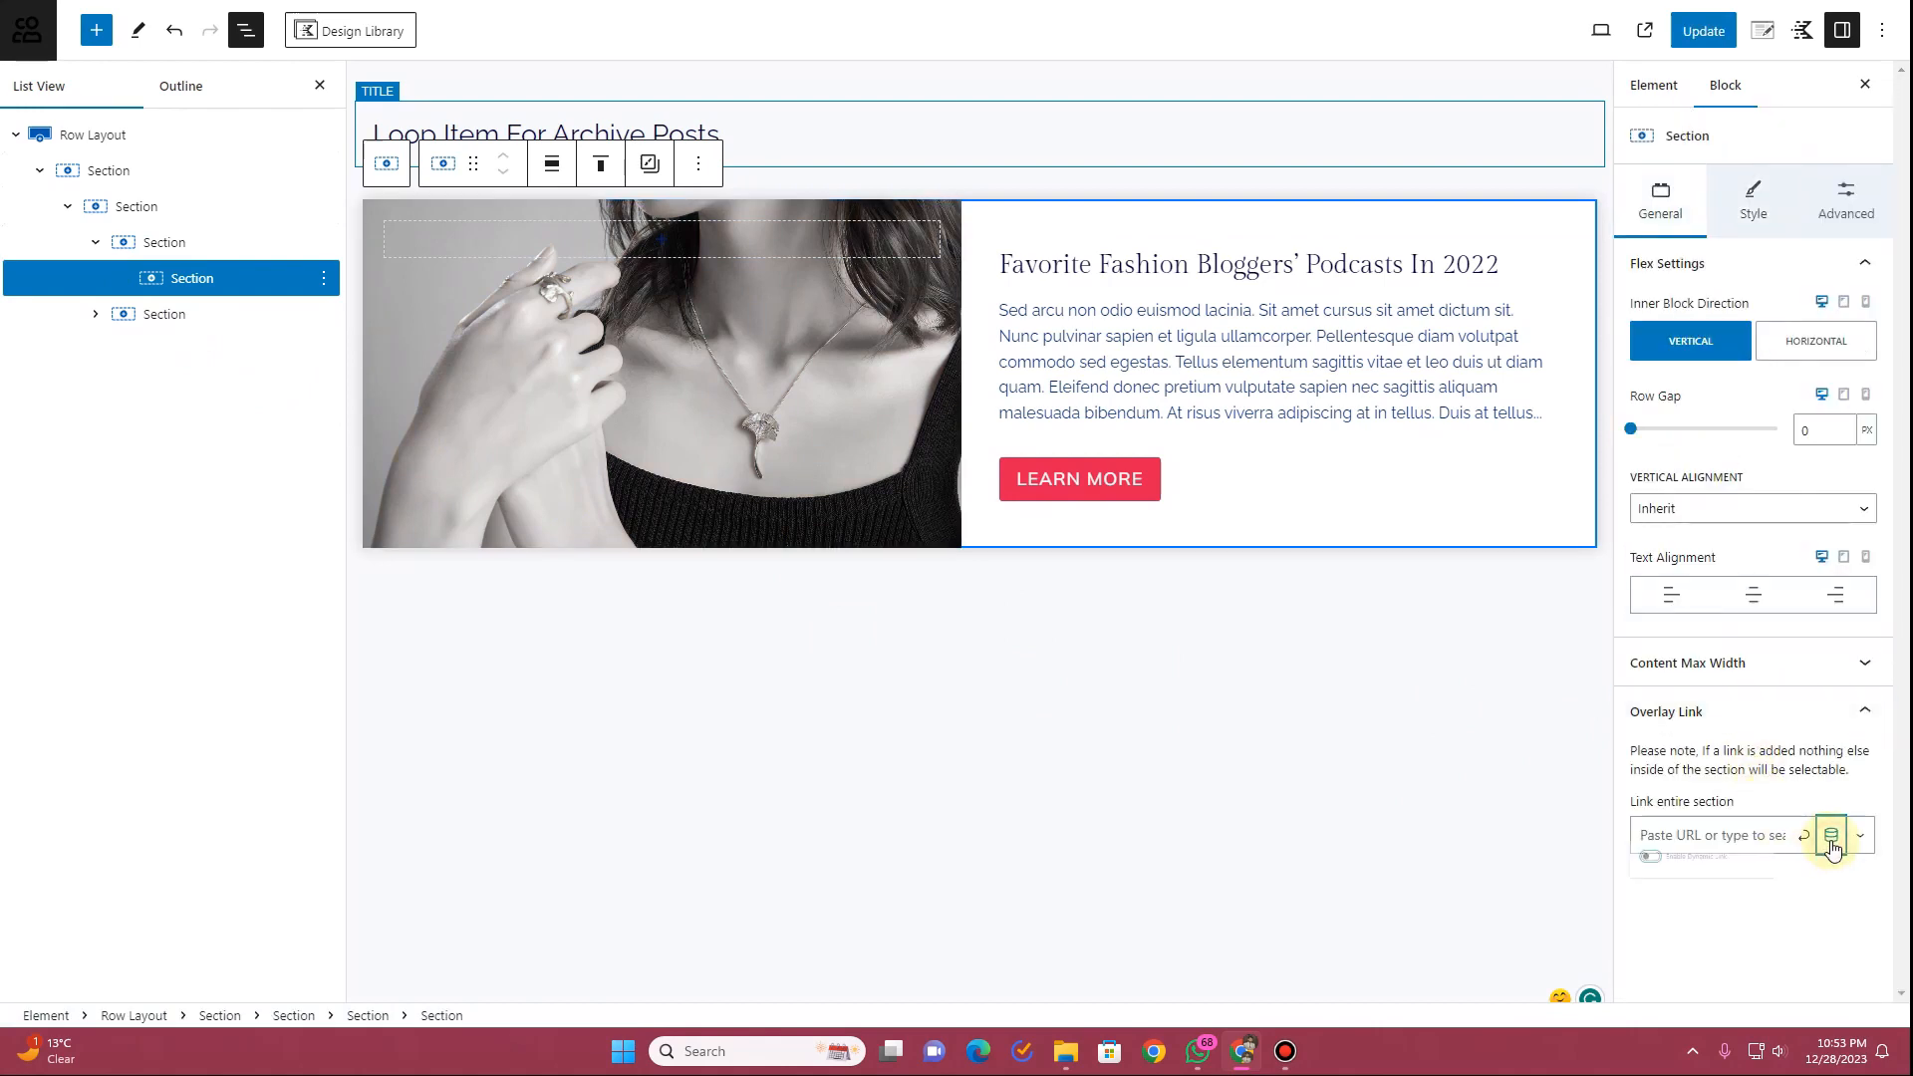
click(1683, 895)
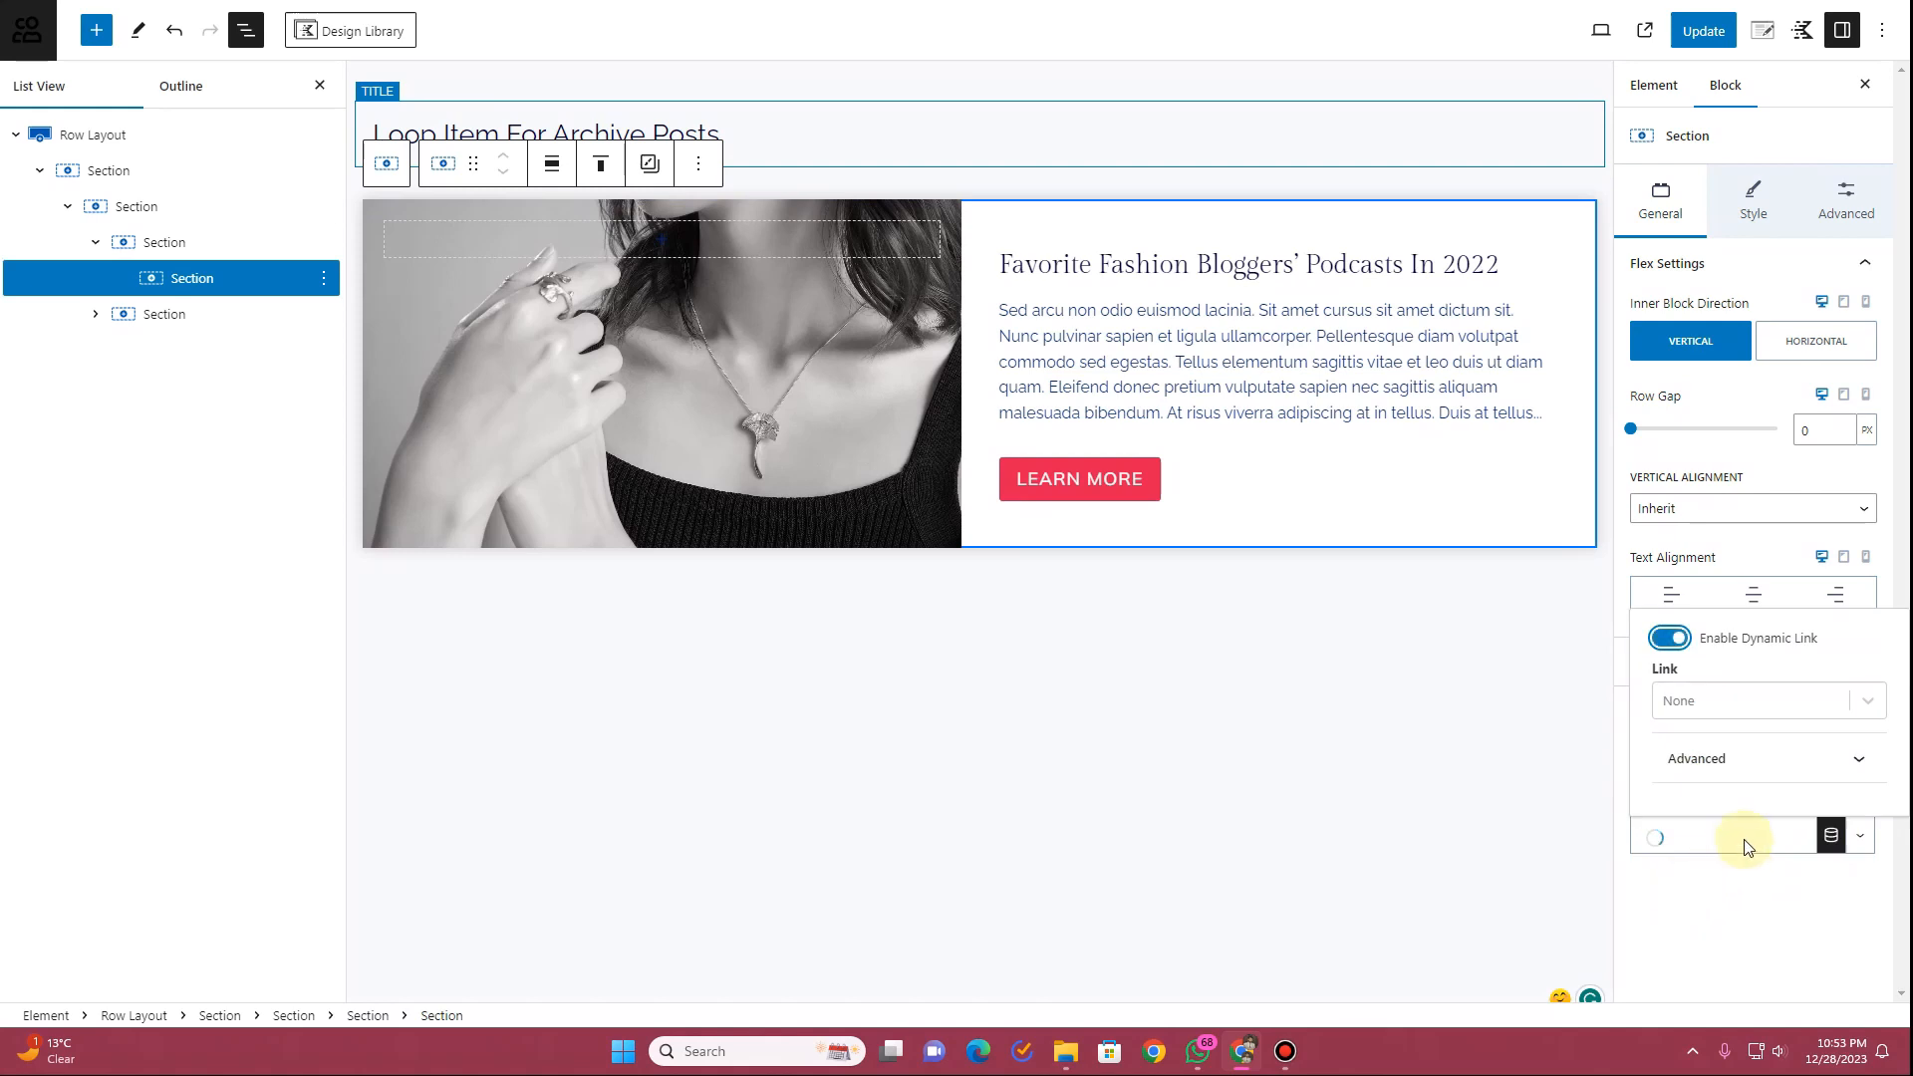
click(1867, 705)
click(1765, 781)
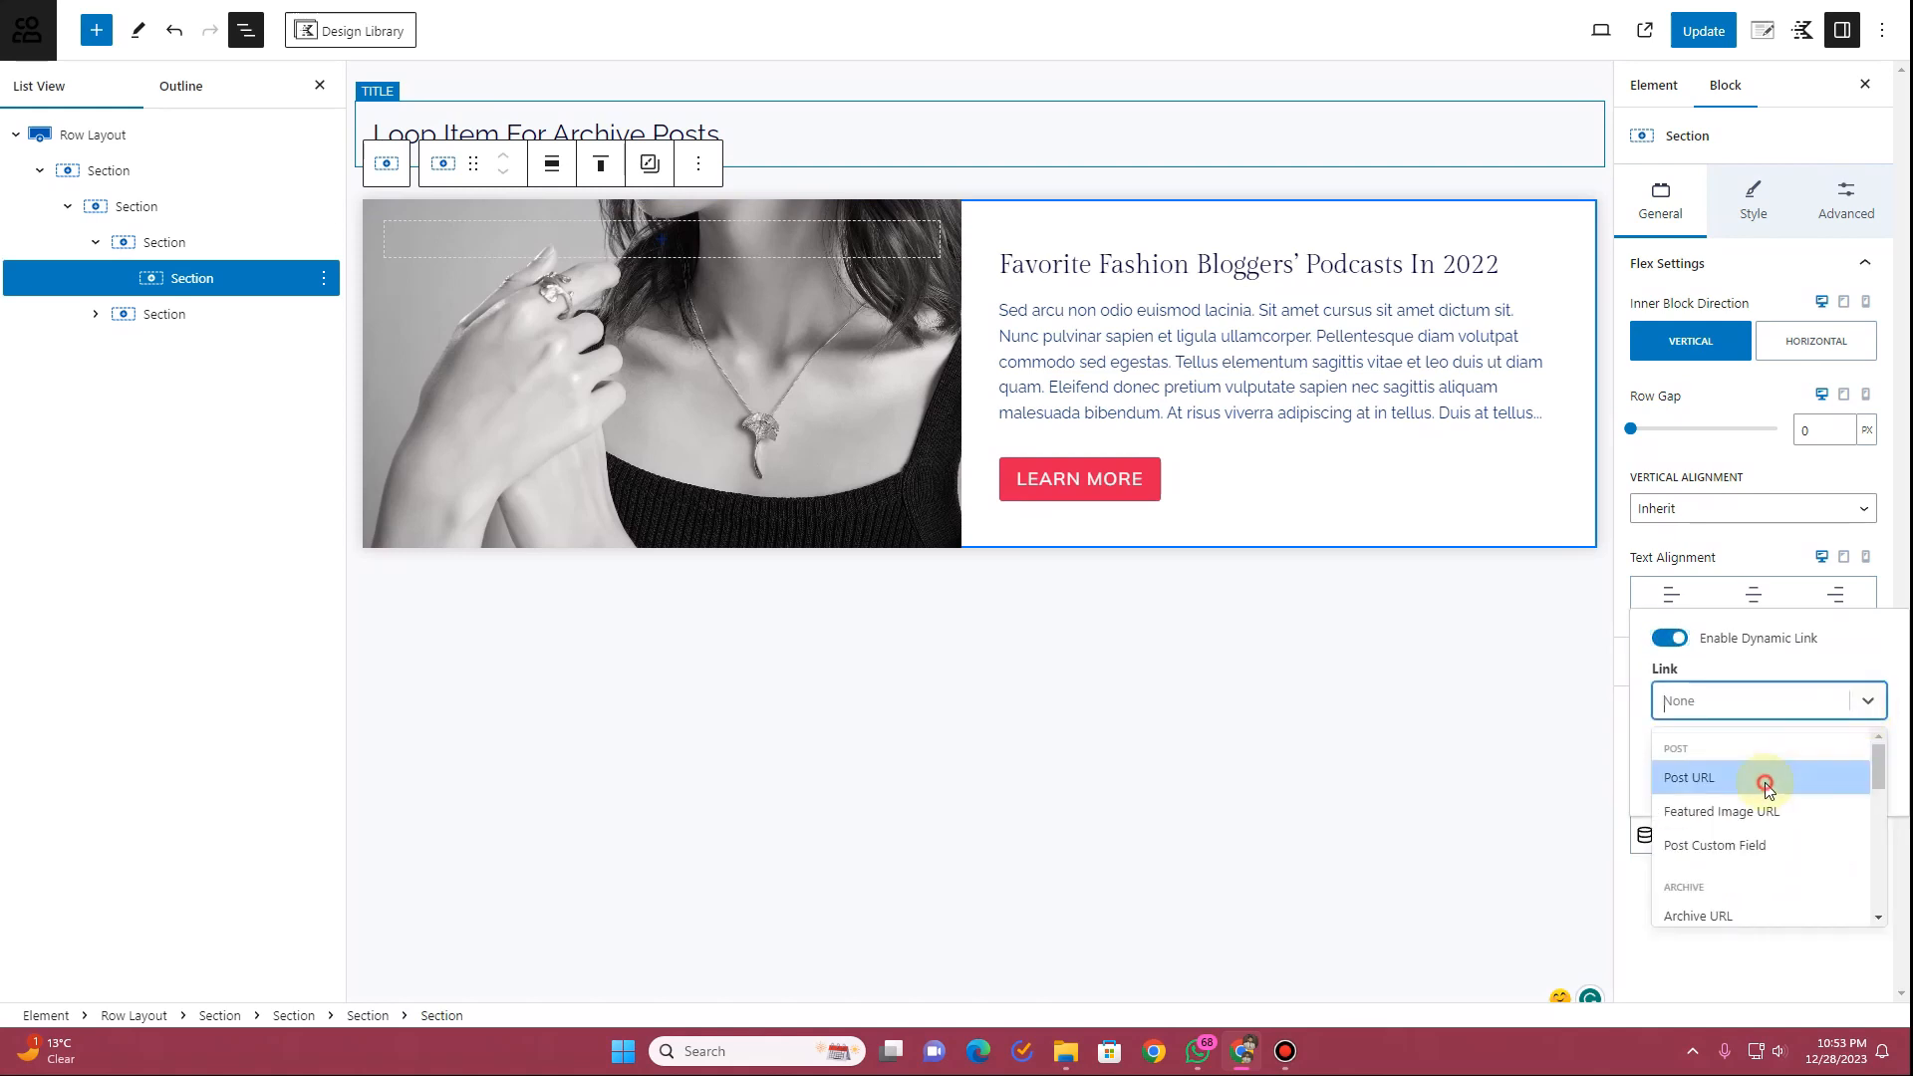
In the text section, enable a dynamic text wrap link on the post title heading and set it to Post URL
click(144, 316)
click(96, 317)
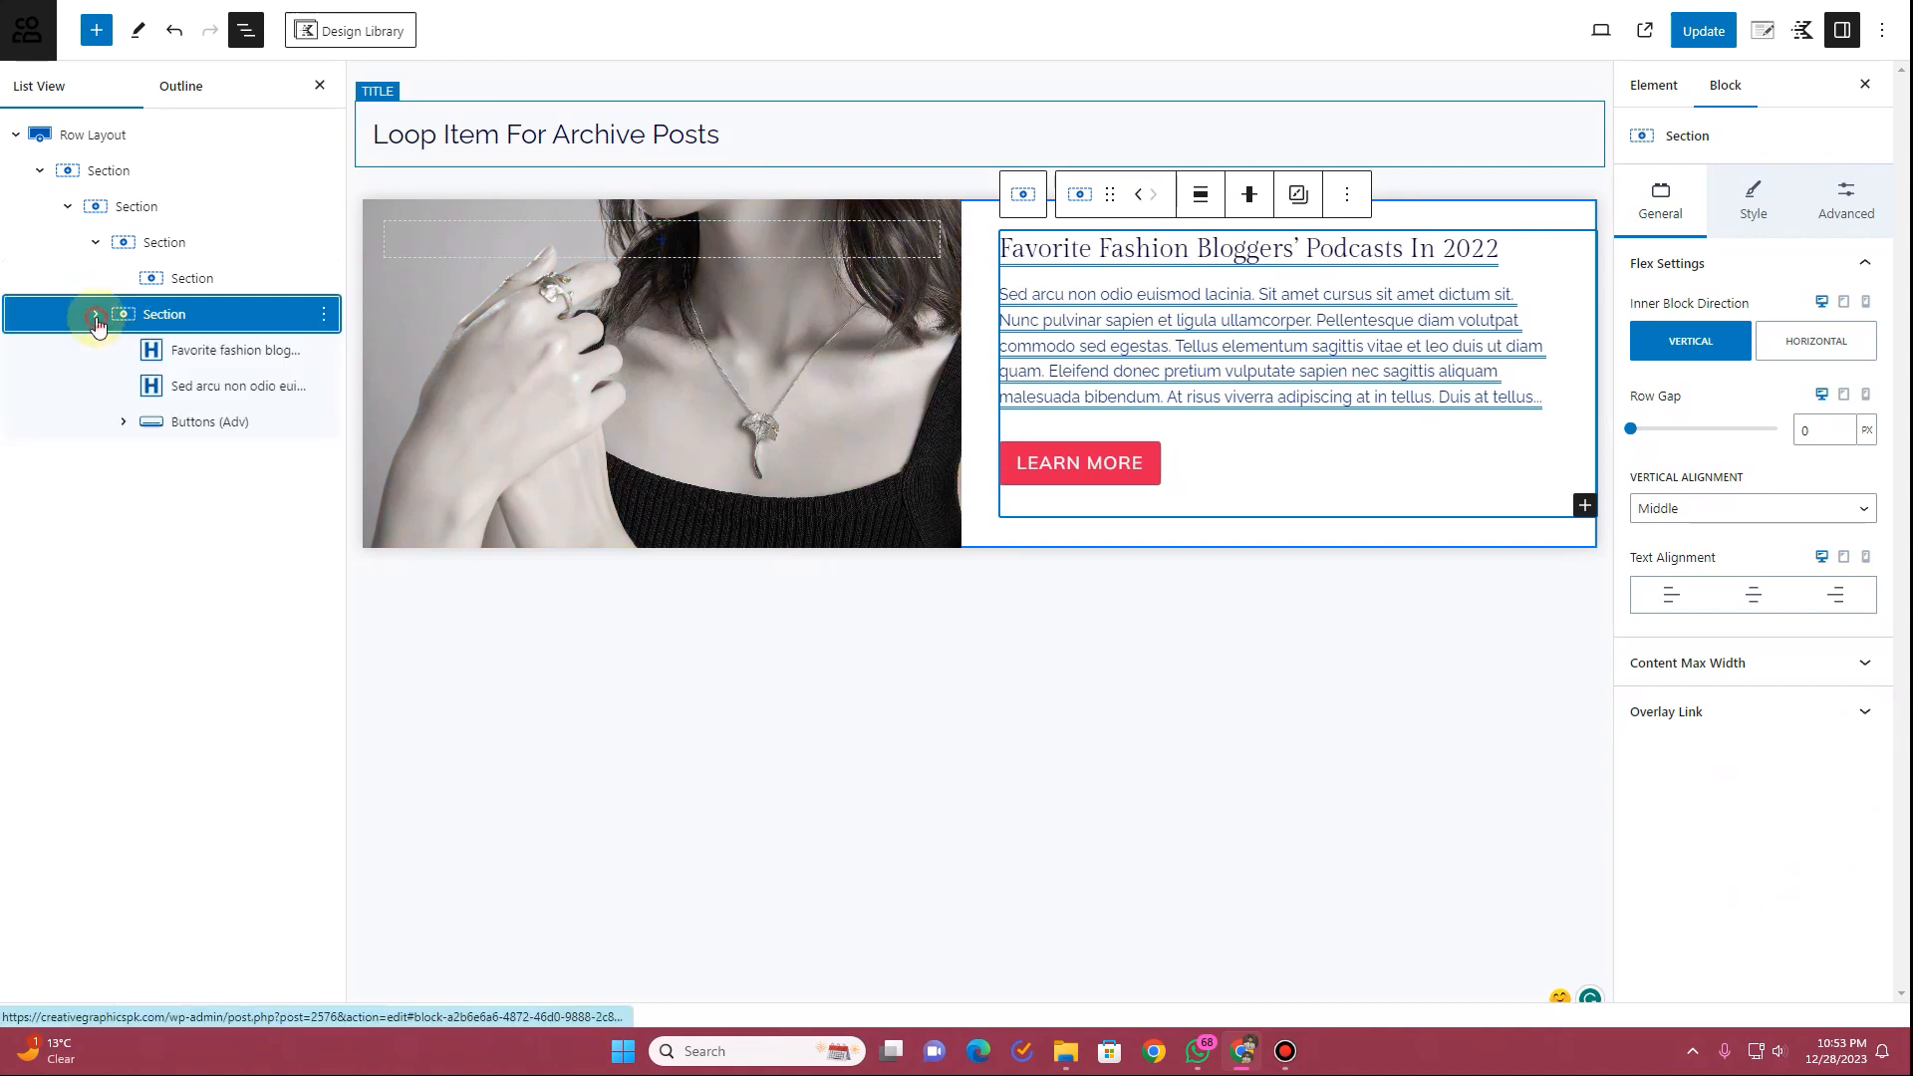
click(236, 354)
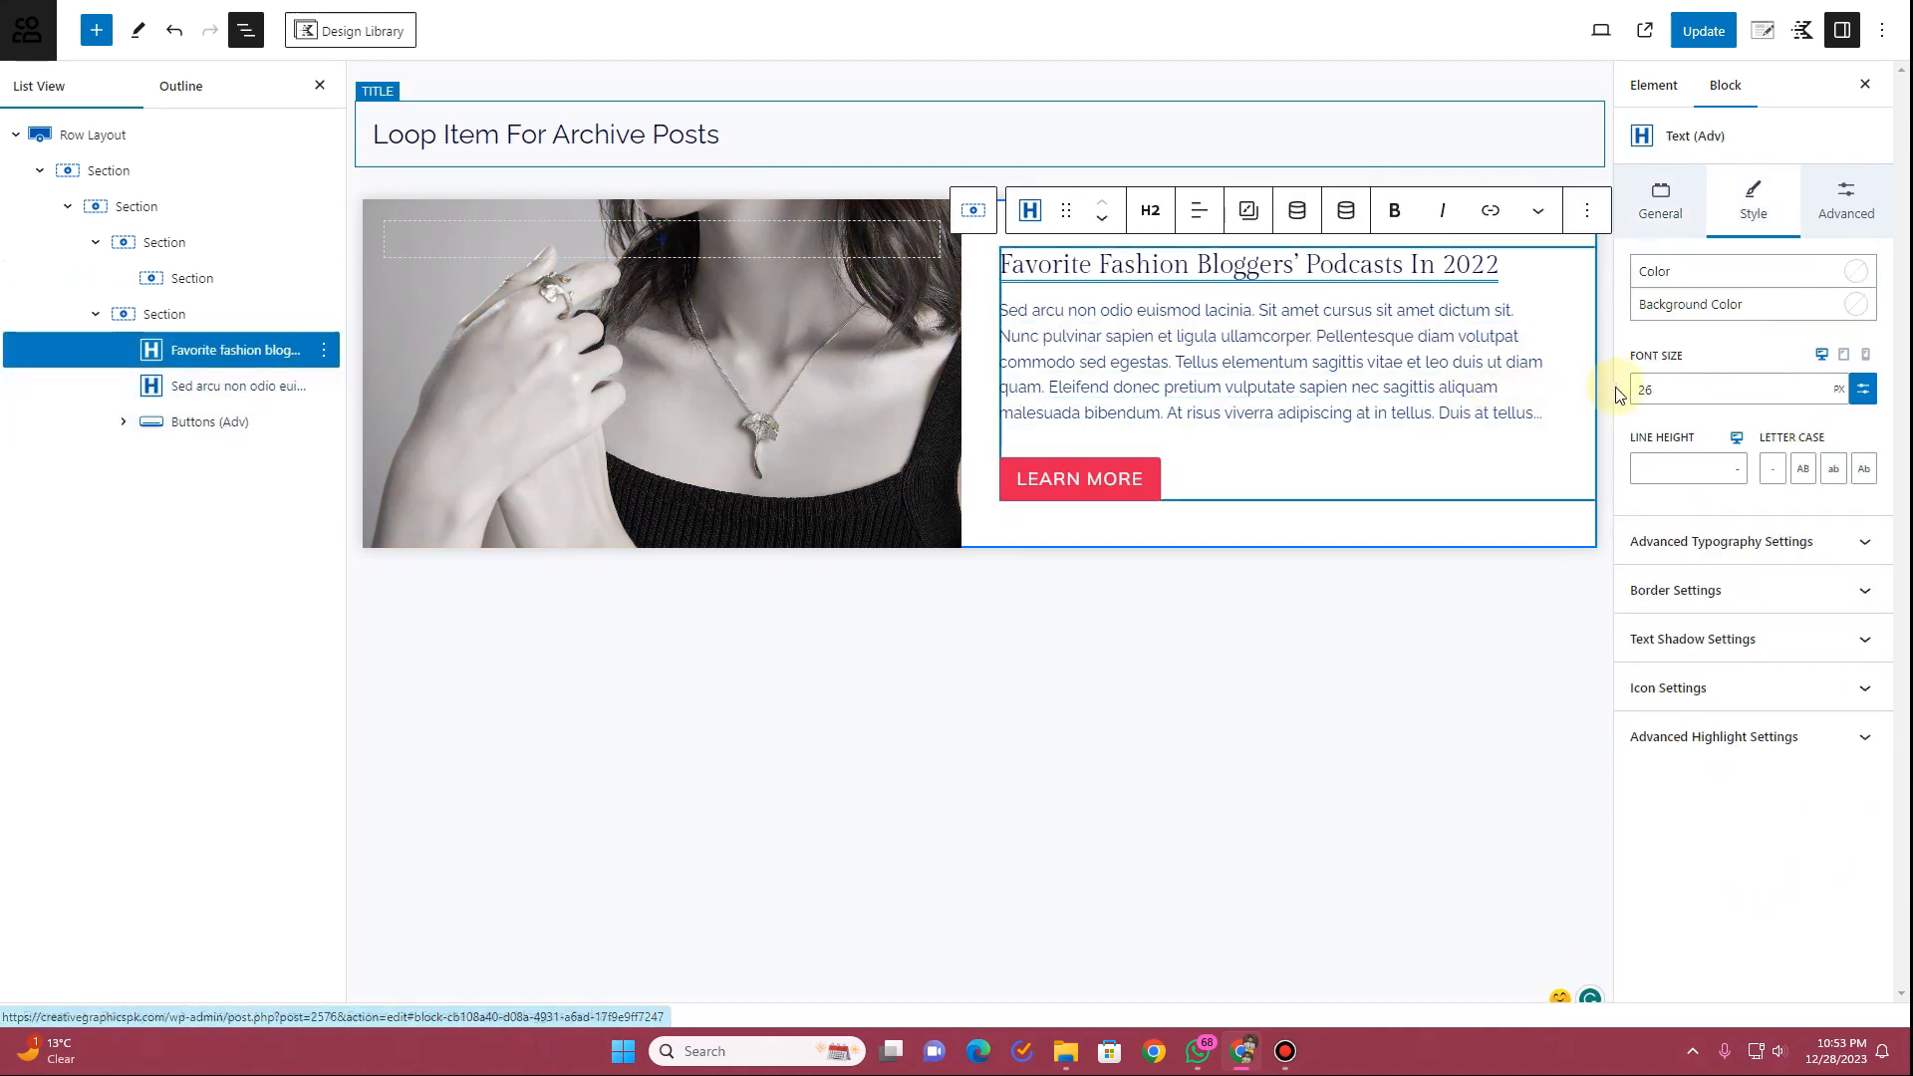
click(1675, 209)
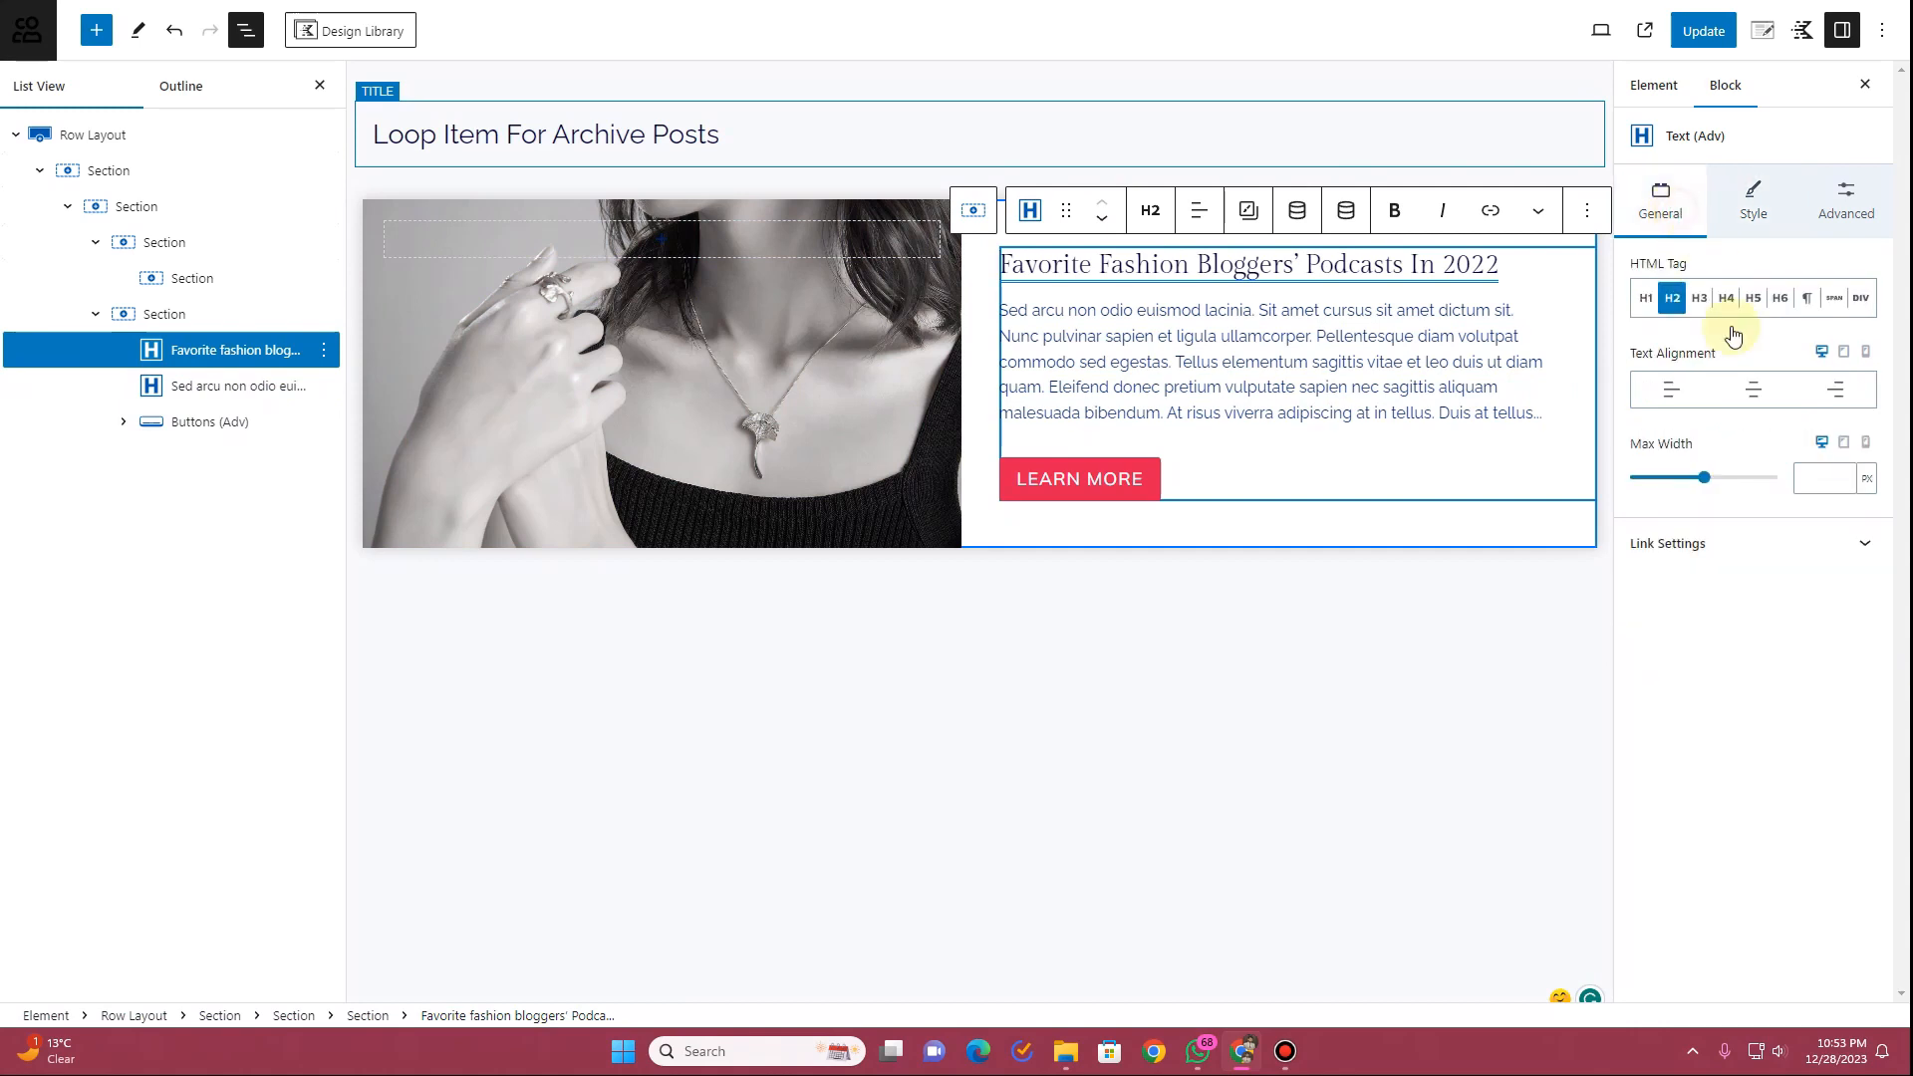
click(1763, 573)
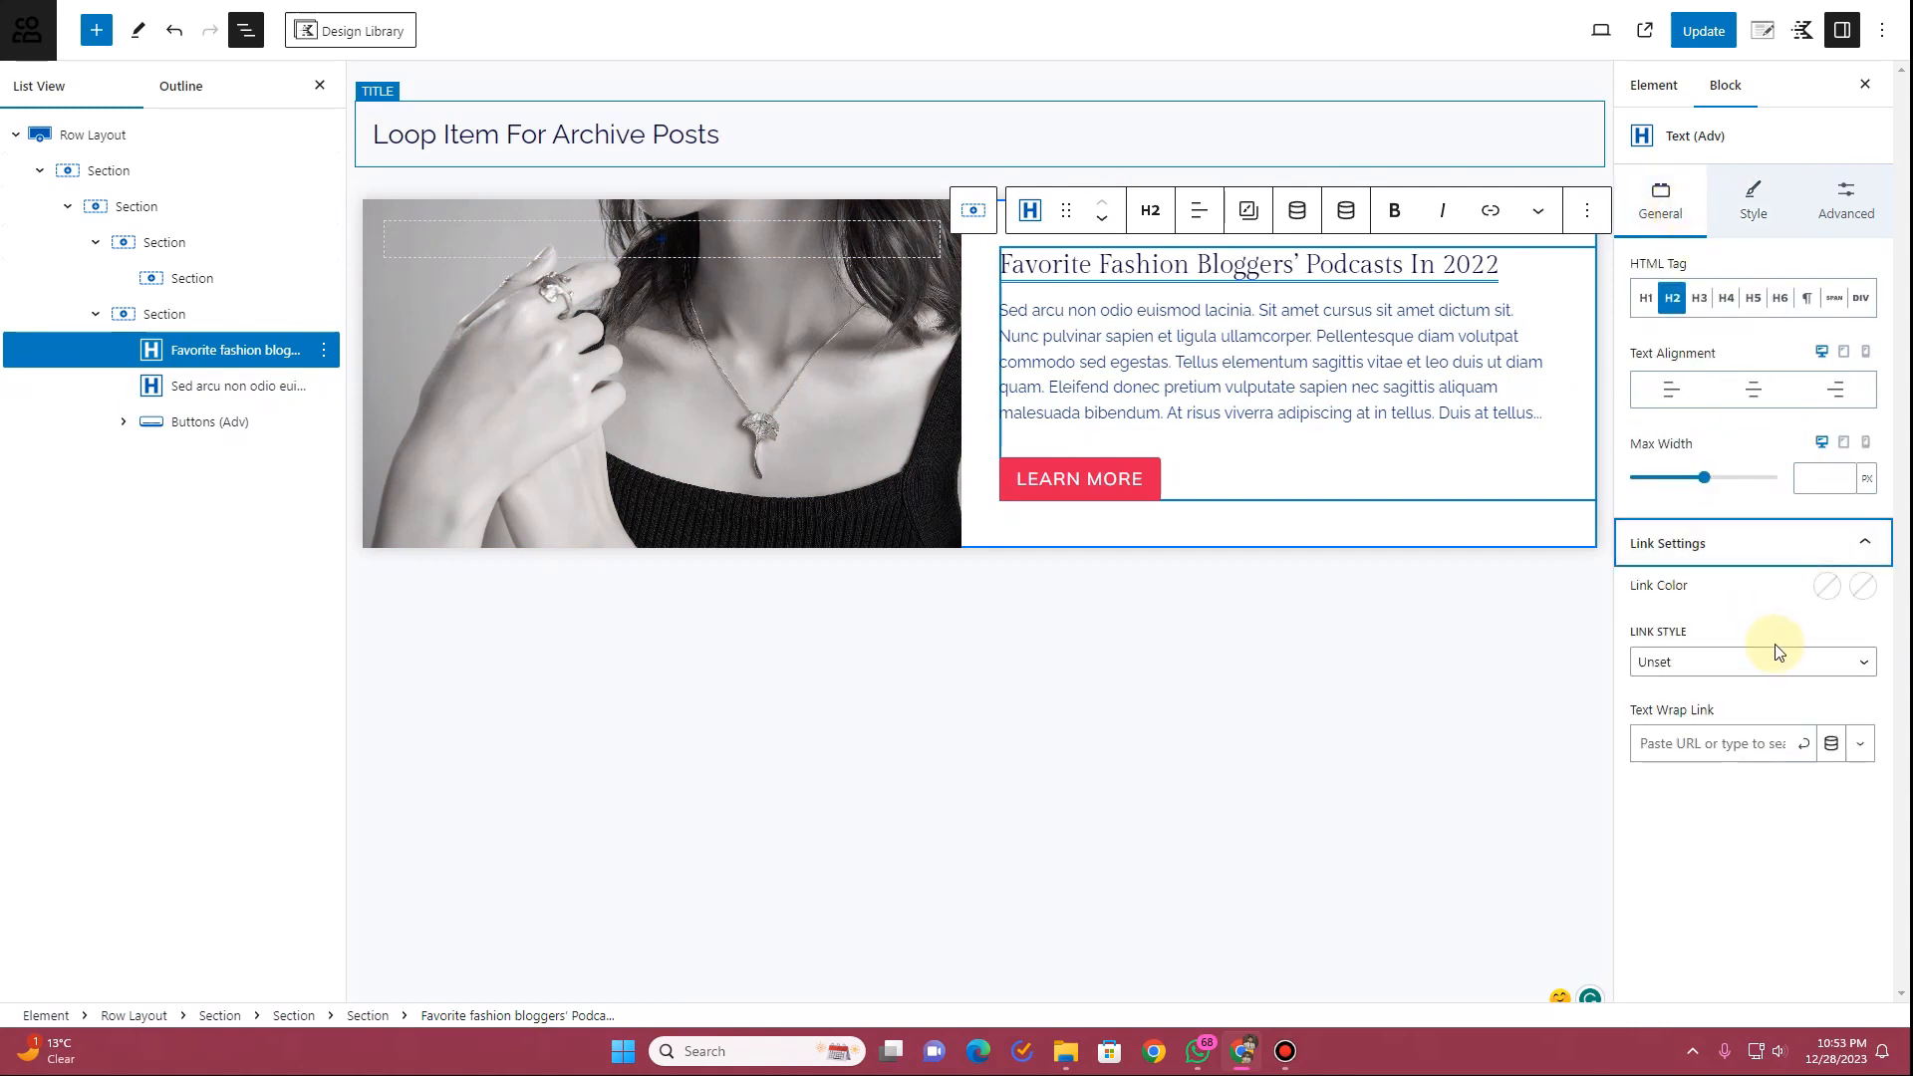
click(1833, 749)
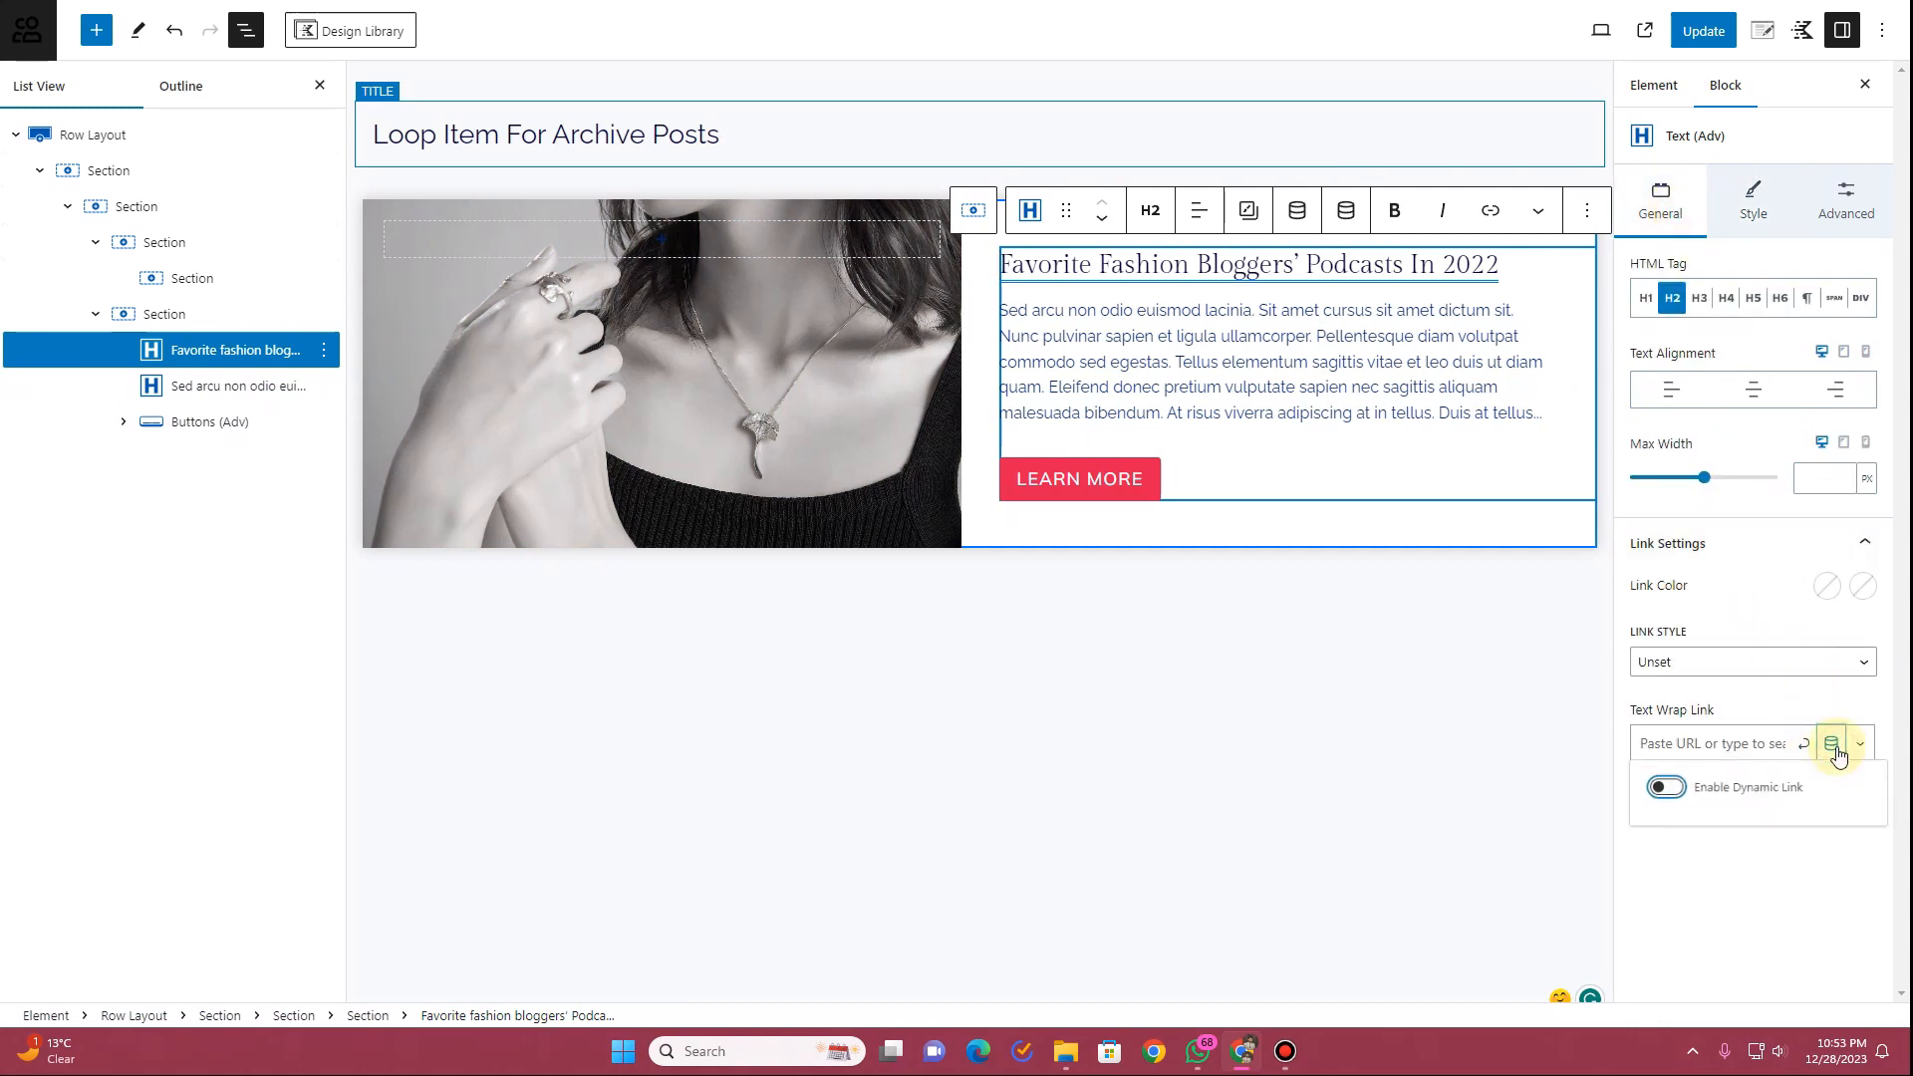
click(1670, 792)
click(1853, 855)
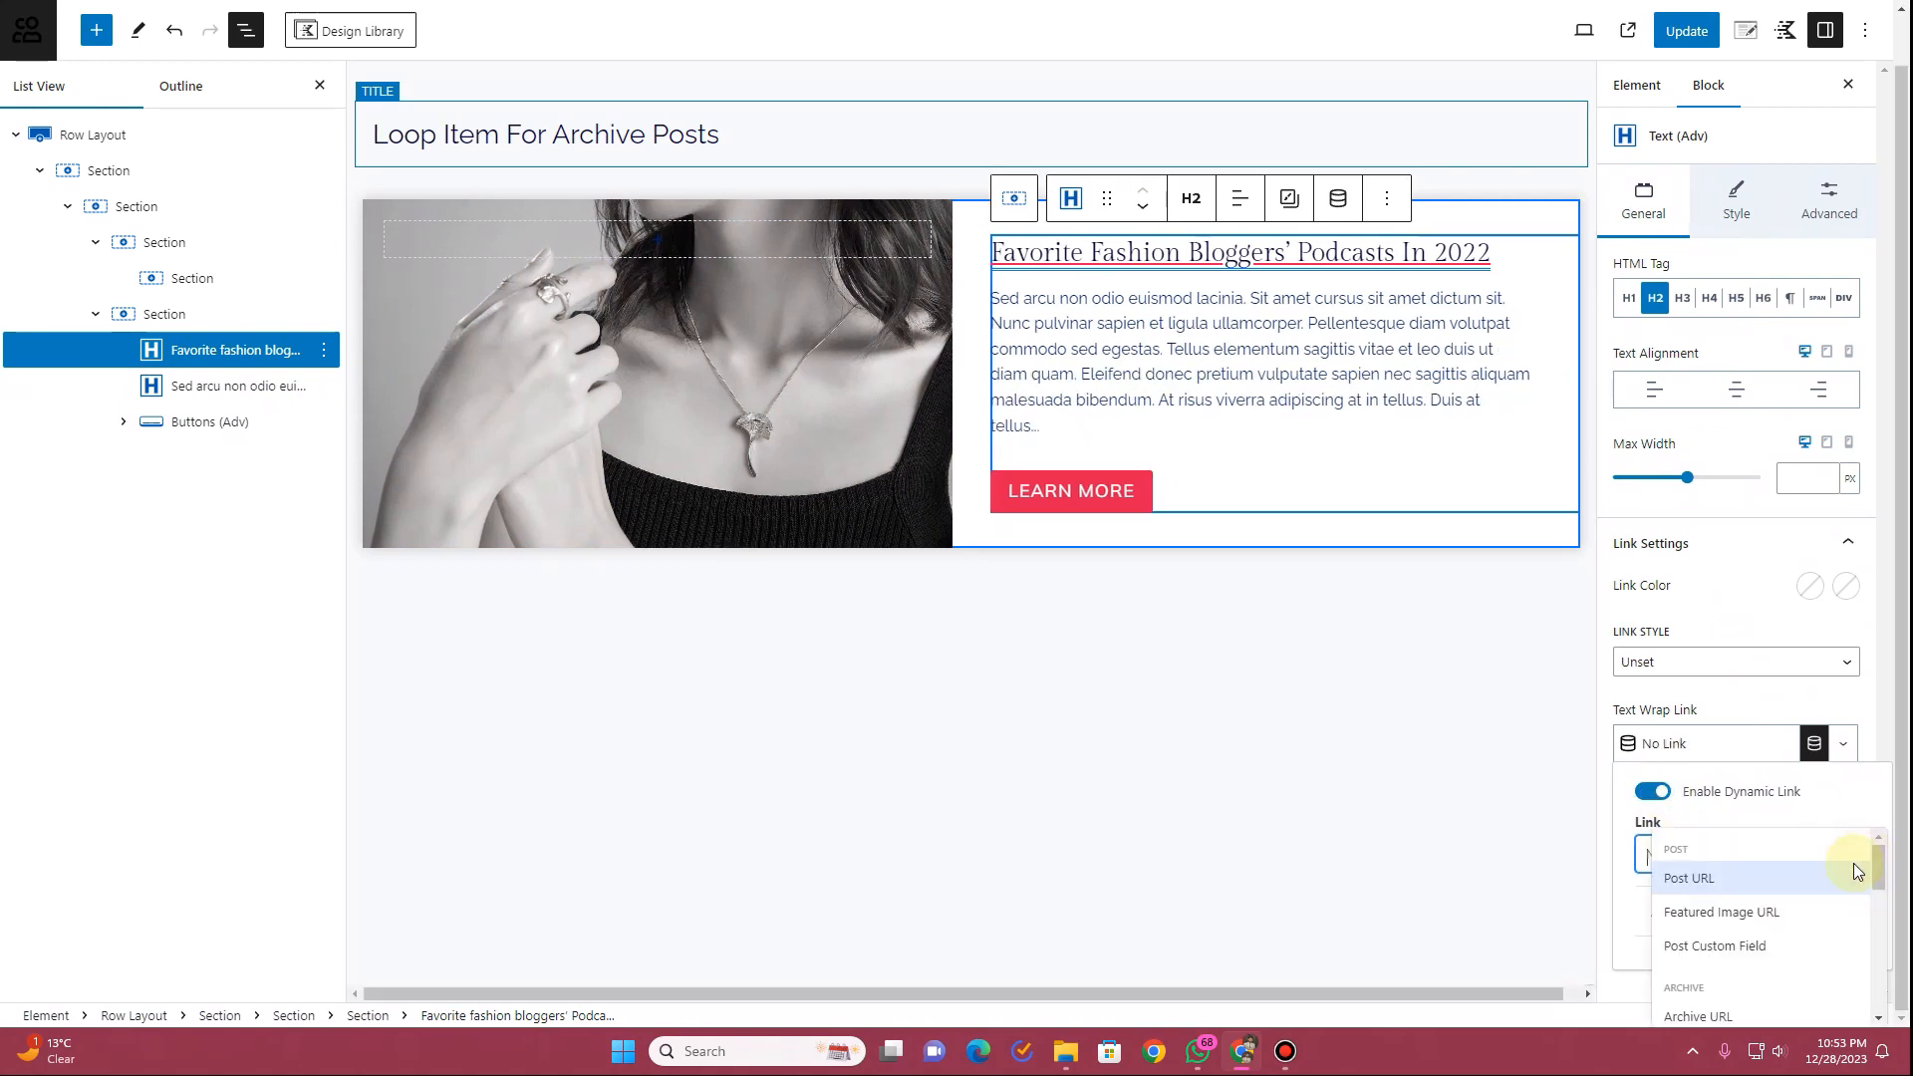
click(1720, 925)
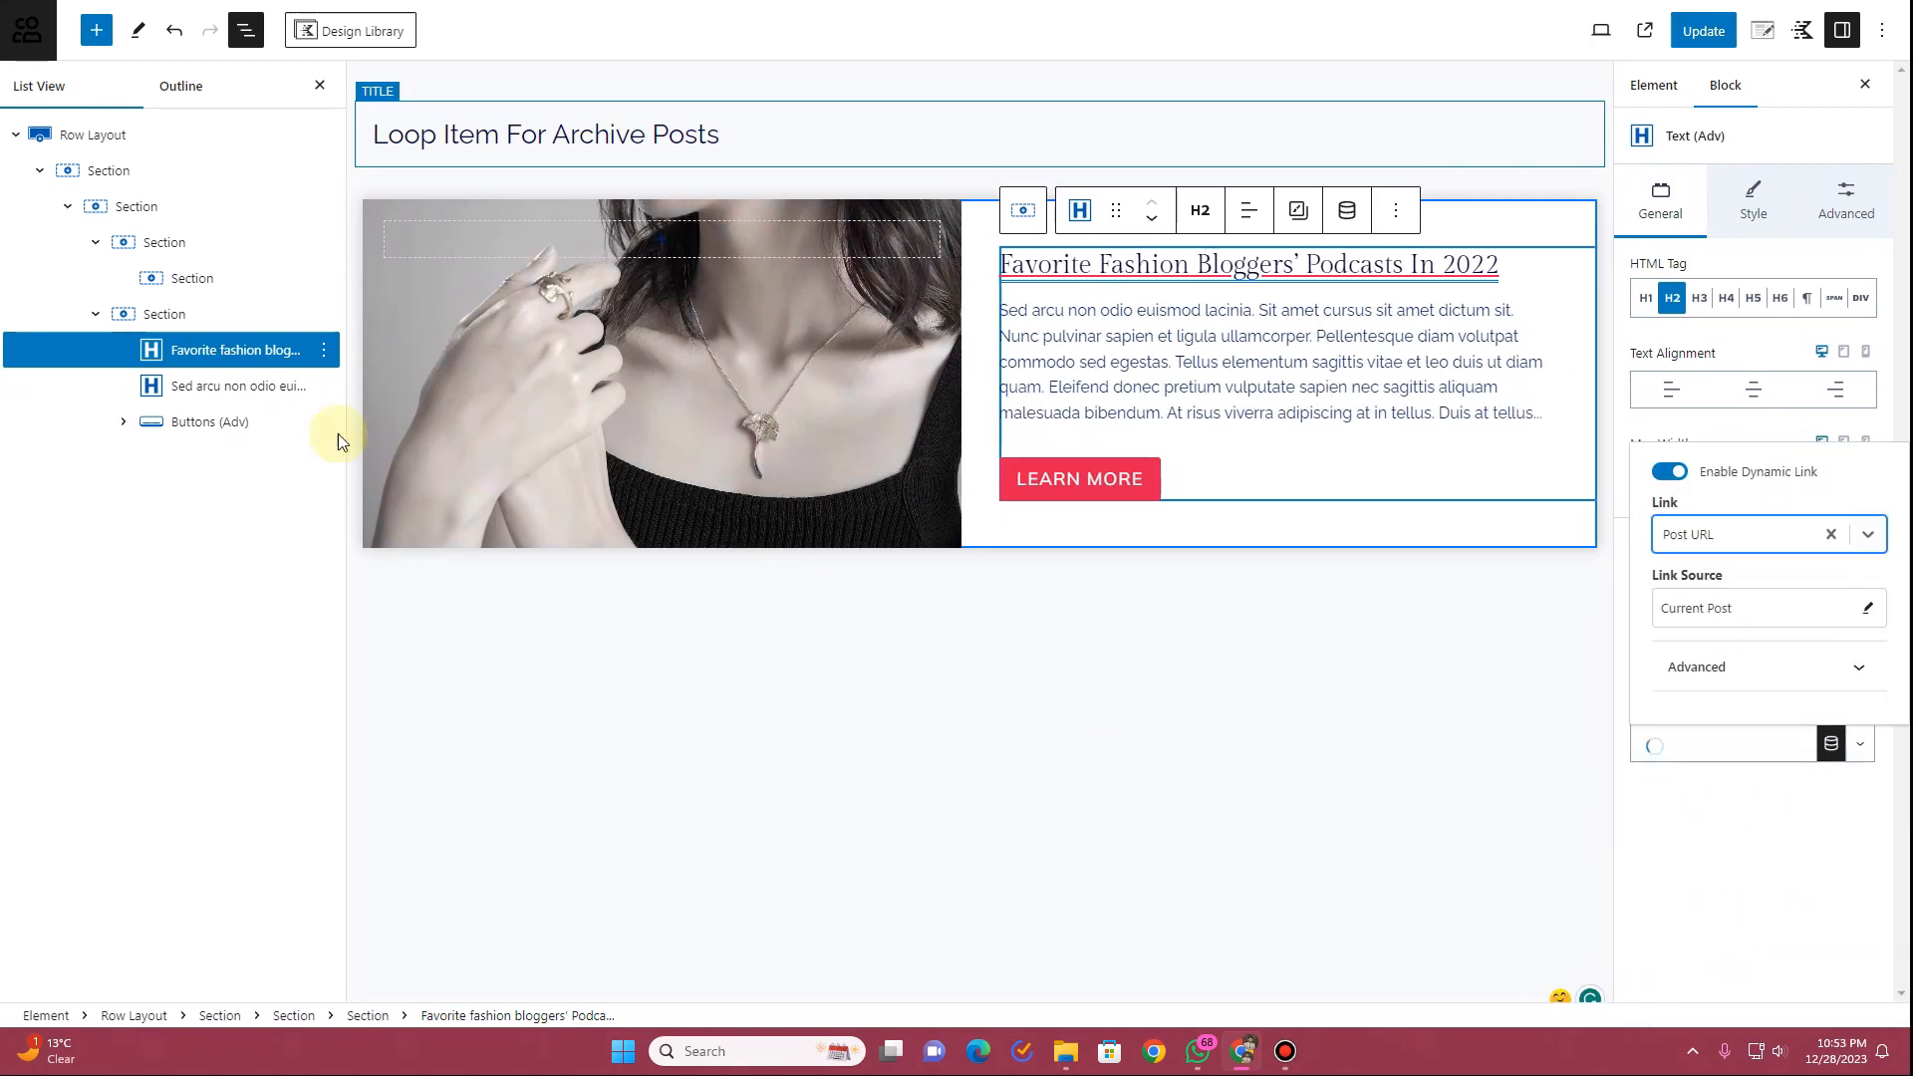
Enable a dynamic link to the Post URL on the Learn More button and update the loop item
click(152, 427)
click(124, 421)
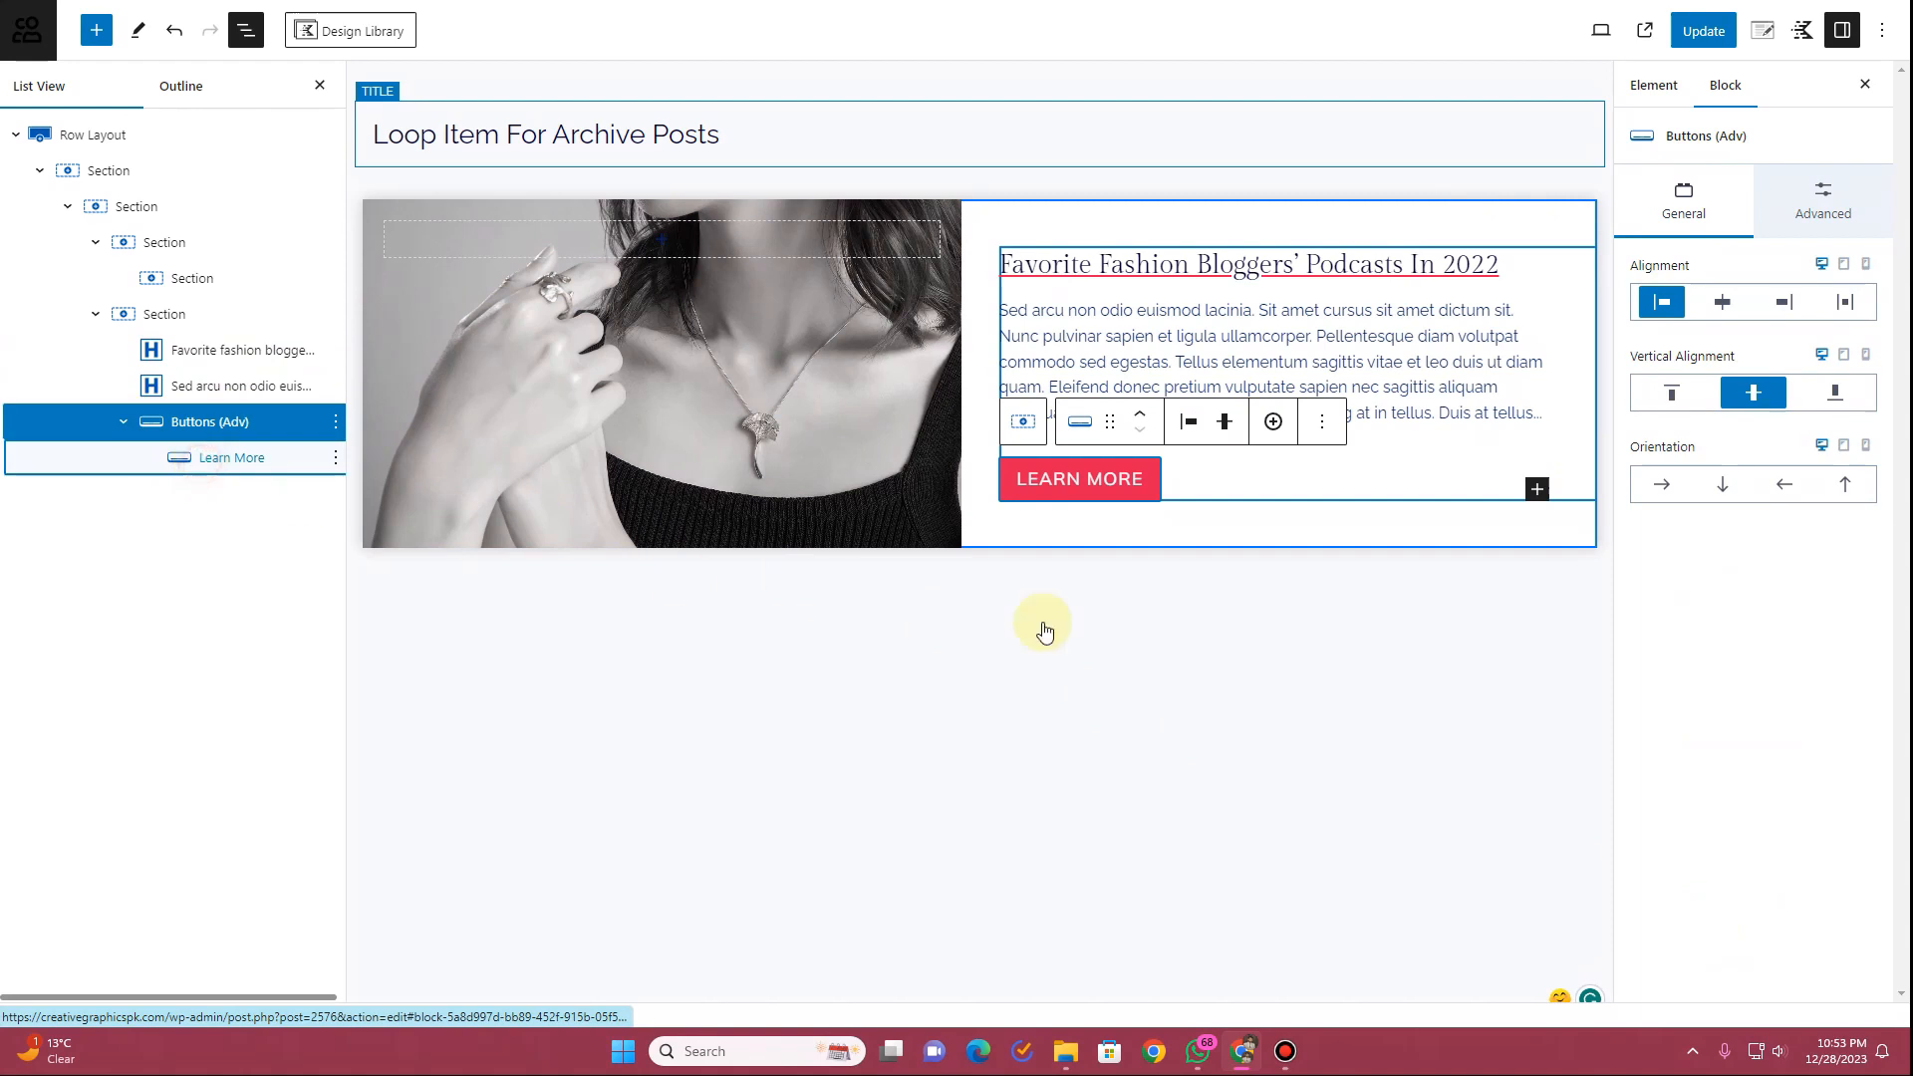
click(1079, 478)
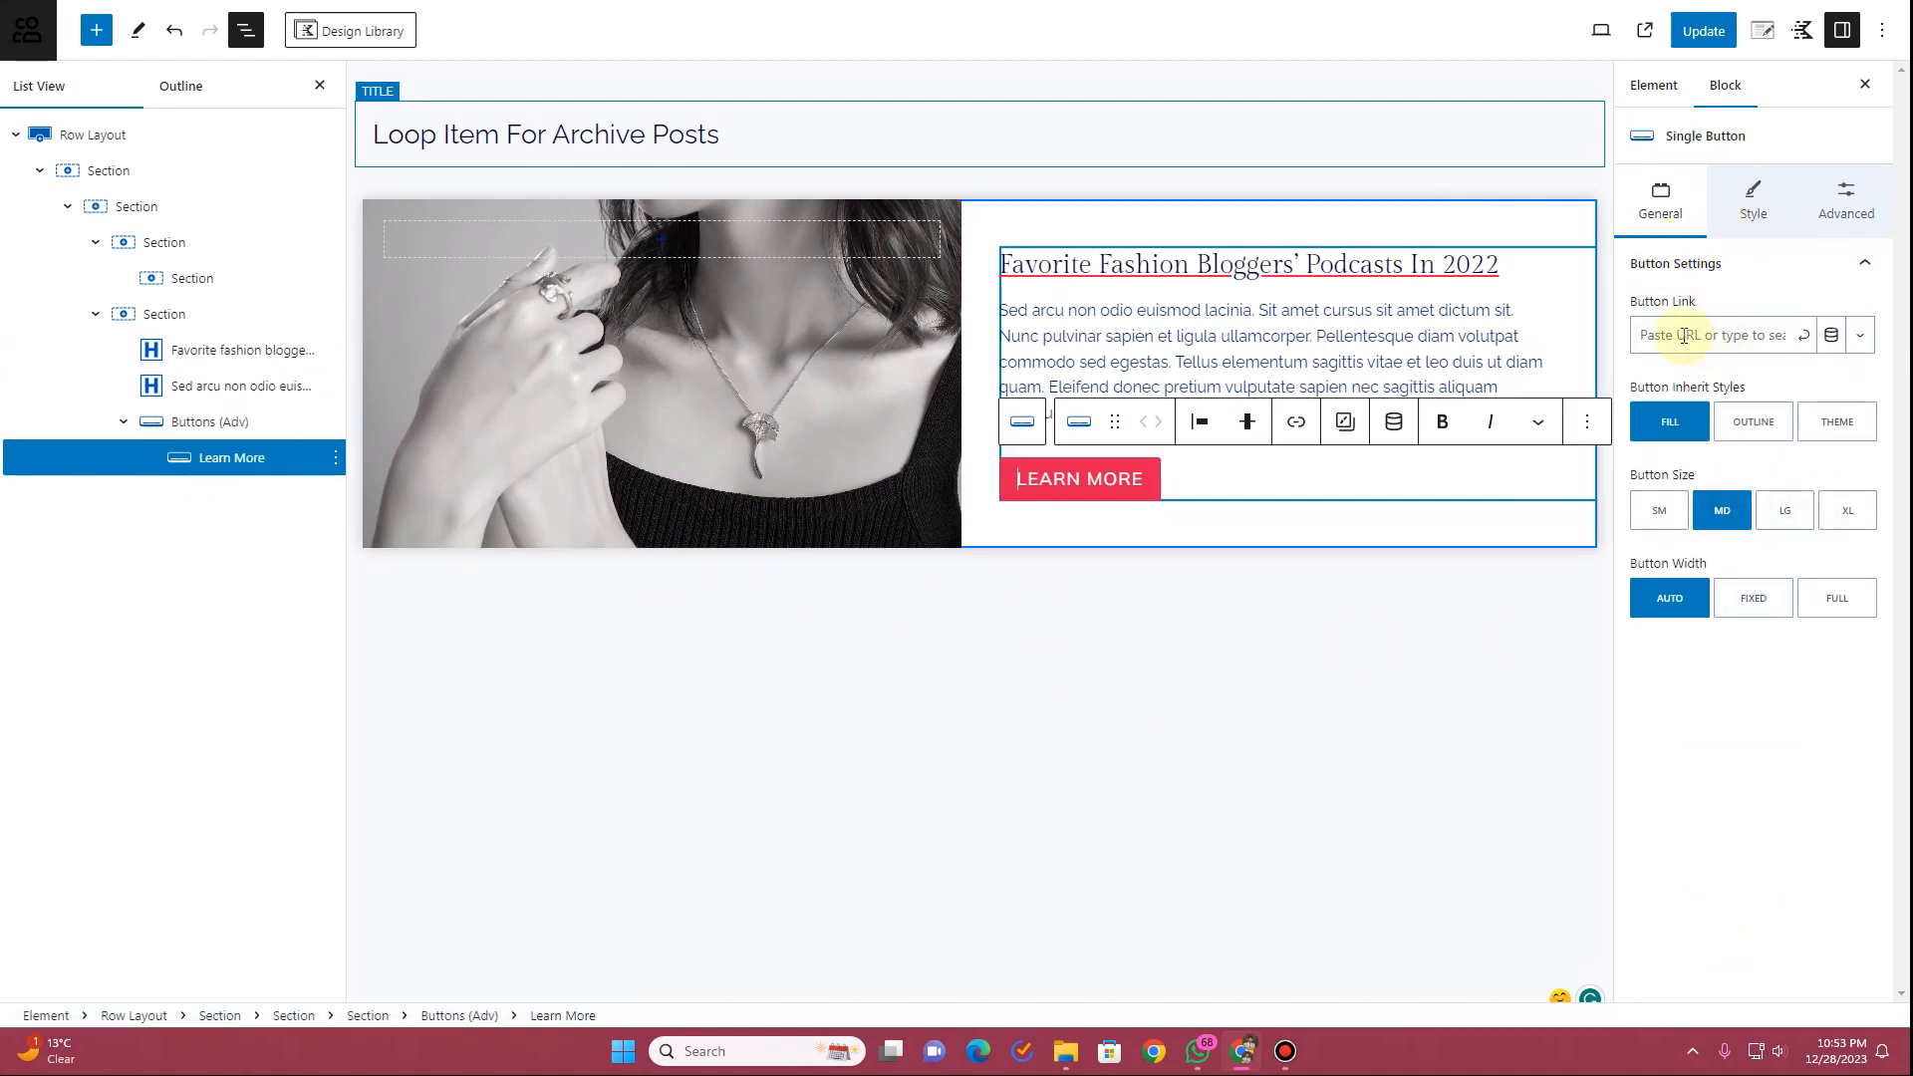
click(1832, 338)
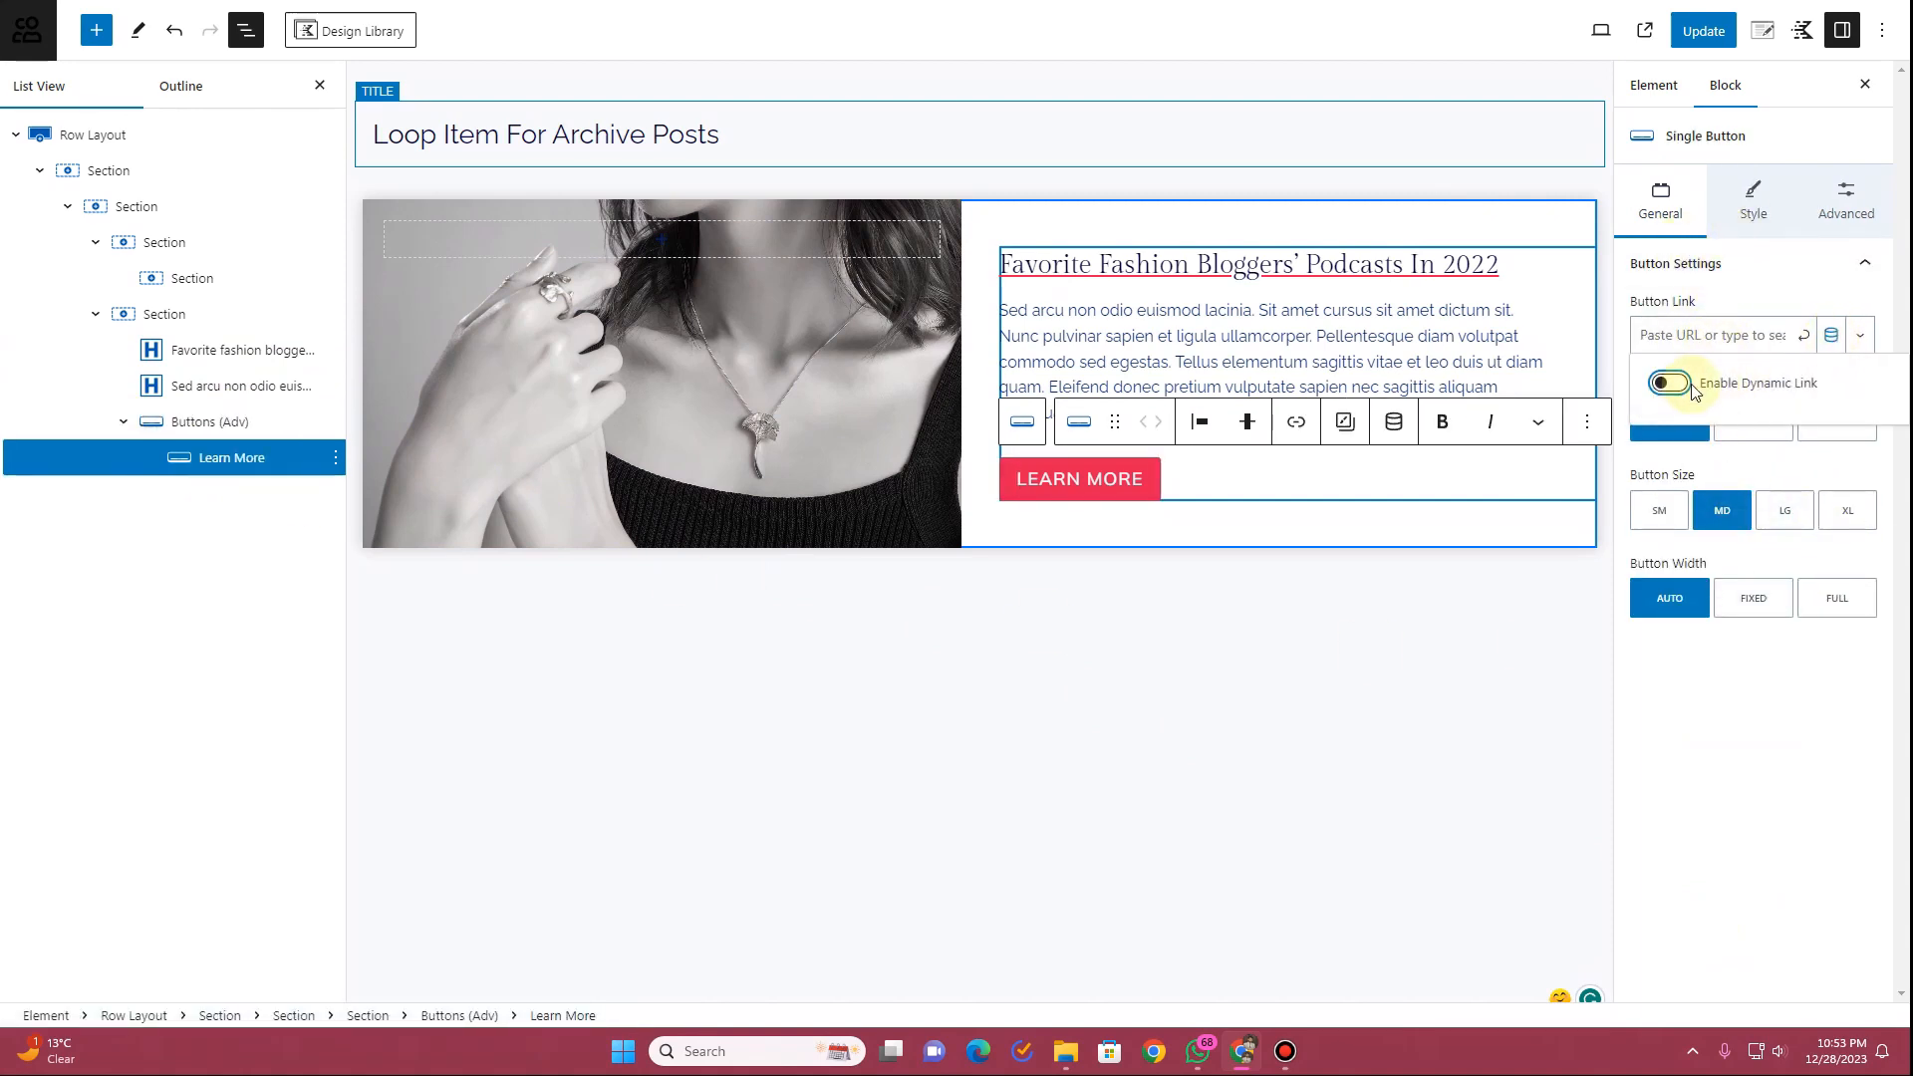
click(1669, 385)
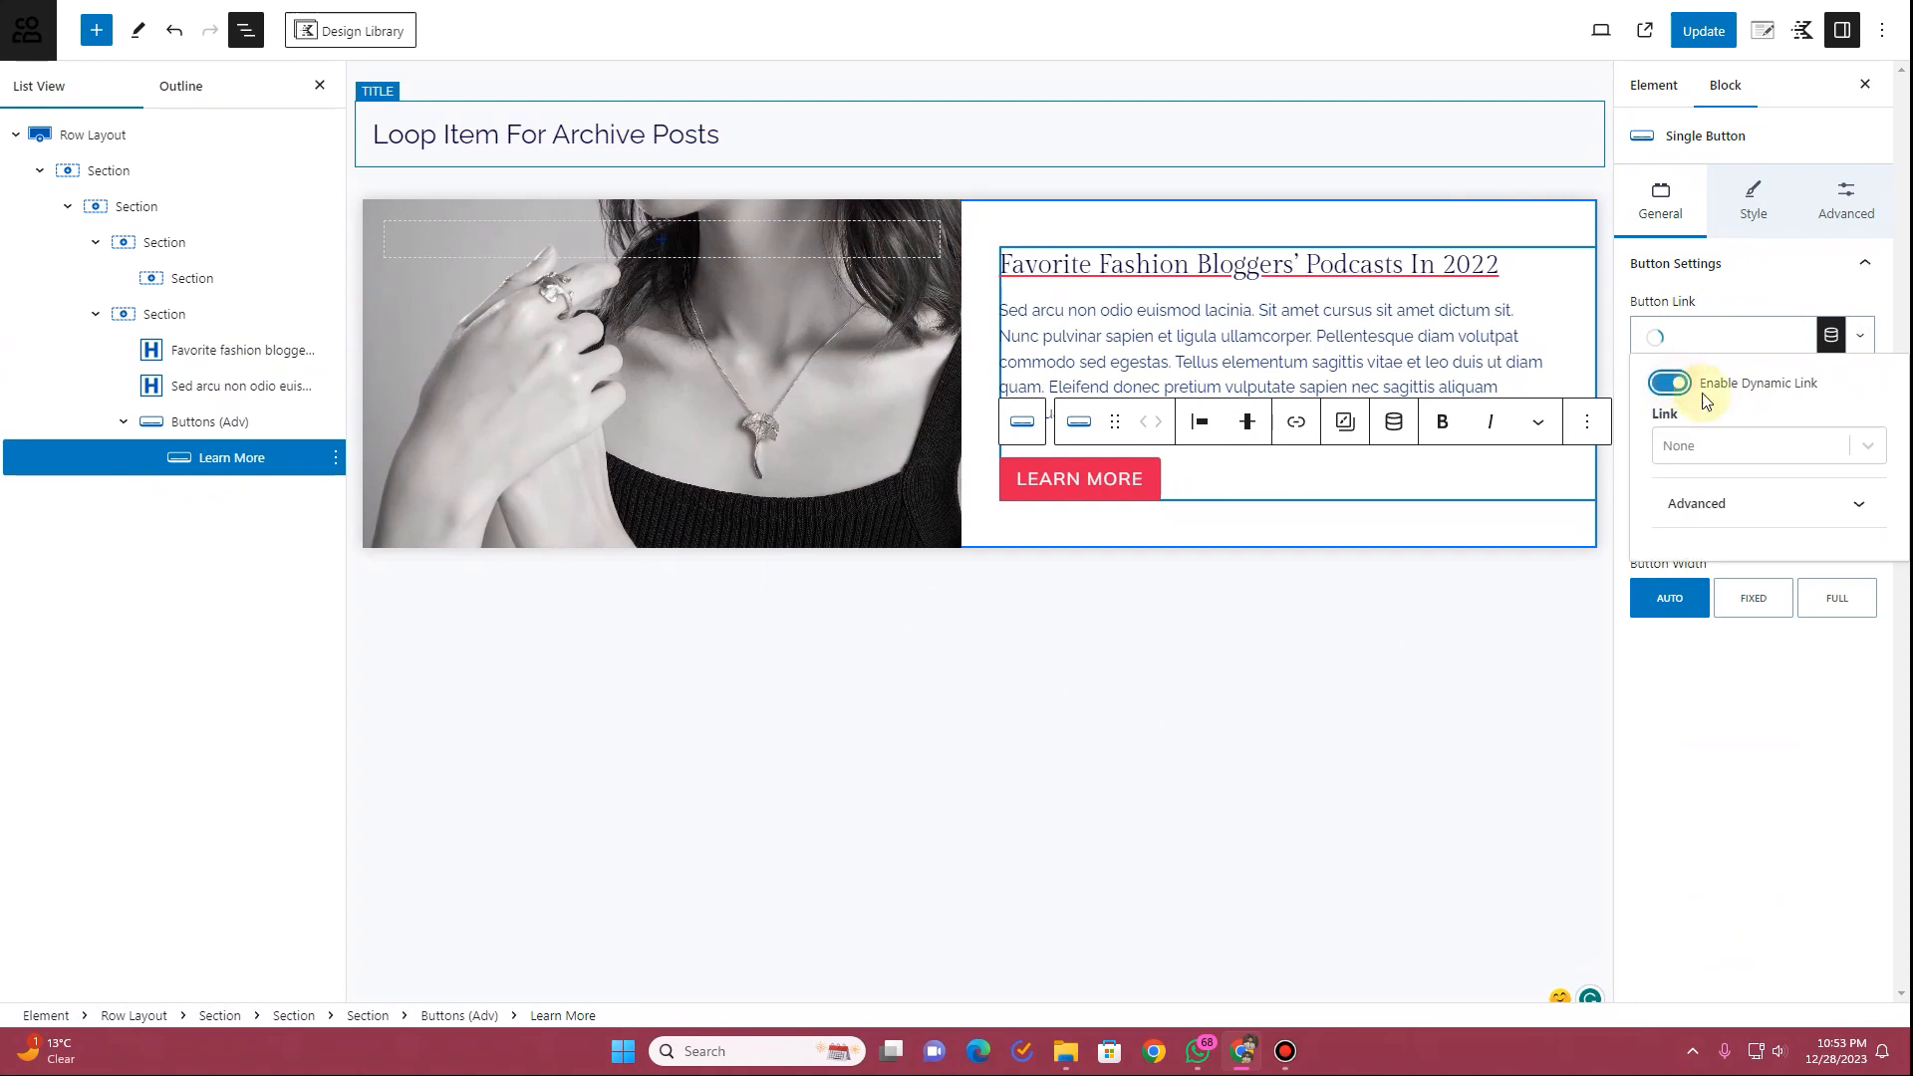
click(1869, 450)
click(1741, 522)
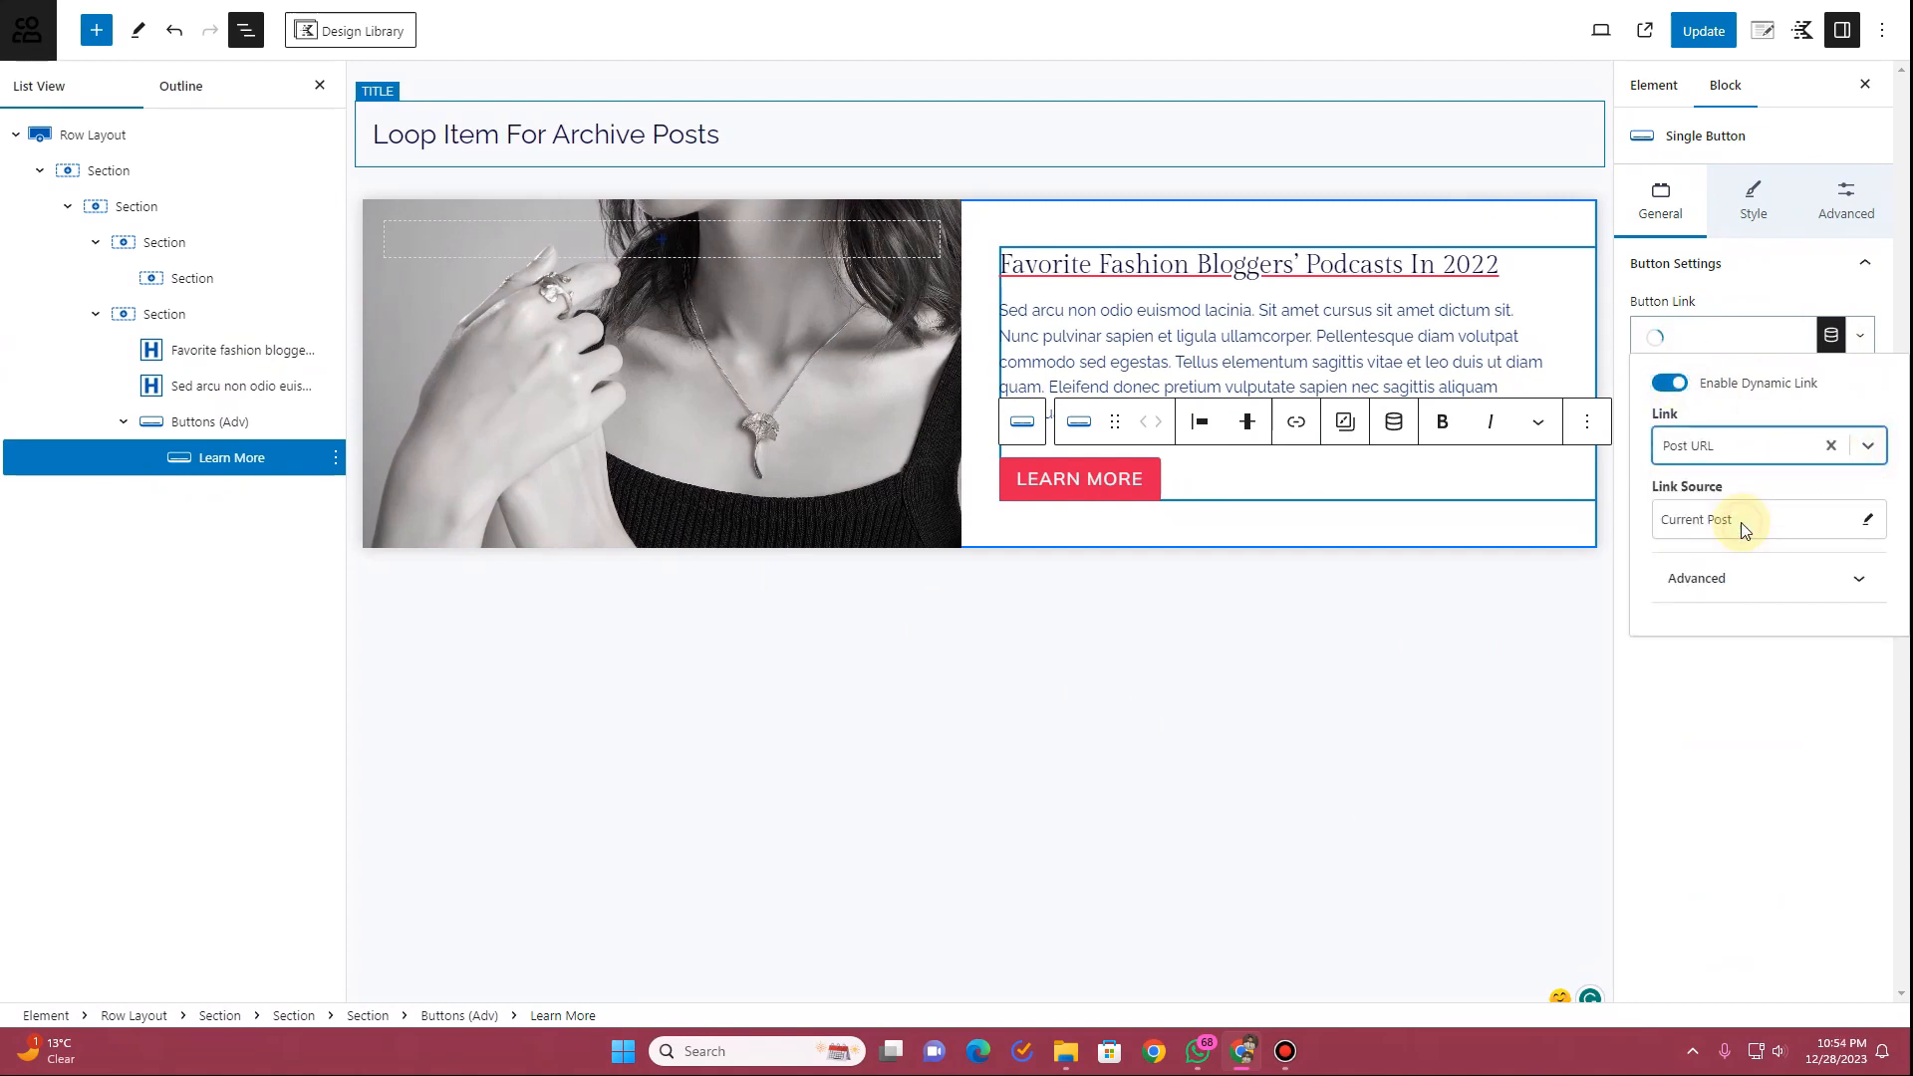
click(1786, 714)
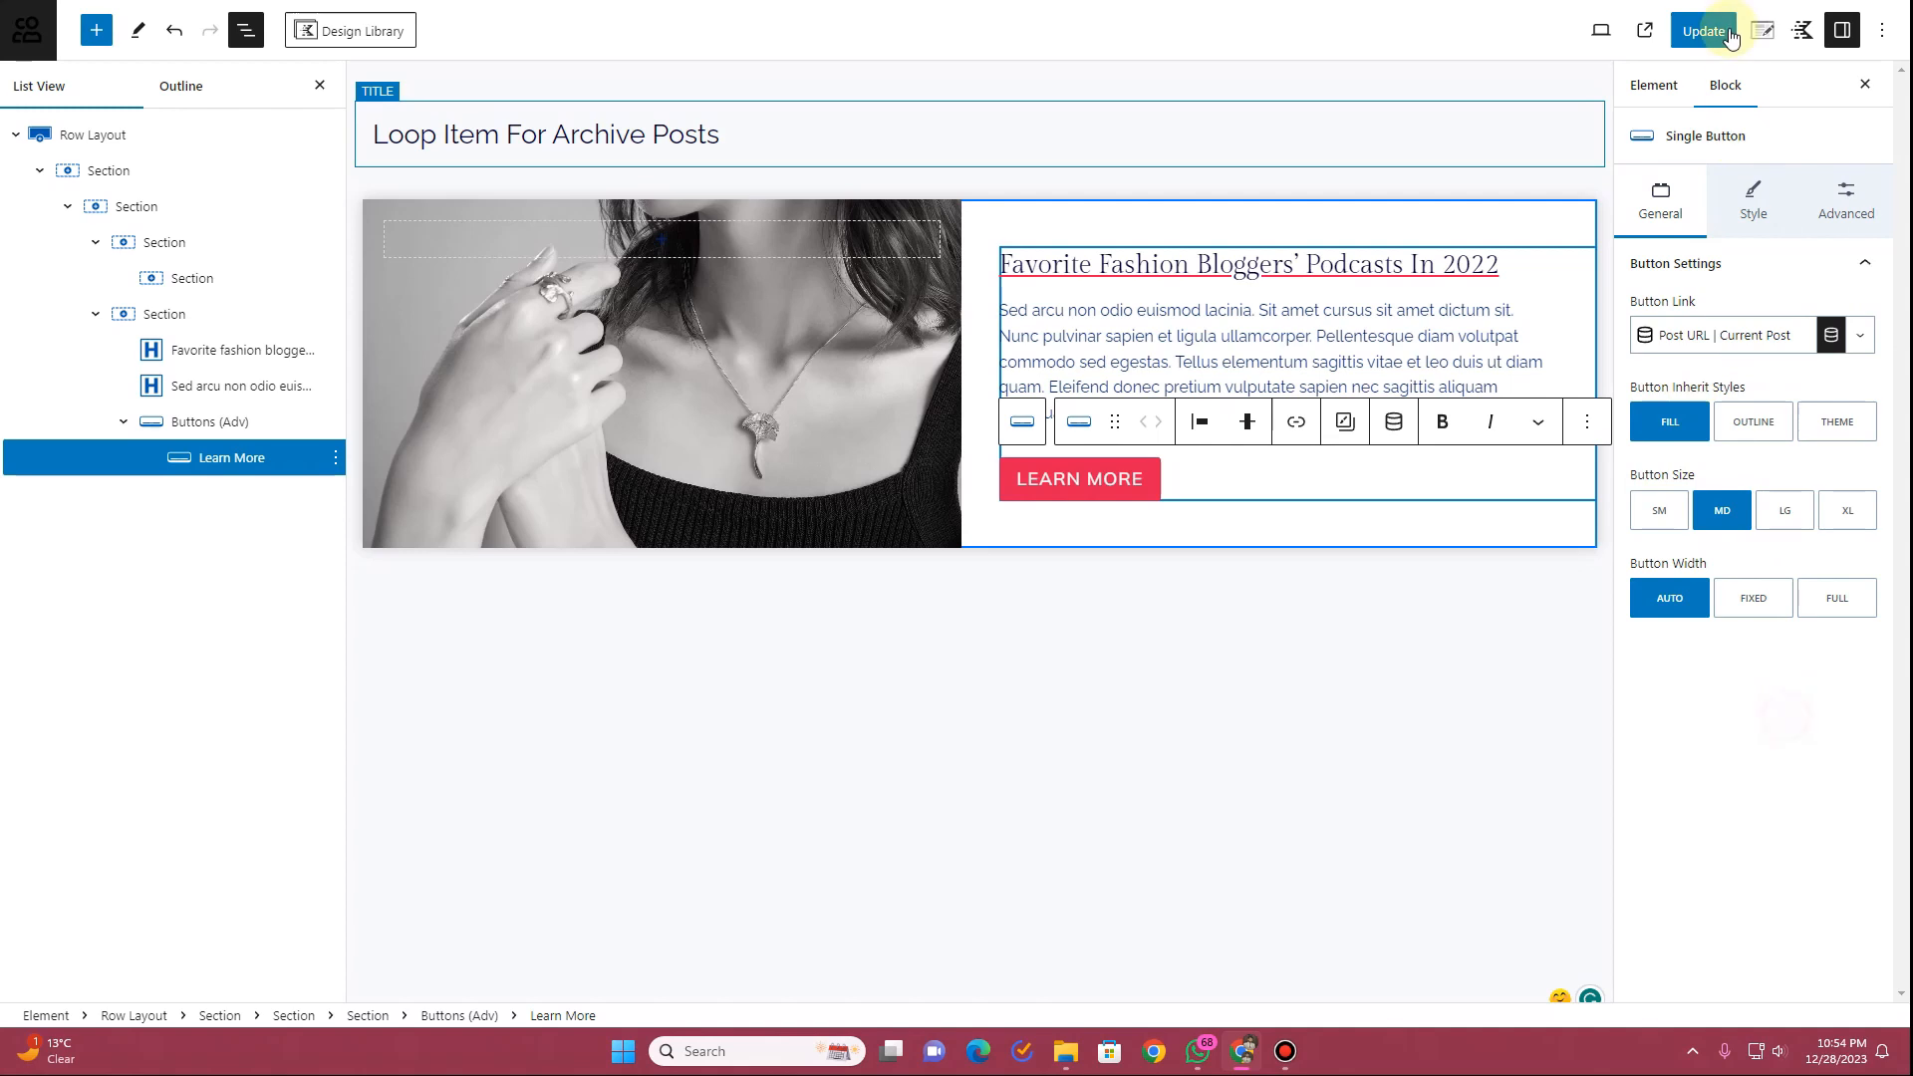
click(1706, 31)
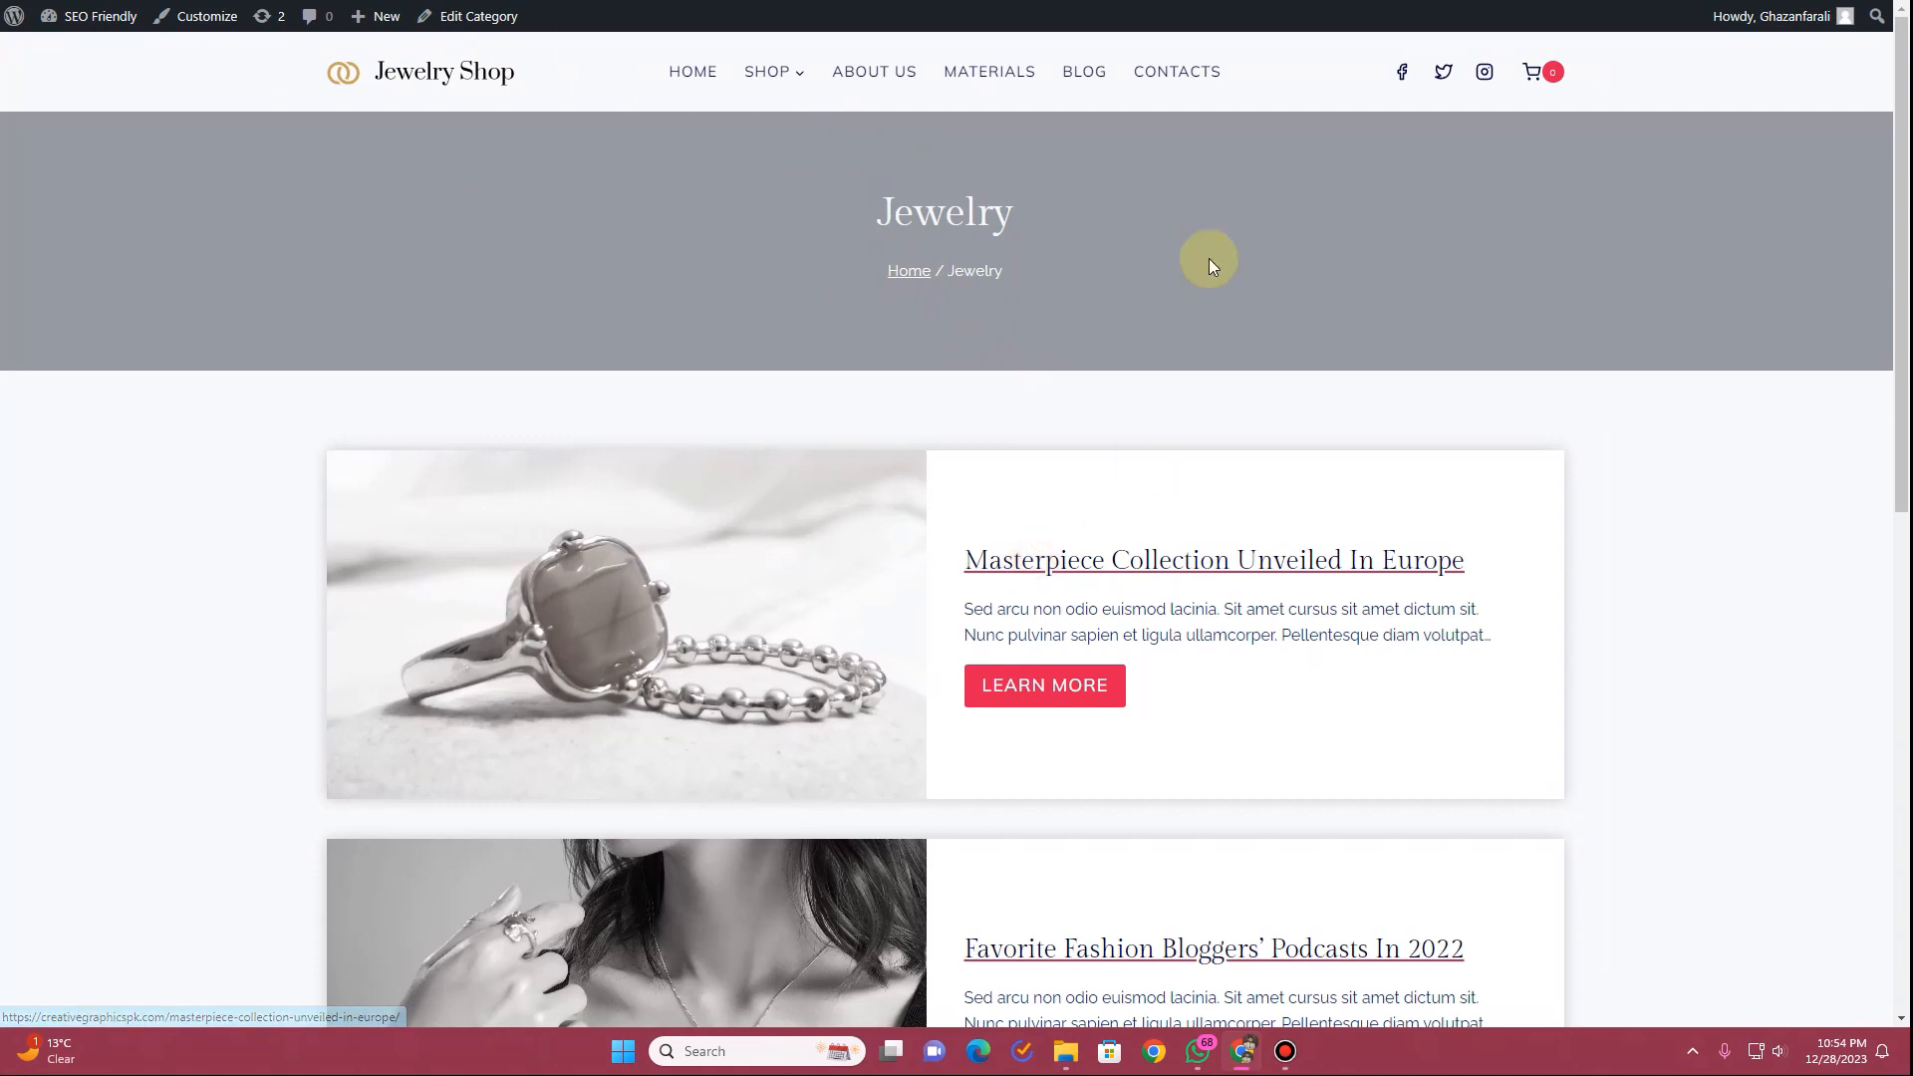
Test the dynamic links by viewing a post opened from the Jewelry archive, and review the one-column post list
scroll(1190, 292, down, 3)
scroll(1189, 297, down, 4)
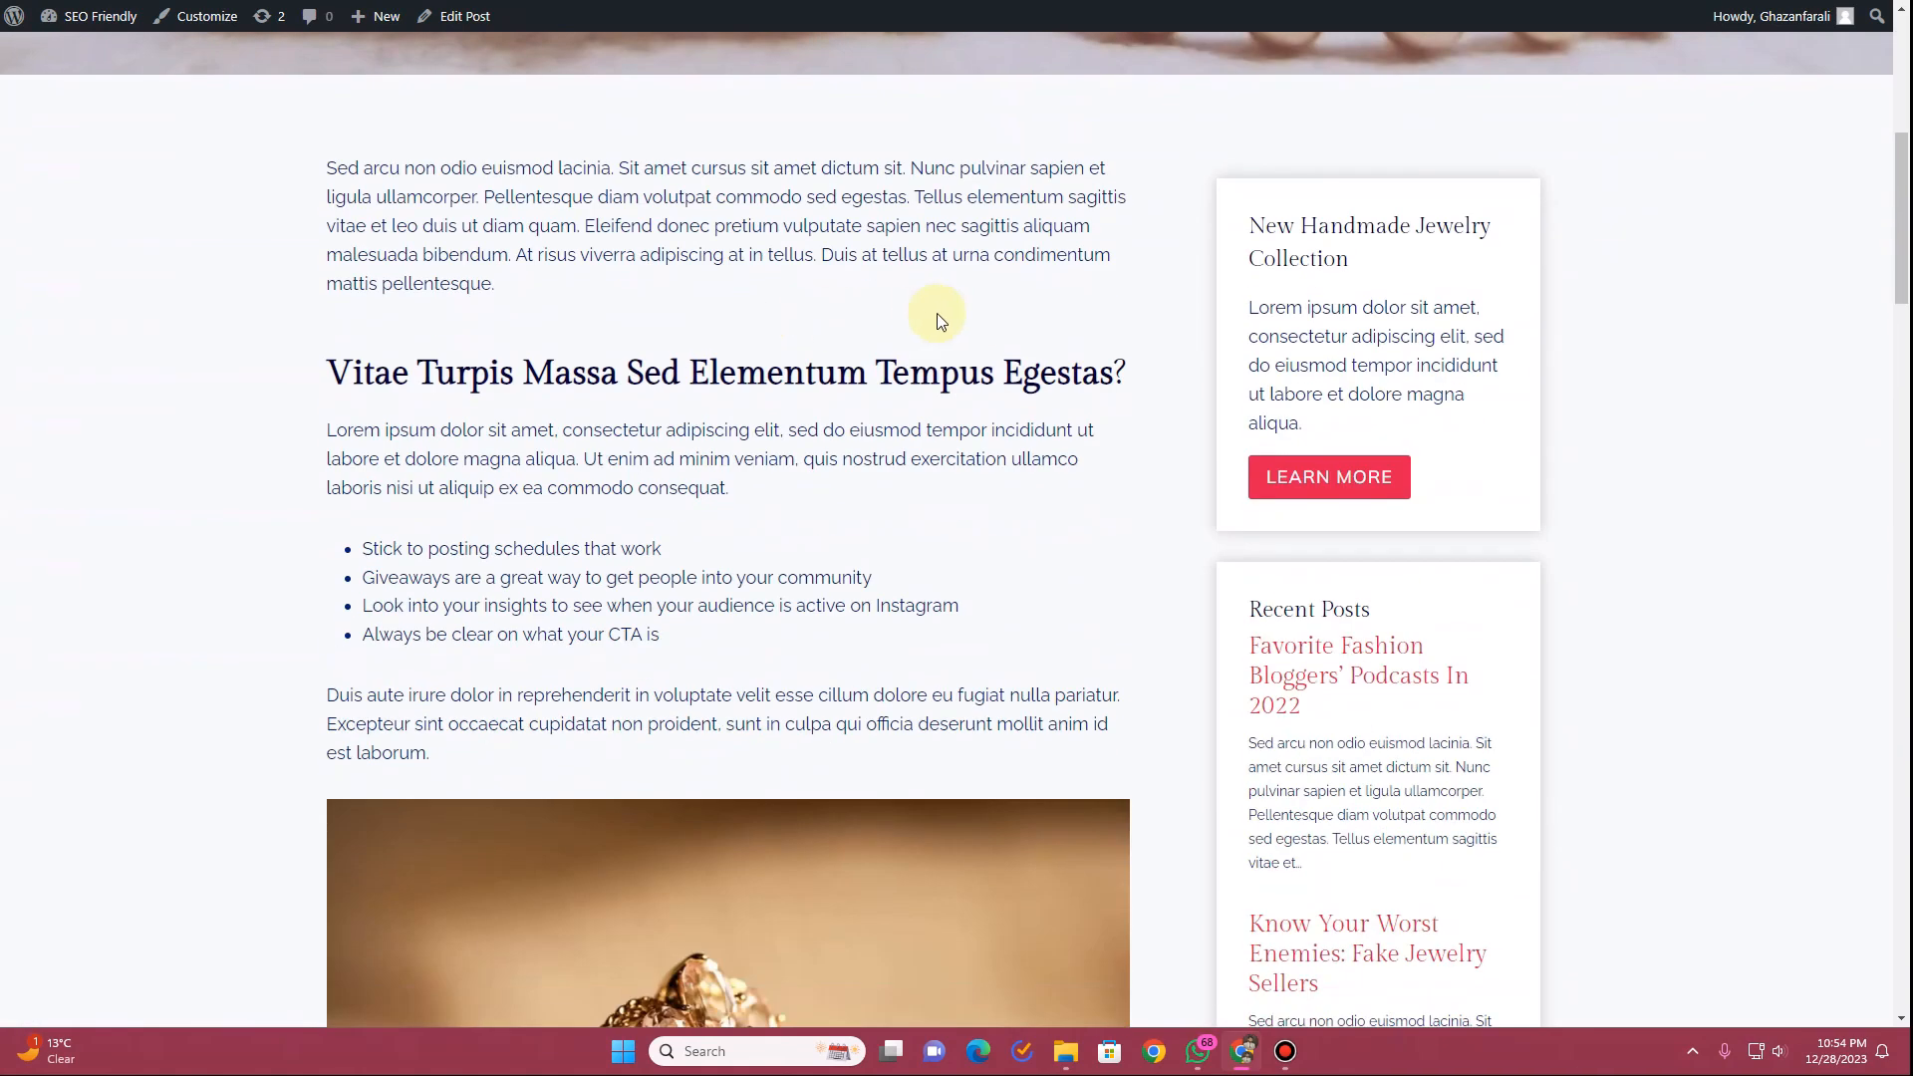
scroll(1133, 261, down, 1)
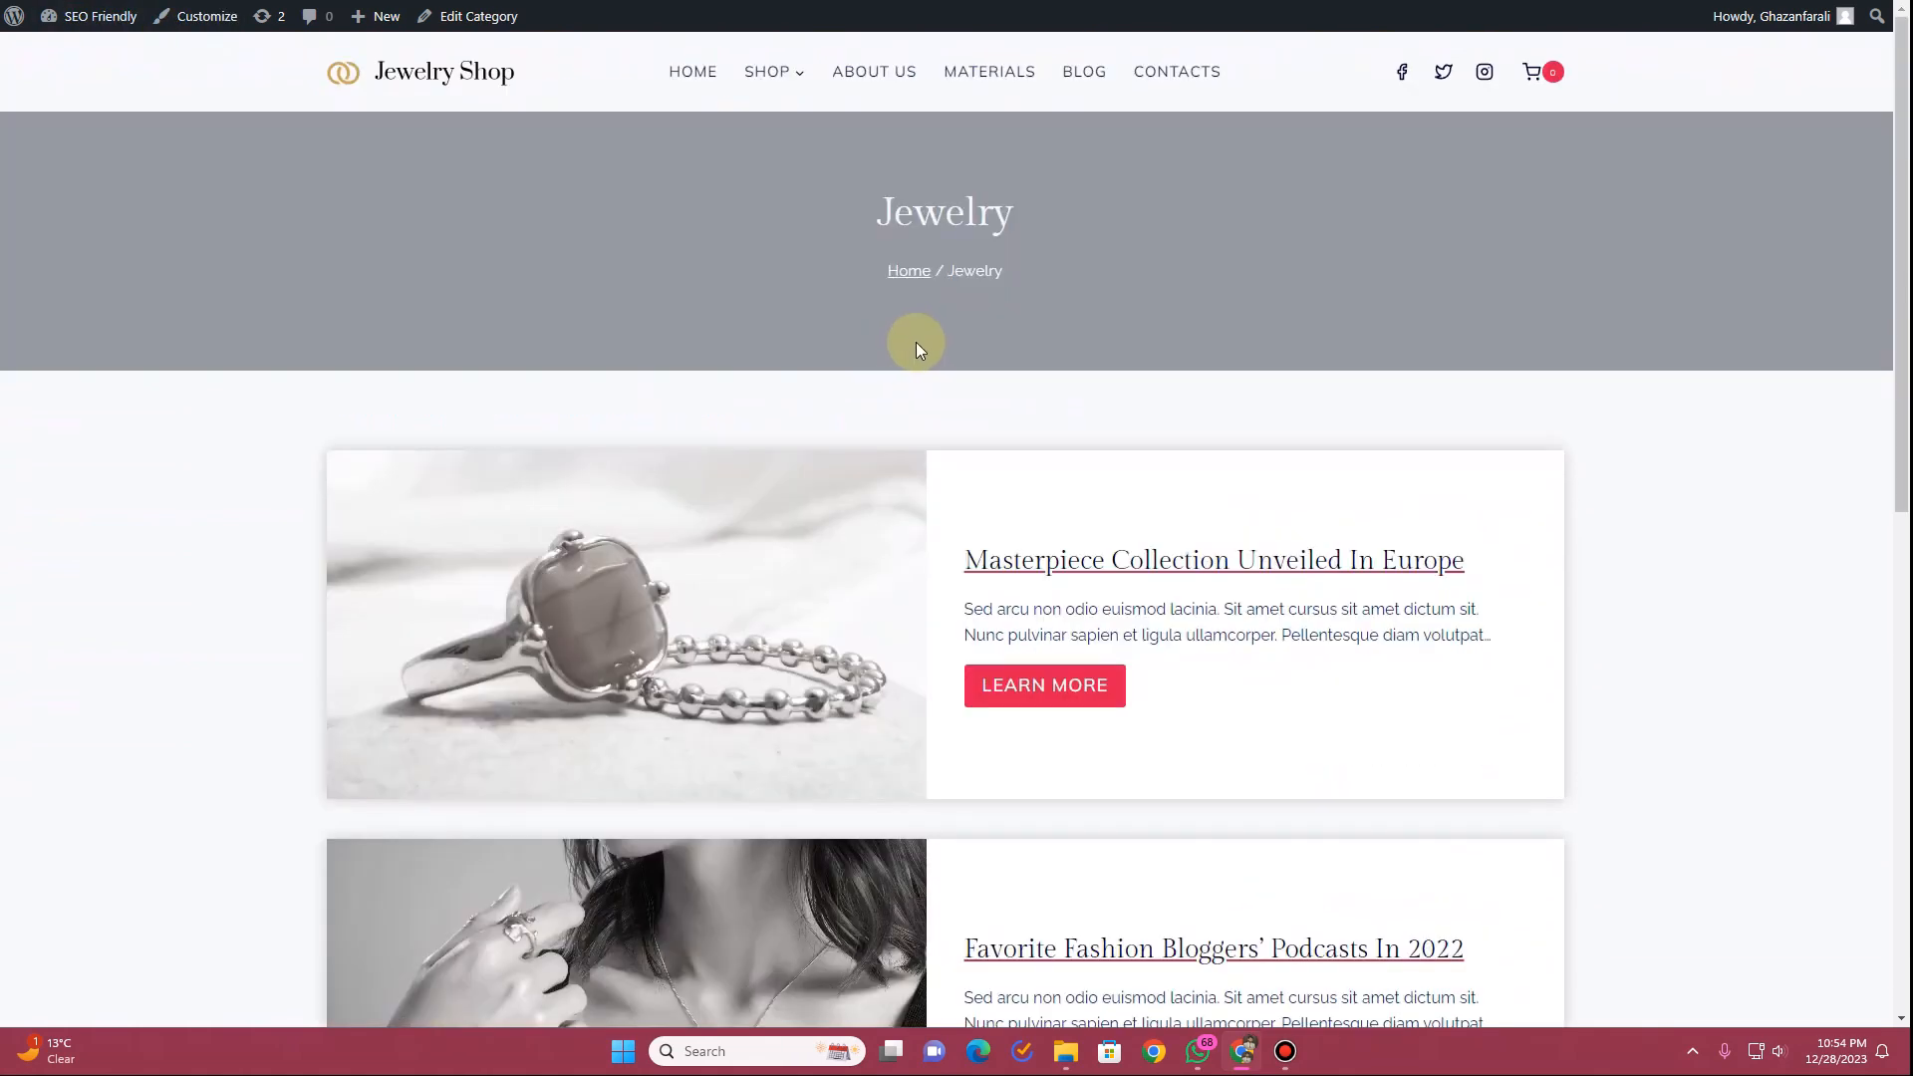
scroll(1640, 352, down, 1)
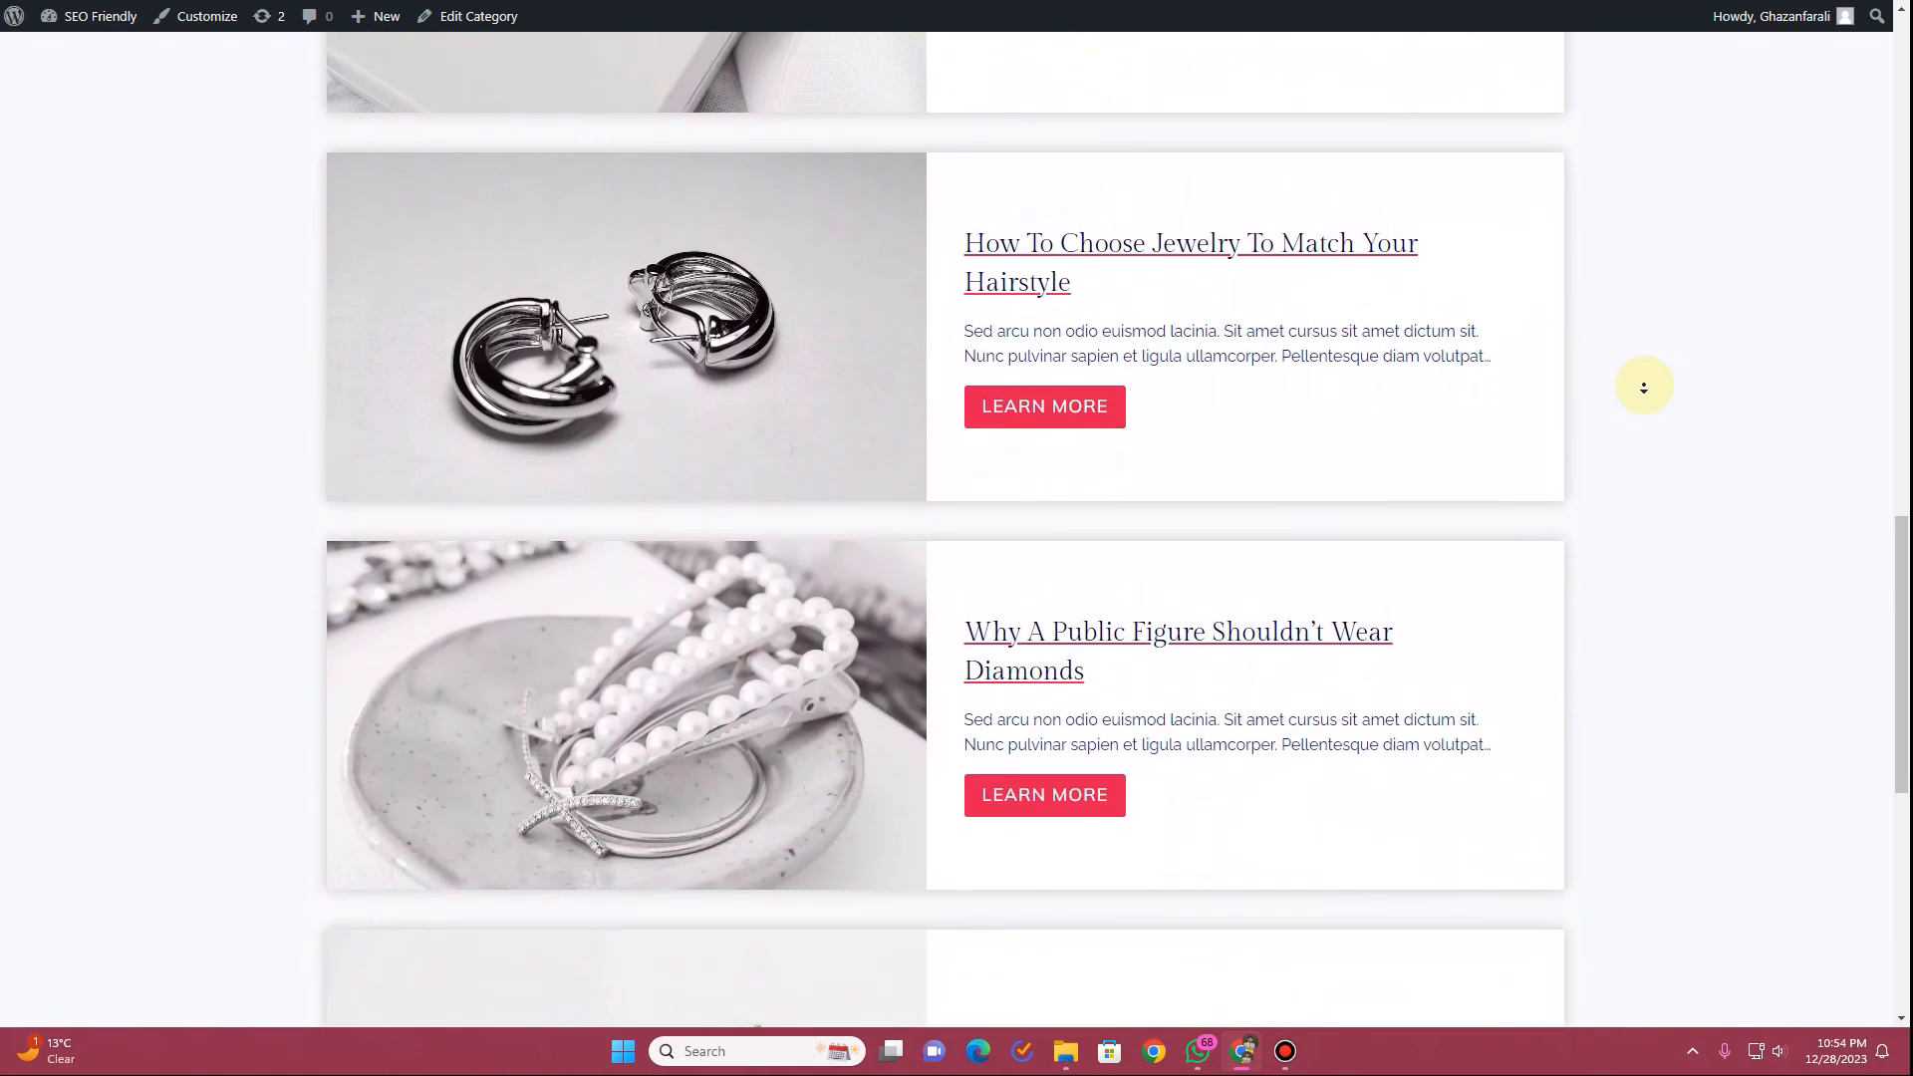
middle_click(1644, 387)
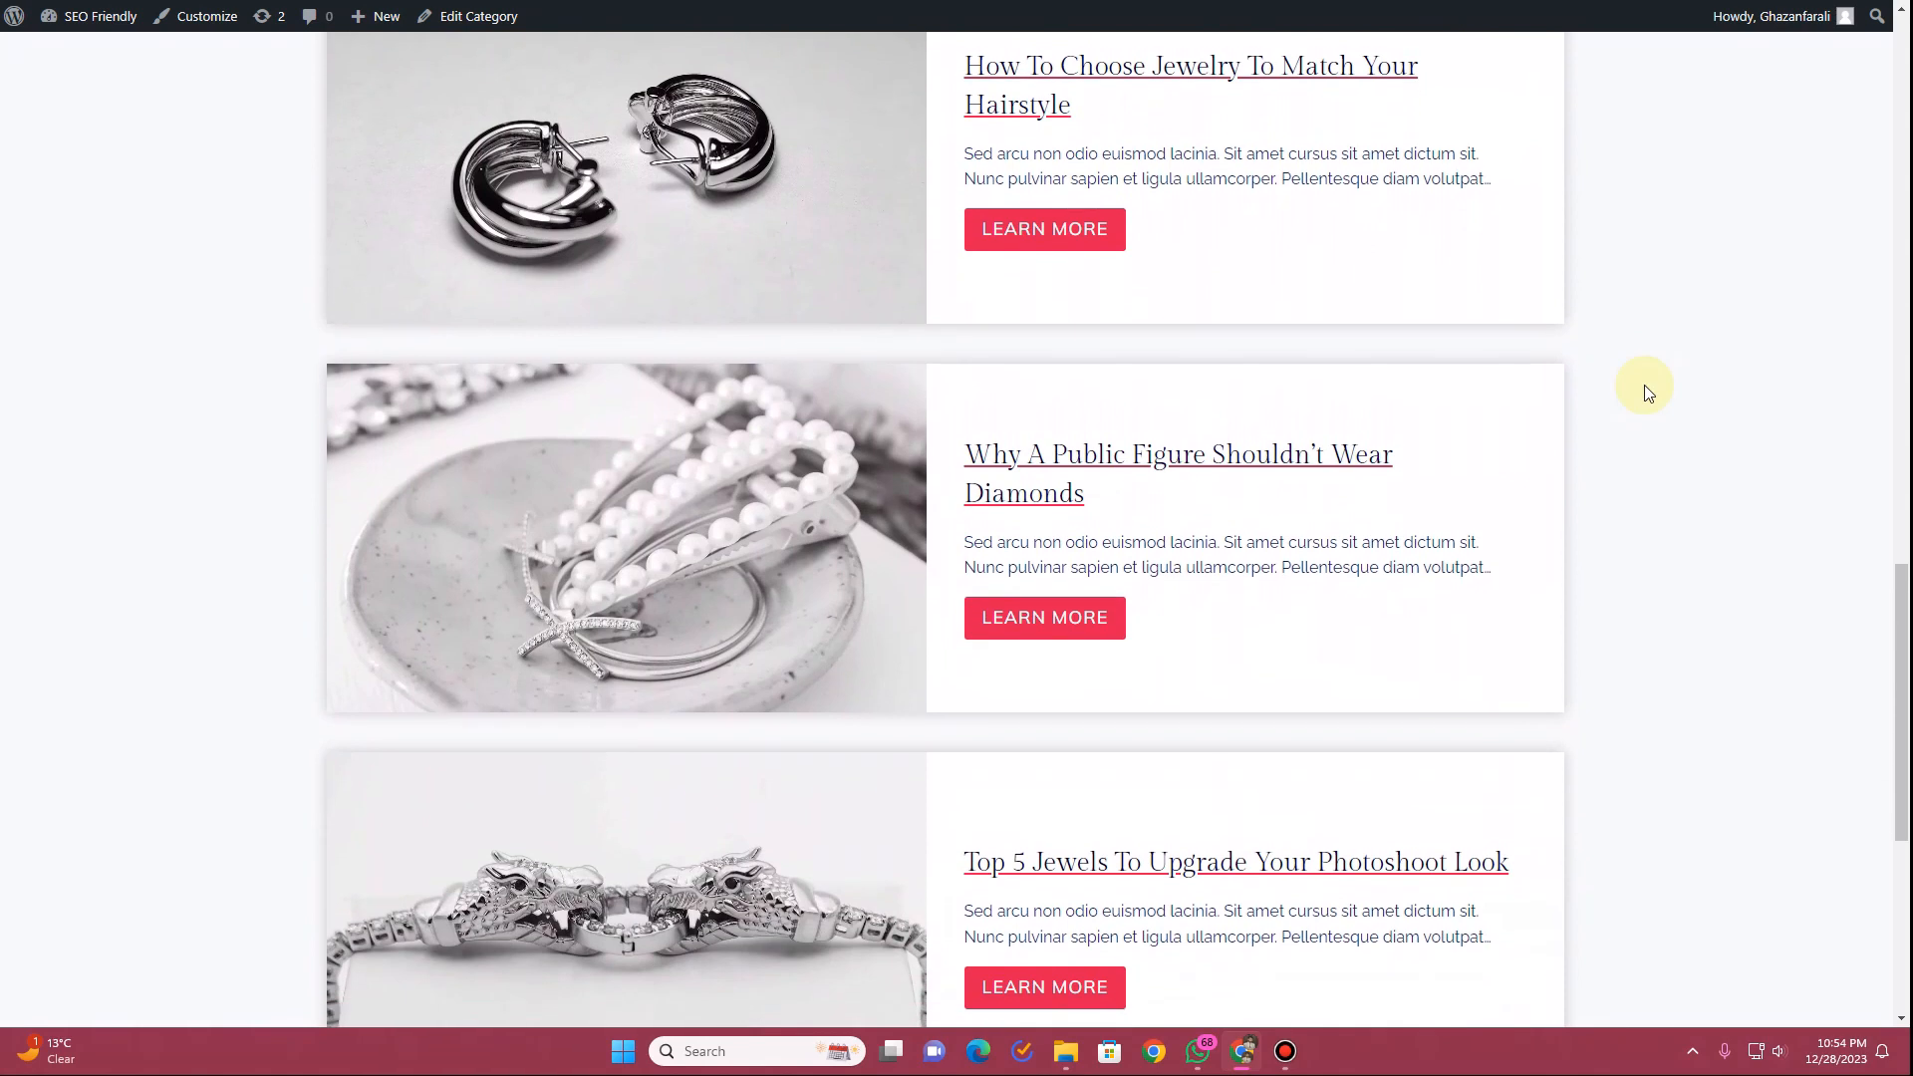